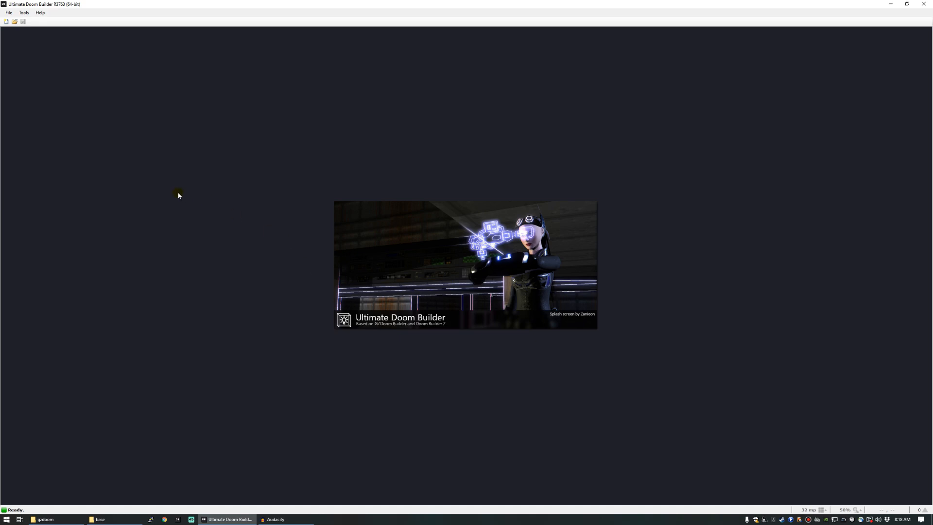
Create a new map with the Doom: Doom 2 (Doom format) game configuration and level name MAP01.
{"action": "left_click", "coordinate": [9, 12]}
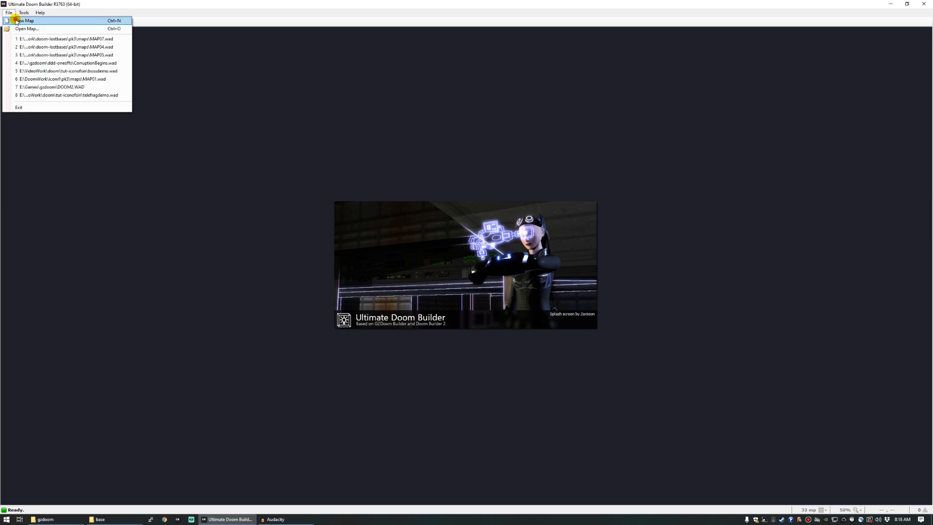
{"action": "left_click", "coordinate": [15, 20]}
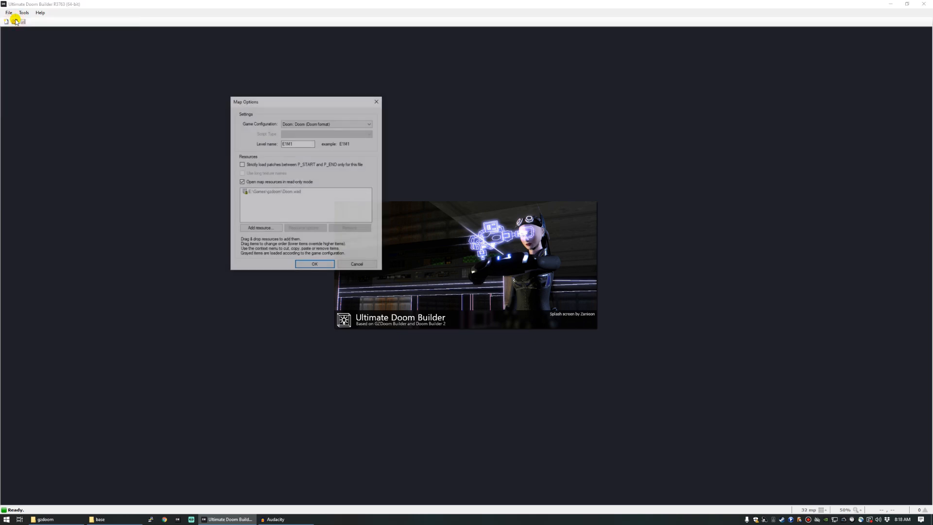
{"action": "left_click", "coordinate": [324, 125]}
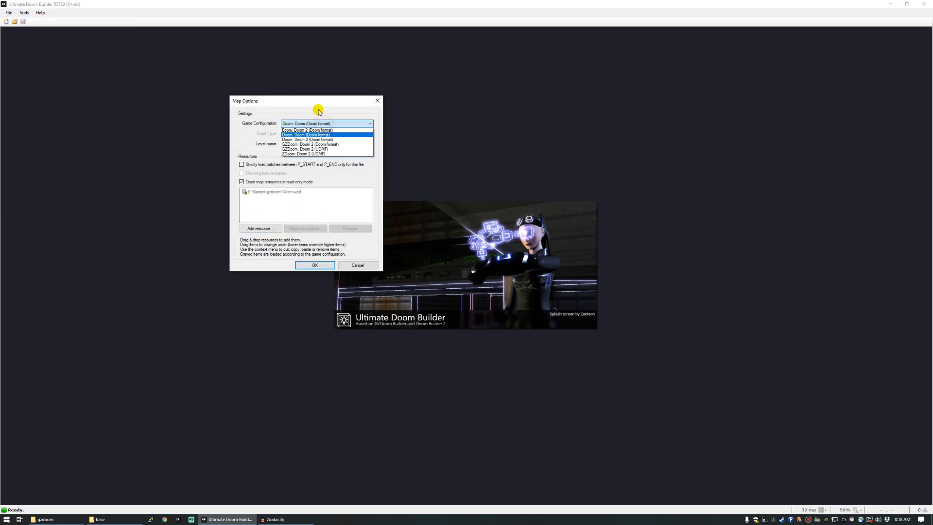
{"action": "left_click", "coordinate": [317, 140]}
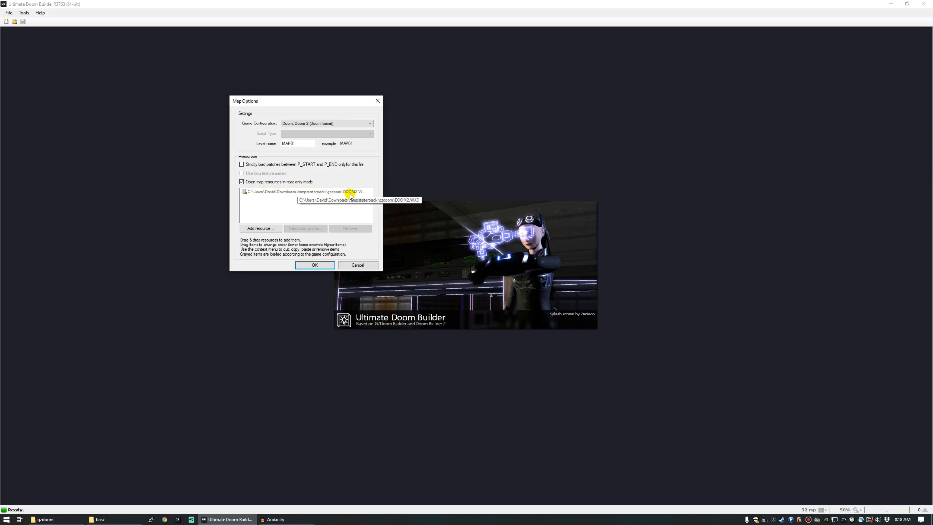
{"action": "left_click", "coordinate": [301, 144]}
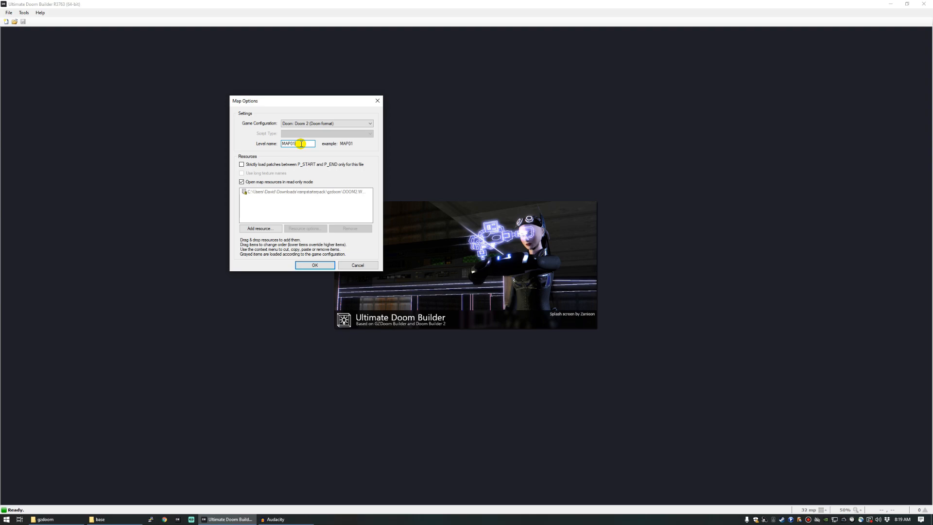
{"action": "left_click", "coordinate": [300, 145]}
{"action": "left_click", "coordinate": [315, 265]}
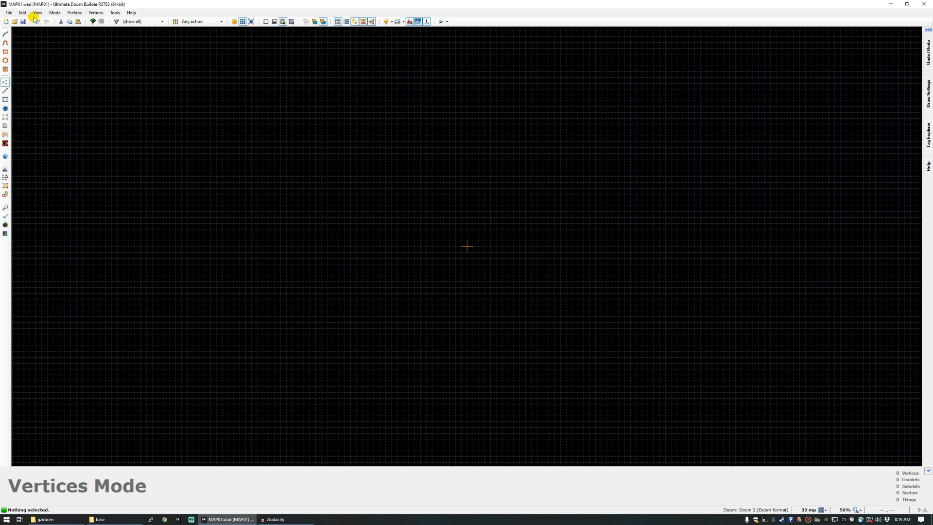
Begin a room outline in Draw Lines Mode with a straight west wall made of 128 and 256 unit segments.
{"action": "left_click", "coordinate": [50, 13]}
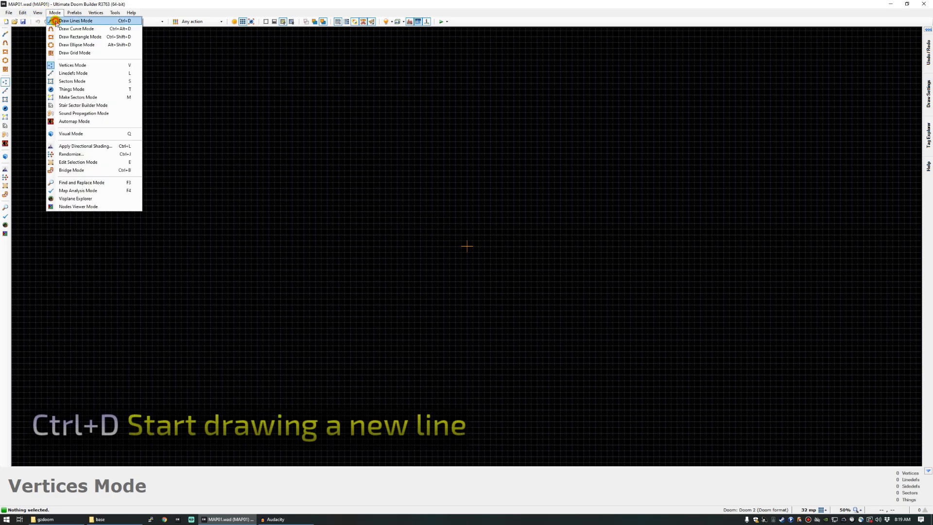
{"action": "left_click", "coordinate": [57, 21]}
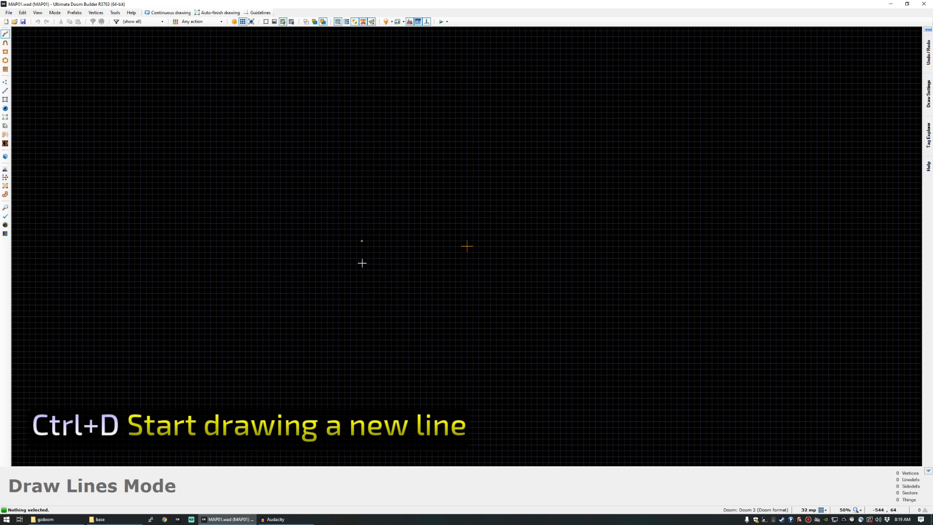
{"action": "left_click", "coordinate": [361, 160]}
{"action": "left_click", "coordinate": [362, 182]}
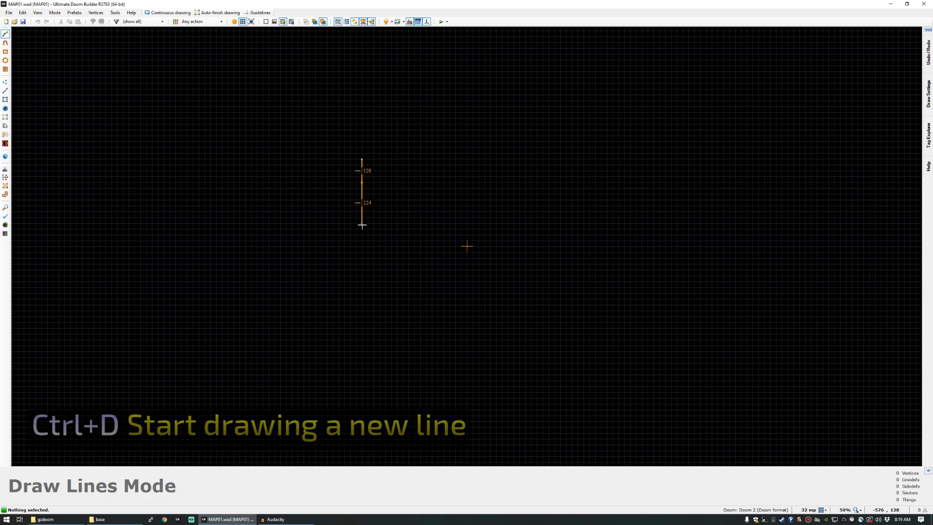
{"action": "left_click", "coordinate": [362, 229]}
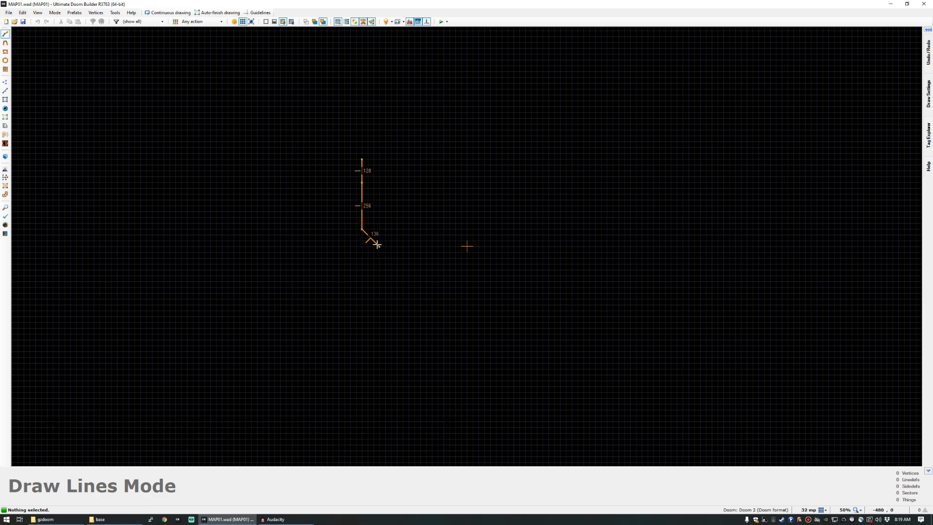
Continue the outline eastward as a zigzag south wall with three recesses, each 128 units wide with slanted sides about 91 units long.
{"action": "left_click", "coordinate": [379, 229]}
{"action": "left_click", "coordinate": [391, 241]}
{"action": "left_click", "coordinate": [414, 240]}
{"action": "left_click", "coordinate": [425, 229]}
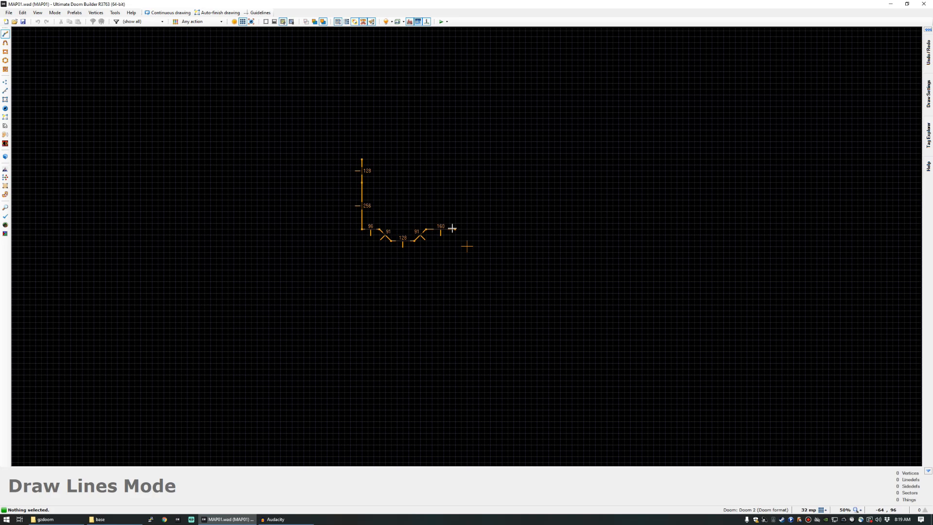
{"action": "left_click", "coordinate": [455, 229]}
{"action": "left_click", "coordinate": [467, 240]}
{"action": "left_click", "coordinate": [490, 240]}
{"action": "left_click", "coordinate": [501, 229]}
{"action": "left_click", "coordinate": [518, 229]}
{"action": "left_click", "coordinate": [531, 241]}
{"action": "left_click", "coordinate": [554, 241]}
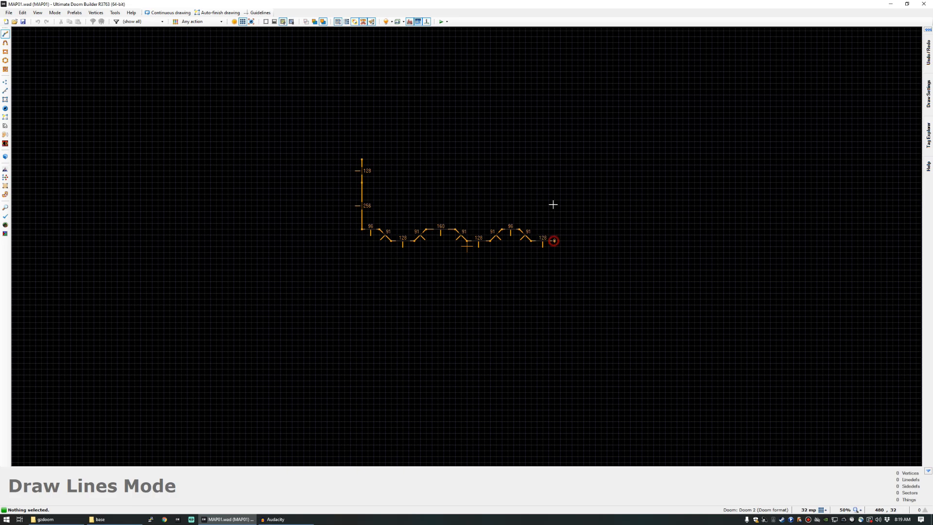
Close the room outline with a 512 unit east wall and a straight north wall back to the starting vertex.
{"action": "left_click", "coordinate": [553, 147]}
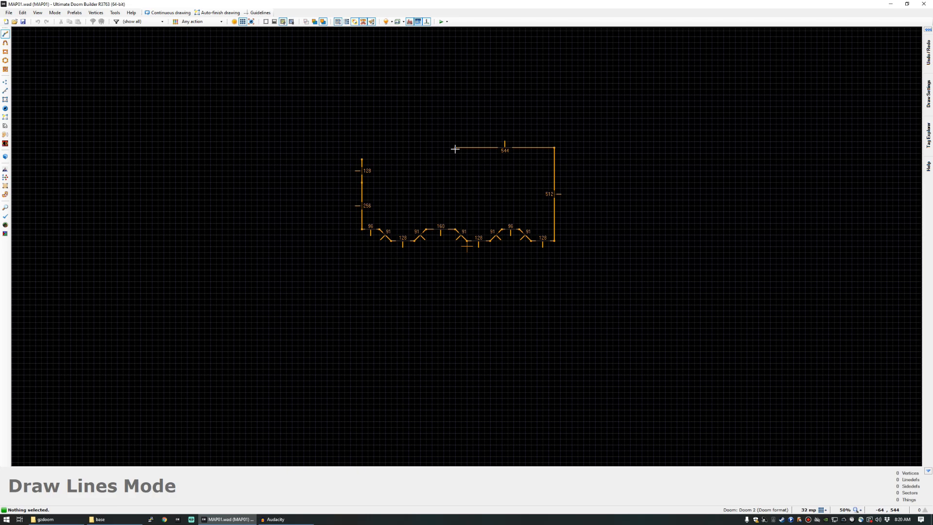
{"action": "left_click", "coordinate": [361, 147]}
{"action": "left_click", "coordinate": [362, 159]}
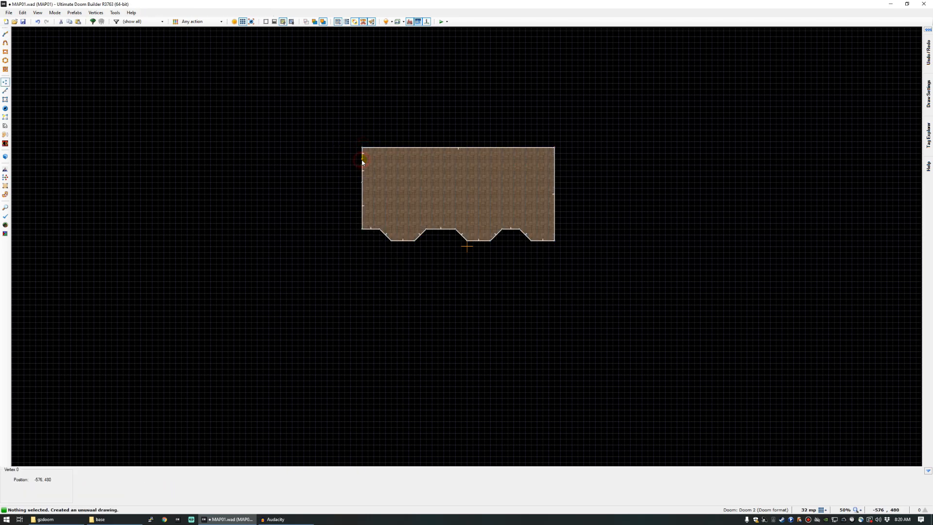
Place a Player 1 start at the westernmost recess with angle 90, and move it one grid square south.
{"action": "scroll", "coordinate": [449, 194], "scroll_direction": "up", "scroll_amount": 4}
{"action": "scroll", "coordinate": [390, 231], "scroll_direction": "down", "scroll_amount": 3}
{"action": "scroll", "coordinate": [450, 193], "scroll_direction": "up", "scroll_amount": 2}
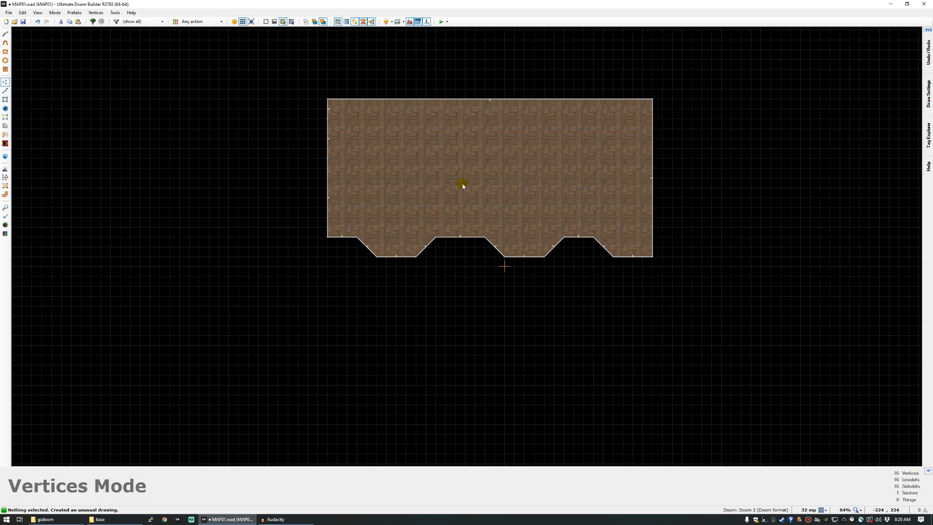
{"action": "scroll", "coordinate": [449, 193], "scroll_direction": "up", "scroll_amount": 3}
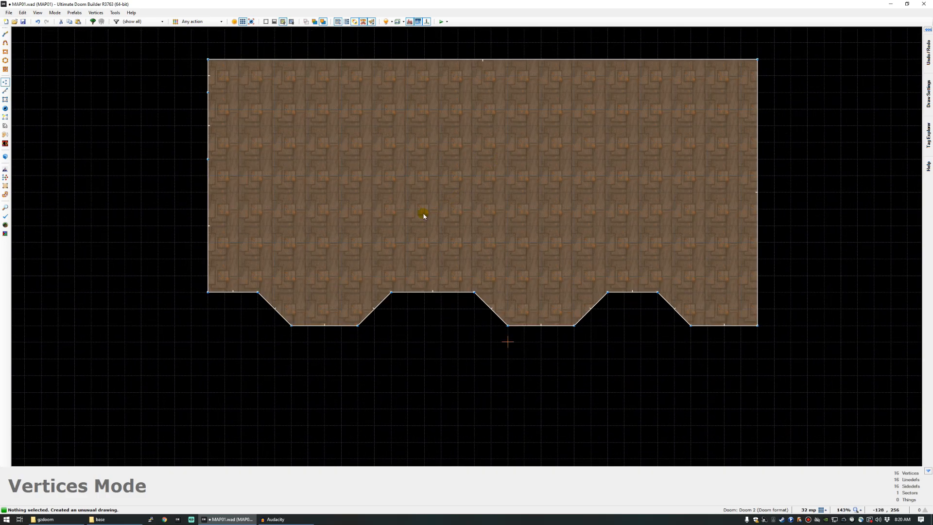
{"action": "left_click", "coordinate": [54, 13]}
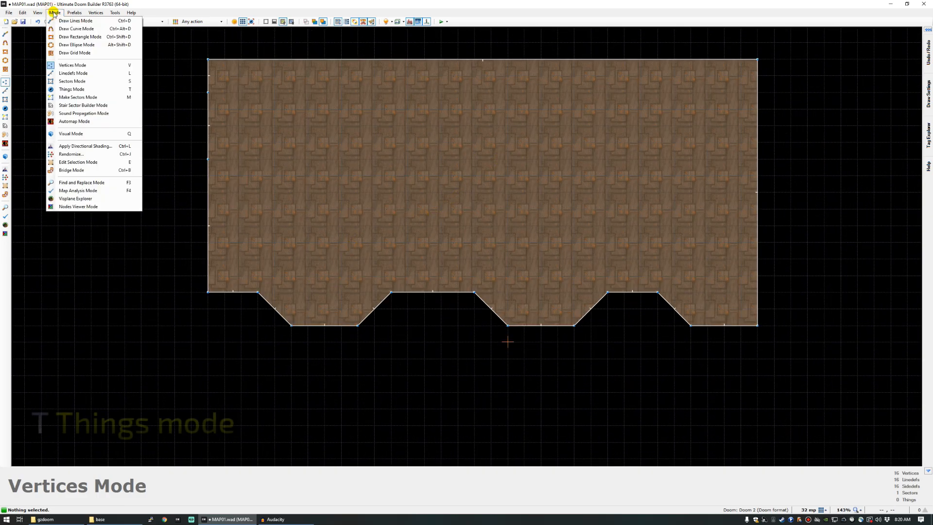
{"action": "left_click", "coordinate": [72, 89]}
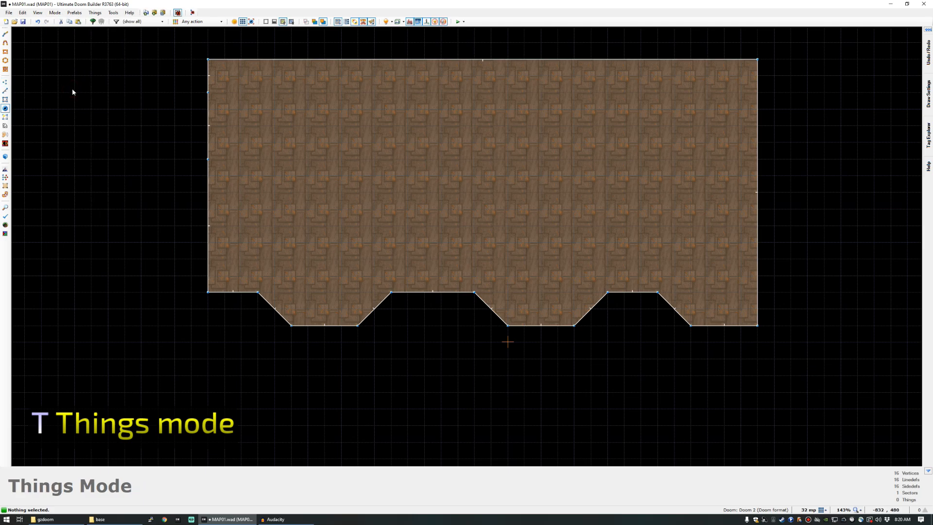
{"action": "right_click", "coordinate": [325, 281]}
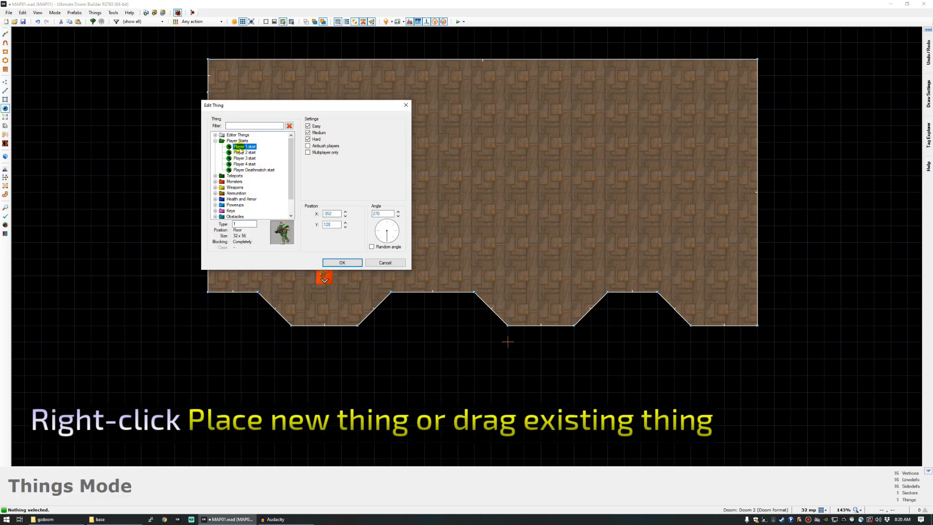
{"action": "left_click", "coordinate": [385, 225]}
{"action": "left_click", "coordinate": [341, 262]}
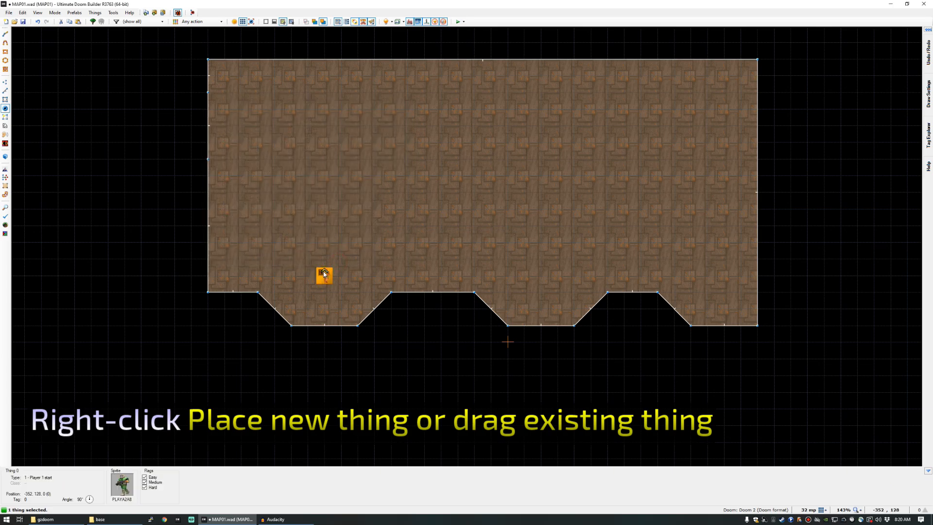
{"action": "mouse_move", "coordinate": [325, 276]}
{"action": "right_mouse_down"}
{"action": "mouse_move", "coordinate": [324, 306]}
{"action": "mouse_move", "coordinate": [324, 292]}
{"action": "right_mouse_up"}
{"action": "left_click", "coordinate": [254, 334]}
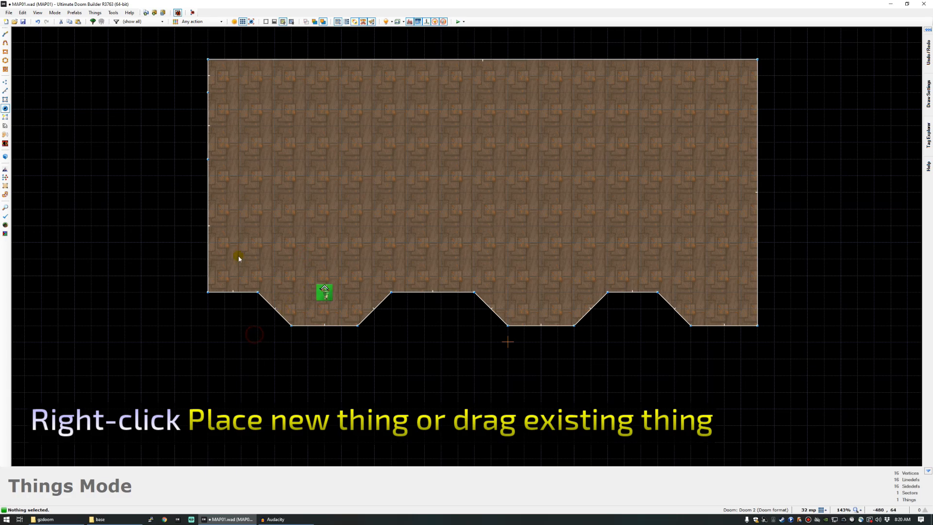
Save the map as demo.wad in the rampstarterpack folder.
{"action": "left_click", "coordinate": [24, 24]}
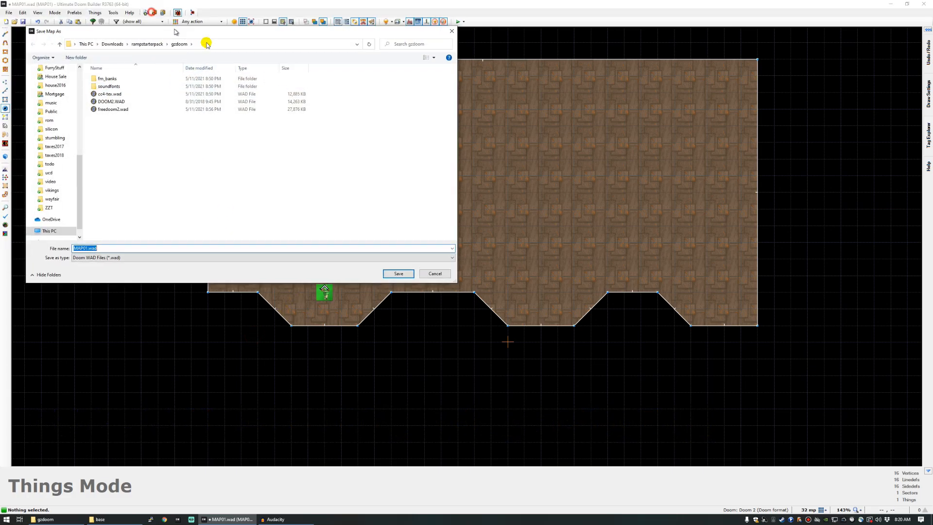
{"action": "left_click", "coordinate": [332, 108]}
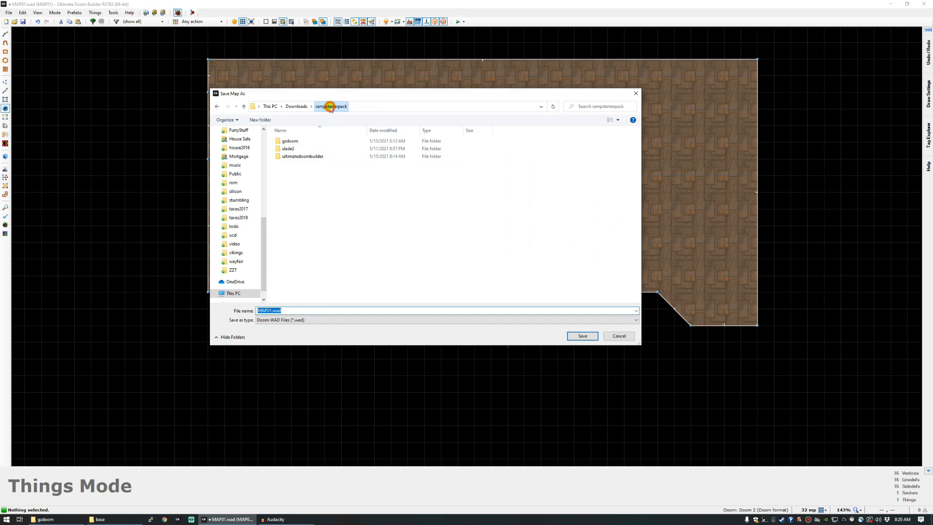
{"action": "left_click", "coordinate": [273, 310]}
{"action": "left_click_drag", "start_coordinate": [271, 310], "coordinate": [237, 310]}
{"action": "left_click", "coordinate": [273, 310]}
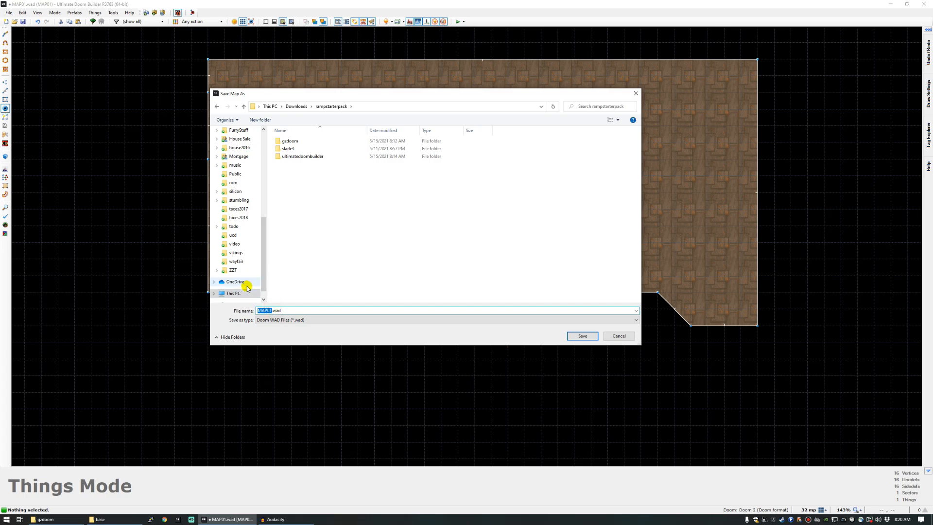
{"action": "type", "text": "demo"}
{"action": "key", "text": "Return"}
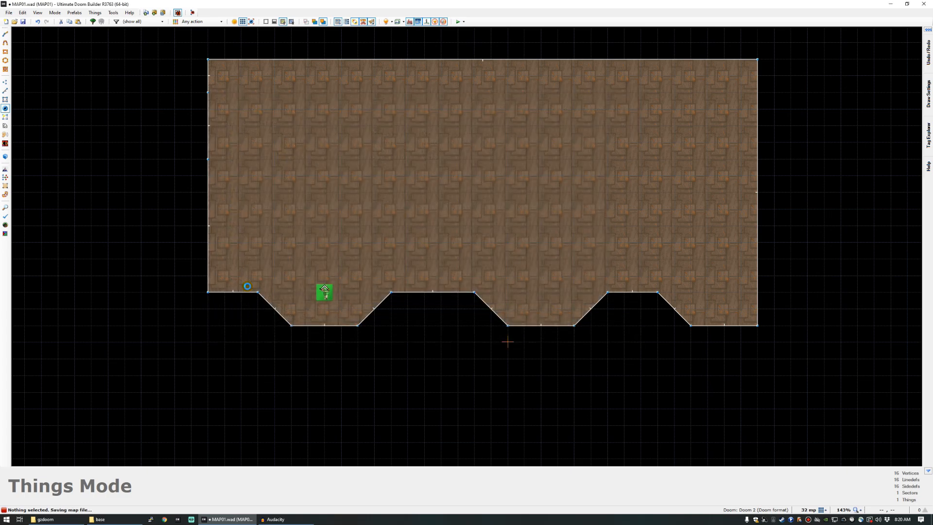
Test the map at difficulty 3 - Hurt me plenty and walk around the room to inspect it.
{"action": "left_click", "coordinate": [464, 21]}
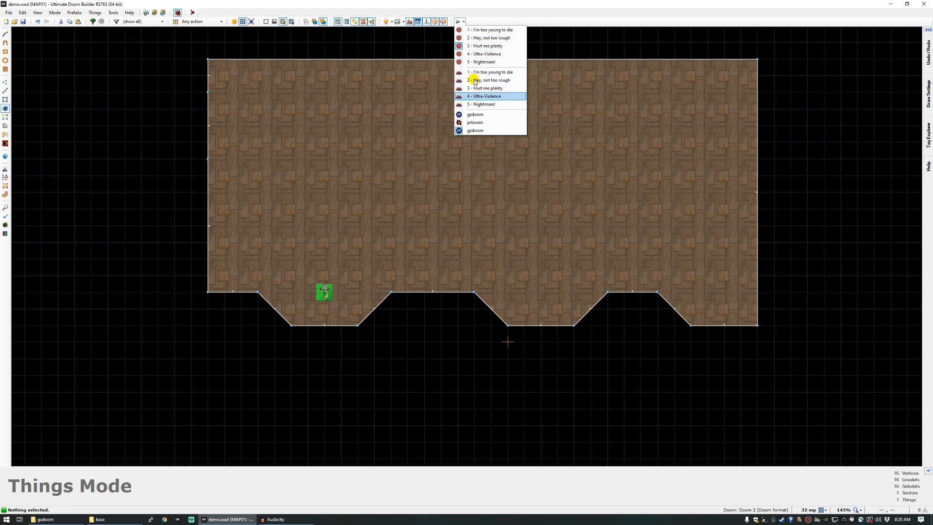
{"action": "left_click", "coordinate": [477, 46]}
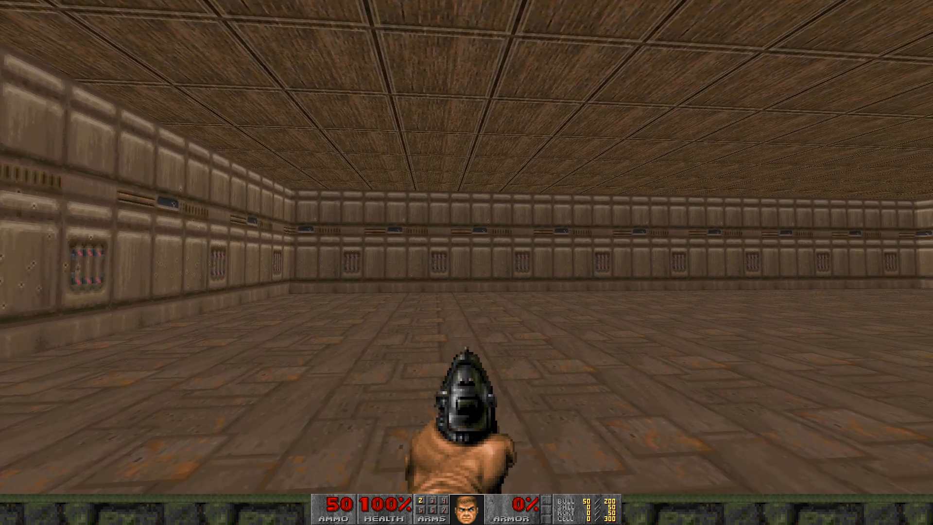
{"action": "key", "text": "w"}
{"action": "key", "text": "a"}
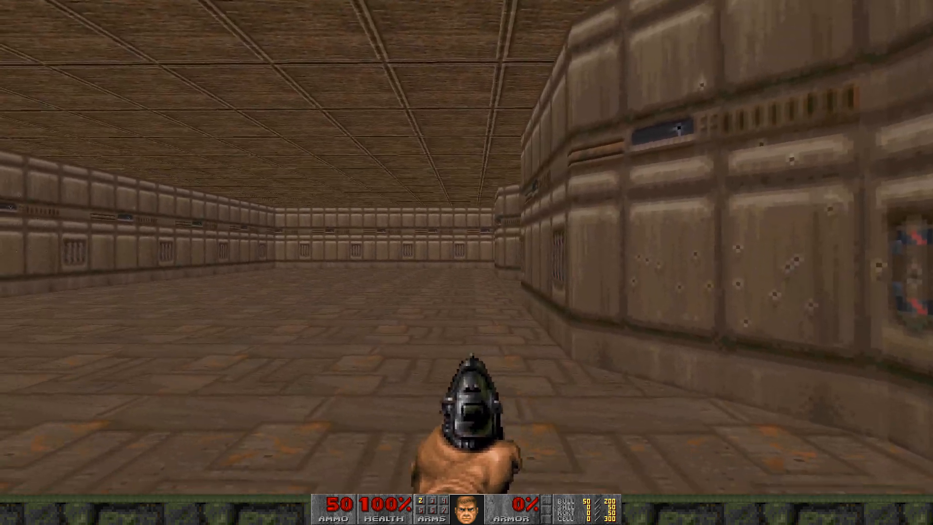
{"action": "key", "text": "s"}
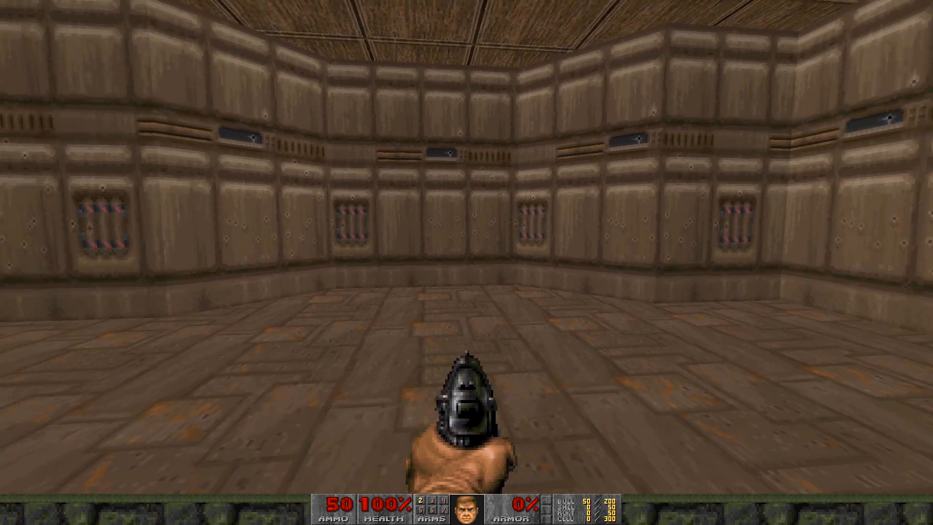
{"action": "key", "text": "w"}
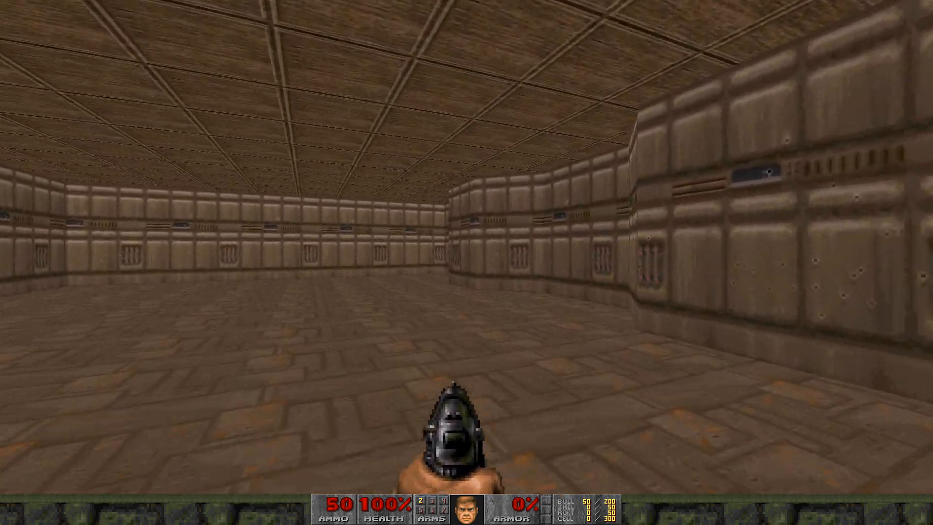
{"action": "key", "text": "s"}
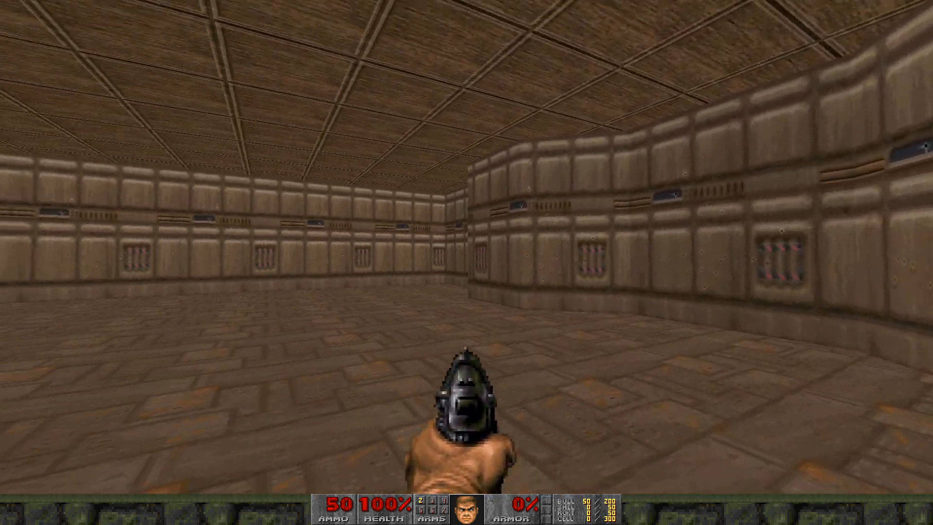
{"action": "key", "text": "w"}
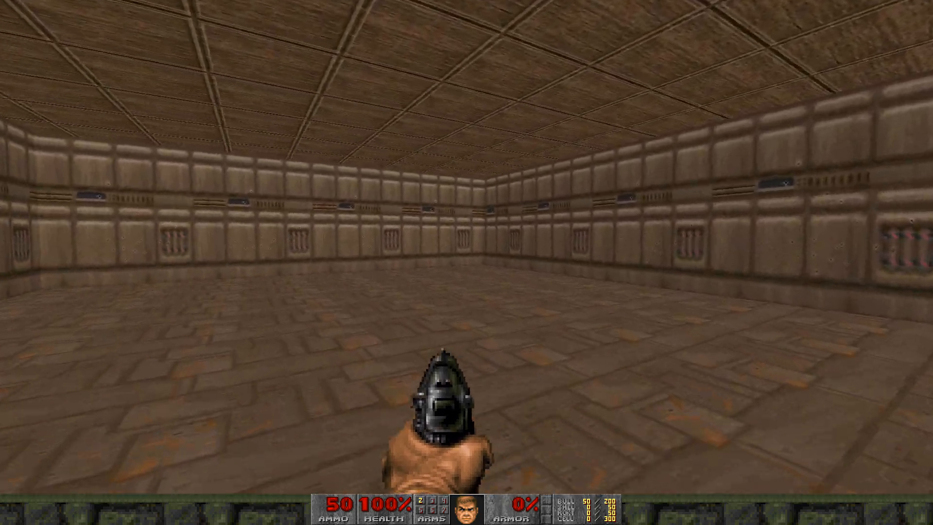
{"action": "key", "text": "w"}
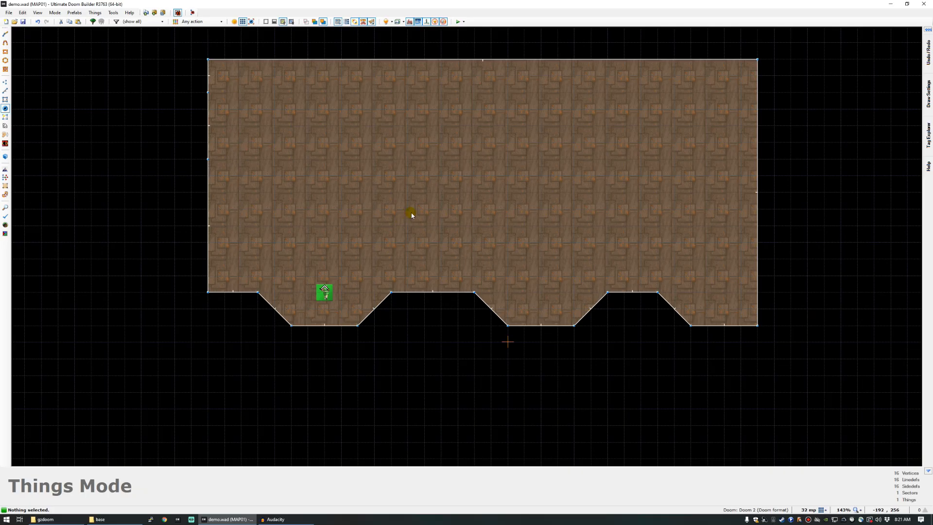
Draw a 128 by 128 unit corridor sector directly south of the westernmost recess, sharing the recess's south edge.
{"action": "scroll", "coordinate": [367, 257], "scroll_direction": "down", "scroll_amount": 1}
{"action": "scroll", "coordinate": [294, 351], "scroll_direction": "up", "scroll_amount": 1}
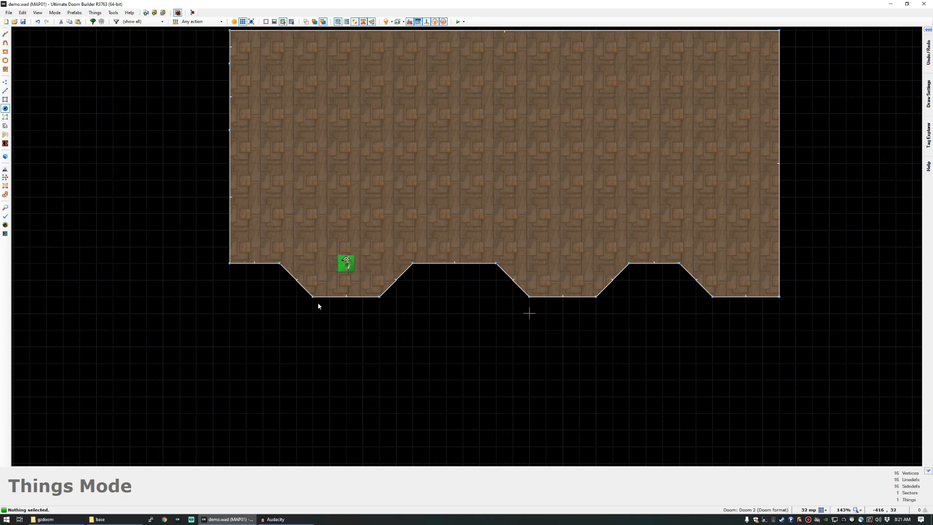
{"action": "key", "text": "d"}
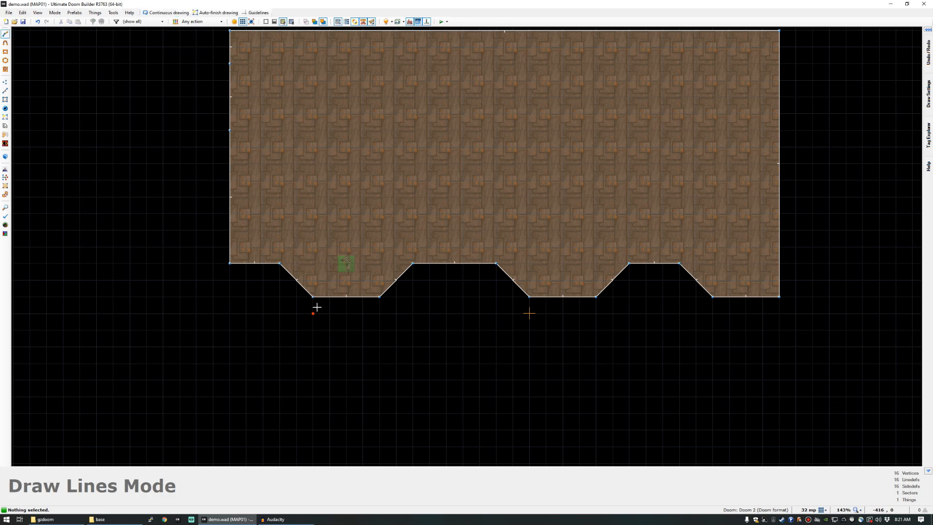
{"action": "key", "text": "ctrl+d"}
{"action": "left_click", "coordinate": [313, 361]}
{"action": "left_click", "coordinate": [379, 363]}
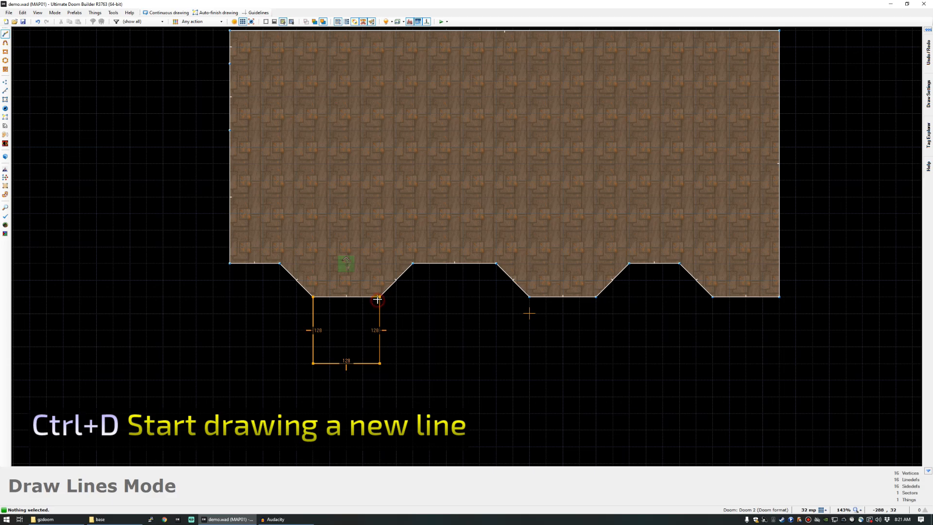
{"action": "left_click", "coordinate": [379, 298]}
Reduce the grid to 16 units and draw a four-sided corridor segment bending southwest from the square sector's south edge.
{"action": "scroll", "coordinate": [362, 321], "scroll_direction": "down", "scroll_amount": 4}
{"action": "scroll", "coordinate": [342, 333], "scroll_direction": "up", "scroll_amount": 4}
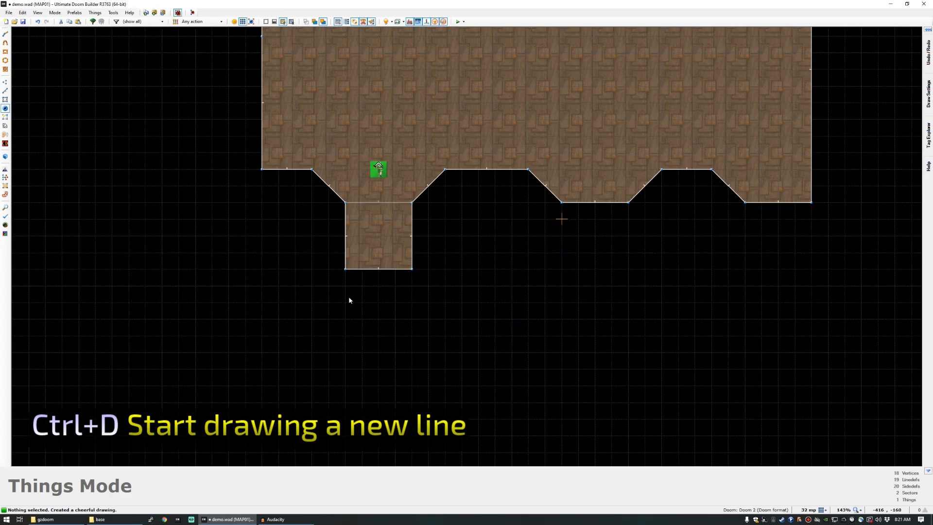
{"action": "key", "text": "ctrl+d"}
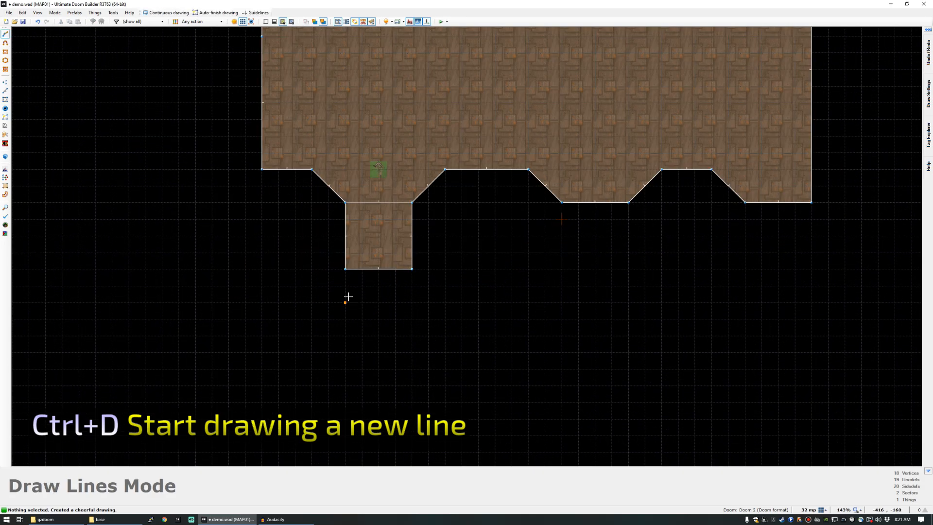
{"action": "left_click", "coordinate": [344, 270]}
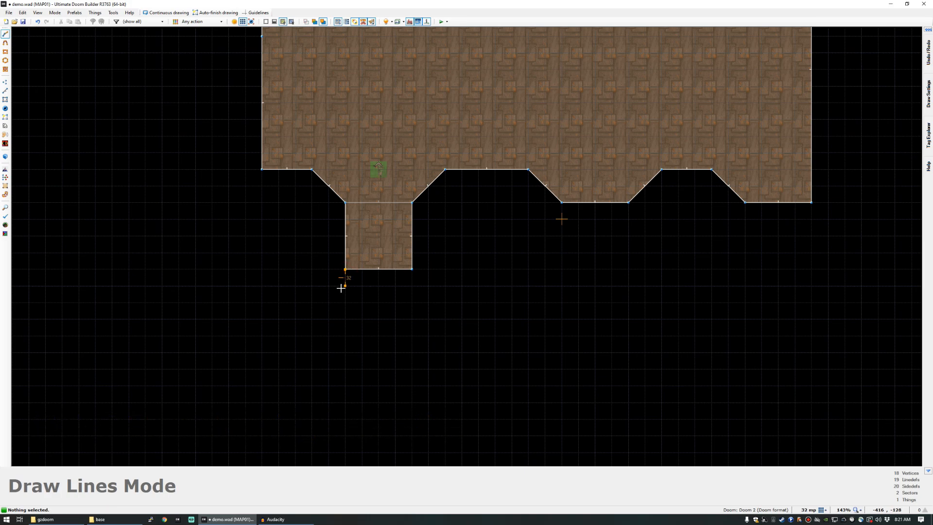
{"action": "key", "text": "bracketleft"}
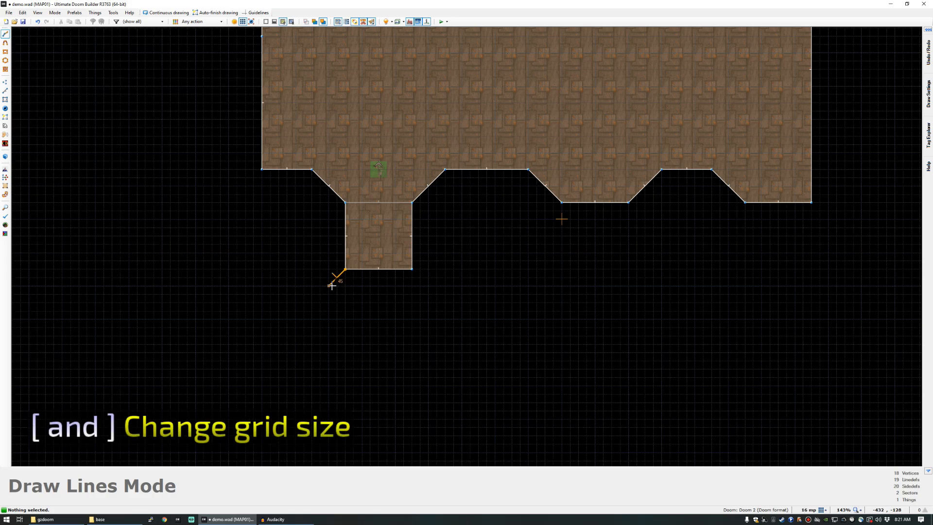
{"action": "left_click", "coordinate": [336, 285]}
{"action": "left_click", "coordinate": [386, 327]}
{"action": "left_click", "coordinate": [412, 271]}
{"action": "left_click", "coordinate": [345, 270]}
Draw a second bend segment that turns the corridor further west from the first bend's diagonal edge.
{"action": "key", "text": "ctrl+d"}
{"action": "left_click", "coordinate": [333, 284]}
{"action": "left_click", "coordinate": [311, 303]}
{"action": "left_click", "coordinate": [320, 361]}
{"action": "left_click", "coordinate": [388, 328]}
{"action": "left_click", "coordinate": [337, 286]}
Extend the corridor west of the second bend with a sector ending in a 112 unit west wall.
{"action": "key", "text": "ctrl+d"}
{"action": "left_click", "coordinate": [311, 303]}
{"action": "left_click", "coordinate": [303, 304]}
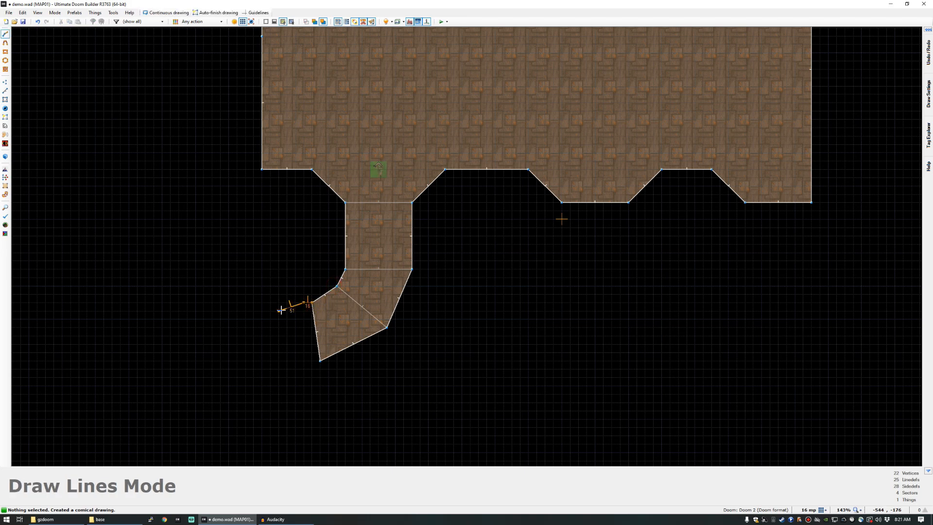
{"action": "left_click", "coordinate": [254, 302]}
{"action": "left_click", "coordinate": [254, 360]}
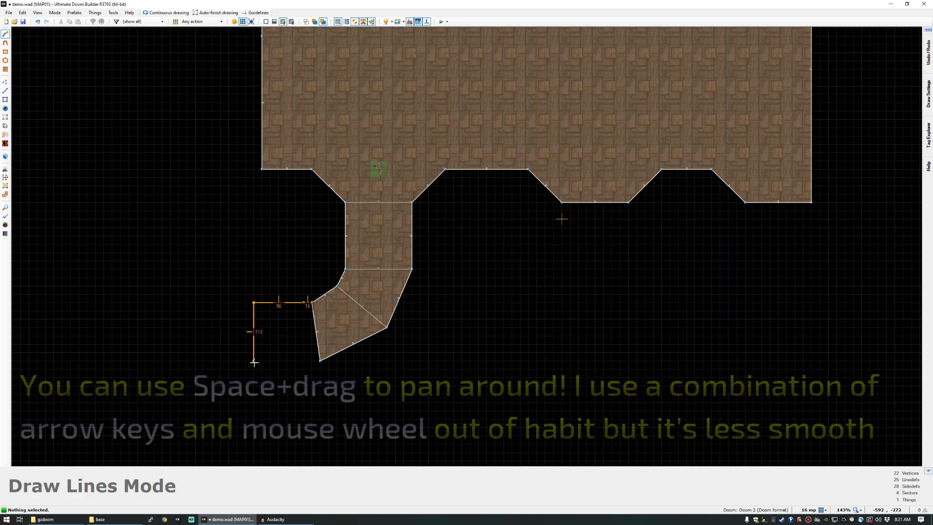
{"action": "left_click", "coordinate": [320, 360]}
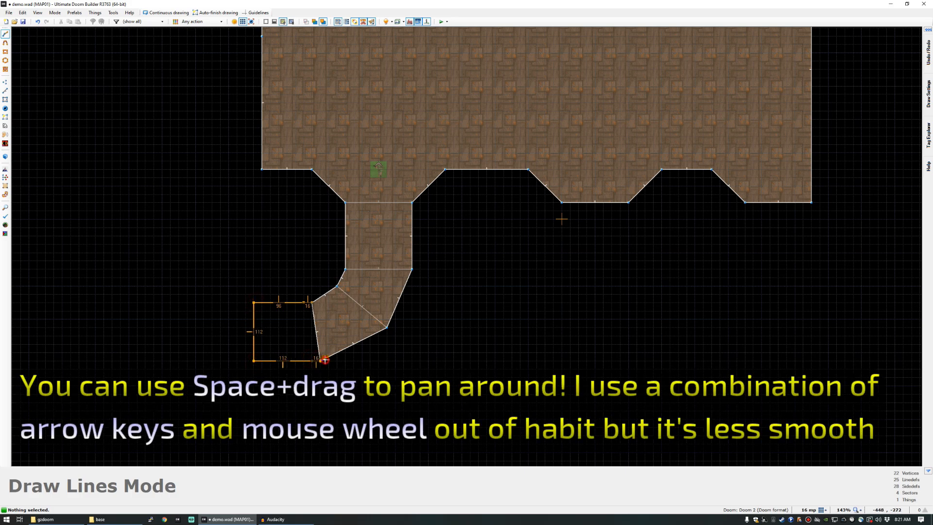
{"action": "left_click", "coordinate": [312, 304]}
Partition the main room's northwest with a 640 unit line east from the west wall, turning north to the north wall.
{"action": "scroll", "coordinate": [255, 340], "scroll_direction": "up", "scroll_amount": 5}
{"action": "scroll", "coordinate": [258, 333], "scroll_direction": "down", "scroll_amount": 1}
{"action": "scroll", "coordinate": [264, 333], "scroll_direction": "up", "scroll_amount": 1}
{"action": "scroll", "coordinate": [302, 323], "scroll_direction": "down", "scroll_amount": 2}
{"action": "scroll", "coordinate": [370, 263], "scroll_direction": "down", "scroll_amount": 4}
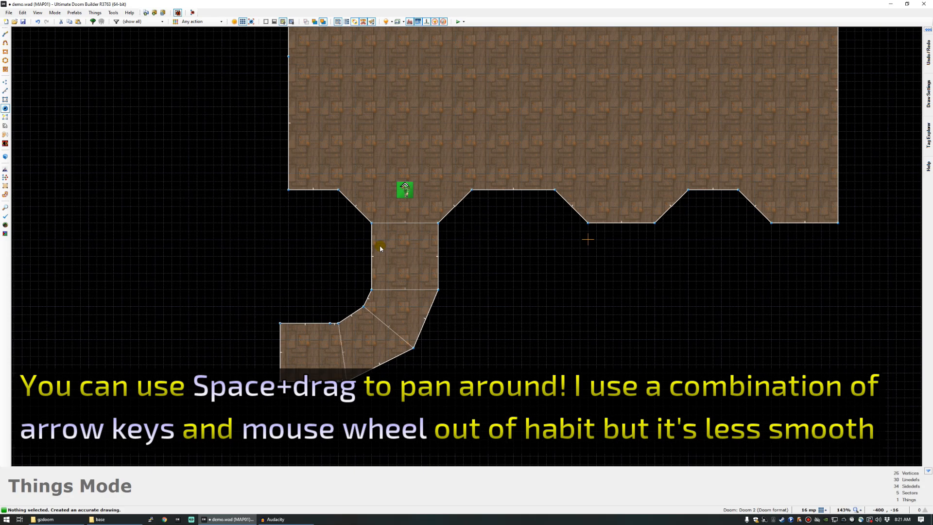
{"action": "scroll", "coordinate": [479, 183], "scroll_direction": "up", "scroll_amount": 2}
{"action": "key", "text": "Up"}
{"action": "key", "text": "Up"}
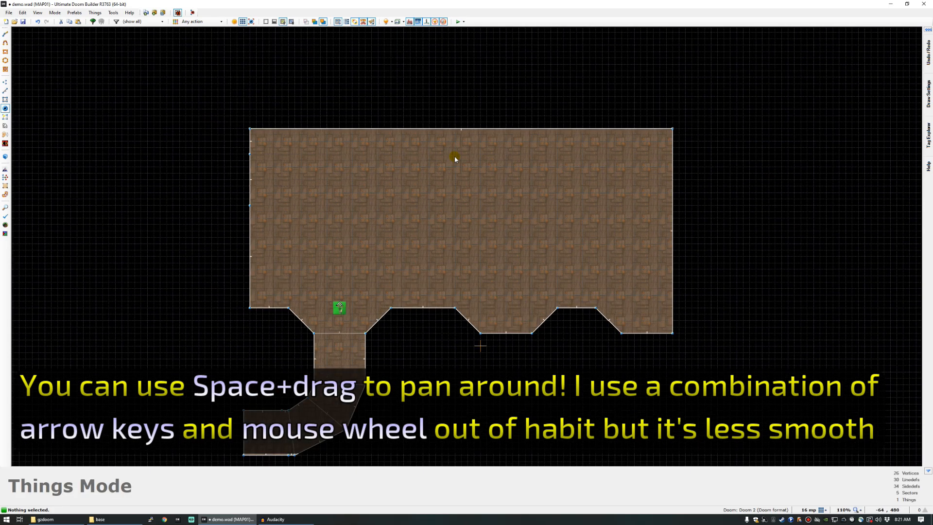
{"action": "key", "text": "d"}
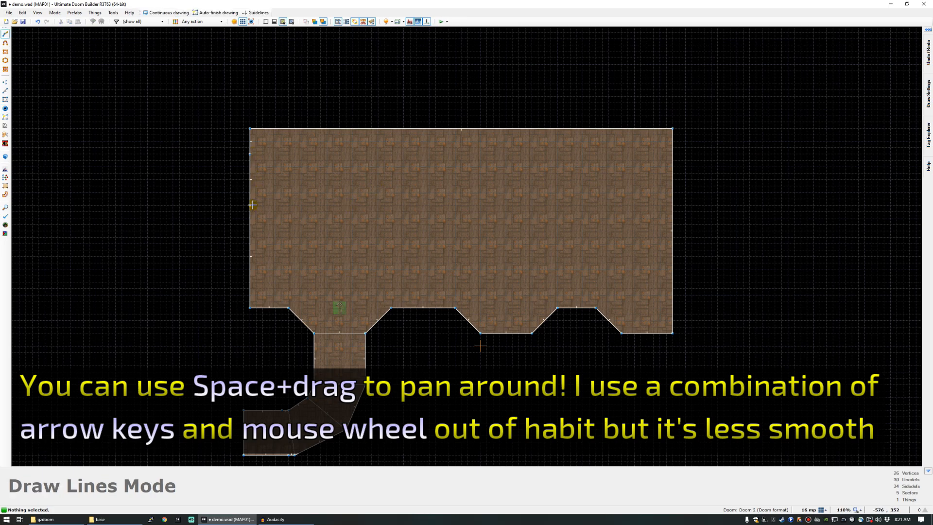
{"action": "left_click", "coordinate": [252, 205]}
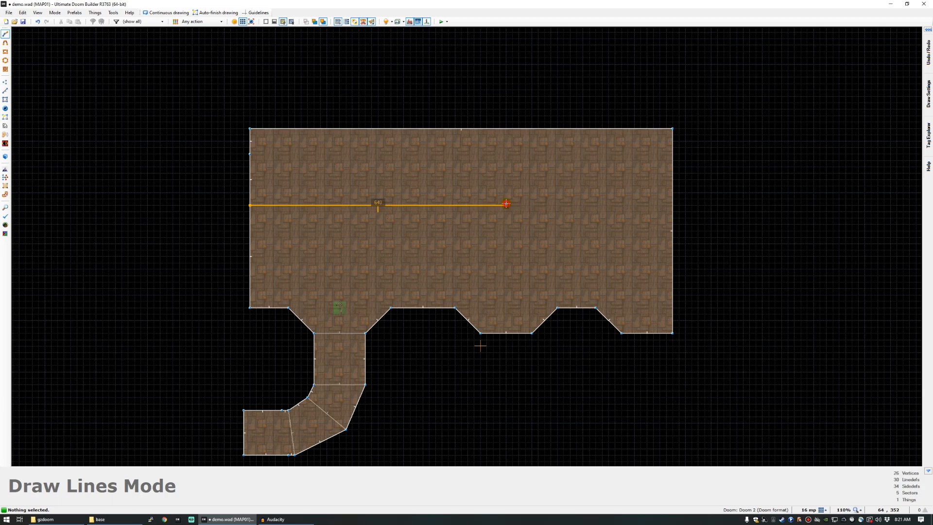
{"action": "key", "text": "Return"}
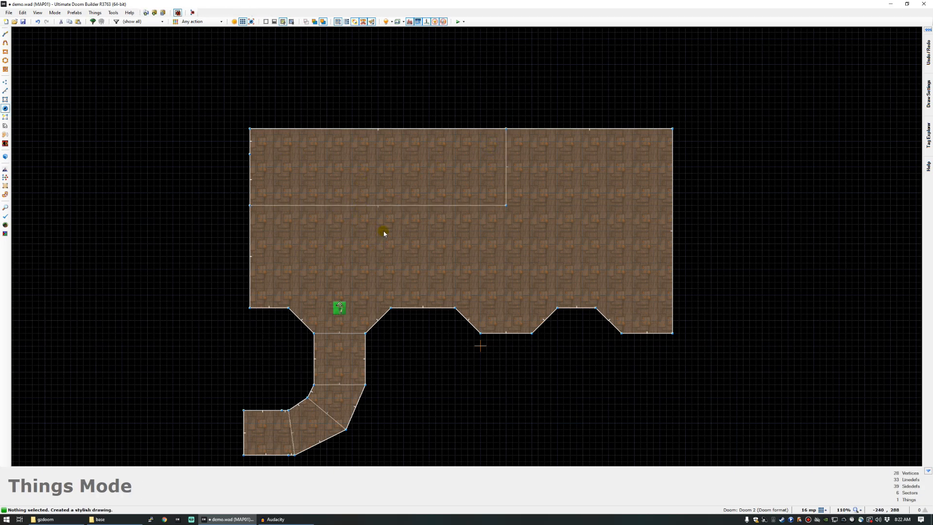
In Vertices mode, add vertices to the partition's horizontal line and shape a shallow northward notch 128 units wide near its east end.
{"action": "scroll", "coordinate": [473, 181], "scroll_direction": "up", "scroll_amount": 1}
{"action": "key", "text": "v"}
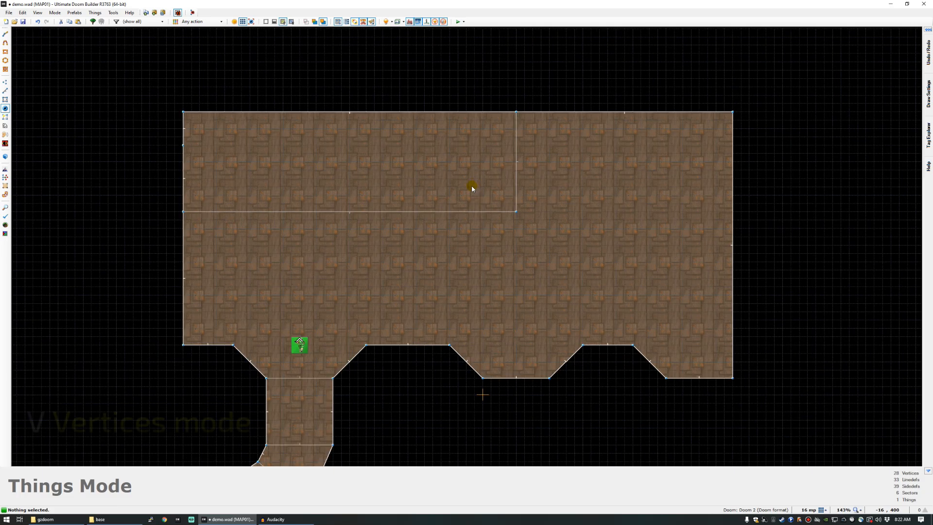
{"action": "key", "text": "v"}
{"action": "right_click_drag", "start_coordinate": [484, 212], "coordinate": [491, 204]}
{"action": "mouse_move", "coordinate": [424, 204]}
{"action": "right_mouse_down"}
{"action": "mouse_move", "coordinate": [408, 206]}
{"action": "mouse_move", "coordinate": [424, 211]}
{"action": "right_mouse_up"}
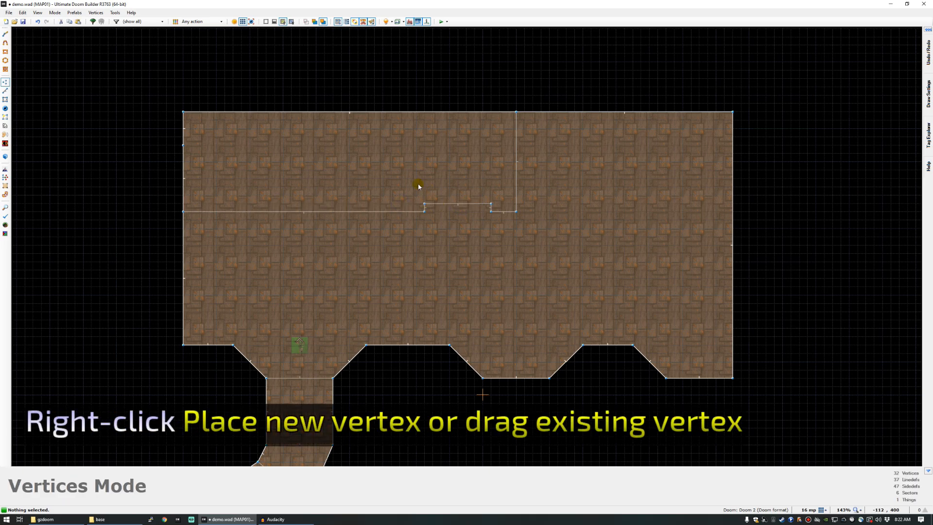
{"action": "left_click_drag", "start_coordinate": [410, 189], "coordinate": [442, 233]}
{"action": "mouse_move", "coordinate": [425, 211]}
{"action": "right_mouse_down"}
{"action": "mouse_move", "coordinate": [450, 206]}
{"action": "mouse_move", "coordinate": [424, 211]}
{"action": "right_mouse_up"}
Draw a 128 by 128 unit square sector north of the notch, using the notch's edge as its south side.
{"action": "scroll", "coordinate": [427, 252], "scroll_direction": "down", "scroll_amount": 1}
{"action": "scroll", "coordinate": [419, 194], "scroll_direction": "up", "scroll_amount": 1}
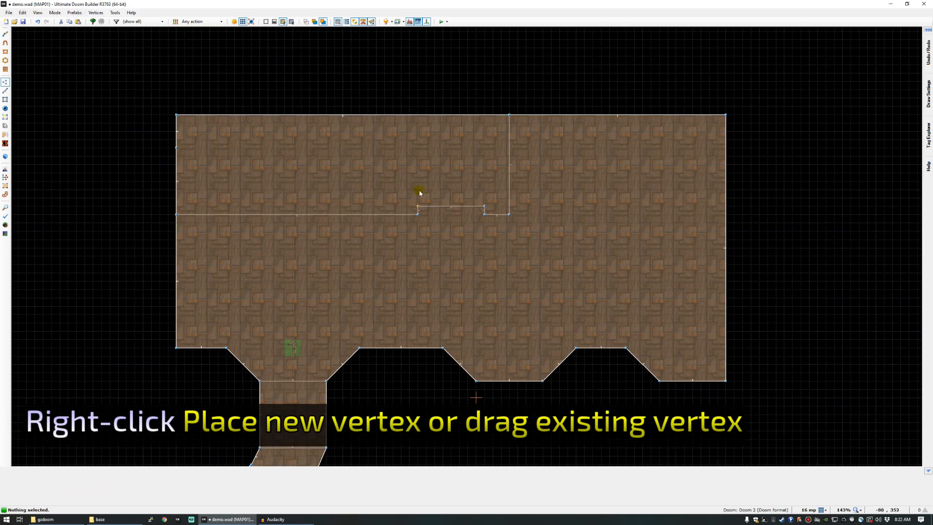
{"action": "scroll", "coordinate": [425, 194], "scroll_direction": "down", "scroll_amount": 1}
{"action": "scroll", "coordinate": [425, 189], "scroll_direction": "up", "scroll_amount": 1}
{"action": "right_click", "coordinate": [415, 201]}
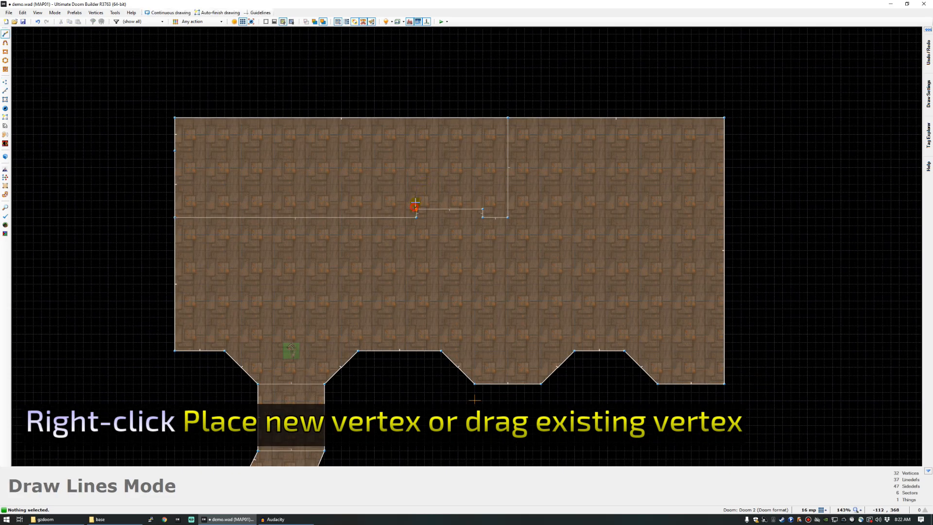
{"action": "right_click", "coordinate": [416, 142]}
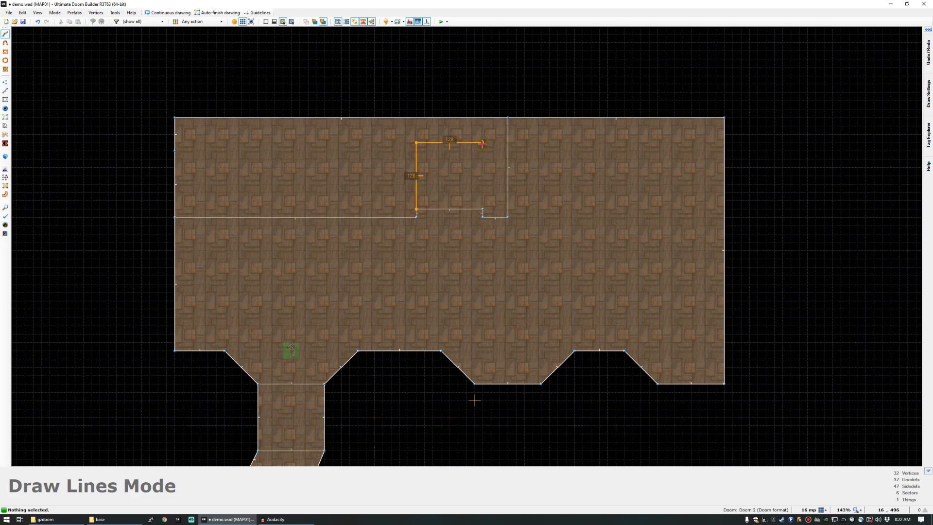
{"action": "right_click", "coordinate": [417, 208]}
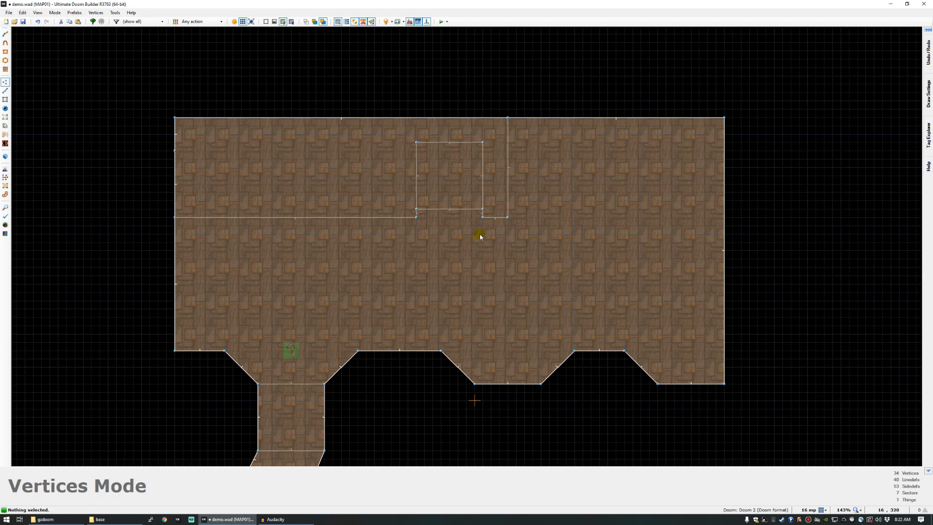
Draw a sector 16 units deep and 128 units long on the outside of the main room's east wall.
{"action": "middle_click_drag", "start_coordinate": [549, 236], "coordinate": [564, 231]}
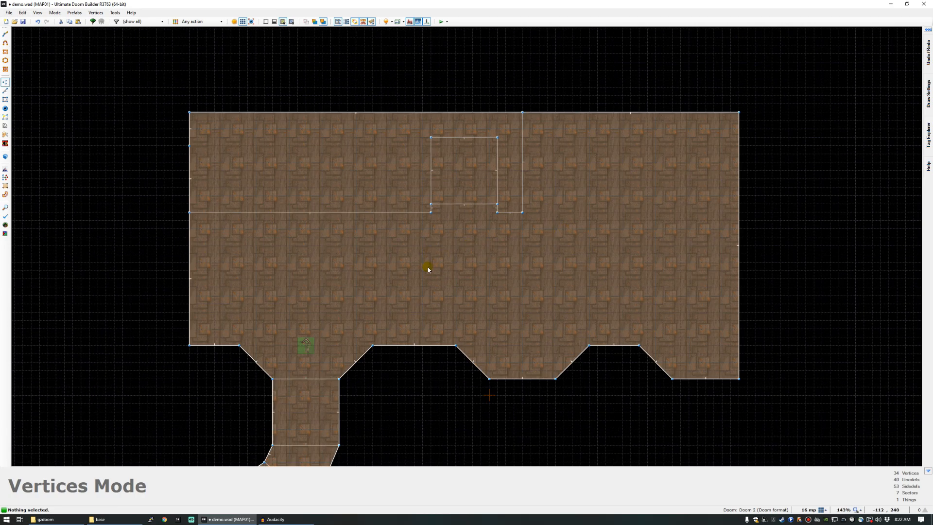
{"action": "scroll", "coordinate": [516, 292], "scroll_direction": "down", "scroll_amount": 1}
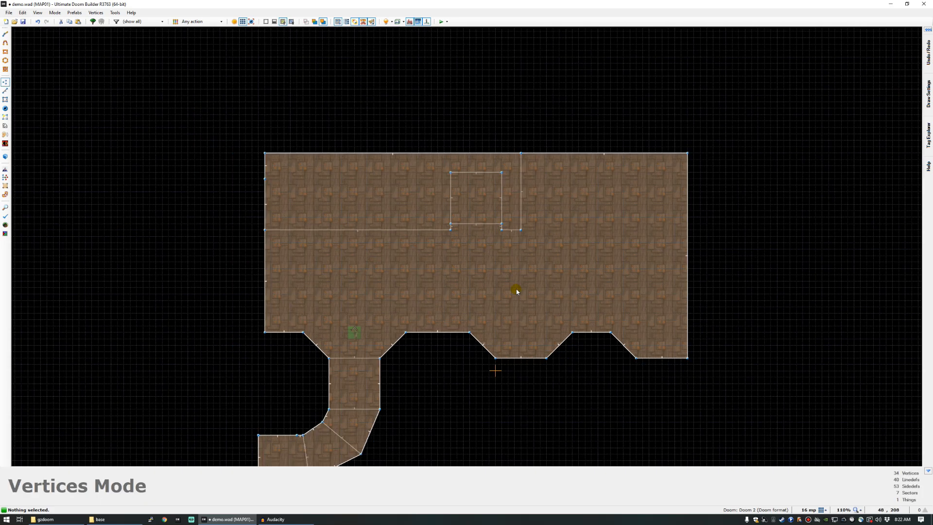
{"action": "scroll", "coordinate": [594, 302], "scroll_direction": "up", "scroll_amount": 1}
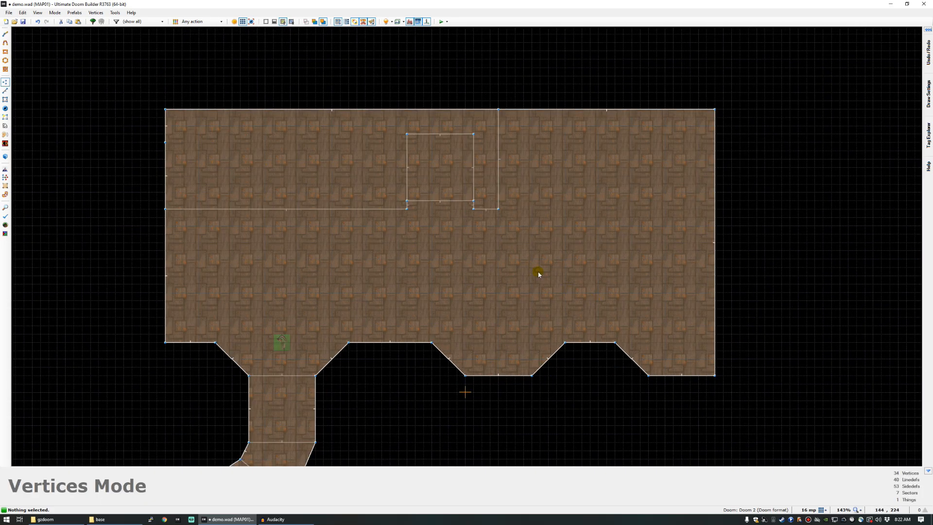
{"action": "scroll", "coordinate": [569, 286], "scroll_direction": "down", "scroll_amount": 1}
{"action": "scroll", "coordinate": [671, 257], "scroll_direction": "up", "scroll_amount": 2}
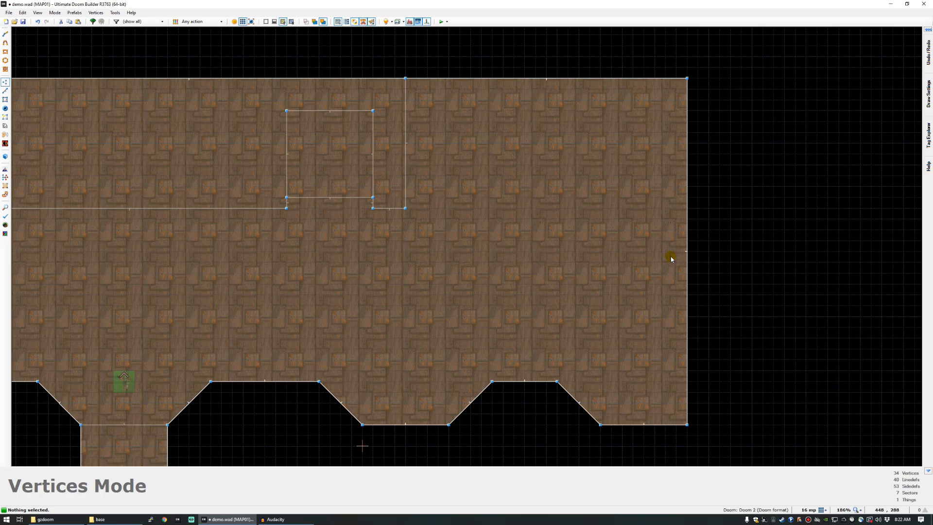
{"action": "key", "text": "space"}
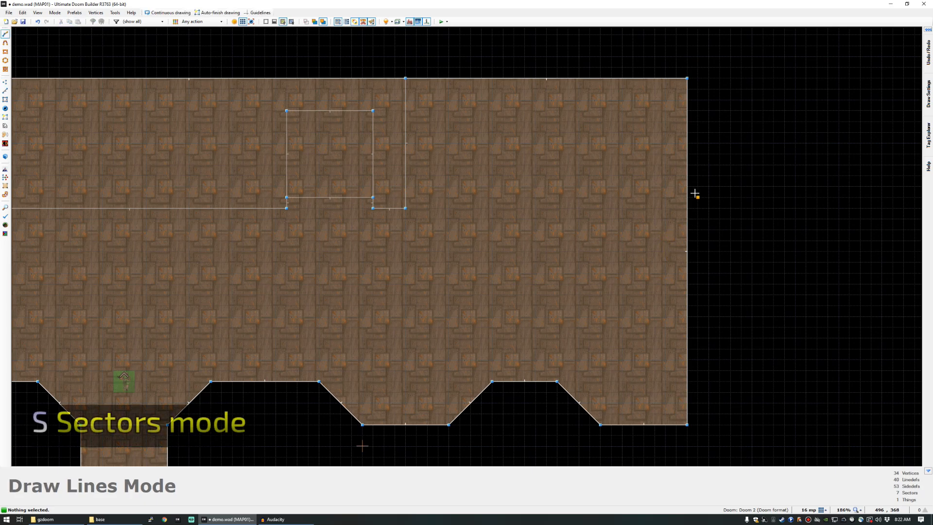
{"action": "left_click", "coordinate": [698, 209]}
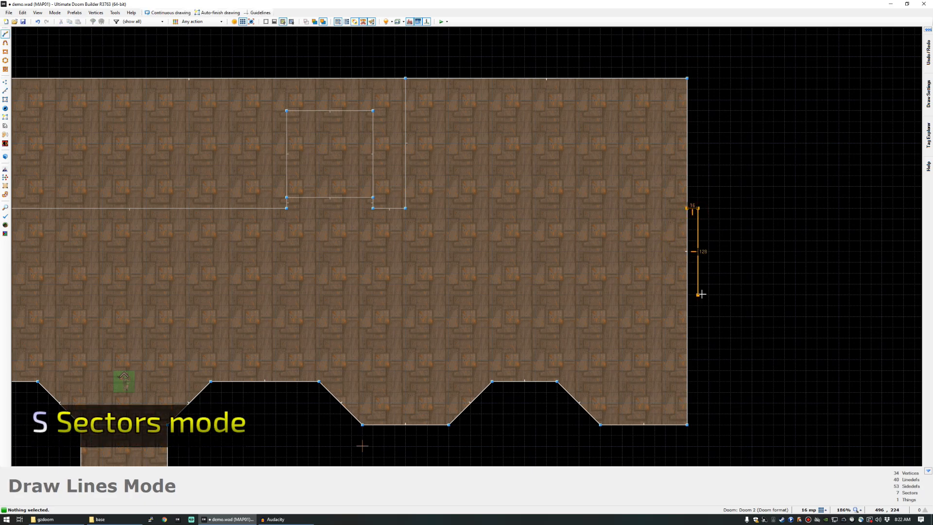
{"action": "left_click", "coordinate": [686, 209]}
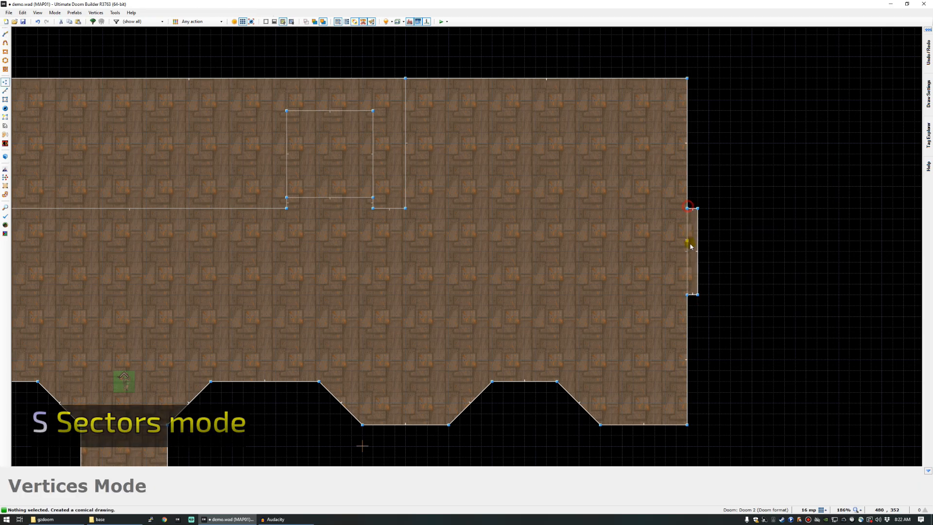
Copy the thin sector on the east wall and paste two copies side by side directly east of it.
{"action": "key", "text": "s"}
{"action": "key", "text": "ctrl+c"}
{"action": "key", "text": "ctrl+v"}
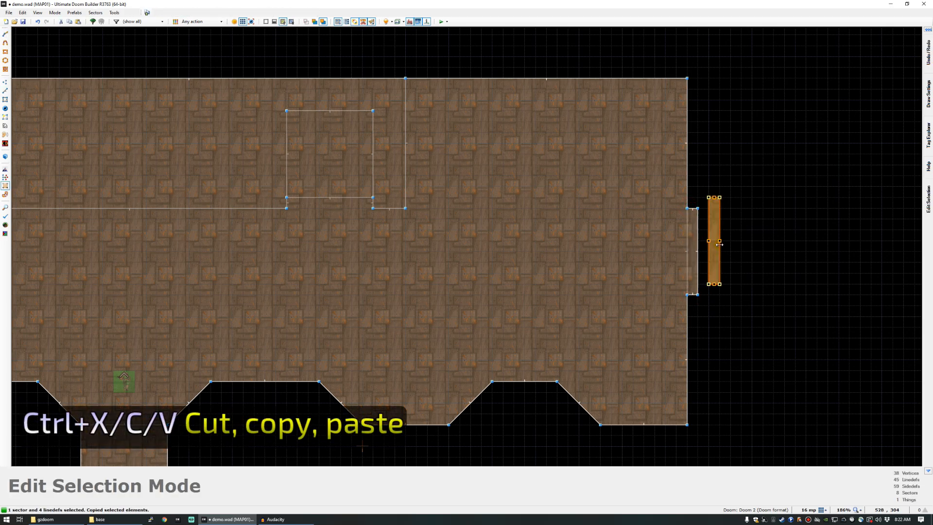
{"action": "left_click", "coordinate": [704, 243]}
{"action": "key", "text": "ctrl+v"}
{"action": "left_click_drag", "start_coordinate": [735, 217], "coordinate": [715, 238]}
{"action": "left_click", "coordinate": [724, 237]}
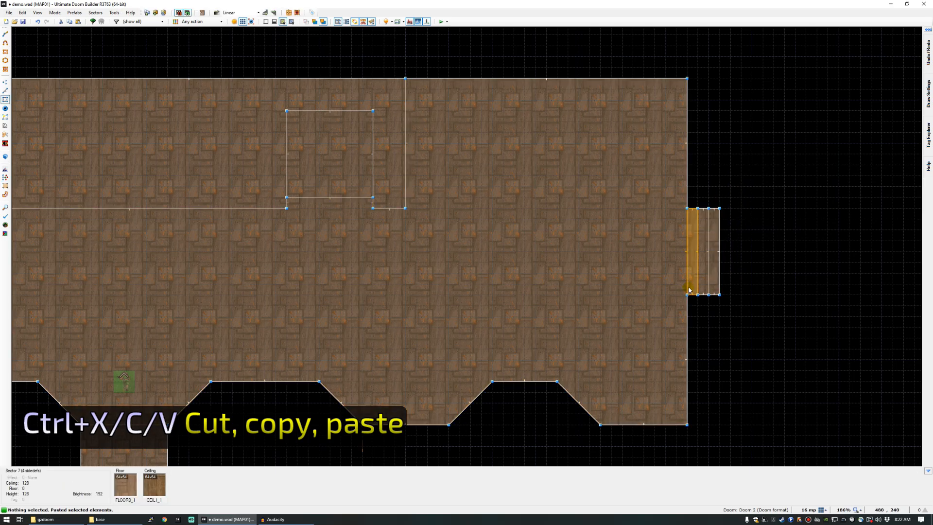
Move the Player 1 start to the west end of the curved corridor and set its angle to 0.
{"action": "scroll", "coordinate": [511, 232], "scroll_direction": "down", "scroll_amount": 1}
{"action": "scroll", "coordinate": [507, 230], "scroll_direction": "up", "scroll_amount": 1}
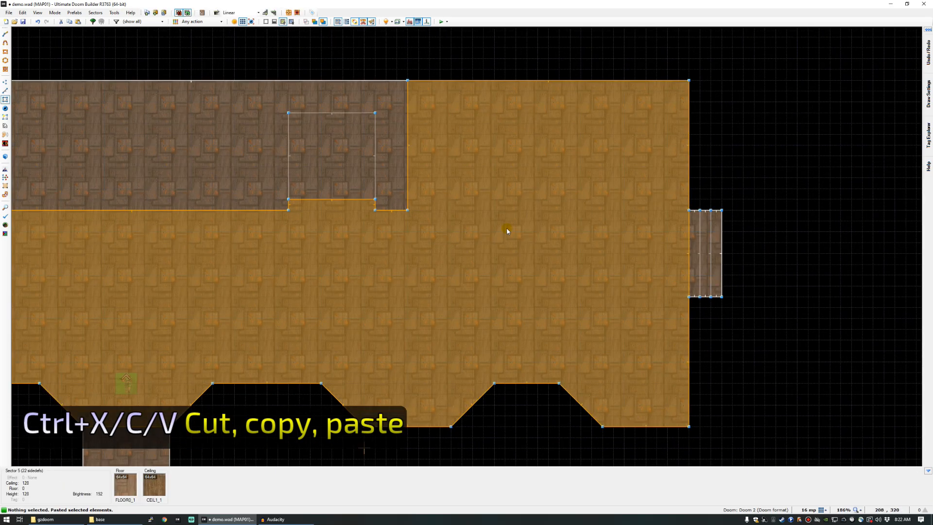
{"action": "scroll", "coordinate": [426, 266], "scroll_direction": "down", "scroll_amount": 1}
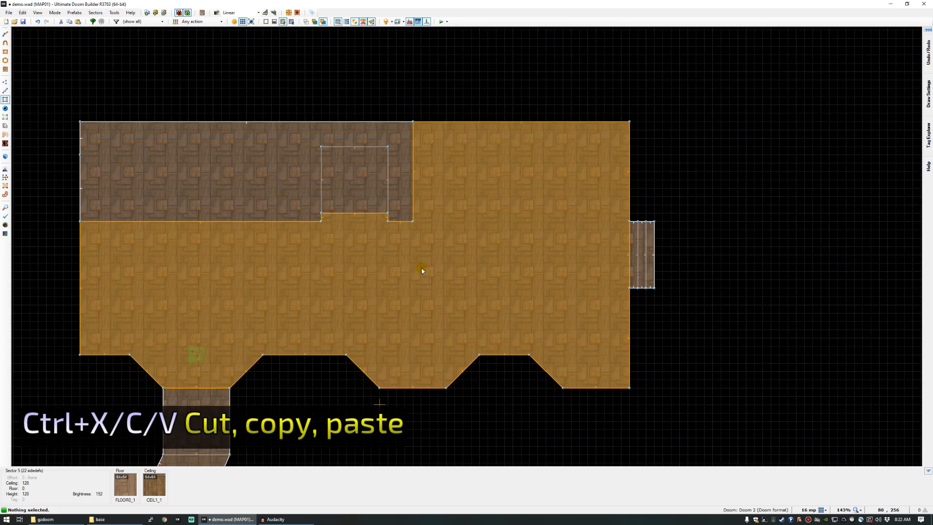
{"action": "scroll", "coordinate": [241, 299], "scroll_direction": "down", "scroll_amount": 3}
{"action": "scroll", "coordinate": [203, 385], "scroll_direction": "up", "scroll_amount": 2}
{"action": "scroll", "coordinate": [149, 420], "scroll_direction": "down", "scroll_amount": 3}
{"action": "scroll", "coordinate": [148, 420], "scroll_direction": "up", "scroll_amount": 4}
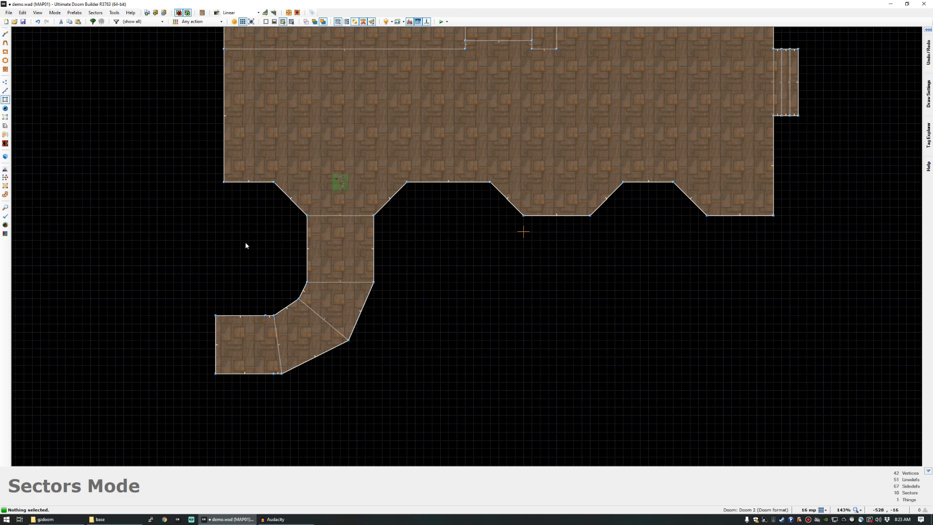
{"action": "key", "text": "t"}
{"action": "left_click", "coordinate": [341, 181]}
{"action": "left_click_drag", "start_coordinate": [341, 182], "coordinate": [232, 350]}
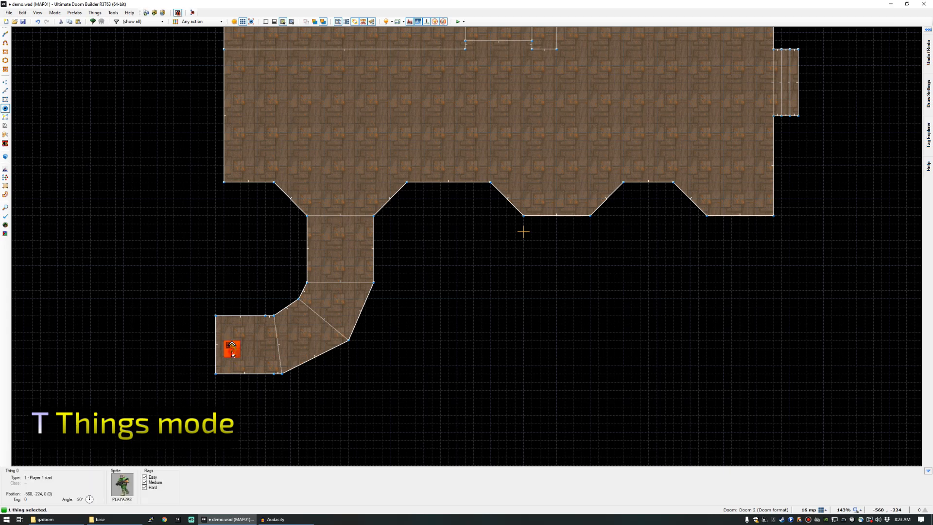
{"action": "right_click", "coordinate": [232, 352]}
{"action": "left_click", "coordinate": [395, 230]}
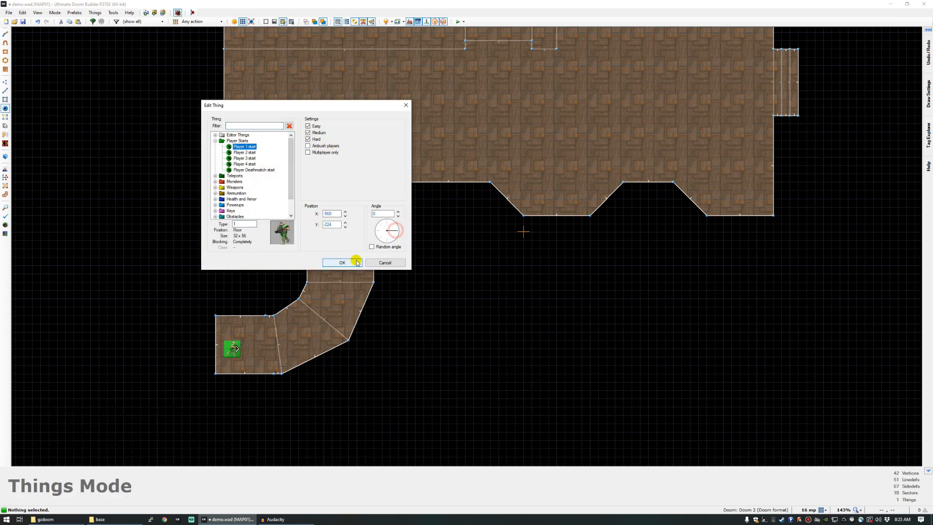
{"action": "left_click", "coordinate": [360, 262]}
In Sectors mode, examine the properties of the northwest sector and the main room sector, leaving both dialogs without changes.
{"action": "scroll", "coordinate": [248, 348], "scroll_direction": "up", "scroll_amount": 3}
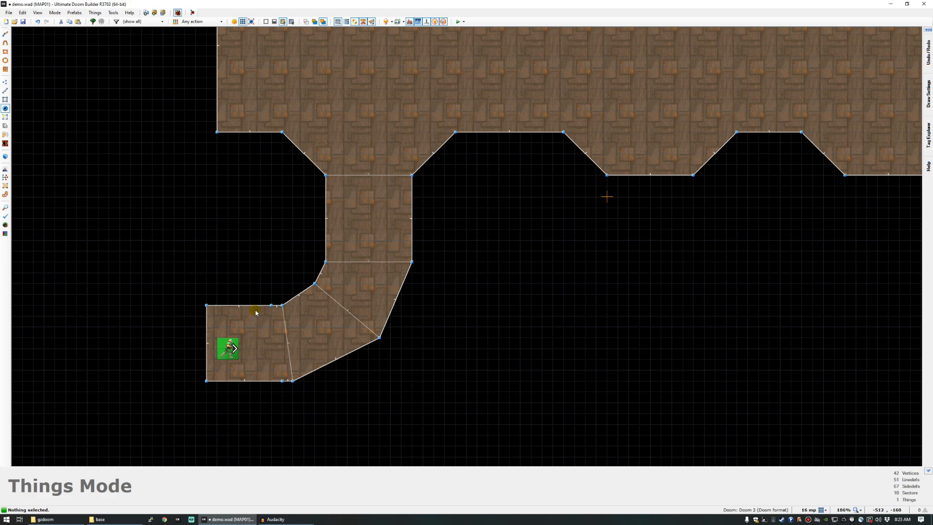
{"action": "middle_click_drag", "start_coordinate": [256, 309], "coordinate": [259, 324]}
{"action": "scroll", "coordinate": [170, 384], "scroll_direction": "down", "scroll_amount": 5}
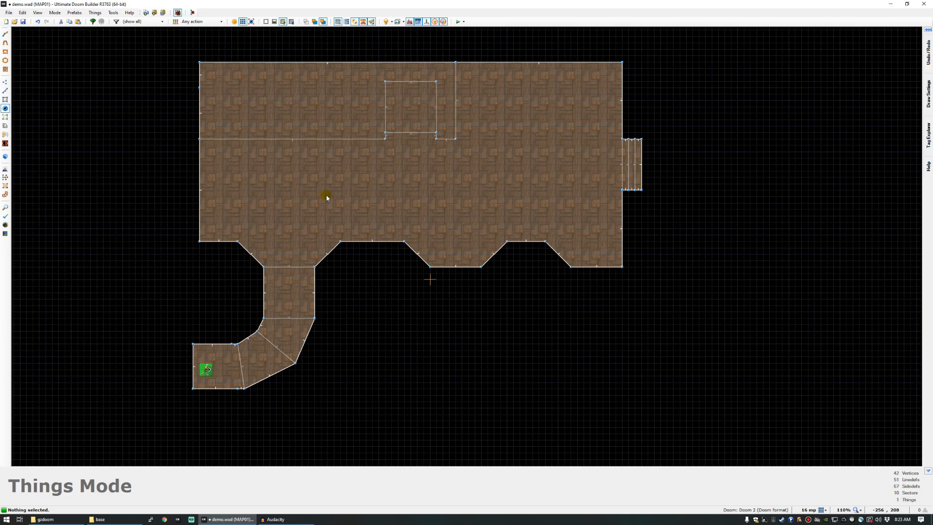
{"action": "key", "text": "s"}
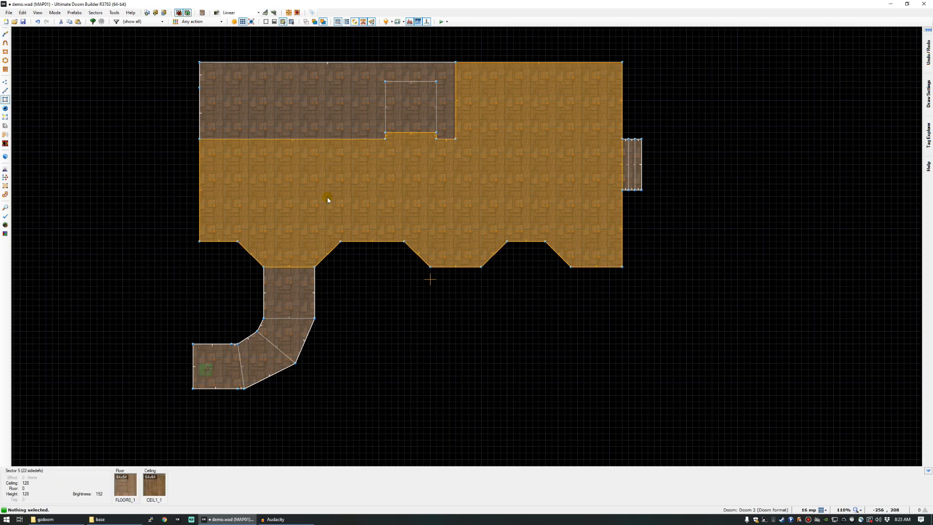
{"action": "right_click", "coordinate": [338, 122]}
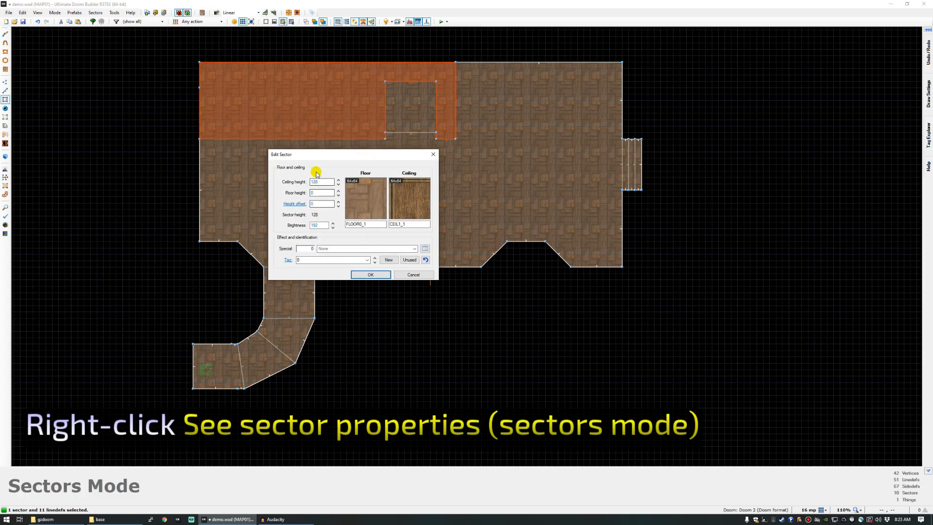
{"action": "left_click_drag", "start_coordinate": [321, 181], "coordinate": [307, 181]}
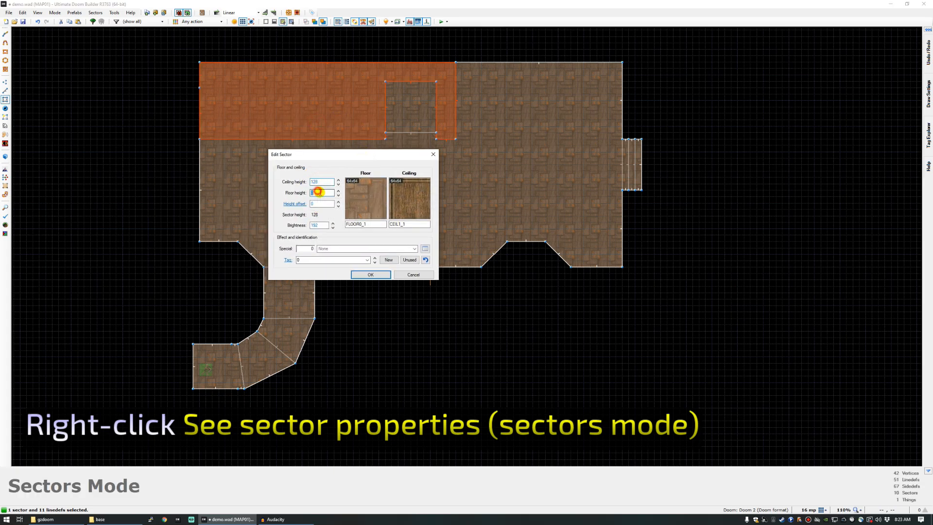
{"action": "left_click", "coordinate": [403, 274]}
{"action": "right_click", "coordinate": [424, 179]}
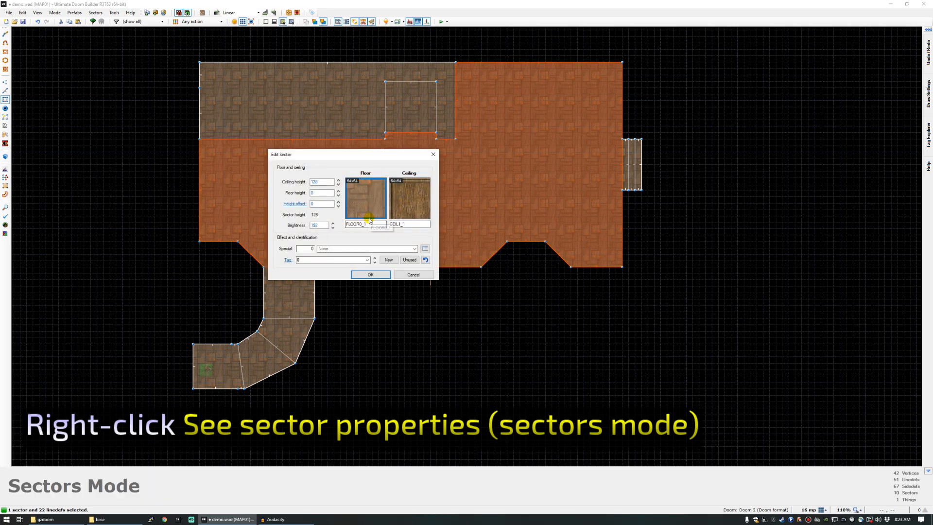
{"action": "key", "text": "Escape"}
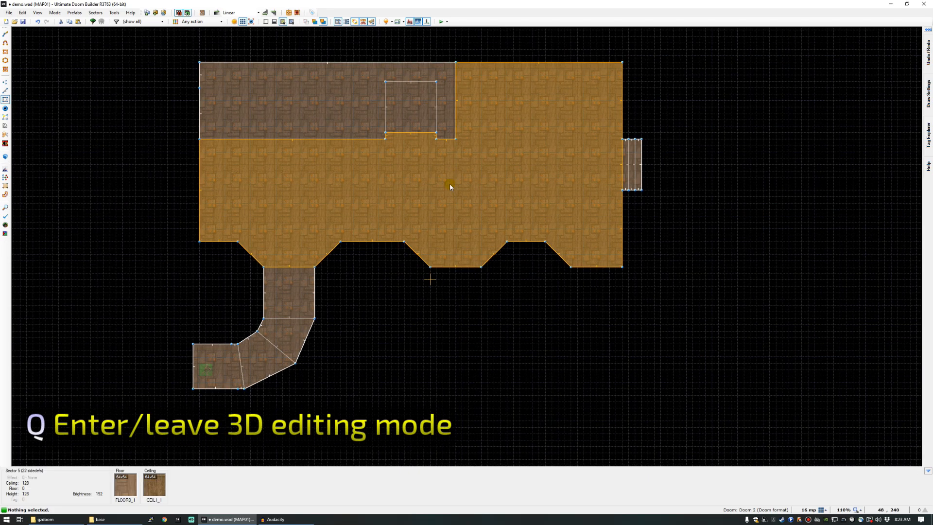
Switch to 3D editing mode and look around the main room's walls, floor and ceilings.
{"action": "key", "text": "q"}
{"action": "key", "text": "w"}
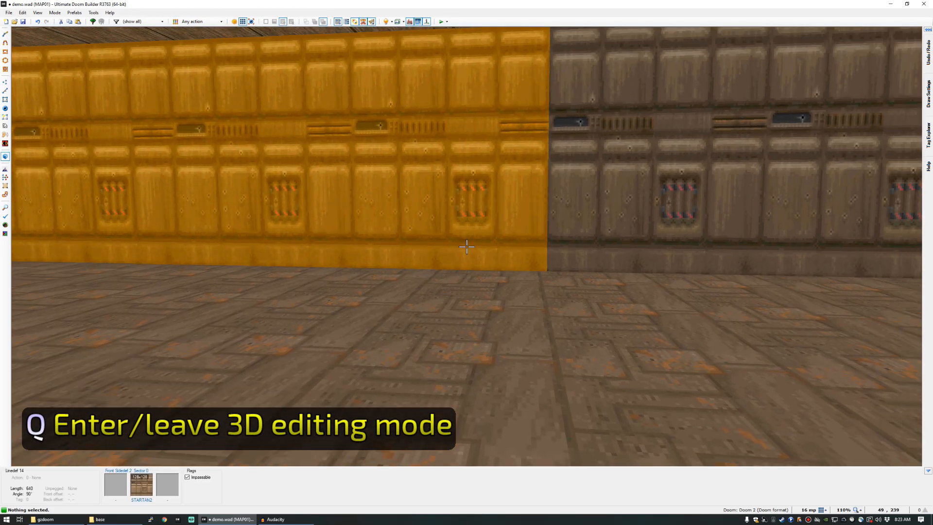
{"action": "key", "text": "d"}
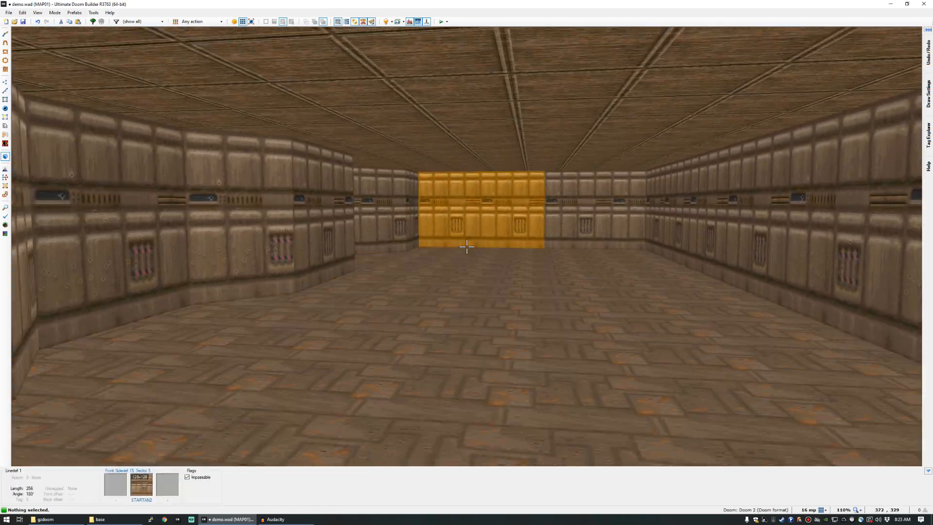
{"action": "key", "text": "e"}
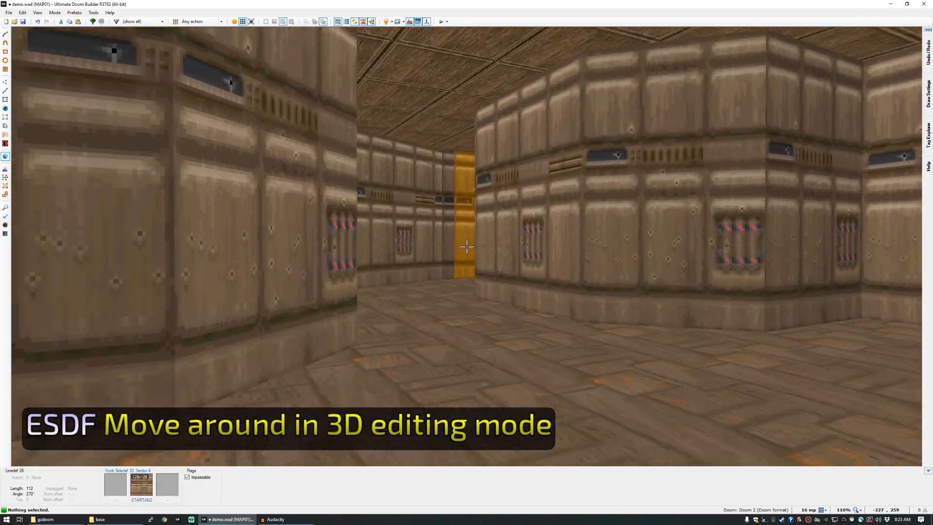
{"action": "key", "text": "e"}
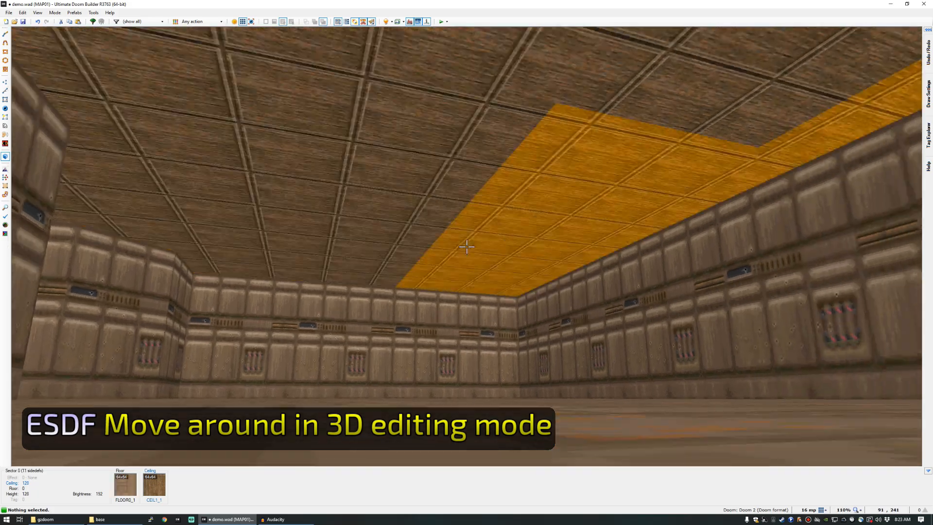
{"action": "key", "text": "e"}
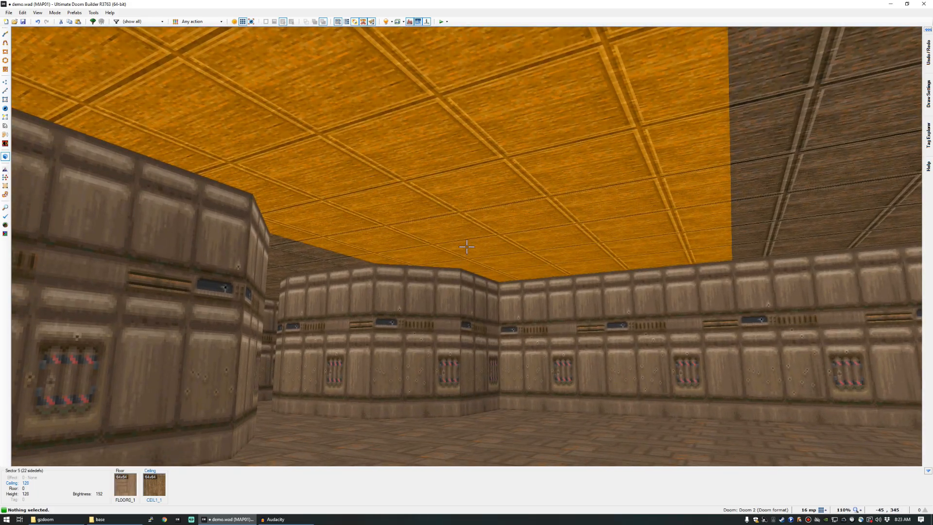
{"action": "key", "text": "e"}
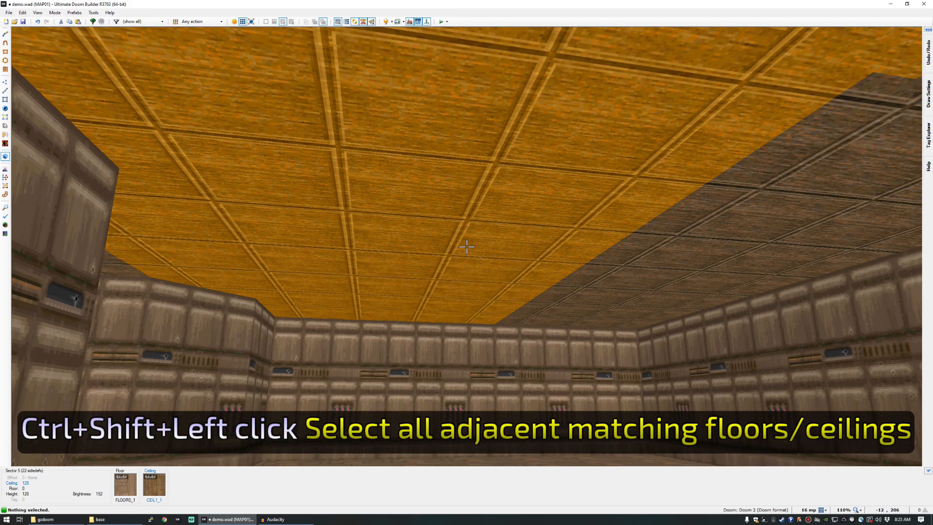
Try selecting all adjacent matching ceilings at once, looking around the rooms and clearing the selection.
{"action": "left_click", "coordinate": [466, 246], "text": "ctrl+shift"}
{"action": "key", "text": "e"}
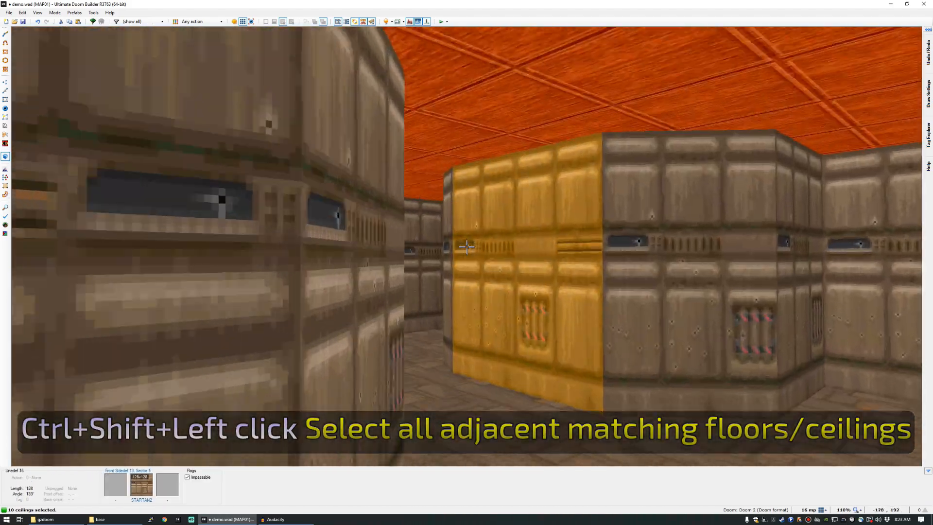
{"action": "key", "text": "e"}
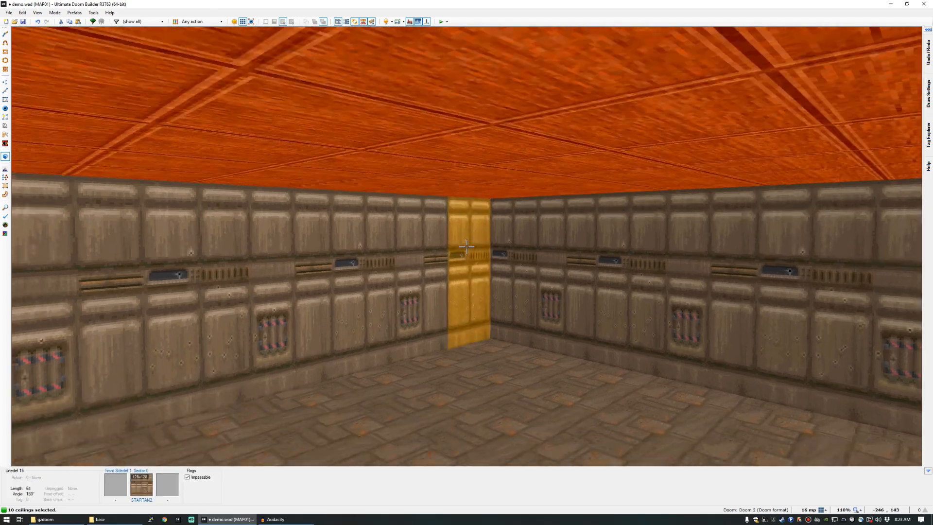
{"action": "key", "text": "e"}
{"action": "key", "text": "c"}
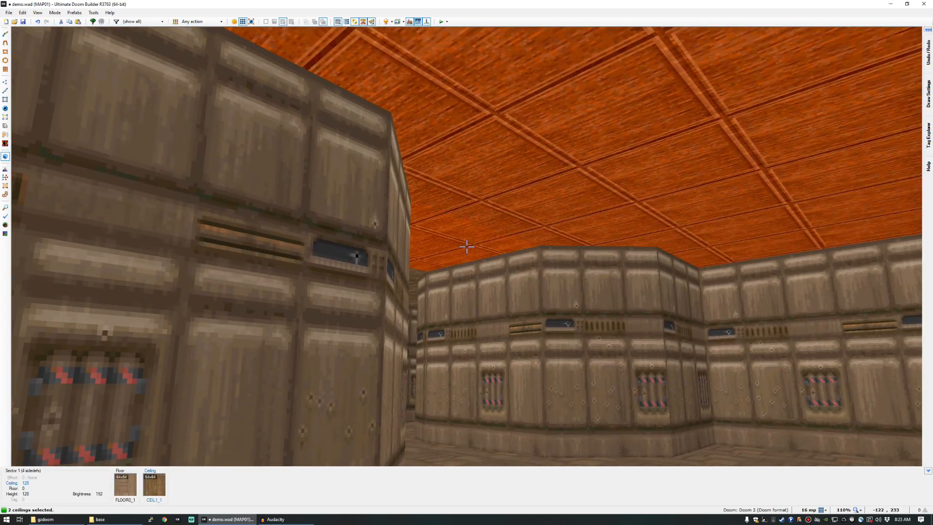
Select all adjacent matching ceilings across the map and raise them to a height of 192.
{"action": "key", "text": "e"}
{"action": "left_click", "coordinate": [466, 246]}
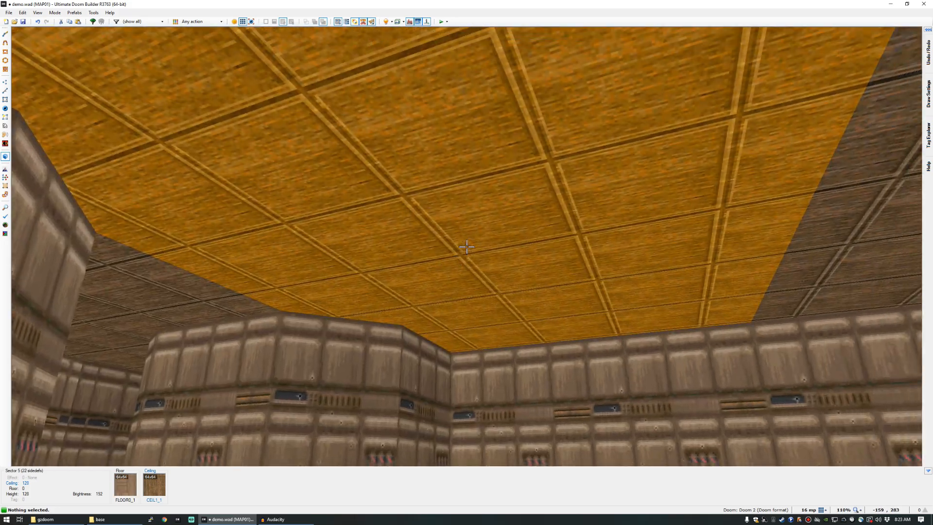
{"action": "left_click", "coordinate": [466, 246], "text": "shift"}
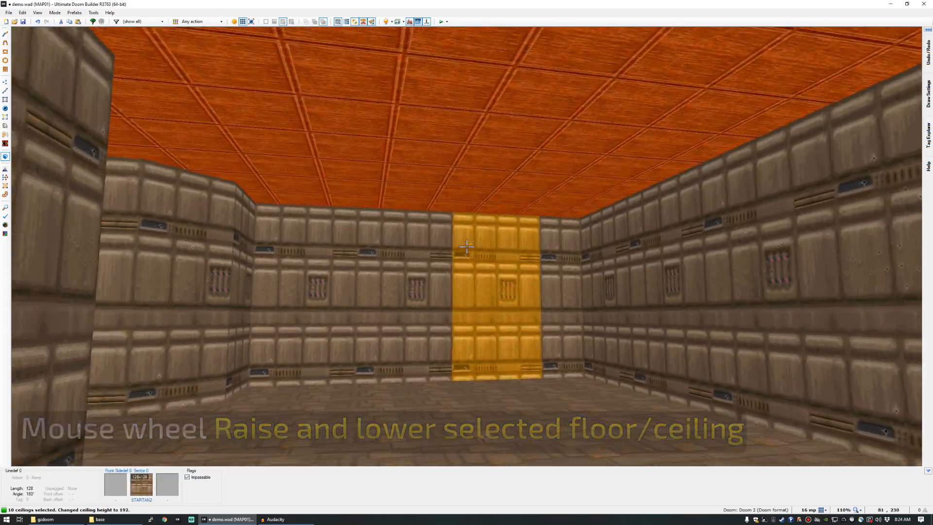
{"action": "key", "text": "c"}
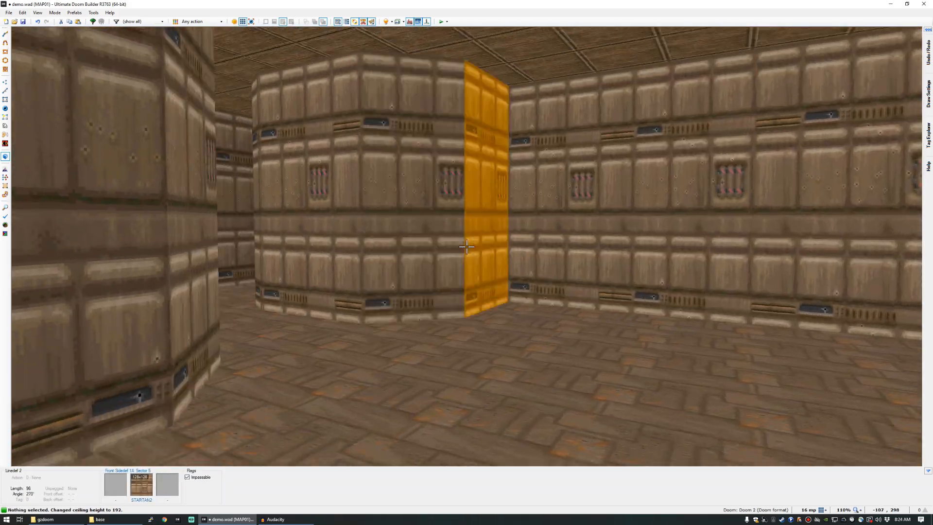
Raise the floor of the straight corridor sector next to the main room to a height of 16.
{"action": "key", "text": "d"}
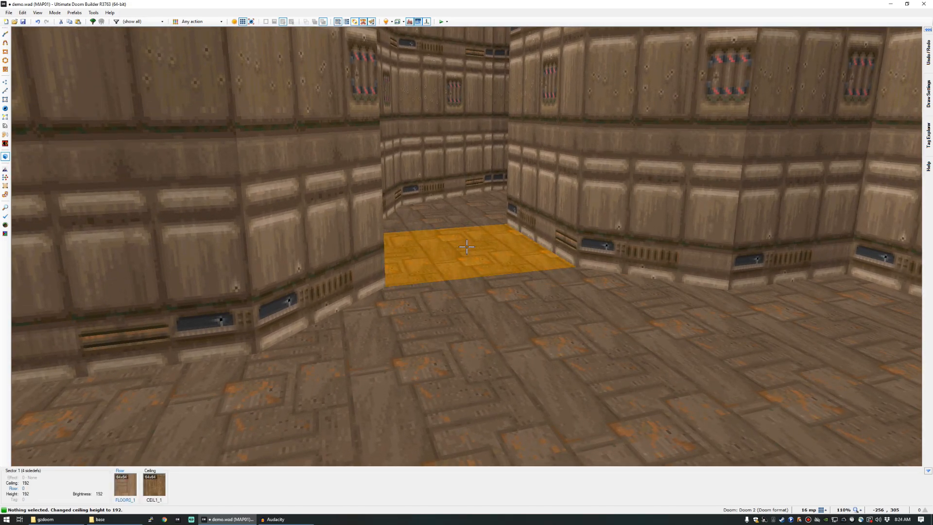
{"action": "left_click", "coordinate": [467, 247]}
{"action": "key", "text": "w"}
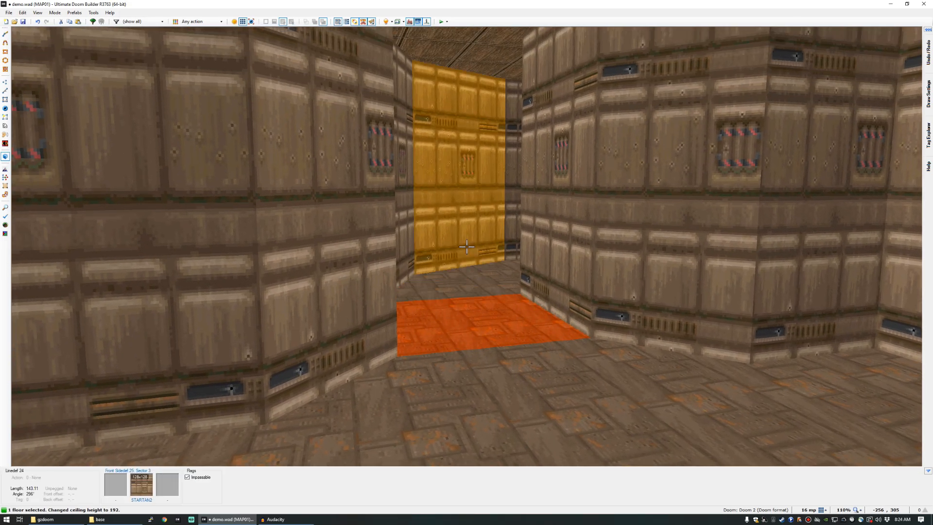
{"action": "key", "text": "d"}
{"action": "scroll", "coordinate": [466, 247], "scroll_direction": "up", "scroll_amount": 2}
{"action": "key", "text": "c"}
{"action": "key", "text": "e"}
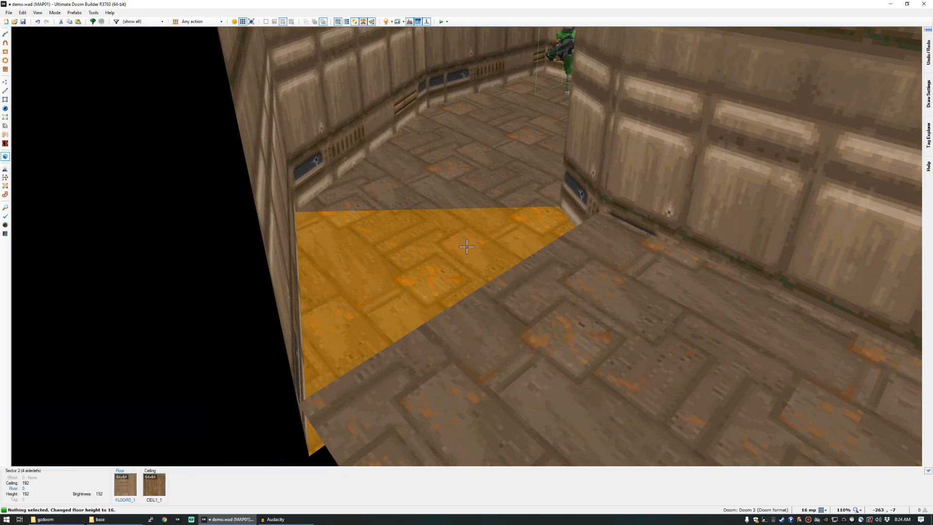
Raise the floor of the first curved corridor sector, beyond the straight section, to a height of 32.
{"action": "left_click", "coordinate": [466, 247]}
{"action": "scroll", "coordinate": [466, 247], "scroll_direction": "up", "scroll_amount": 1}
{"action": "scroll", "coordinate": [466, 247], "scroll_direction": "up", "scroll_amount": 1}
{"action": "key", "text": "c"}
{"action": "key", "text": "e"}
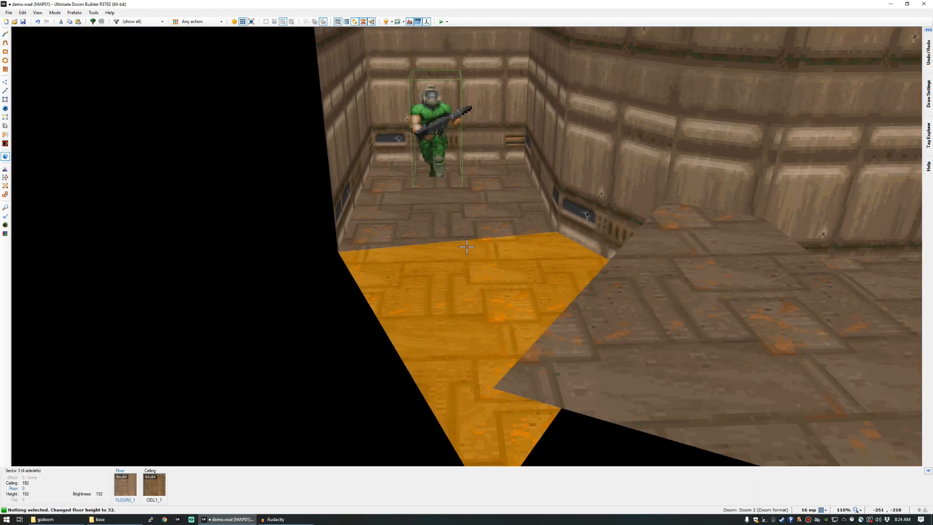
Raise the floors of the last curved corridor sector and the player start sector together to a height of 64.
{"action": "left_click", "coordinate": [466, 247]}
{"action": "left_click", "coordinate": [467, 247]}
{"action": "scroll", "coordinate": [466, 247], "scroll_direction": "up", "scroll_amount": 3}
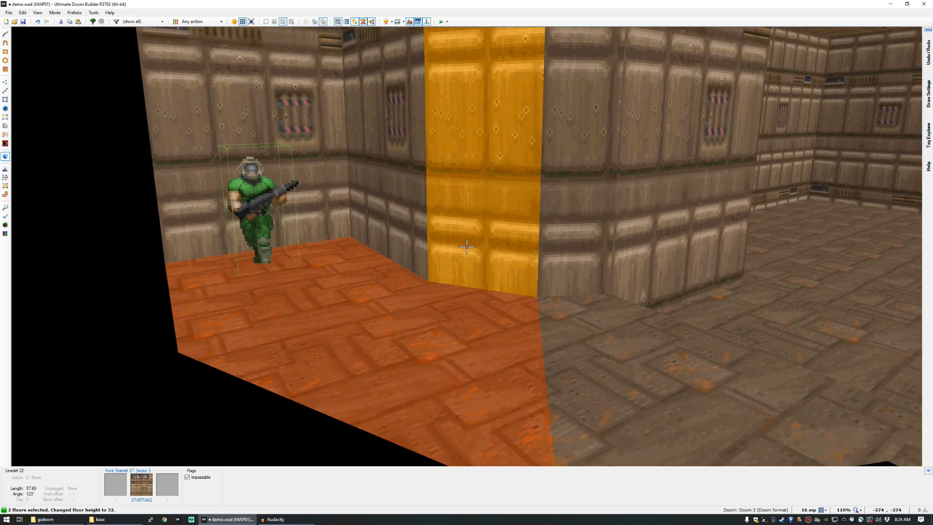
{"action": "scroll", "coordinate": [467, 247], "scroll_direction": "up", "scroll_amount": 3}
{"action": "scroll", "coordinate": [467, 247], "scroll_direction": "up", "scroll_amount": 2}
{"action": "key", "text": "c"}
{"action": "key", "text": "s"}
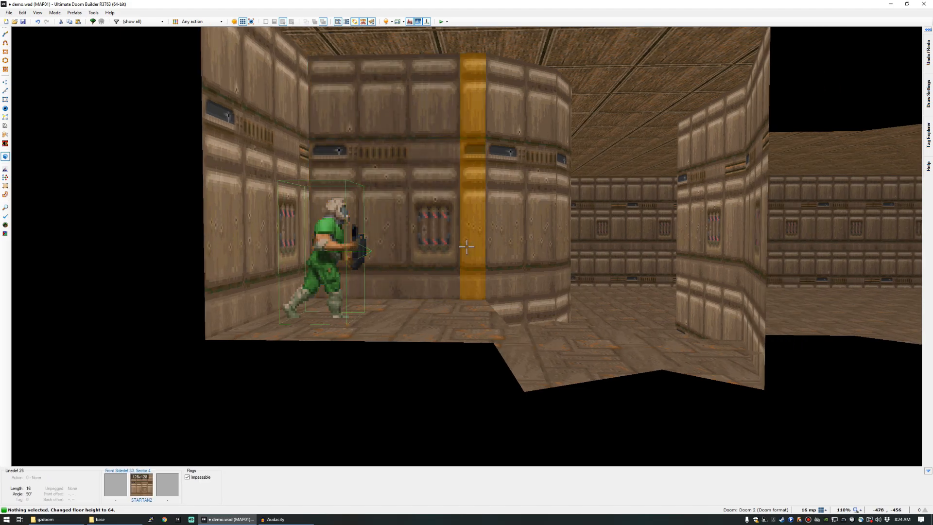
Back in the 2D map, use Vertices mode to extend the start sector's west end to x = -704.
{"action": "key", "text": "e"}
{"action": "key", "text": "q"}
{"action": "scroll", "coordinate": [453, 204], "scroll_direction": "up", "scroll_amount": 5}
{"action": "key", "text": "v"}
{"action": "left_click_drag", "start_coordinate": [432, 235], "coordinate": [322, 387]}
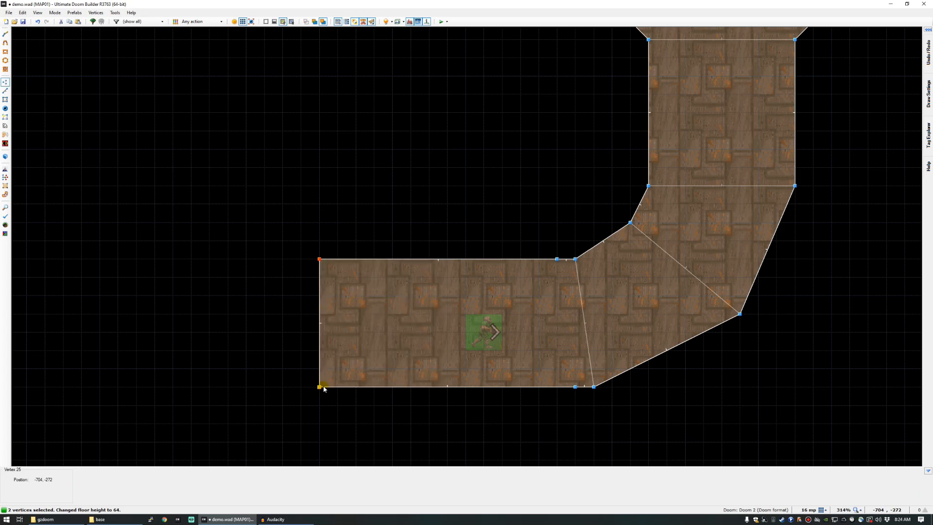
Add and move vertices on the start sector to widen it north and south into a room with angled corners.
{"action": "right_click_drag", "start_coordinate": [368, 258], "coordinate": [366, 223]}
{"action": "right_click_drag", "start_coordinate": [483, 247], "coordinate": [522, 224]}
{"action": "scroll", "coordinate": [504, 277], "scroll_direction": "down", "scroll_amount": 4}
{"action": "scroll", "coordinate": [474, 341], "scroll_direction": "up", "scroll_amount": 4}
{"action": "right_click_drag", "start_coordinate": [416, 267], "coordinate": [418, 382]}
{"action": "right_click_drag", "start_coordinate": [539, 316], "coordinate": [632, 378]}
{"action": "scroll", "coordinate": [555, 278], "scroll_direction": "down", "scroll_amount": 1}
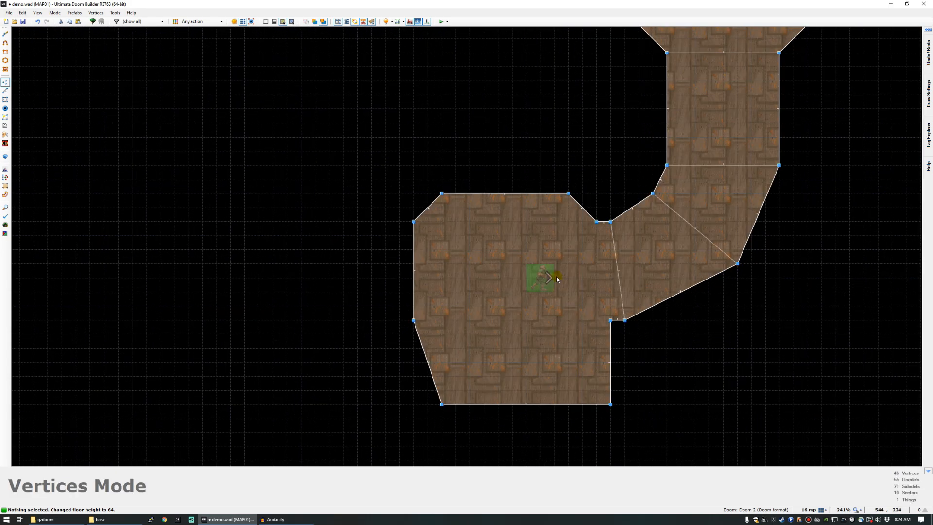
Move the Player 1 start close to the start room's west wall and view the room in 3D editing mode.
{"action": "key", "text": "t"}
{"action": "right_click_drag", "start_coordinate": [542, 284], "coordinate": [447, 262]}
{"action": "scroll", "coordinate": [443, 225], "scroll_direction": "down", "scroll_amount": 3}
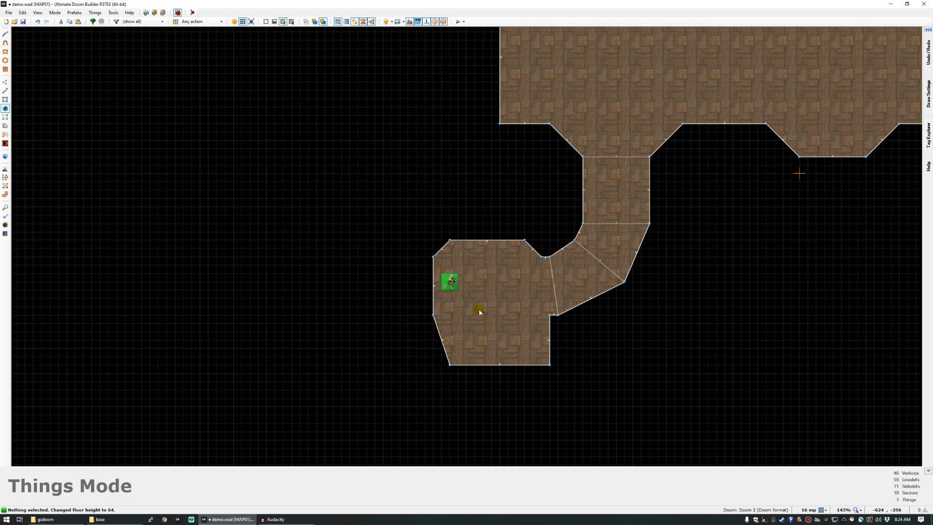
{"action": "scroll", "coordinate": [509, 342], "scroll_direction": "up", "scroll_amount": 1}
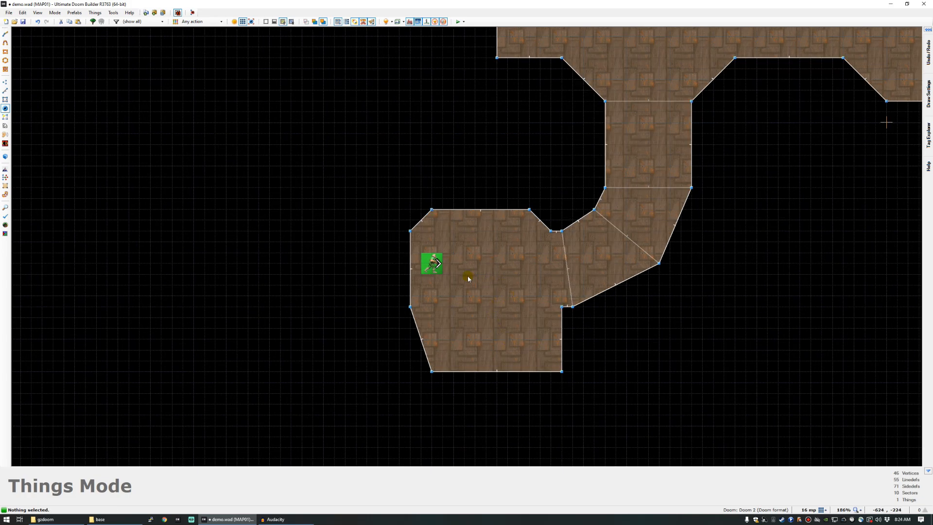
{"action": "key", "text": "w"}
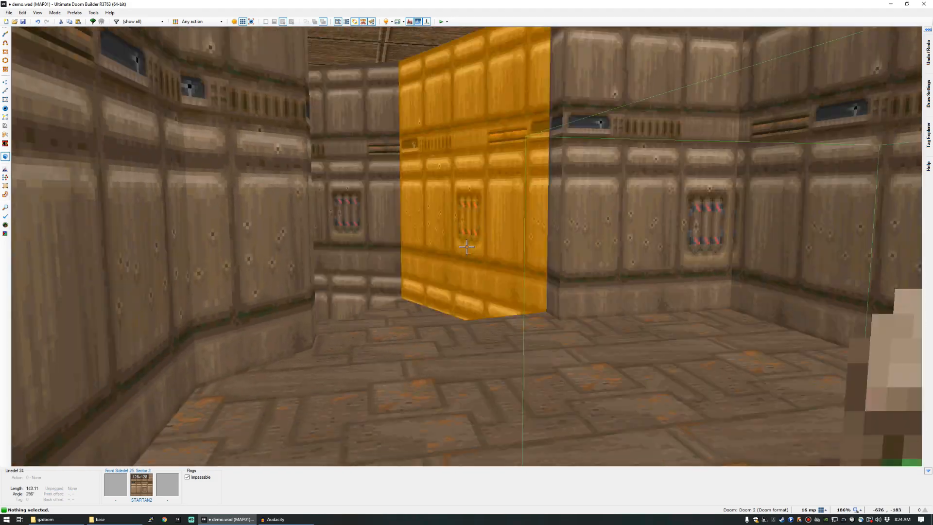
Check the map layout in 2D, and walk the stepped corridor between the main room and the start room in 3D.
{"action": "key", "text": "q"}
{"action": "scroll", "coordinate": [502, 271], "scroll_direction": "down", "scroll_amount": 4}
{"action": "scroll", "coordinate": [502, 263], "scroll_direction": "up", "scroll_amount": 3}
{"action": "scroll", "coordinate": [503, 242], "scroll_direction": "down", "scroll_amount": 2}
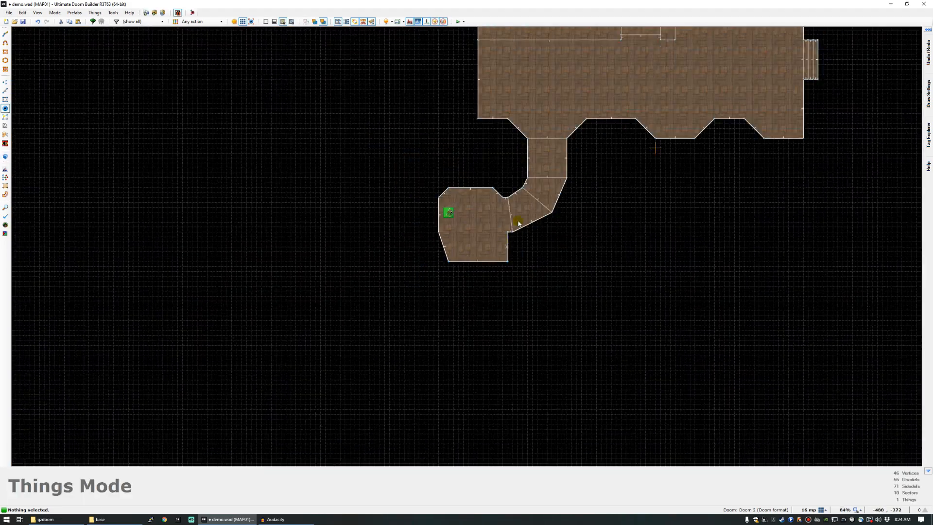
{"action": "scroll", "coordinate": [559, 151], "scroll_direction": "up", "scroll_amount": 2}
{"action": "key", "text": "w"}
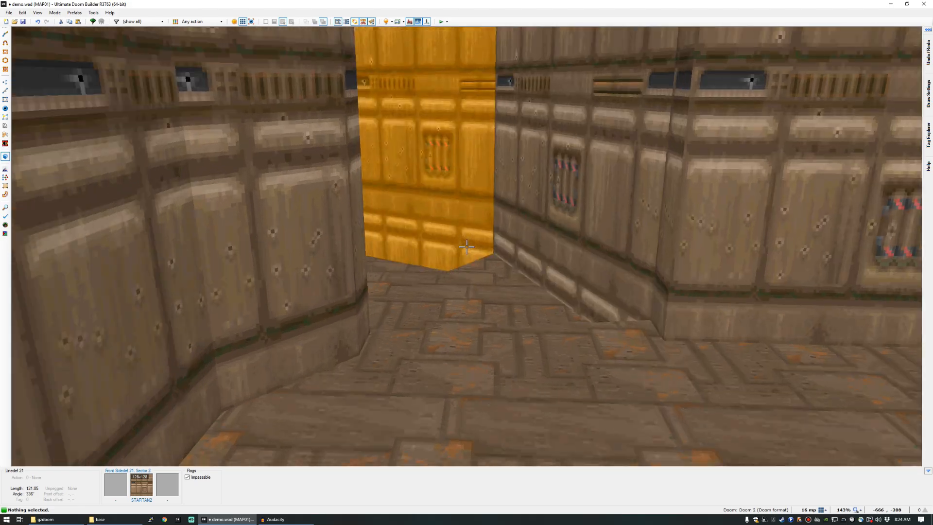
{"action": "key", "text": "e"}
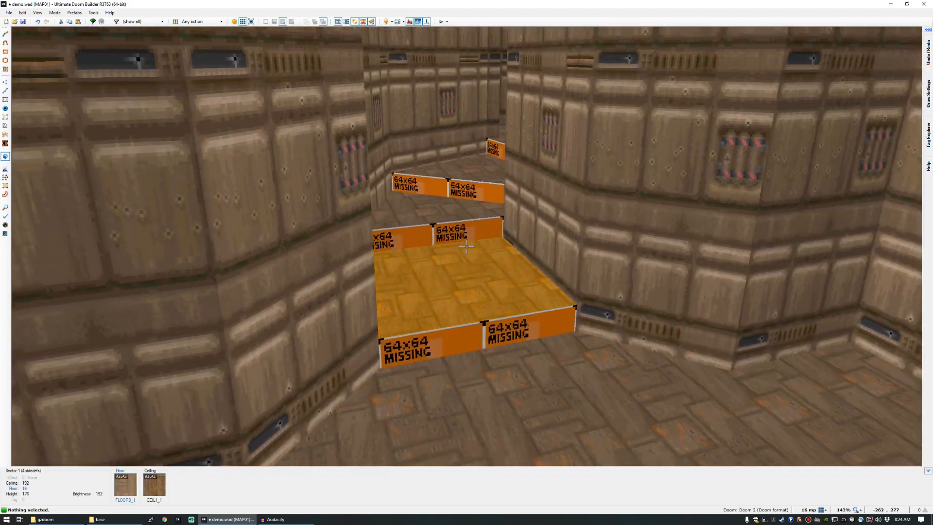
{"action": "key", "text": "e"}
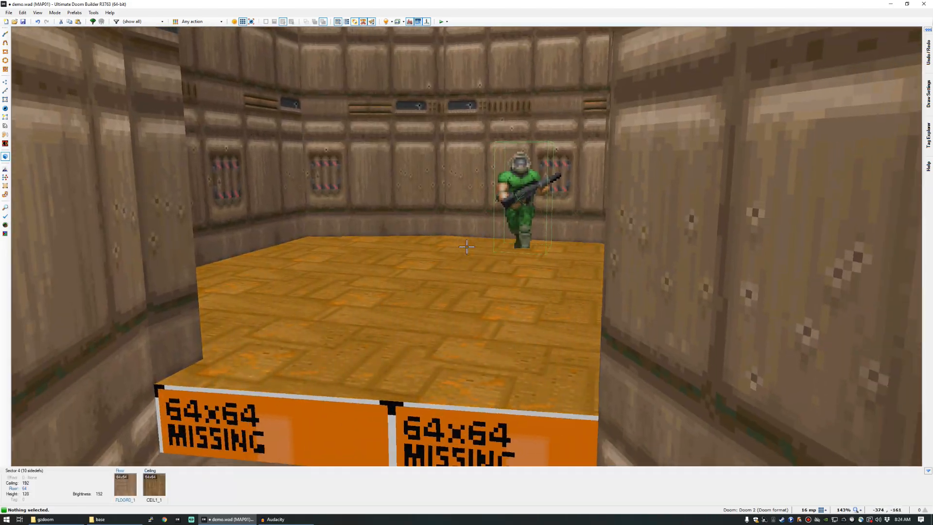
{"action": "key", "text": "e"}
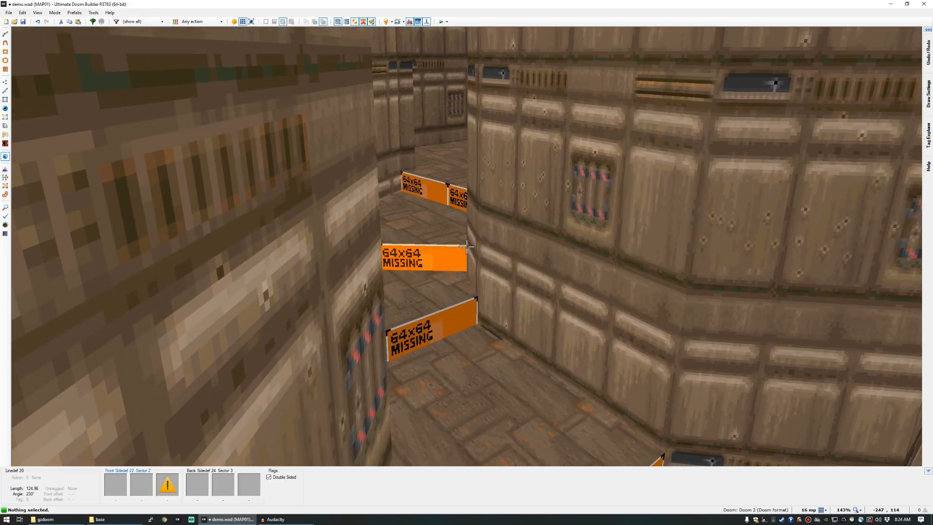
Select the main room's ledge floor and the adjoining small square sector's floor, and raise both to a height of 128.
{"action": "left_click", "coordinate": [466, 246]}
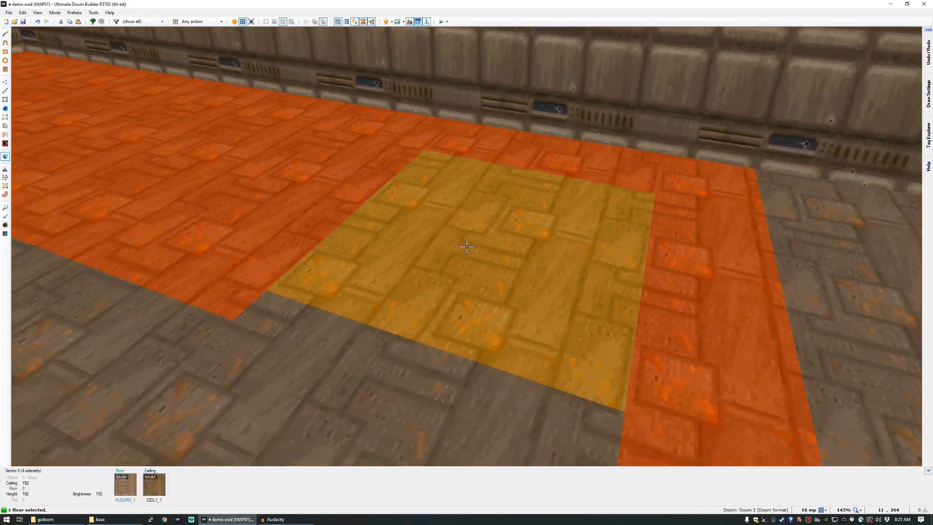
{"action": "left_click", "coordinate": [466, 247]}
{"action": "scroll", "coordinate": [466, 247], "scroll_direction": "up", "scroll_amount": 3}
{"action": "scroll", "coordinate": [467, 247], "scroll_direction": "up", "scroll_amount": 3}
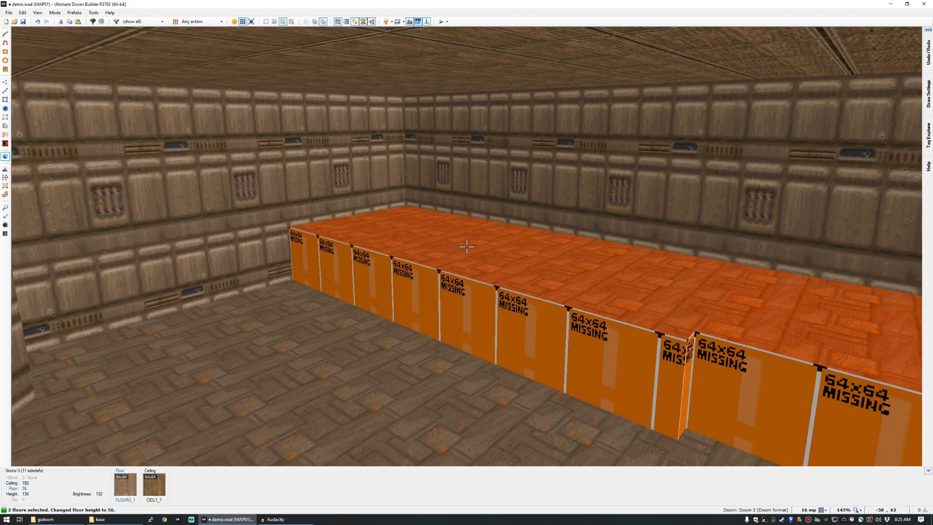
{"action": "key", "text": "s"}
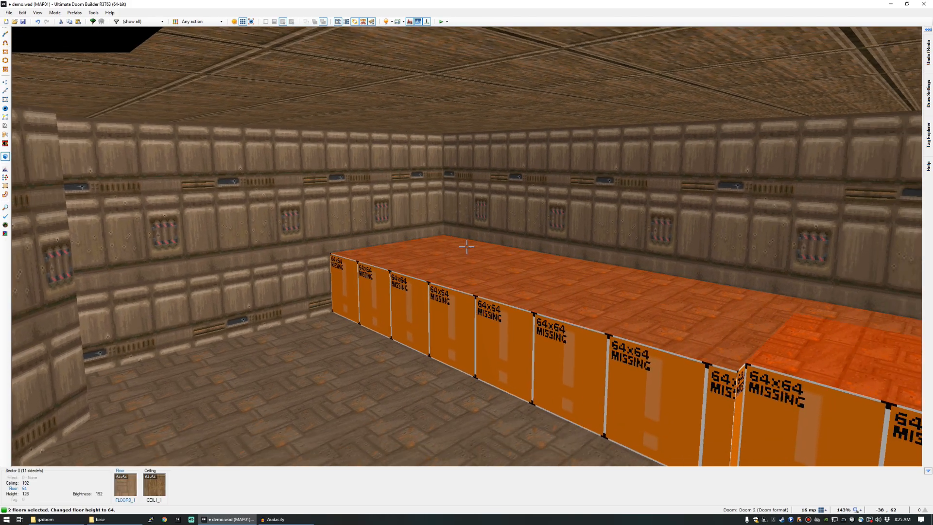
{"action": "scroll", "coordinate": [466, 247], "scroll_direction": "up", "scroll_amount": 6}
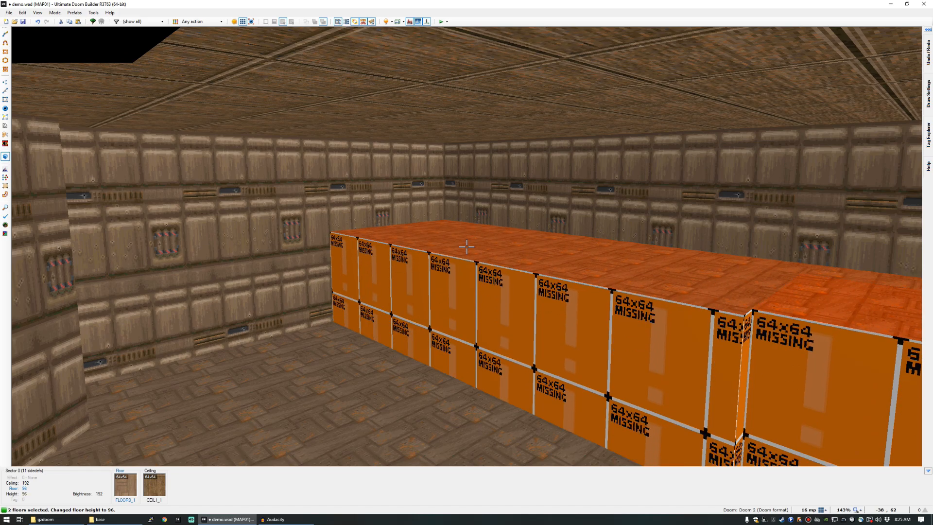
{"action": "scroll", "coordinate": [466, 246], "scroll_direction": "up", "scroll_amount": 2}
{"action": "key", "text": "c"}
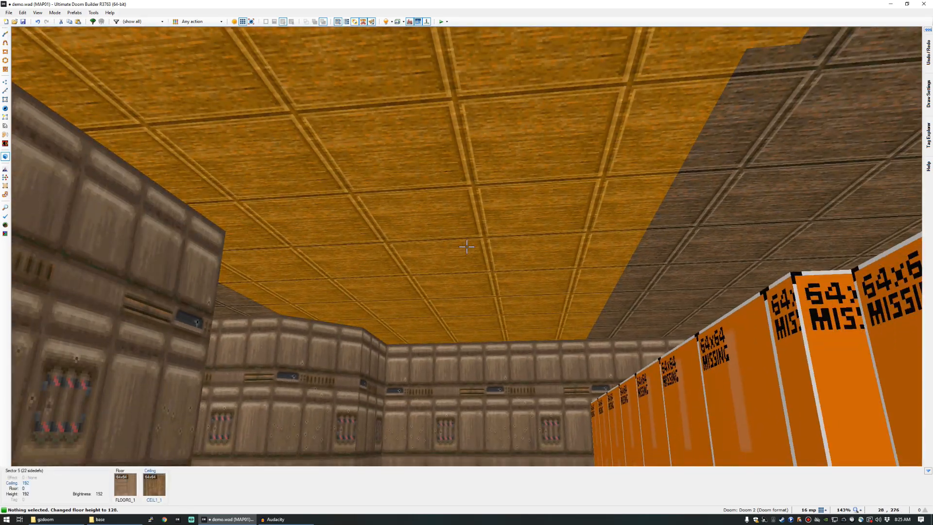
Select only the ceilings above the main room, its ledge and the small square sector, and raise them together to a height of 256.
{"action": "left_click", "coordinate": [466, 247], "text": "shift"}
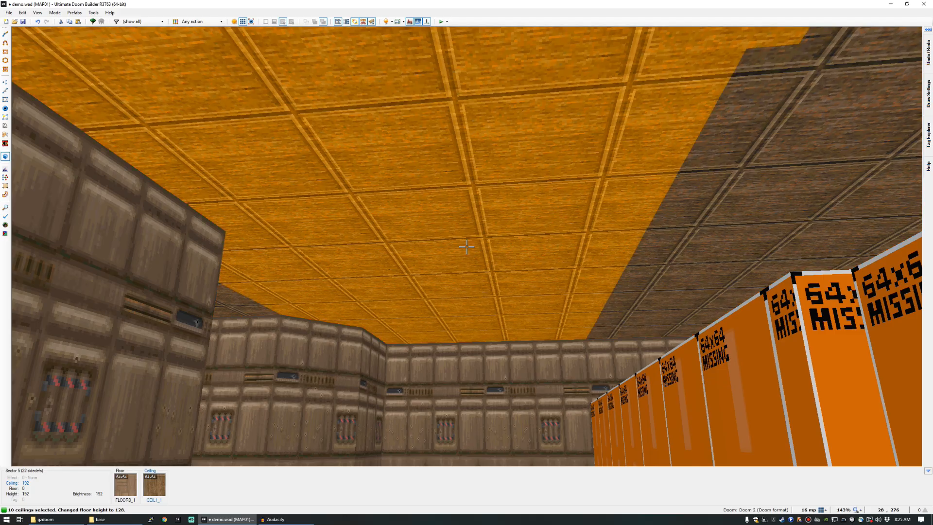
{"action": "key", "text": "c"}
{"action": "left_click", "coordinate": [466, 246]}
{"action": "left_click", "coordinate": [466, 247]}
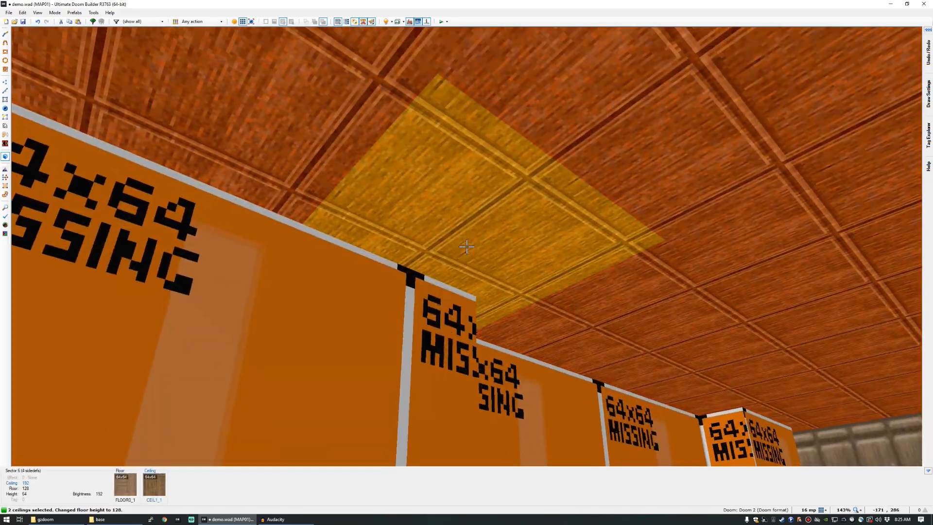
{"action": "left_click", "coordinate": [466, 247]}
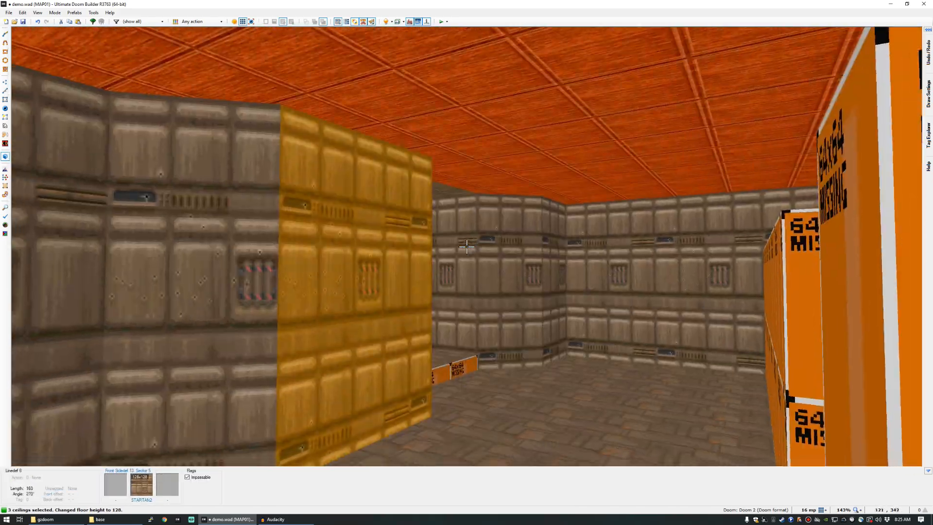
{"action": "key", "text": "e"}
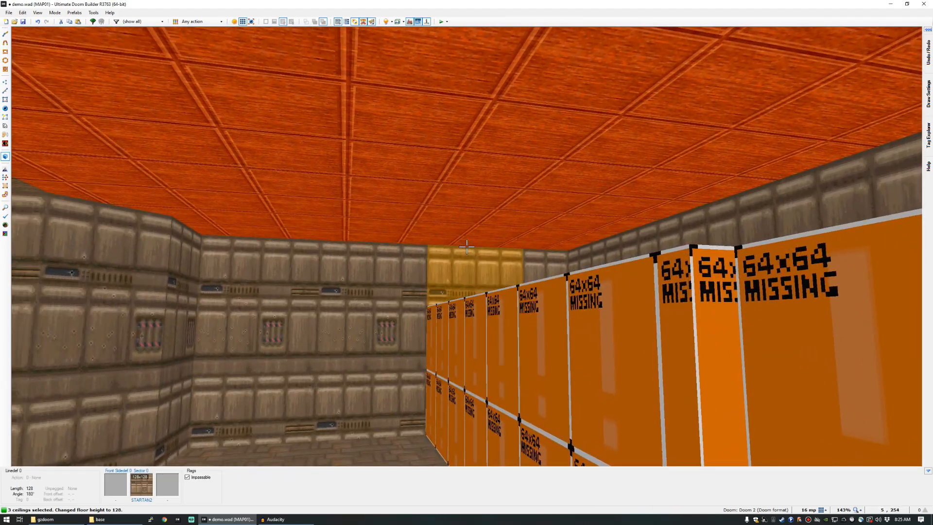
{"action": "scroll", "coordinate": [466, 247], "scroll_direction": "up", "scroll_amount": 8}
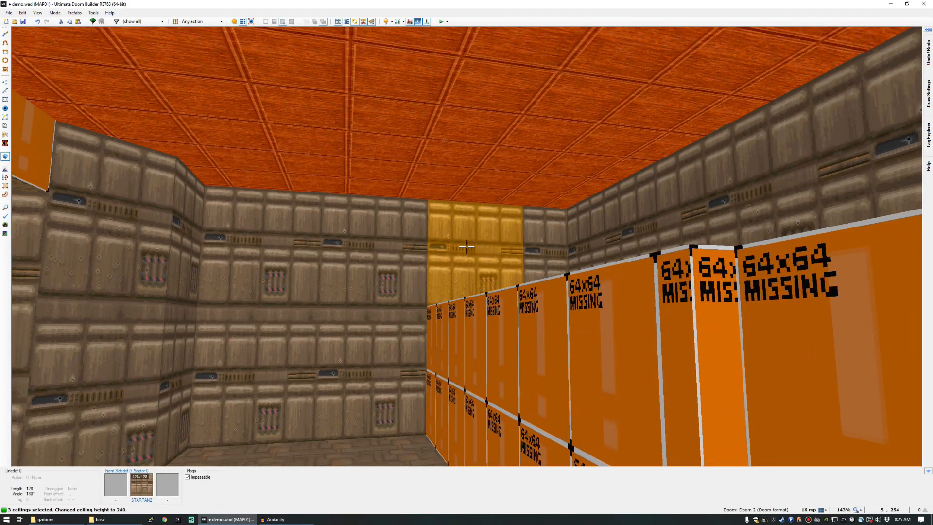
{"action": "scroll", "coordinate": [466, 247], "scroll_direction": "up", "scroll_amount": 2}
{"action": "key", "text": "c"}
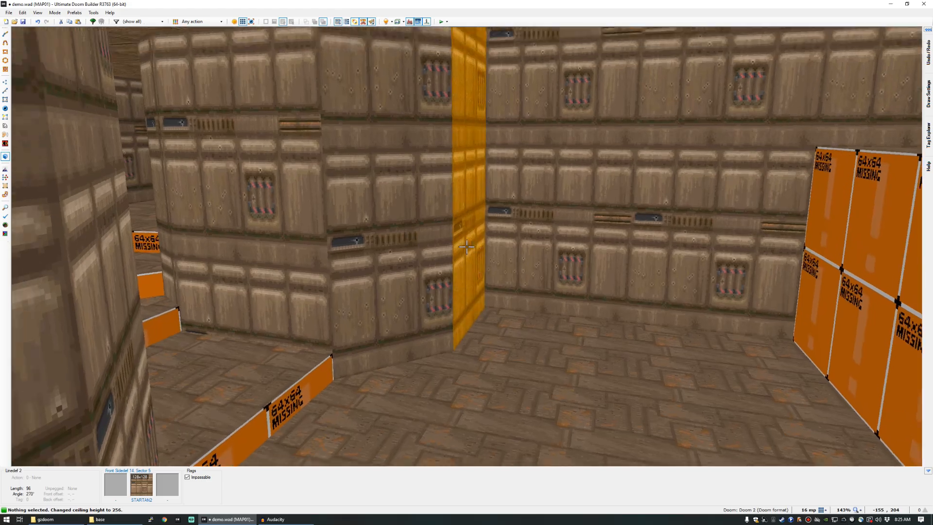
Inspect the raised ledge, the main room's walls and ceiling, the corridor steps and the start room in the 3D view.
{"action": "key", "text": "e"}
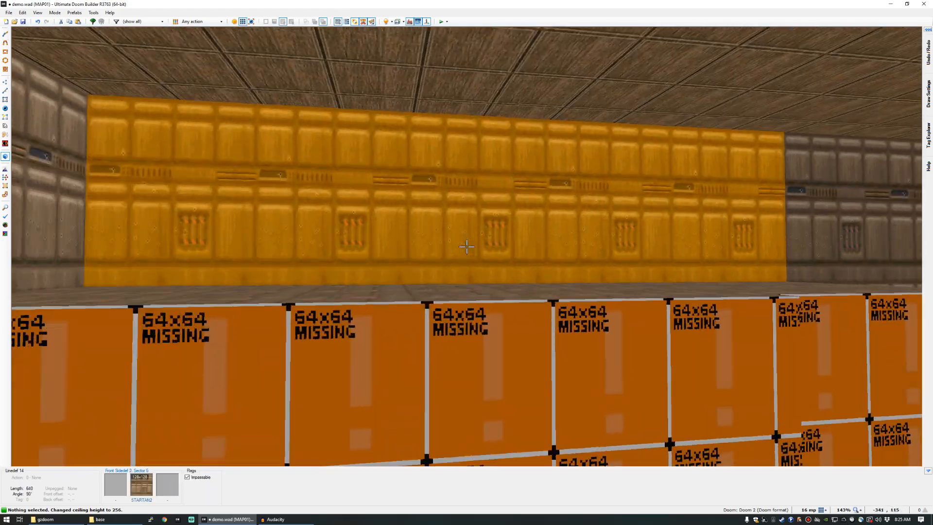
{"action": "key", "text": "d"}
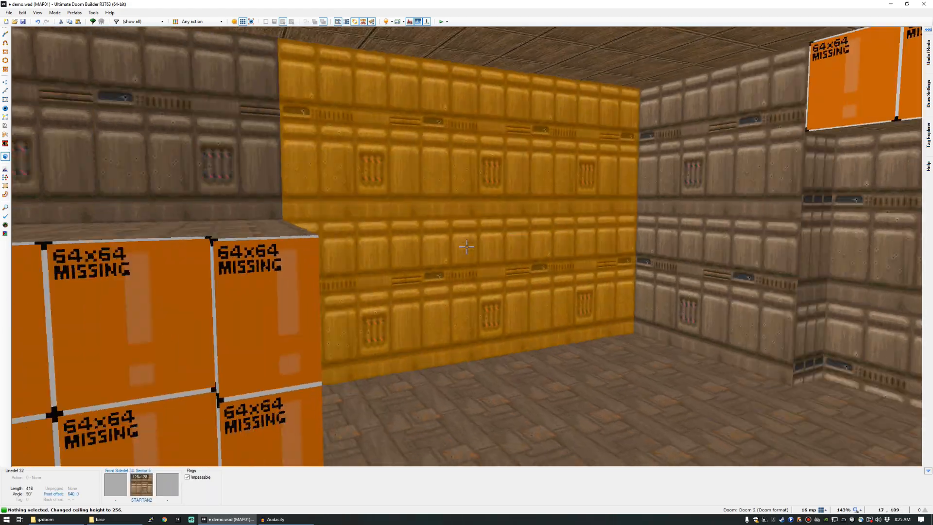
{"action": "key", "text": "e"}
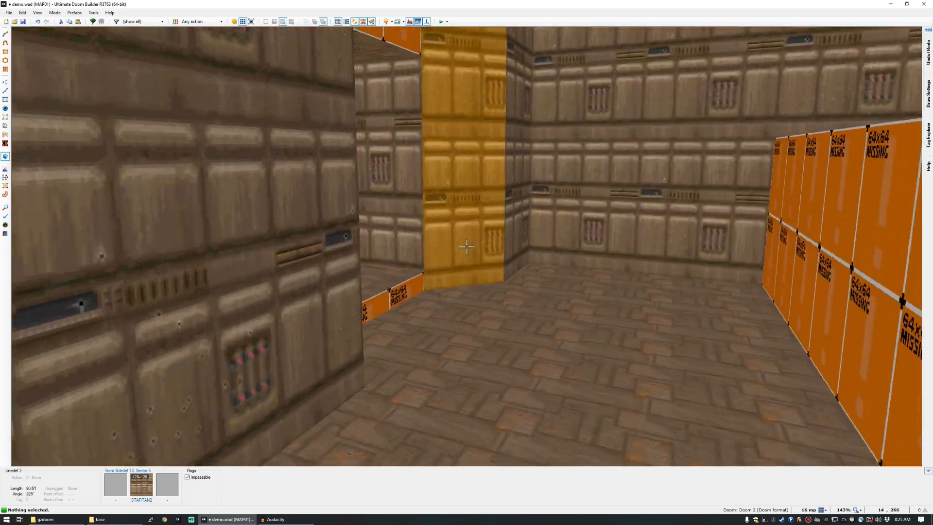
{"action": "key", "text": "e"}
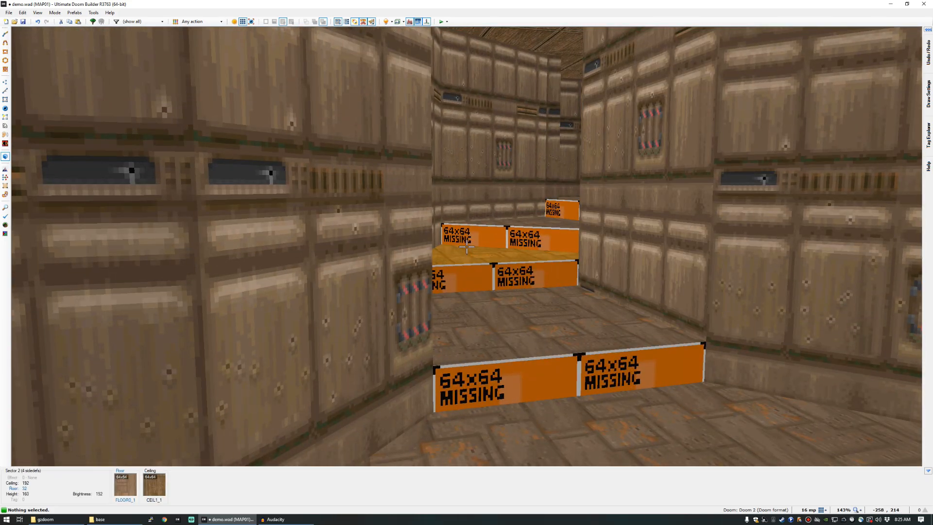
{"action": "key", "text": "e"}
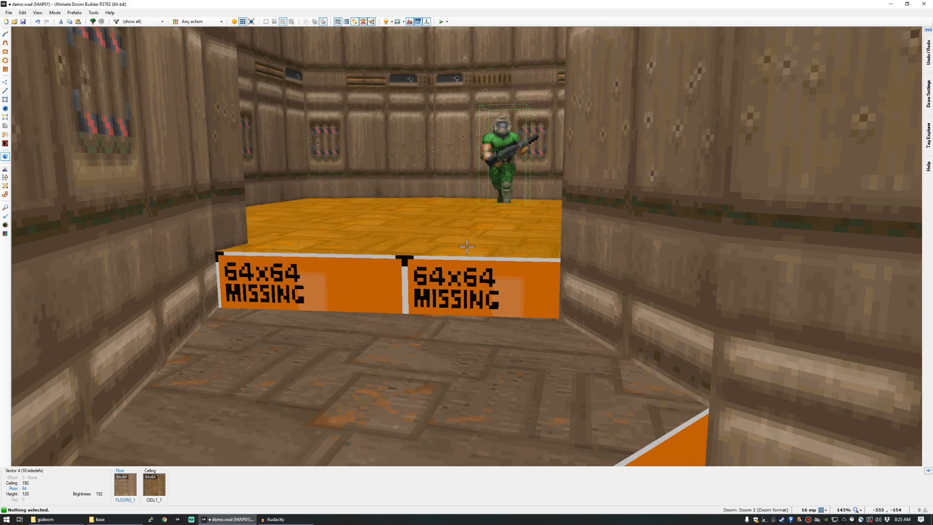
{"action": "key", "text": "d"}
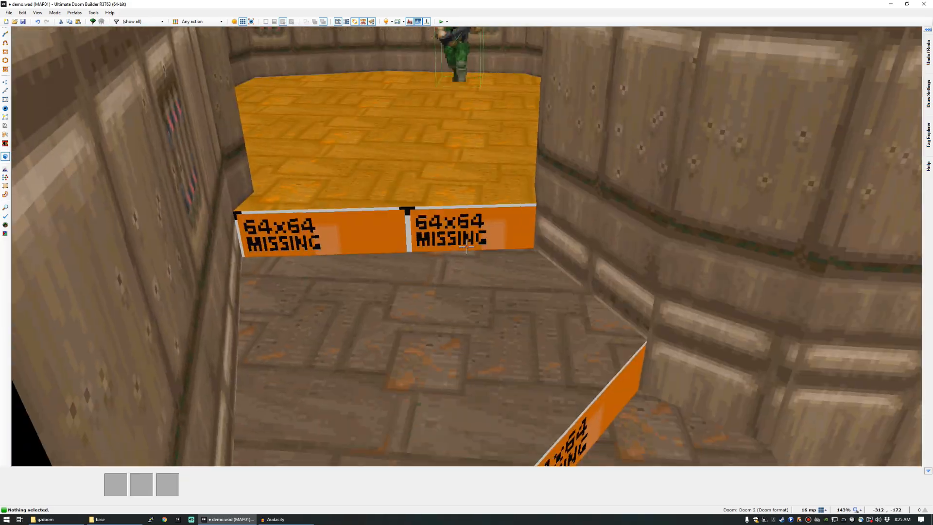
{"action": "key", "text": "e"}
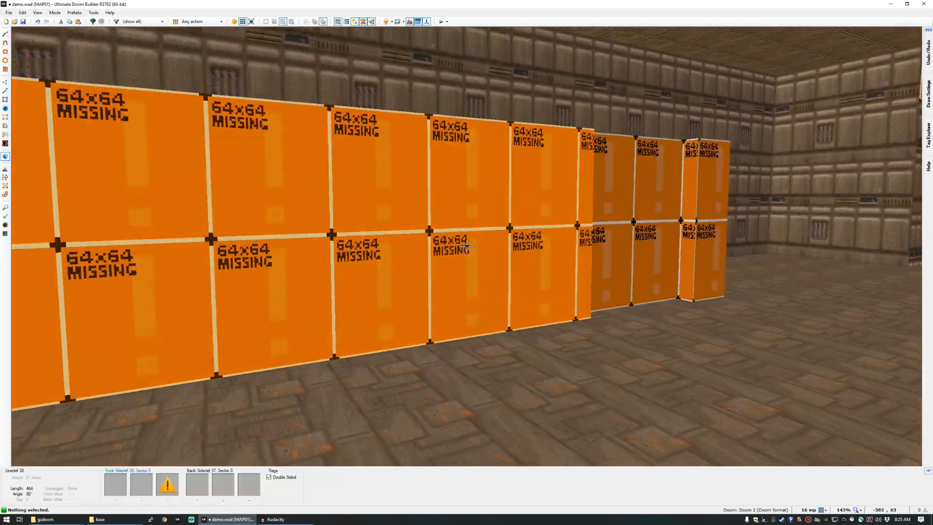
{"action": "key", "text": "e"}
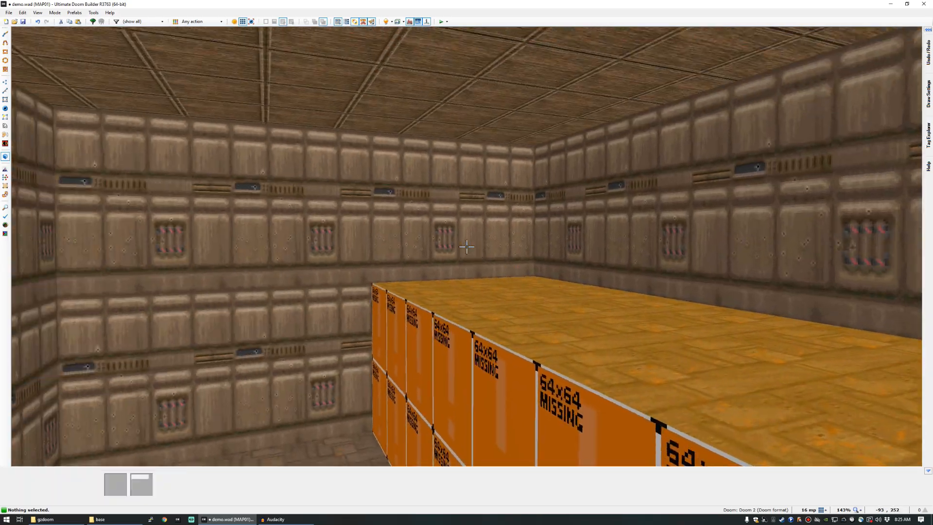
{"action": "key", "text": "d"}
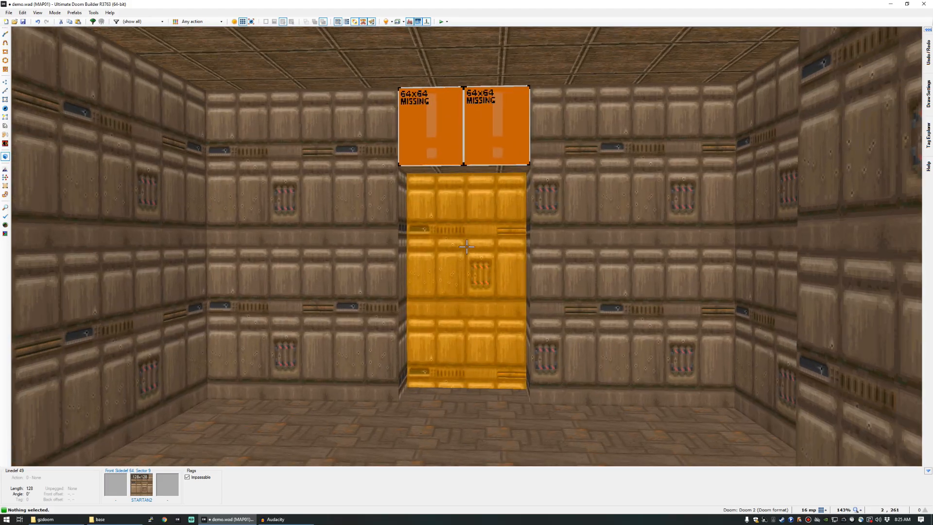
{"action": "key", "text": "e"}
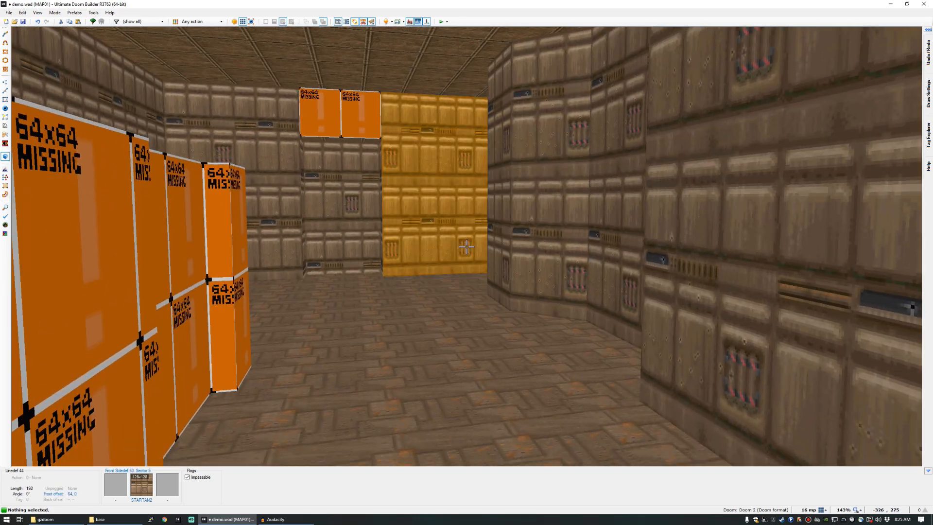
{"action": "key", "text": "f"}
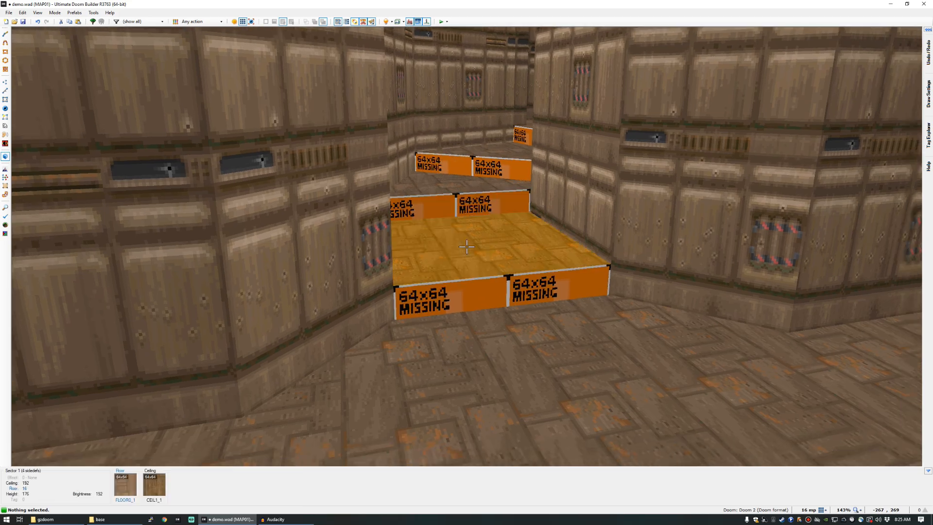
{"action": "key", "text": "s"}
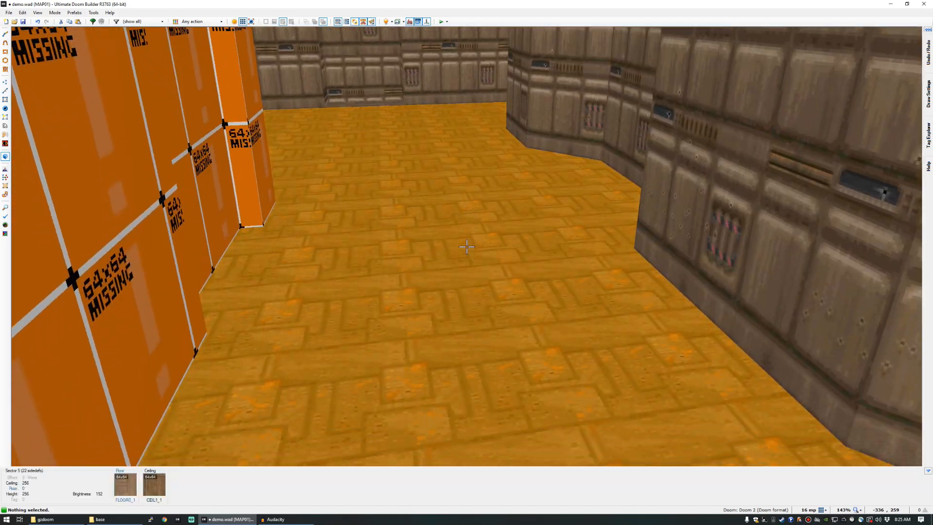
{"action": "key", "text": "e"}
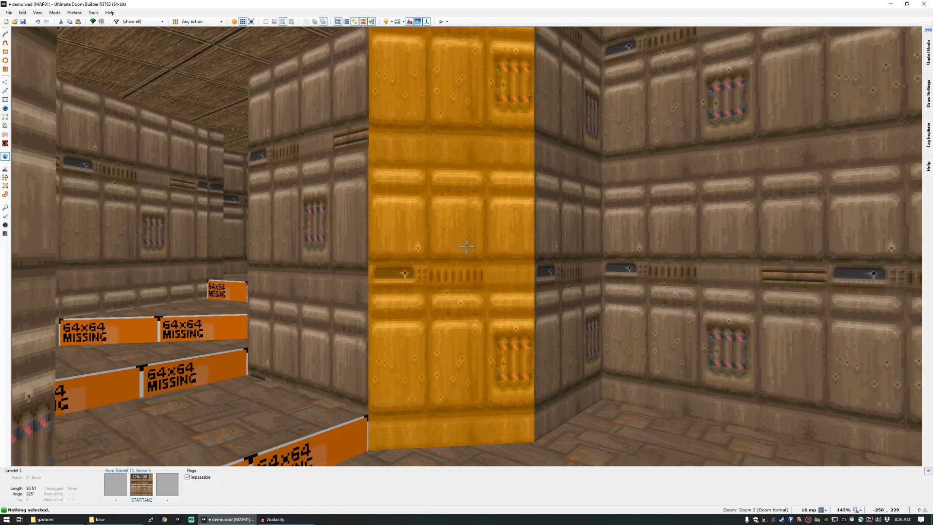
Select all adjacent STARTAN2 walls around the main room and corridor together, and check the selection around the room.
{"action": "left_click", "coordinate": [467, 246], "text": "shift"}
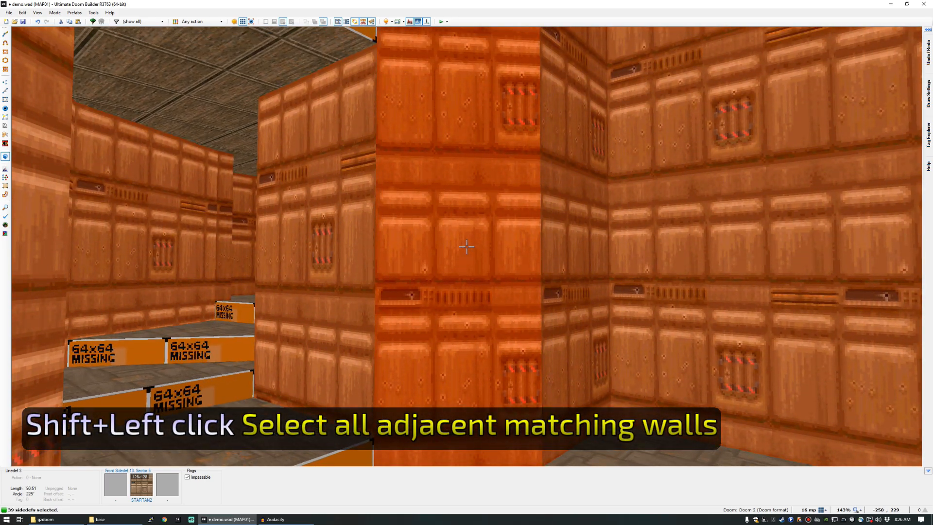
{"action": "key", "text": "d"}
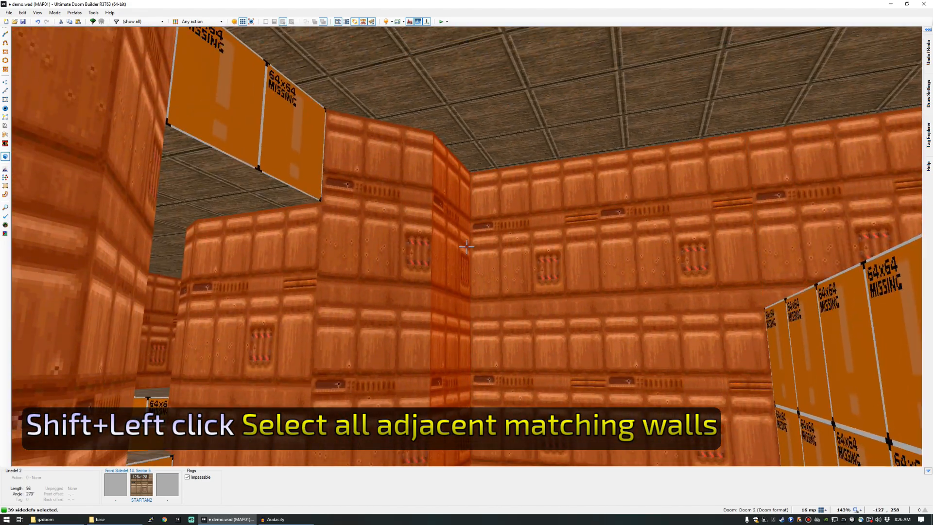
{"action": "key", "text": "e"}
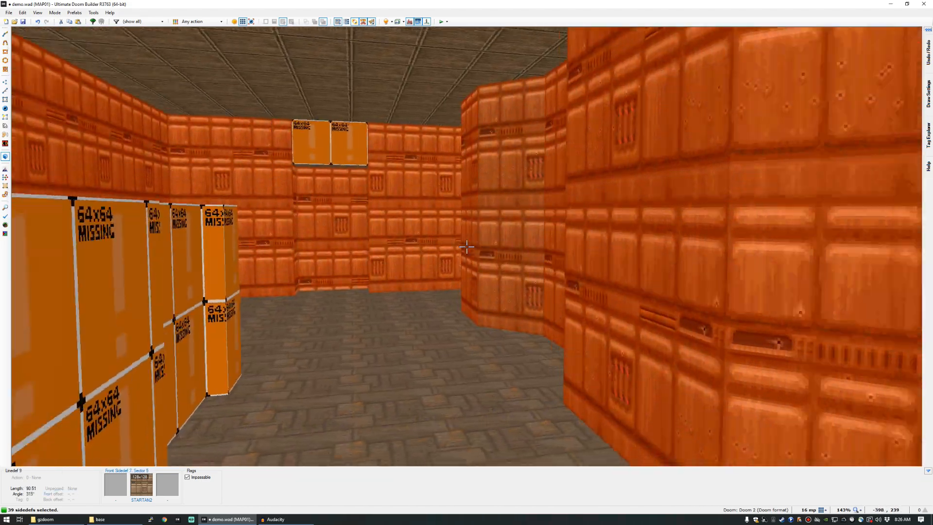
{"action": "key", "text": "f"}
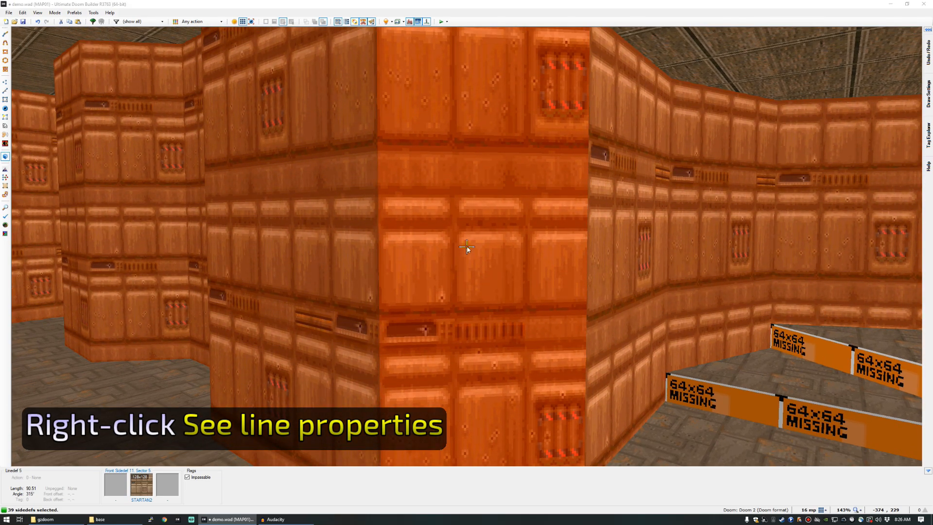
{"action": "right_click", "coordinate": [467, 246]}
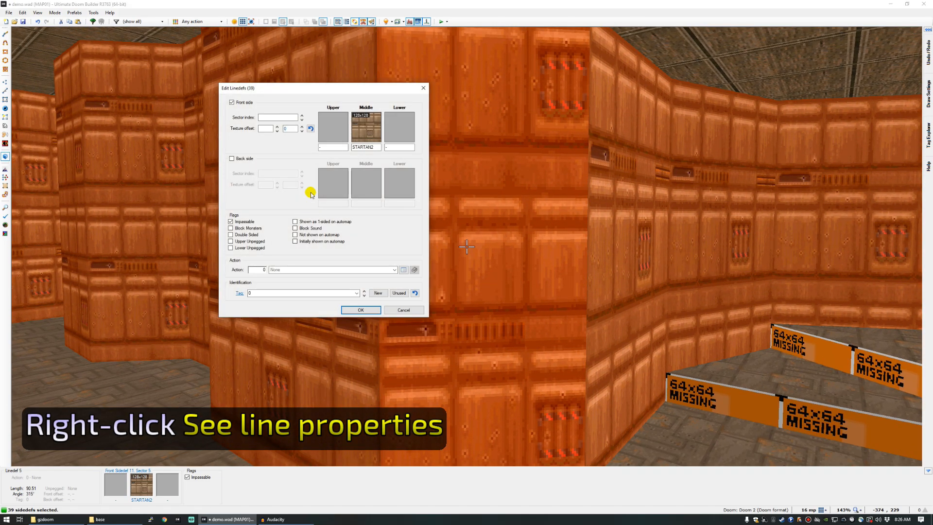
{"action": "left_click", "coordinate": [368, 127]}
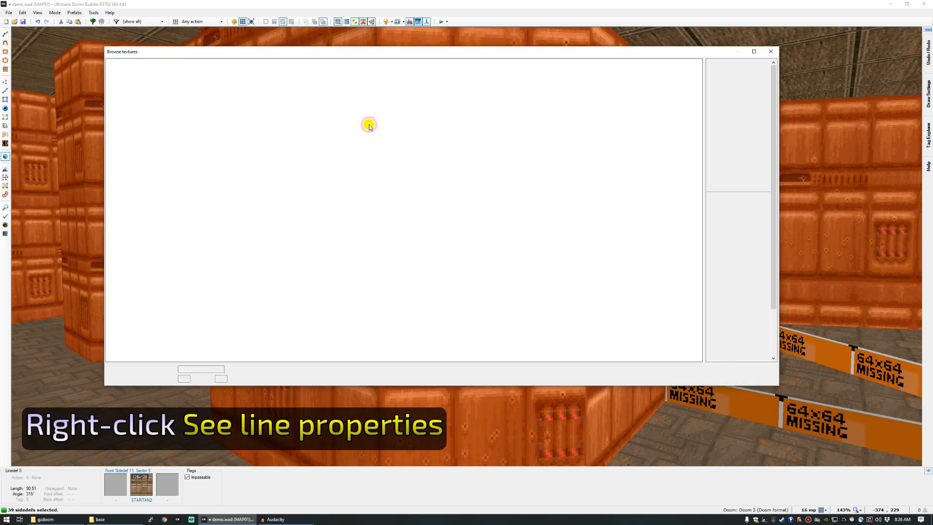
{"action": "left_click", "coordinate": [756, 381]}
{"action": "left_click", "coordinate": [412, 307]}
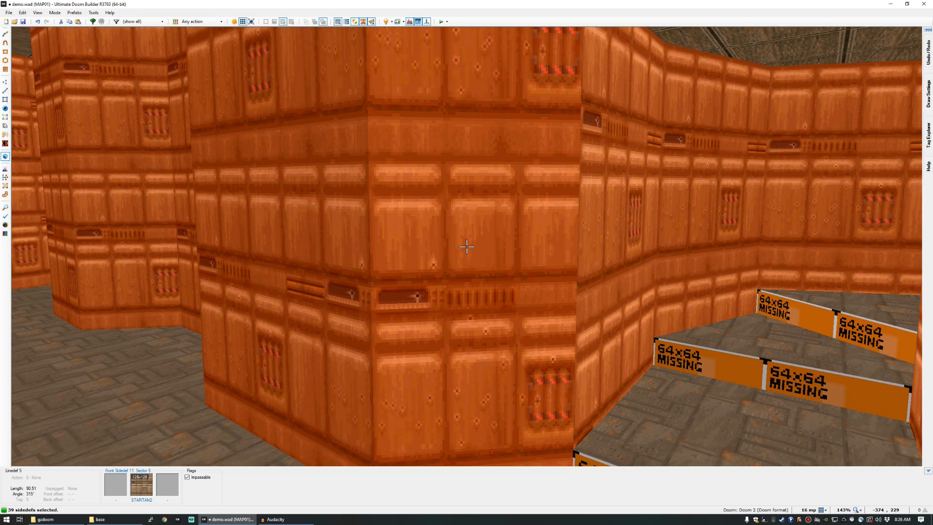
Apply the STONE2 texture to all the selected walls.
{"action": "right_click", "coordinate": [466, 247], "text": "ctrl"}
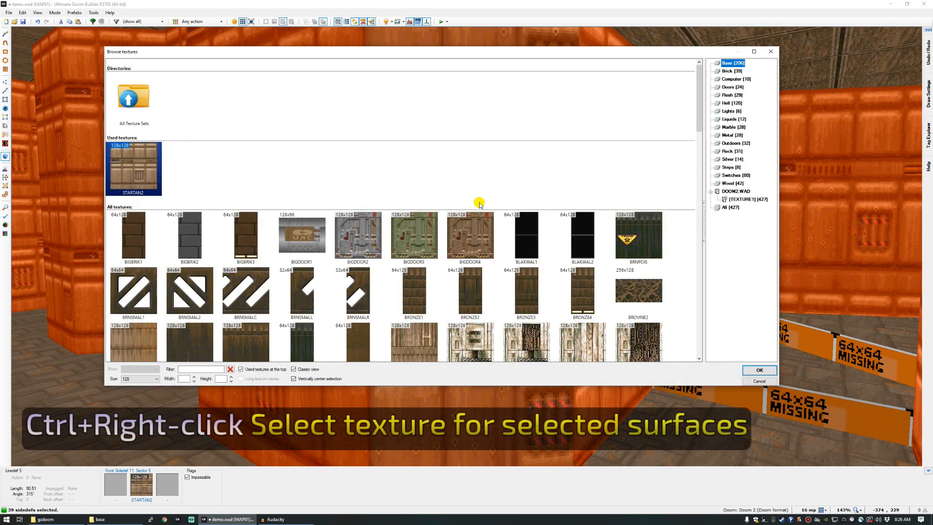
{"action": "scroll", "coordinate": [438, 197], "scroll_direction": "down", "scroll_amount": 2}
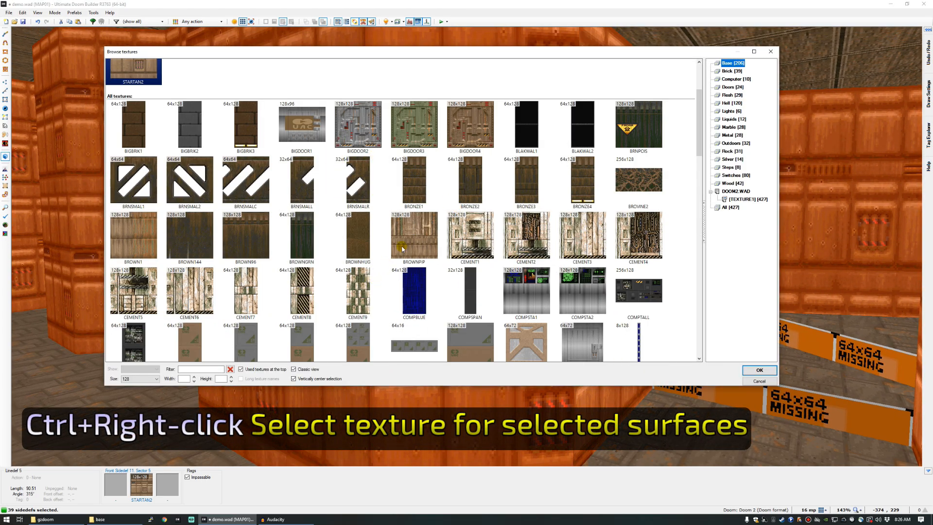
{"action": "scroll", "coordinate": [383, 242], "scroll_direction": "down", "scroll_amount": 5}
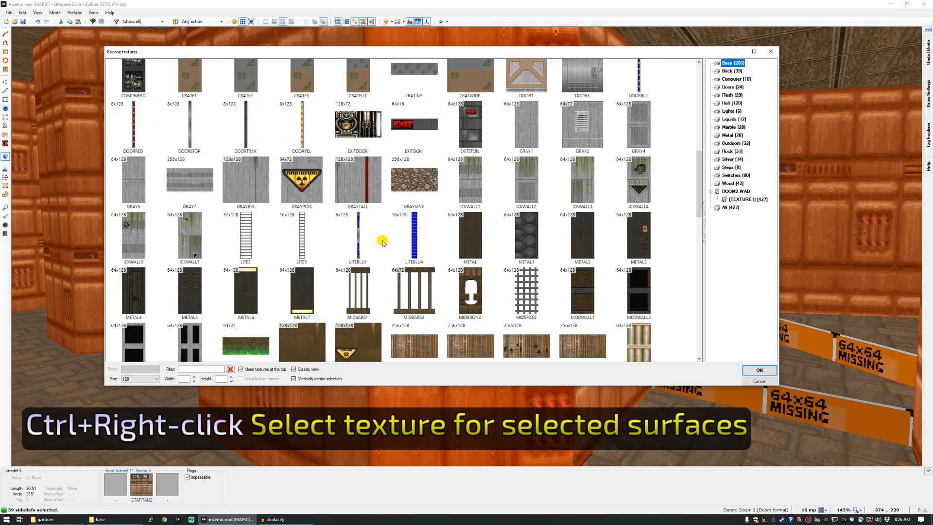
{"action": "scroll", "coordinate": [382, 242], "scroll_direction": "down", "scroll_amount": 4}
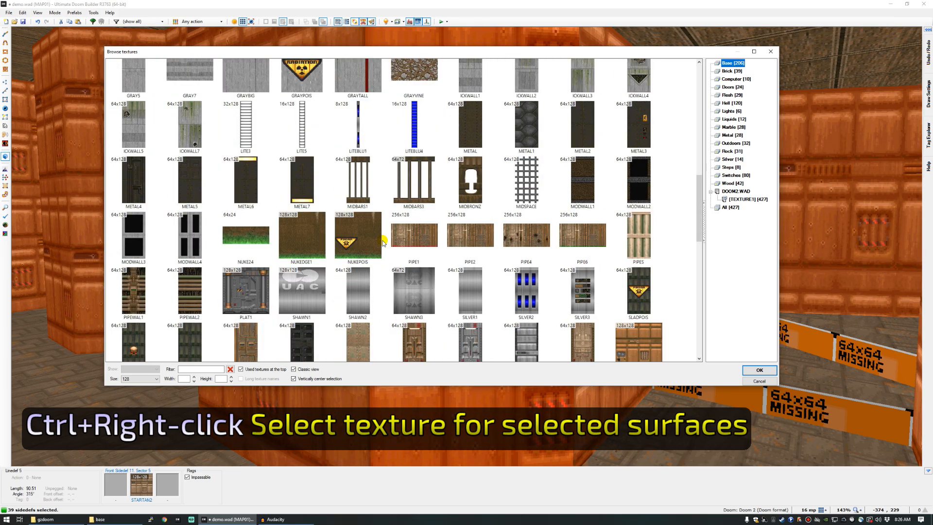
{"action": "scroll", "coordinate": [382, 242], "scroll_direction": "down", "scroll_amount": 1}
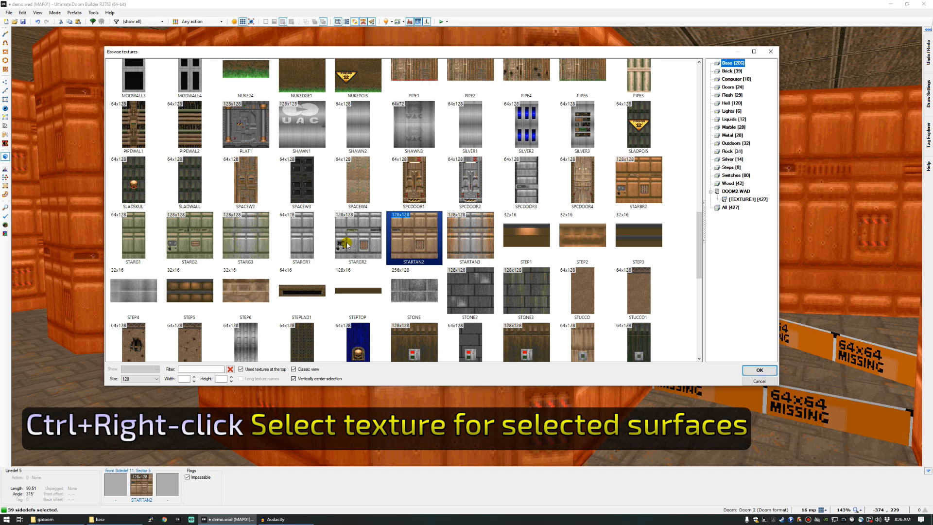
{"action": "scroll", "coordinate": [353, 245], "scroll_direction": "down", "scroll_amount": 1}
{"action": "scroll", "coordinate": [355, 245], "scroll_direction": "down", "scroll_amount": 3}
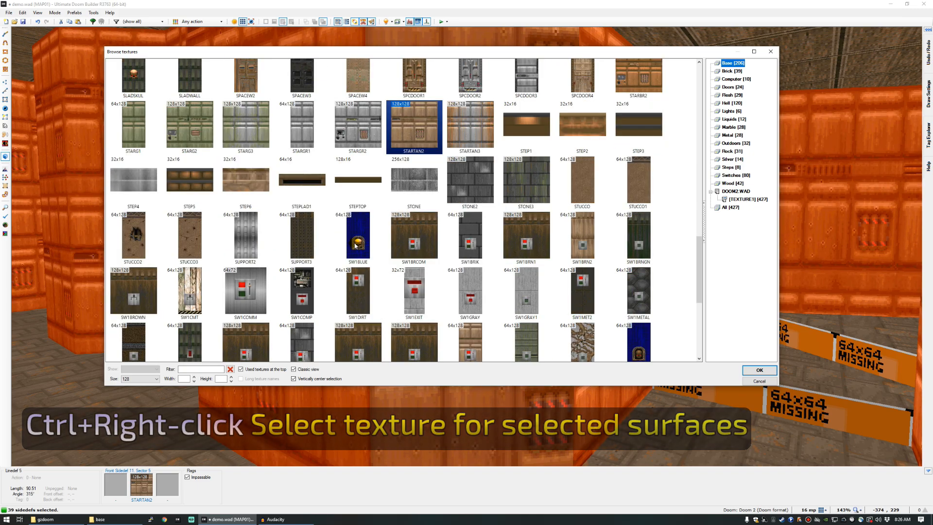
{"action": "scroll", "coordinate": [364, 247], "scroll_direction": "up", "scroll_amount": 2}
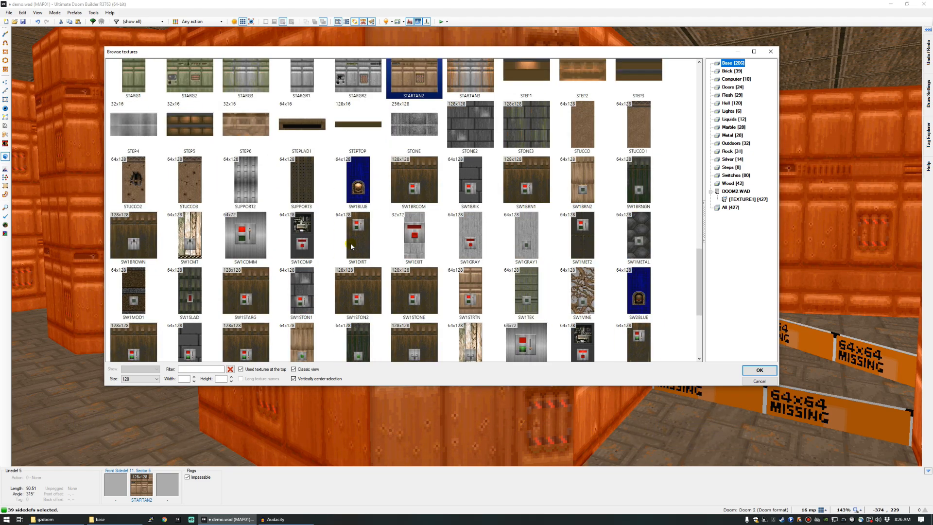
{"action": "double_click", "coordinate": [476, 181]}
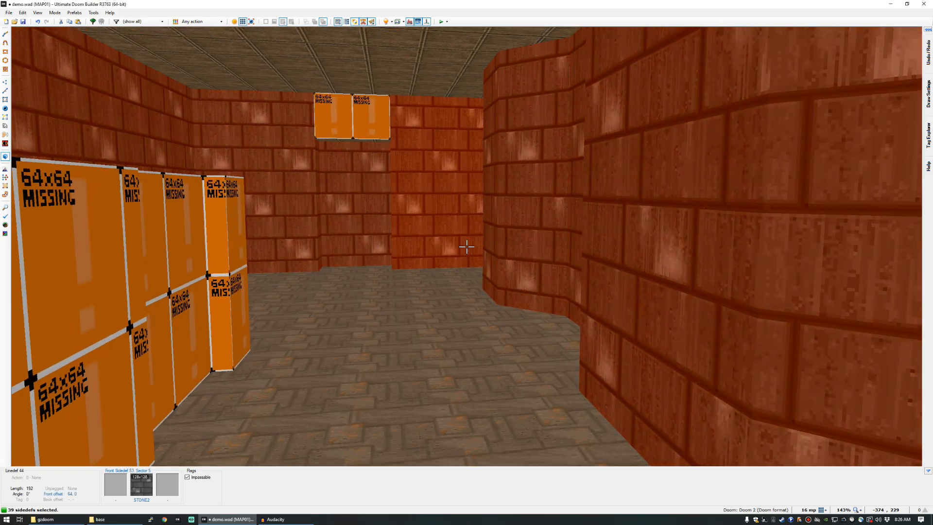
Clear the wall selection and copy the STONE2 texture from one of the main room's walls.
{"action": "key", "text": "w"}
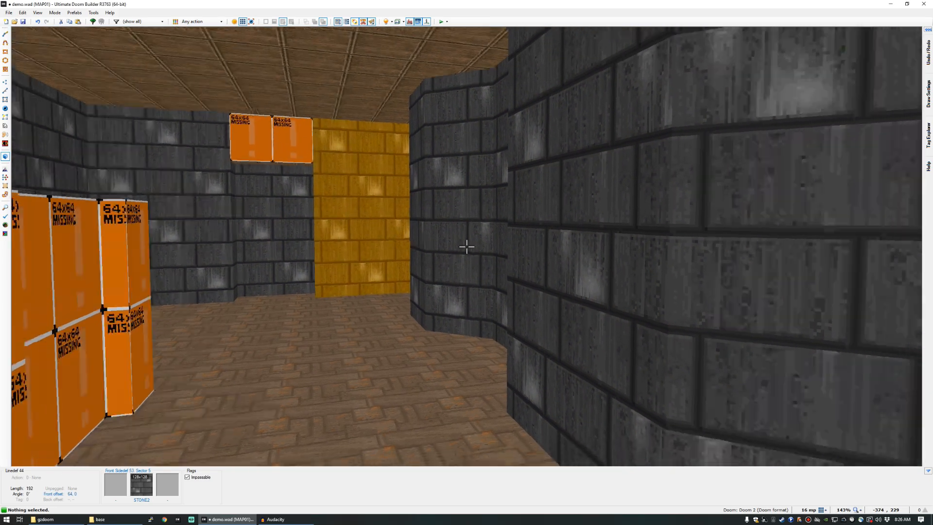
{"action": "key", "text": "ctrl+c"}
{"action": "key", "text": "w"}
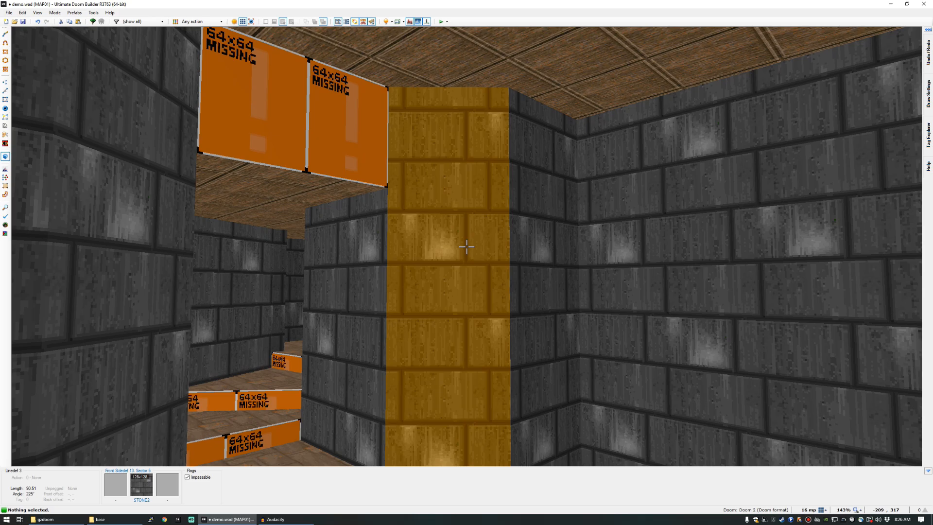
{"action": "key", "text": "a"}
{"action": "key", "text": "s"}
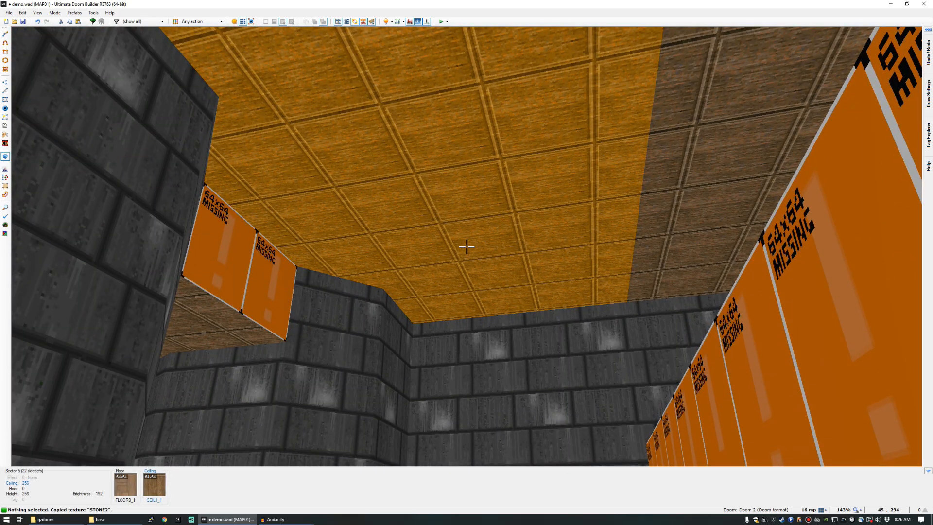
Select the main room's ceiling together with all adjacent matching ceilings.
{"action": "left_click", "coordinate": [466, 247], "text": "shift"}
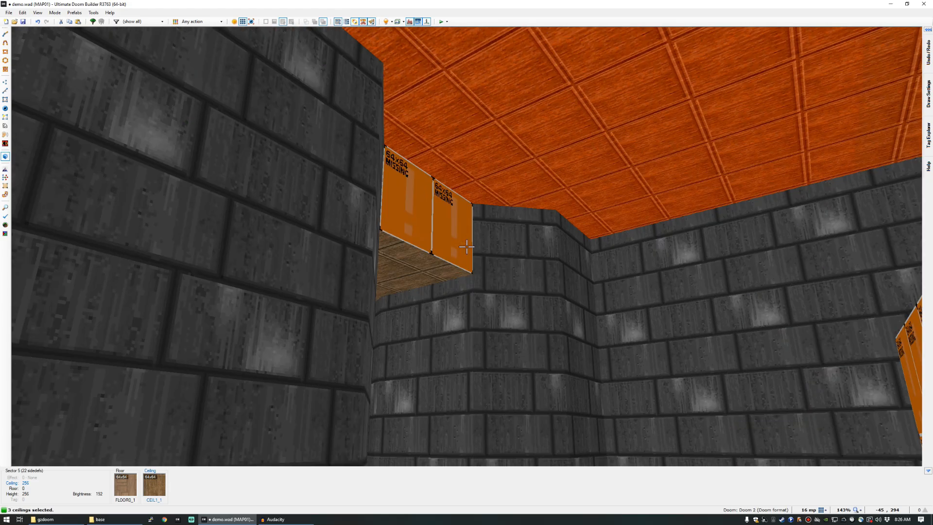
{"action": "key", "text": "w"}
{"action": "key", "text": "s"}
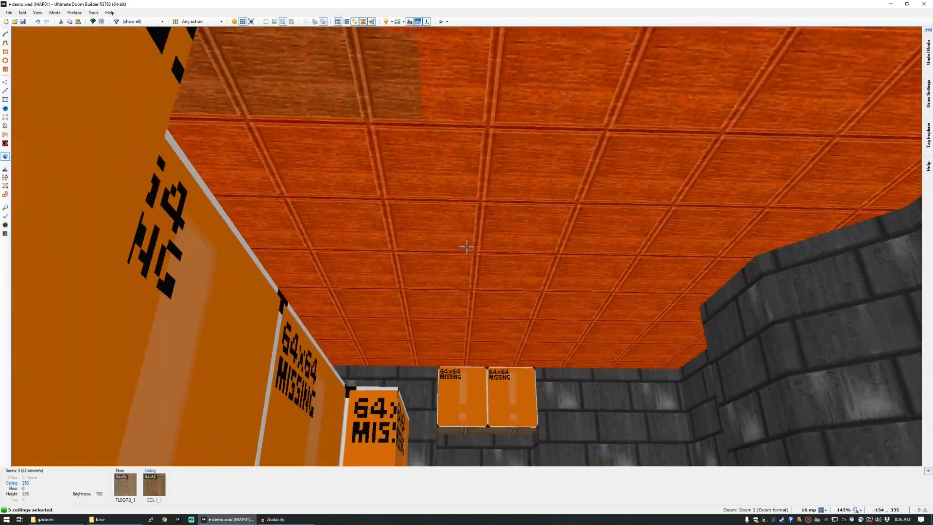
{"action": "key", "text": "d"}
Browse the Hell and Base flats, and apply MFLR8_1 to the selected ceilings.
{"action": "right_click", "coordinate": [466, 247]}
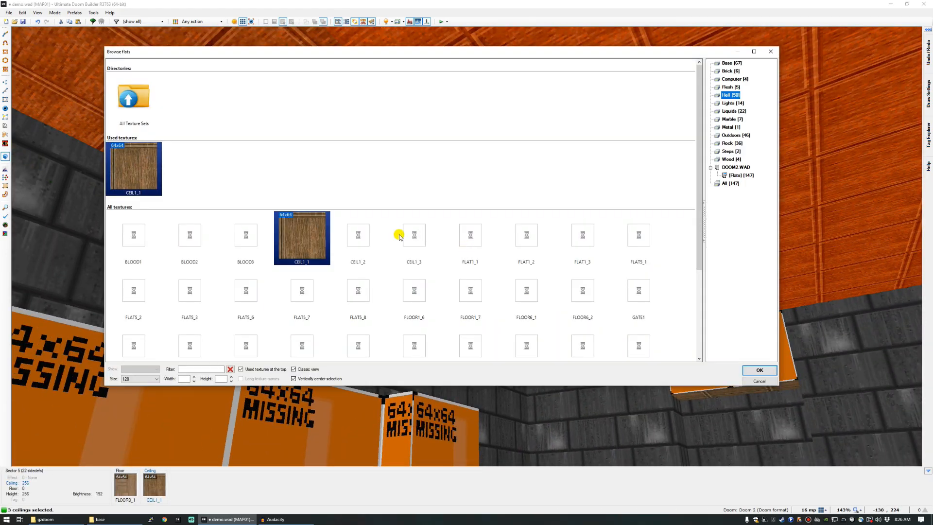
{"action": "scroll", "coordinate": [315, 252], "scroll_direction": "down", "scroll_amount": 1}
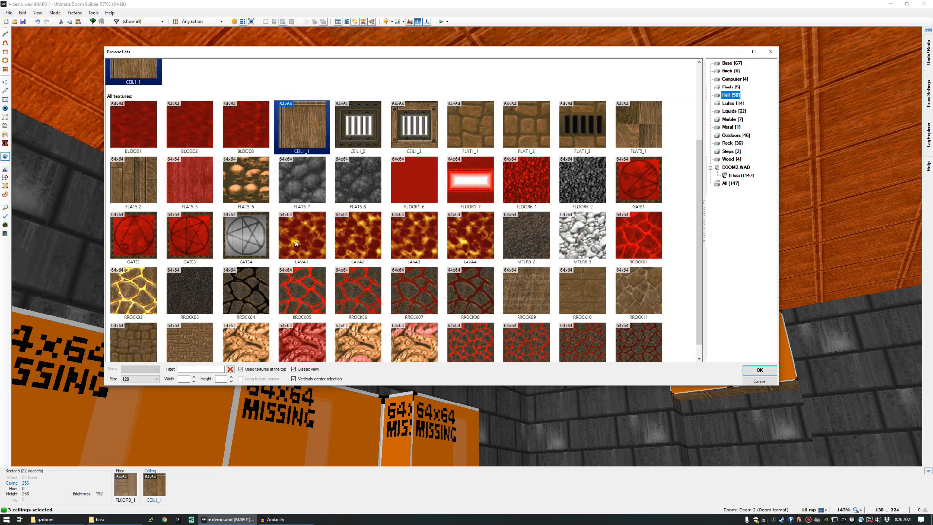
{"action": "scroll", "coordinate": [311, 214], "scroll_direction": "down", "scroll_amount": 1}
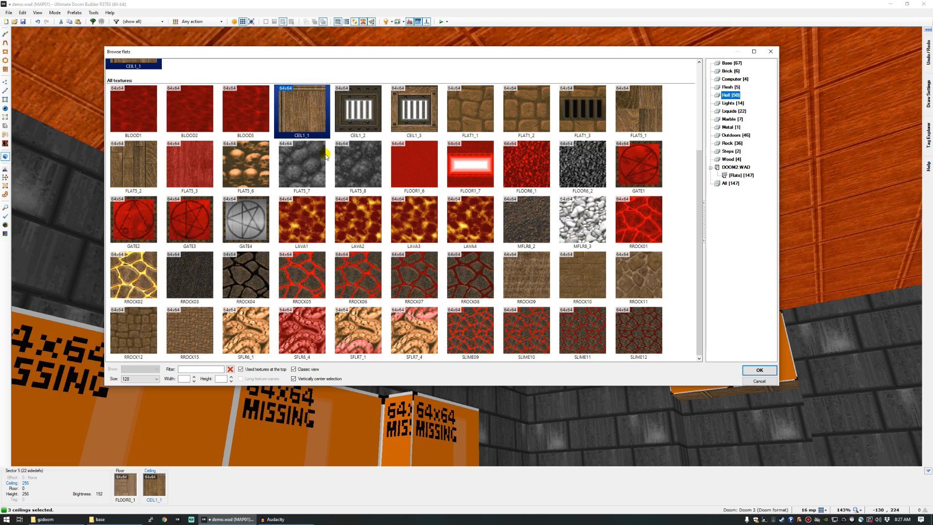
{"action": "scroll", "coordinate": [315, 176], "scroll_direction": "up", "scroll_amount": 3}
{"action": "scroll", "coordinate": [316, 176], "scroll_direction": "down", "scroll_amount": 2}
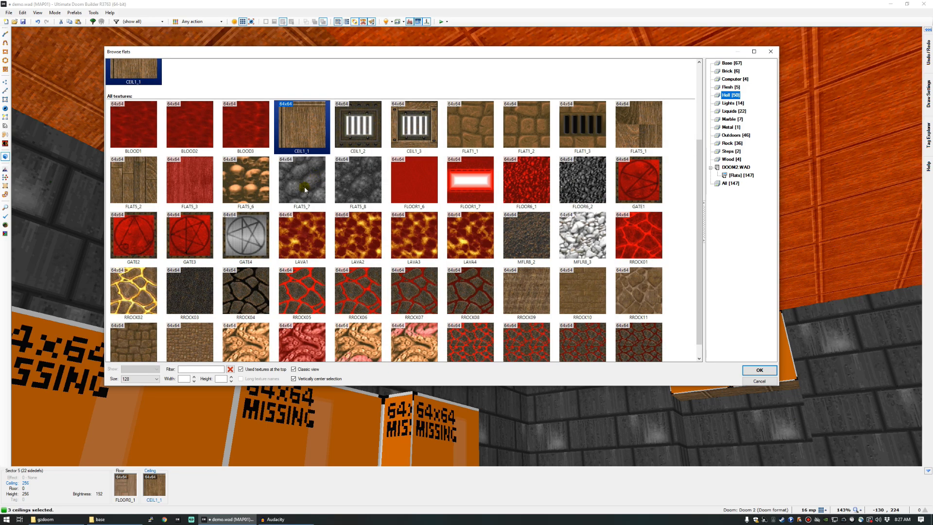
{"action": "scroll", "coordinate": [323, 196], "scroll_direction": "down", "scroll_amount": 1}
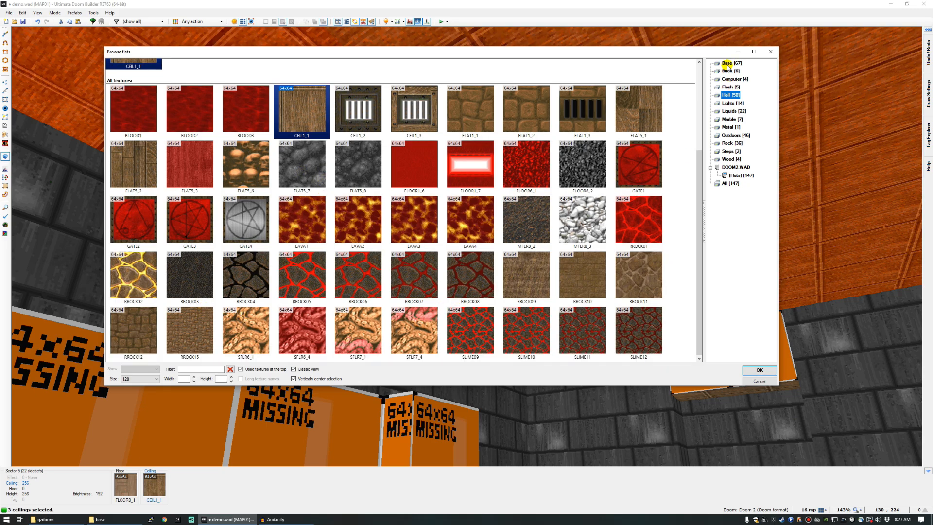
{"action": "left_click", "coordinate": [728, 63]}
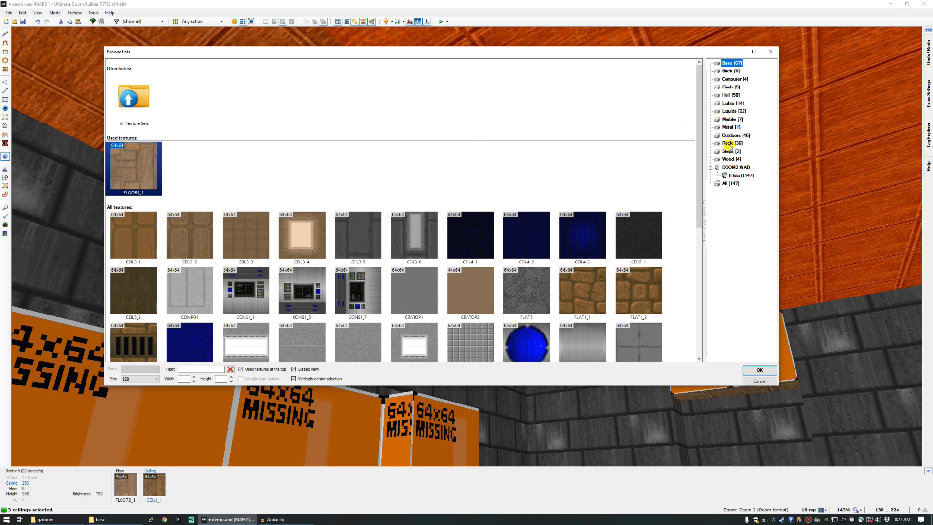
{"action": "scroll", "coordinate": [385, 225], "scroll_direction": "down", "scroll_amount": 1}
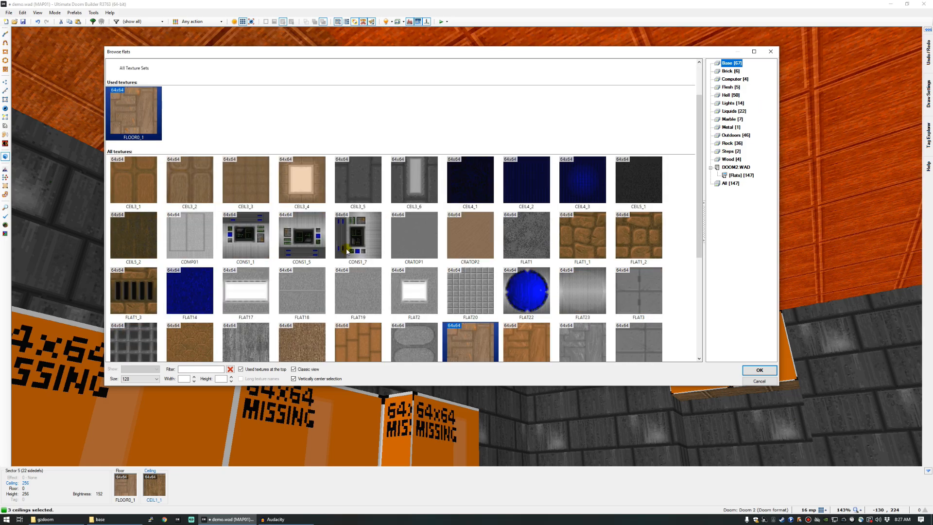
{"action": "scroll", "coordinate": [339, 253], "scroll_direction": "down", "scroll_amount": 1}
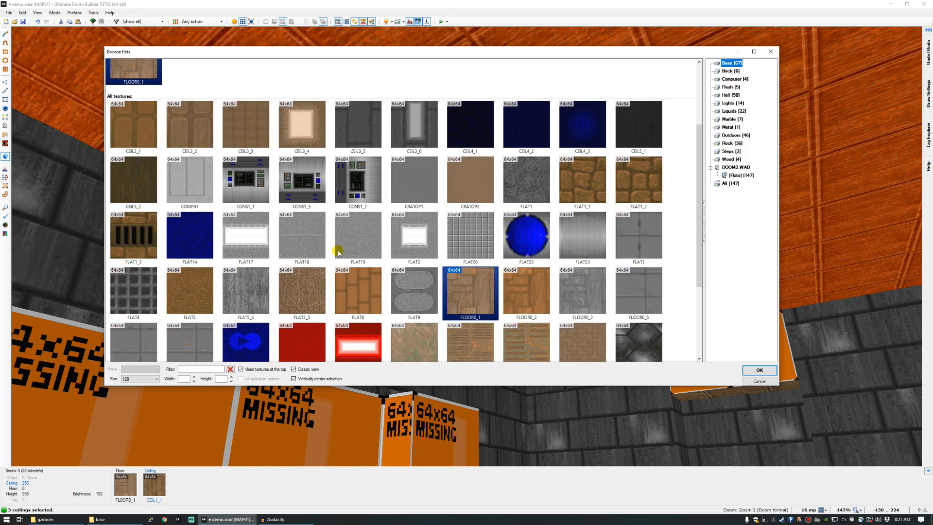
{"action": "scroll", "coordinate": [338, 251], "scroll_direction": "down", "scroll_amount": 3}
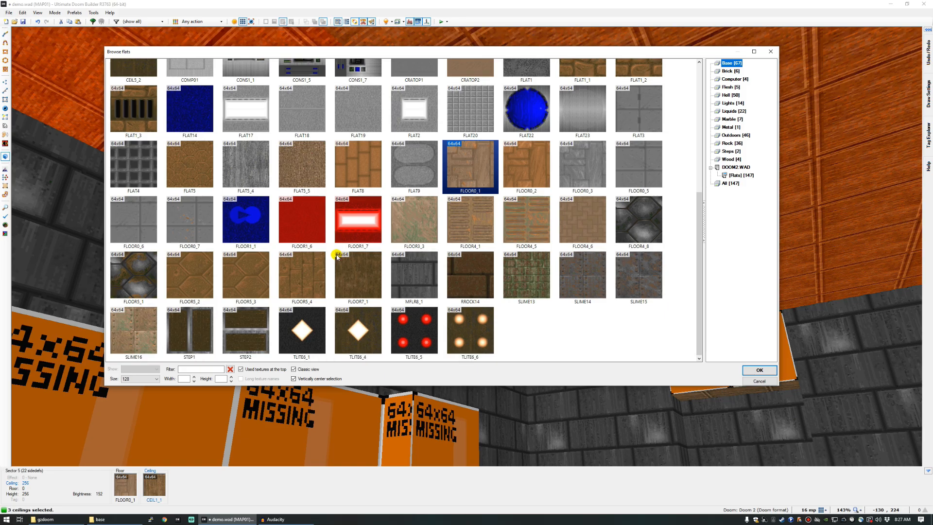
{"action": "double_click", "coordinate": [416, 276]}
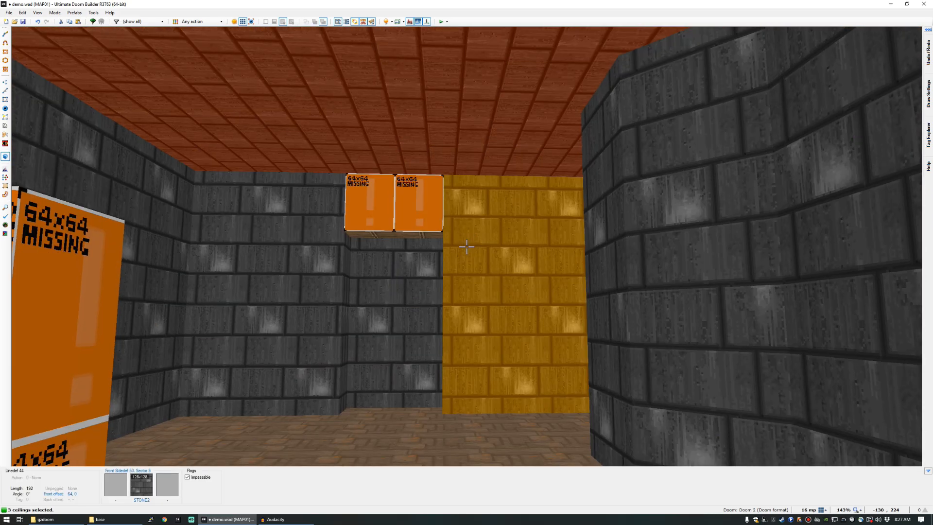
Change the flat of the selected ceilings to FLOOR3_3 from the Base set, and clear the selection.
{"action": "middle_click", "coordinate": [467, 247]}
{"action": "scroll", "coordinate": [422, 270], "scroll_direction": "down", "scroll_amount": 1}
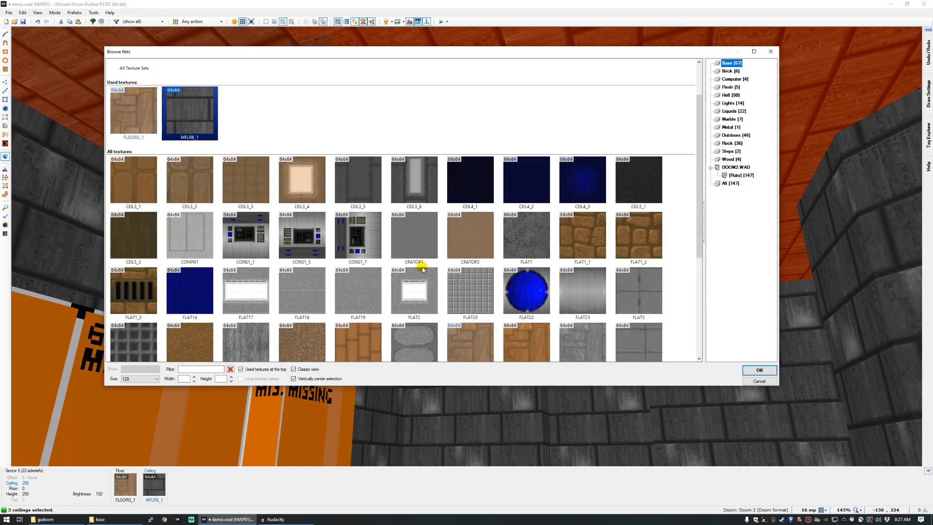
{"action": "scroll", "coordinate": [423, 270], "scroll_direction": "down", "scroll_amount": 3}
{"action": "left_click", "coordinate": [436, 275]}
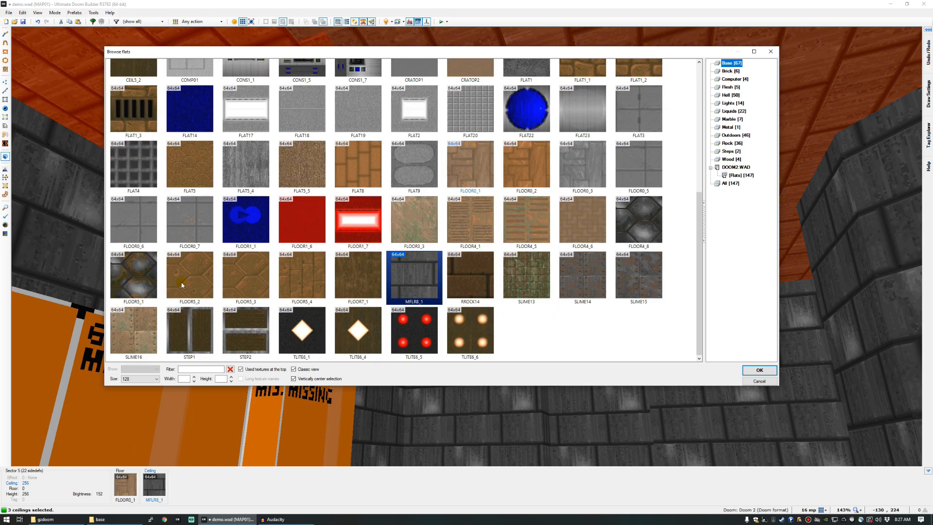
{"action": "scroll", "coordinate": [181, 283], "scroll_direction": "up", "scroll_amount": 1}
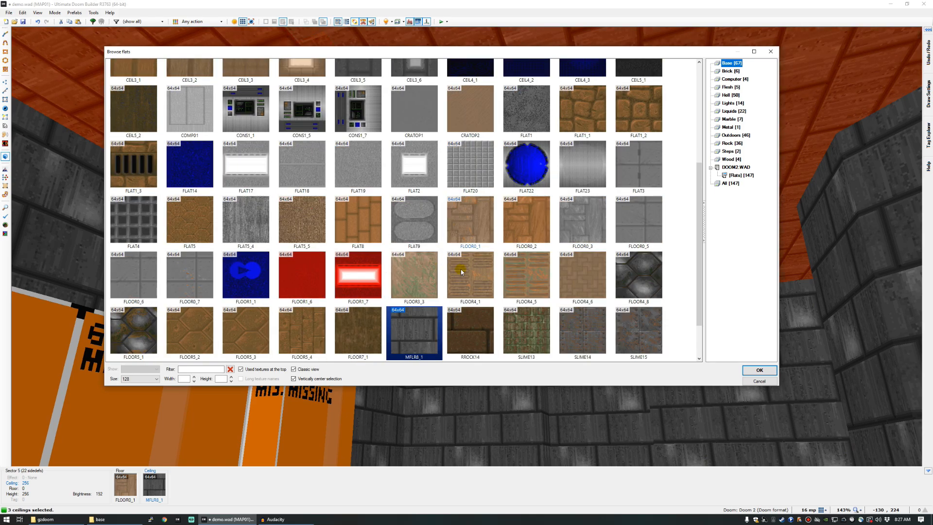
{"action": "scroll", "coordinate": [462, 271], "scroll_direction": "up", "scroll_amount": 1}
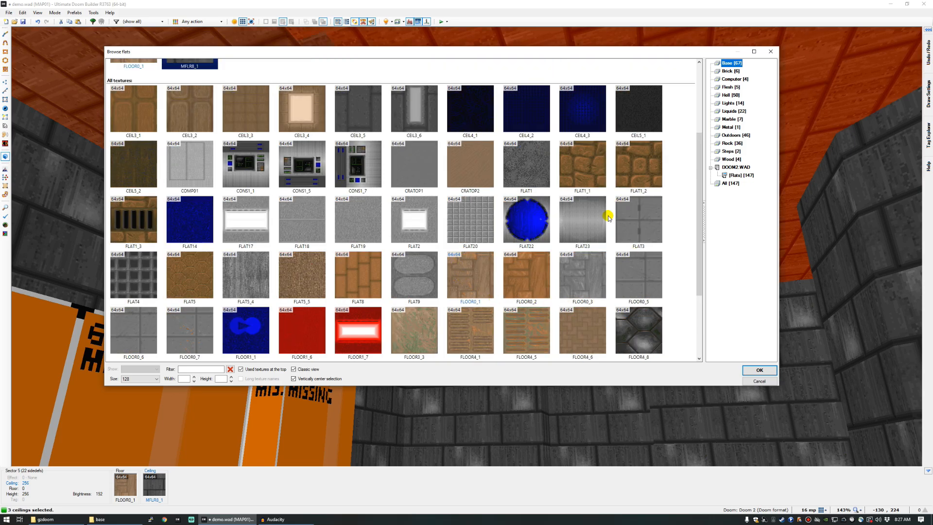
{"action": "double_click", "coordinate": [414, 332]}
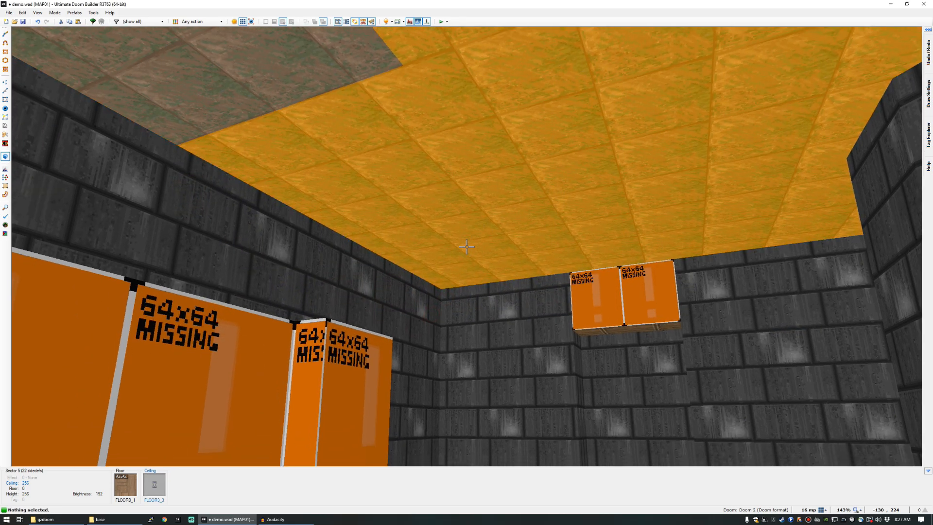
Lower the ceiling of the corridor section at the main room's opening to 128 and clear the selection.
{"action": "key", "text": "w"}
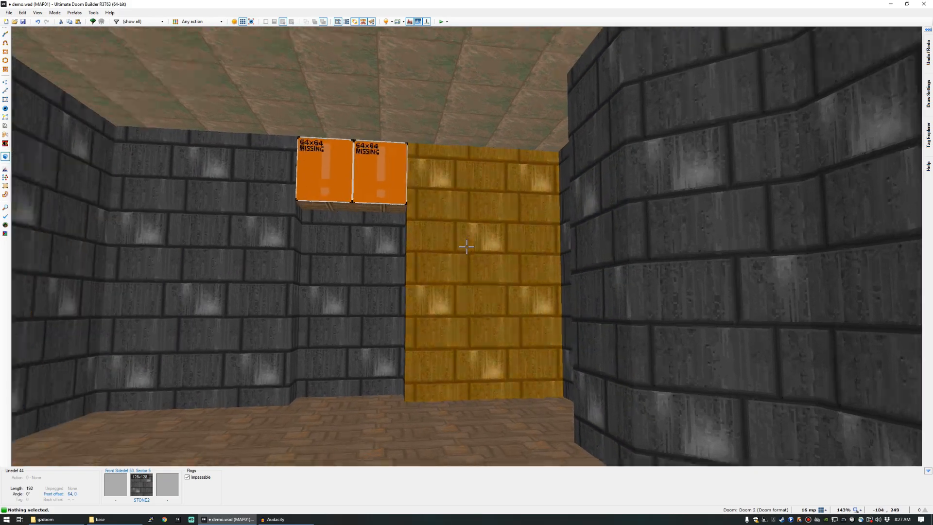
{"action": "key", "text": "w"}
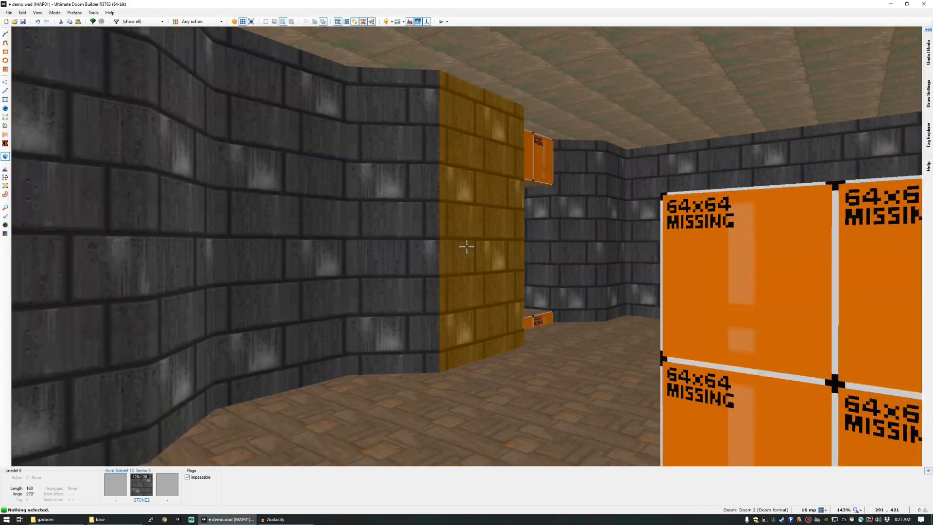
{"action": "key", "text": "d"}
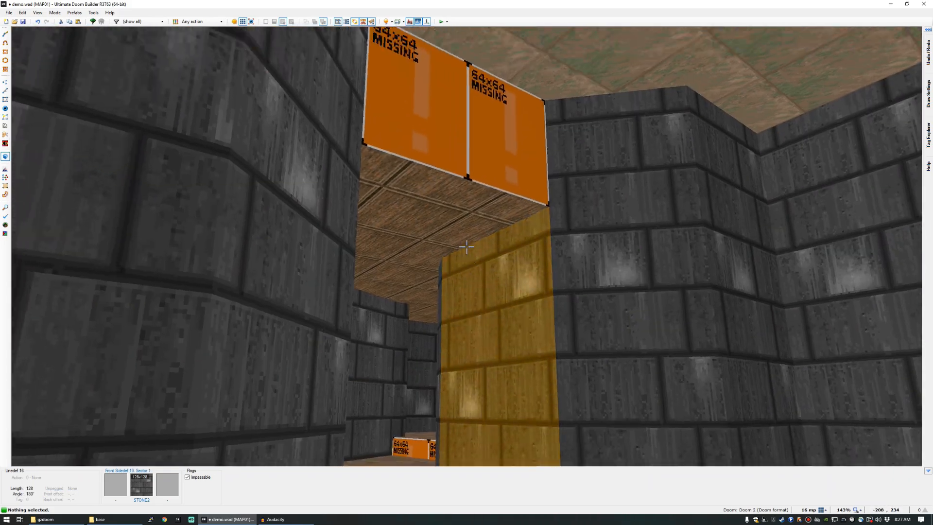
{"action": "key", "text": "d"}
{"action": "key", "text": "w"}
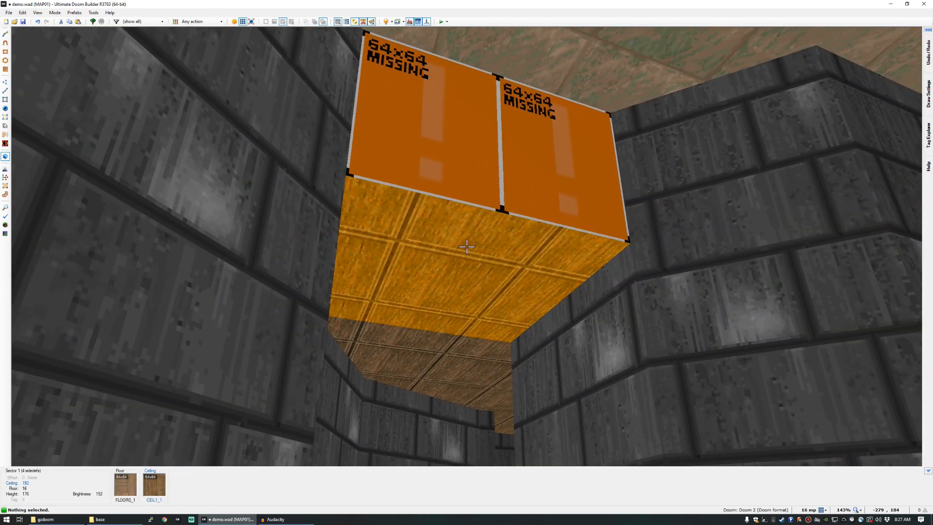
{"action": "left_click", "coordinate": [466, 247]}
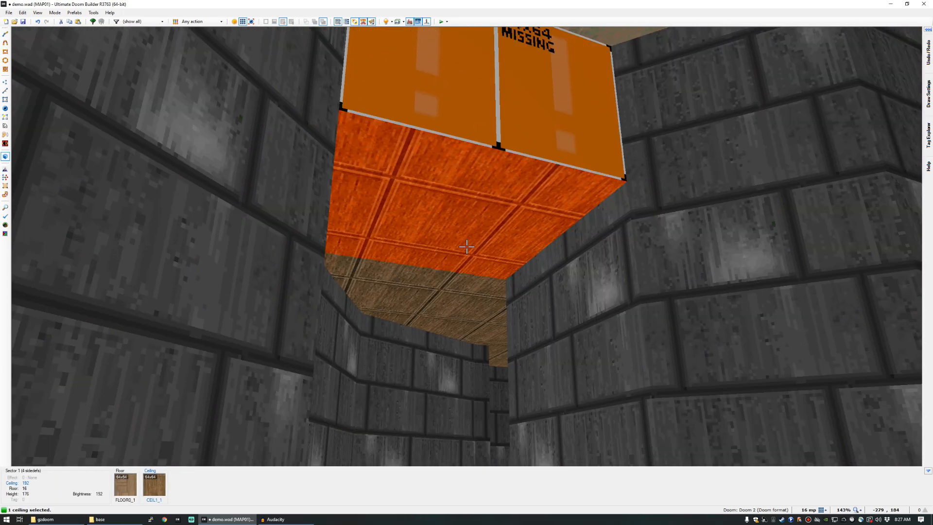
{"action": "key", "text": "s"}
{"action": "key", "text": "w"}
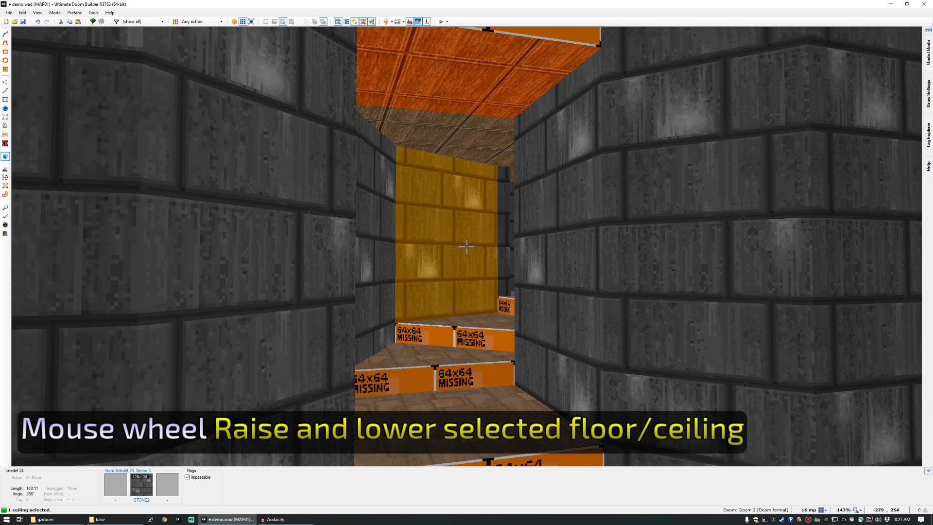
{"action": "key", "text": "s"}
{"action": "scroll", "coordinate": [467, 247], "scroll_direction": "down", "scroll_amount": 5}
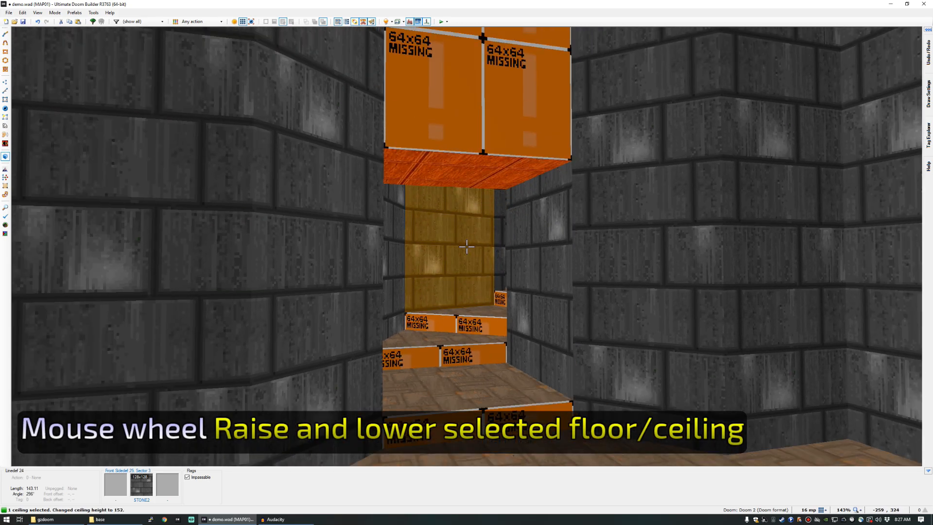
{"action": "scroll", "coordinate": [467, 246], "scroll_direction": "down", "scroll_amount": 3}
{"action": "key", "text": "Escape"}
Select all walls of the stair corridor and the player start room, and apply the BROWN96 texture to them.
{"action": "key", "text": "w"}
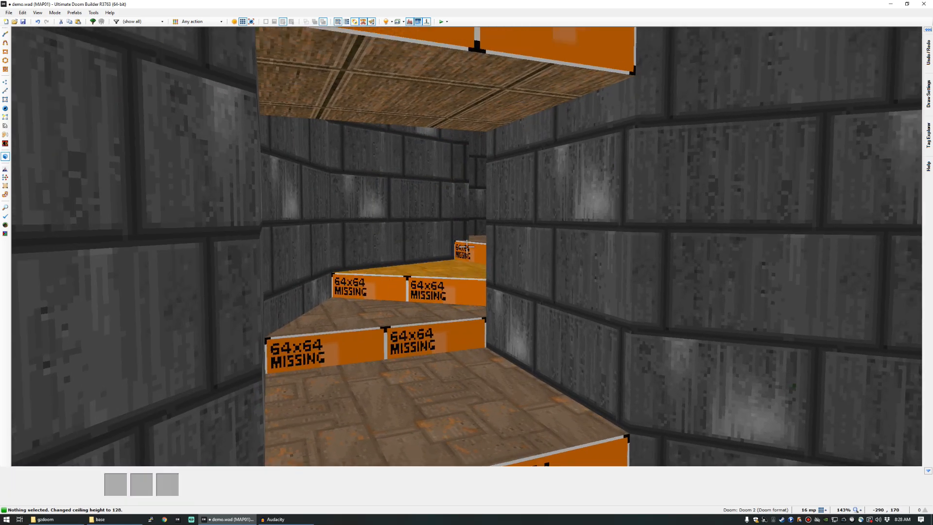
{"action": "key", "text": "w"}
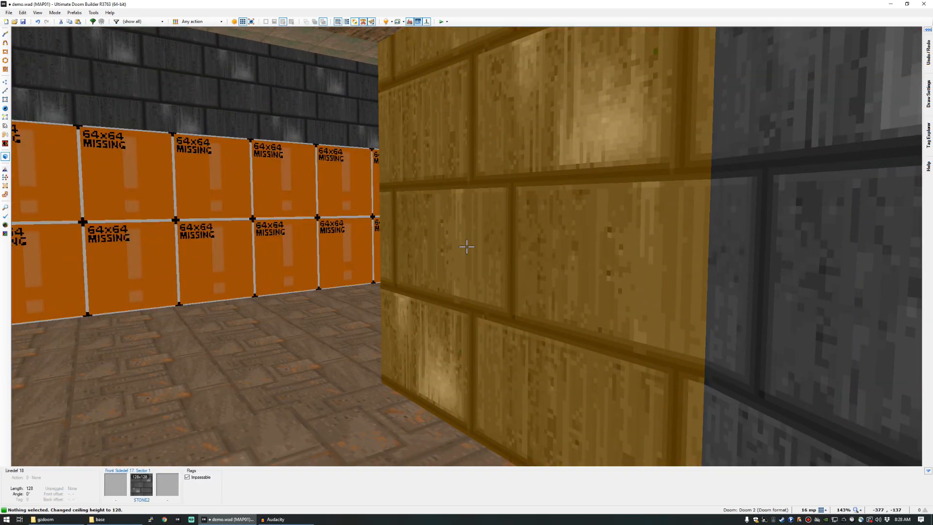
{"action": "left_click", "coordinate": [467, 246]}
{"action": "key", "text": "s"}
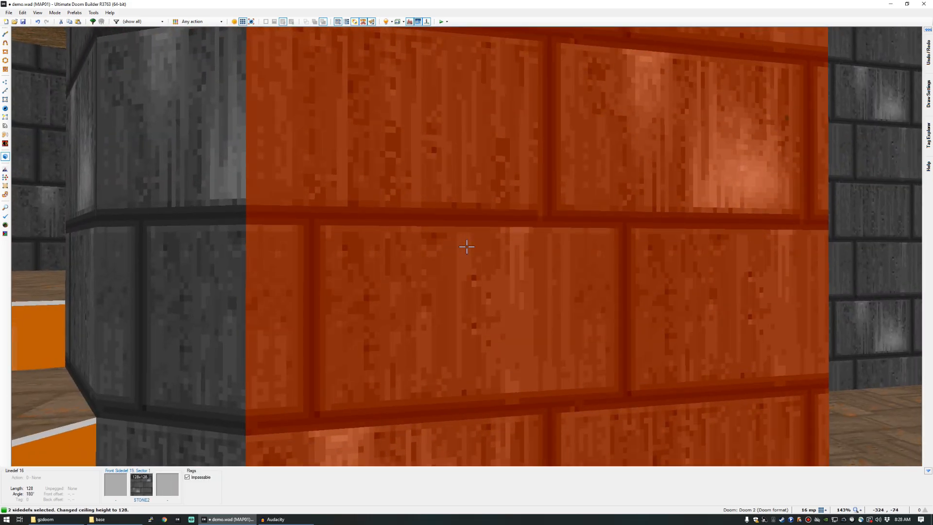
{"action": "left_click", "coordinate": [467, 246]}
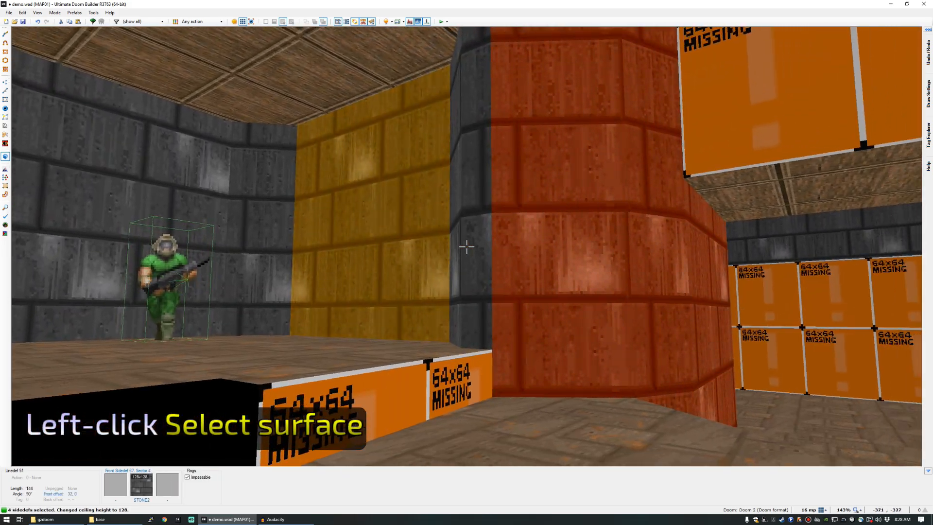
{"action": "left_click", "coordinate": [467, 247]}
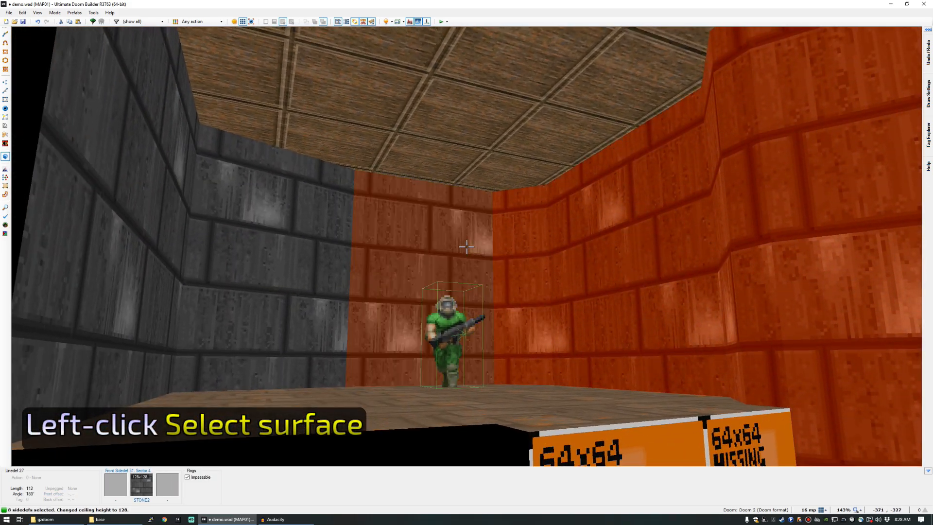
{"action": "left_click", "coordinate": [466, 247]}
{"action": "left_click", "coordinate": [467, 247]}
{"action": "left_click", "coordinate": [467, 247]}
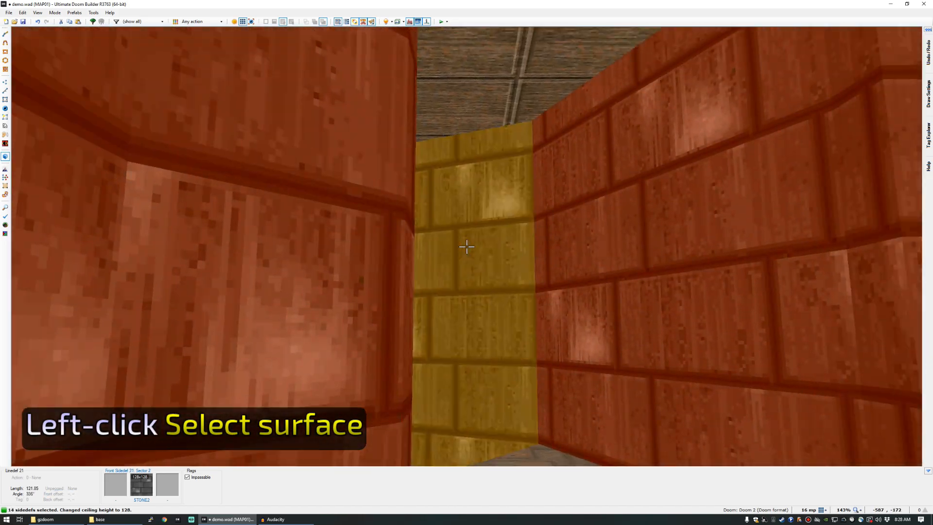
{"action": "left_click", "coordinate": [467, 246]}
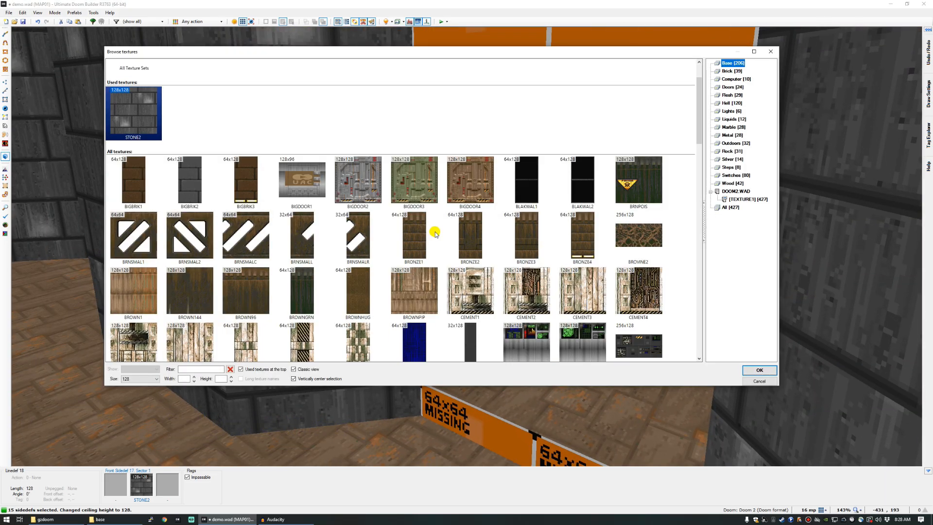
{"action": "scroll", "coordinate": [434, 238], "scroll_direction": "down", "scroll_amount": 1}
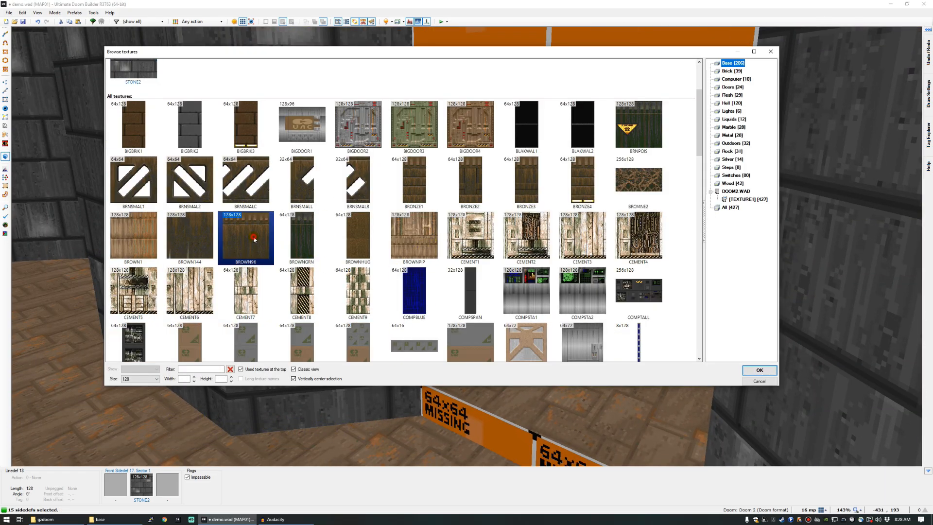
{"action": "key", "text": "ctrl+a"}
{"action": "key", "text": "w"}
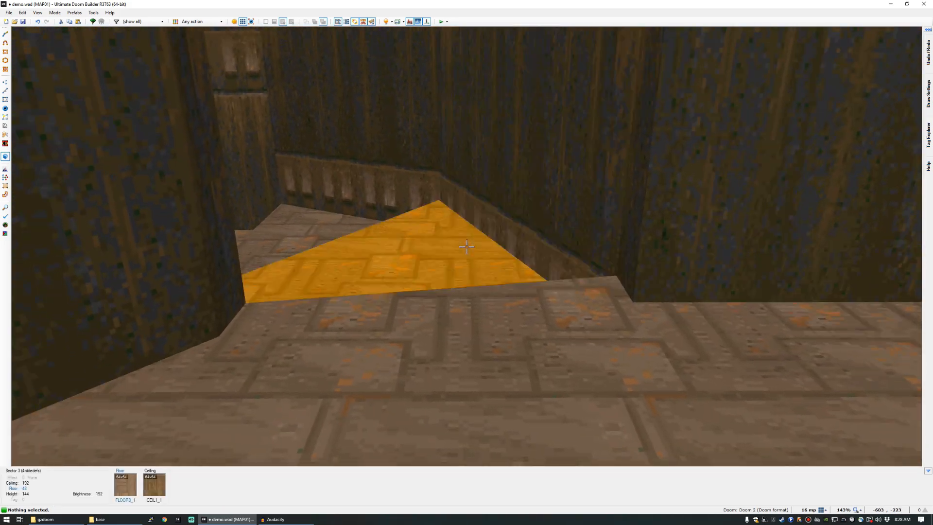
Auto-align the BROWN96 textures across the selected corridor and start room walls, and clear the selection.
{"action": "key", "text": "w"}
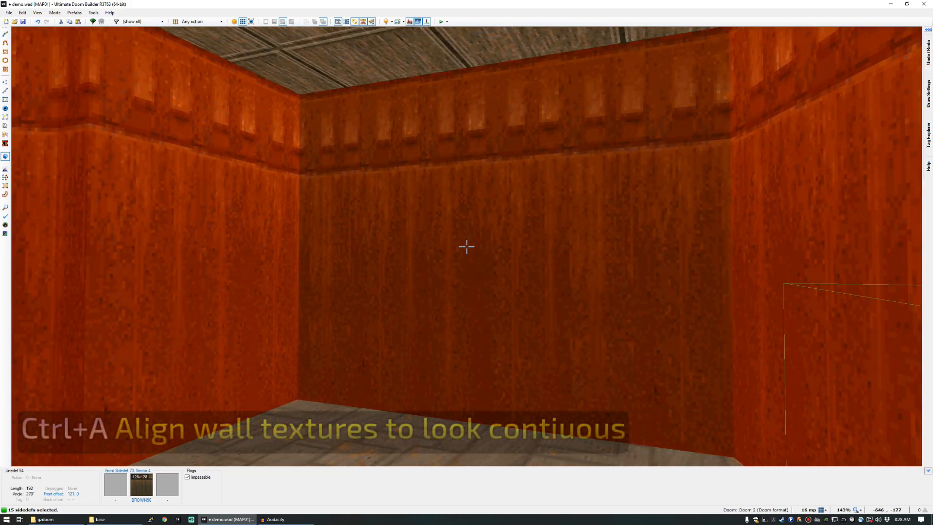
{"action": "key", "text": "ctrl+a"}
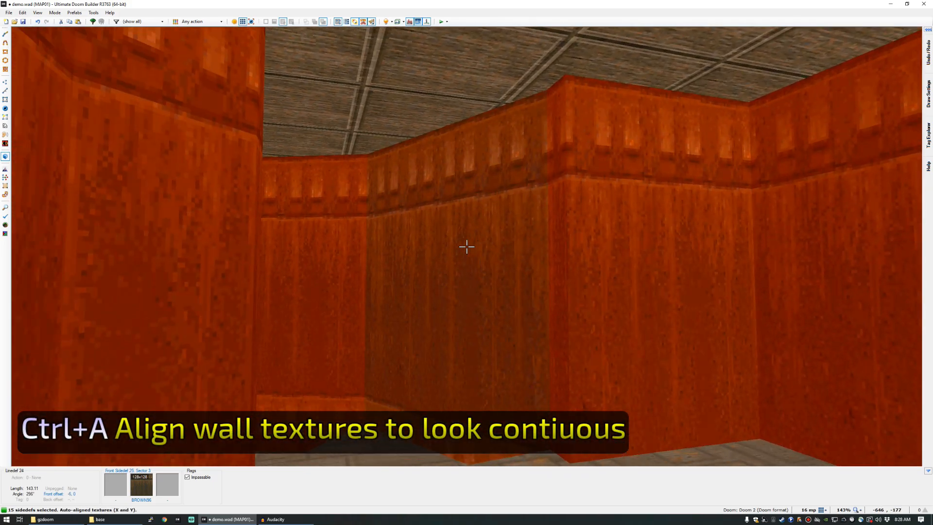
{"action": "key", "text": "c"}
Copy BROWN96 from a wall and paste it onto the missing upper texture above the lowered corridor opening.
{"action": "key", "text": "e"}
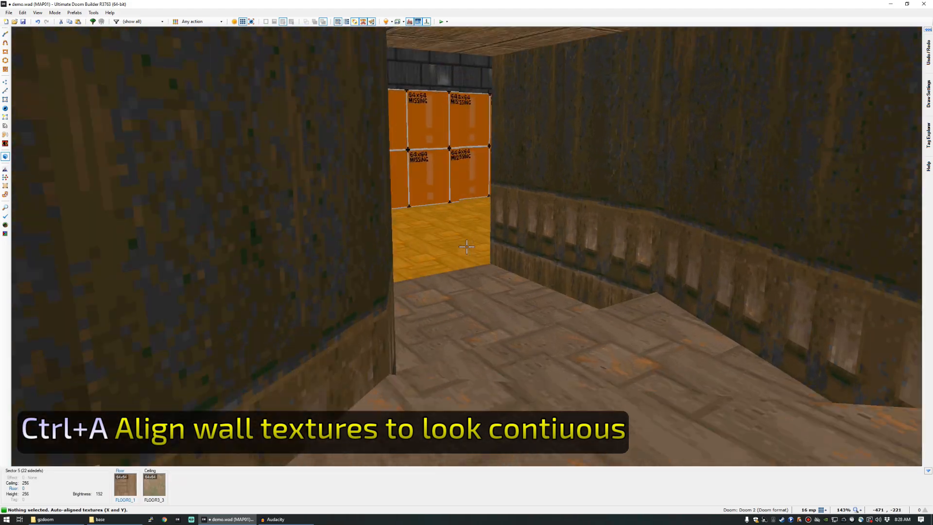
{"action": "key", "text": "e"}
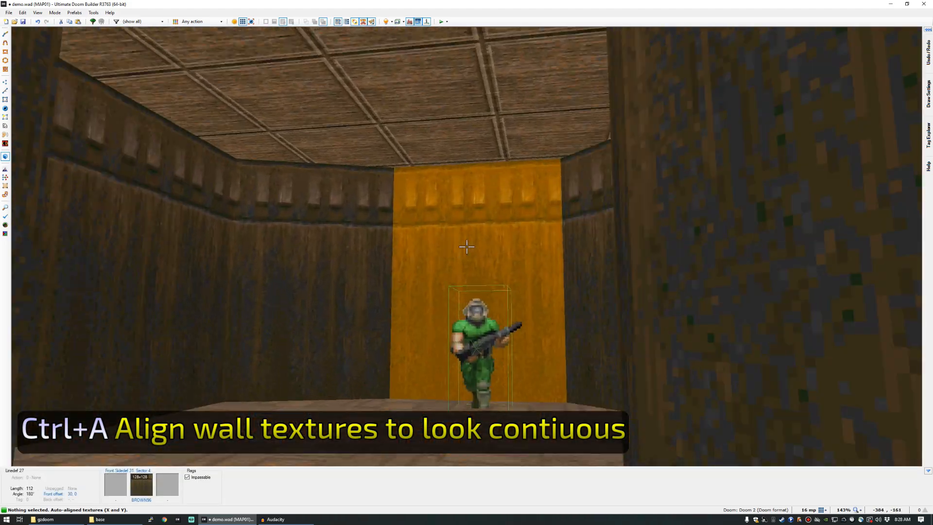
{"action": "key", "text": "e"}
{"action": "key", "text": "ctrl+c"}
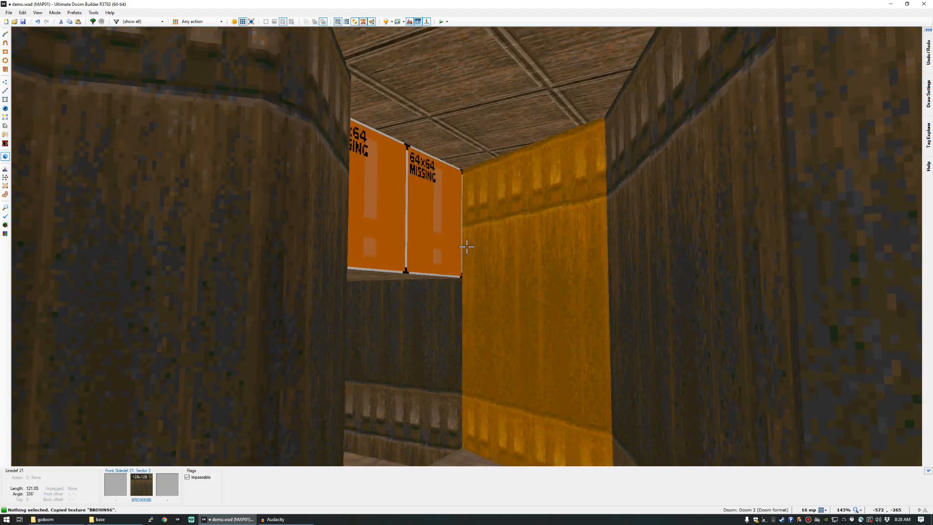
{"action": "key", "text": "e"}
{"action": "key", "text": "f"}
{"action": "key", "text": "ctrl+v"}
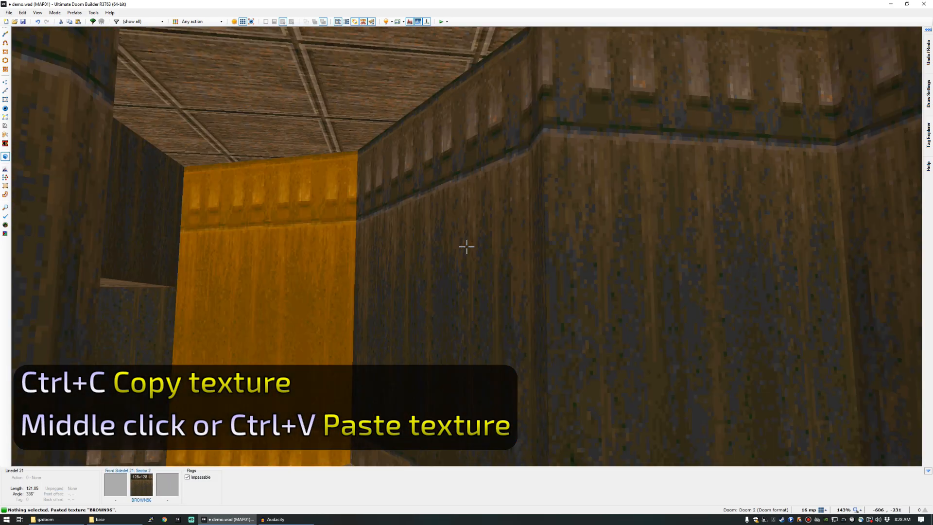
Auto-align the upper texture above the corridor opening with the neighbouring walls.
{"action": "key", "text": "d"}
{"action": "key", "text": "f"}
{"action": "key", "text": "ctrl+a"}
{"action": "key", "text": "e"}
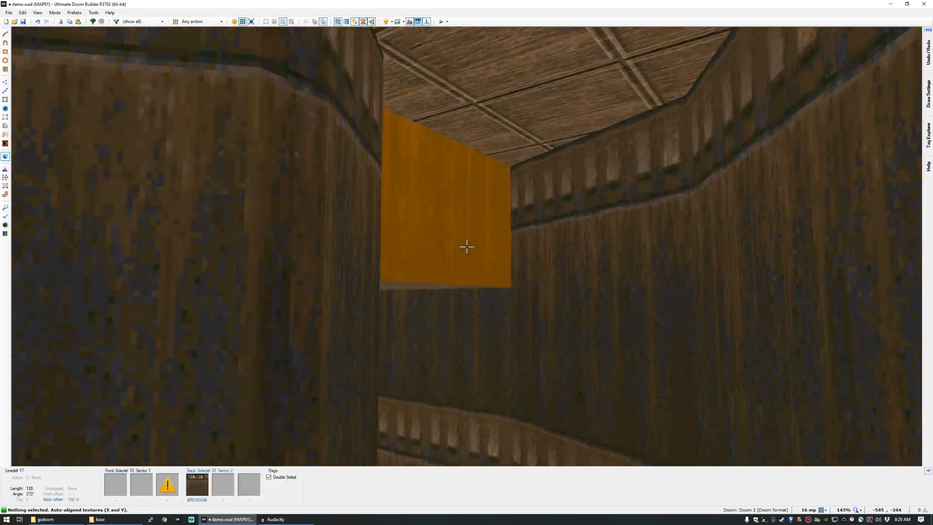
{"action": "key", "text": "f"}
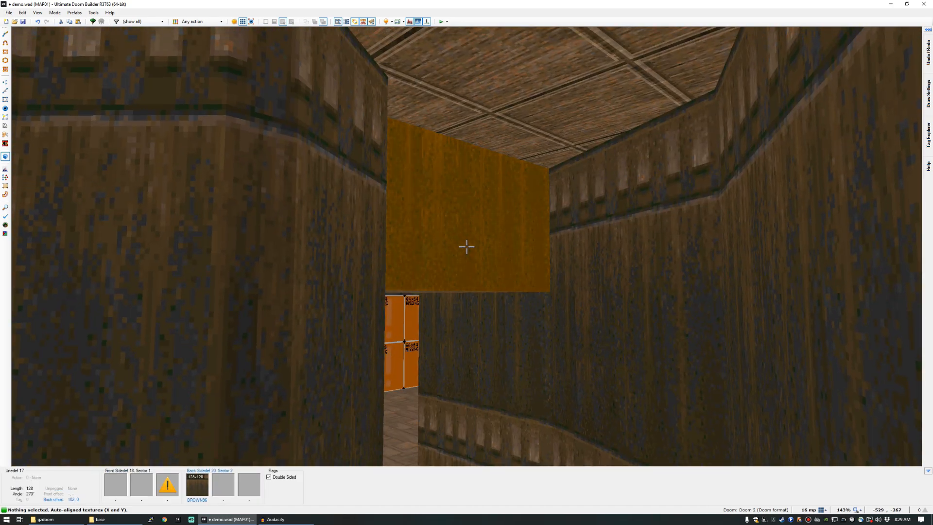
Turn on the Upper Unpegged flag for the line above the lowered corridor opening.
{"action": "key", "text": "d"}
{"action": "key", "text": "e"}
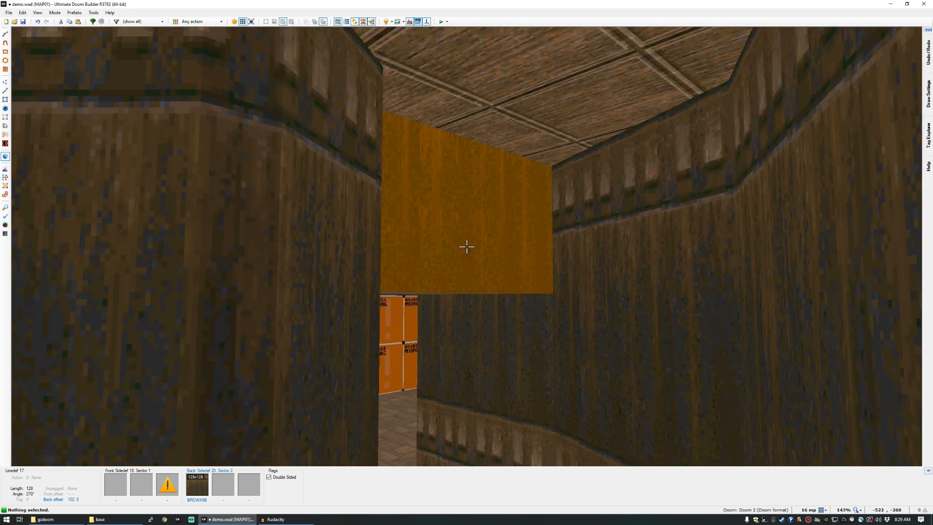
{"action": "key", "text": "d"}
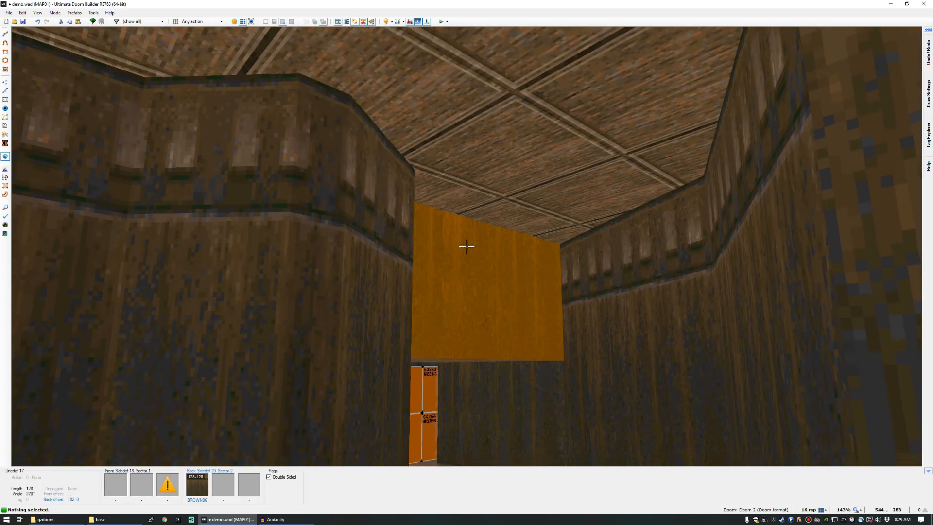
{"action": "key", "text": "e"}
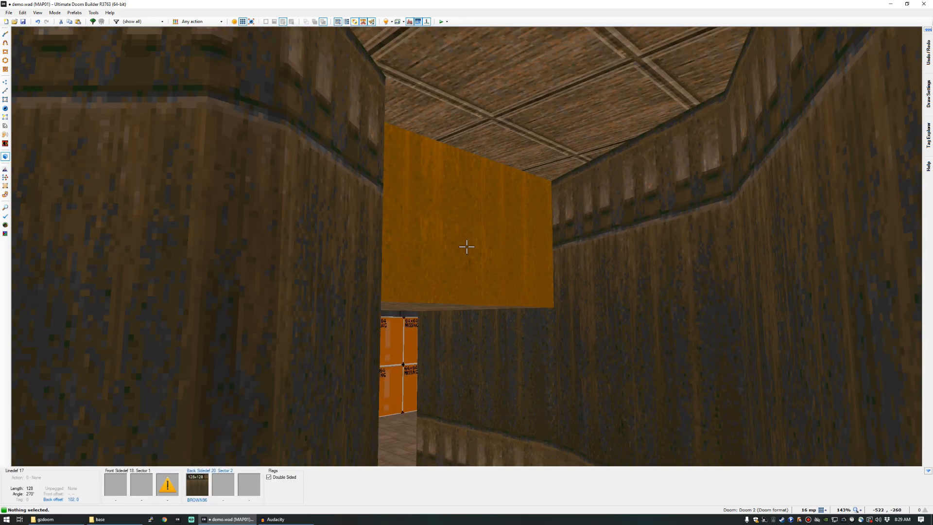
{"action": "right_click", "coordinate": [466, 247]}
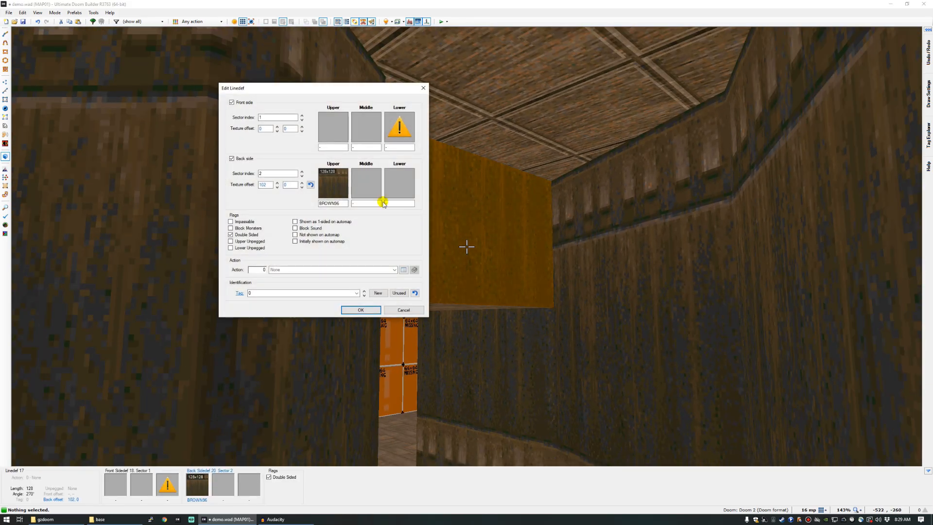
{"action": "left_click", "coordinate": [249, 241]}
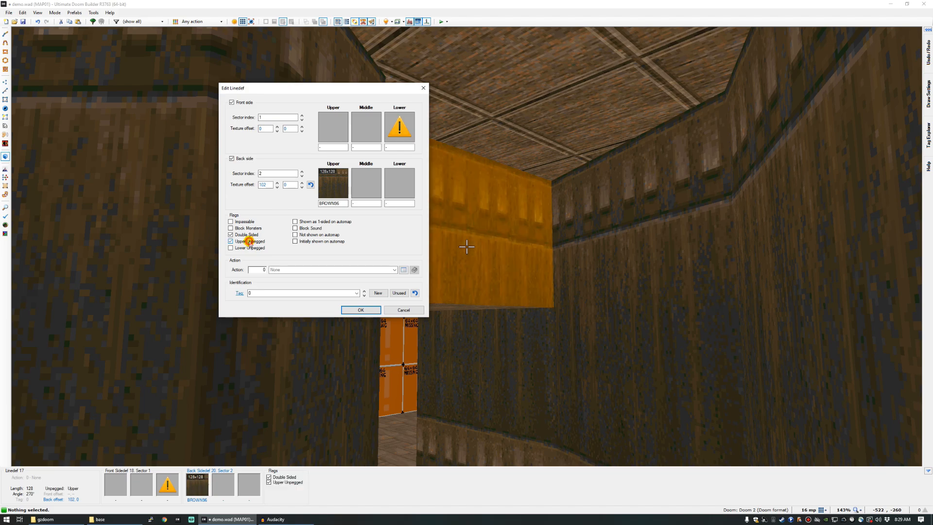
{"action": "left_click_drag", "start_coordinate": [319, 89], "coordinate": [277, 98]}
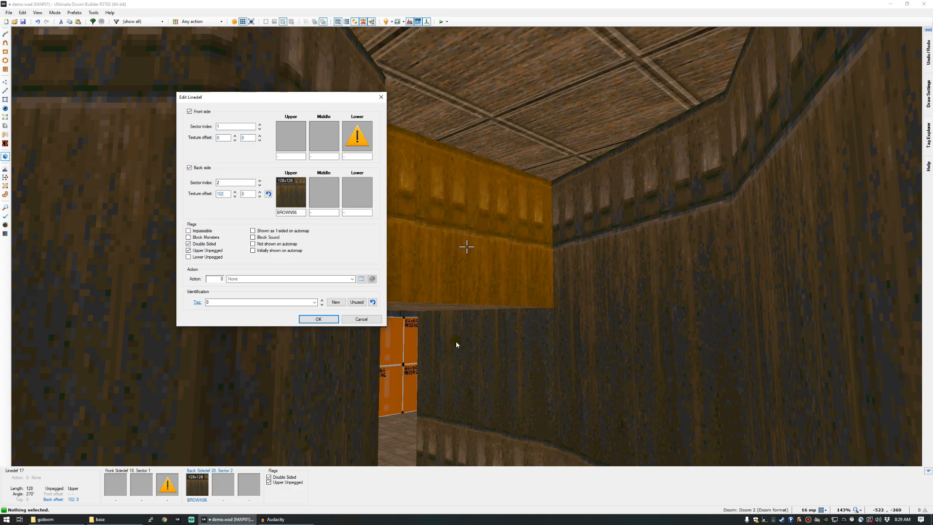
{"action": "left_click", "coordinate": [322, 319]}
Apply the STEP6 texture to the four missing step risers along the stair corridor and clear the selection.
{"action": "key", "text": "w"}
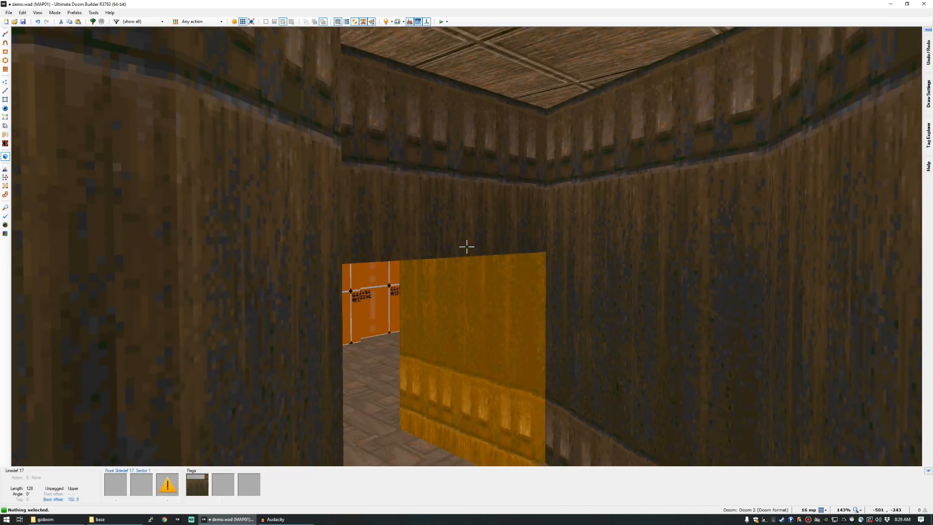
{"action": "key", "text": "w"}
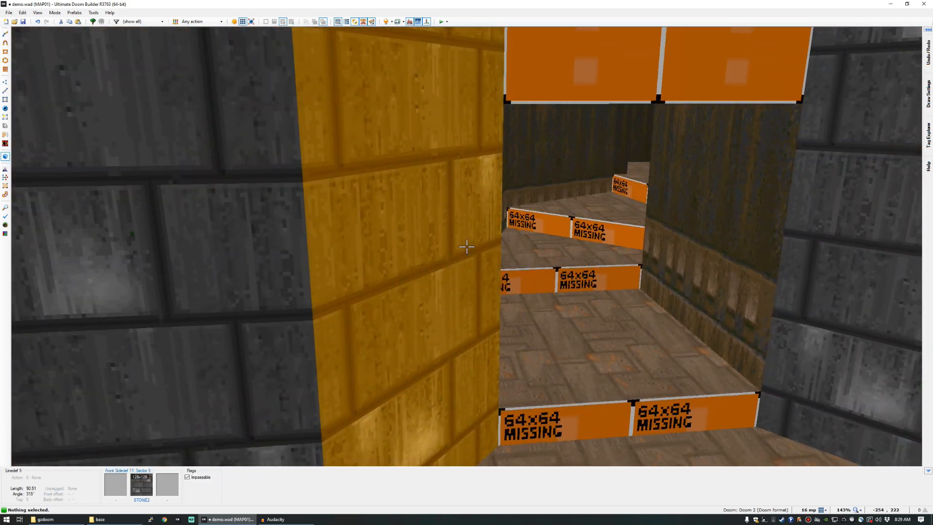
{"action": "left_click", "coordinate": [467, 246]}
{"action": "left_click", "coordinate": [467, 247]}
{"action": "key", "text": "w"}
{"action": "left_click", "coordinate": [467, 247]}
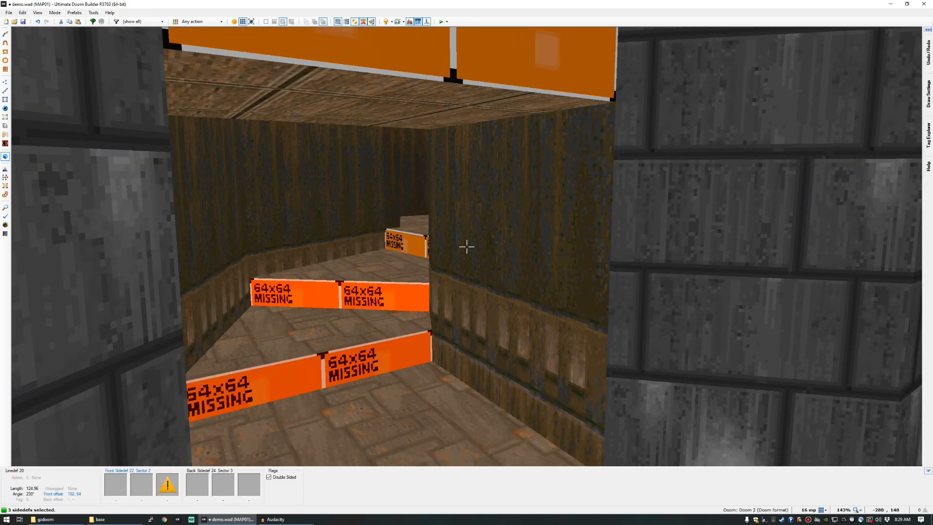
{"action": "key", "text": "w"}
{"action": "left_click", "coordinate": [467, 247]}
{"action": "right_click", "coordinate": [466, 247]}
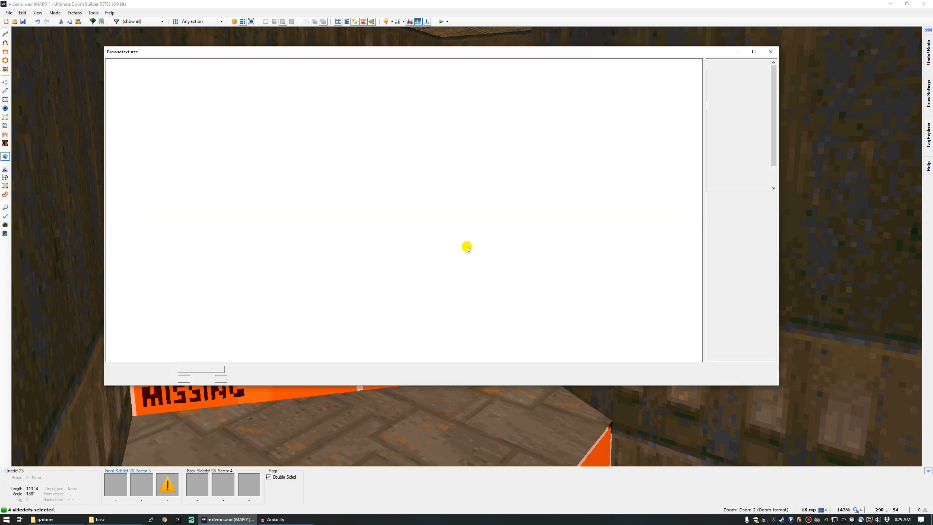
{"action": "type", "text": "STEP"}
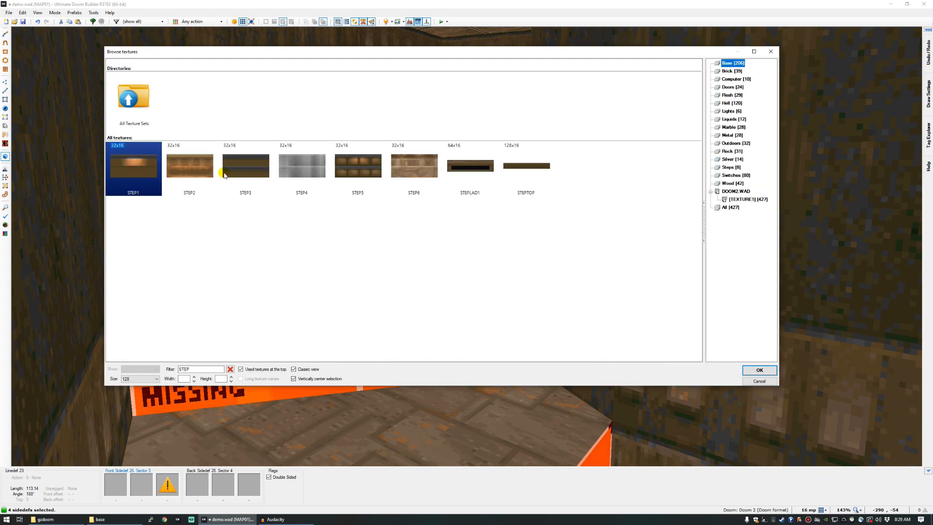
{"action": "double_click", "coordinate": [422, 171]}
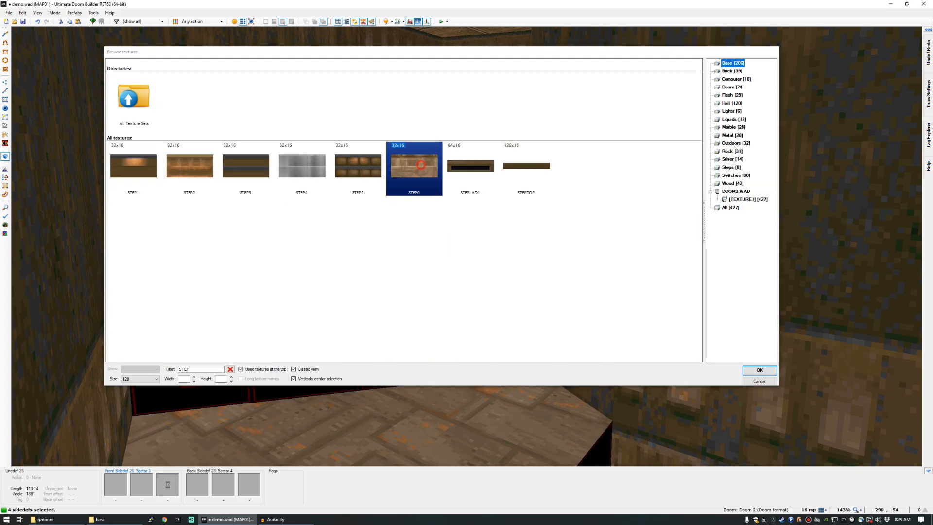
{"action": "key", "text": "c"}
Change the three connected corridor ceilings to the CEIL5_1 flat.
{"action": "key", "text": "s"}
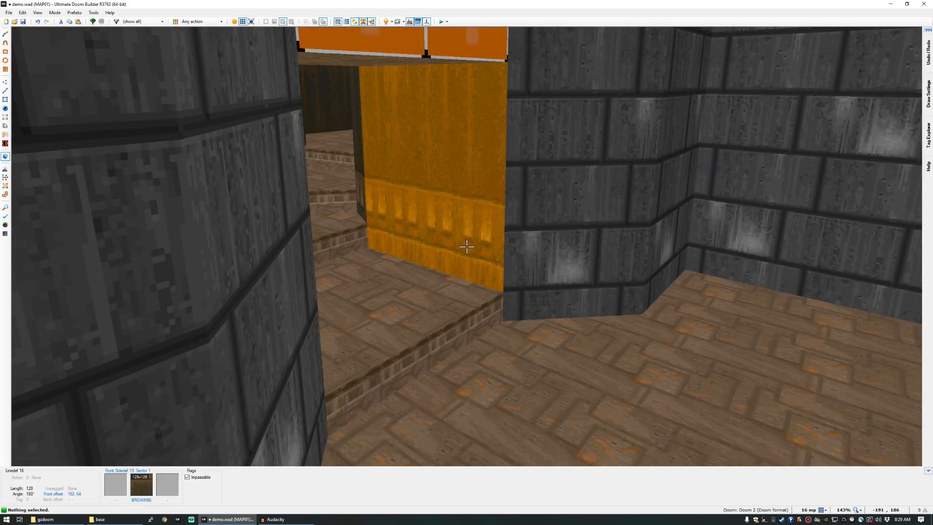
{"action": "key", "text": "w"}
{"action": "key", "text": "w"}
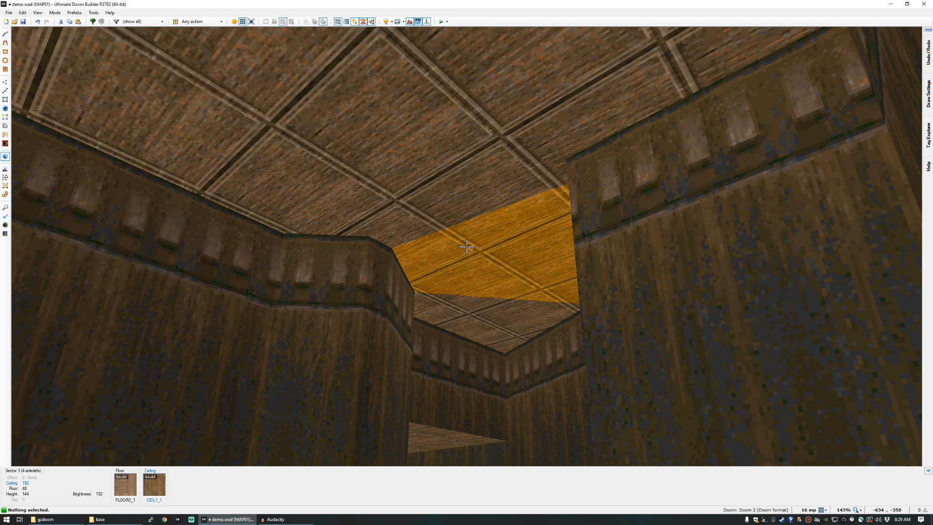
{"action": "left_click", "coordinate": [466, 246], "text": "shift"}
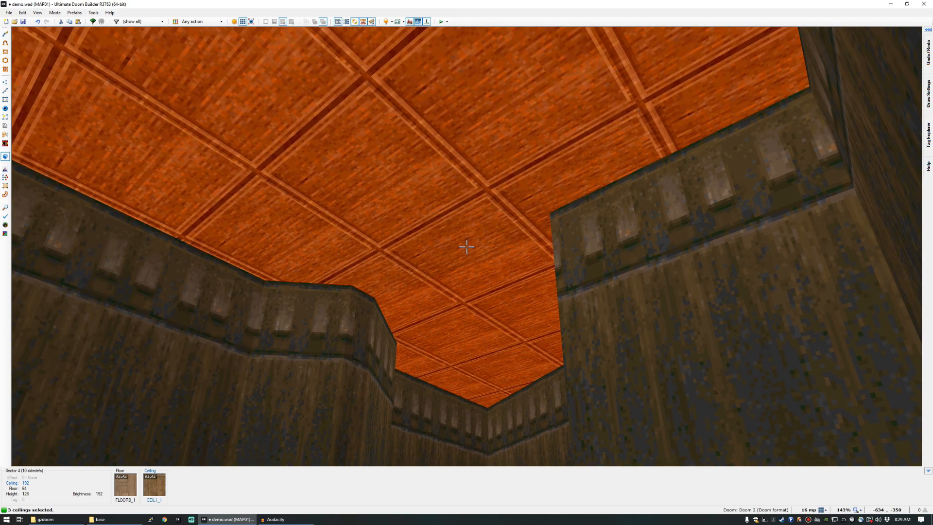
{"action": "middle_click", "coordinate": [466, 246]}
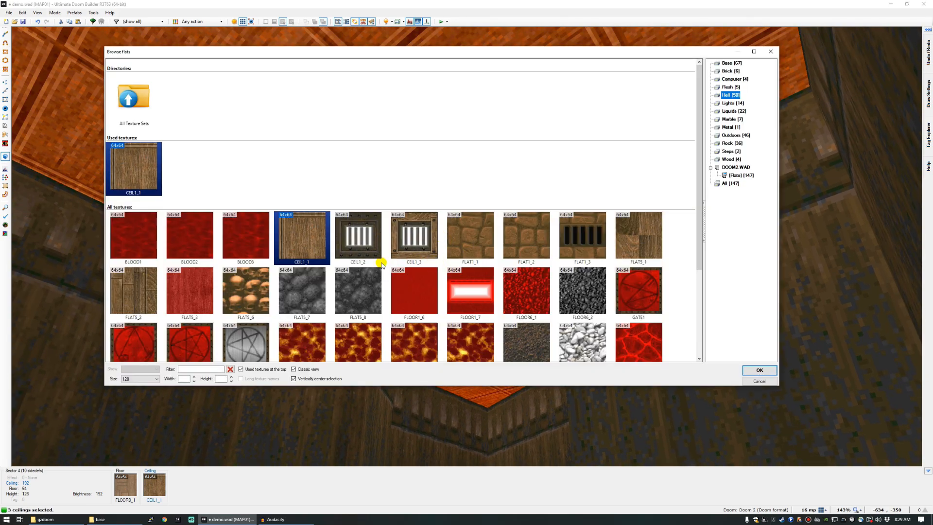
{"action": "scroll", "coordinate": [338, 290], "scroll_direction": "down", "scroll_amount": 2}
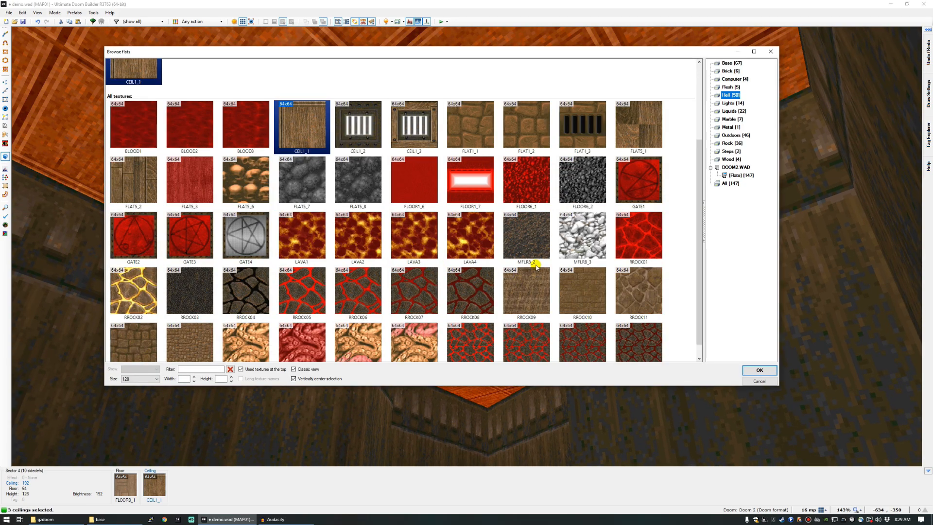
{"action": "left_click", "coordinate": [730, 63]}
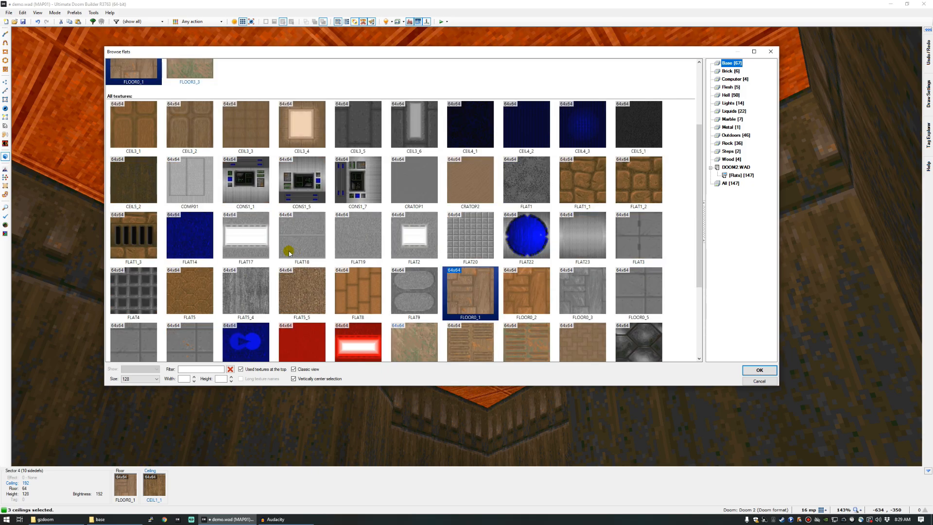
{"action": "double_click", "coordinate": [630, 134]}
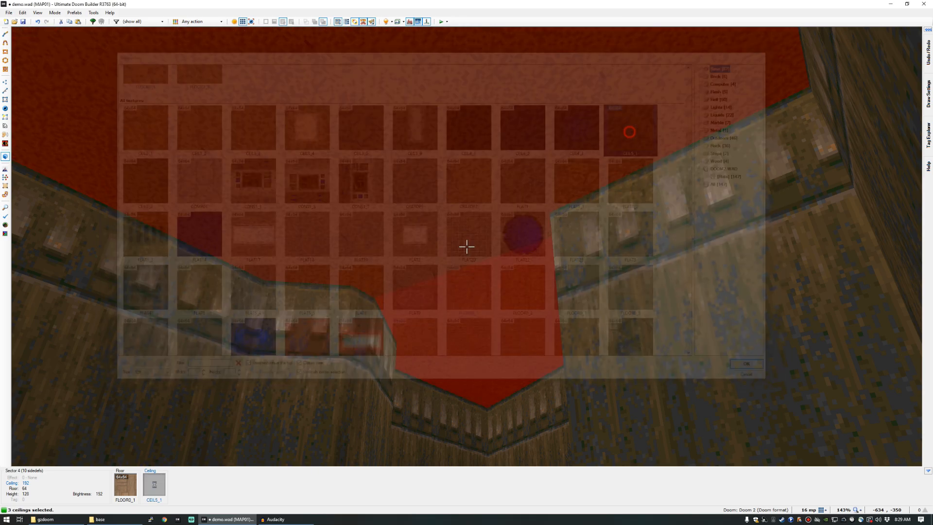
{"action": "key", "text": "e"}
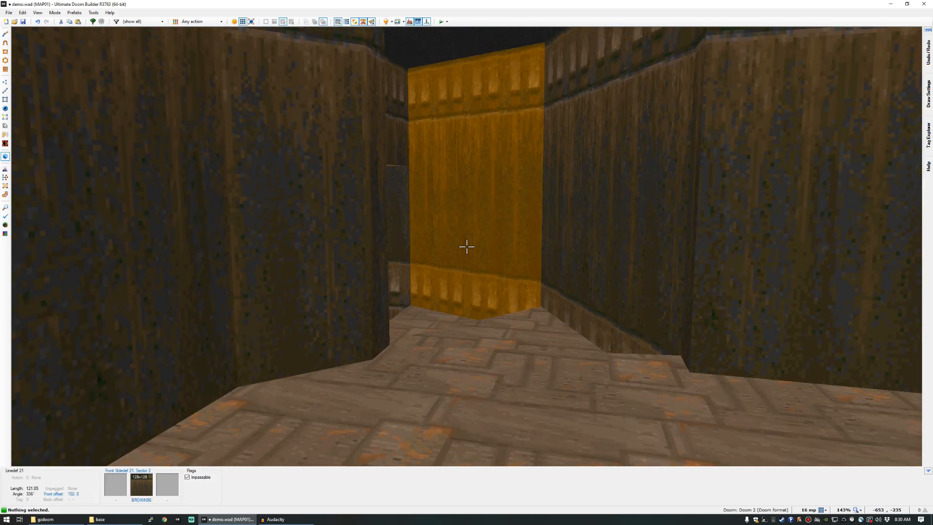
Apply the BROWNPIP texture to the raised block's three outer sides, leaving the recess faces untextured.
{"action": "key", "text": "e"}
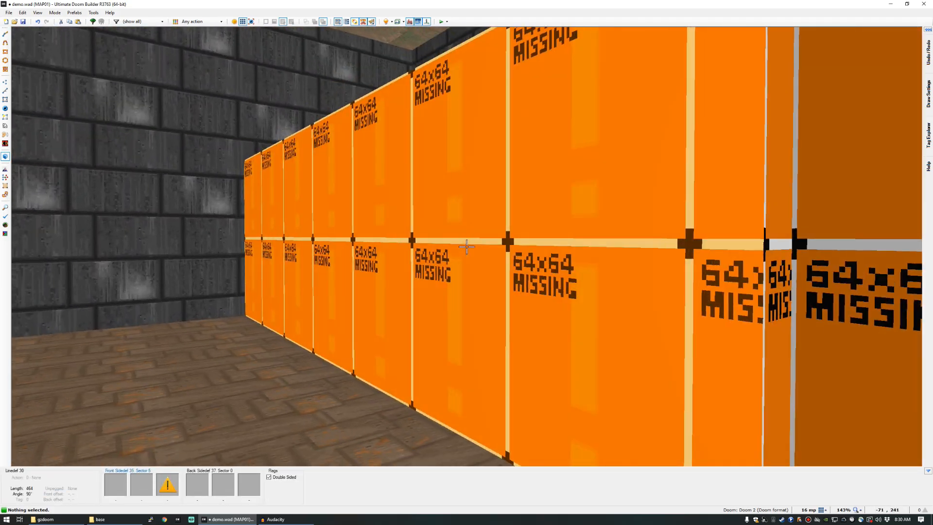
{"action": "key", "text": "d"}
{"action": "left_click", "coordinate": [466, 247]}
{"action": "left_click", "coordinate": [467, 247]}
{"action": "key", "text": "s"}
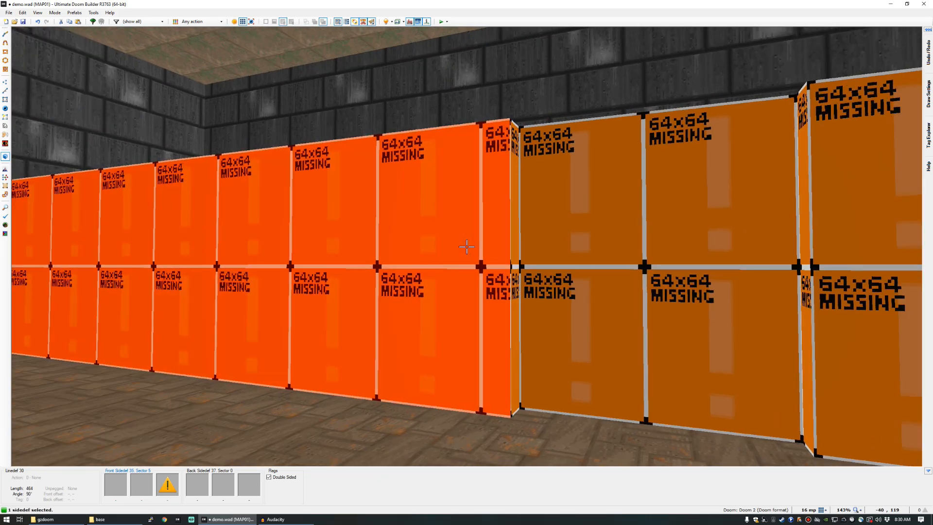
{"action": "key", "text": "f"}
{"action": "left_click", "coordinate": [466, 247]}
{"action": "left_click", "coordinate": [467, 247]}
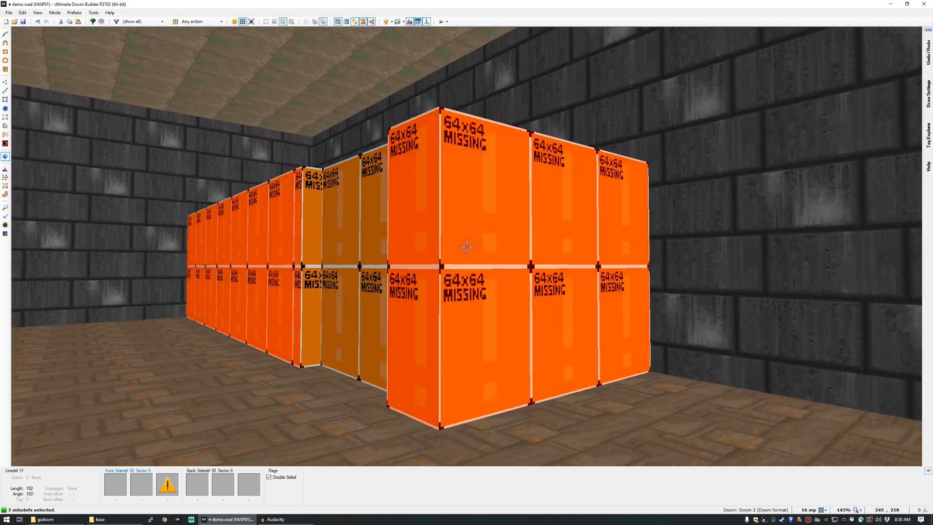
{"action": "middle_click", "coordinate": [466, 247]}
{"action": "type", "text": "PIP"}
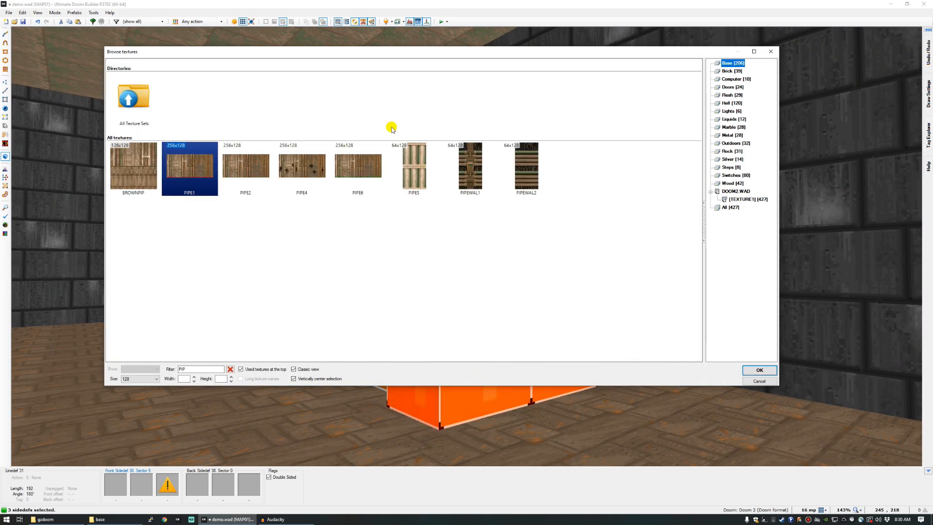
{"action": "double_click", "coordinate": [138, 172]}
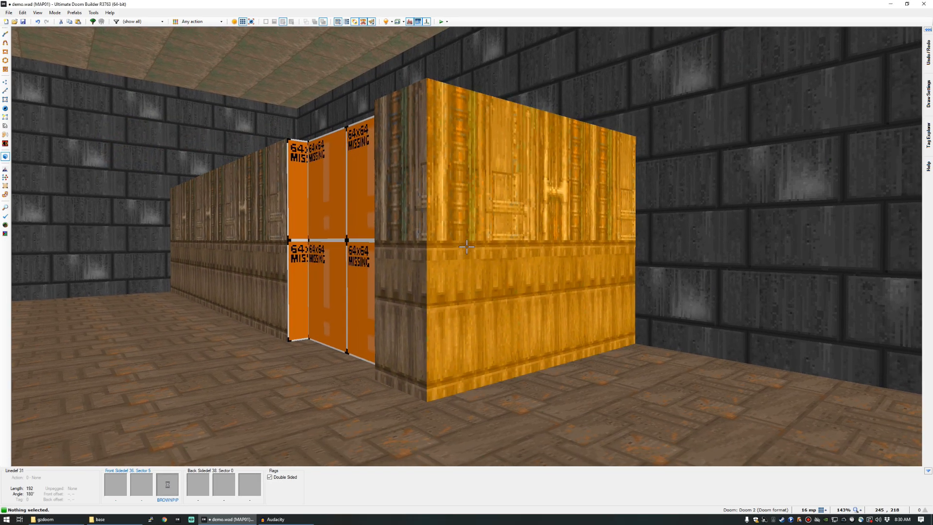
Shift the BROWNPIP texture on the block's three outer sides to a vertical offset of 89 and clear the selection.
{"action": "left_click", "coordinate": [466, 247]}
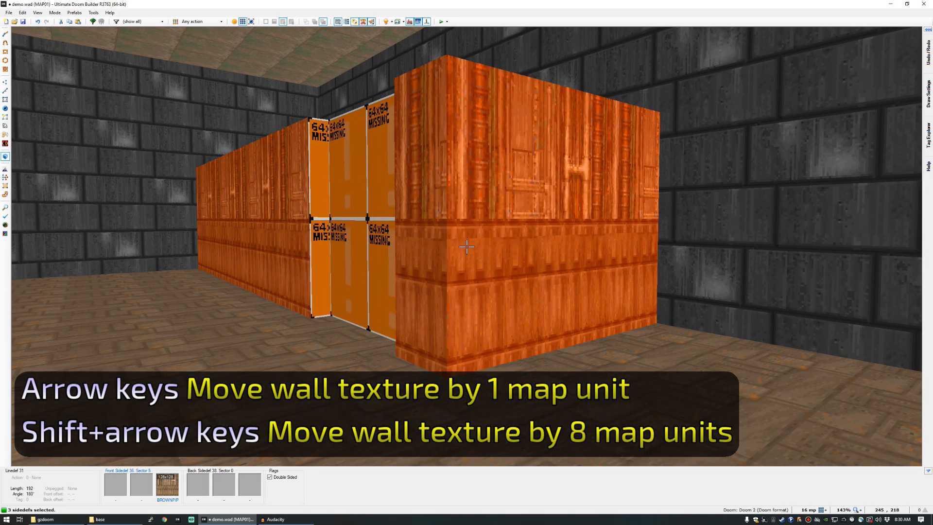
{"action": "key", "text": "shift+Up"}
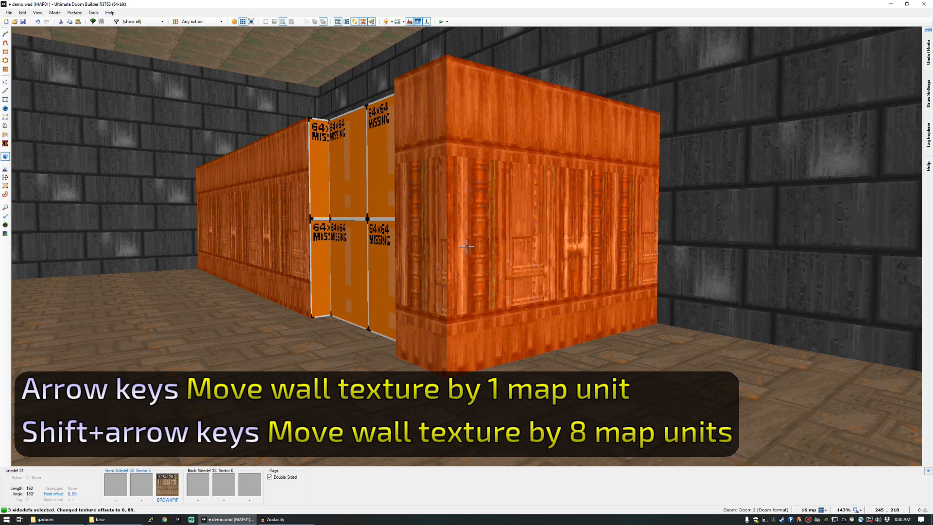
{"action": "key", "text": "c"}
Examine how the BROWNPIP texture lines up around the raised block's corner and along its sides.
{"action": "key", "text": "d"}
{"action": "key", "text": "e"}
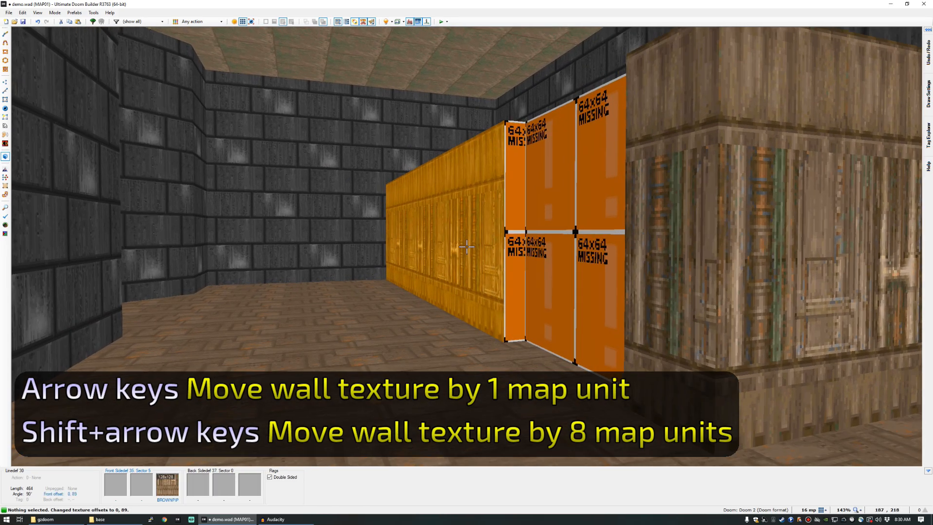
{"action": "key", "text": "d"}
{"action": "key", "text": "e"}
{"action": "key", "text": "d"}
{"action": "left_click", "coordinate": [466, 247]}
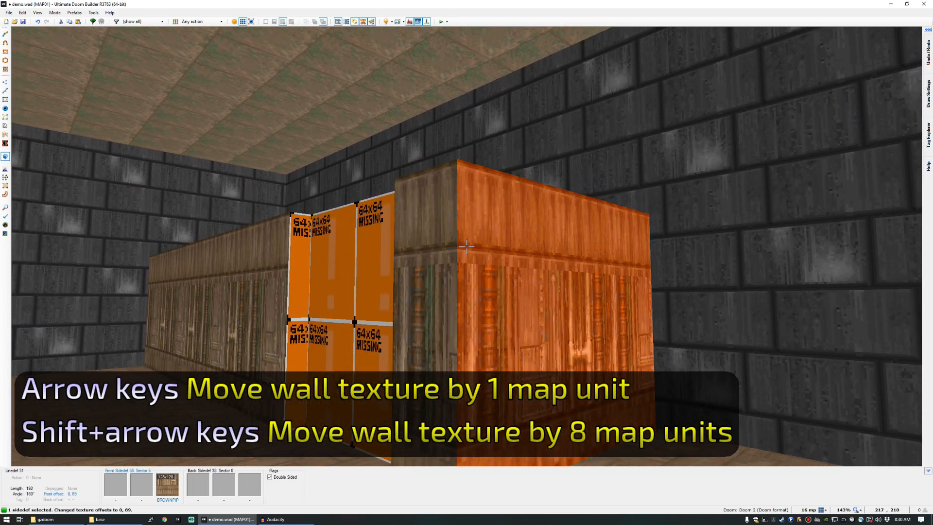
{"action": "key", "text": "Up"}
{"action": "key", "text": "c"}
{"action": "key", "text": "d"}
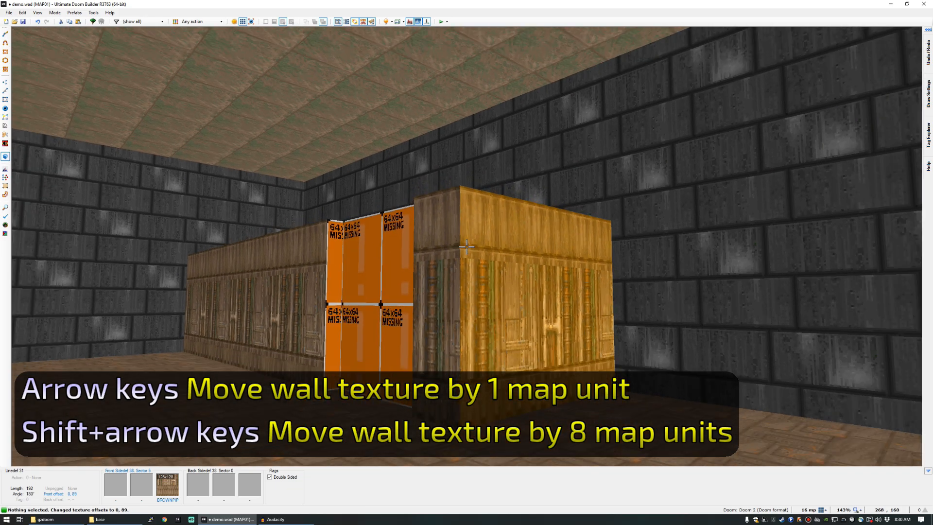
{"action": "key", "text": "e"}
{"action": "key", "text": "f"}
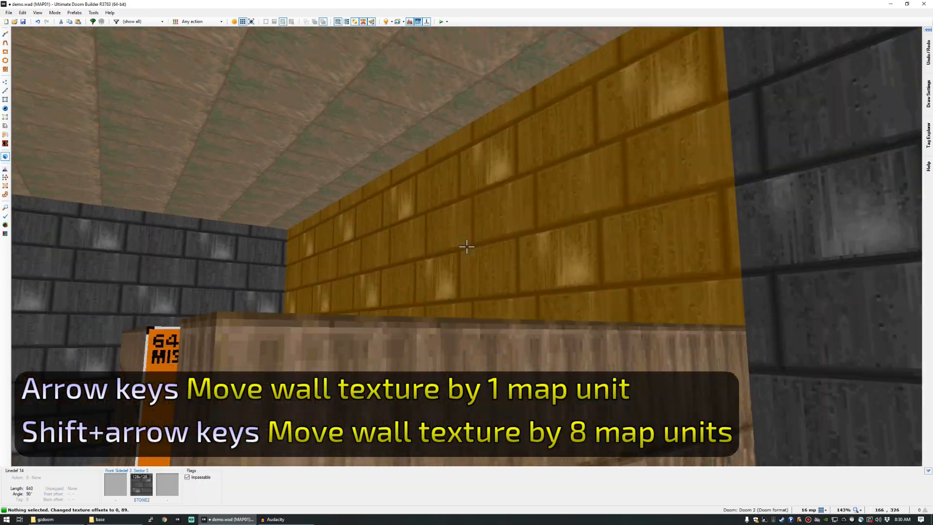
{"action": "key", "text": "d"}
{"action": "key", "text": "s"}
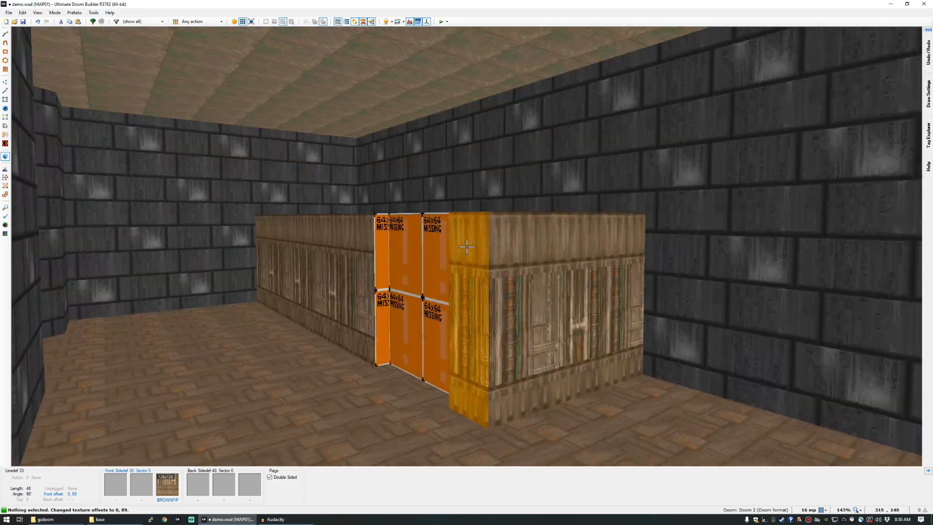
Deepen the block's recess on an 8-unit grid by moving its two inner vertices back to y 376.
{"action": "key", "text": "e"}
{"action": "key", "text": "e"}
{"action": "key", "text": "e"}
{"action": "key", "text": "d"}
{"action": "key", "text": "e"}
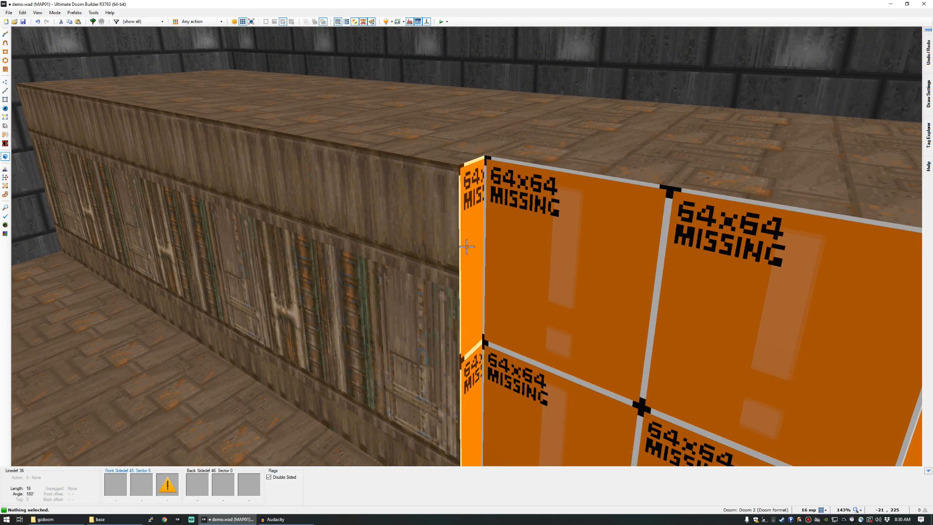
{"action": "key", "text": "w"}
{"action": "scroll", "coordinate": [467, 249], "scroll_direction": "down", "scroll_amount": 5}
{"action": "scroll", "coordinate": [447, 290], "scroll_direction": "up", "scroll_amount": 10}
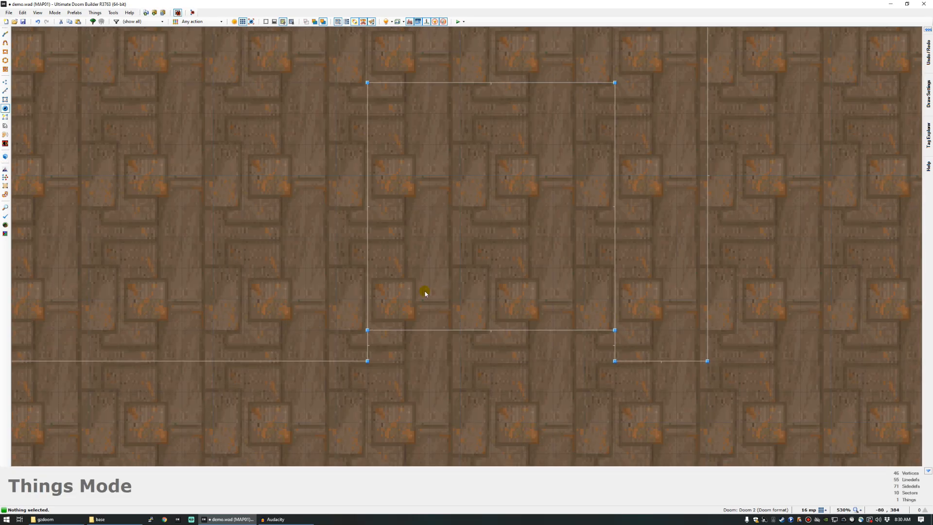
{"action": "key", "text": "v"}
{"action": "left_click_drag", "start_coordinate": [585, 324], "coordinate": [615, 320]}
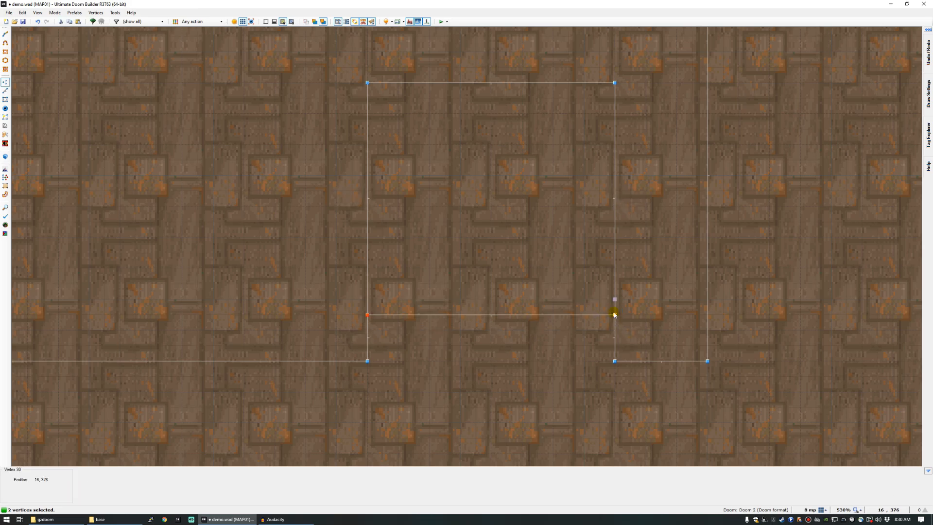
Apply the SUPPORT3 texture to the two narrow side walls of the block's recess.
{"action": "key", "text": "q"}
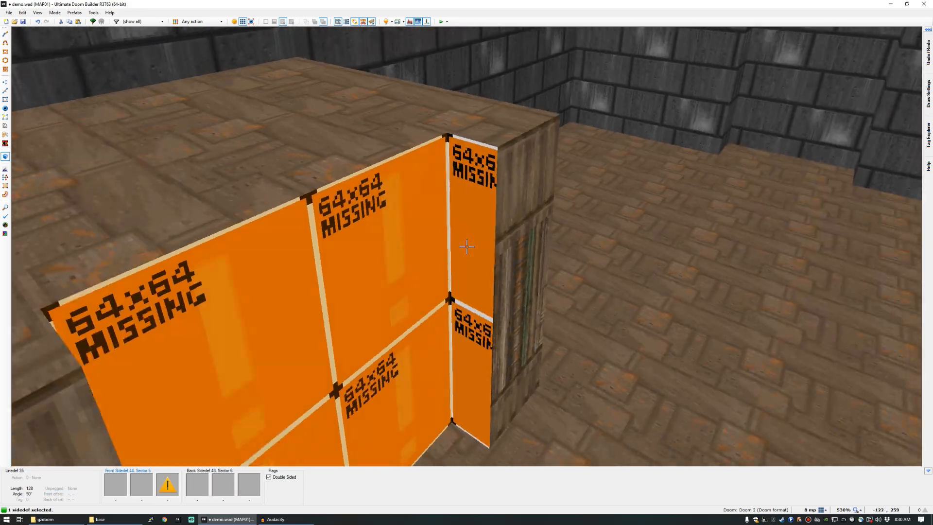
{"action": "left_click", "coordinate": [467, 247]}
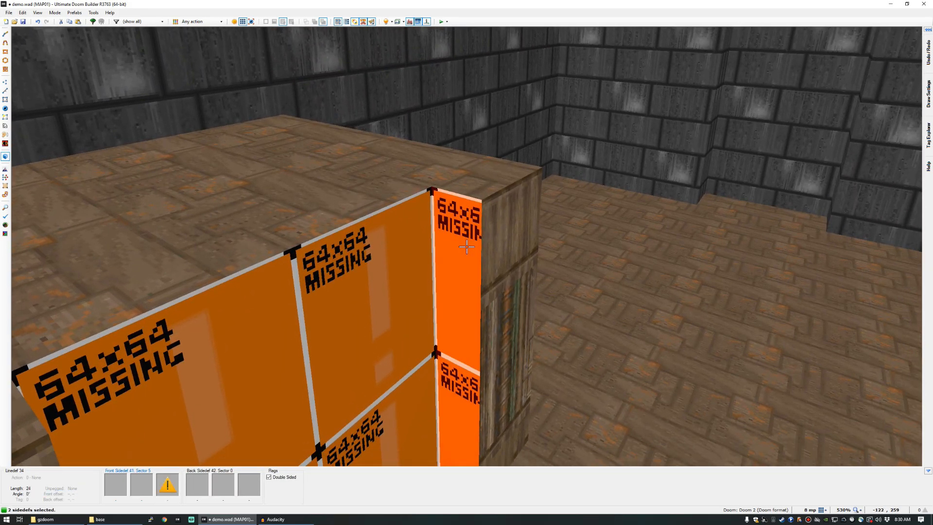
{"action": "type", "text": "SUPP"}
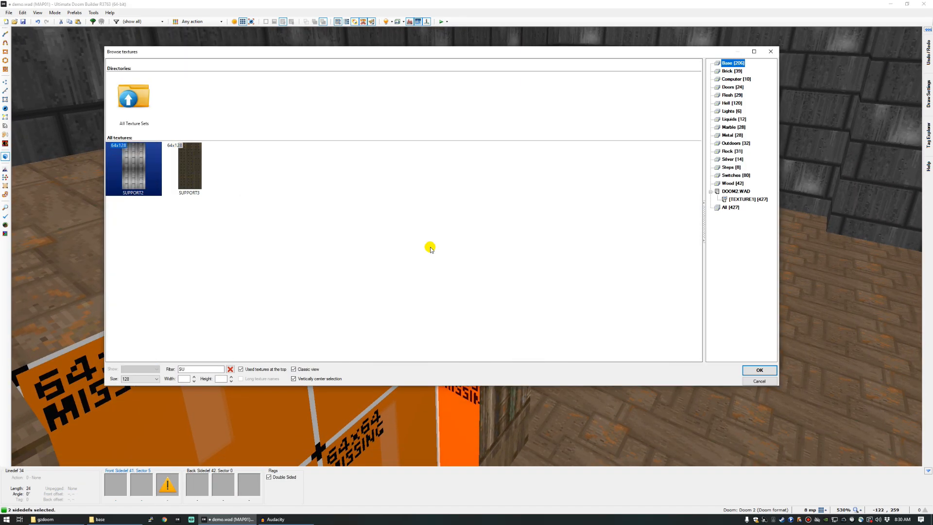
{"action": "double_click", "coordinate": [186, 165]}
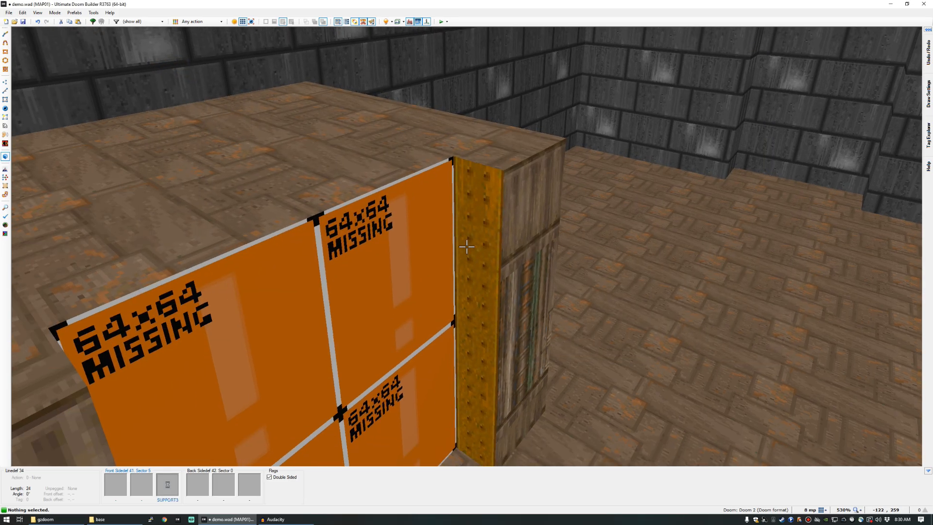
{"action": "key", "text": "f"}
{"action": "key", "text": "s"}
{"action": "key", "text": "e"}
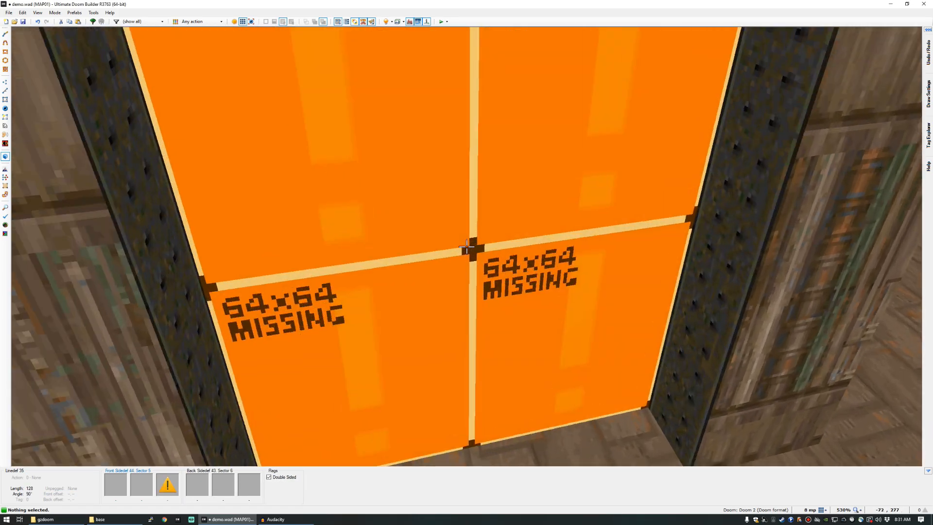
{"action": "key", "text": "s"}
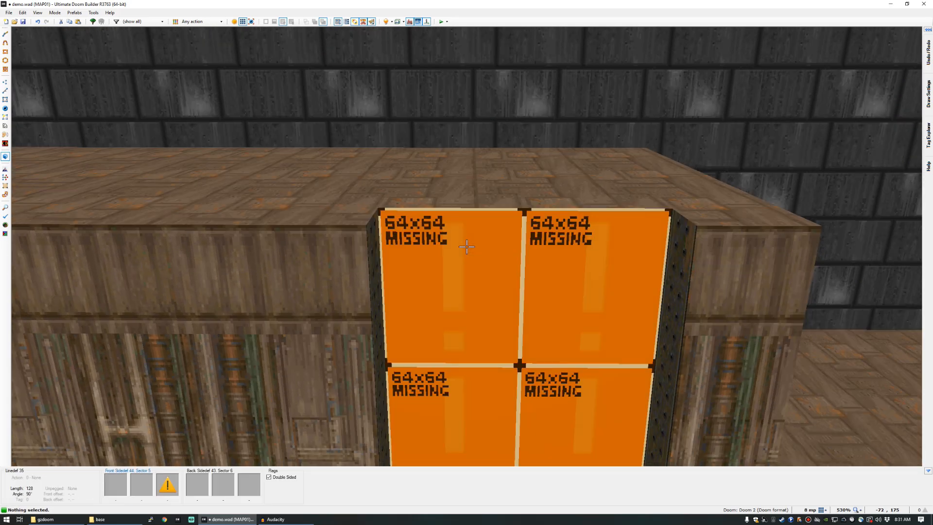
Apply the PLAT1 texture to the missing back wall of the block's recess.
{"action": "left_click", "coordinate": [466, 247]}
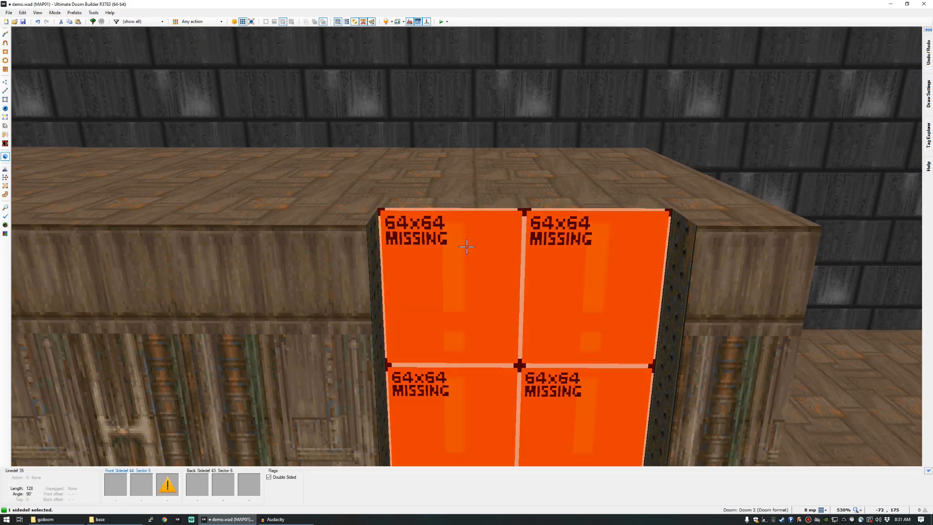
{"action": "key", "text": "t"}
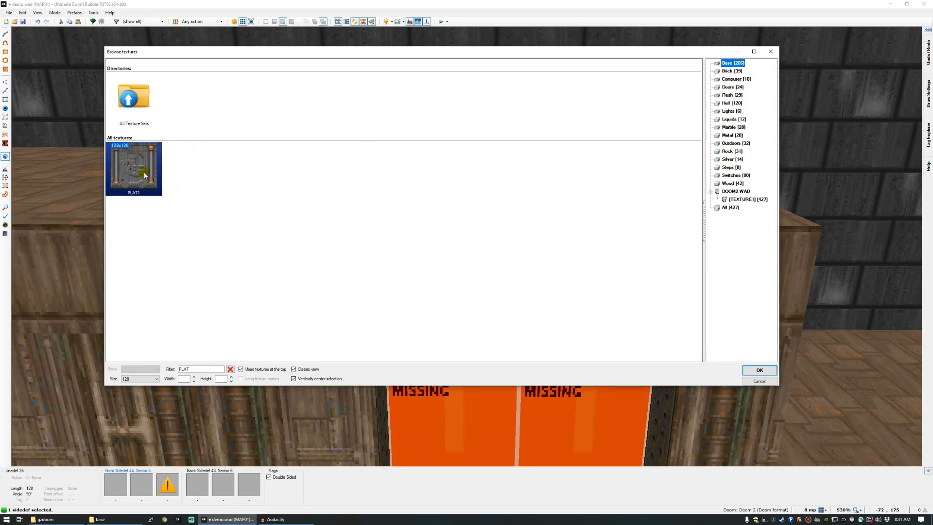
{"action": "double_click", "coordinate": [144, 175]}
{"action": "key", "text": "s"}
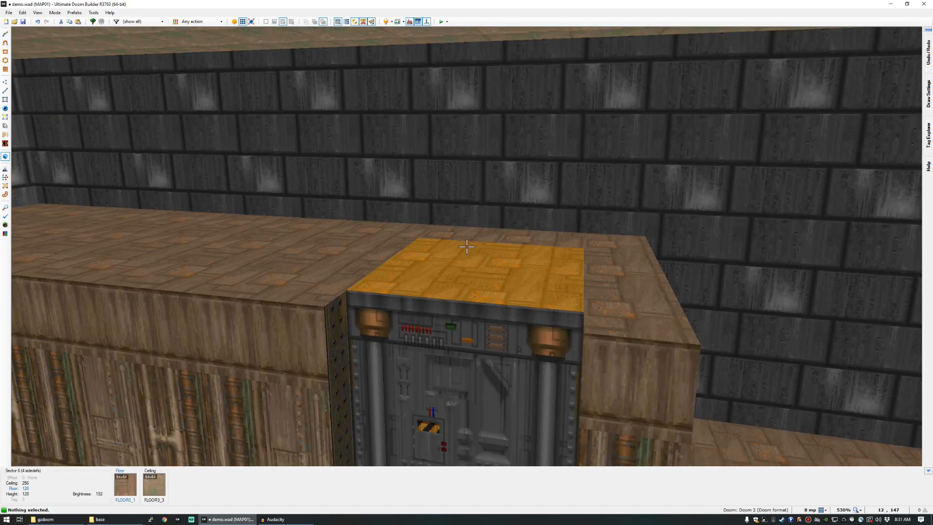
Apply the STEP1 flat to the top of the square sector behind the PLAT1 wall.
{"action": "left_click", "coordinate": [466, 247]}
{"action": "type", "text": "t"}
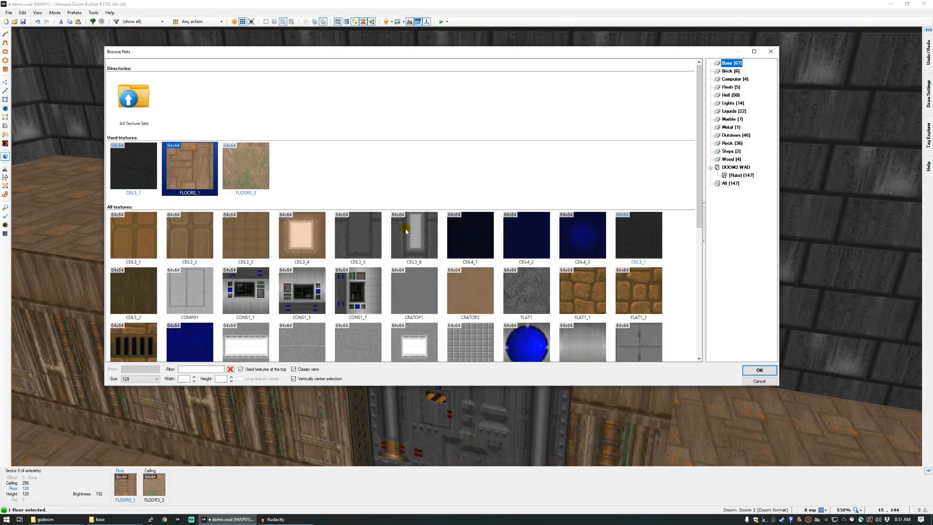
{"action": "type", "text": "STE"}
{"action": "double_click", "coordinate": [142, 173]}
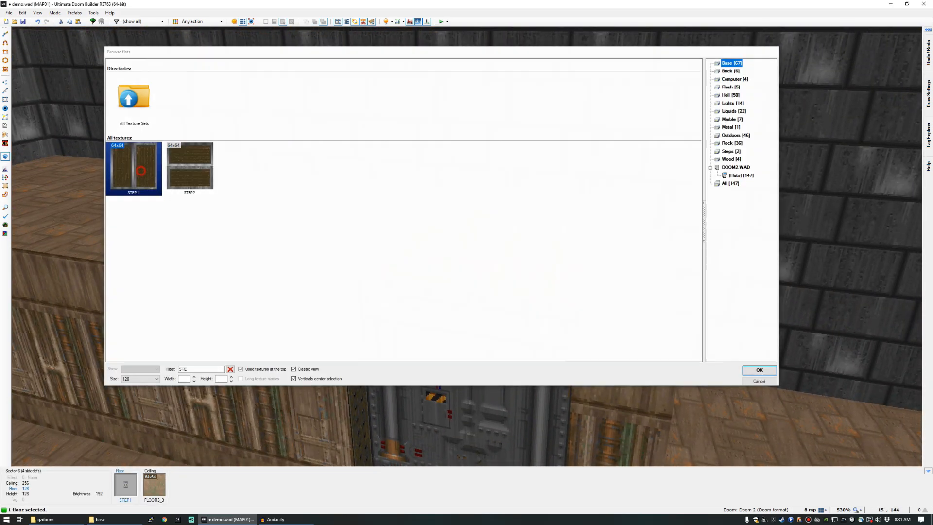
{"action": "key", "text": "f"}
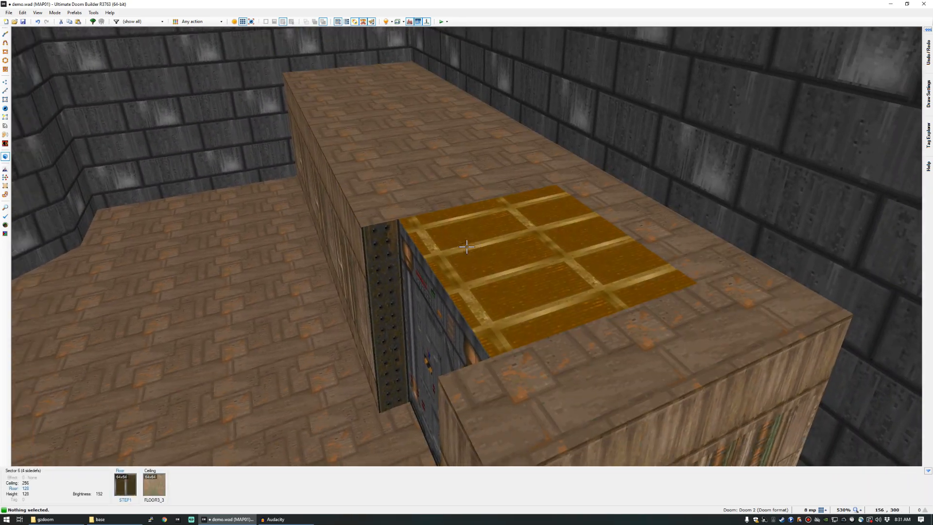
{"action": "key", "text": "f"}
{"action": "key", "text": "s"}
{"action": "key", "text": "s"}
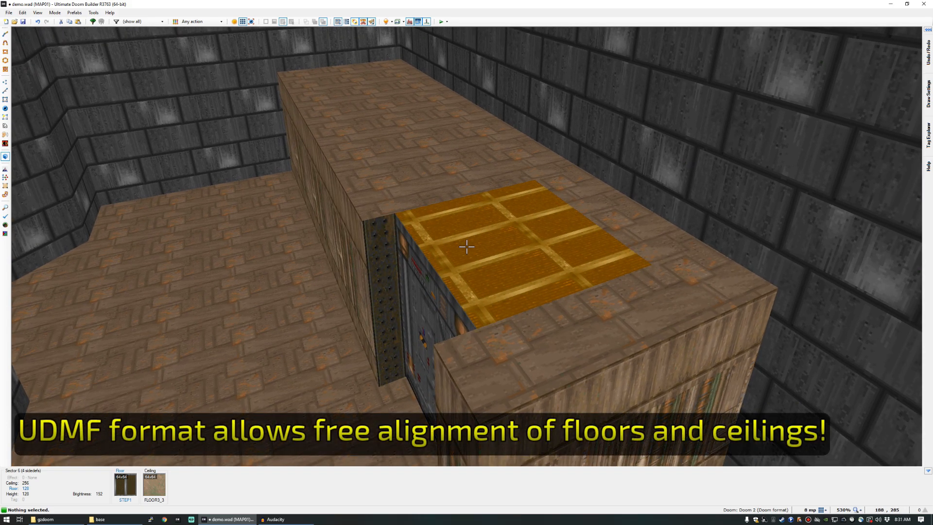
Move the raised block's vertices to line up the STEP1 tiles, and shift its front vertices 8 units south for a 128-unit-deep square.
{"action": "key", "text": "q"}
{"action": "scroll", "coordinate": [467, 246], "scroll_direction": "down", "scroll_amount": 7}
{"action": "scroll", "coordinate": [314, 144], "scroll_direction": "up", "scroll_amount": 2}
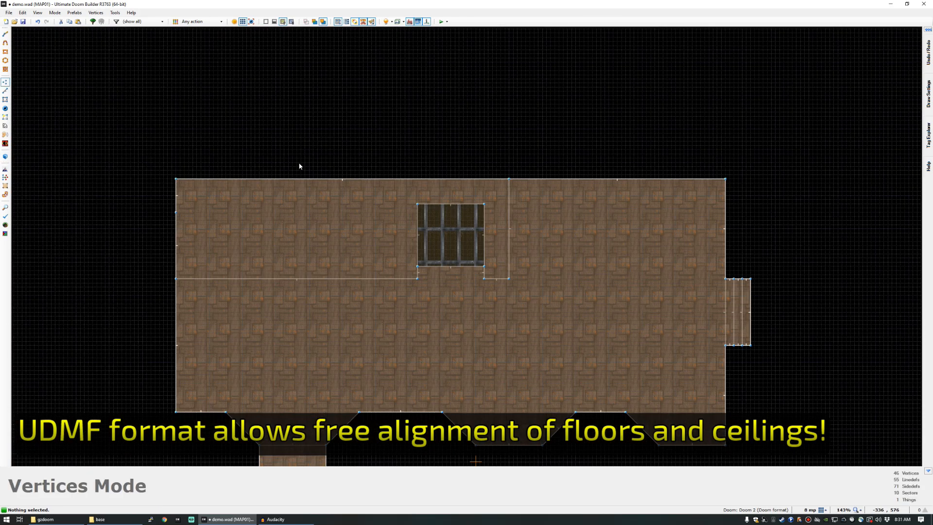
{"action": "left_click_drag", "start_coordinate": [145, 155], "coordinate": [571, 302]}
{"action": "scroll", "coordinate": [491, 286], "scroll_direction": "up", "scroll_amount": 3}
{"action": "left_click_drag", "start_coordinate": [521, 274], "coordinate": [541, 265]}
{"action": "left_click", "coordinate": [520, 257]}
{"action": "scroll", "coordinate": [378, 238], "scroll_direction": "down", "scroll_amount": 2}
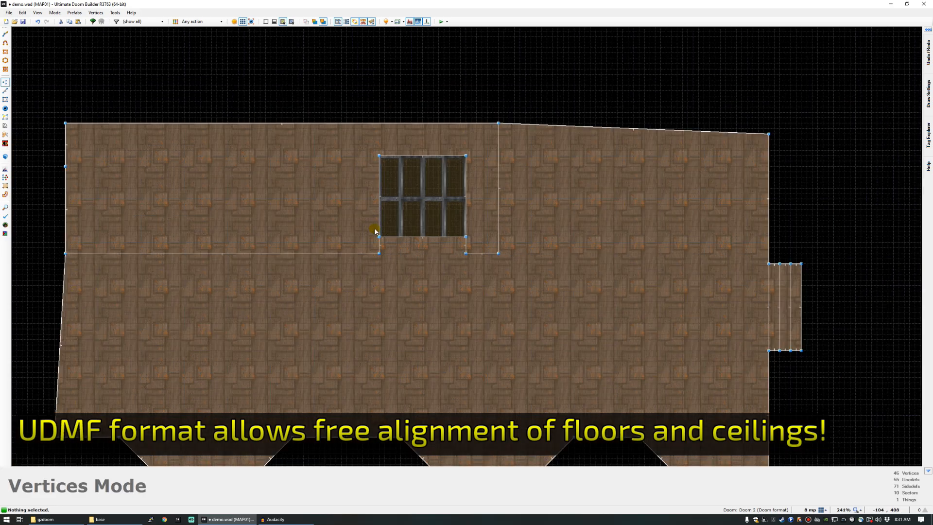
{"action": "left_click_drag", "start_coordinate": [46, 226], "coordinate": [512, 269]}
{"action": "left_click", "coordinate": [307, 269]}
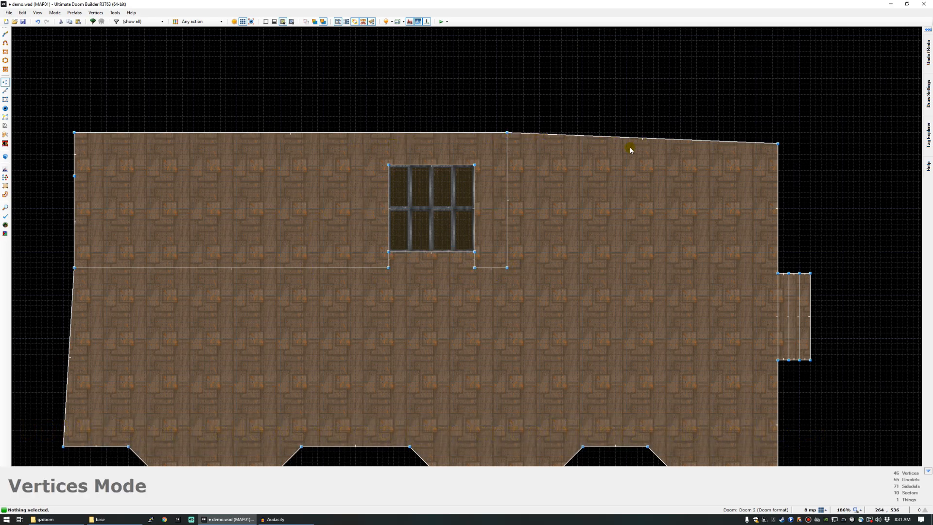
Slant the room's outer walls by moving its southwest corner about 40 units east and its northeast corner about 64 units south.
{"action": "scroll", "coordinate": [497, 162], "scroll_direction": "down", "scroll_amount": 3}
{"action": "scroll", "coordinate": [234, 275], "scroll_direction": "up", "scroll_amount": 3}
{"action": "left_click_drag", "start_coordinate": [244, 368], "coordinate": [267, 371]}
{"action": "scroll", "coordinate": [306, 322], "scroll_direction": "down", "scroll_amount": 2}
{"action": "scroll", "coordinate": [402, 271], "scroll_direction": "up", "scroll_amount": 1}
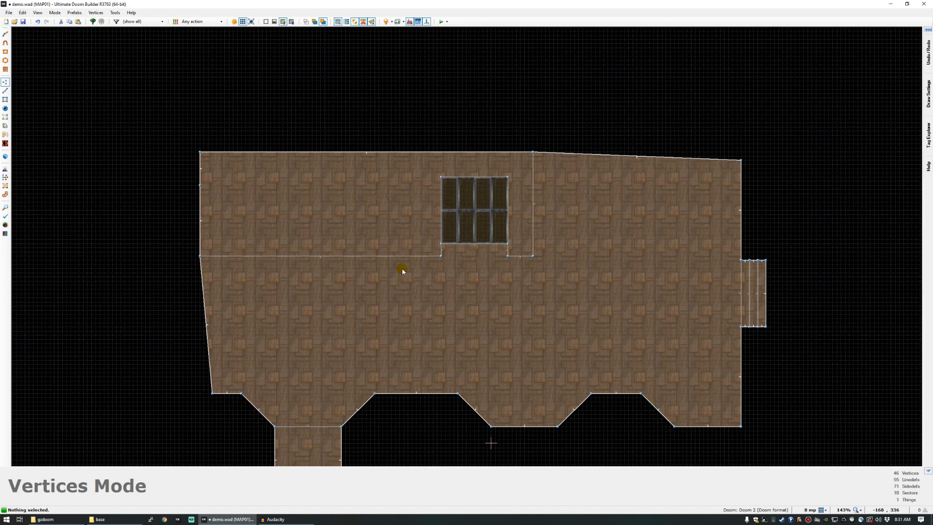
{"action": "scroll", "coordinate": [431, 267], "scroll_direction": "down", "scroll_amount": 1}
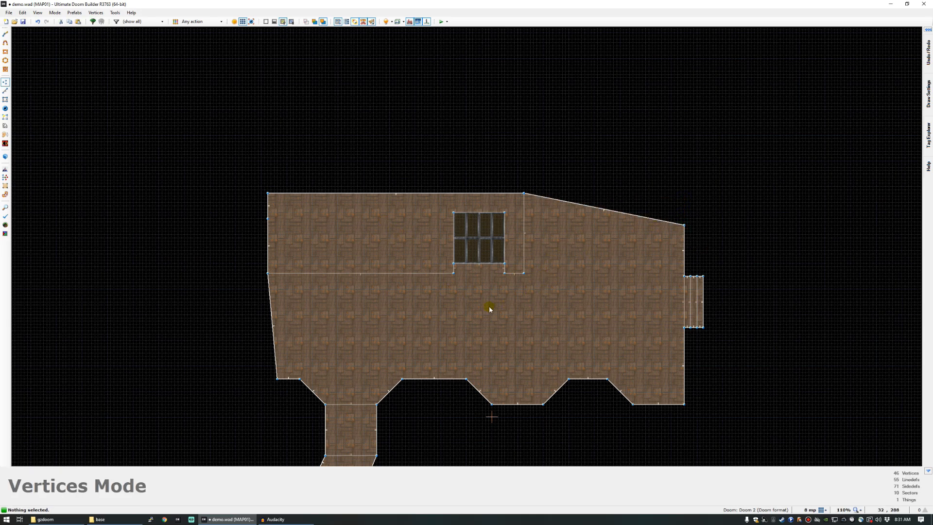
Copy the STONE2 texture from the adjacent wall onto the missing upper wall above the corridor entrance.
{"action": "key", "text": "q"}
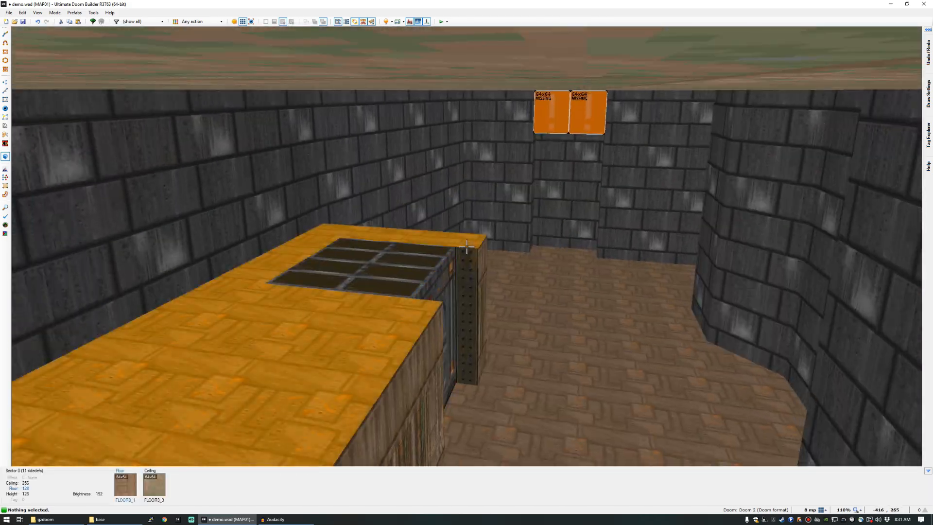
{"action": "key", "text": "w"}
{"action": "key", "text": "d"}
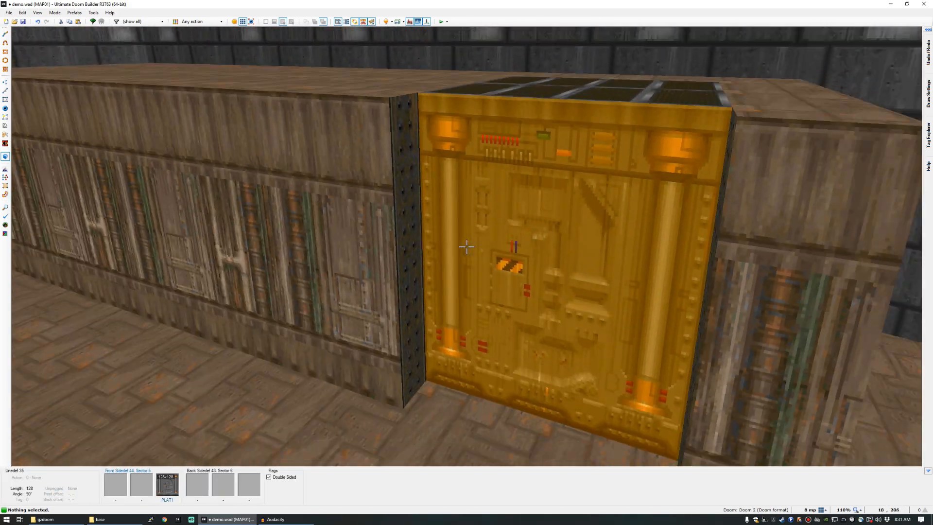
{"action": "key", "text": "s"}
{"action": "key", "text": "w"}
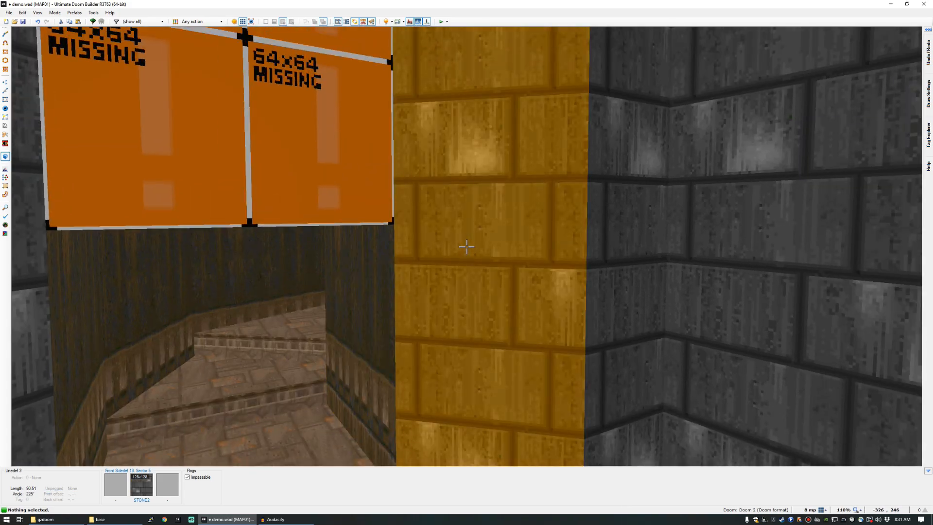
{"action": "key", "text": "ctrl+c"}
{"action": "key", "text": "s"}
{"action": "key", "text": "ctrl+v"}
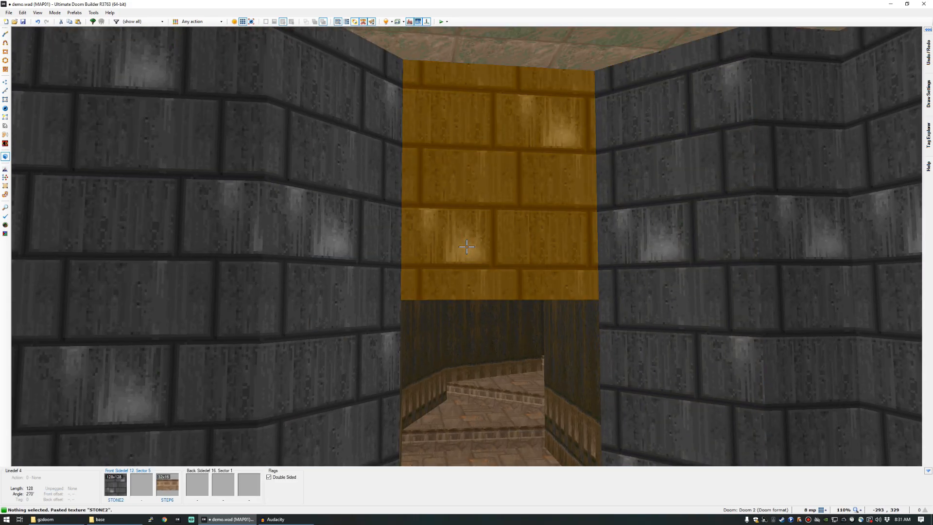
Add a vertex to each corridor side wall 24 units in from the large room's entrance.
{"action": "key", "text": "w"}
{"action": "key", "text": "d"}
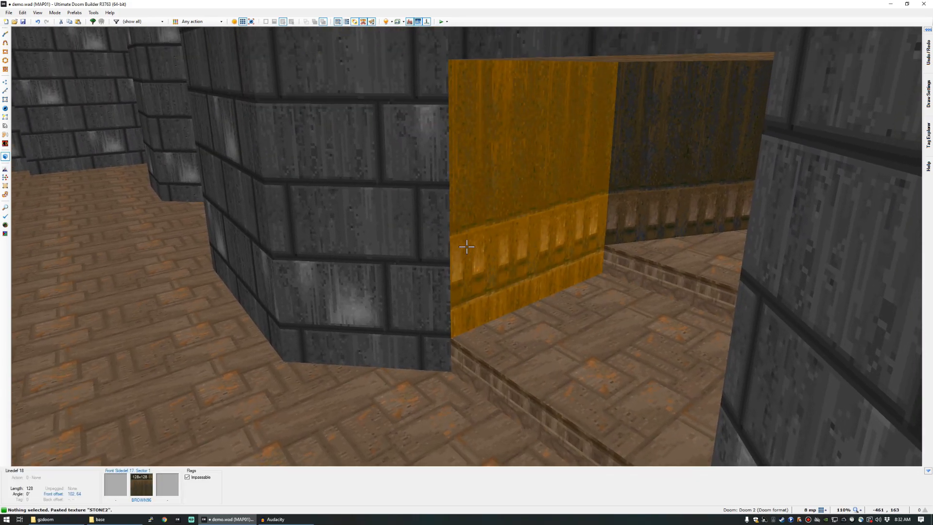
{"action": "key", "text": "w"}
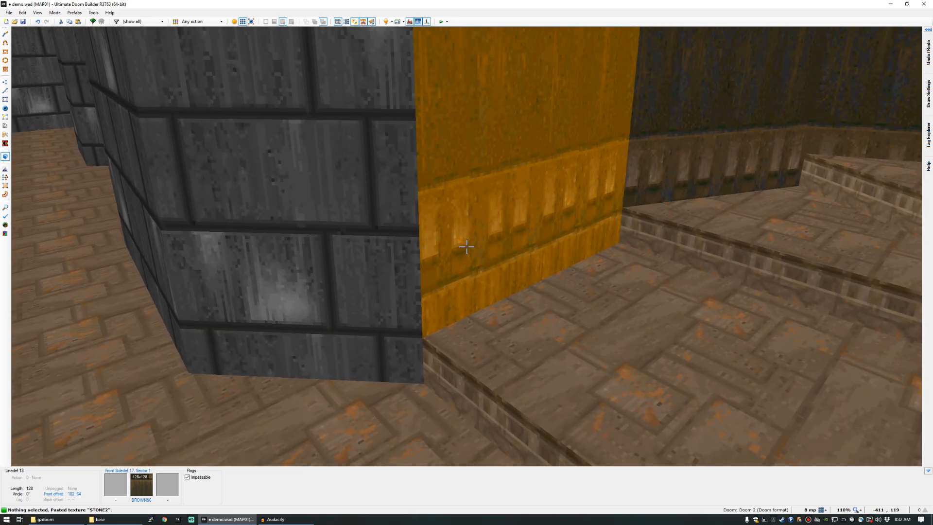
{"action": "key", "text": "s"}
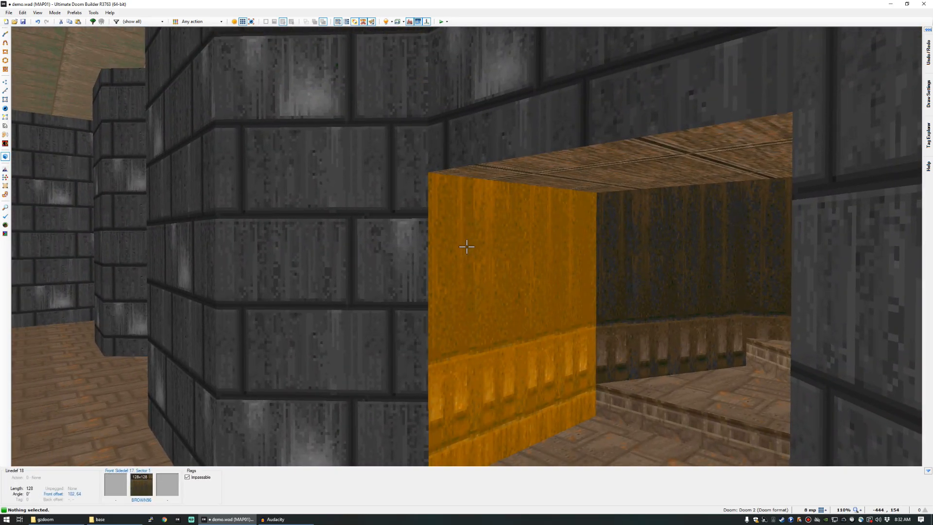
{"action": "key", "text": "a"}
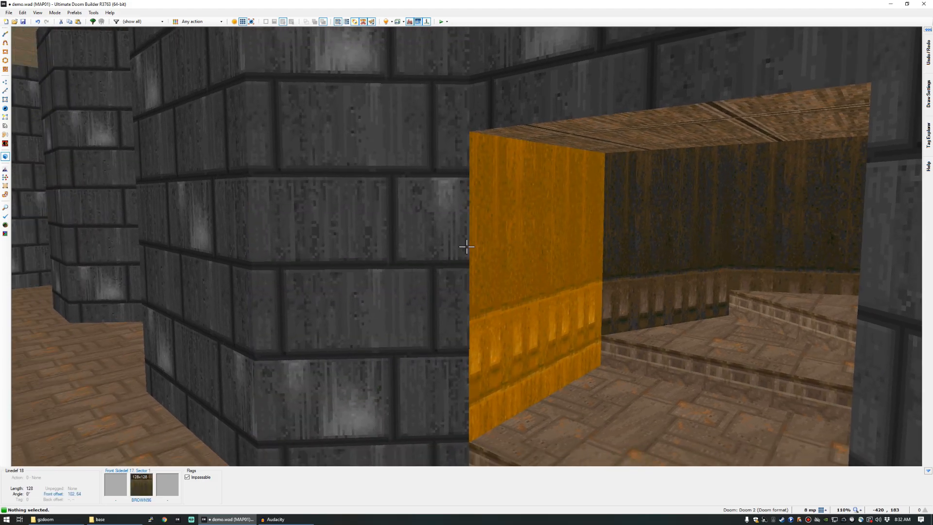
{"action": "key", "text": "q"}
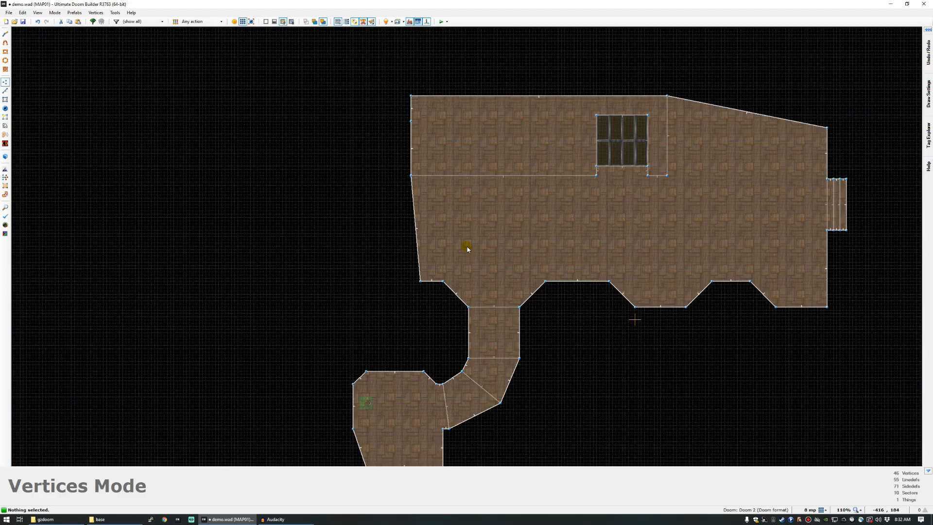
{"action": "scroll", "coordinate": [469, 280], "scroll_direction": "down", "scroll_amount": 3}
{"action": "scroll", "coordinate": [507, 297], "scroll_direction": "up", "scroll_amount": 10}
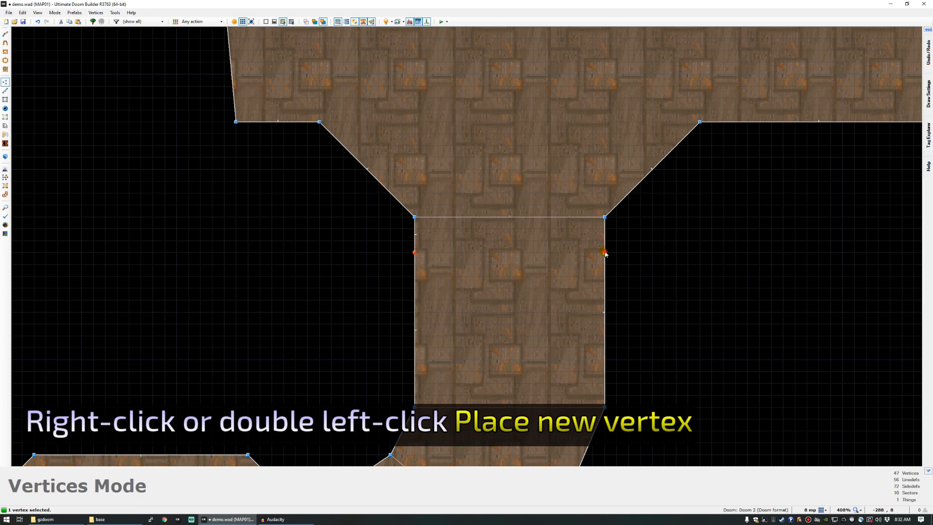
Apply the SUPPORT3 texture to both 24-unit wall strips at the corridor entrance.
{"action": "key", "text": "q"}
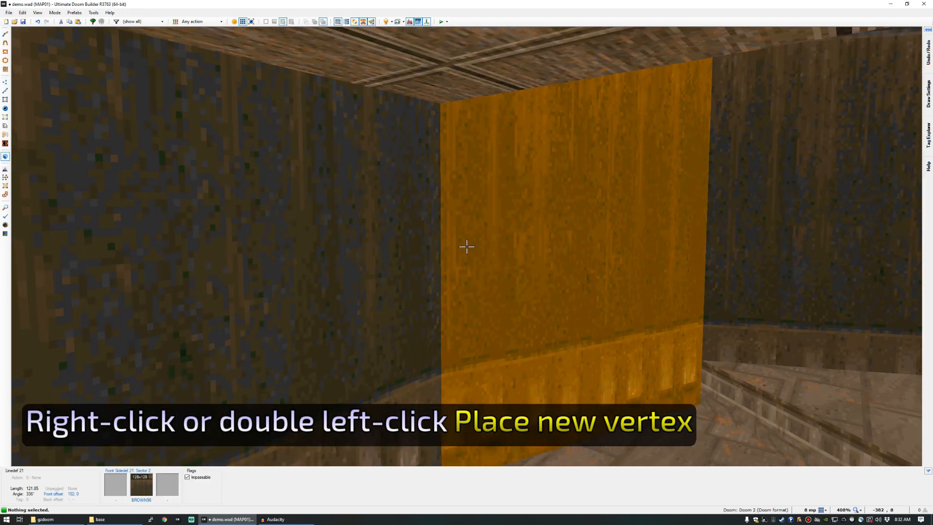
{"action": "key", "text": "d"}
{"action": "left_click", "coordinate": [466, 246]}
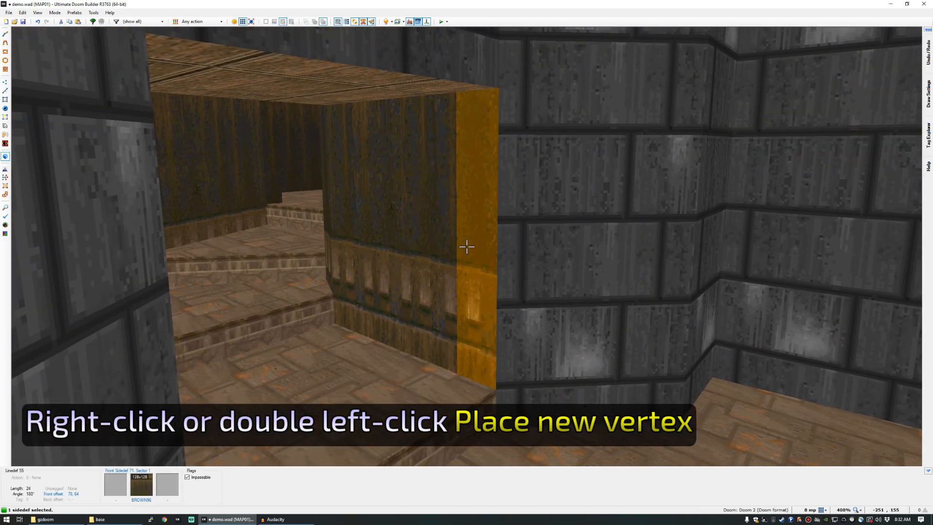
{"action": "left_click", "coordinate": [467, 247]}
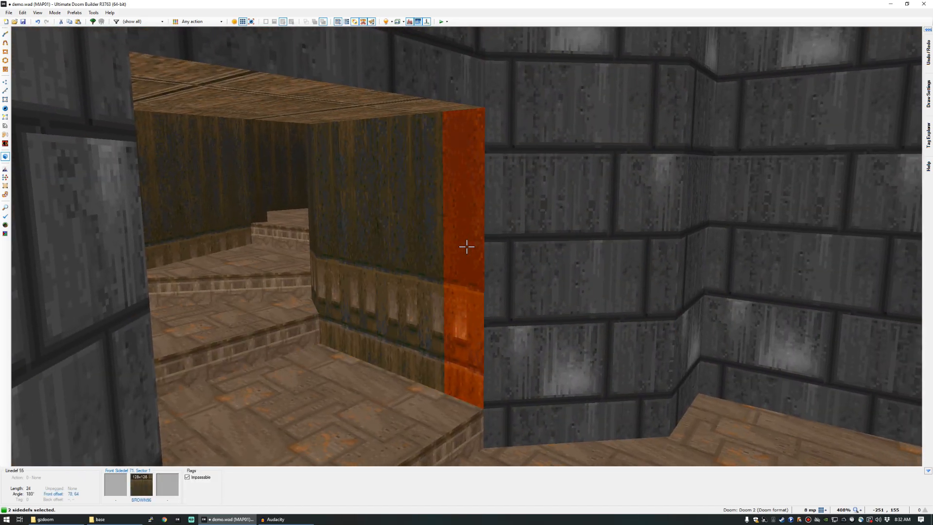
{"action": "key", "text": "t"}
{"action": "double_click", "coordinate": [414, 167]}
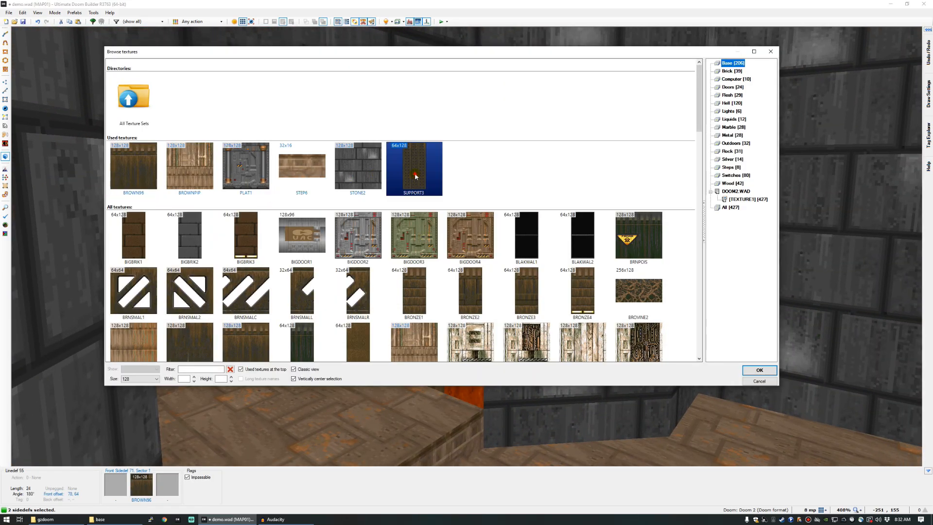
{"action": "key", "text": "s"}
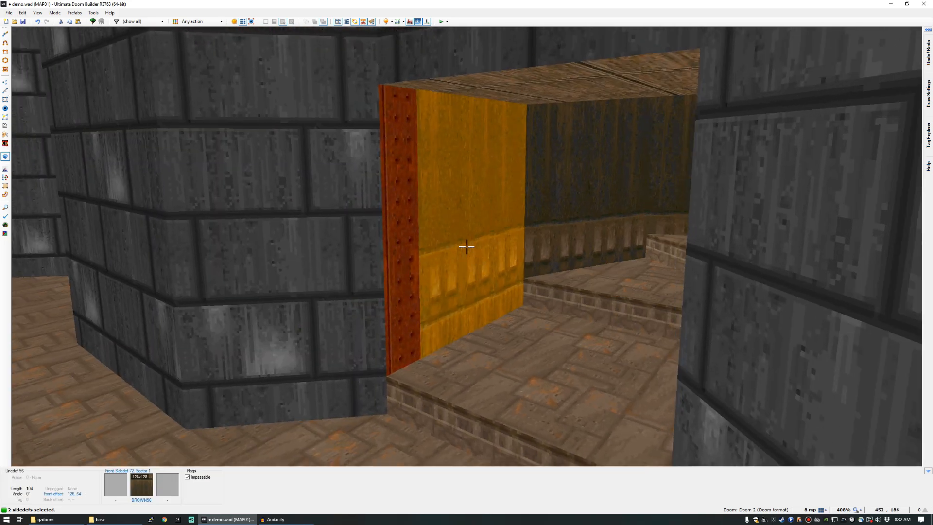
{"action": "key", "text": "w"}
{"action": "key", "text": "s"}
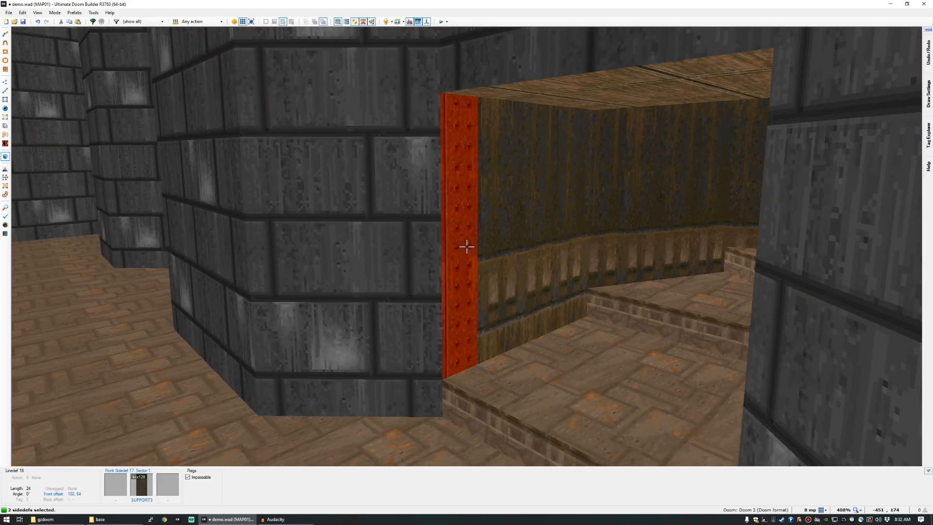
Try shifting the SUPPORT3 texture horizontally on the two entrance strips to offsets 32, 64 and 8, 64.
{"action": "key", "text": "w"}
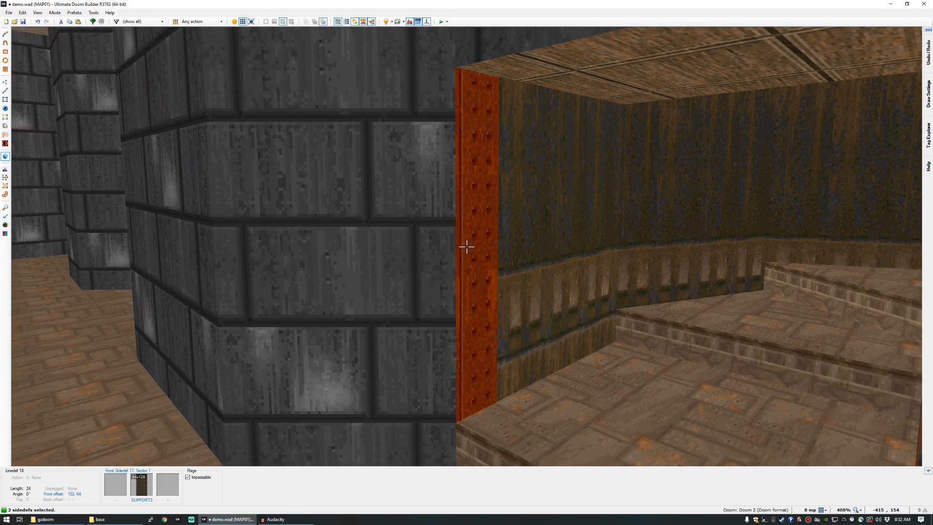
{"action": "key", "text": "a"}
{"action": "key", "text": "d"}
{"action": "key", "text": "a"}
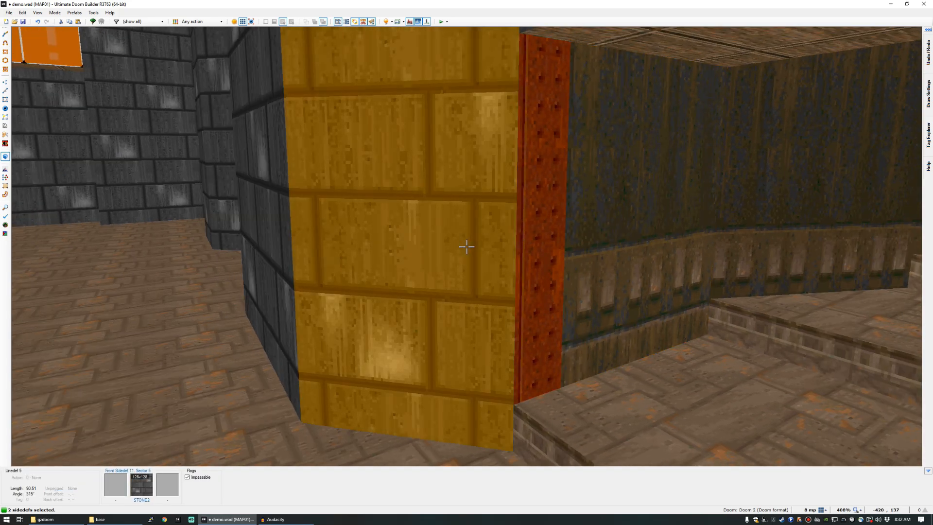
{"action": "key", "text": "d"}
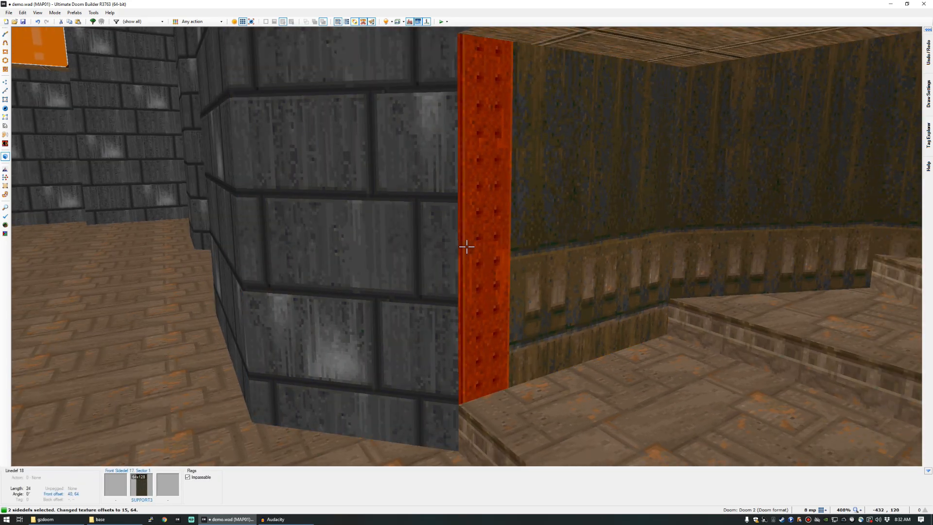
{"action": "key", "text": "Right"}
{"action": "key", "text": "Right"}
{"action": "key", "text": "Right"}
{"action": "key", "text": "Right"}
{"action": "key", "text": "Right"}
{"action": "key", "text": "Right"}
{"action": "key", "text": "Right"}
{"action": "key", "text": "s"}
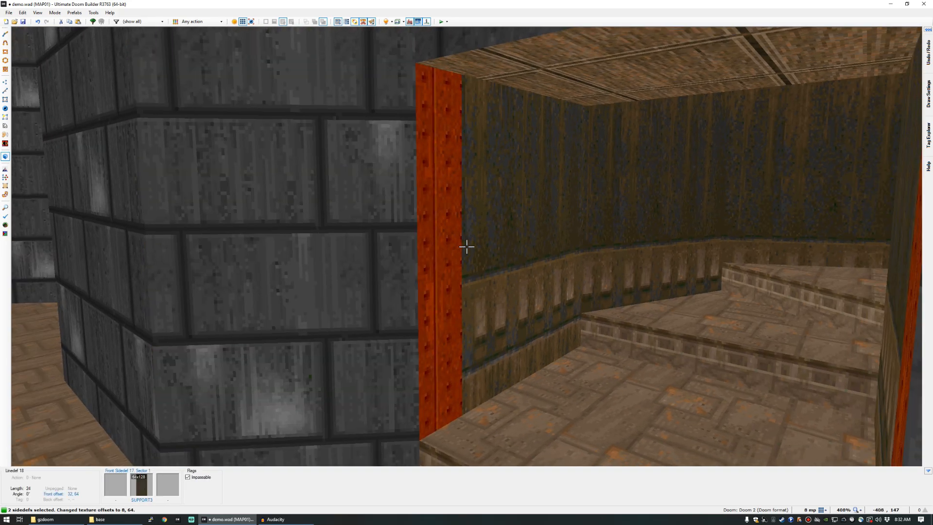
Reset the texture offsets on both SUPPORT3 strips and clear the selection.
{"action": "key", "text": "ctrl+shift+r"}
{"action": "key", "text": "w"}
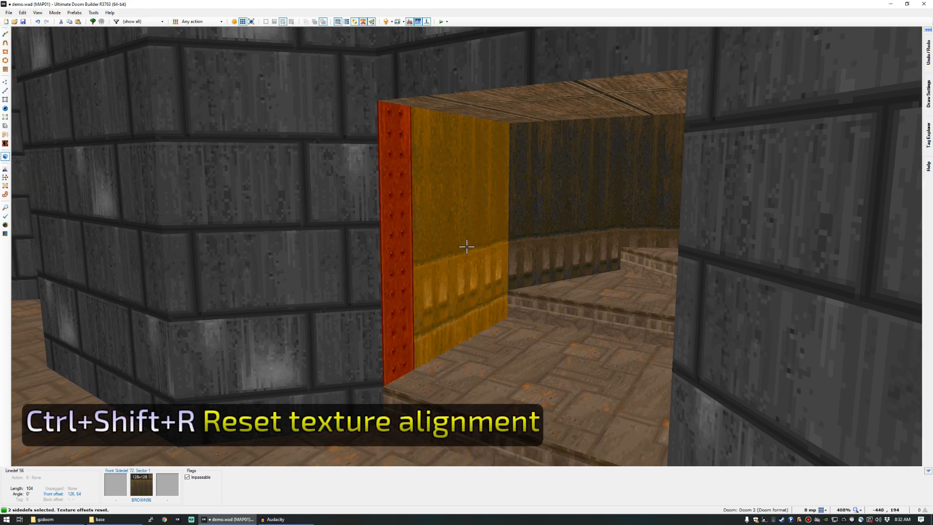
{"action": "key", "text": "c"}
{"action": "key", "text": "w"}
{"action": "key", "text": "s"}
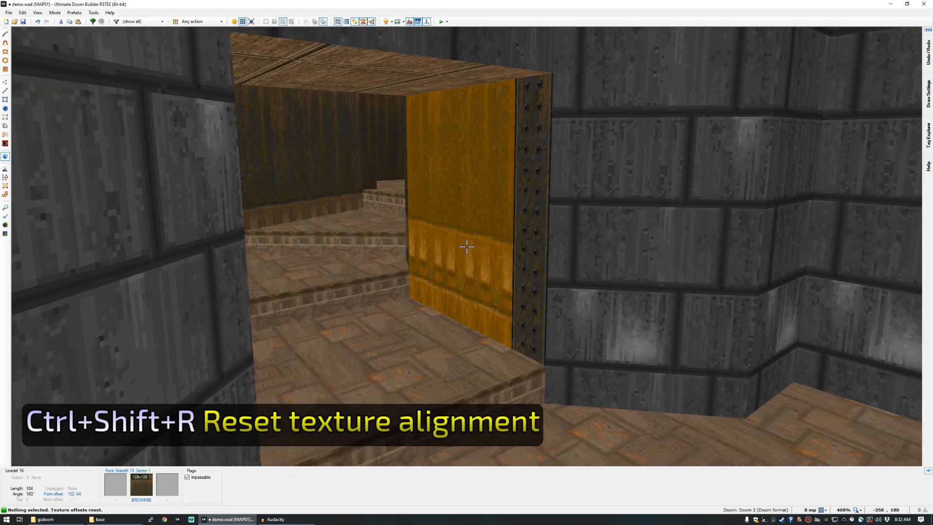
{"action": "key", "text": "d"}
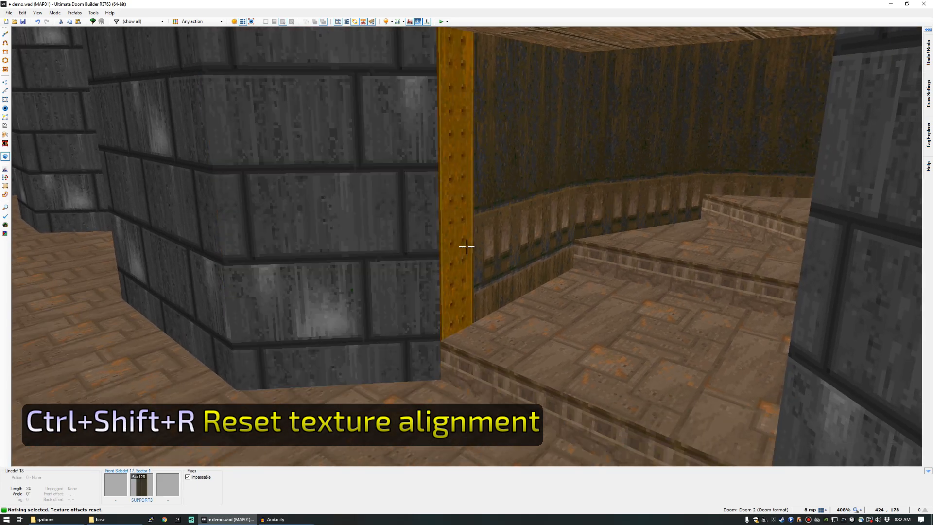
Review the list of action key bindings in the editor's preferences.
{"action": "key", "text": "w"}
{"action": "key", "text": "q"}
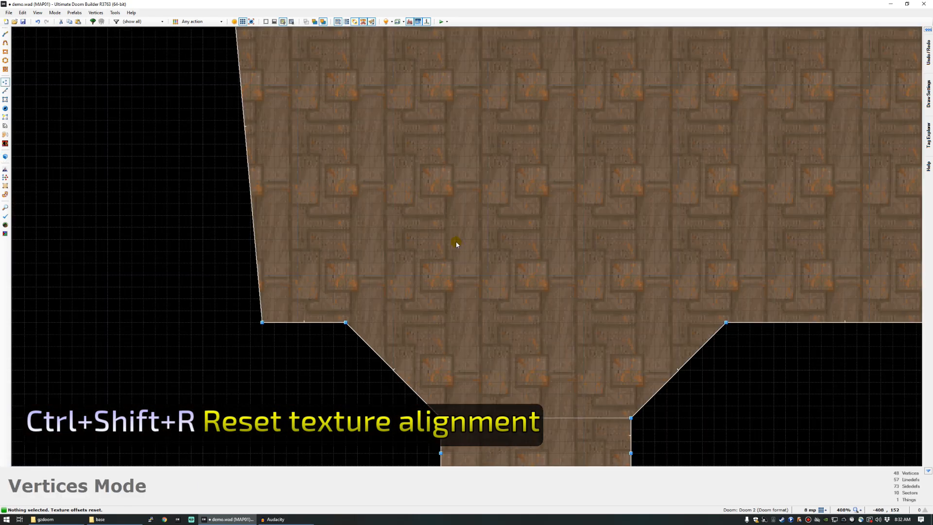
{"action": "left_click", "coordinate": [114, 14]}
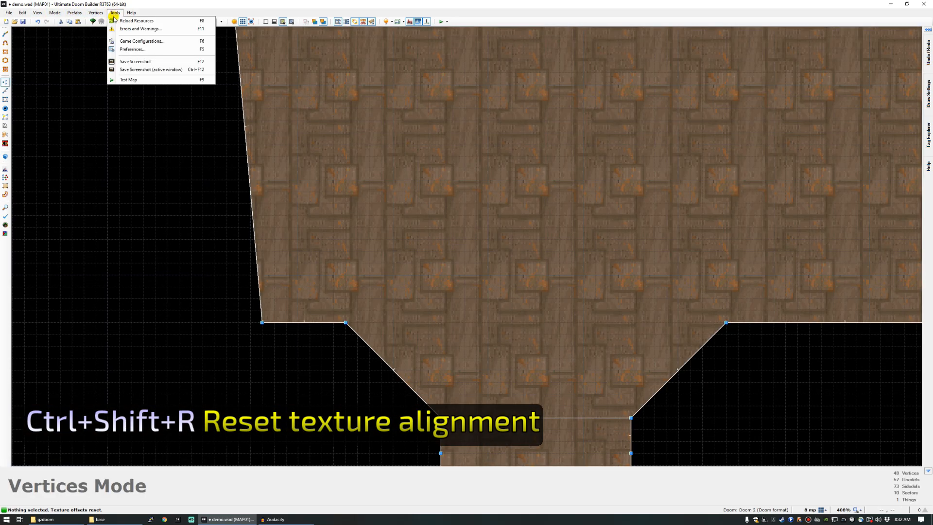
{"action": "left_click", "coordinate": [132, 49]}
{"action": "left_click", "coordinate": [230, 90]}
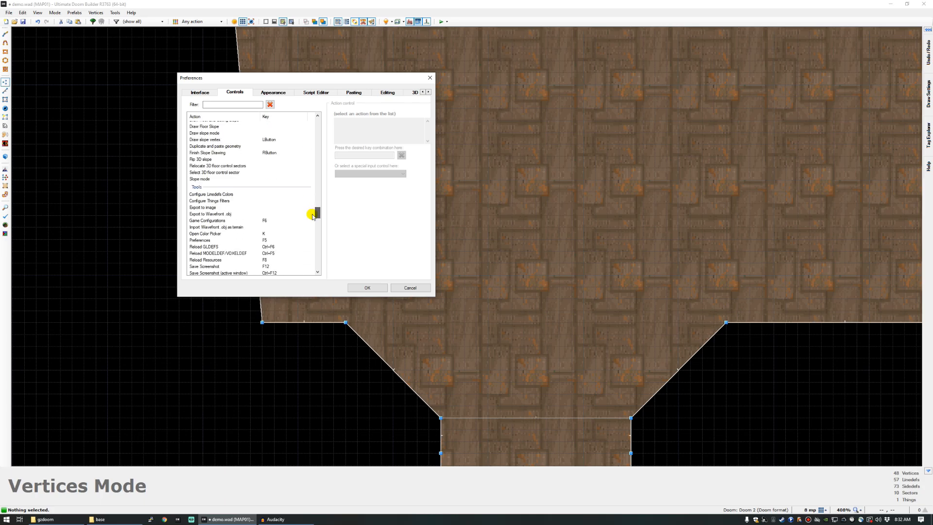
{"action": "left_click", "coordinate": [370, 291]}
Apply the STONE2 texture to the missing upper wall surfaces above the recess in the large room's east wall.
{"action": "scroll", "coordinate": [360, 277], "scroll_direction": "down", "scroll_amount": 4}
{"action": "scroll", "coordinate": [379, 218], "scroll_direction": "up", "scroll_amount": 1}
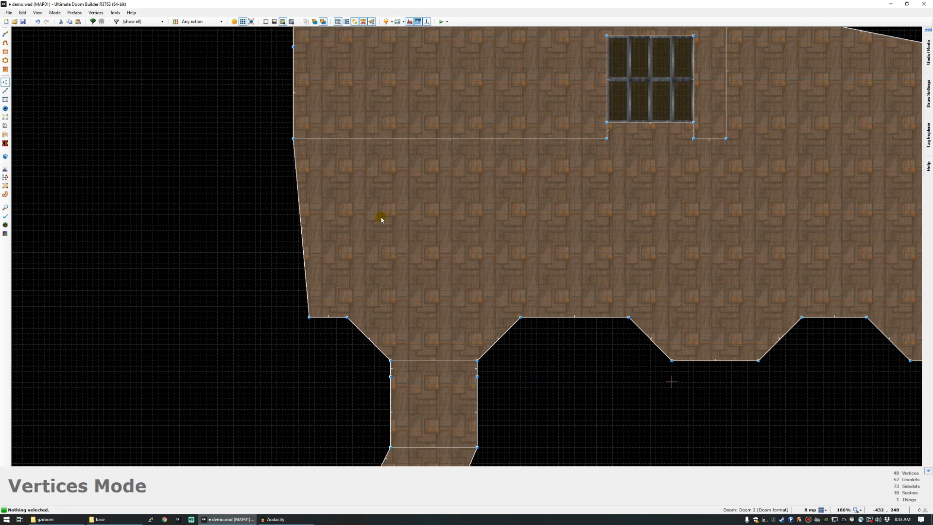
{"action": "key", "text": "q"}
{"action": "key", "text": "d"}
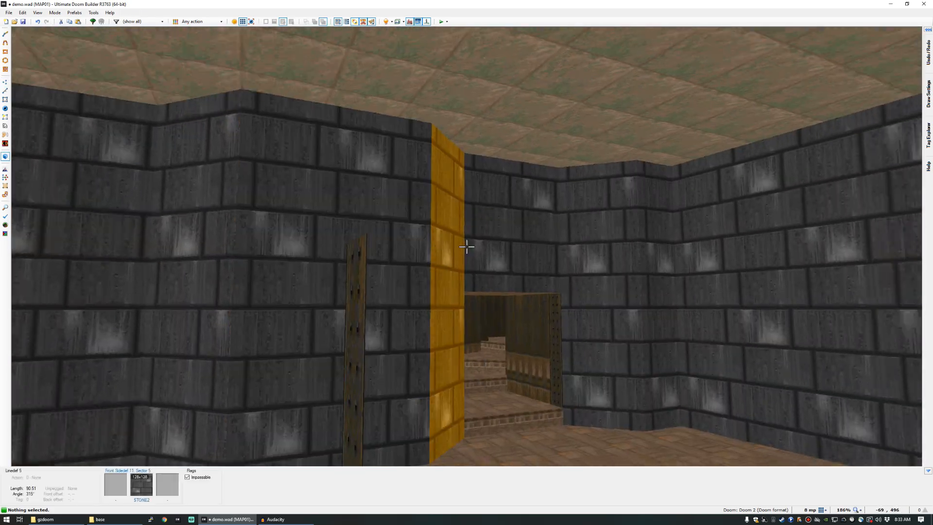
{"action": "key", "text": "e"}
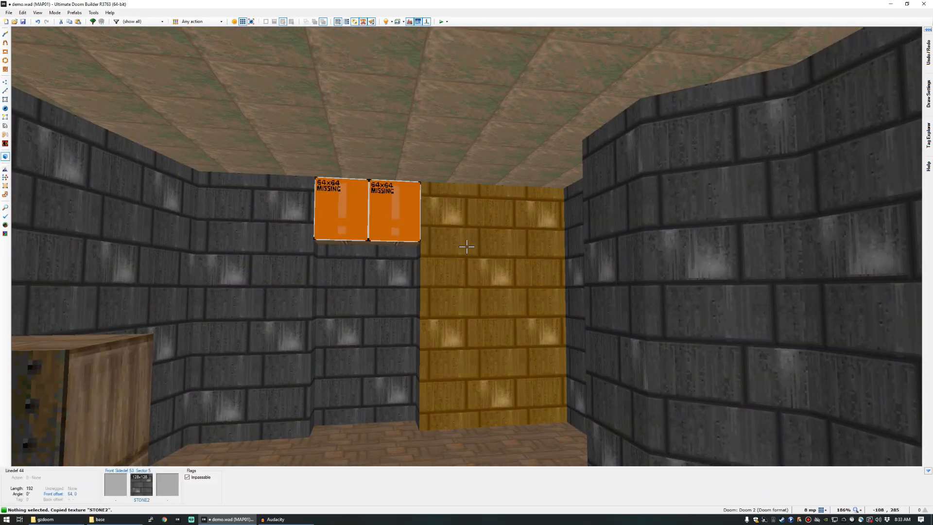
{"action": "key", "text": "e"}
{"action": "key", "text": "d"}
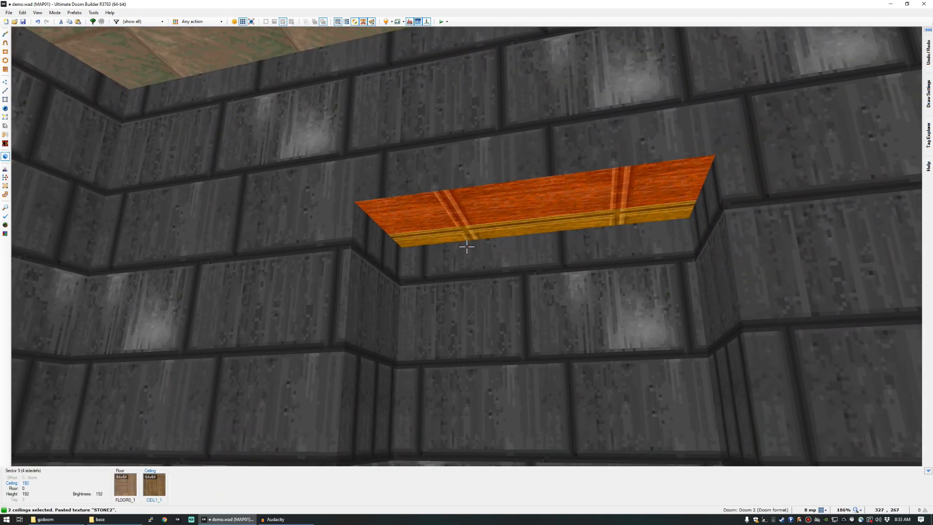
Copy the CEIL5_1 flat and paste it onto the three strip ceilings of the east wall recess.
{"action": "key", "text": "e"}
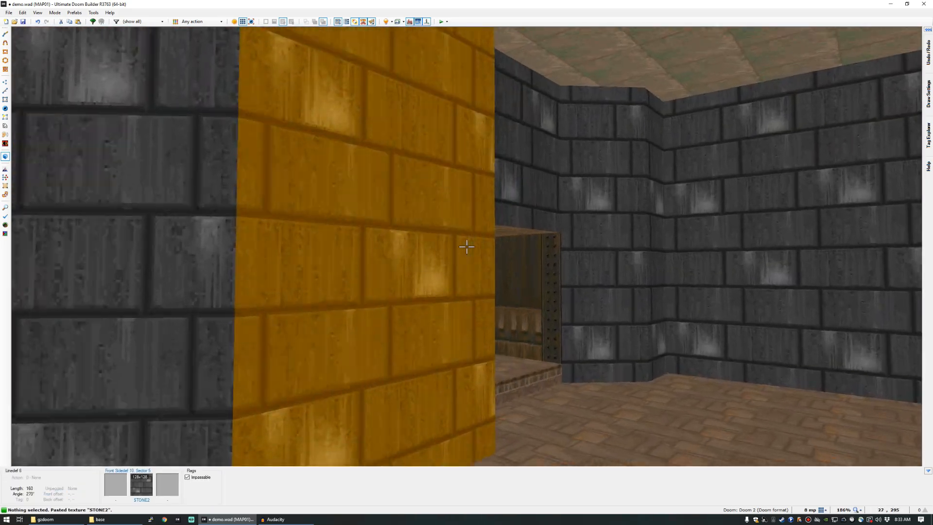
{"action": "key", "text": "e"}
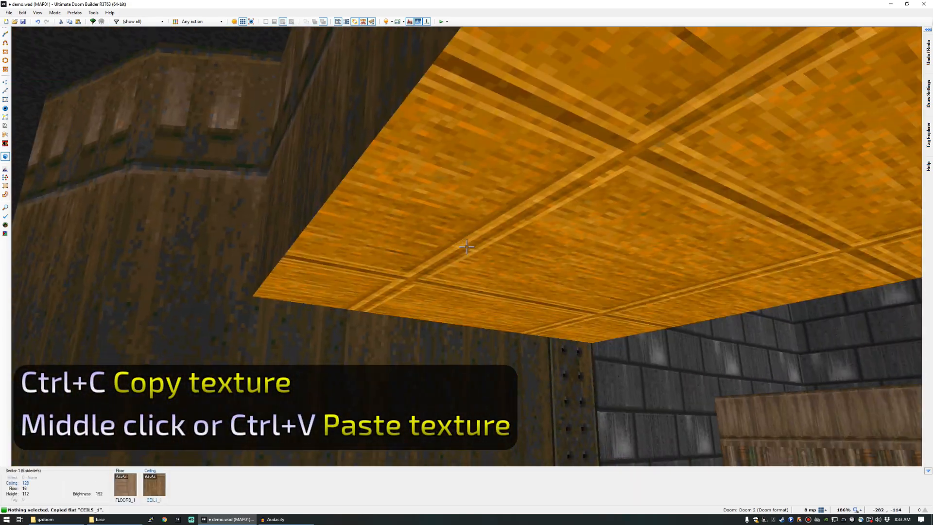
{"action": "key", "text": "e"}
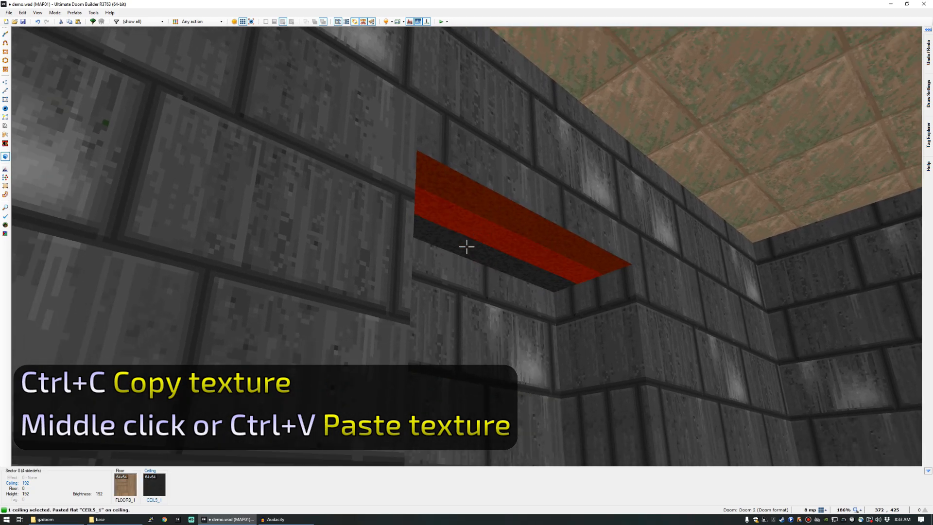
{"action": "left_click", "coordinate": [466, 247]}
Lower the three selected recess ceilings to a height of 128 and clear the selection.
{"action": "key", "text": "f"}
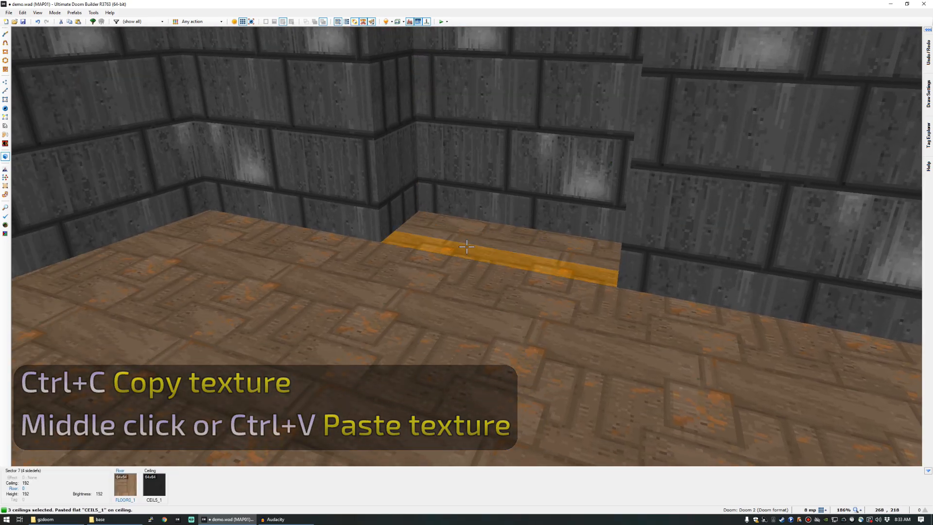
{"action": "scroll", "coordinate": [467, 247], "scroll_direction": "up", "scroll_amount": 5}
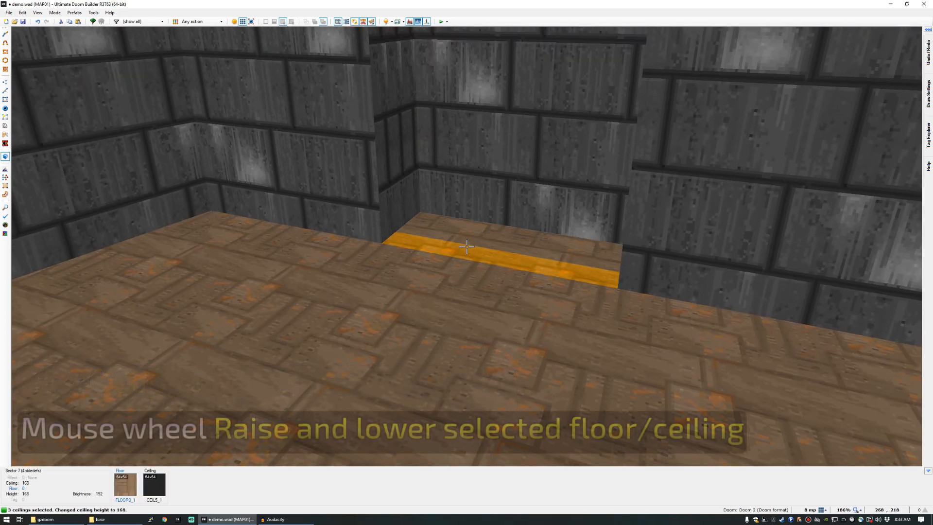
{"action": "scroll", "coordinate": [466, 247], "scroll_direction": "down", "scroll_amount": 4}
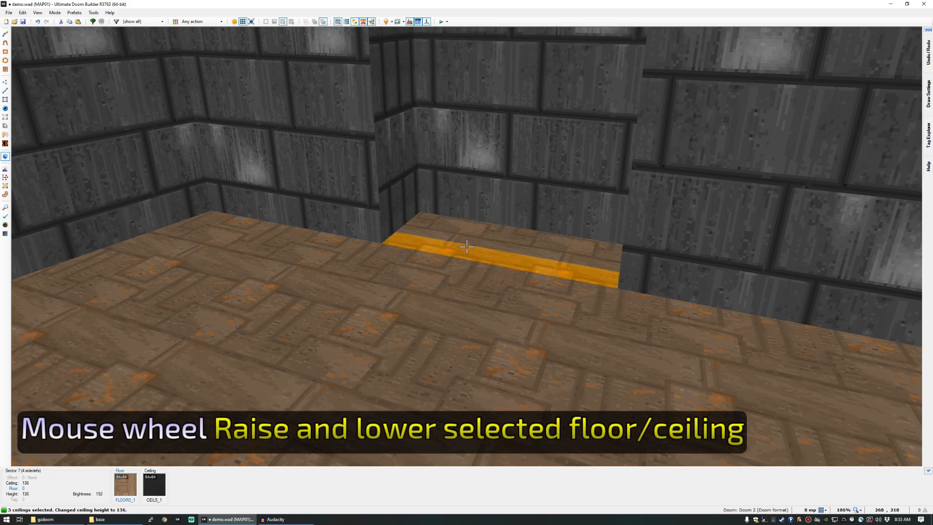
{"action": "scroll", "coordinate": [467, 247], "scroll_direction": "down", "scroll_amount": 1}
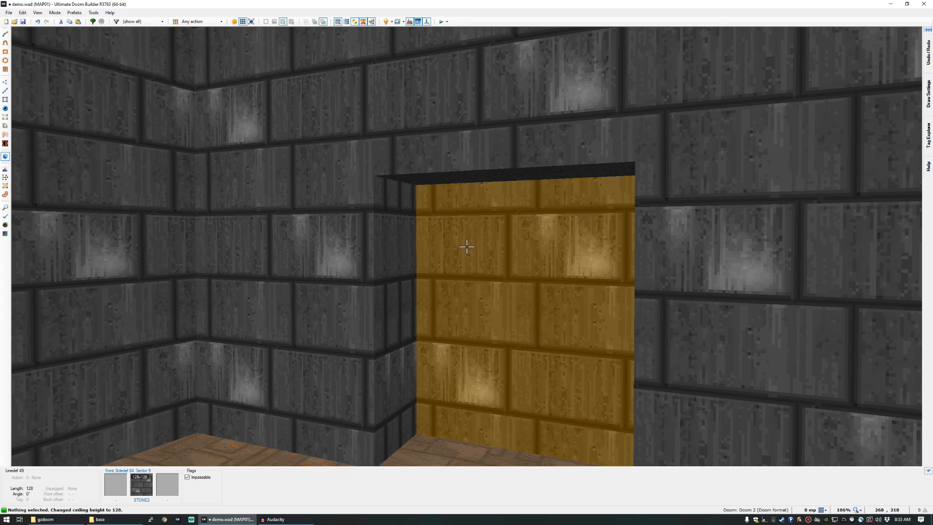
{"action": "key", "text": "w"}
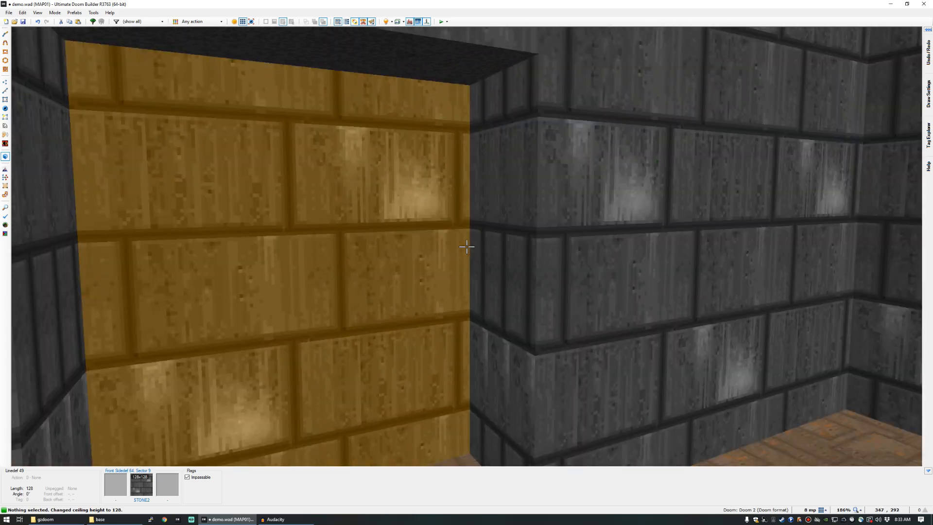
{"action": "key", "text": "w"}
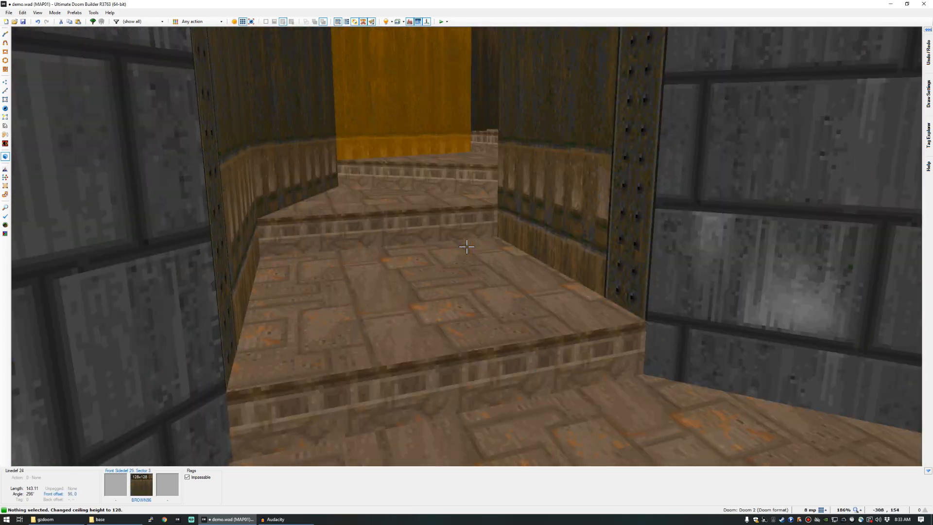
{"action": "key", "text": "w"}
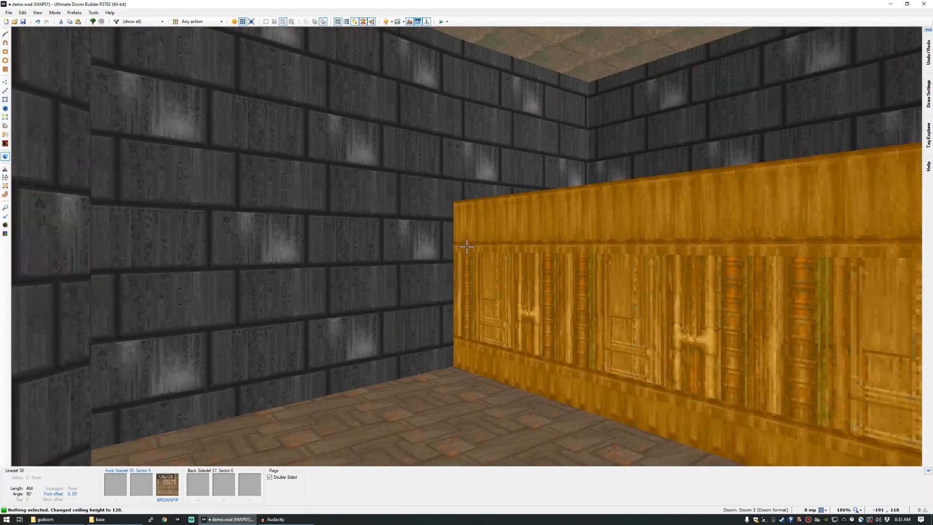
{"action": "key", "text": "w"}
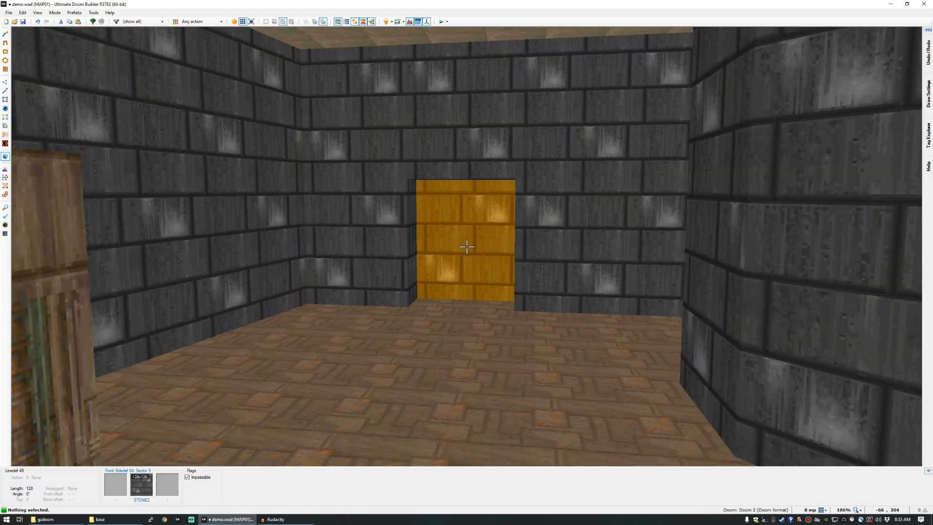
{"action": "key", "text": "w"}
Draw a room extending 32 units east from the recess, flaring through 54-unit diagonals to 120-unit side walls and a 224-unit back wall.
{"action": "key", "text": "q"}
{"action": "scroll", "coordinate": [466, 247], "scroll_direction": "down", "scroll_amount": 5}
{"action": "scroll", "coordinate": [532, 223], "scroll_direction": "up", "scroll_amount": 5}
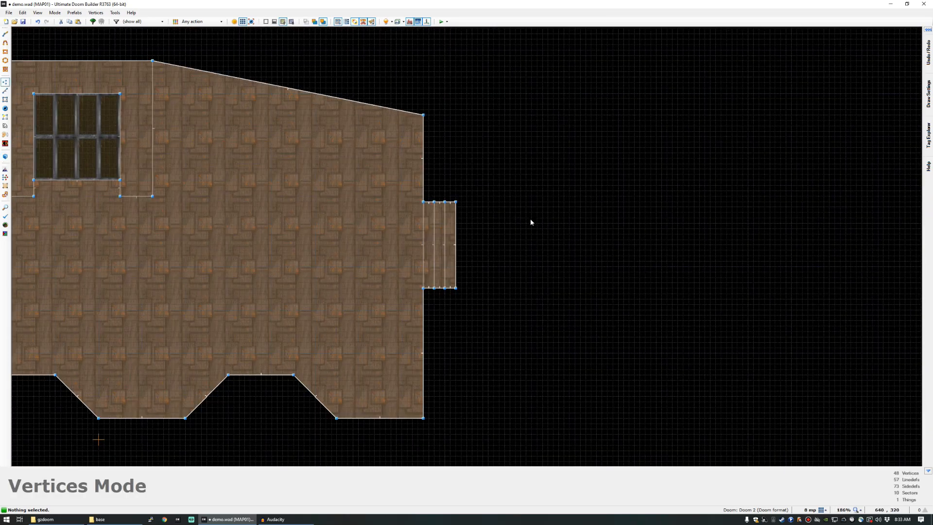
{"action": "scroll", "coordinate": [455, 201], "scroll_direction": "up", "scroll_amount": 3}
{"action": "key", "text": "d"}
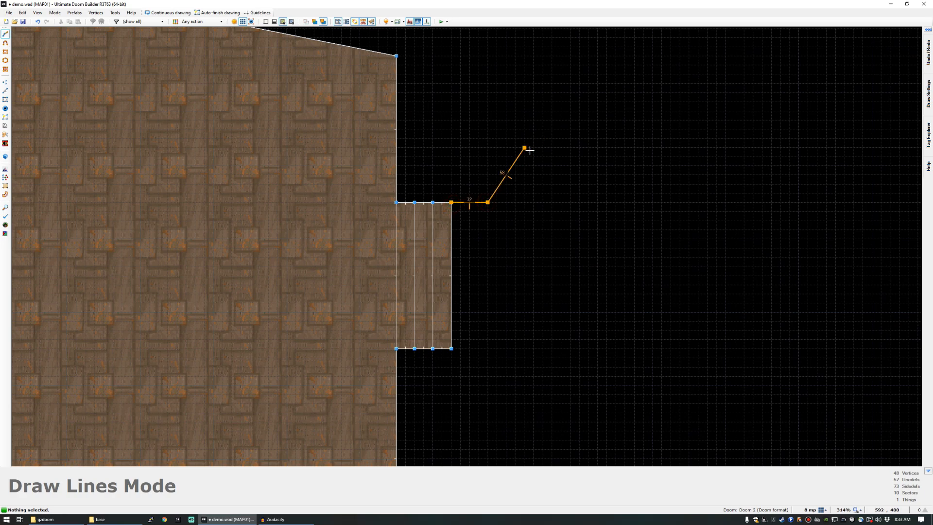
{"action": "left_click", "coordinate": [516, 148]}
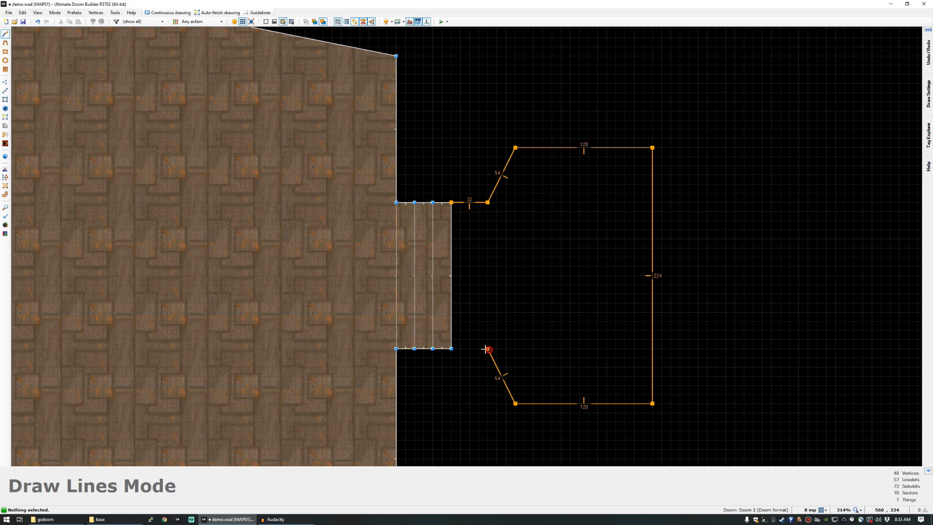
{"action": "left_click", "coordinate": [449, 204]}
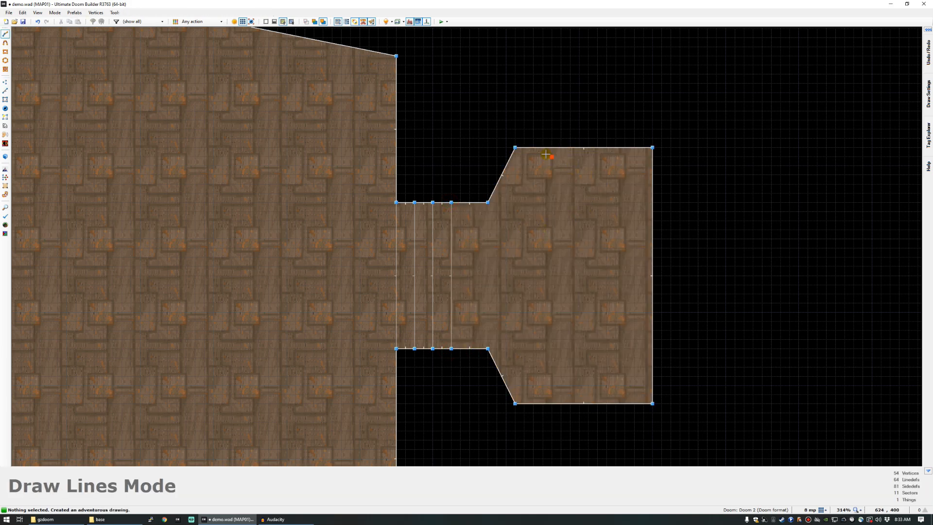
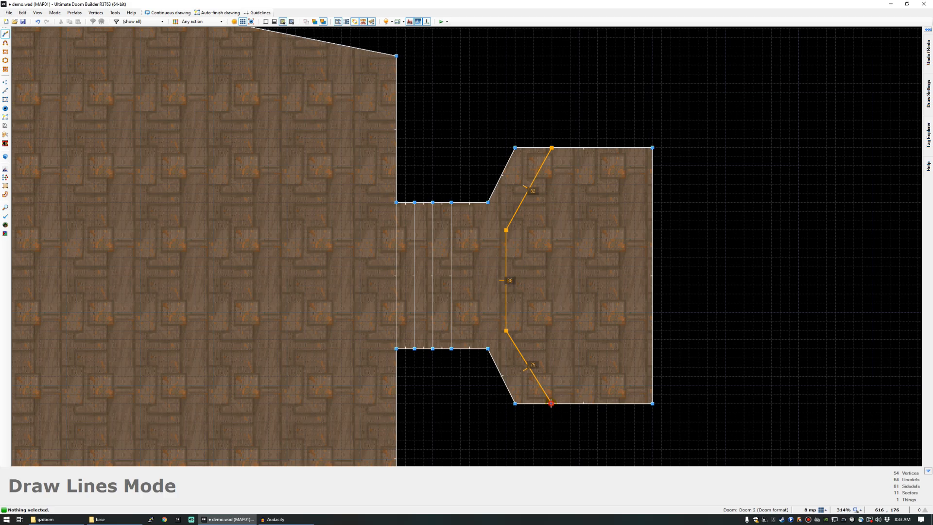
Divide the new room with a three-segment line from its north wall to its south wall, about 82, 88 and 75 units long.
{"action": "left_click", "coordinate": [551, 402]}
{"action": "scroll", "coordinate": [525, 360], "scroll_direction": "down", "scroll_amount": 2}
{"action": "scroll", "coordinate": [526, 364], "scroll_direction": "up", "scroll_amount": 2}
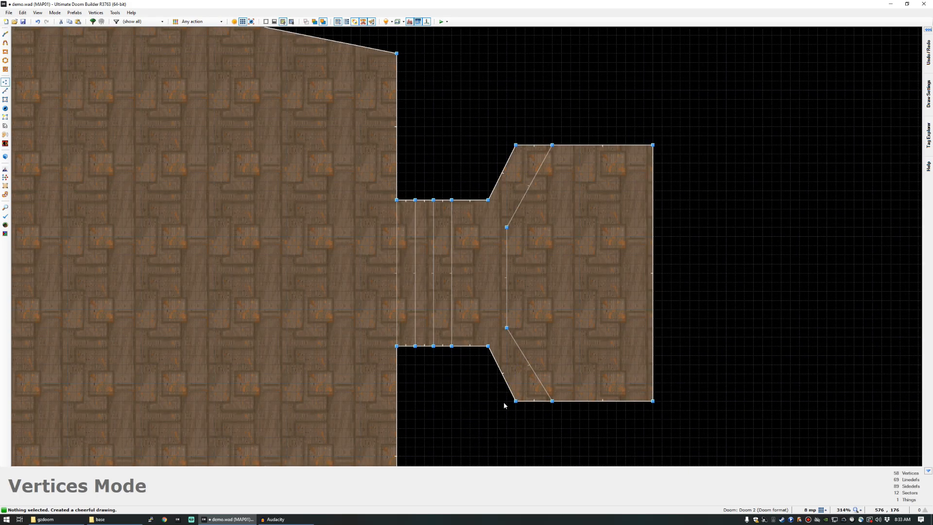
Move the room's three south wall vertices down 8 units, then shift the dividing line's lower bend 8 units up and its south endpoint 8 units east.
{"action": "left_click_drag", "start_coordinate": [654, 402], "coordinate": [658, 412]}
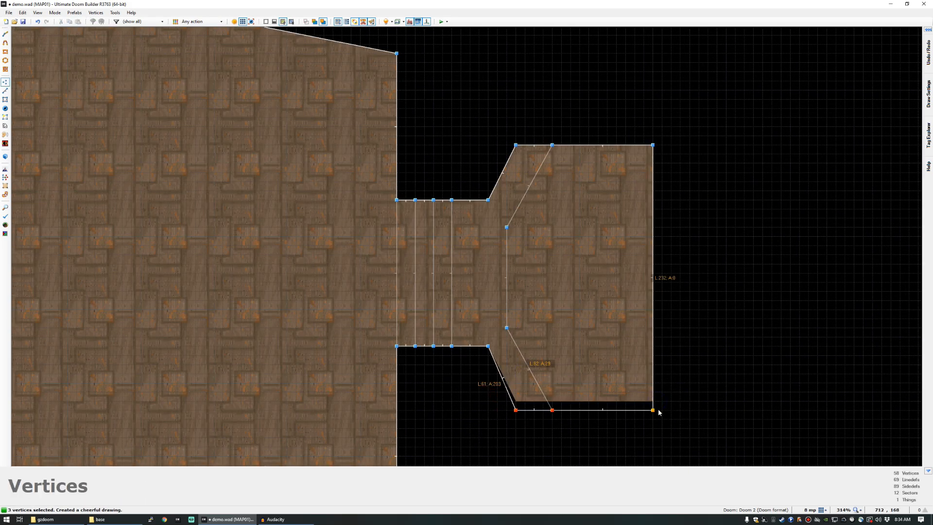
{"action": "right_click_drag", "start_coordinate": [659, 412], "coordinate": [658, 412]}
{"action": "key", "text": "c"}
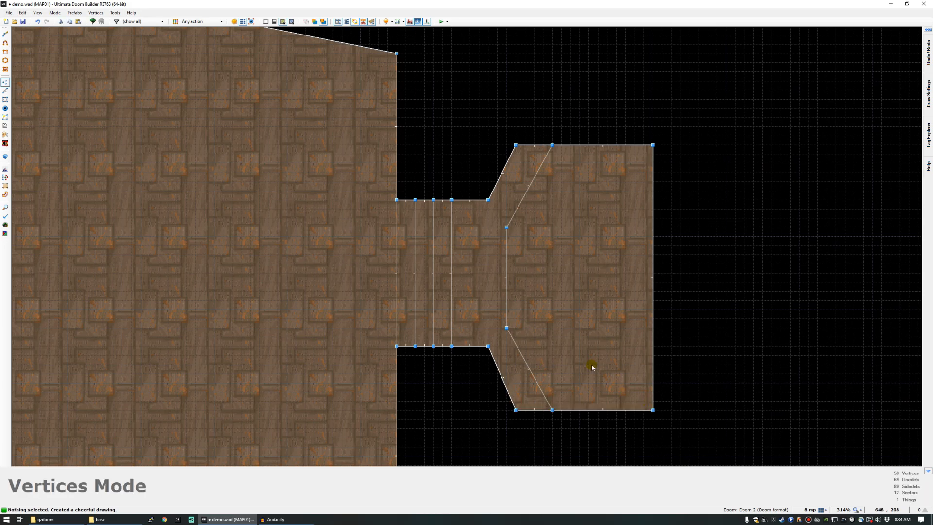
{"action": "scroll", "coordinate": [569, 302], "scroll_direction": "down", "scroll_amount": 1}
{"action": "scroll", "coordinate": [524, 277], "scroll_direction": "up", "scroll_amount": 1}
{"action": "right_click_drag", "start_coordinate": [520, 336], "coordinate": [520, 326]}
{"action": "right_click_drag", "start_coordinate": [566, 421], "coordinate": [577, 420]}
Measure the vertical distances from the dividing line's wall endpoints to its bends using temporary lines.
{"action": "key", "text": "space"}
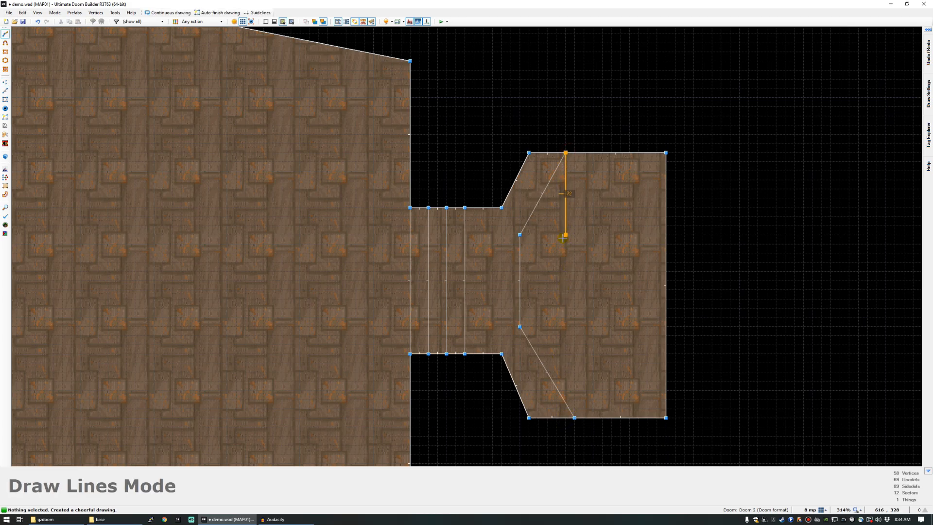
{"action": "key", "text": "Escape"}
{"action": "key", "text": "space"}
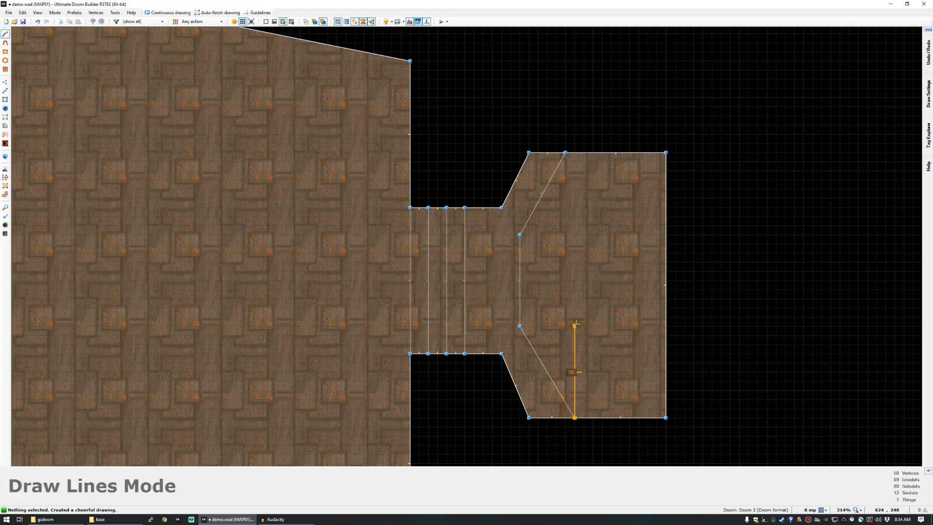
{"action": "key", "text": "Escape"}
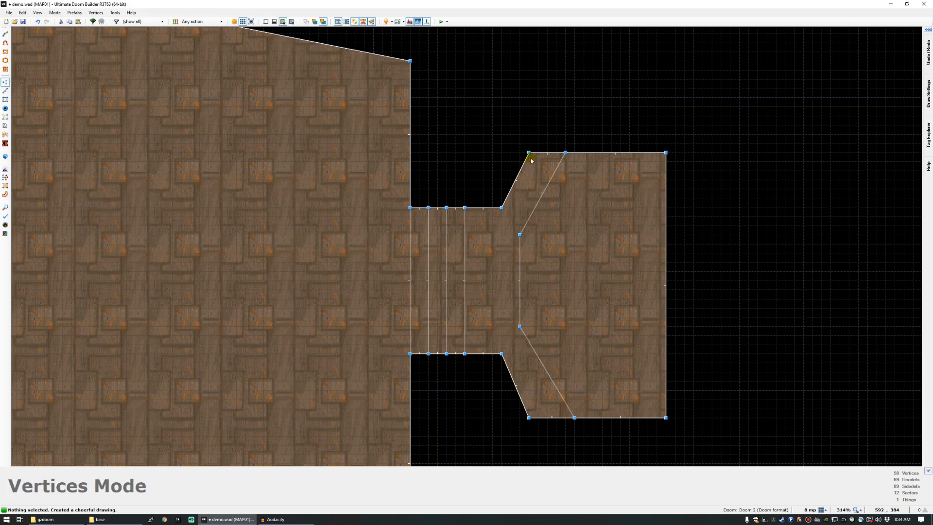
Move the new room's upper vertices 8 units north and its lower entrance corner 8 units south.
{"action": "left_click_drag", "start_coordinate": [500, 123], "coordinate": [679, 250]}
{"action": "left_click_drag", "start_coordinate": [572, 157], "coordinate": [568, 144]}
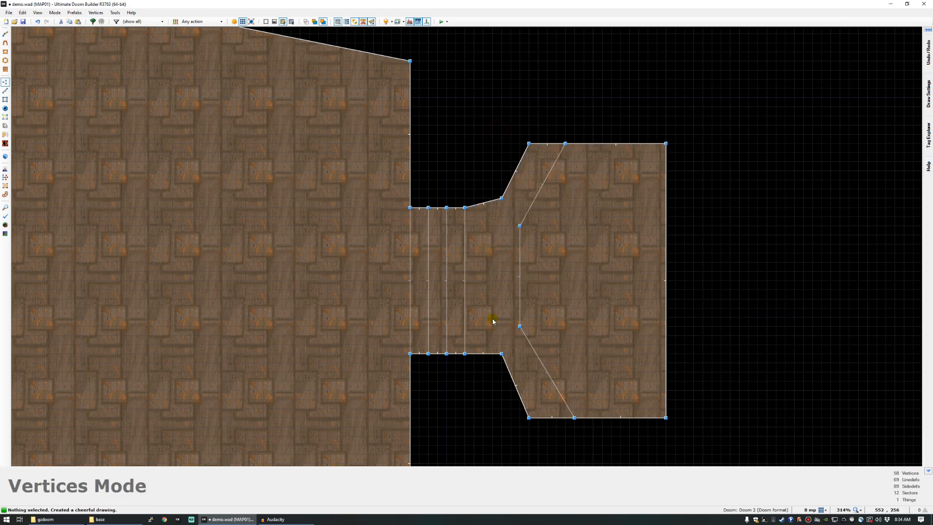
{"action": "left_click_drag", "start_coordinate": [501, 355], "coordinate": [501, 363]}
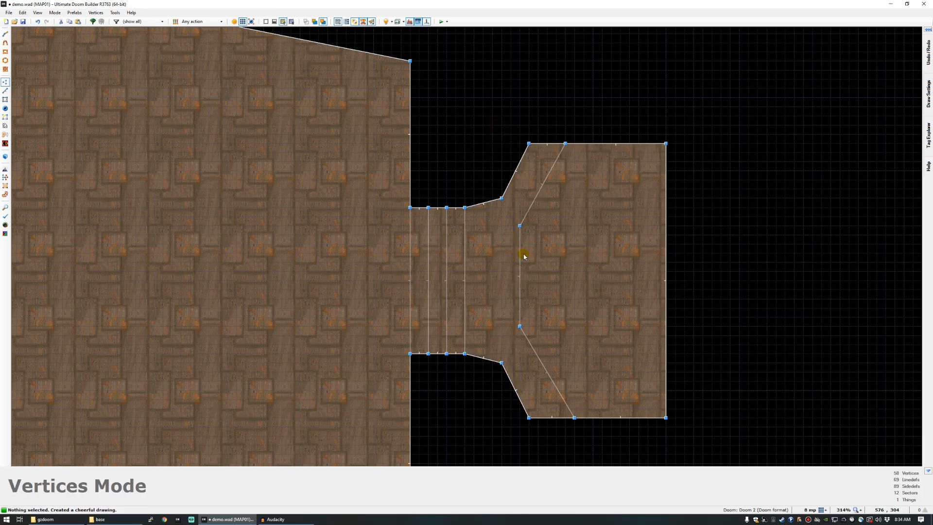
Raise the floor of the sector behind the dividing line to a height of 16.
{"action": "scroll", "coordinate": [548, 284], "scroll_direction": "up", "scroll_amount": 3}
{"action": "key", "text": "q"}
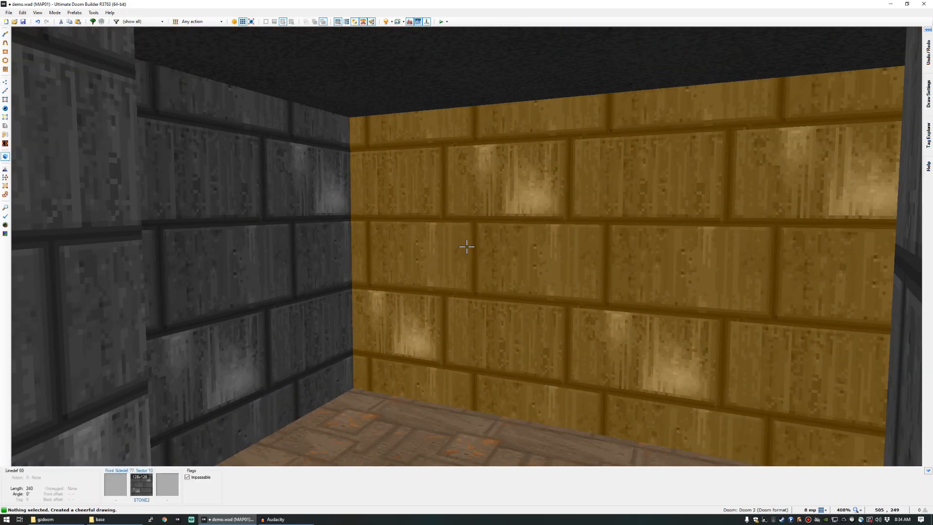
{"action": "key", "text": "w"}
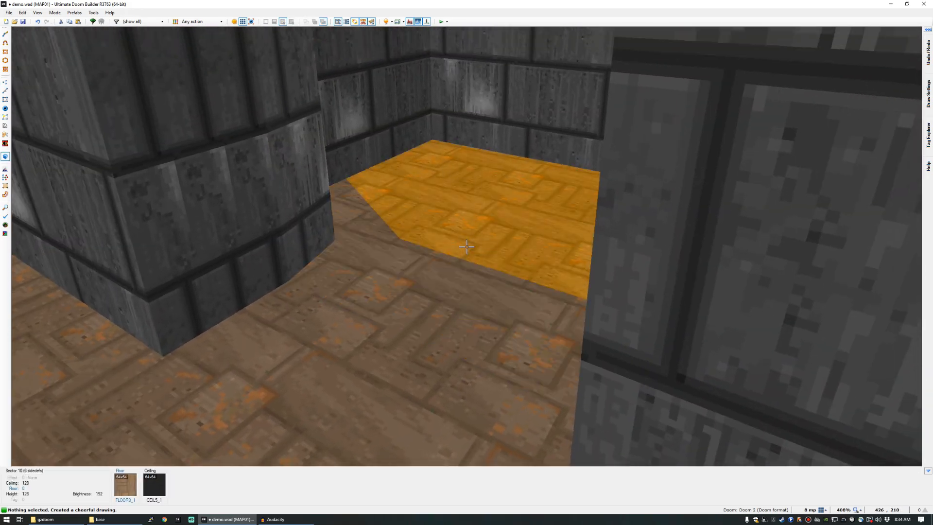
{"action": "left_click", "coordinate": [466, 247]}
{"action": "scroll", "coordinate": [466, 247], "scroll_direction": "up", "scroll_amount": 2}
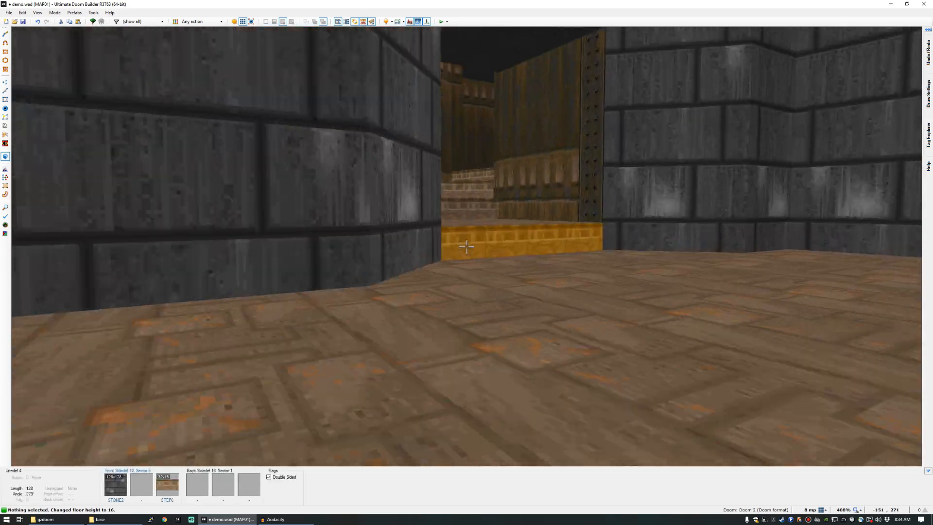
Copy the corridor's step texture, flood-fill the raised platform's front edges with STEP6, and auto-align the new room's textures in X and Y.
{"action": "middle_click", "coordinate": [466, 247]}
{"action": "key", "text": "w"}
{"action": "middle_click", "coordinate": [466, 247], "text": "shift"}
{"action": "key", "text": "w"}
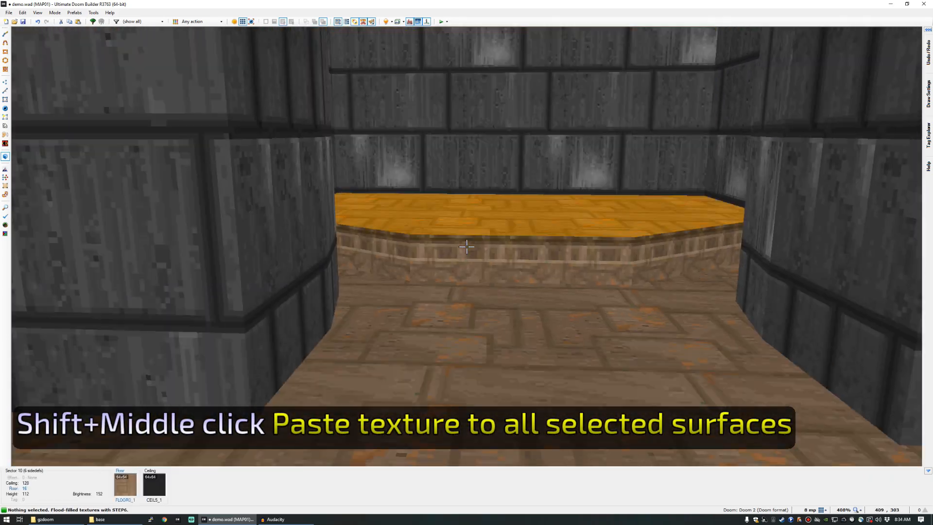
{"action": "key", "text": "ctrl+a"}
{"action": "key", "text": "w"}
{"action": "key", "text": "s"}
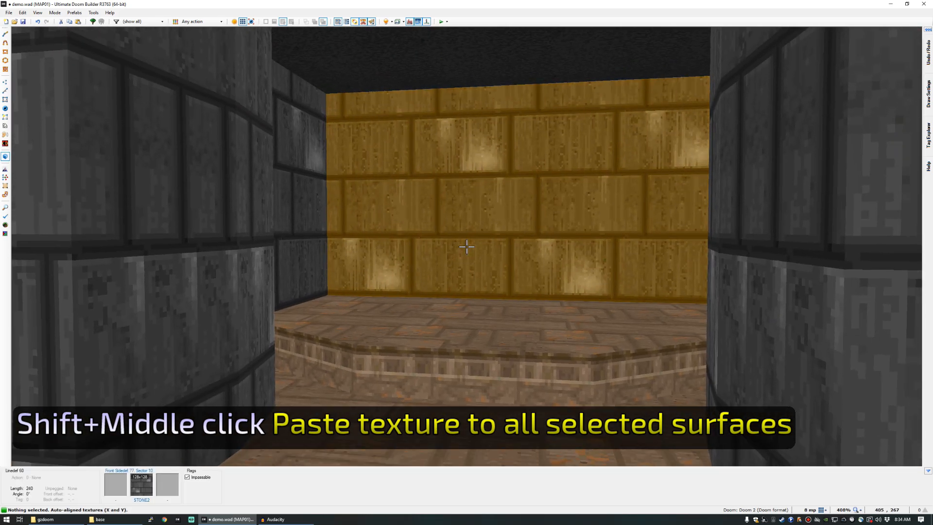
{"action": "key", "text": "w"}
Draw an alcove 24 units deep and 64 units wide on the outside of the new room's east wall.
{"action": "key", "text": "q"}
{"action": "scroll", "coordinate": [427, 253], "scroll_direction": "down", "scroll_amount": 3}
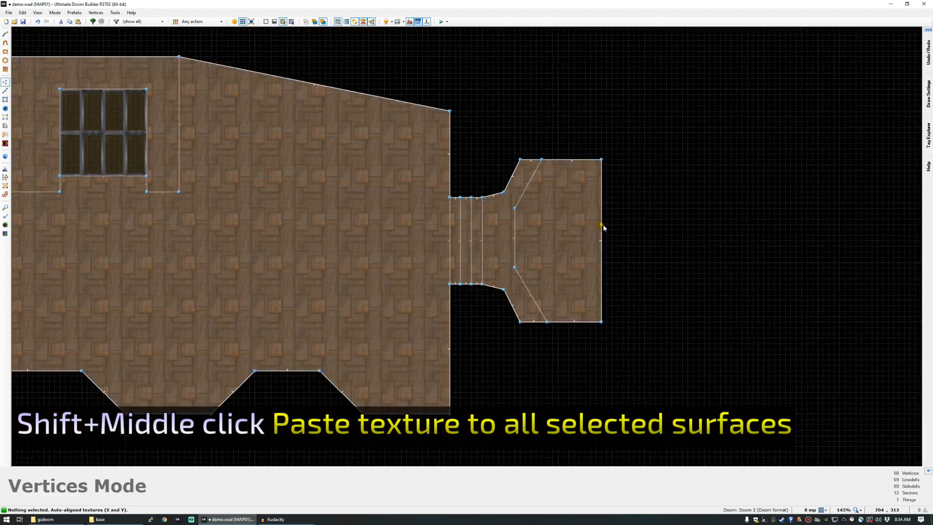
{"action": "scroll", "coordinate": [604, 224], "scroll_direction": "up", "scroll_amount": 3}
{"action": "key", "text": "ctrl+d"}
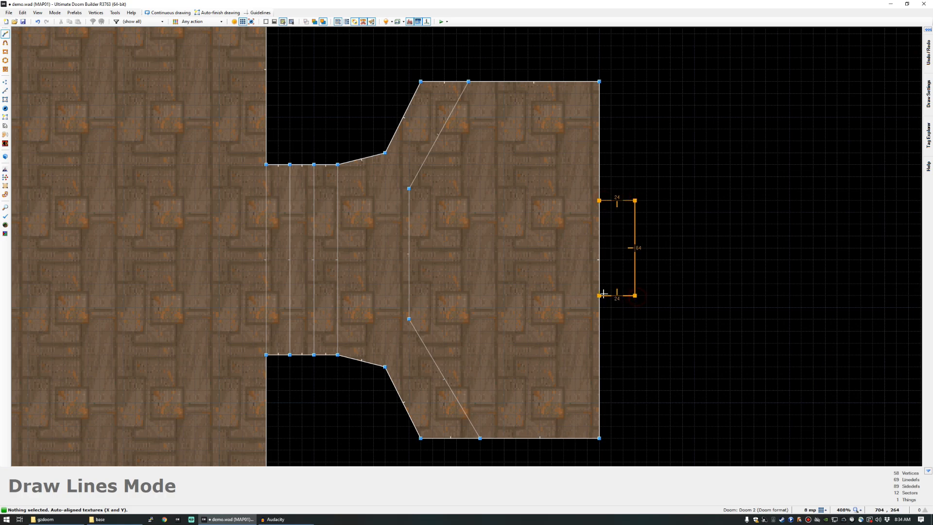
{"action": "left_click", "coordinate": [602, 205]}
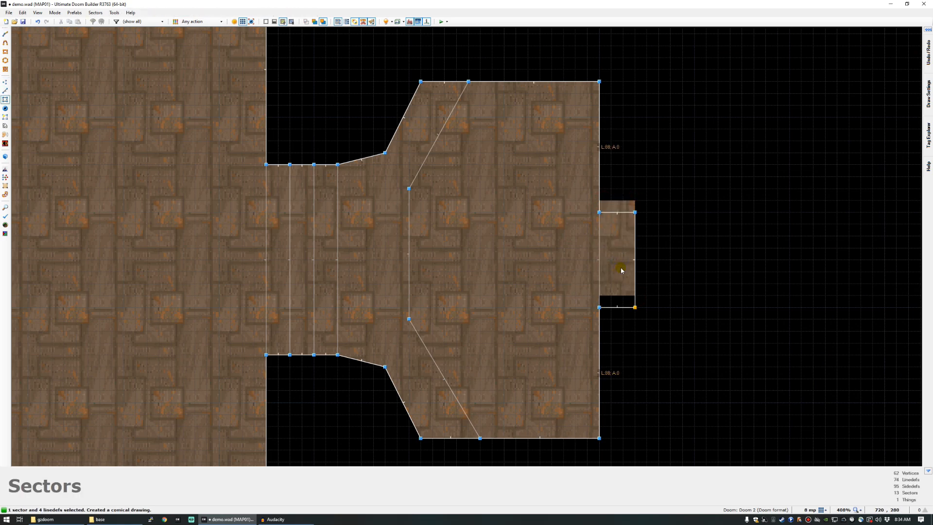
Clear the selection of the small alcove sector and enter the 3D view of the new side room.
{"action": "left_click", "coordinate": [621, 270]}
{"action": "scroll", "coordinate": [498, 322], "scroll_direction": "down", "scroll_amount": 4}
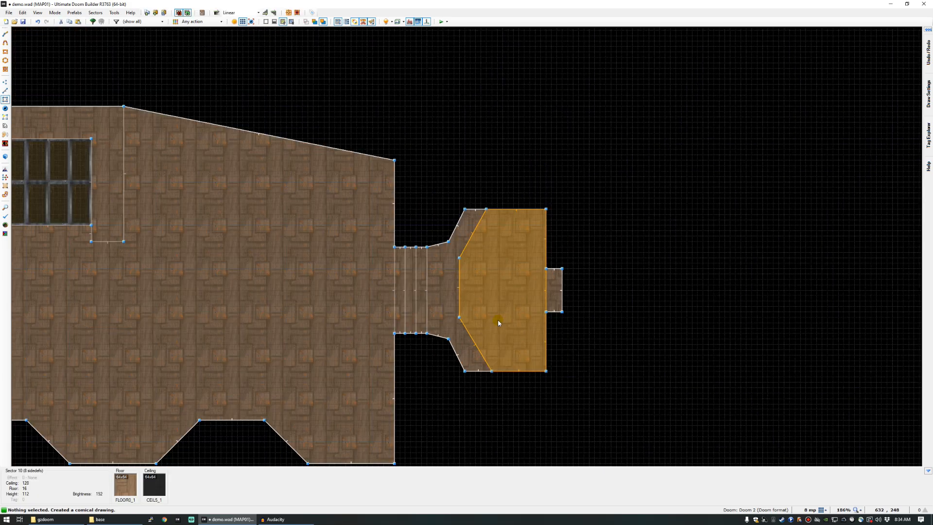
{"action": "scroll", "coordinate": [469, 313], "scroll_direction": "up", "scroll_amount": 3}
{"action": "key", "text": "w"}
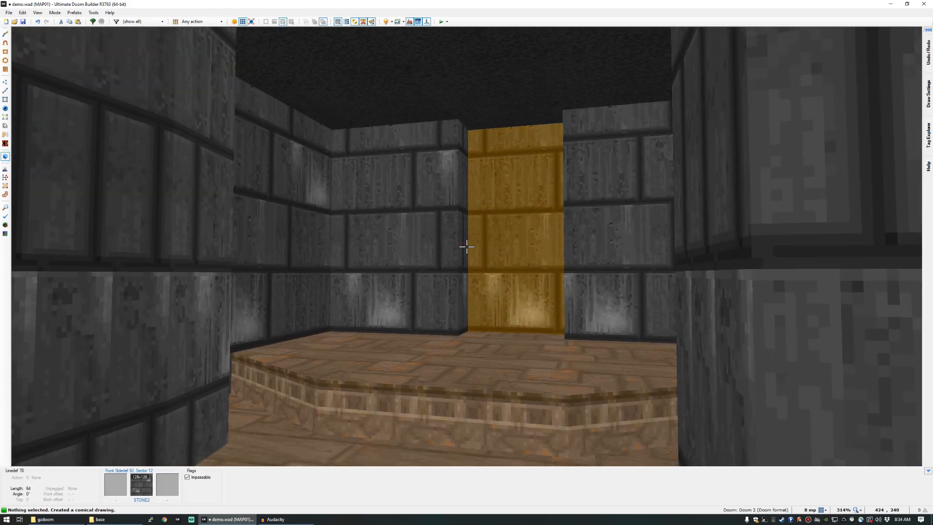
Auto-align the STONE2 wall textures in both X and Y, starting from the long wall beside the side room's entrance.
{"action": "key", "text": "s"}
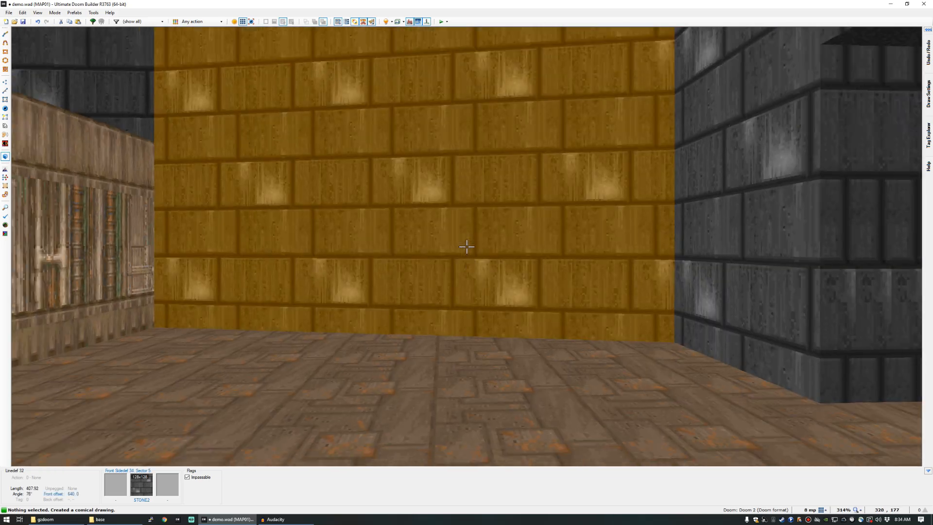
{"action": "key", "text": "w"}
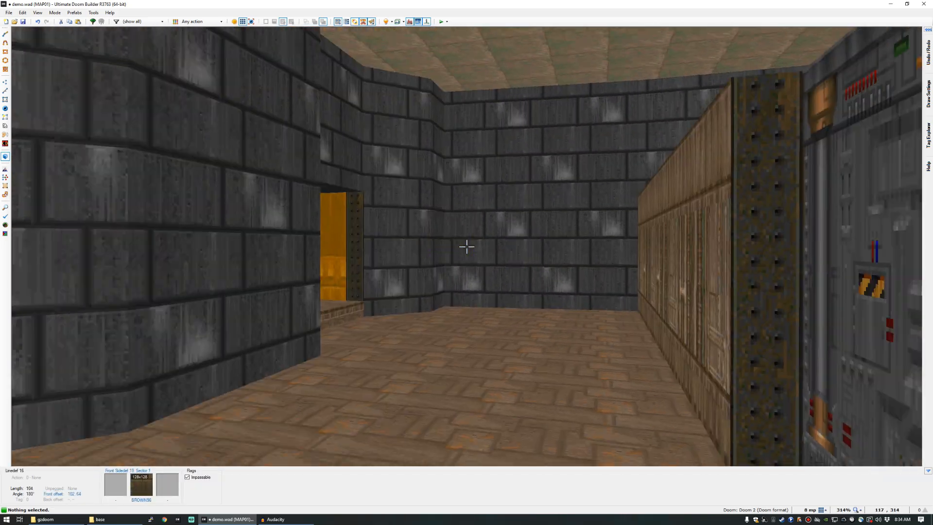
{"action": "key", "text": "w"}
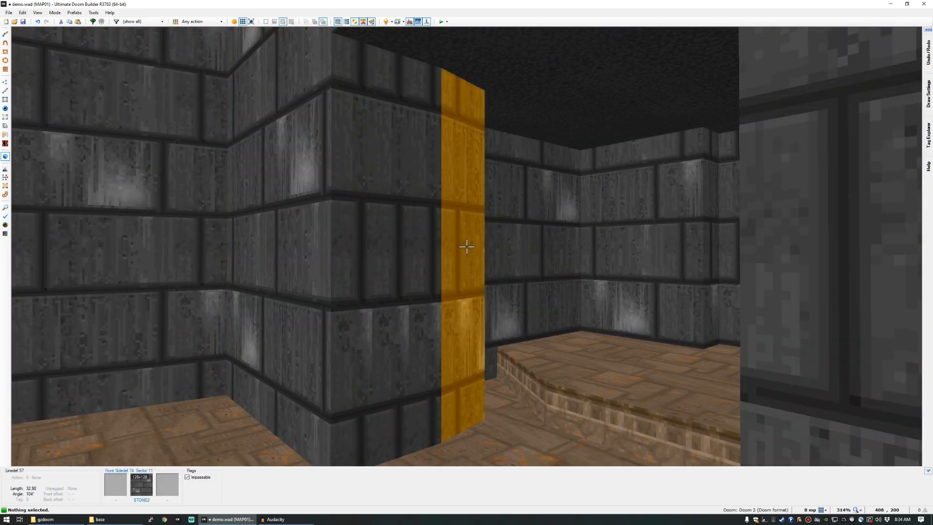
{"action": "key", "text": "w"}
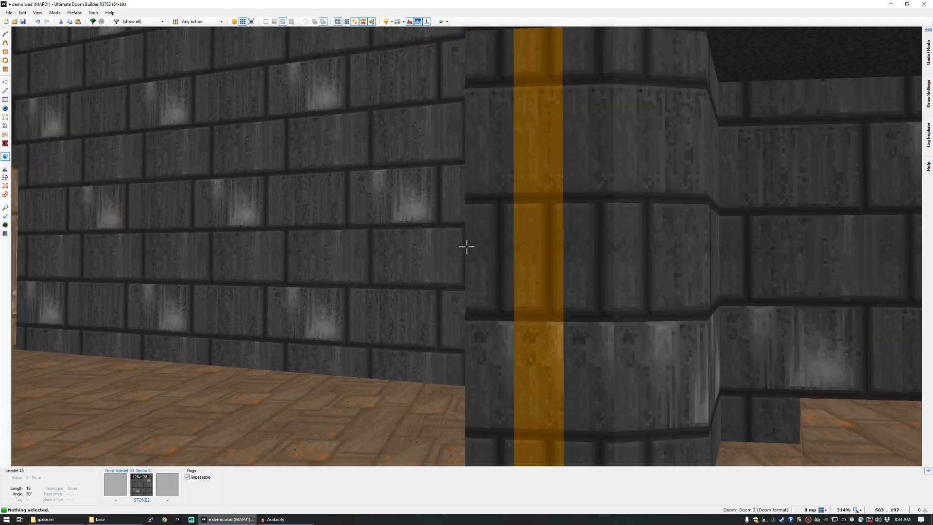
{"action": "key", "text": "s"}
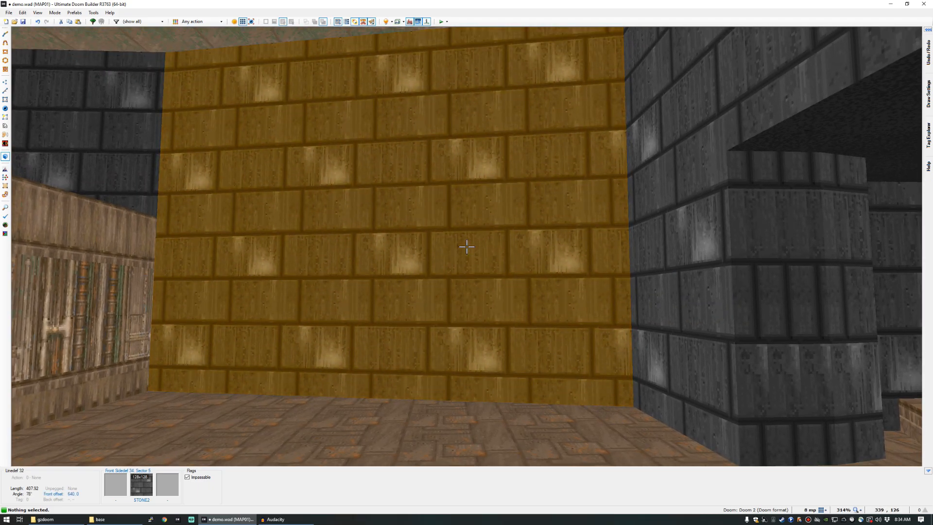
{"action": "key", "text": "ctrl+a"}
{"action": "key", "text": "w"}
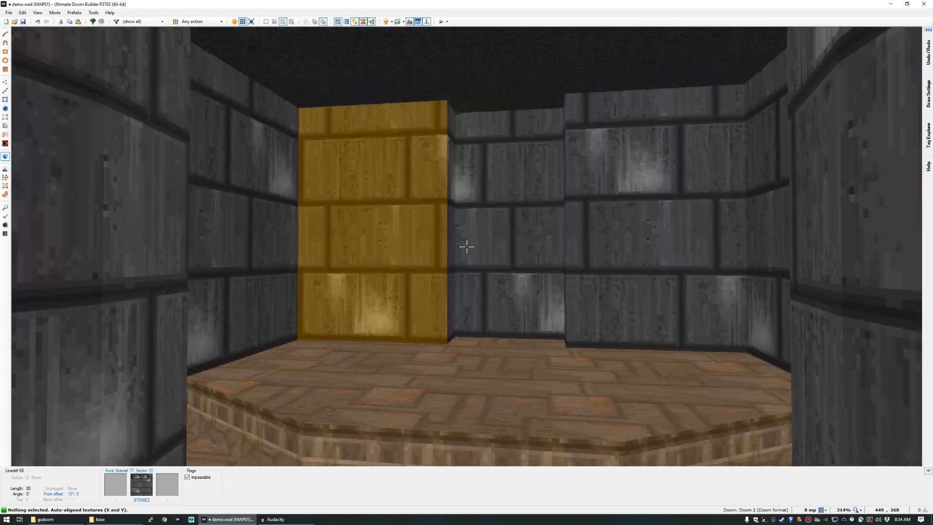
Lower the ceiling of the thin door sector at the side room's entrance to 0, restore it to 128 and clear the selection.
{"action": "key", "text": "w"}
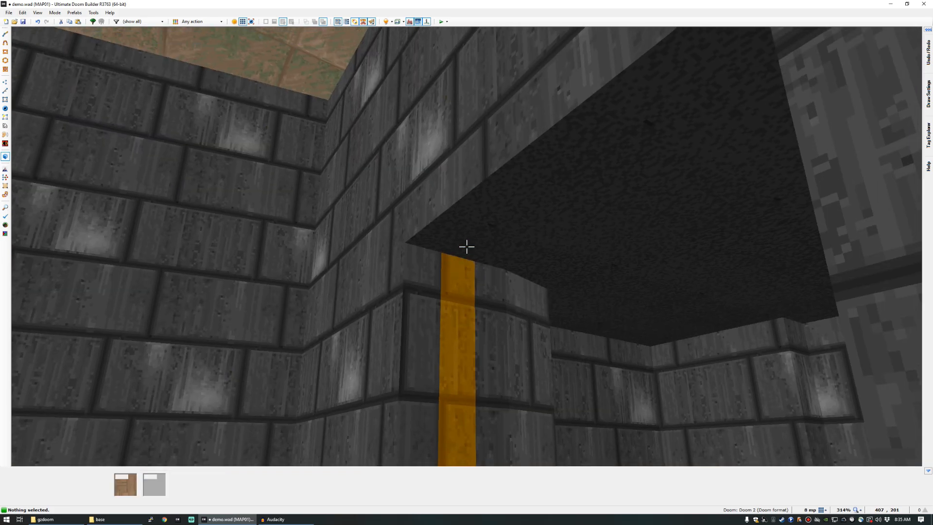
{"action": "left_click", "coordinate": [466, 246]}
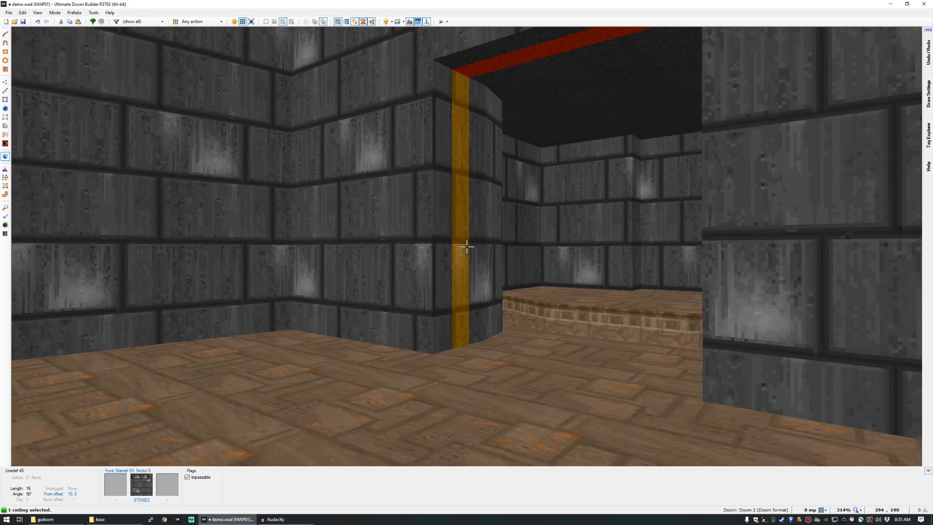
{"action": "scroll", "coordinate": [467, 246], "scroll_direction": "down", "scroll_amount": 5}
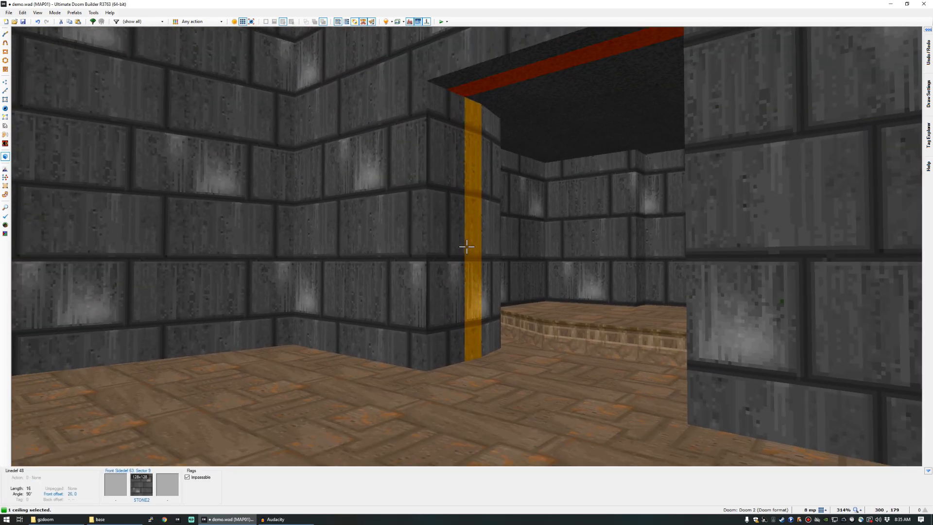
{"action": "scroll", "coordinate": [466, 247], "scroll_direction": "down", "scroll_amount": 11}
{"action": "scroll", "coordinate": [466, 247], "scroll_direction": "up", "scroll_amount": 1}
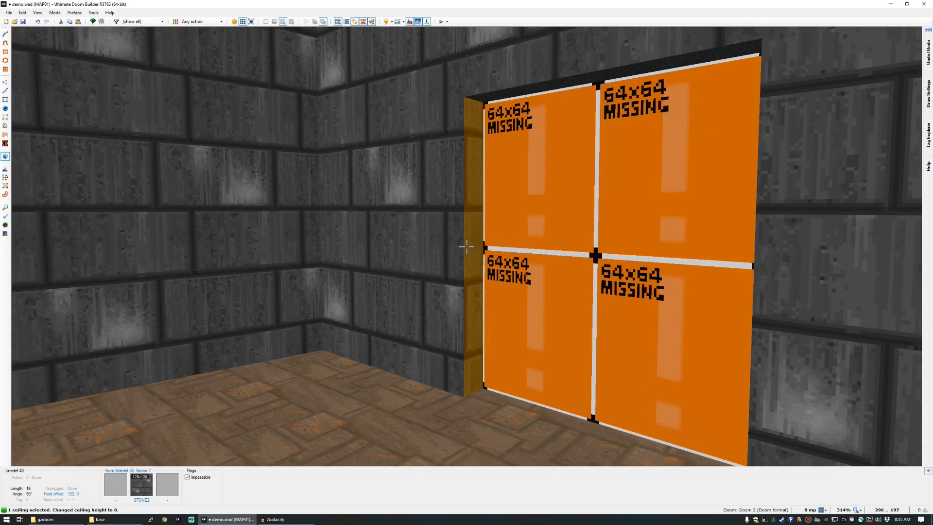
{"action": "scroll", "coordinate": [467, 246], "scroll_direction": "up", "scroll_amount": 13}
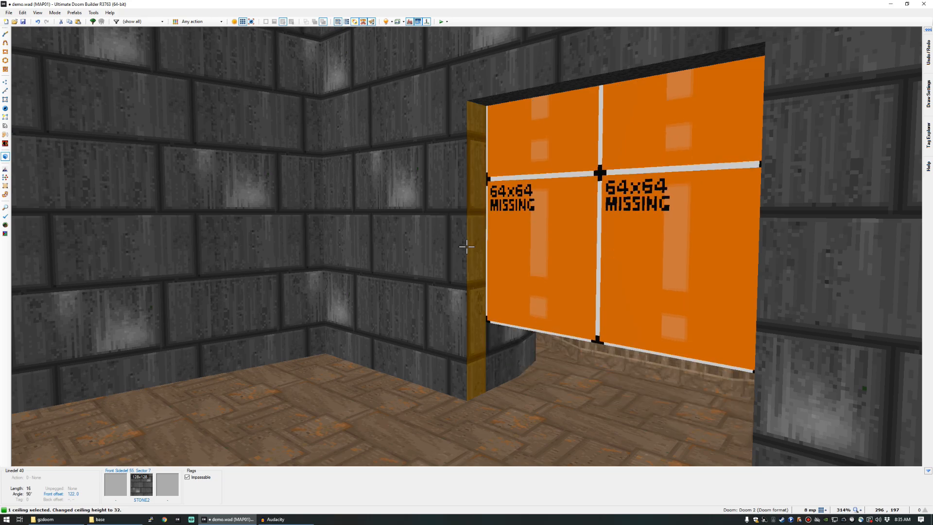
{"action": "scroll", "coordinate": [466, 246], "scroll_direction": "up", "scroll_amount": 2}
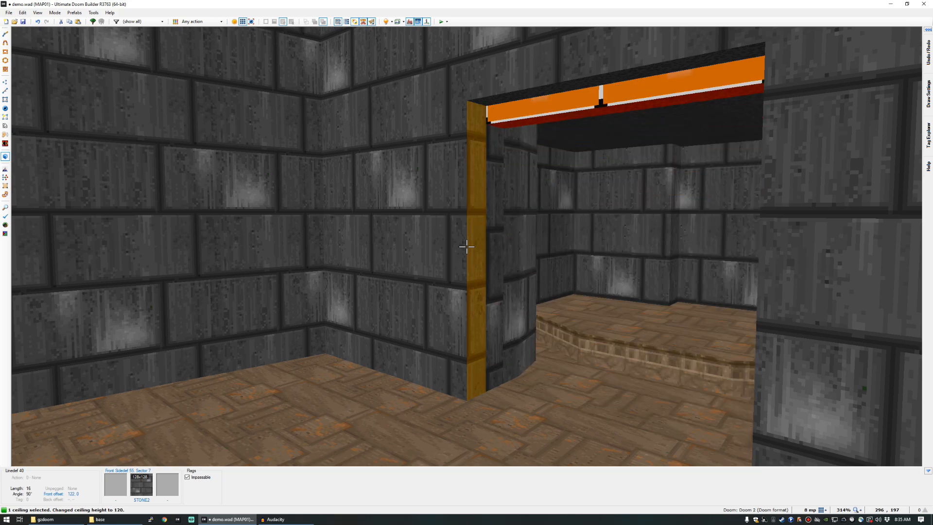
{"action": "scroll", "coordinate": [467, 247], "scroll_direction": "down", "scroll_amount": 15}
{"action": "scroll", "coordinate": [467, 246], "scroll_direction": "up", "scroll_amount": 8}
{"action": "scroll", "coordinate": [466, 246], "scroll_direction": "up", "scroll_amount": 8}
{"action": "key", "text": "c"}
{"action": "key", "text": "e"}
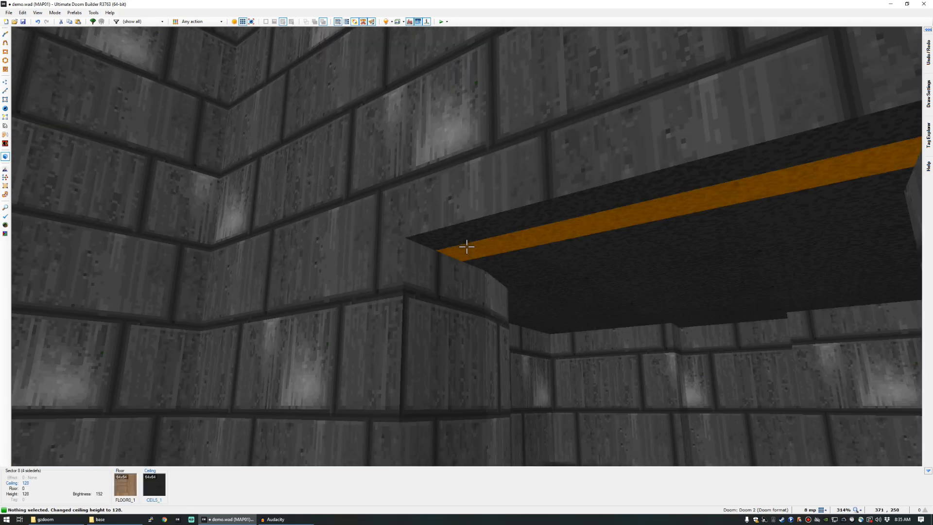
{"action": "left_click", "coordinate": [466, 247]}
{"action": "key", "text": "d"}
{"action": "key", "text": "c"}
{"action": "key", "text": "e"}
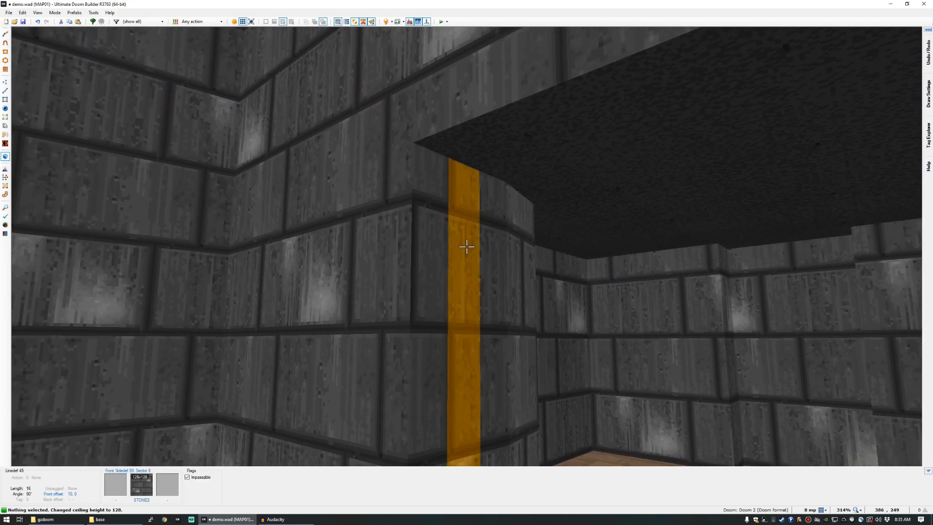
Apply the DOORTRAK texture to the two side walls of the door sector.
{"action": "left_click", "coordinate": [466, 246]}
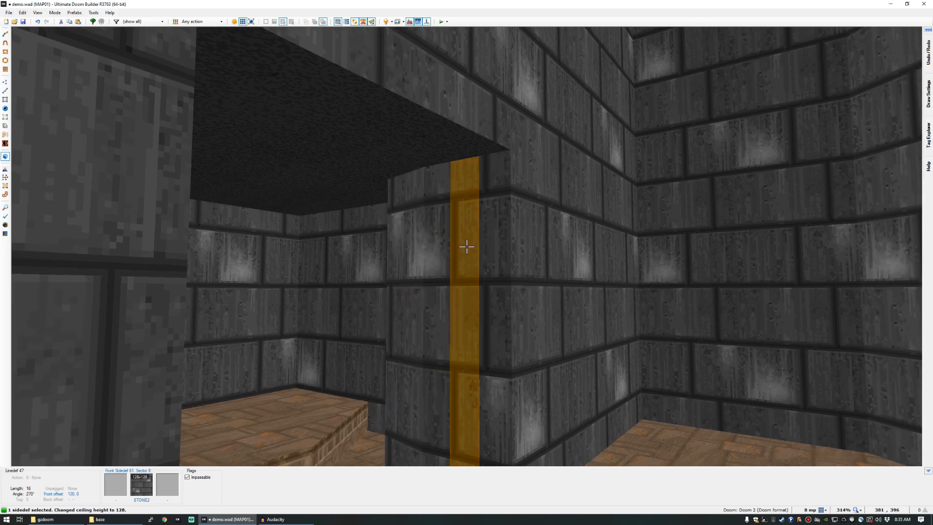
{"action": "left_click", "coordinate": [467, 246]}
{"action": "type", "text": "tDOOR"}
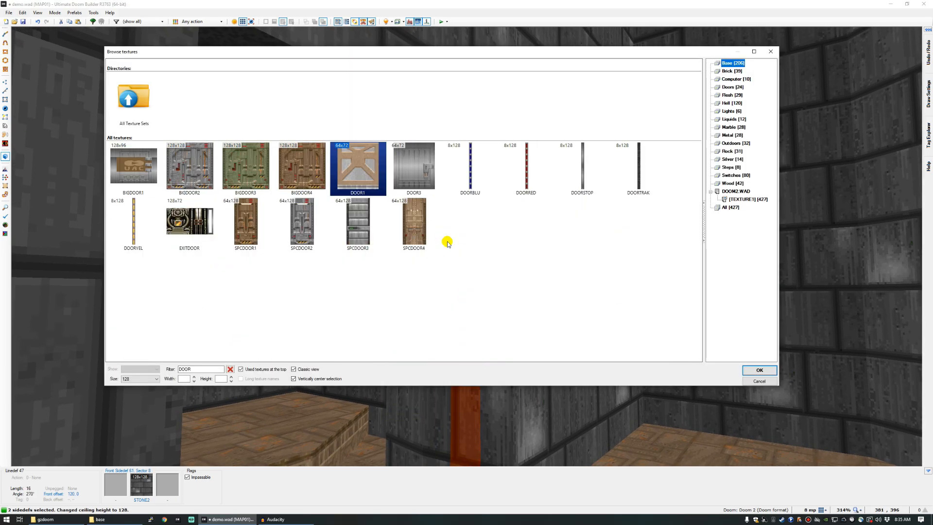
{"action": "left_click", "coordinate": [638, 168]}
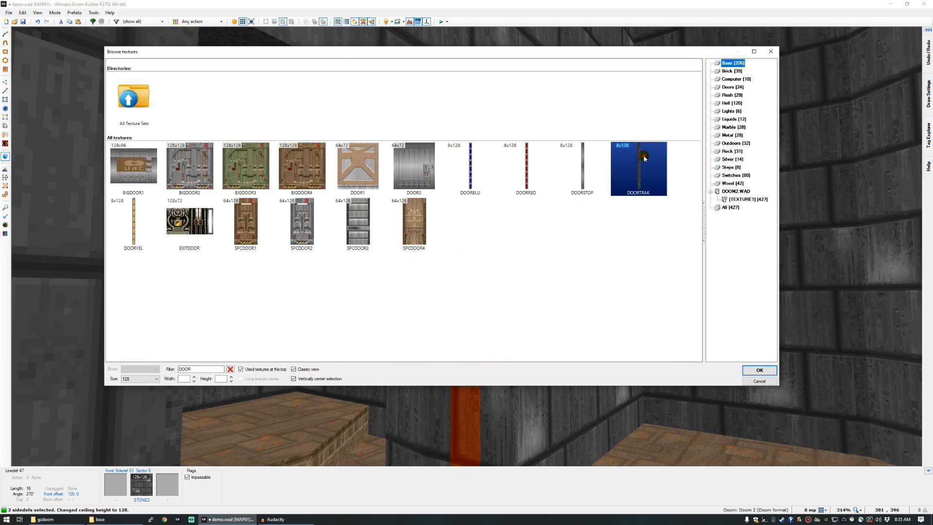
{"action": "double_click", "coordinate": [644, 158]}
Test the DOORTRAK walls by moving the door sector's ceiling down to 96, then back to 128.
{"action": "left_click", "coordinate": [467, 246]}
{"action": "left_click", "coordinate": [467, 246]}
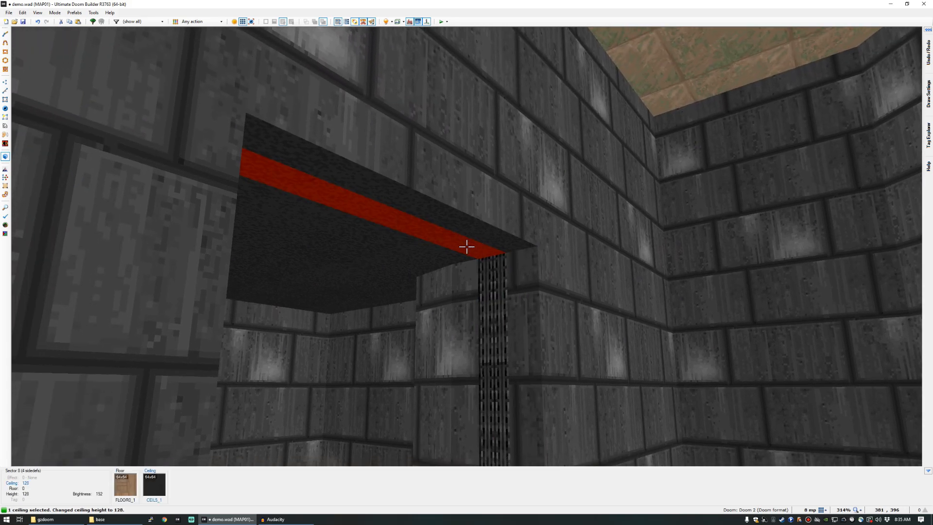
{"action": "key", "text": "f"}
{"action": "key", "text": "d"}
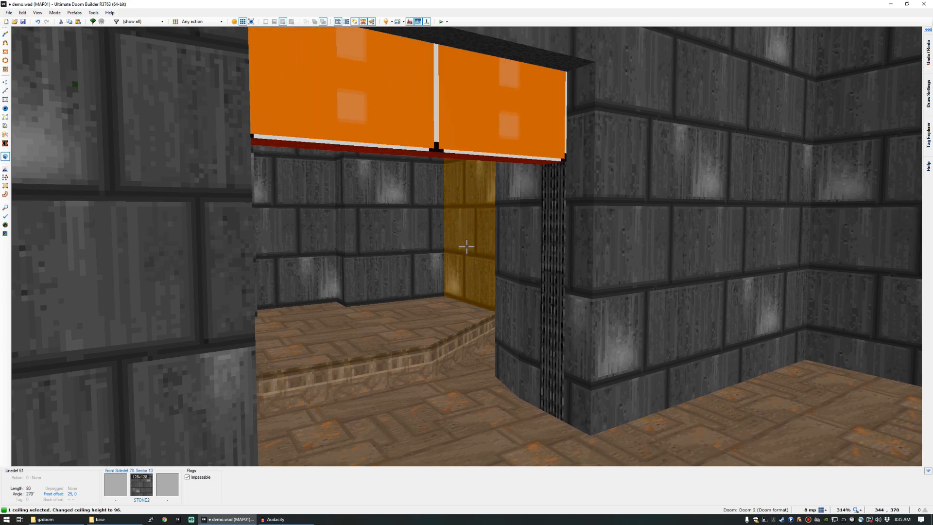
{"action": "scroll", "coordinate": [466, 246], "scroll_direction": "up", "scroll_amount": 3}
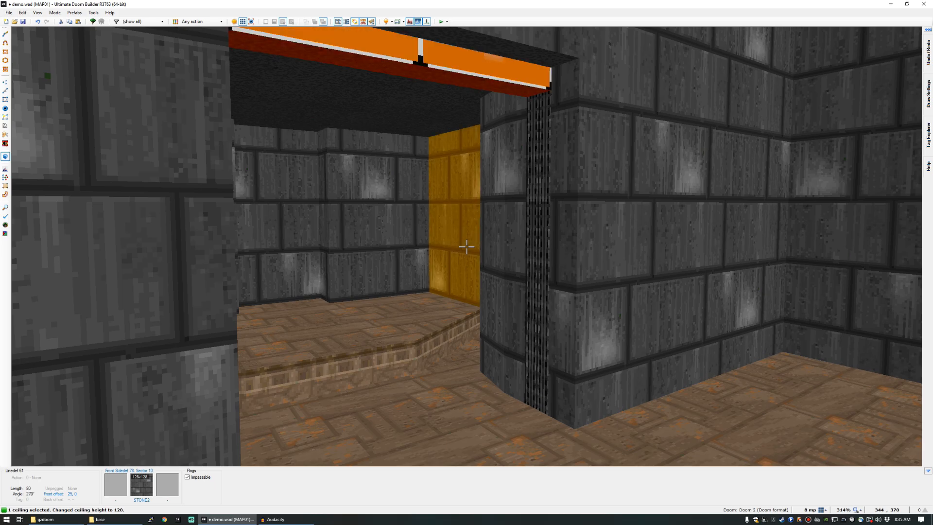
{"action": "scroll", "coordinate": [467, 247], "scroll_direction": "up", "scroll_amount": 1}
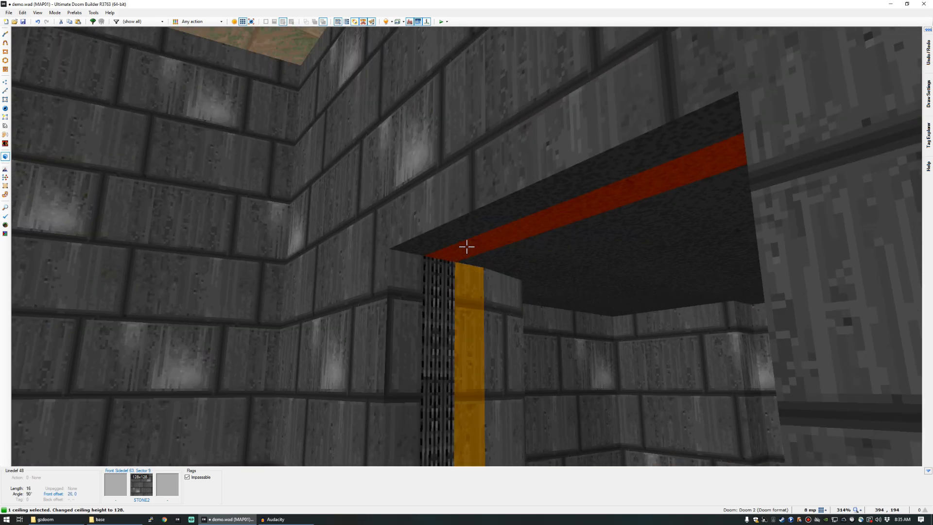
{"action": "scroll", "coordinate": [466, 246], "scroll_direction": "down", "scroll_amount": 3}
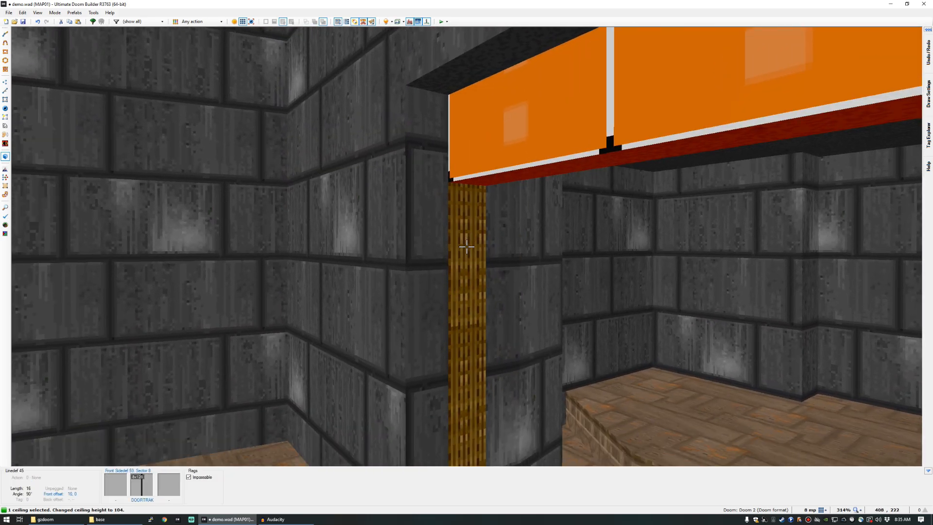
{"action": "key", "text": "c"}
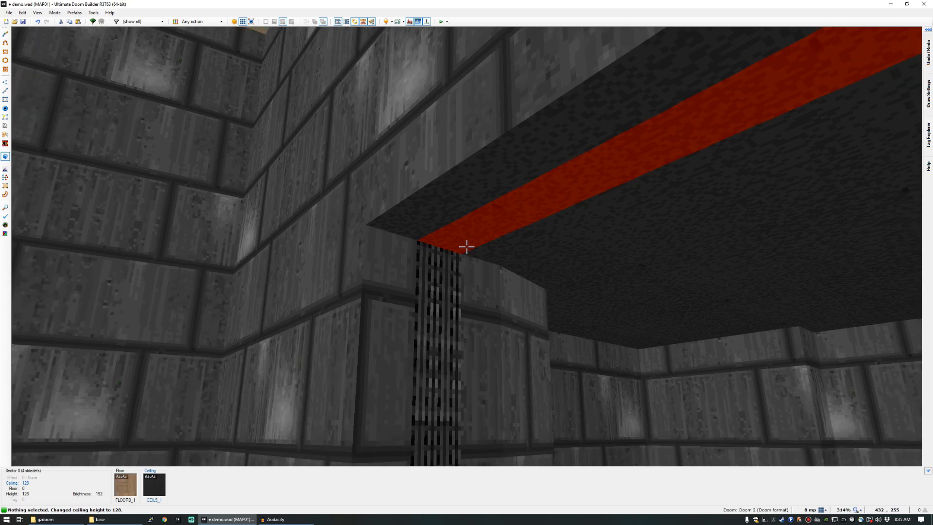
Lower the door ceiling to 64 and return it to 128, then repeat the test at 96, viewing both tracks.
{"action": "left_click", "coordinate": [466, 246]}
{"action": "scroll", "coordinate": [466, 246], "scroll_direction": "down", "scroll_amount": 4}
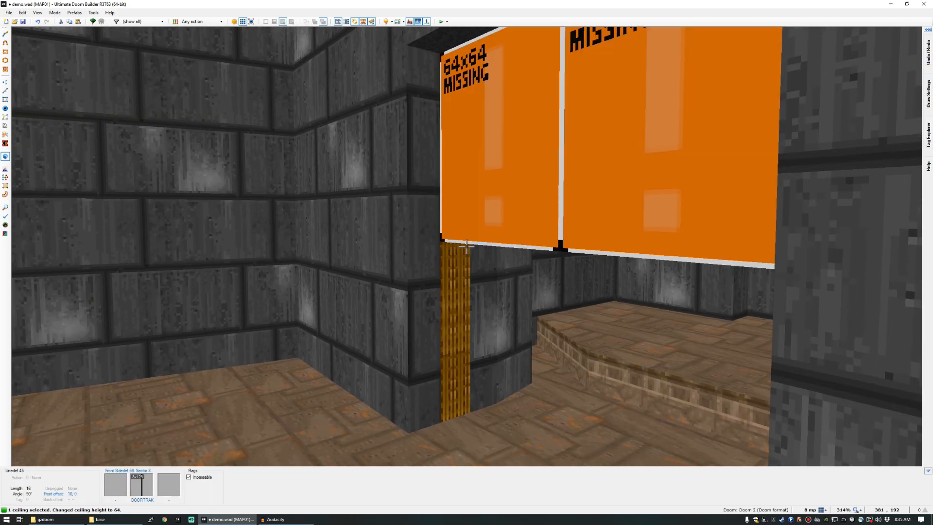
{"action": "key", "text": "c"}
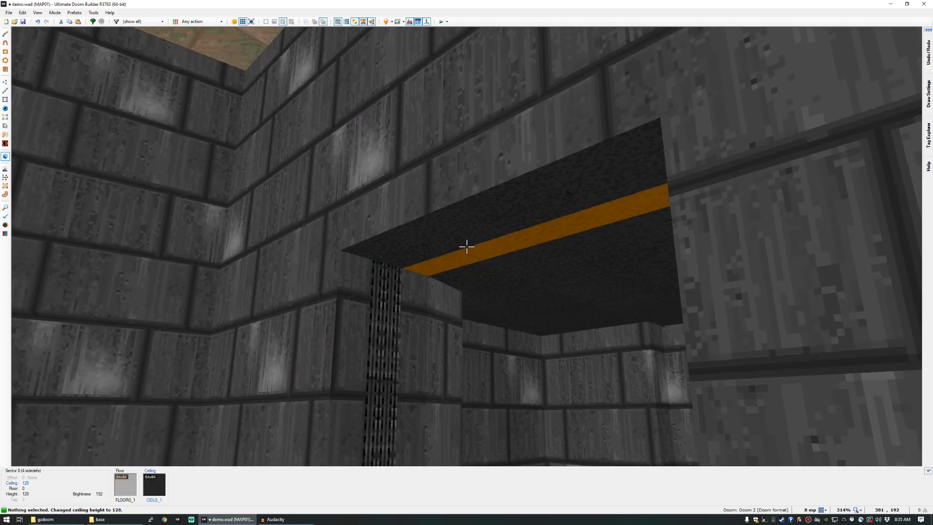
{"action": "left_click", "coordinate": [466, 247]}
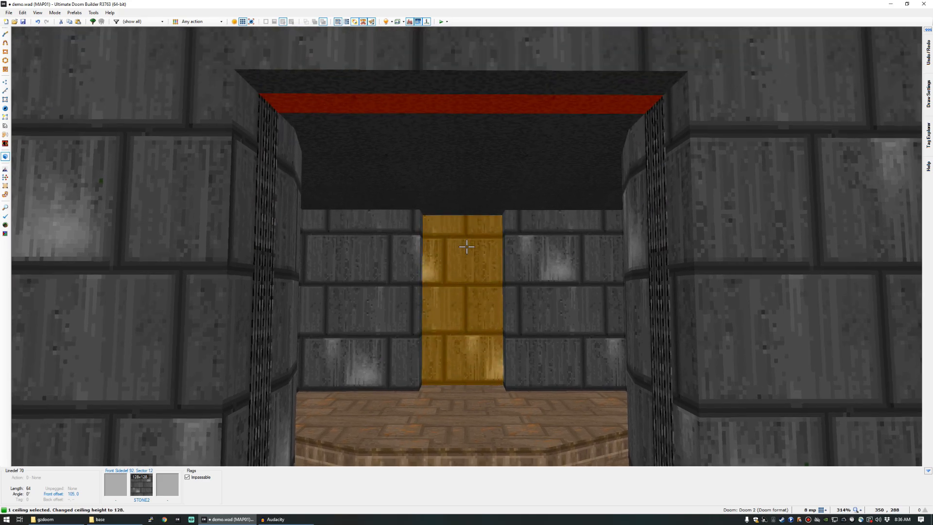
{"action": "scroll", "coordinate": [466, 247], "scroll_direction": "down", "scroll_amount": 4}
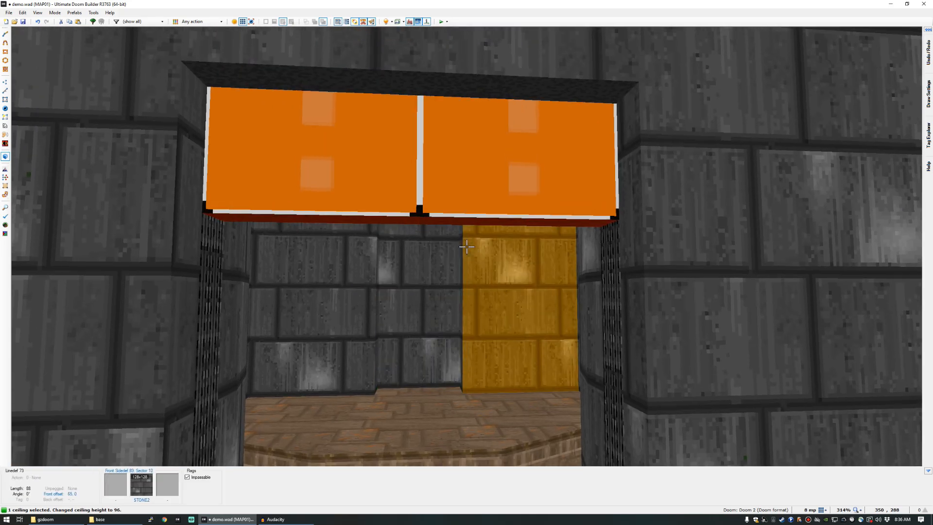
{"action": "scroll", "coordinate": [467, 247], "scroll_direction": "up", "scroll_amount": 1}
{"action": "key", "text": "c"}
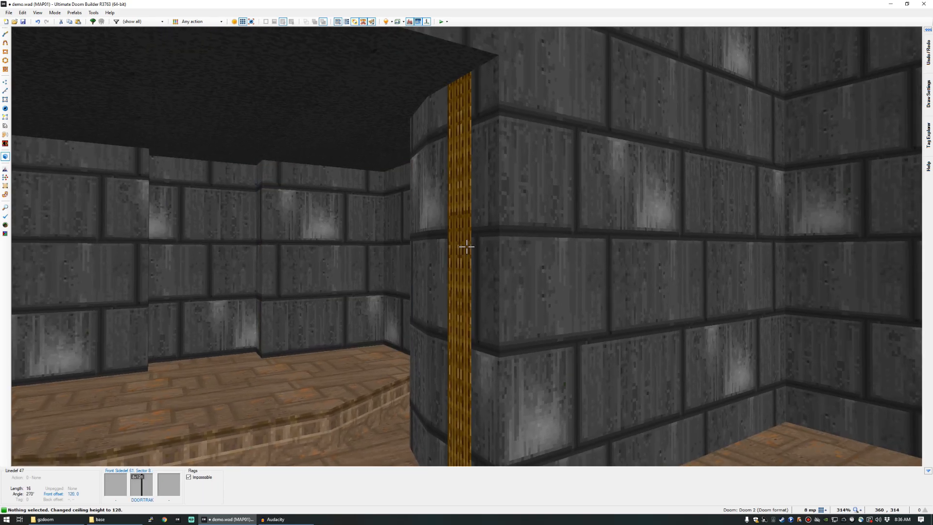
Turn on the Lower Unpegged flag for both DOORTRAK walls of the doorway.
{"action": "right_click", "coordinate": [466, 246]}
{"action": "left_click", "coordinate": [188, 257]}
{"action": "key", "text": "Escape"}
{"action": "key", "text": "l"}
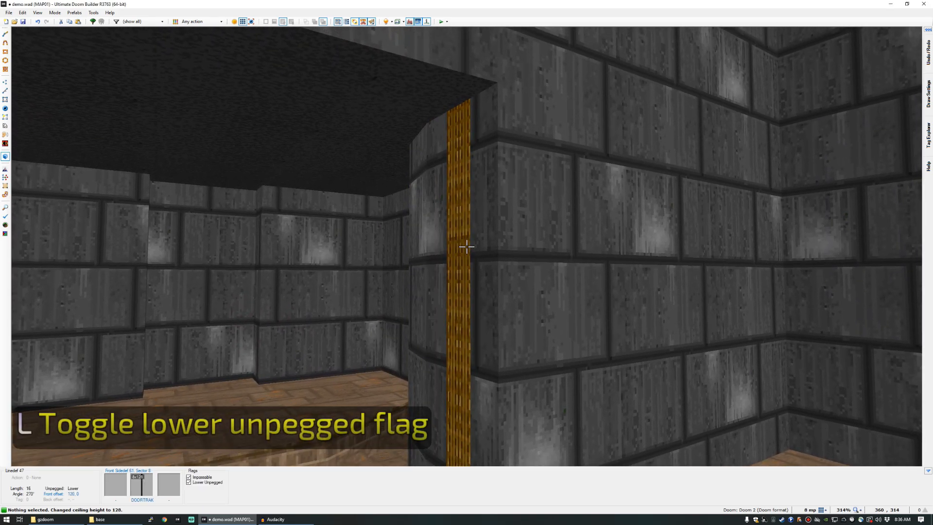
{"action": "key", "text": "l"}
{"action": "key", "text": "l"}
{"action": "key", "text": "l"}
{"action": "key", "text": "l"}
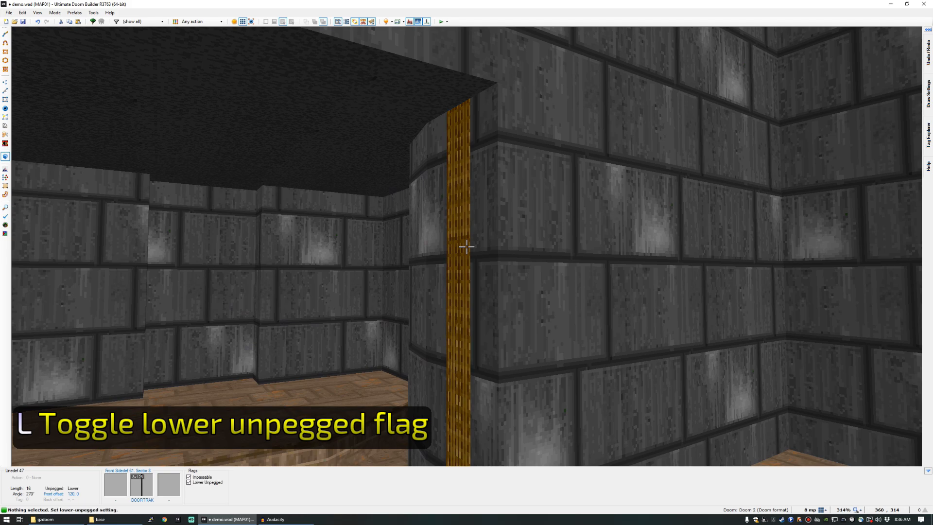
{"action": "key", "text": "l"}
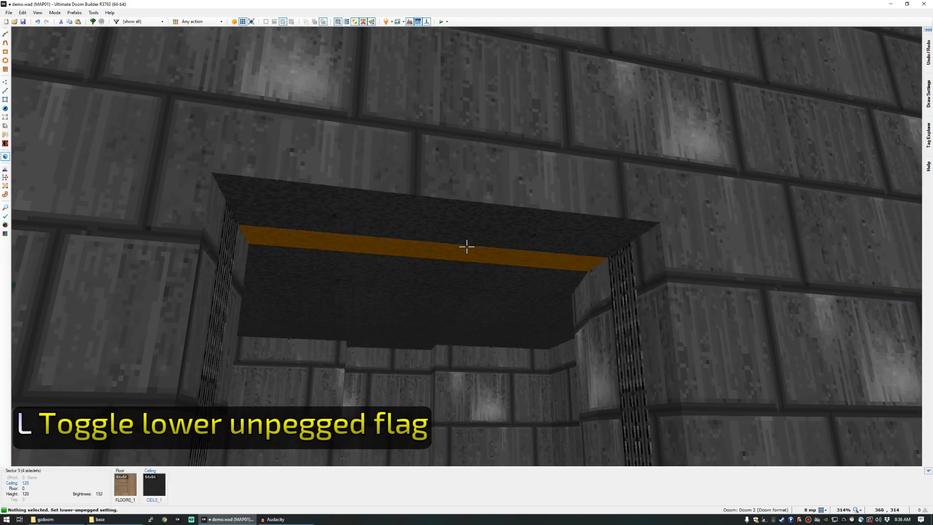
Lower the door sector's ceiling to 0 so the doorway is closed.
{"action": "left_click", "coordinate": [466, 247]}
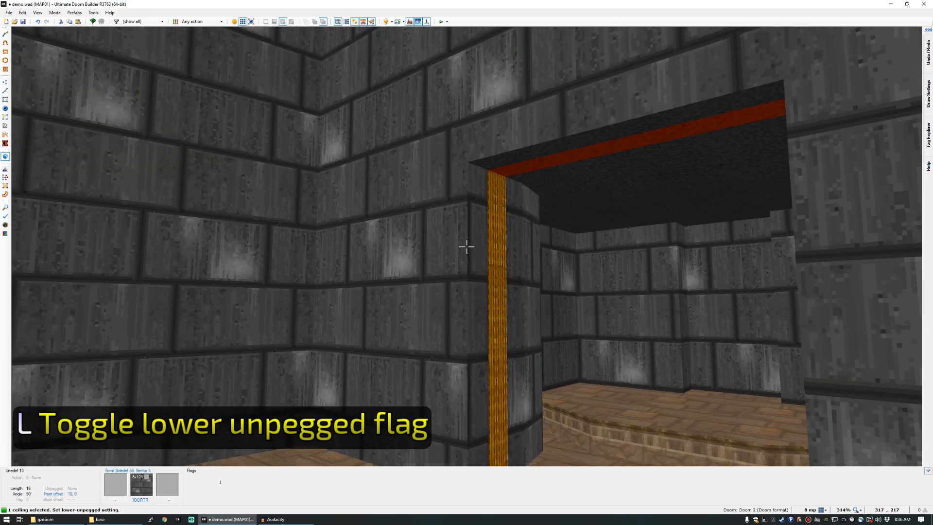
{"action": "key", "text": "w"}
{"action": "scroll", "coordinate": [466, 247], "scroll_direction": "up", "scroll_amount": 1}
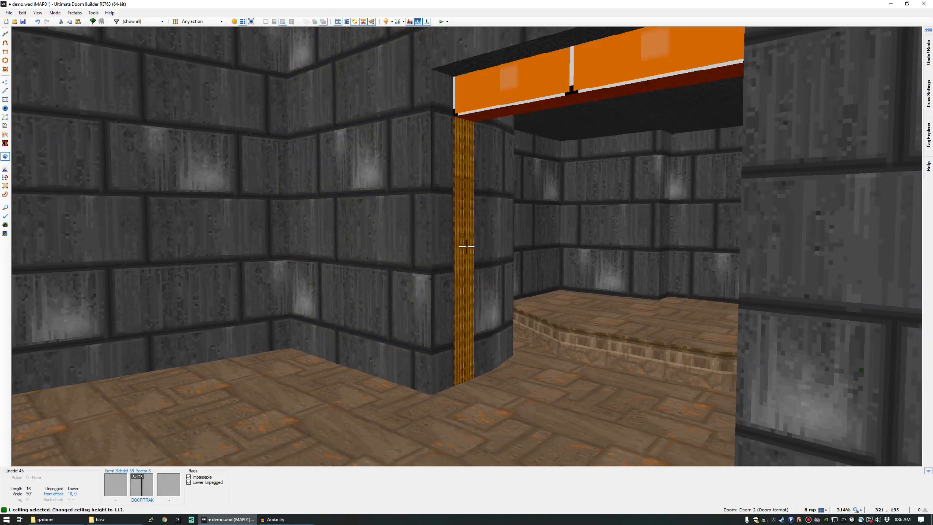
{"action": "scroll", "coordinate": [466, 247], "scroll_direction": "down", "scroll_amount": 6}
{"action": "key", "text": "a"}
{"action": "key", "text": "c"}
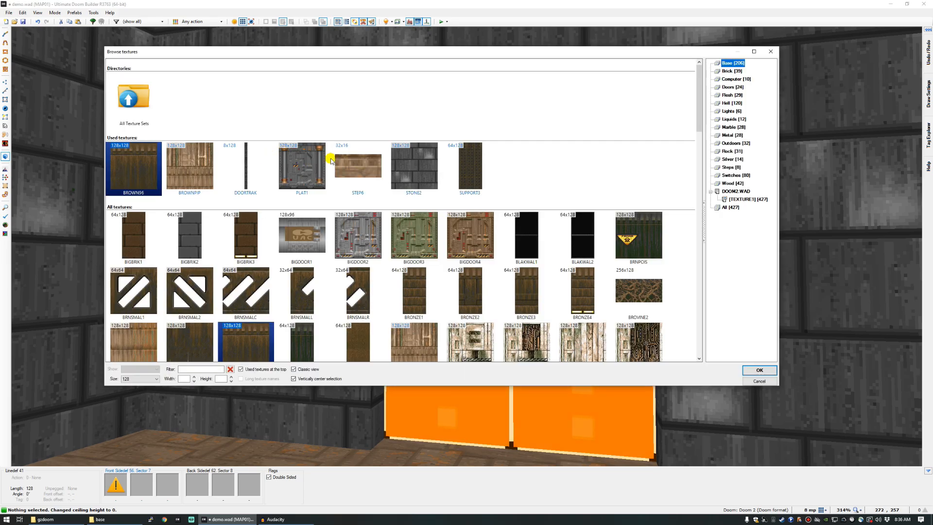
Apply the BIGDOOR2 texture to both faces of the closed door.
{"action": "double_click", "coordinate": [356, 236]}
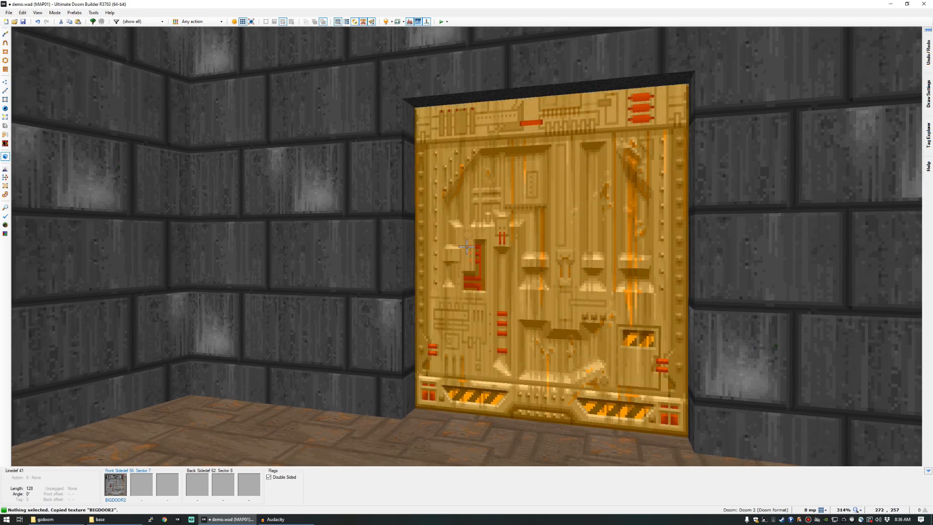
{"action": "key", "text": "w"}
{"action": "key", "text": "ctrl+v"}
{"action": "key", "text": "w"}
{"action": "key", "text": "d"}
{"action": "key", "text": "a"}
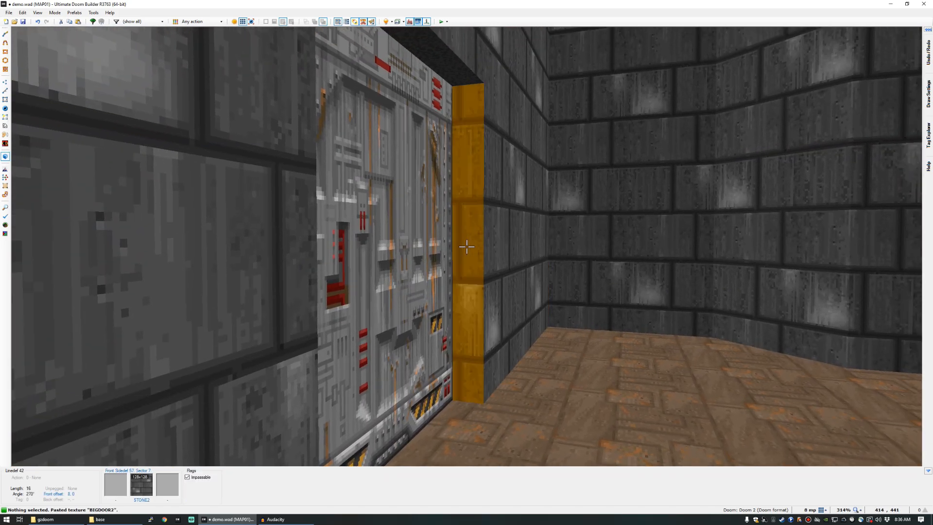
Apply the DOORSTOP texture to the four narrow jamb walls on both sides of the door.
{"action": "left_click", "coordinate": [466, 246]}
{"action": "key", "text": "d"}
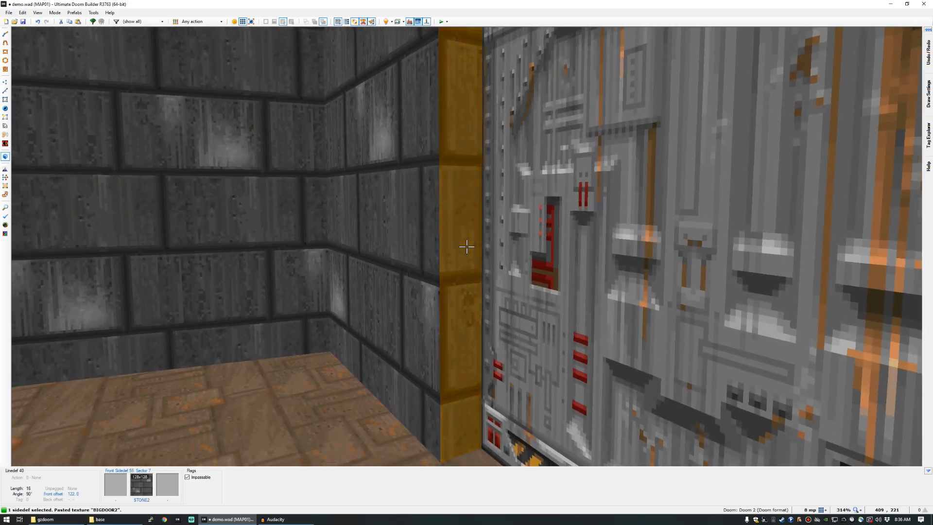
{"action": "left_click", "coordinate": [466, 247]}
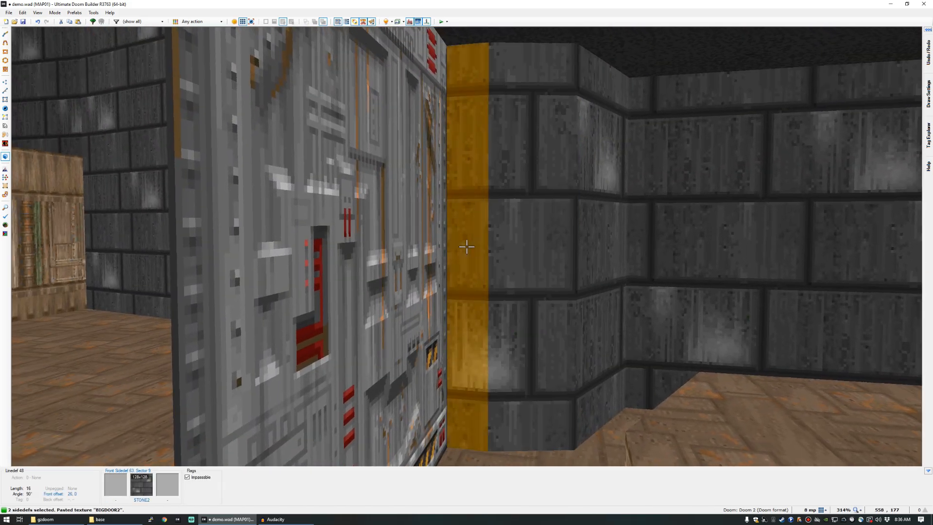
{"action": "left_click", "coordinate": [466, 246]}
{"action": "key", "text": "d"}
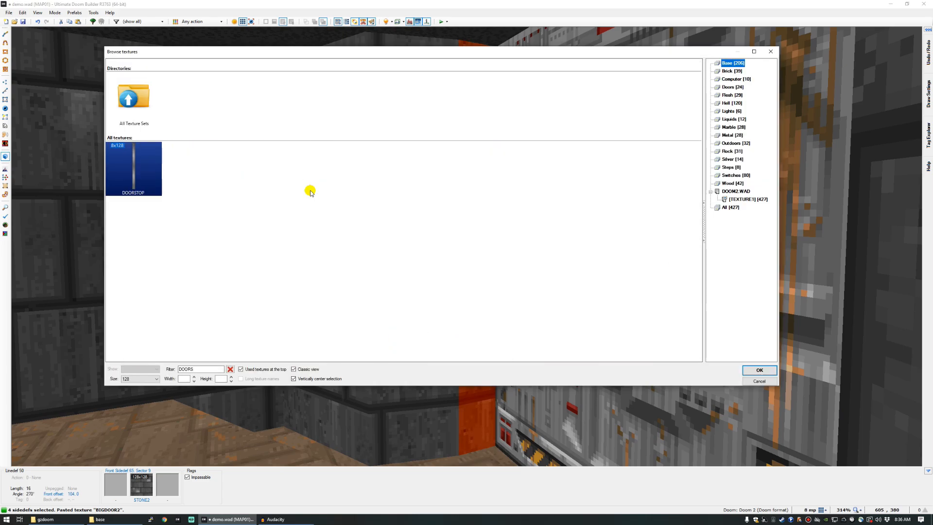
{"action": "key", "text": "c"}
Reset the texture alignment of the DOORSTOP jamb walls around the door.
{"action": "key", "text": "a"}
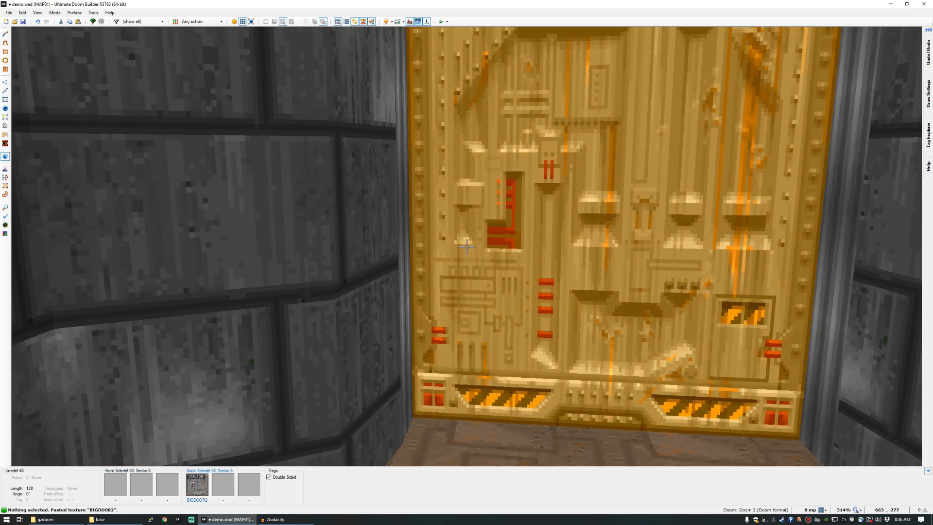
{"action": "key", "text": "a"}
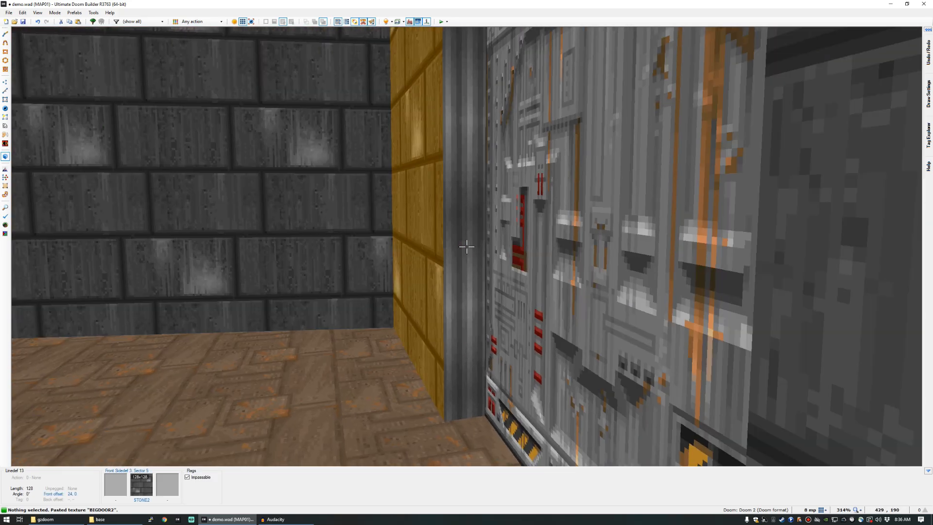
{"action": "left_click", "coordinate": [467, 247]}
{"action": "key", "text": "ctrl+shift+r"}
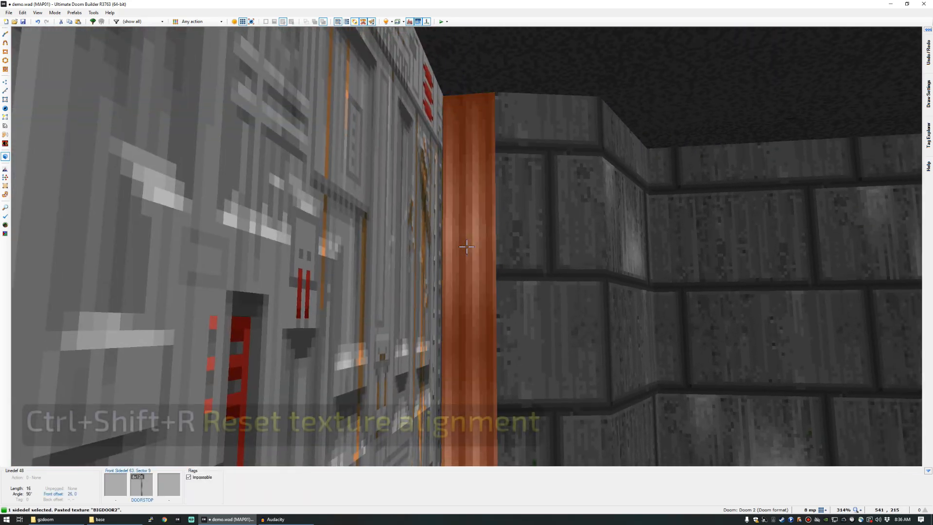
{"action": "key", "text": "a"}
{"action": "left_click", "coordinate": [467, 247]}
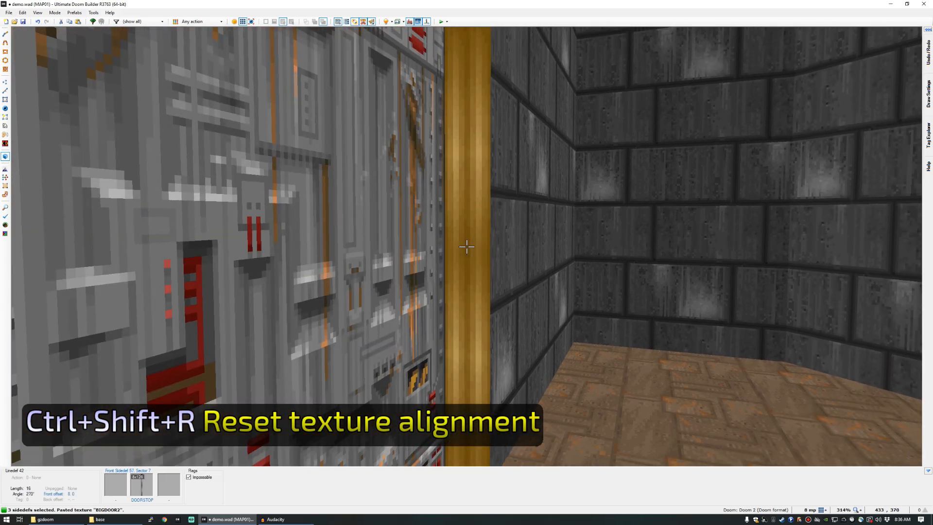
{"action": "key", "text": "ctrl+shift+r"}
{"action": "key", "text": "d"}
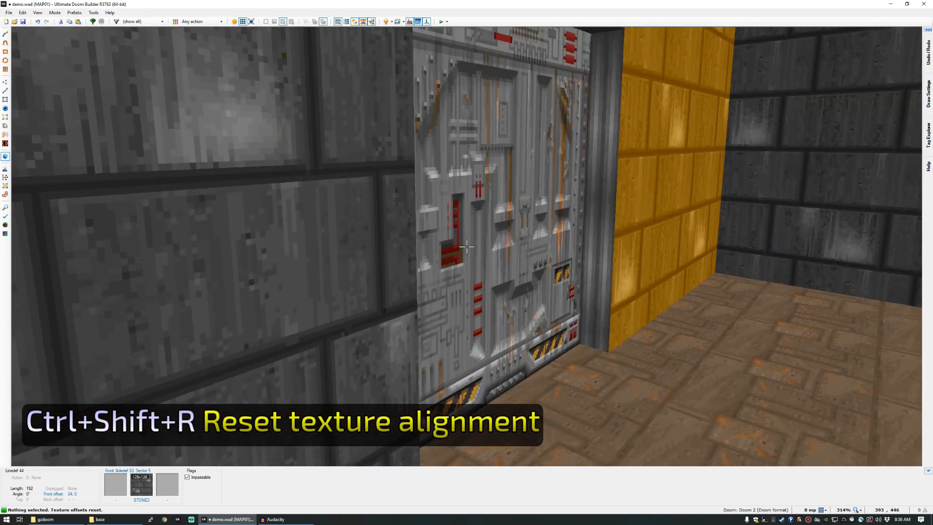
Move the middle vertex on the raised ledge's end wall to 48 units from the wall's upper corner.
{"action": "key", "text": "a"}
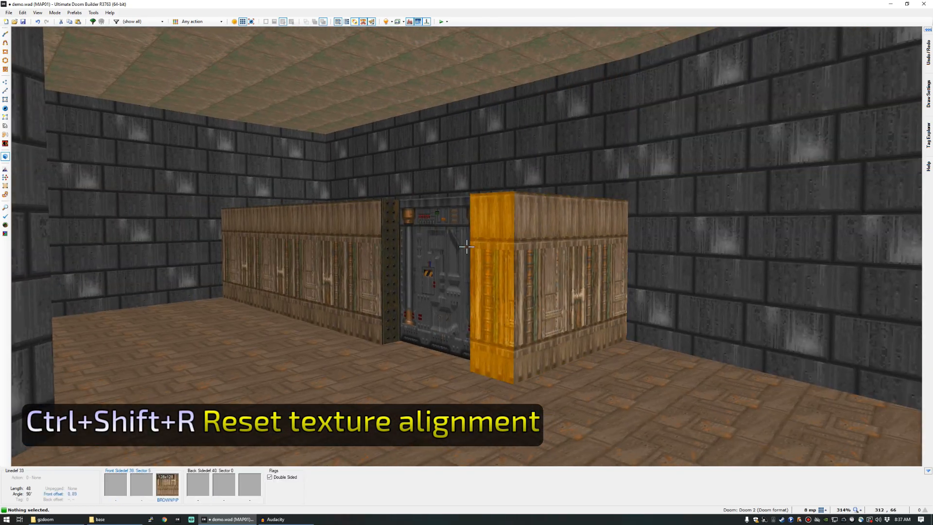
{"action": "key", "text": "w"}
{"action": "key", "text": "w"}
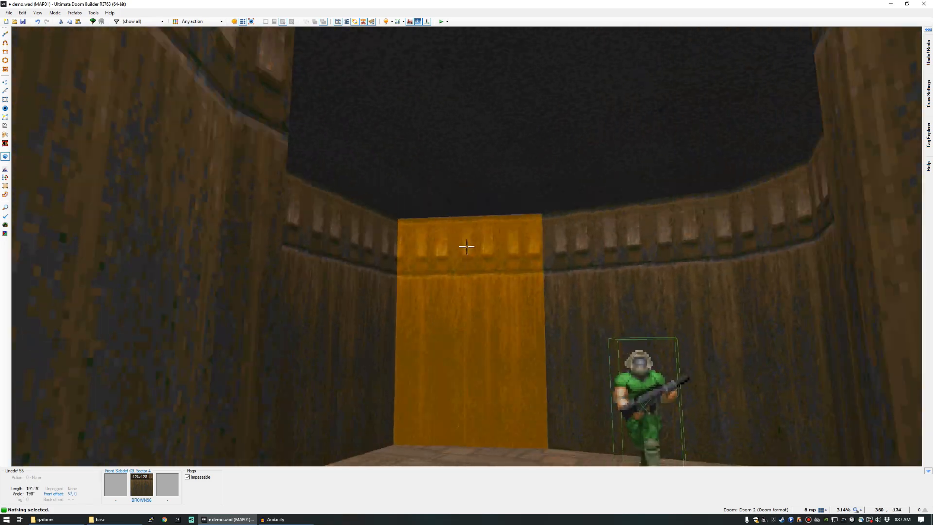
{"action": "key", "text": "w"}
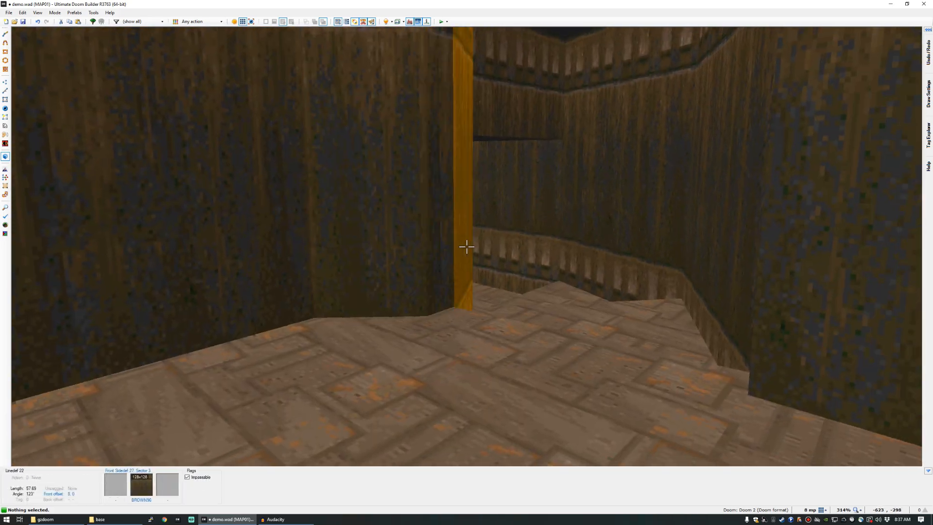
{"action": "key", "text": "w"}
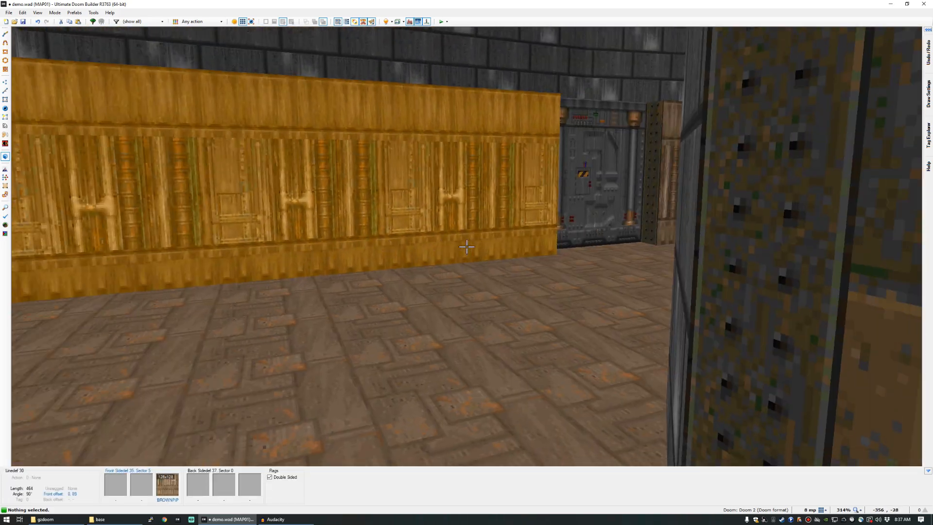
{"action": "key", "text": "w"}
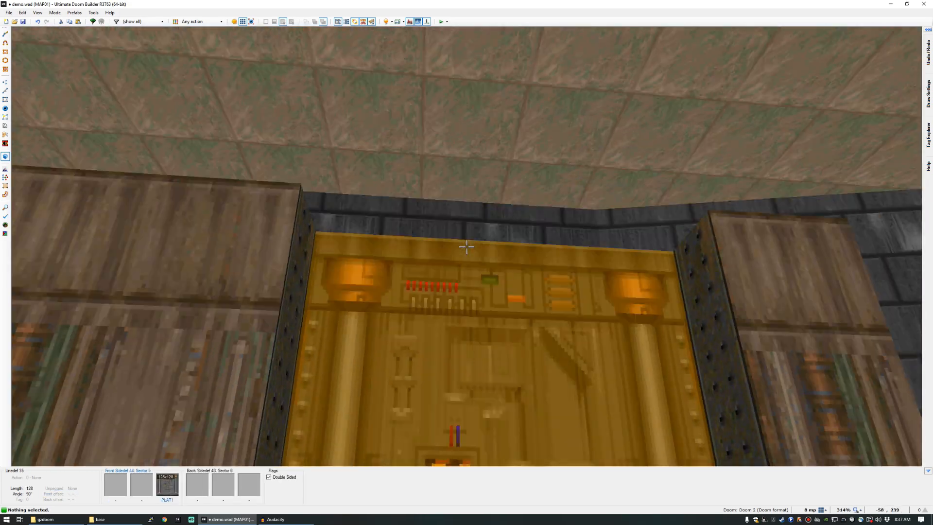
{"action": "key", "text": "w"}
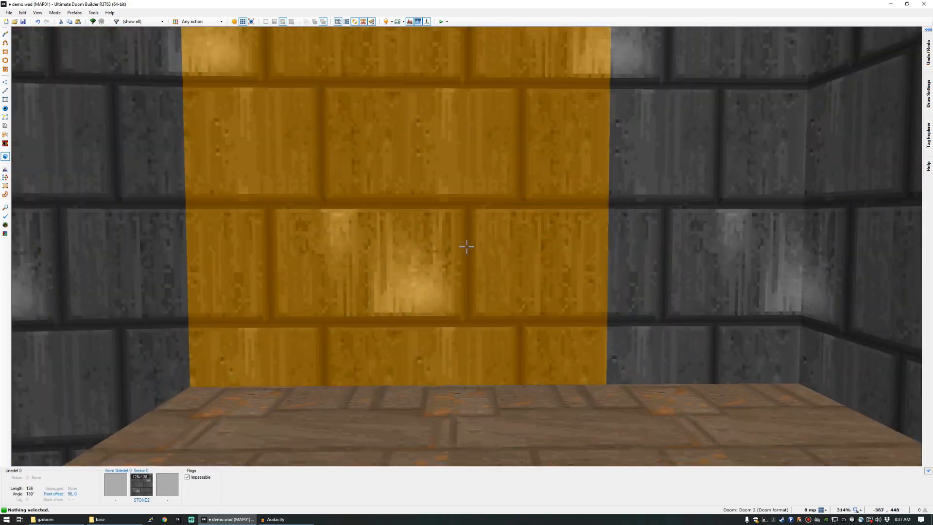
{"action": "key", "text": "q"}
{"action": "scroll", "coordinate": [442, 236], "scroll_direction": "up", "scroll_amount": 5}
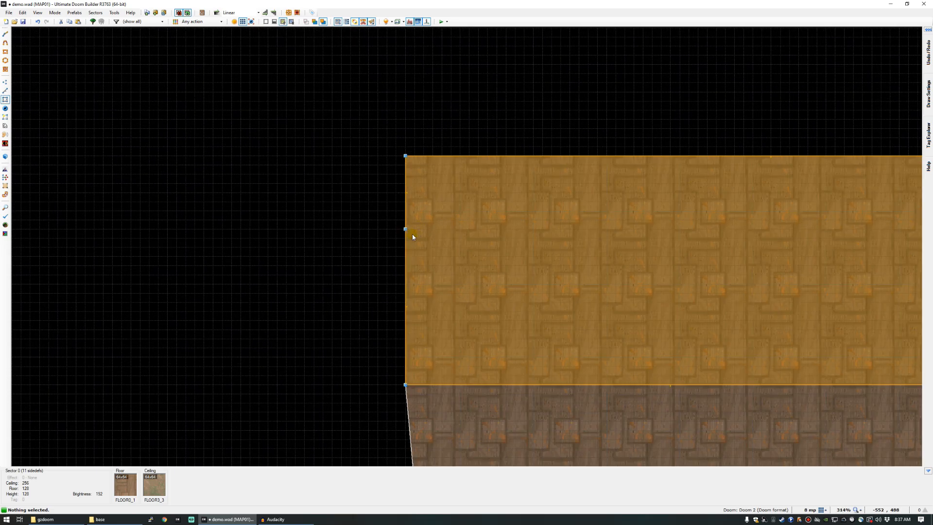
{"action": "key", "text": "v"}
{"action": "left_click", "coordinate": [406, 213]}
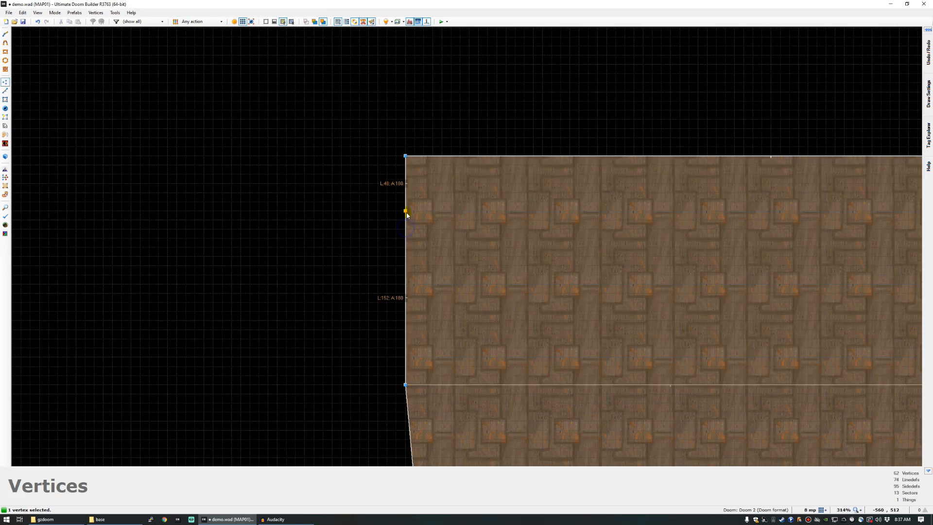
Draw a shallow rectangular alcove off the raised ledge's end wall and a separate 64-unit line segment below it along that wall.
{"action": "key", "text": "d"}
{"action": "left_click", "coordinate": [391, 211]}
{"action": "left_click", "coordinate": [387, 282]}
{"action": "left_click", "coordinate": [405, 283]}
{"action": "left_click", "coordinate": [406, 210]}
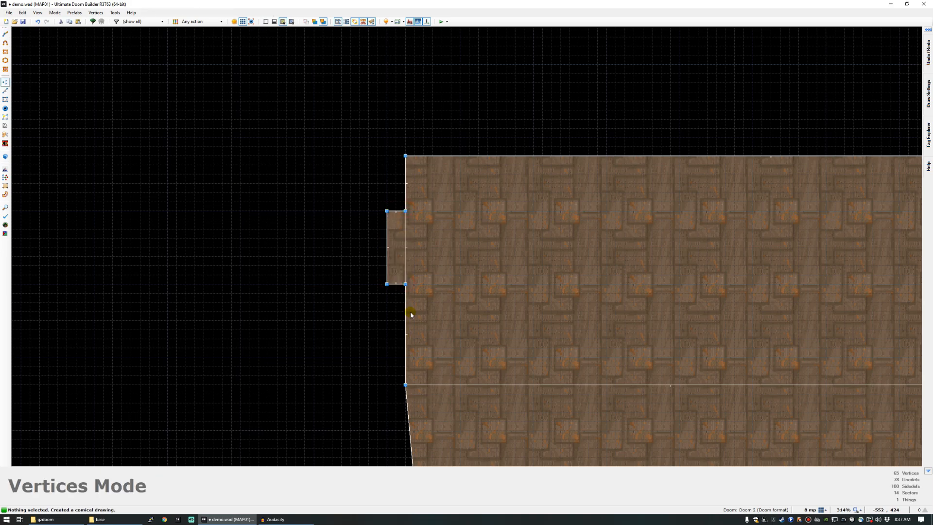
{"action": "key", "text": "d"}
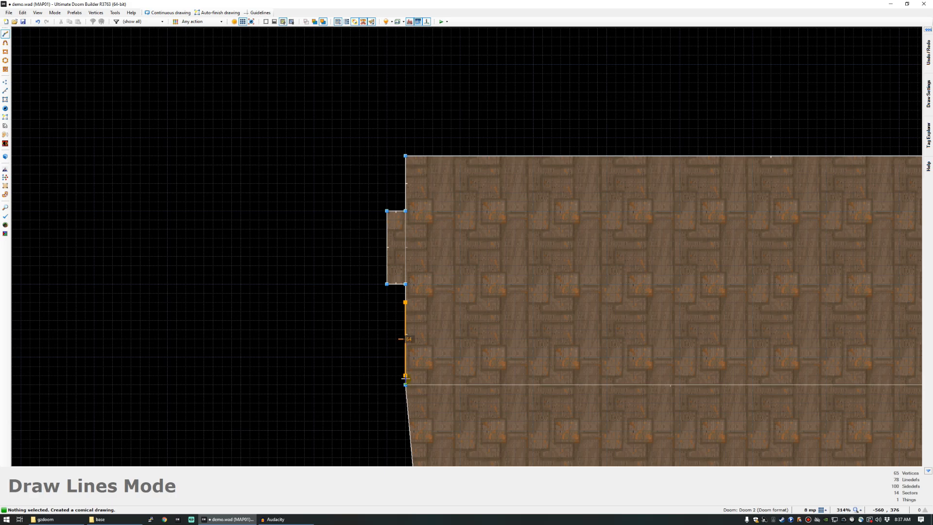
{"action": "left_click", "coordinate": [405, 374]}
Apply the SW1DIRT switch texture to the 64-unit wall segment beside the alcove and reset its offsets to 0, 0.
{"action": "key", "text": "w"}
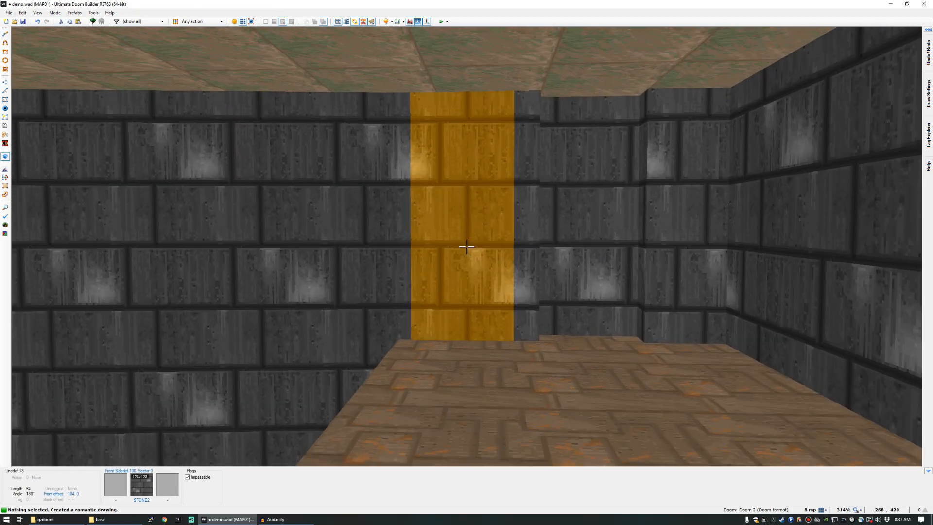
{"action": "right_click", "coordinate": [466, 246]}
{"action": "type", "text": "SW1"}
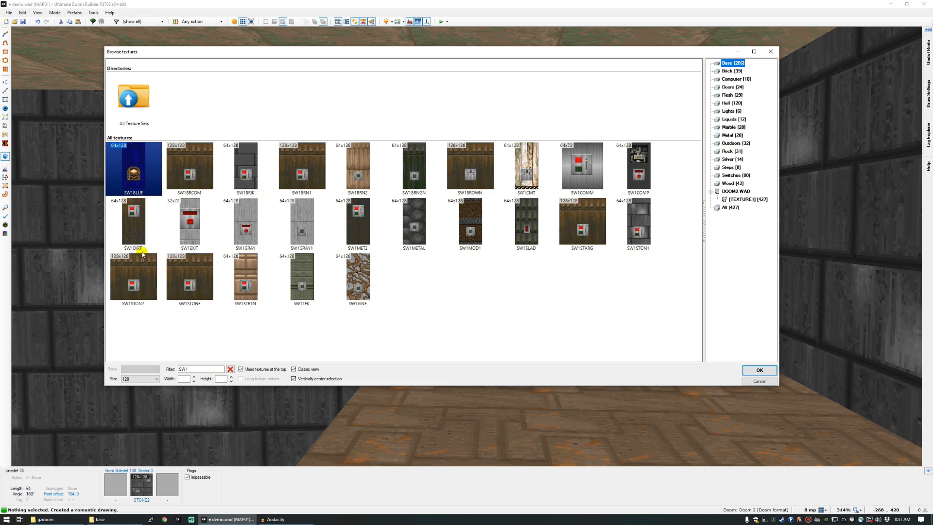
{"action": "double_click", "coordinate": [139, 226]}
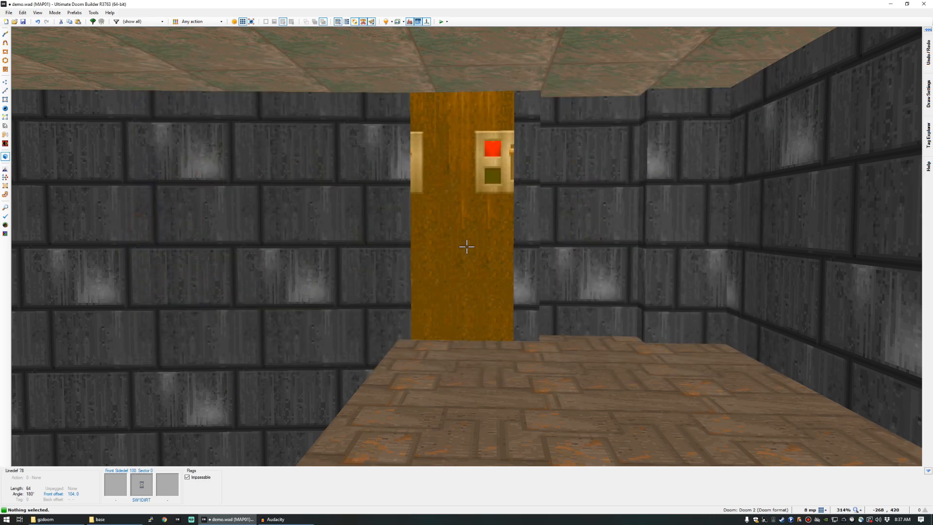
{"action": "key", "text": "BackSpace"}
{"action": "key", "text": "s"}
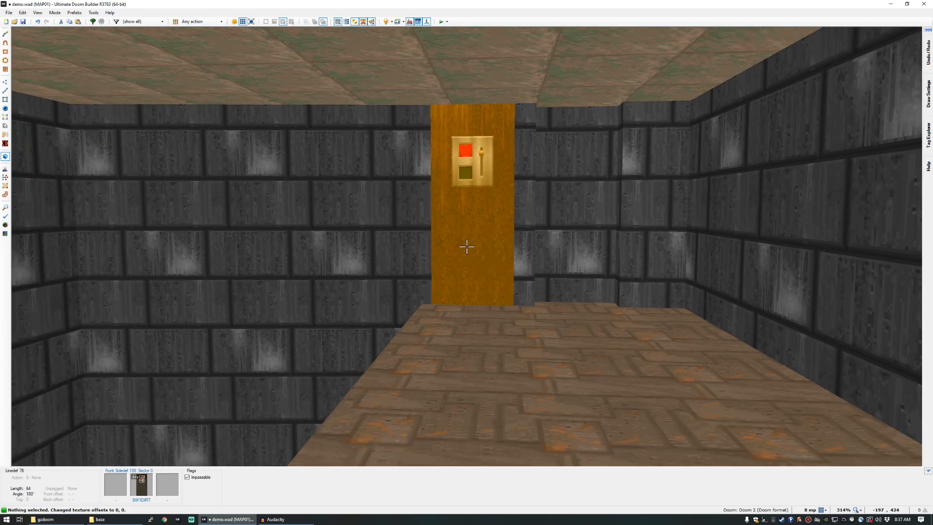
Test the switch wall by lowering the raised ledge's floor to -72 and returning it to 128.
{"action": "key", "text": "w"}
{"action": "key", "text": "a"}
{"action": "key", "text": "s"}
{"action": "key", "text": "s"}
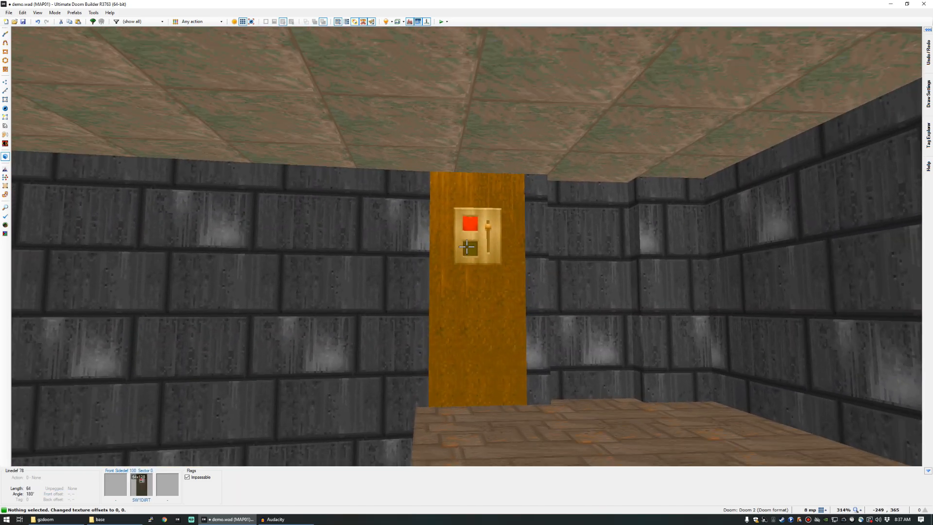
{"action": "left_click", "coordinate": [467, 246]}
{"action": "key", "text": "w"}
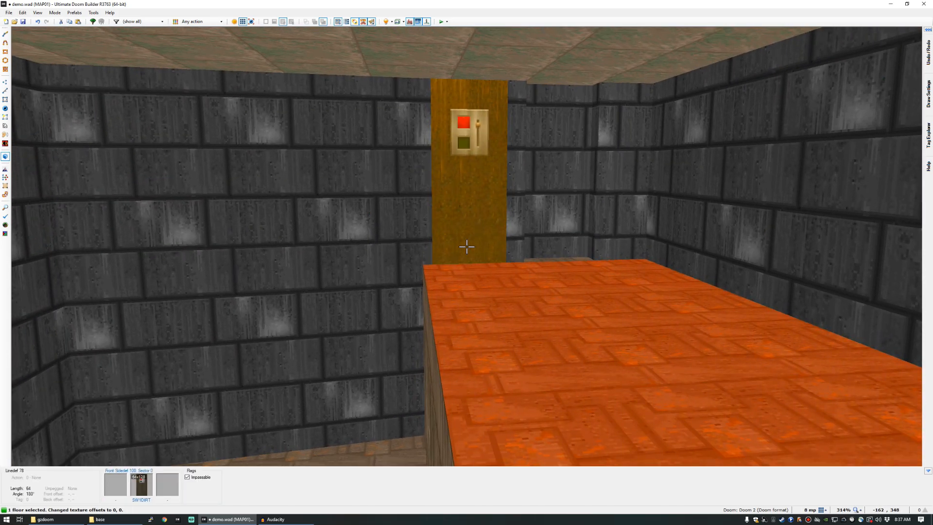
{"action": "scroll", "coordinate": [466, 247], "scroll_direction": "down", "scroll_amount": 10}
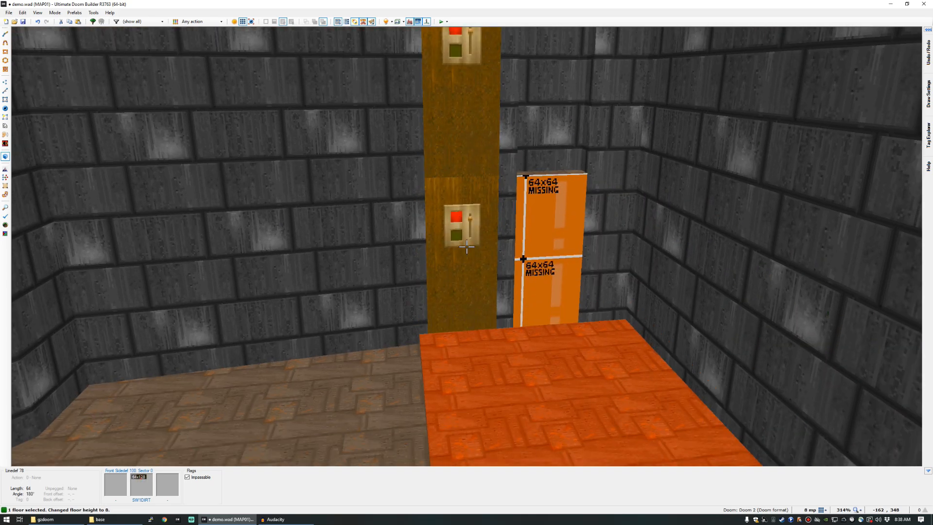
{"action": "scroll", "coordinate": [466, 247], "scroll_direction": "up", "scroll_amount": 7}
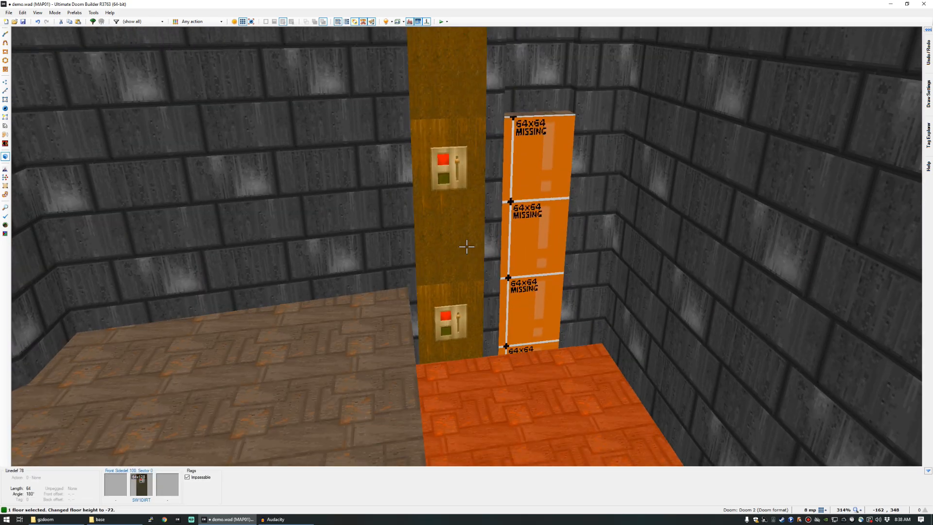
{"action": "scroll", "coordinate": [466, 246], "scroll_direction": "up", "scroll_amount": 17}
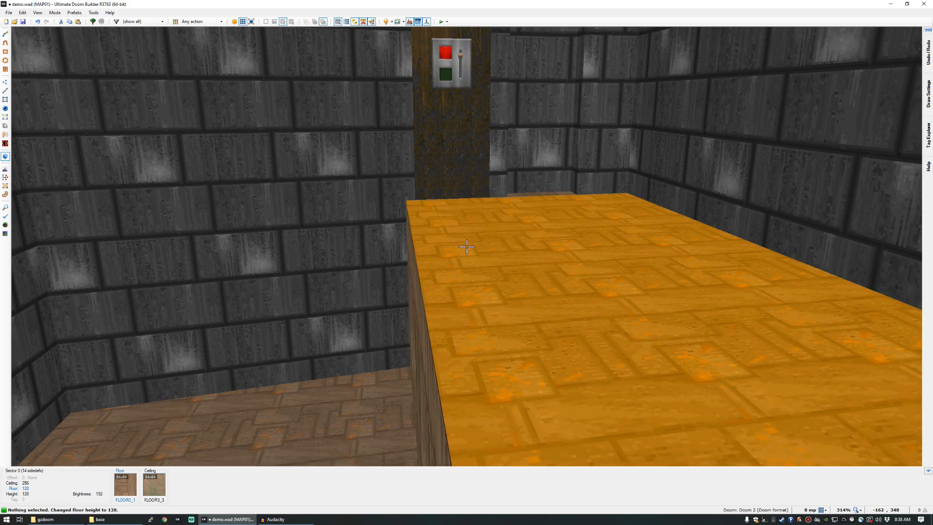
Undo the ledge's floor height change and the SW1DIRT texture change on the wall segment.
{"action": "key", "text": "ctrl+z"}
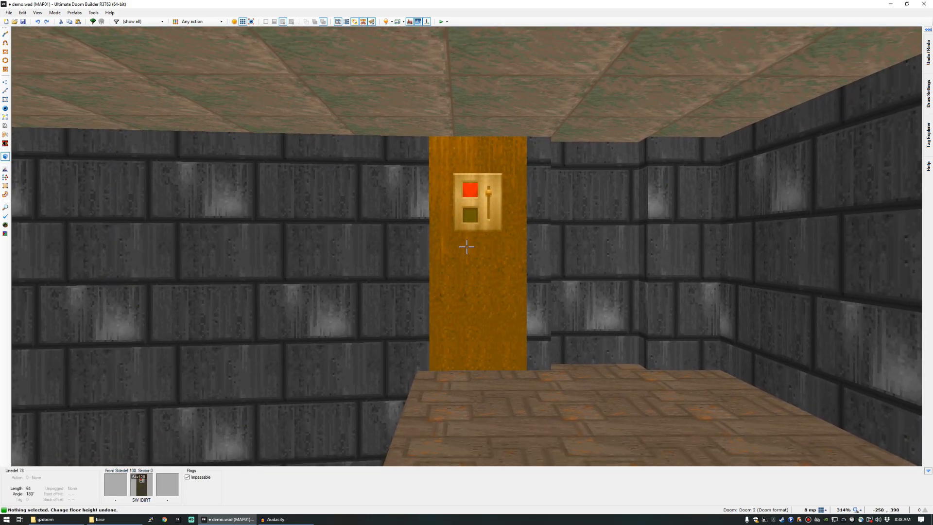
{"action": "key", "text": "ctrl+z"}
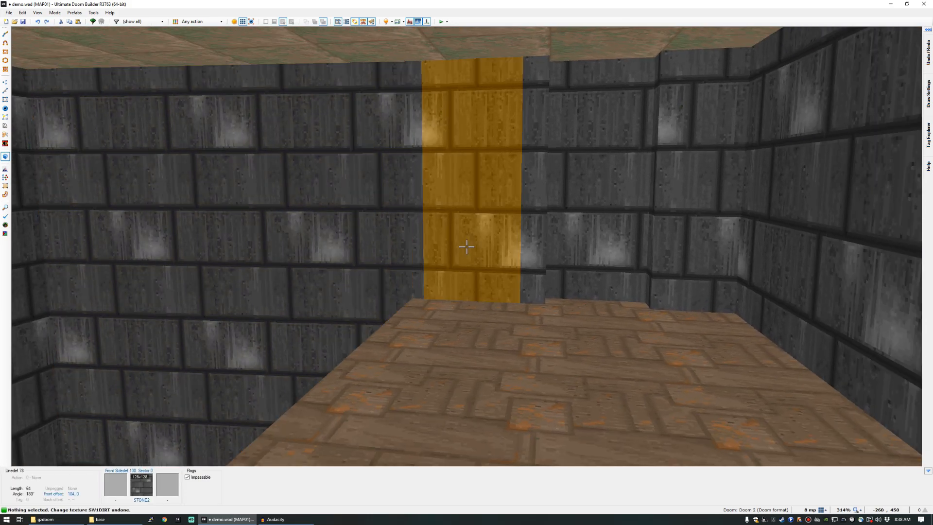
{"action": "key", "text": "w"}
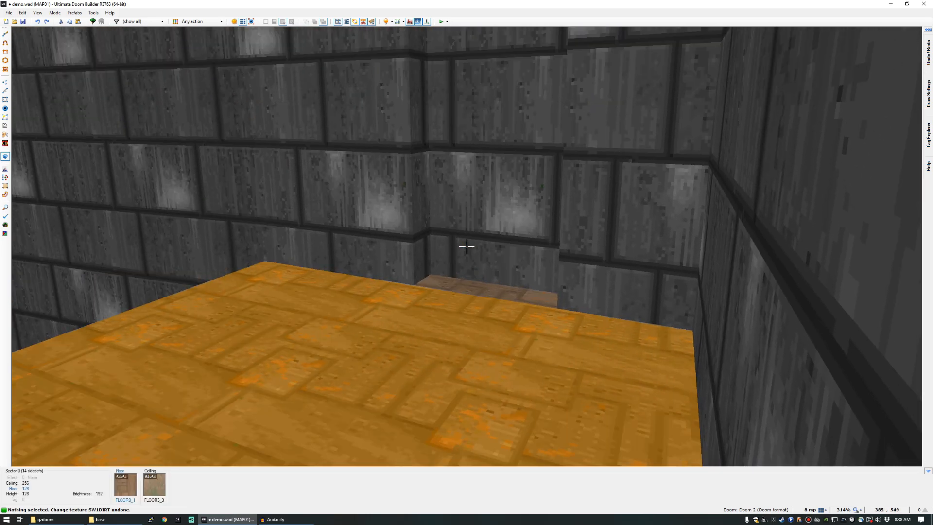
Apply the SW1STON1 switch texture to the alcove's 64-unit back wall.
{"action": "key", "text": "w"}
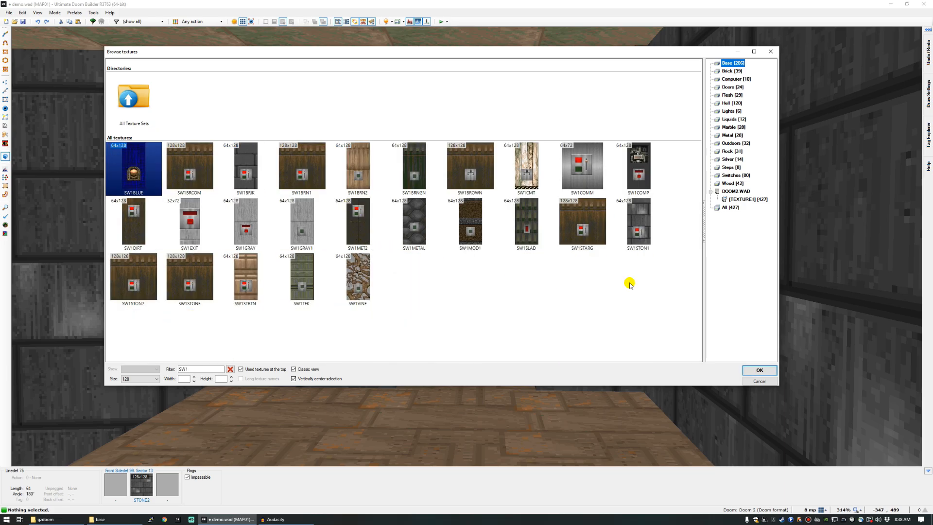
{"action": "double_click", "coordinate": [638, 228]}
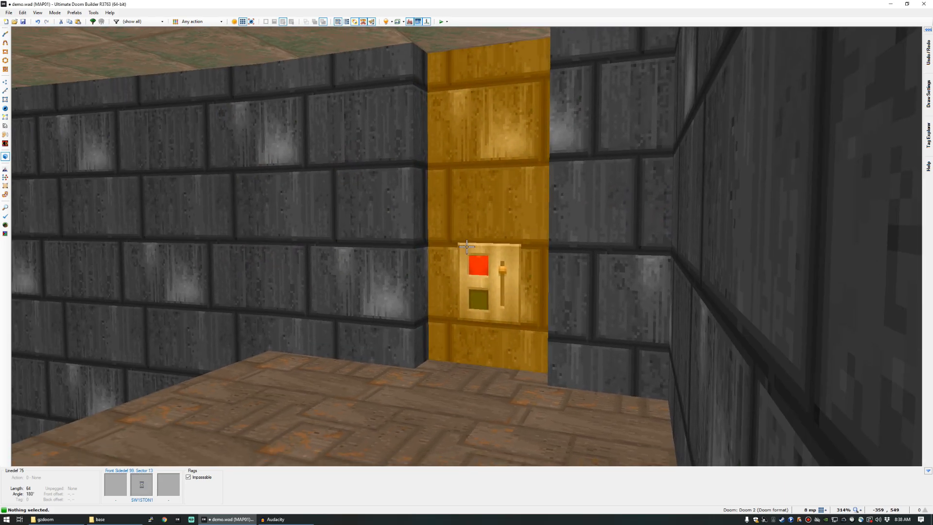
{"action": "key", "text": "w"}
Apply the DOORSTOP texture to the alcove's two 16-unit side walls and reset their texture offsets.
{"action": "left_click", "coordinate": [466, 247]}
{"action": "key", "text": "a"}
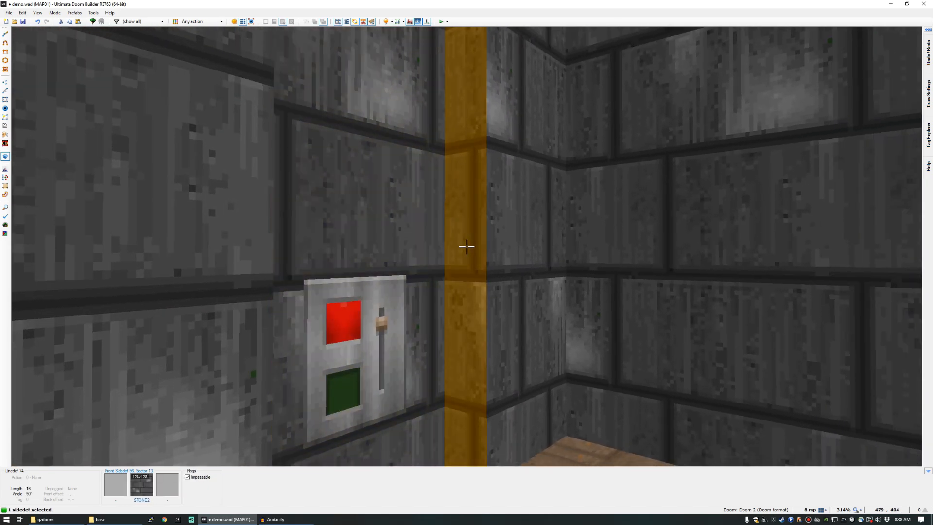
{"action": "left_click", "coordinate": [467, 246]}
{"action": "middle_click", "coordinate": [466, 247]}
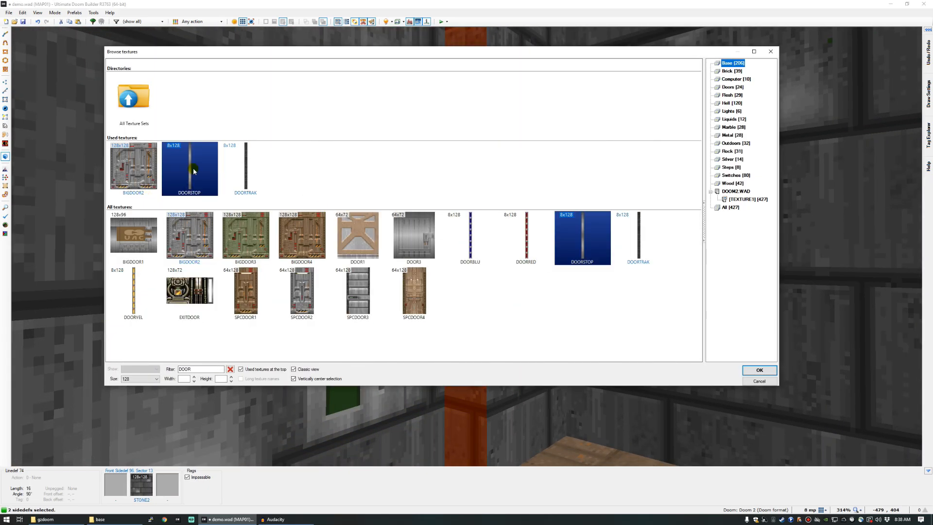
{"action": "double_click", "coordinate": [193, 171]}
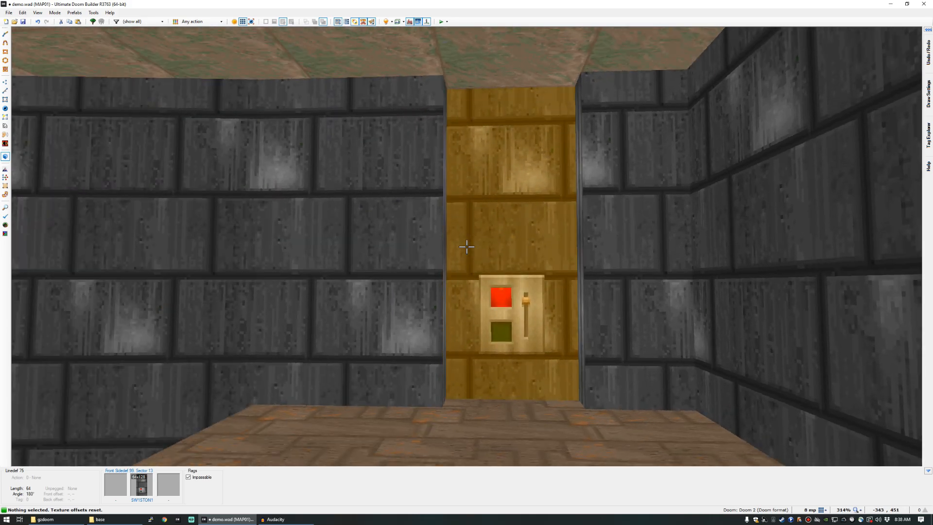
Examine the switch alcove and its surrounding walls from several distances and angles.
{"action": "key", "text": "d"}
{"action": "key", "text": "w"}
{"action": "key", "text": "a"}
{"action": "key", "text": "w"}
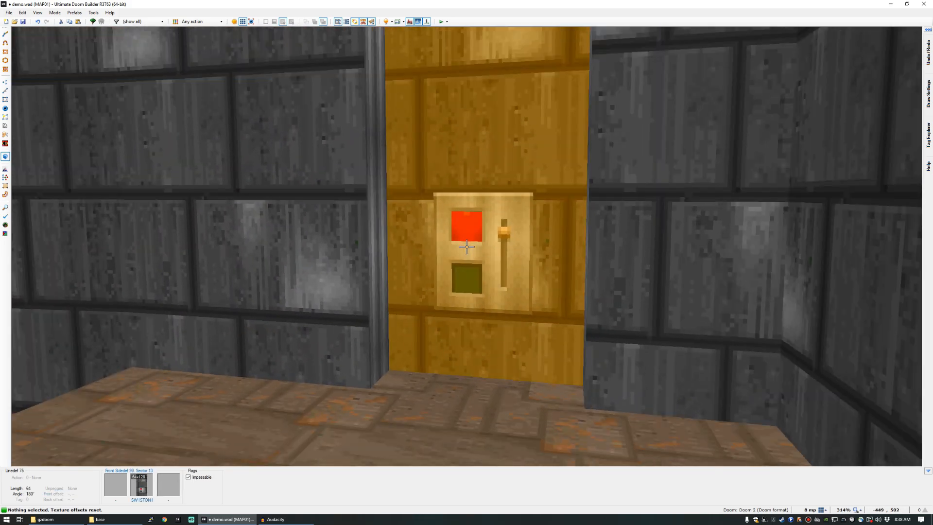
{"action": "key", "text": "s"}
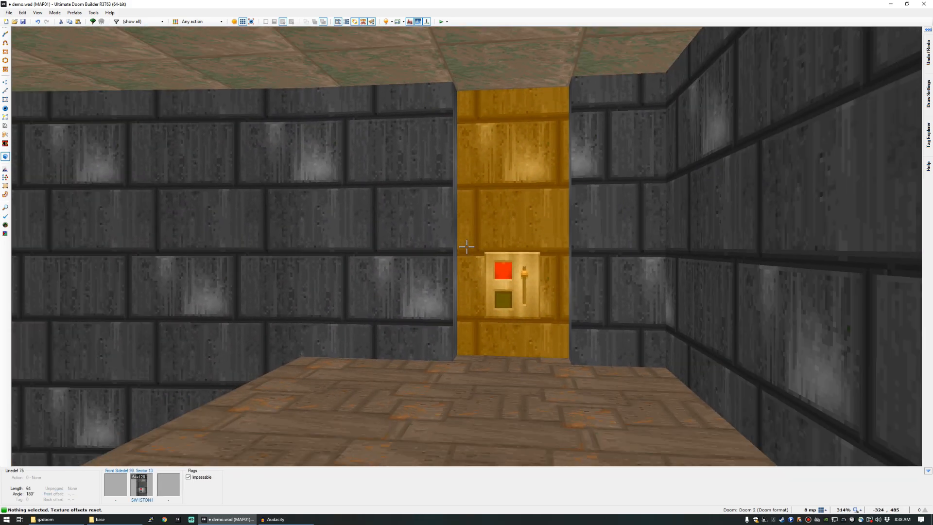
{"action": "key", "text": "s"}
{"action": "key", "text": "a"}
{"action": "key", "text": "s"}
{"action": "key", "text": "w"}
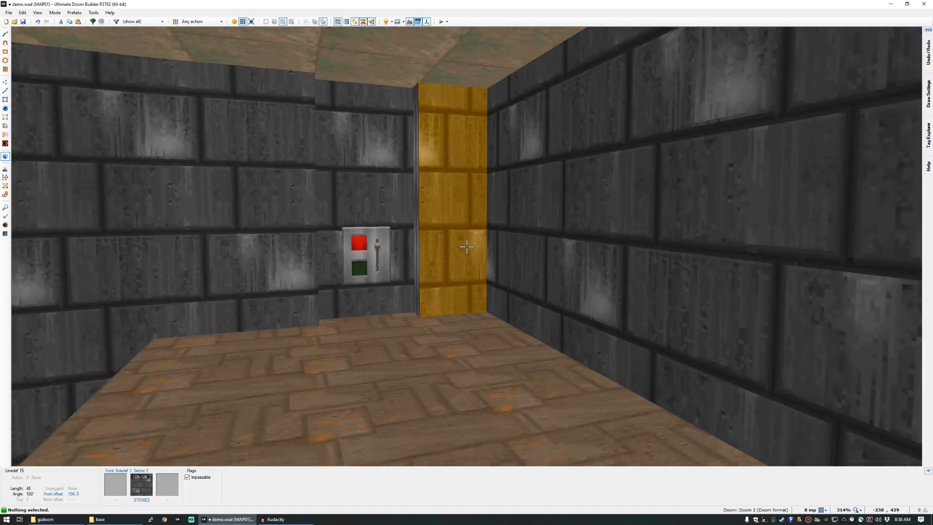
Insert two vertices 24 units apart on the ledge's long outer wall, starting 40 units from the end-wall corner.
{"action": "key", "text": "q"}
{"action": "scroll", "coordinate": [468, 246], "scroll_direction": "down", "scroll_amount": 3}
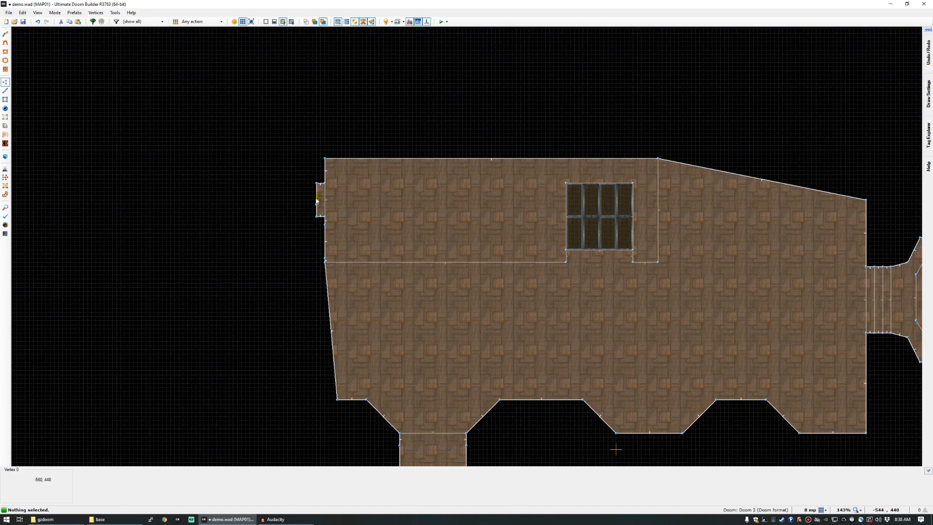
{"action": "scroll", "coordinate": [335, 157], "scroll_direction": "up", "scroll_amount": 3}
{"action": "right_click", "coordinate": [361, 157]}
{"action": "right_click", "coordinate": [387, 158]}
{"action": "key", "text": "c"}
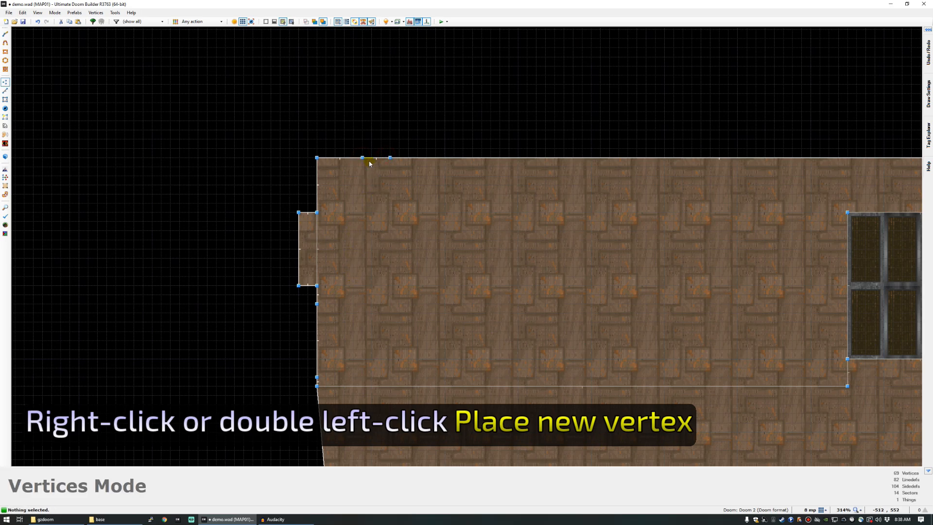
{"action": "key", "text": "ctrl+d"}
{"action": "left_click", "coordinate": [363, 157]}
{"action": "key", "text": "Escape"}
Insert a vertex on the ledge's end wall and move it with its neighbour to form a 24-unit segment 48 units from the alcove.
{"action": "right_click", "coordinate": [317, 331]}
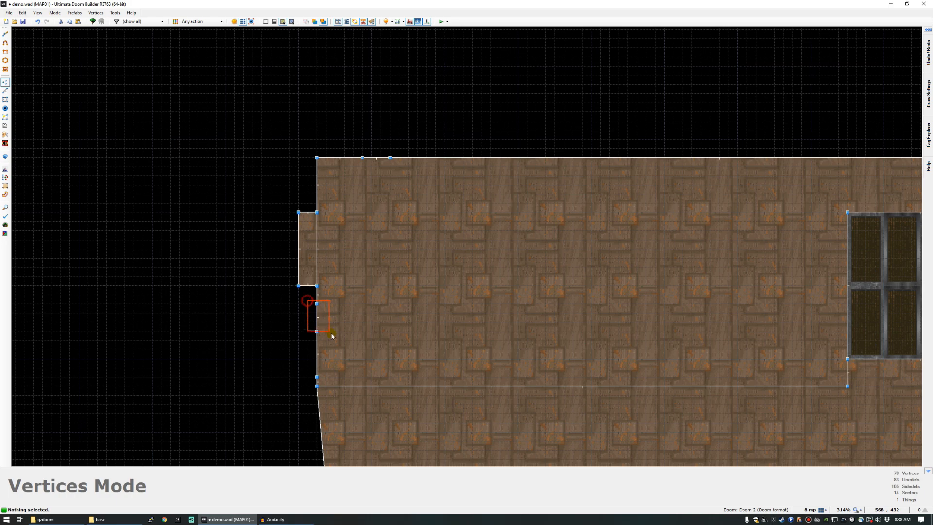
{"action": "left_click_drag", "start_coordinate": [331, 333], "coordinate": [332, 334]}
{"action": "right_click_drag", "start_coordinate": [317, 331], "coordinate": [318, 377]}
{"action": "key", "text": "c"}
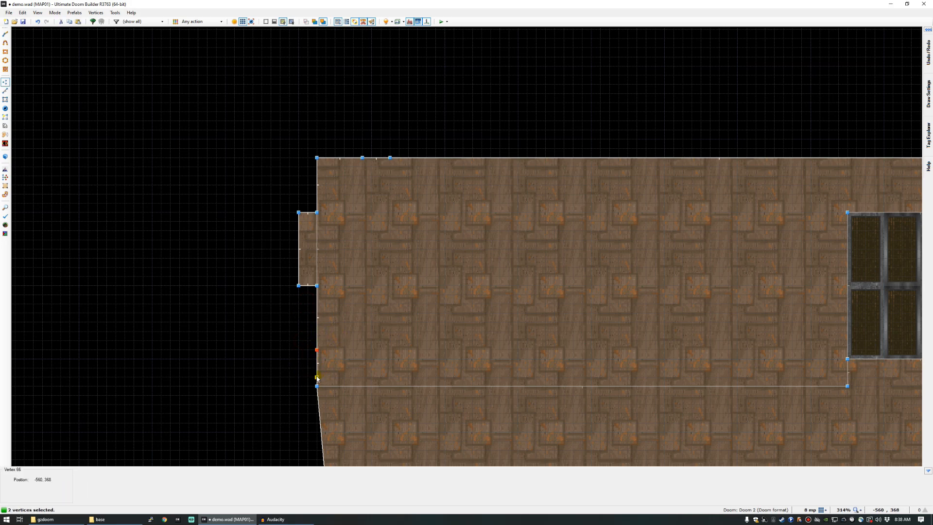
Apply the SUPPORT2 texture to the two 24-unit wall segments around the ledge's end and reset their offsets.
{"action": "key", "text": "q"}
{"action": "key", "text": "s"}
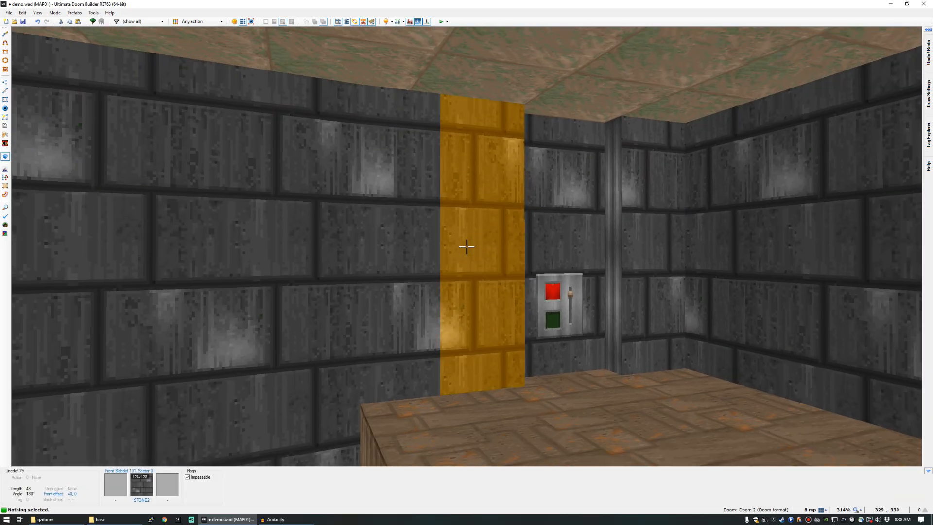
{"action": "left_click", "coordinate": [467, 247]}
{"action": "left_click", "coordinate": [467, 247]}
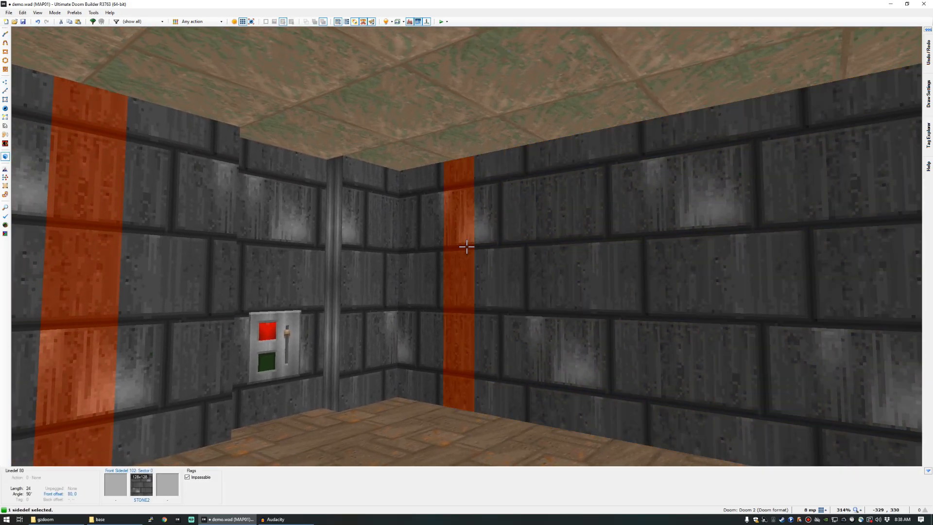
{"action": "middle_click", "coordinate": [467, 246]}
{"action": "type", "text": "SUP"}
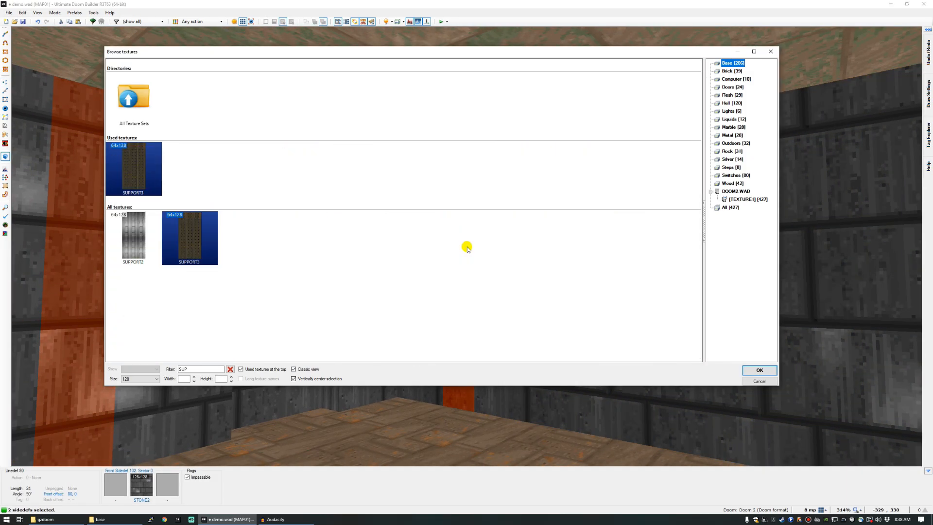
{"action": "double_click", "coordinate": [142, 258]}
{"action": "key", "text": "r"}
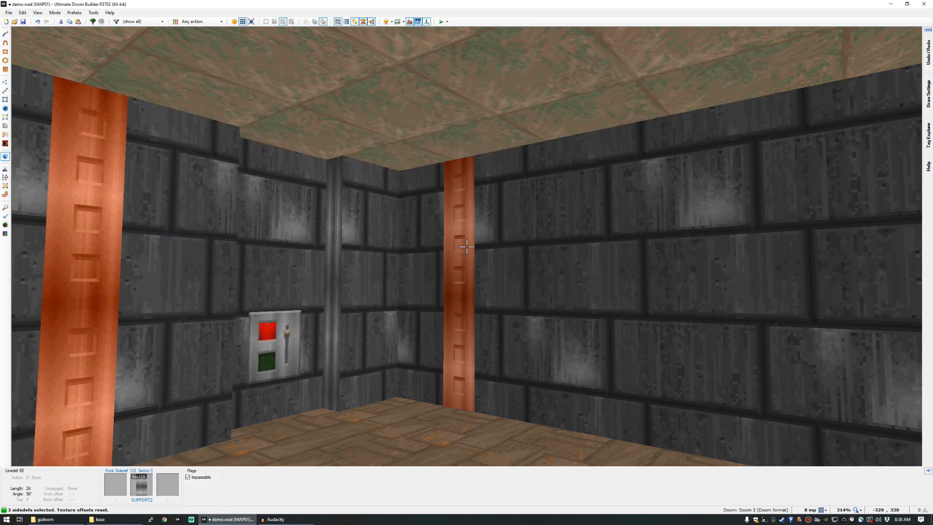
{"action": "key", "text": "c"}
Apply TEKWALL6 to the three wall segments between the SUPPORT2 strips and the alcove, and auto-align them in X and Y.
{"action": "key", "text": "e"}
{"action": "key", "text": "f"}
{"action": "left_click", "coordinate": [467, 246]}
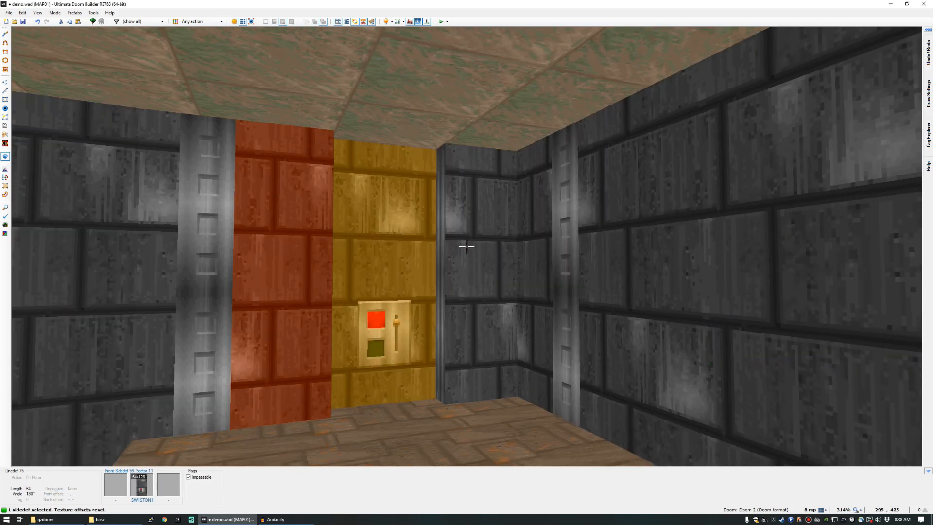
{"action": "left_click", "coordinate": [467, 247]}
{"action": "left_click", "coordinate": [467, 247]}
{"action": "middle_click", "coordinate": [466, 247]}
{"action": "type", "text": "TEK"}
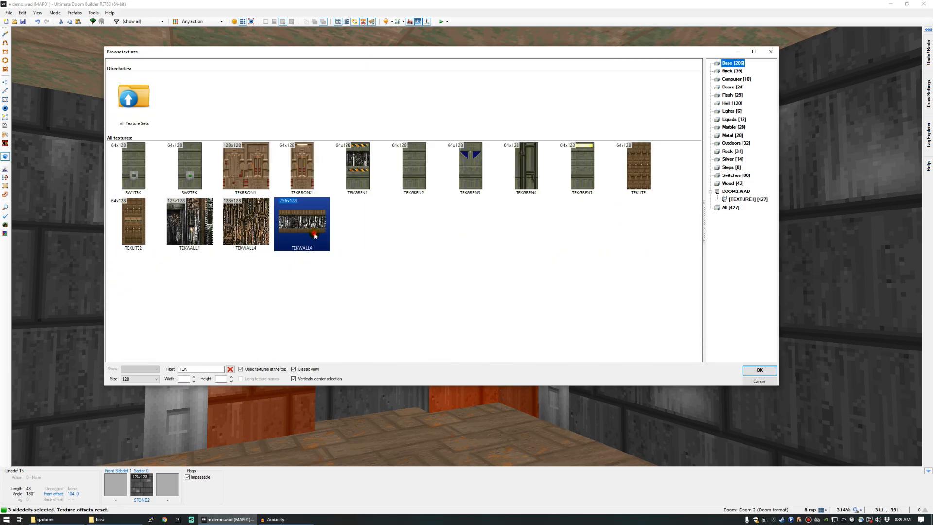
{"action": "double_click", "coordinate": [314, 236]}
{"action": "key", "text": "c"}
{"action": "key", "text": "a"}
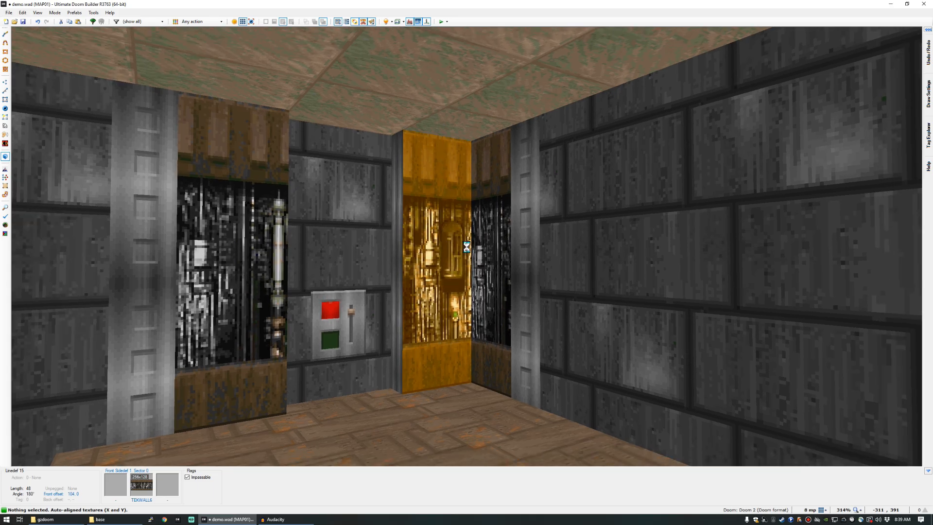
Change the switch texture on the alcove's back wall to SW1METAL.
{"action": "key", "text": "s"}
{"action": "key", "text": "f"}
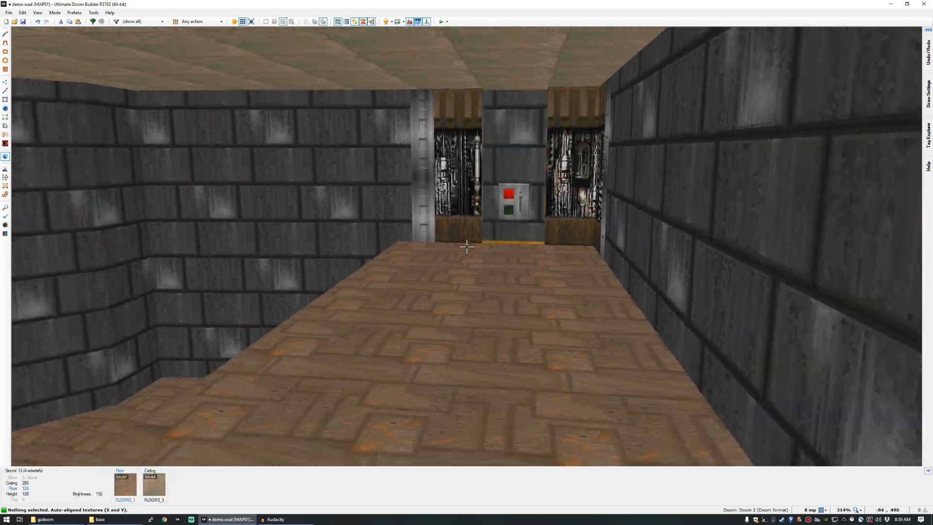
{"action": "key", "text": "s"}
{"action": "key", "text": "f"}
{"action": "key", "text": "e"}
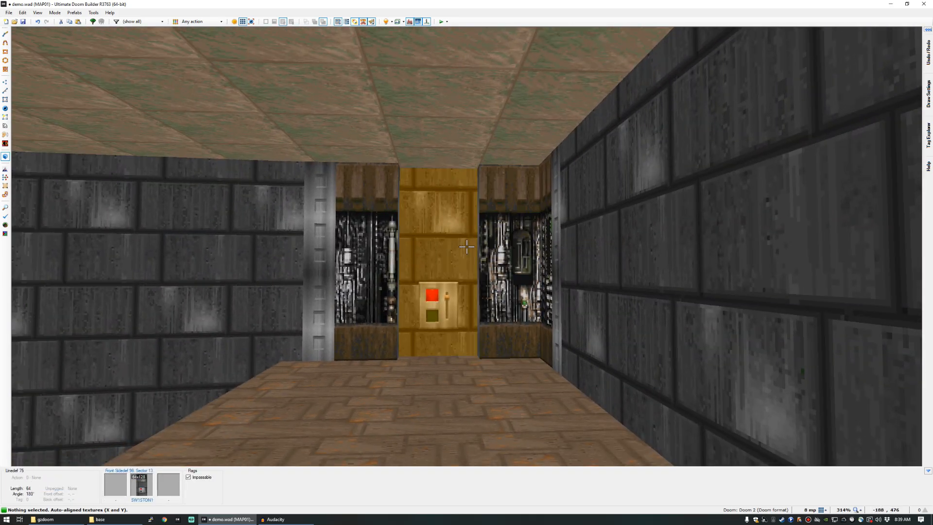
{"action": "key", "text": "d"}
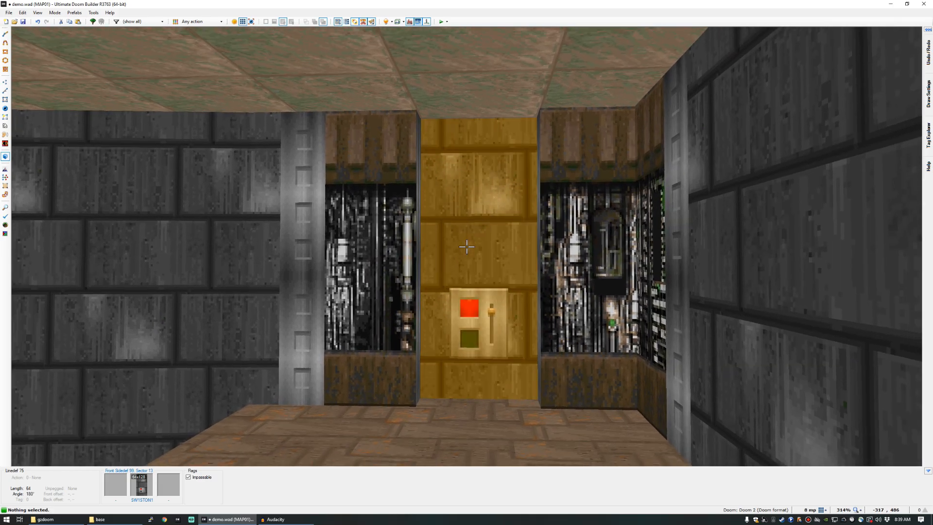
{"action": "key", "text": "d"}
{"action": "middle_click", "coordinate": [467, 247]}
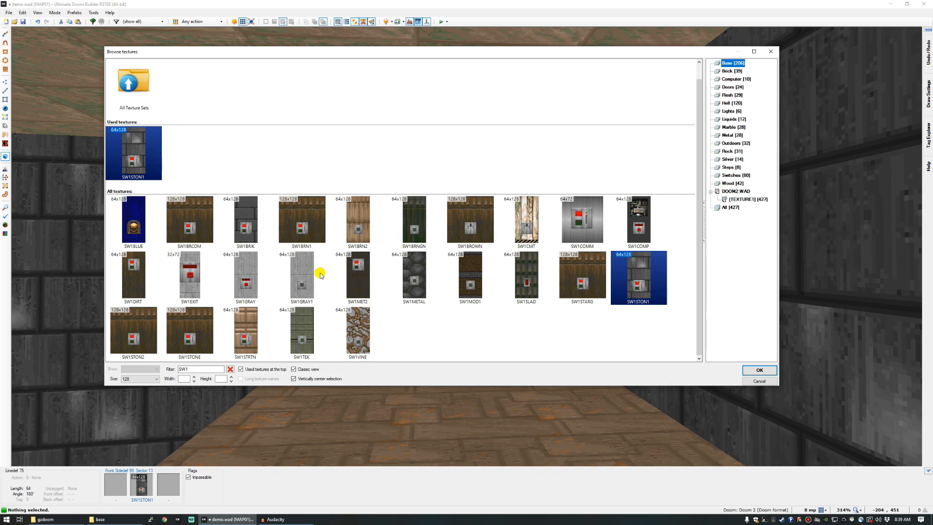
{"action": "double_click", "coordinate": [412, 276]}
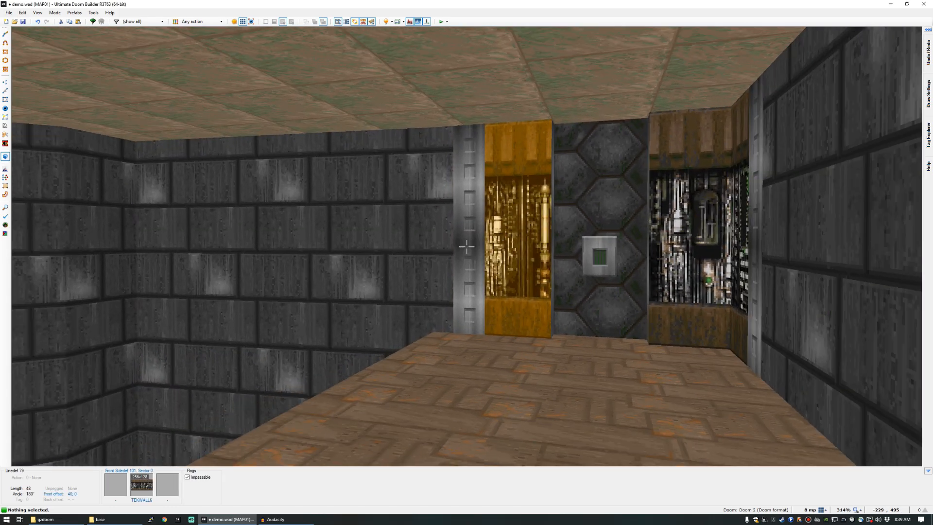
Inspect the finished switch wall, the raised ledge with its lift and the doors around the room.
{"action": "key", "text": "d"}
{"action": "key", "text": "f"}
{"action": "key", "text": "e"}
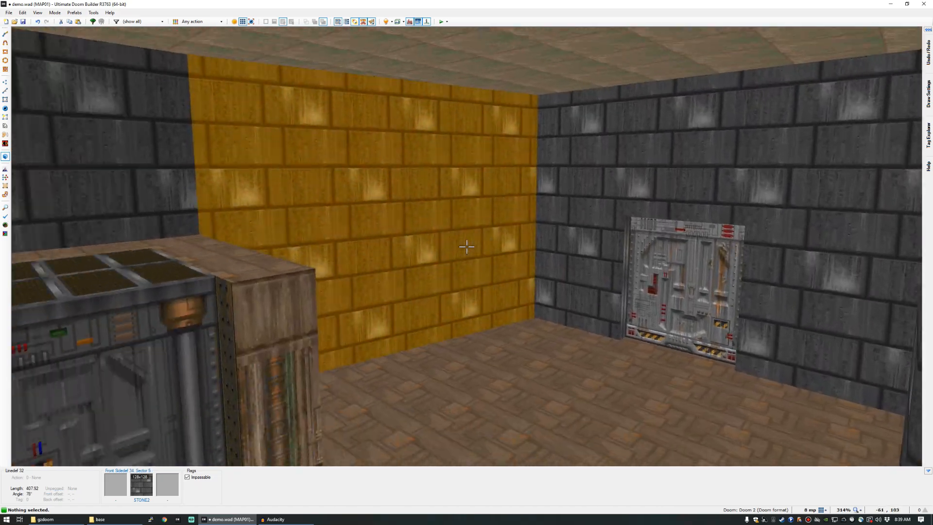
{"action": "key", "text": "e"}
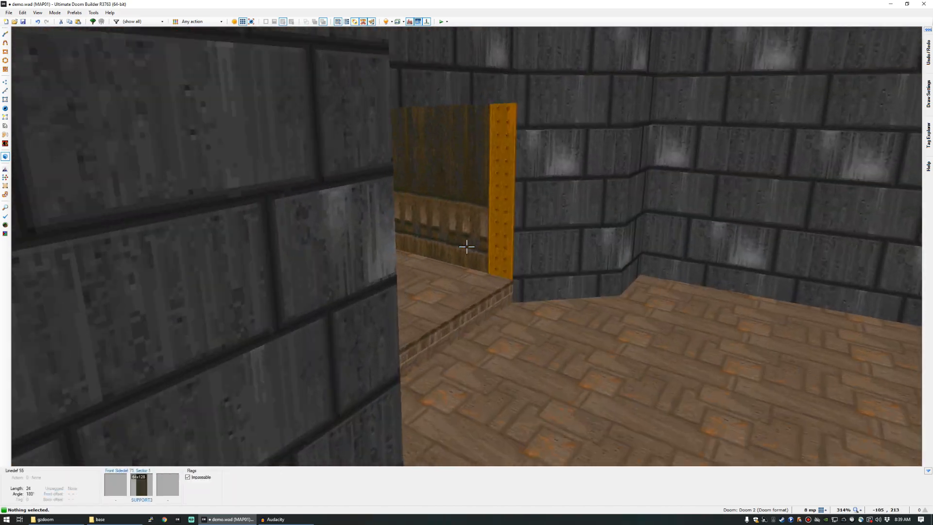
{"action": "key", "text": "e"}
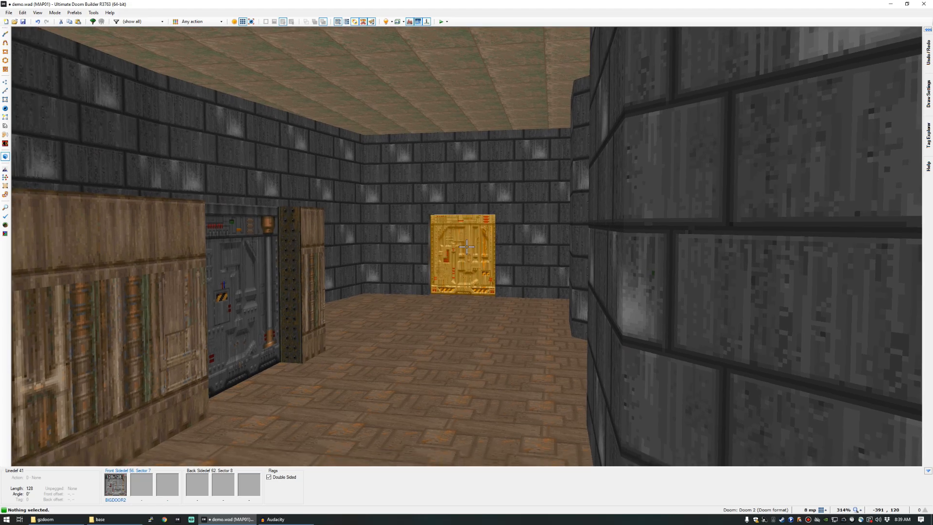
{"action": "key", "text": "e"}
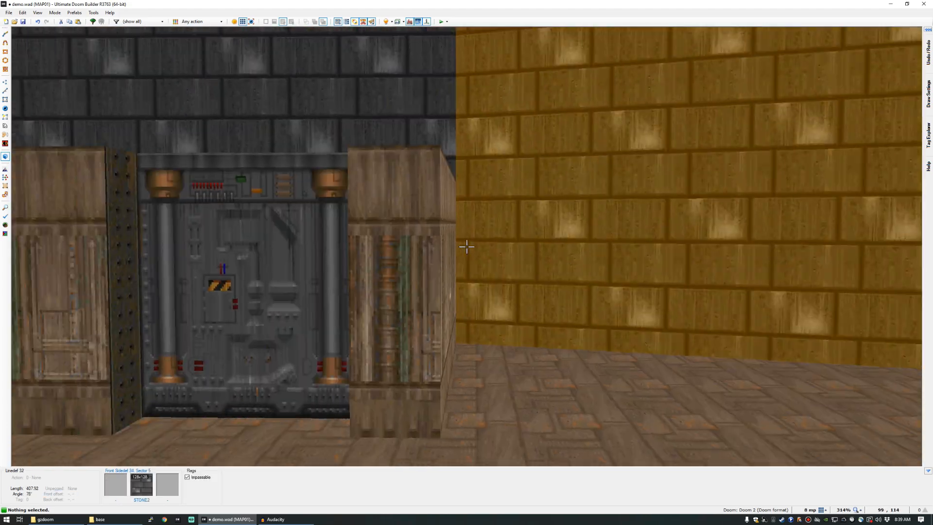
{"action": "key", "text": "e"}
{"action": "key", "text": "d"}
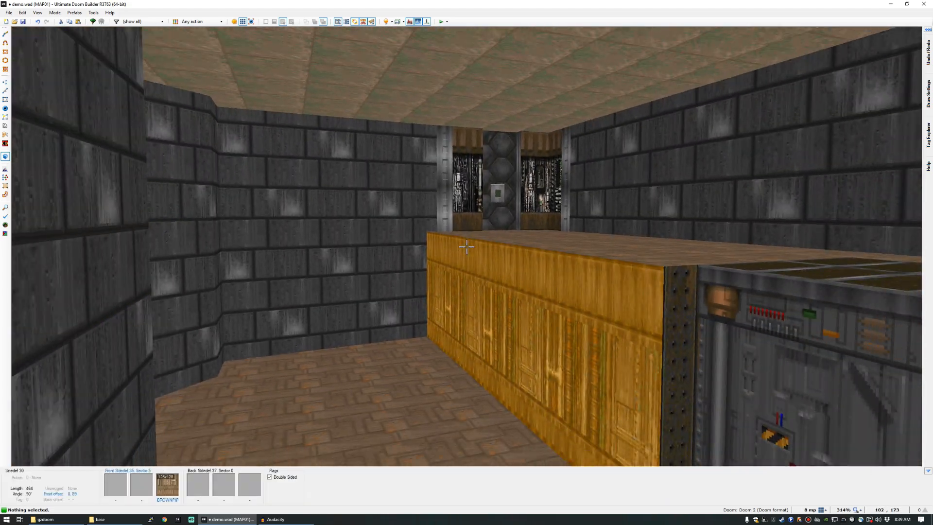
{"action": "key", "text": "s"}
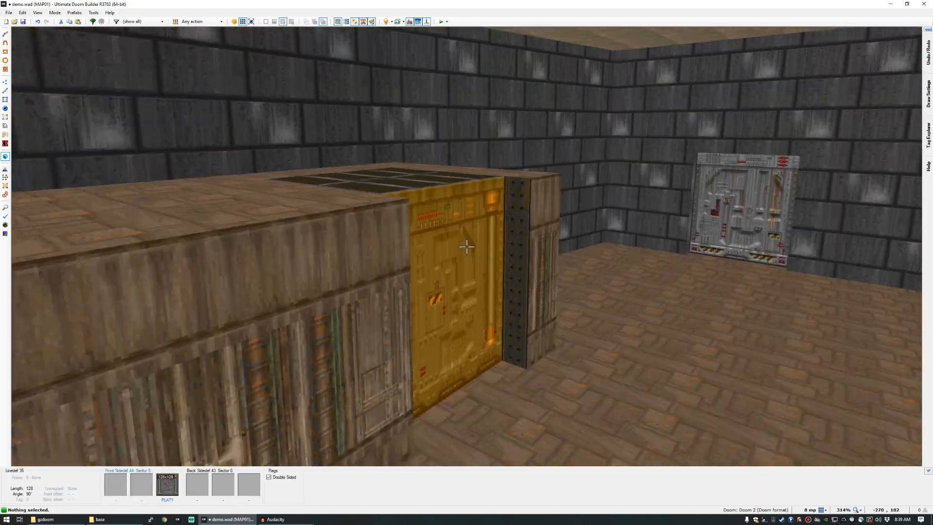
{"action": "key", "text": "f"}
Return to the 2D map, save demo.wad and switch to sectors mode at the lift.
{"action": "key", "text": "q"}
{"action": "scroll", "coordinate": [463, 245], "scroll_direction": "down", "scroll_amount": 3}
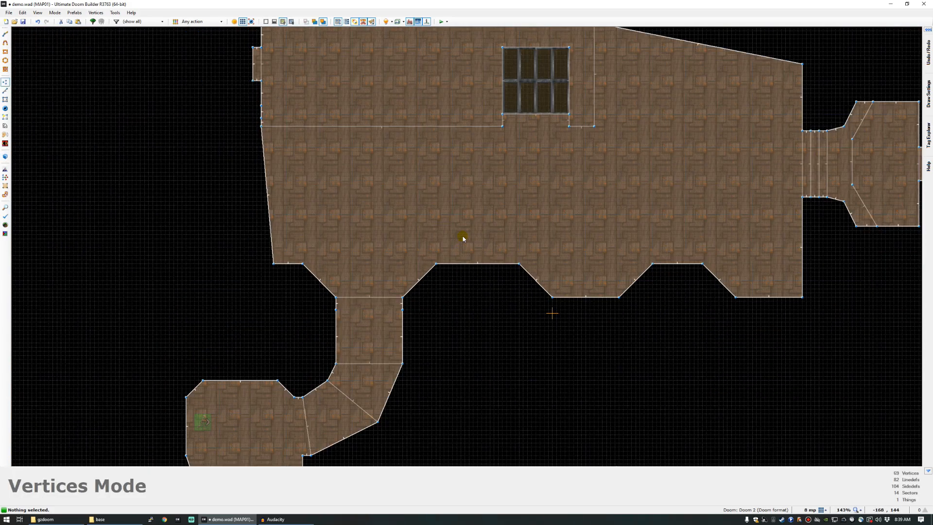
{"action": "scroll", "coordinate": [496, 118], "scroll_direction": "down", "scroll_amount": 2}
{"action": "scroll", "coordinate": [489, 153], "scroll_direction": "up", "scroll_amount": 4}
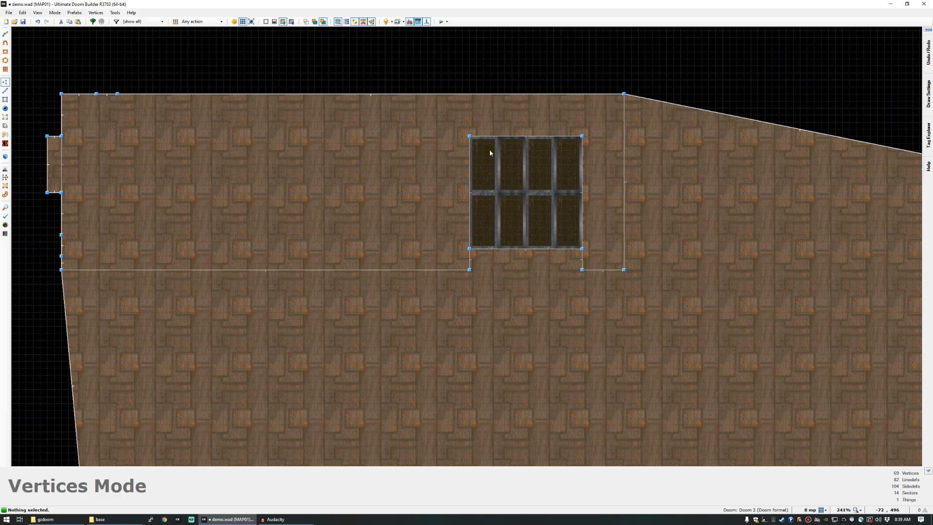
{"action": "key", "text": "ctrl+s"}
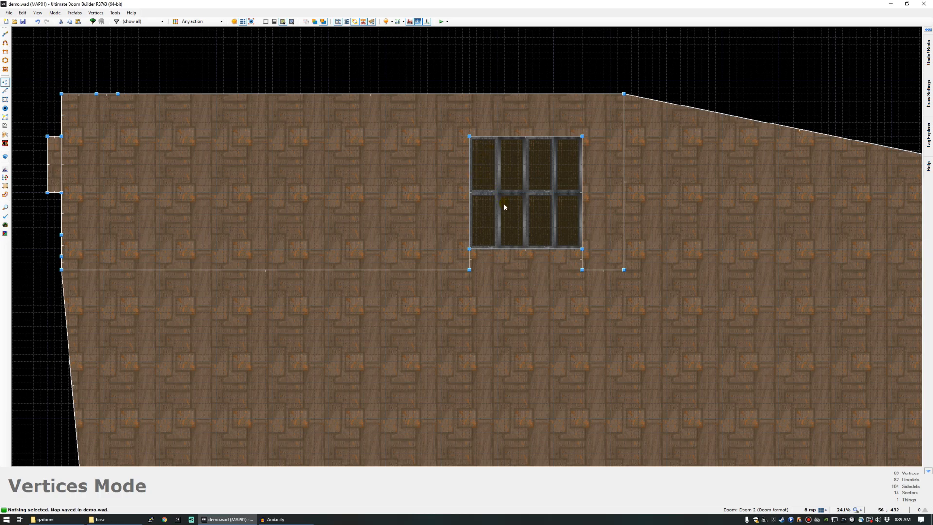
{"action": "key", "text": "l"}
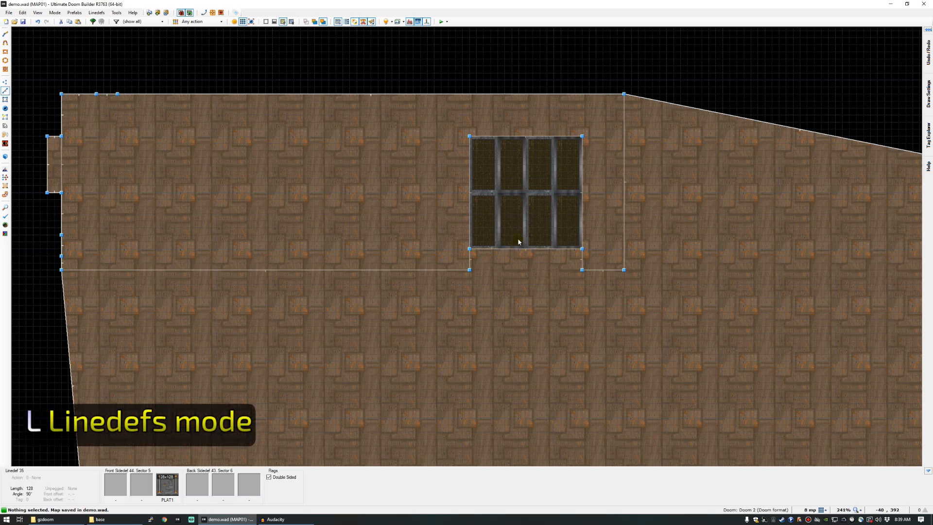
{"action": "key", "text": "s"}
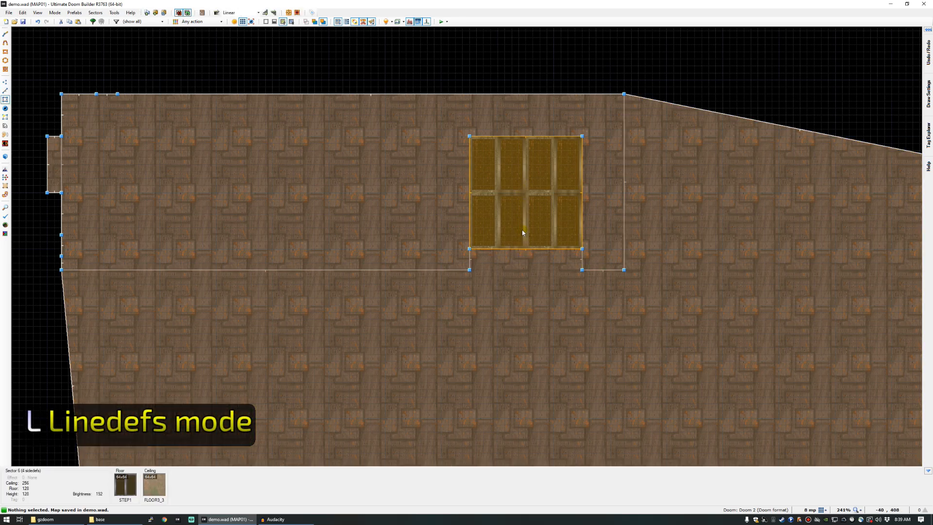
Open the properties of the lift's front line in linedefs mode and bring up the categorised browser of predefined actions.
{"action": "key", "text": "l"}
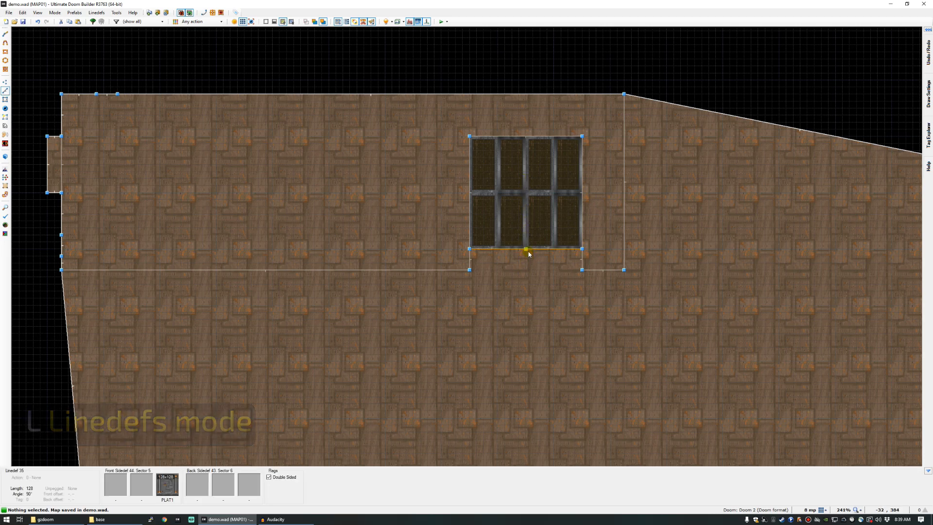
{"action": "right_click", "coordinate": [529, 253]}
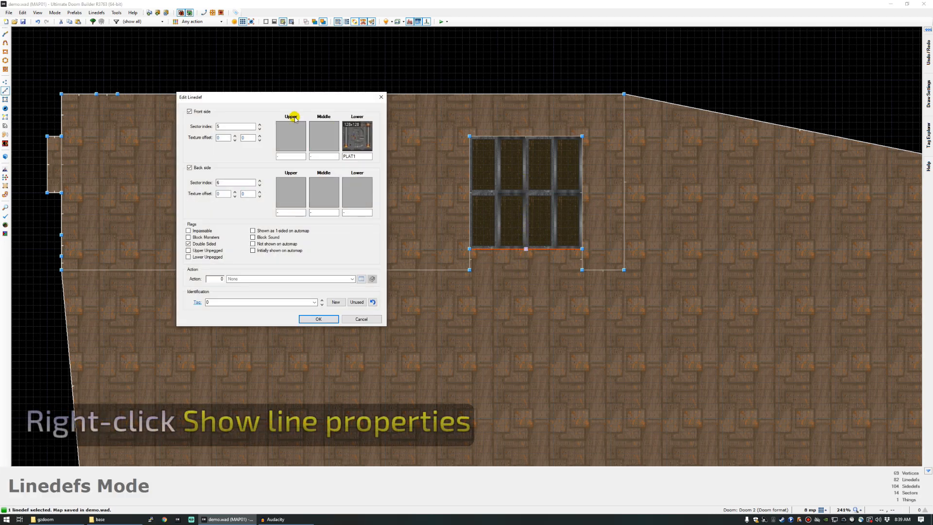
{"action": "left_click_drag", "start_coordinate": [292, 99], "coordinate": [347, 107]}
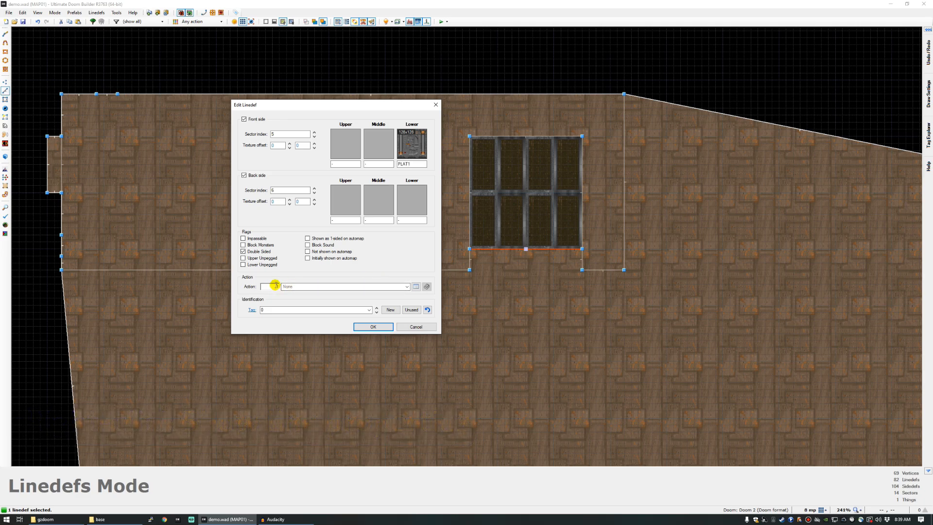
{"action": "left_click", "coordinate": [407, 287]}
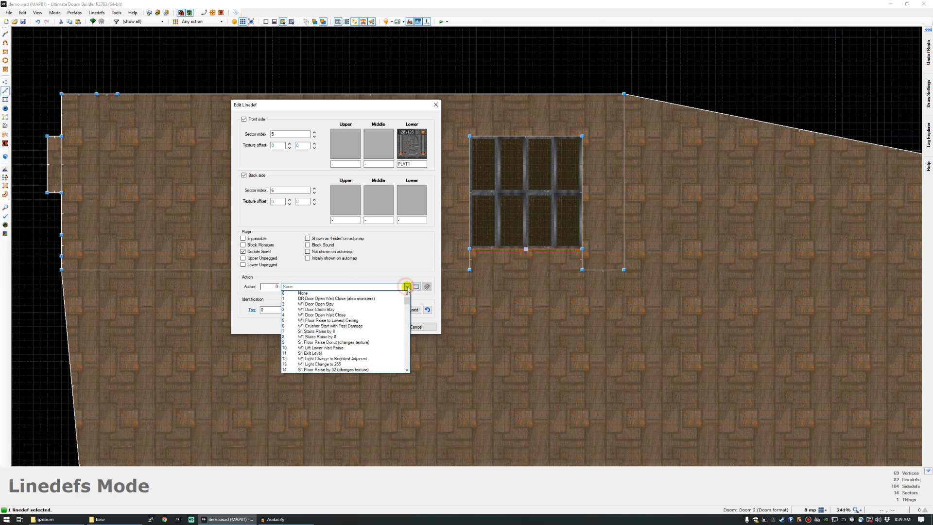
{"action": "mouse_move", "coordinate": [409, 298]}
{"action": "left_mouse_down"}
{"action": "mouse_move", "coordinate": [407, 372]}
{"action": "mouse_move", "coordinate": [405, 290]}
{"action": "left_mouse_up"}
{"action": "left_click", "coordinate": [406, 286]}
{"action": "left_click", "coordinate": [415, 288]}
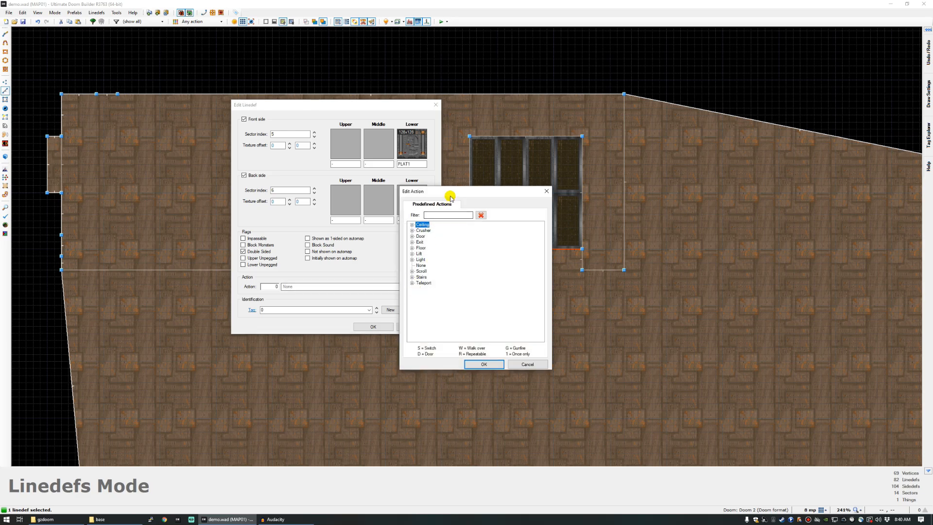
{"action": "left_click_drag", "start_coordinate": [506, 191], "coordinate": [540, 194]}
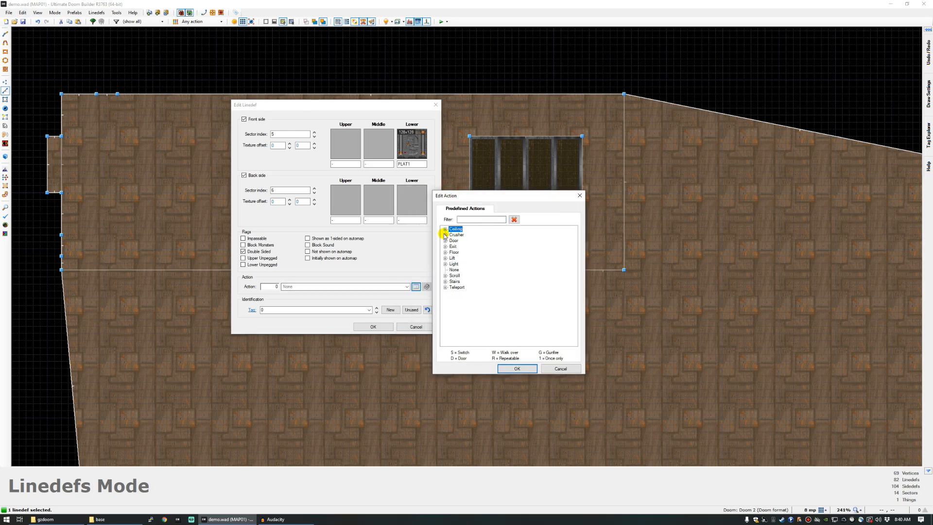
Examine the predefined actions in the Ceiling, Crusher and Door categories, comparing their trigger-type prefixes.
{"action": "left_click", "coordinate": [445, 229]}
{"action": "left_click", "coordinate": [445, 269]}
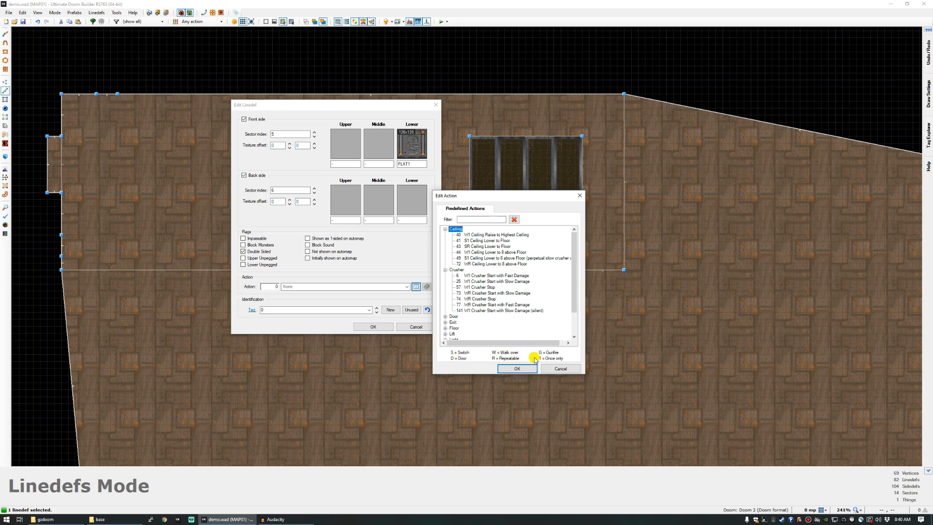
{"action": "left_click", "coordinate": [469, 235]}
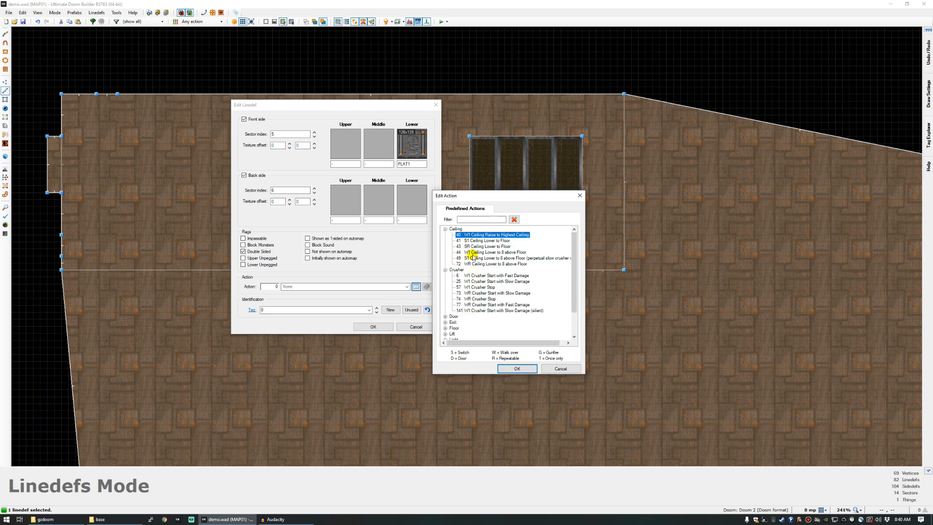
{"action": "left_click", "coordinate": [471, 258]}
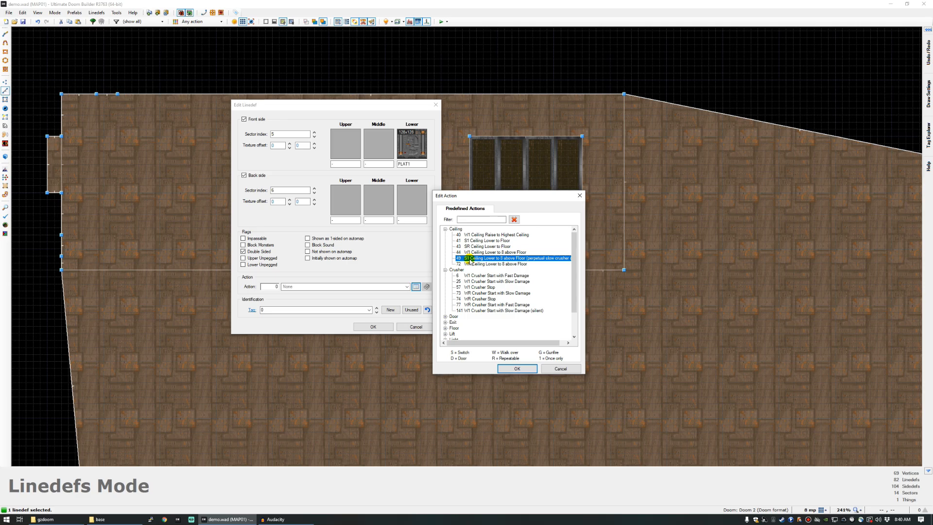
{"action": "scroll", "coordinate": [469, 259], "scroll_direction": "down", "scroll_amount": 1}
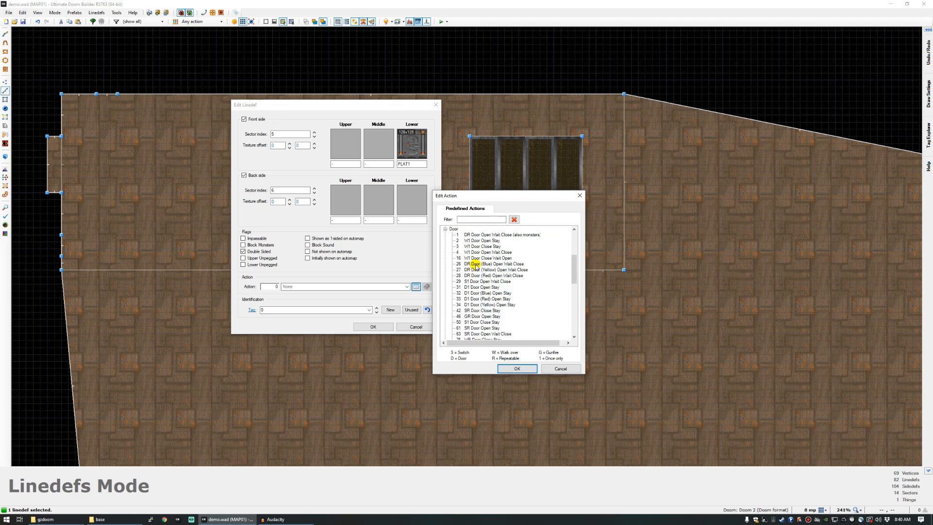
{"action": "left_click", "coordinate": [476, 264]}
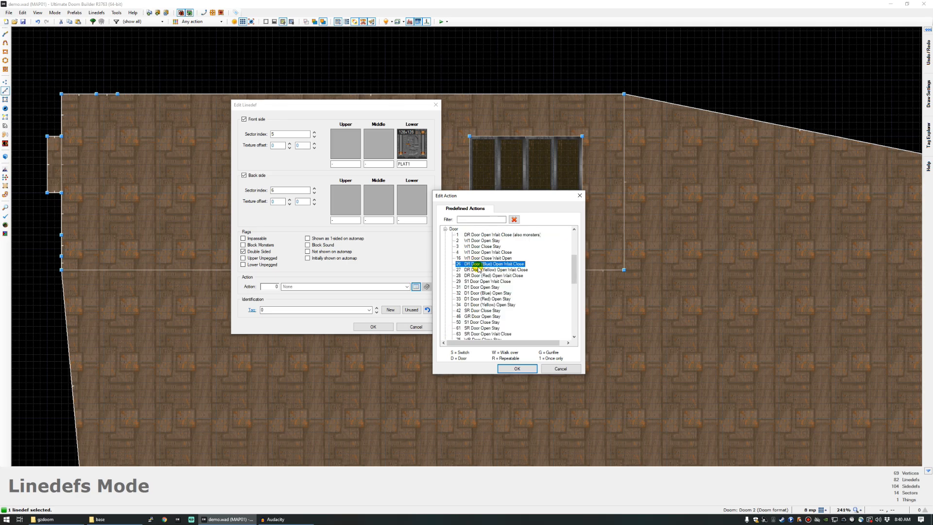
{"action": "scroll", "coordinate": [477, 265], "scroll_direction": "up", "scroll_amount": 5}
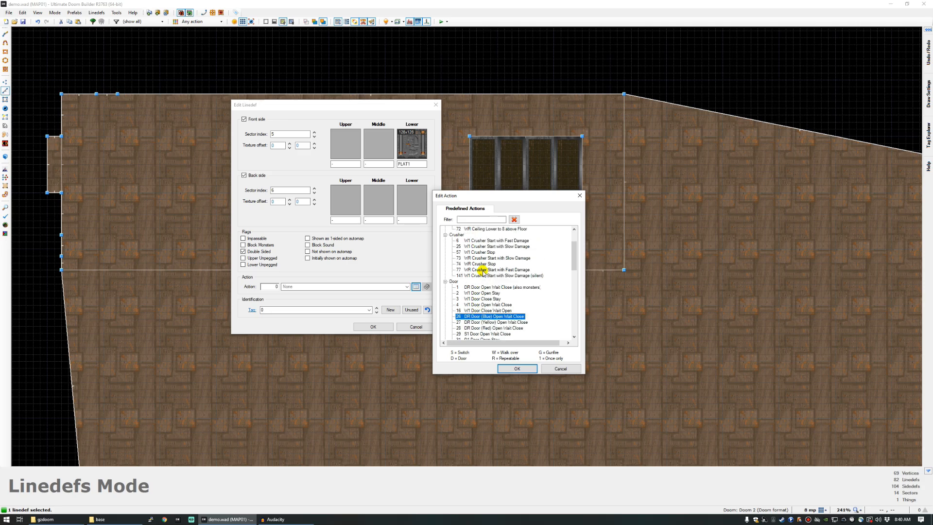
{"action": "left_click", "coordinate": [445, 229]}
{"action": "left_click", "coordinate": [445, 235]}
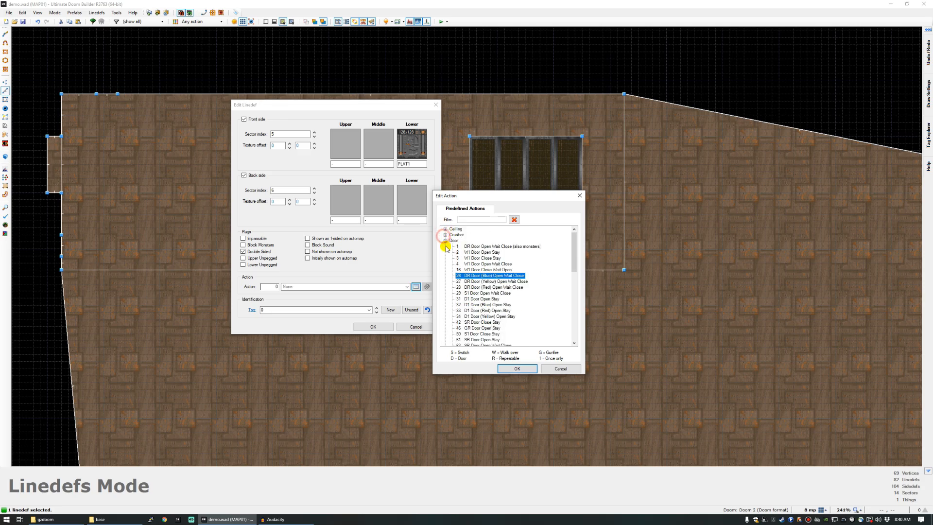
{"action": "left_click", "coordinate": [445, 240]}
Assign action 62 SR Lift Lower Wait Raise and tag 1 to the lift's front line.
{"action": "left_click", "coordinate": [445, 258]}
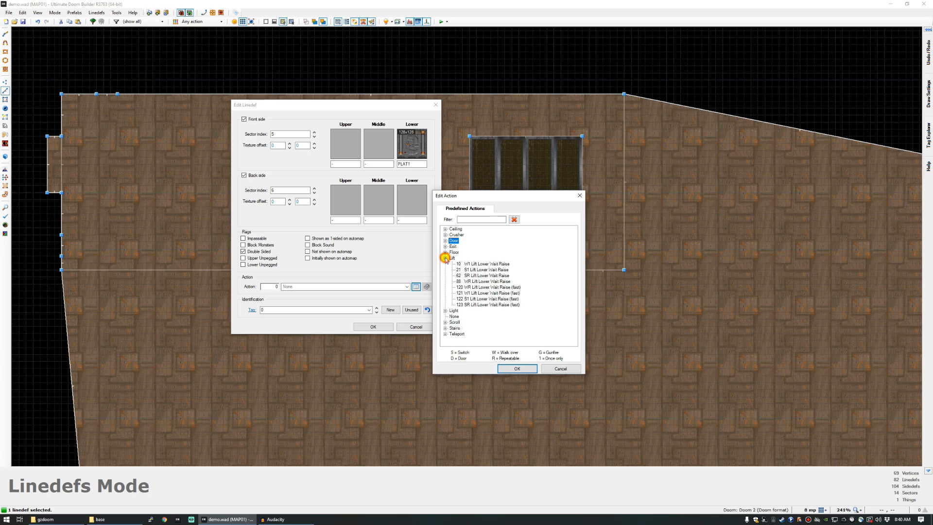
{"action": "left_click", "coordinate": [472, 276]}
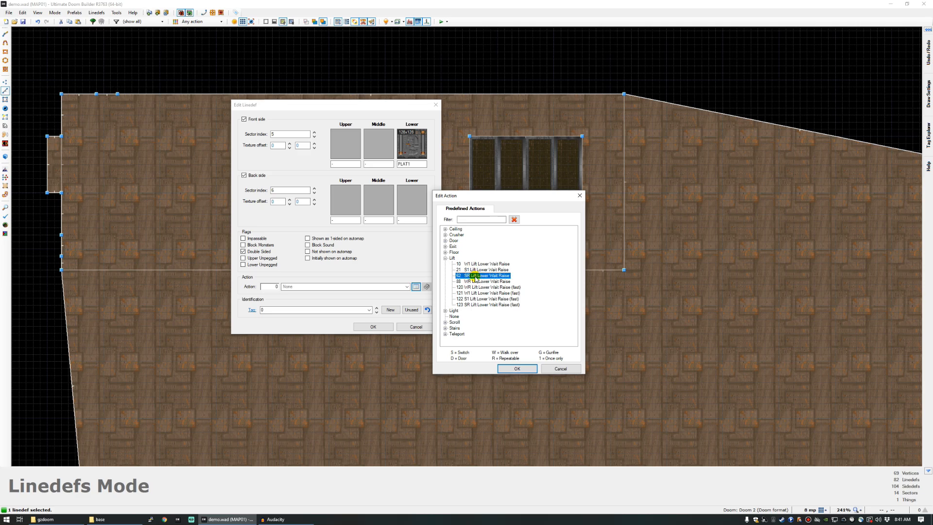
{"action": "left_click", "coordinate": [507, 369]}
{"action": "left_click", "coordinate": [517, 369]}
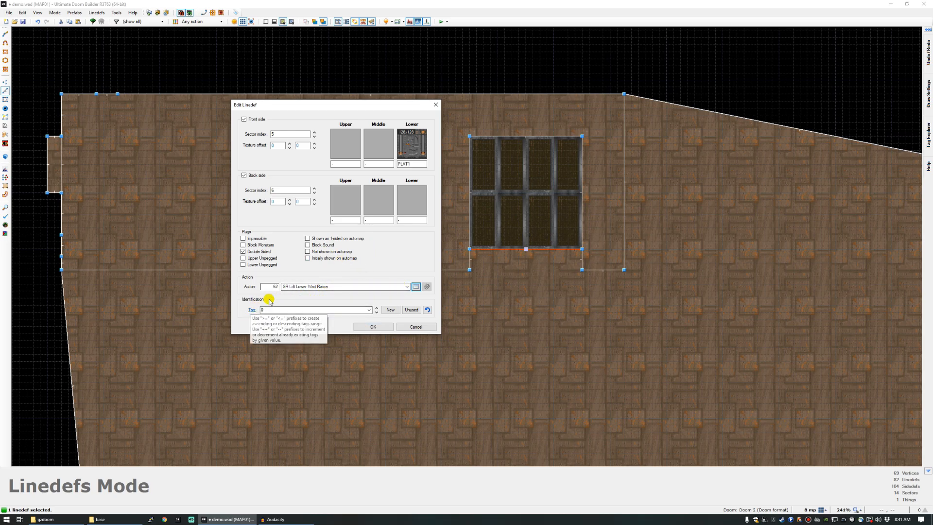
{"action": "left_click", "coordinate": [387, 311]}
{"action": "double_click", "coordinate": [273, 309]}
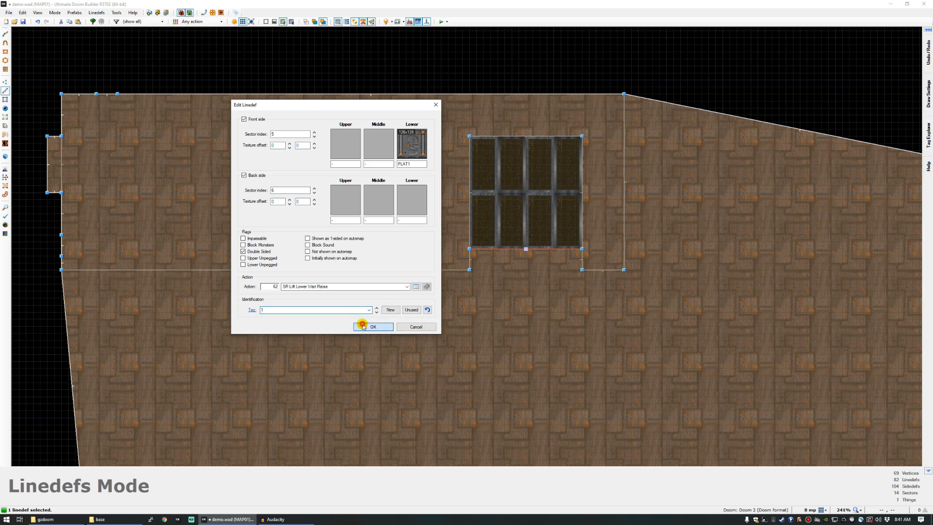
{"action": "left_click", "coordinate": [364, 325]}
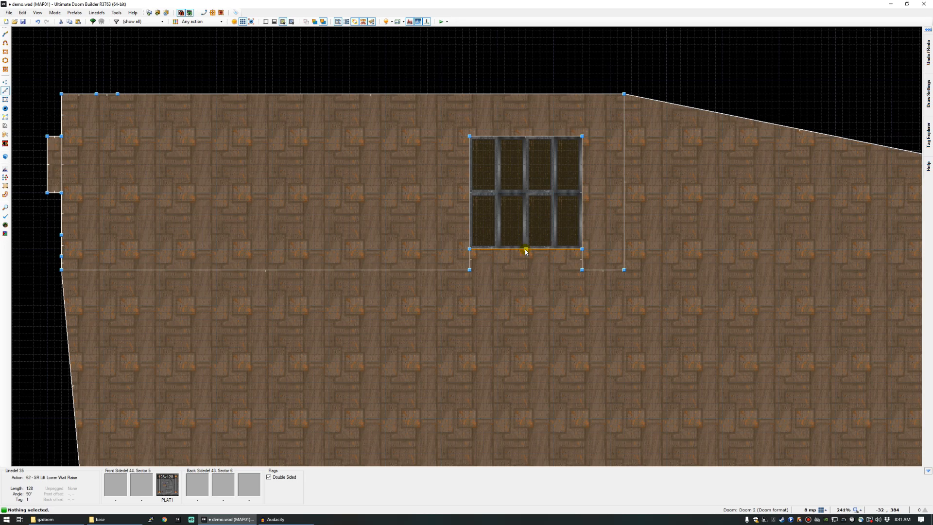
Set the lift sector's tag to 1.
{"action": "key", "text": "s"}
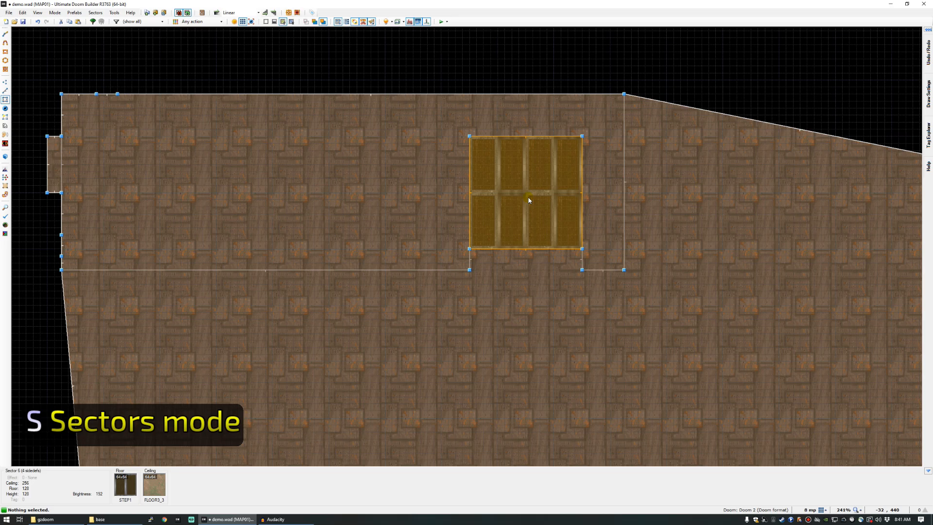
{"action": "right_click", "coordinate": [529, 200]}
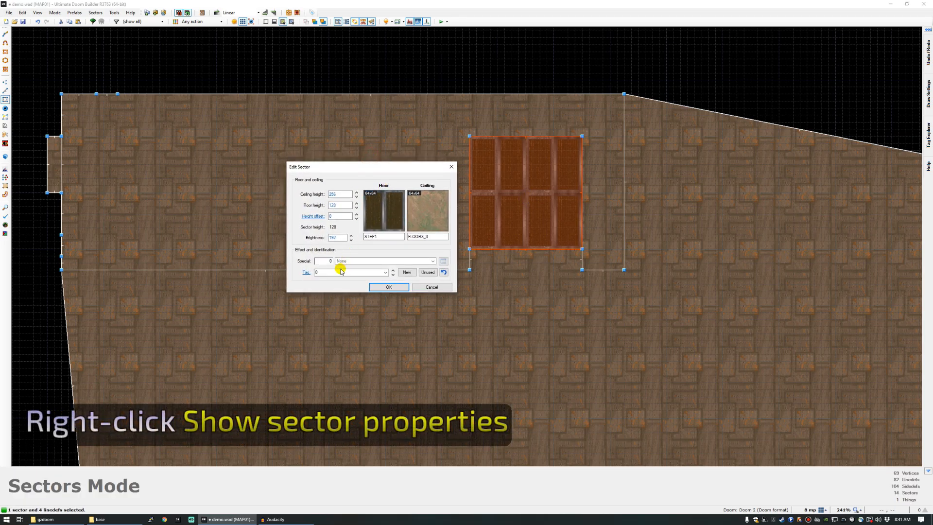
{"action": "left_click", "coordinate": [340, 271]}
{"action": "type", "text": "1"}
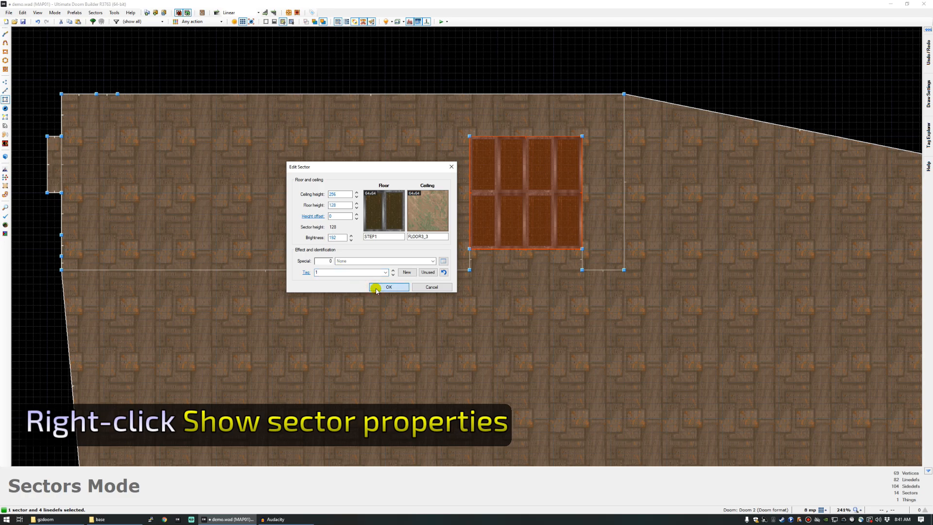
{"action": "left_click", "coordinate": [376, 287]}
Check the tag link between the lift's front line and its sector, and look over the switch line and surrounding room.
{"action": "key", "text": "l"}
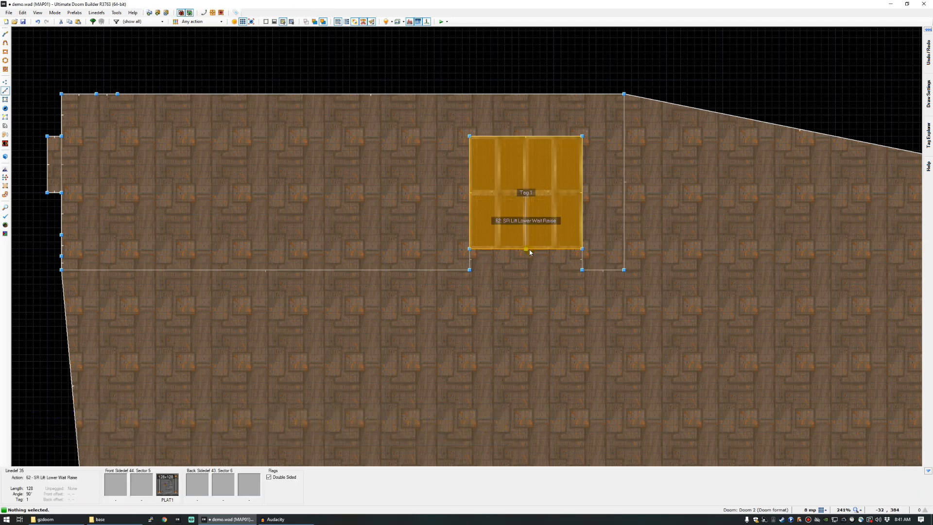
{"action": "key", "text": "s"}
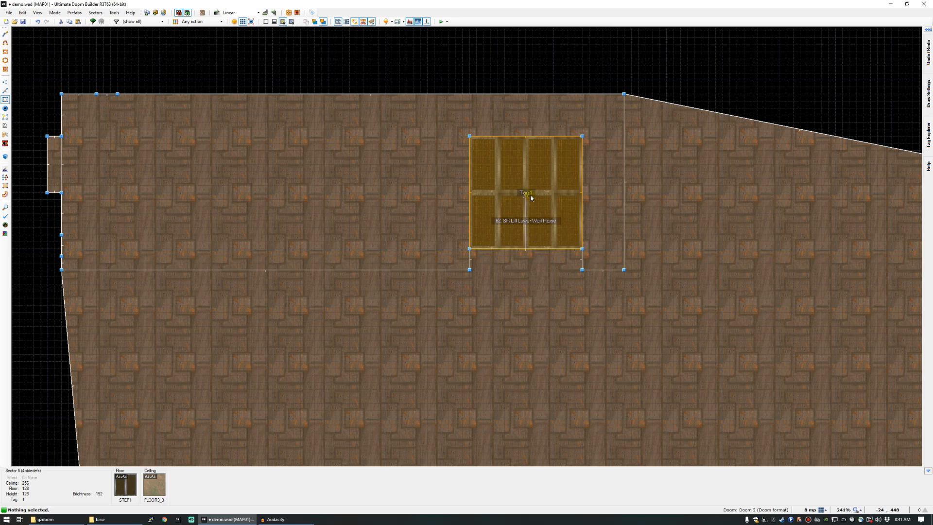
{"action": "scroll", "coordinate": [527, 198], "scroll_direction": "down", "scroll_amount": 4}
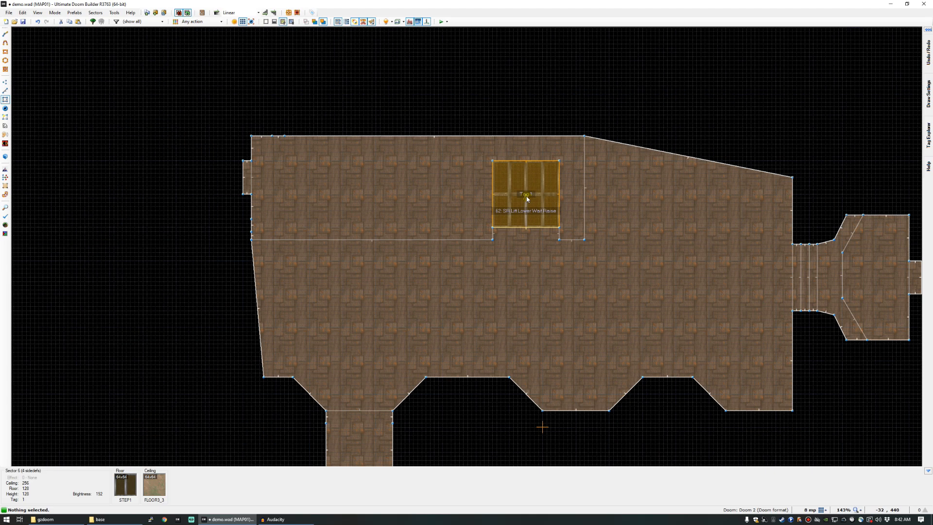
{"action": "scroll", "coordinate": [528, 198], "scroll_direction": "up", "scroll_amount": 1}
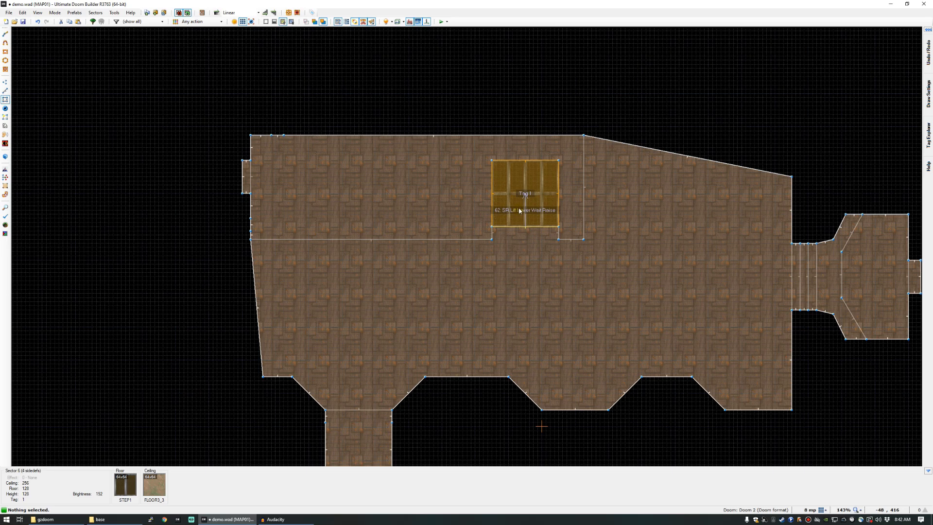
{"action": "scroll", "coordinate": [521, 211], "scroll_direction": "up", "scroll_amount": 1}
{"action": "key", "text": "l"}
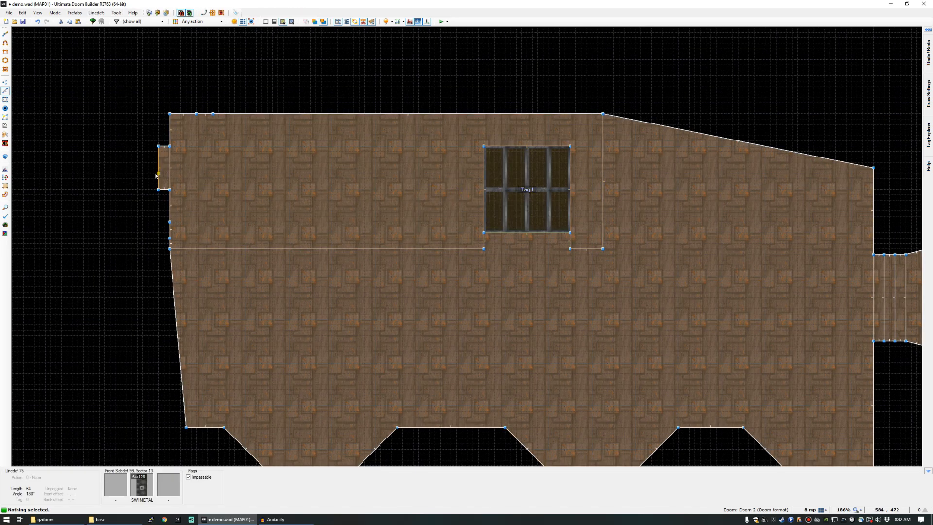
{"action": "scroll", "coordinate": [360, 304], "scroll_direction": "down", "scroll_amount": 3}
{"action": "scroll", "coordinate": [609, 297], "scroll_direction": "up", "scroll_amount": 2}
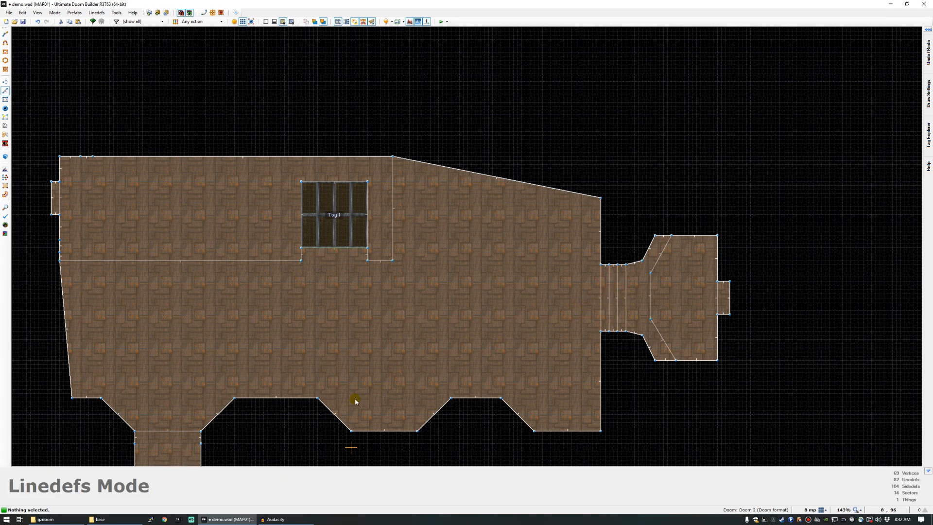
{"action": "scroll", "coordinate": [353, 430], "scroll_direction": "up", "scroll_amount": 1}
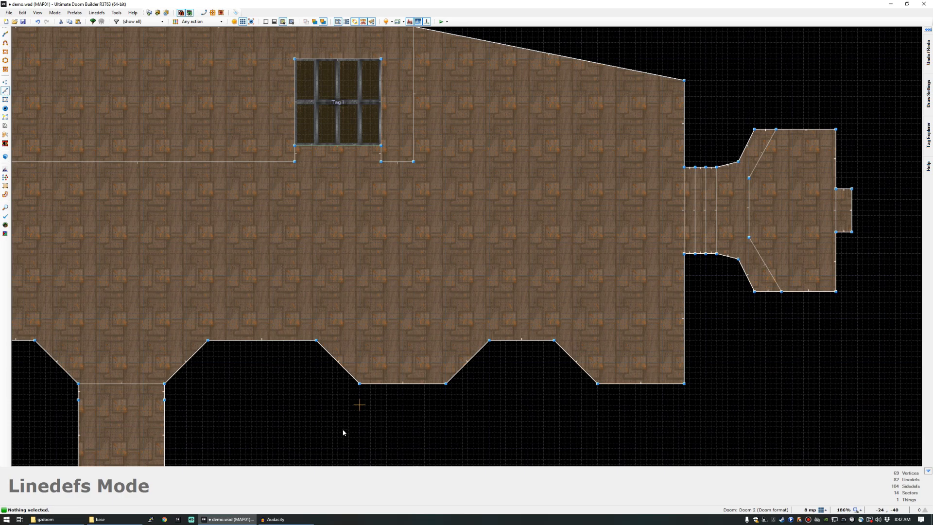
Inspect the angled recesses of the south wall in the 3D view and return to the 2D map.
{"action": "key", "text": "Down"}
{"action": "scroll", "coordinate": [320, 333], "scroll_direction": "up", "scroll_amount": 2}
{"action": "key", "text": "d"}
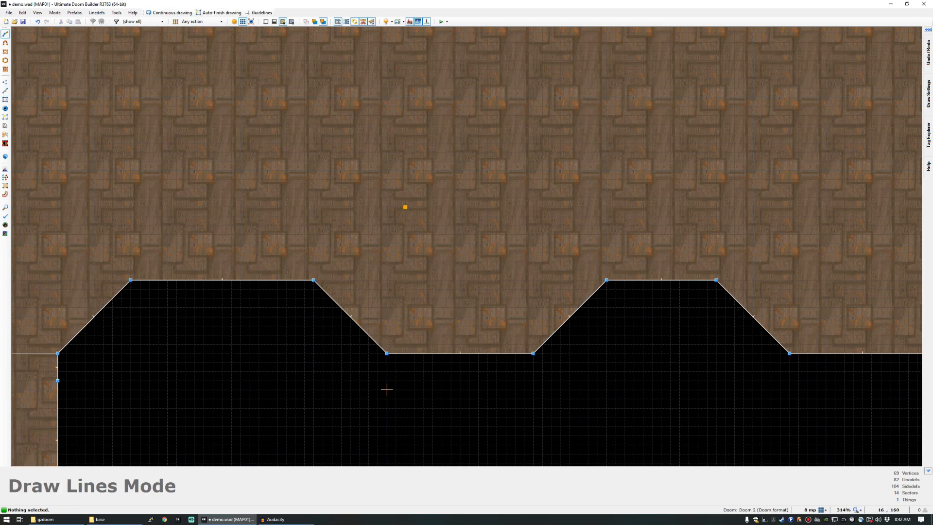
{"action": "key", "text": "q"}
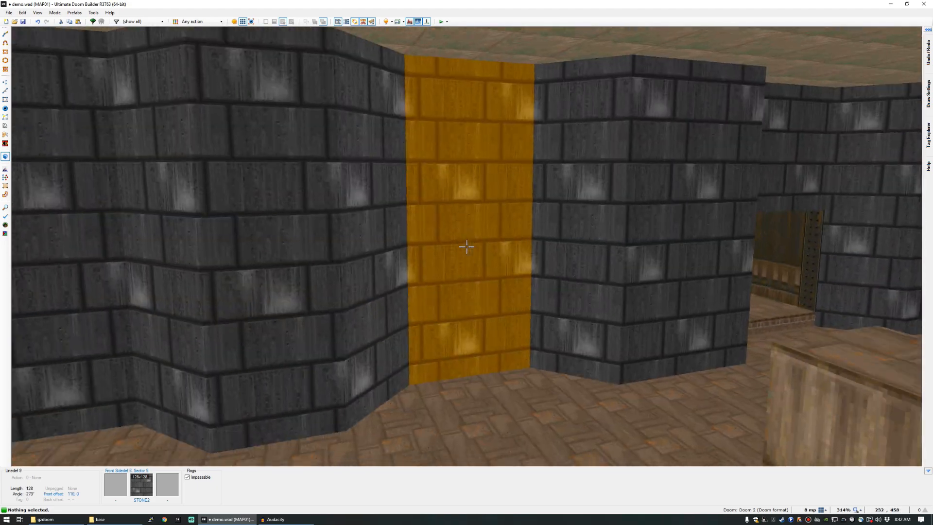
{"action": "key", "text": "q"}
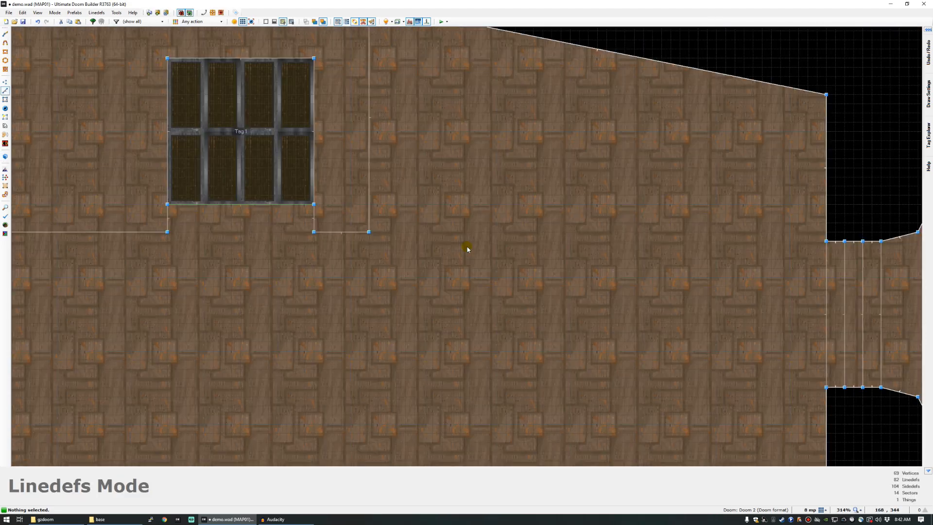
Draw an outline behind the middle recess of the south wall, starting 24 units deep with a 128-unit back segment between its corner vertices.
{"action": "scroll", "coordinate": [468, 248], "scroll_direction": "down", "scroll_amount": 5}
{"action": "scroll", "coordinate": [400, 395], "scroll_direction": "up", "scroll_amount": 5}
{"action": "key", "text": "d"}
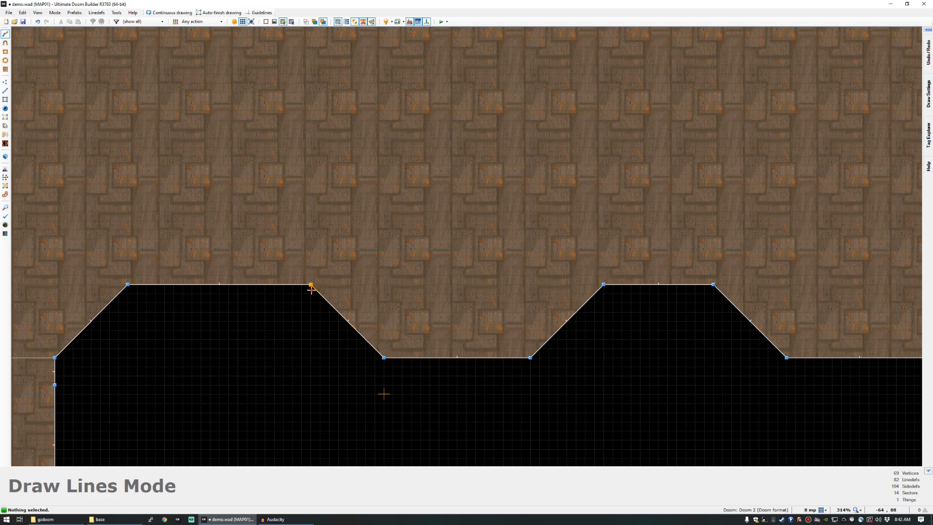
{"action": "left_click", "coordinate": [310, 311]}
{"action": "left_click", "coordinate": [384, 385]}
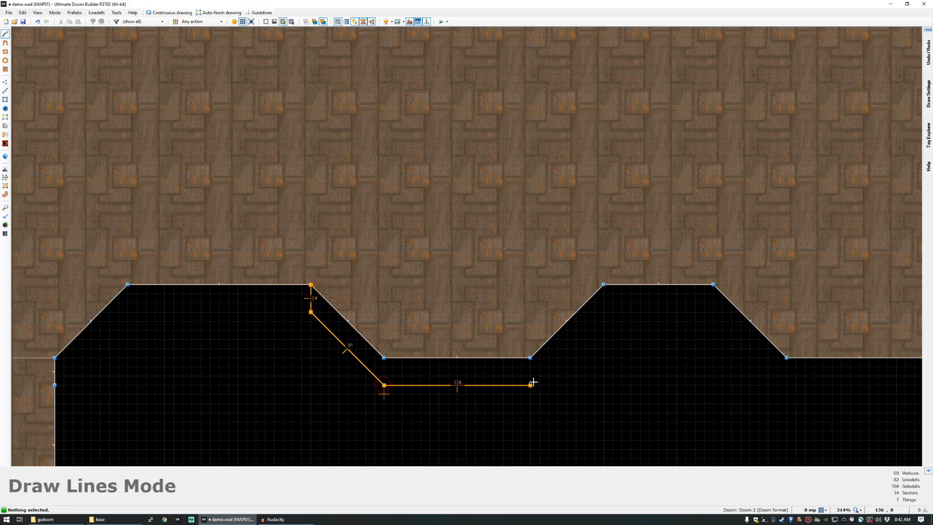
{"action": "left_click", "coordinate": [530, 384]}
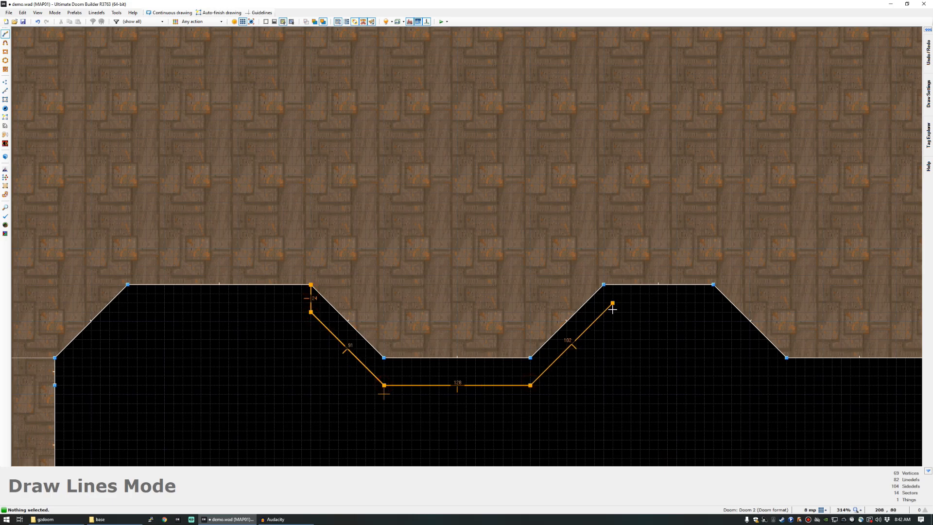
{"action": "left_click", "coordinate": [603, 284]}
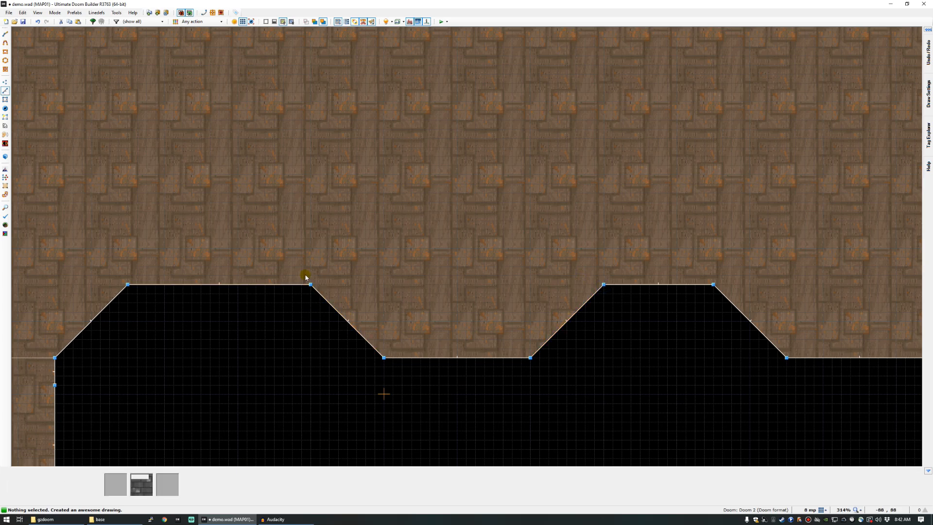
Draw a closed strip sector 24 units deep along the middle recess of the south wall, following its angled sides with a 128-unit back segment.
{"action": "key", "text": "d"}
{"action": "left_click", "coordinate": [309, 313]}
{"action": "left_click", "coordinate": [383, 384]}
{"action": "left_click", "coordinate": [530, 385]}
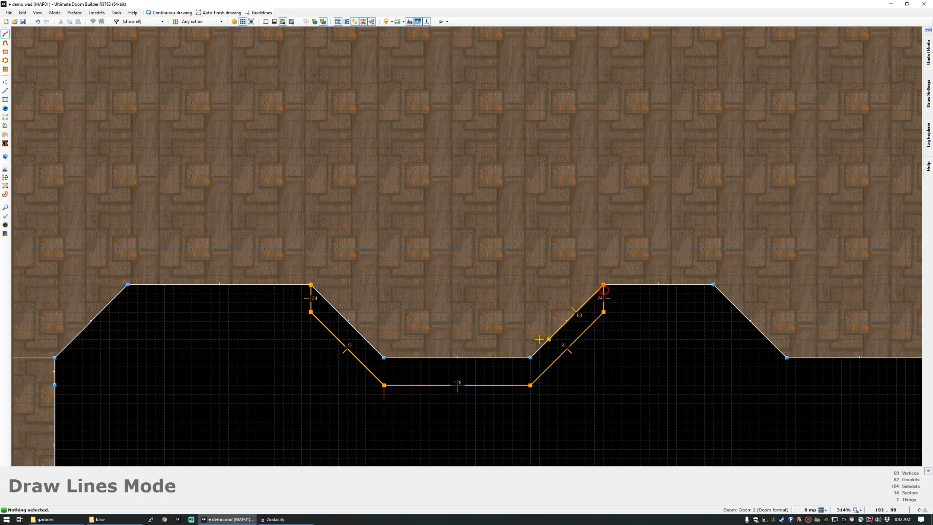
{"action": "left_click", "coordinate": [385, 359]}
{"action": "left_click", "coordinate": [310, 284]}
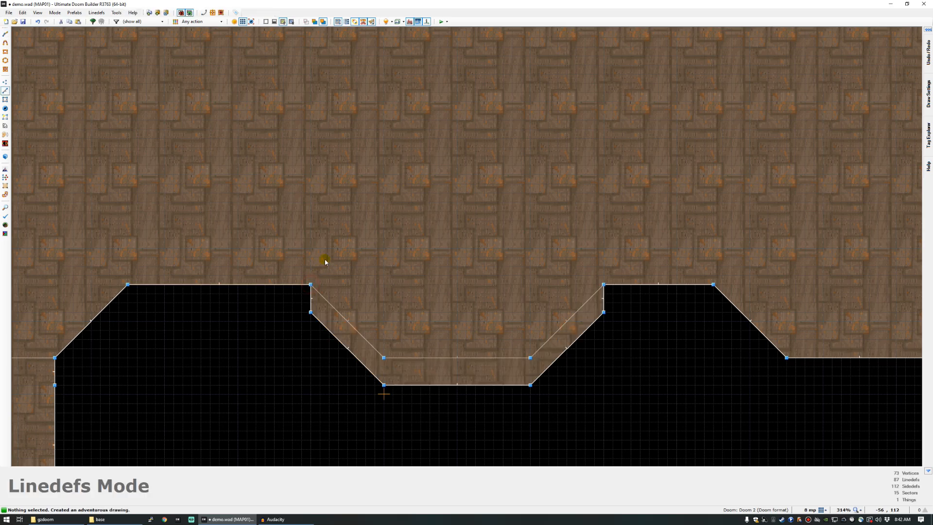
{"action": "scroll", "coordinate": [337, 277], "scroll_direction": "down", "scroll_amount": 6}
{"action": "scroll", "coordinate": [348, 271], "scroll_direction": "up", "scroll_amount": 6}
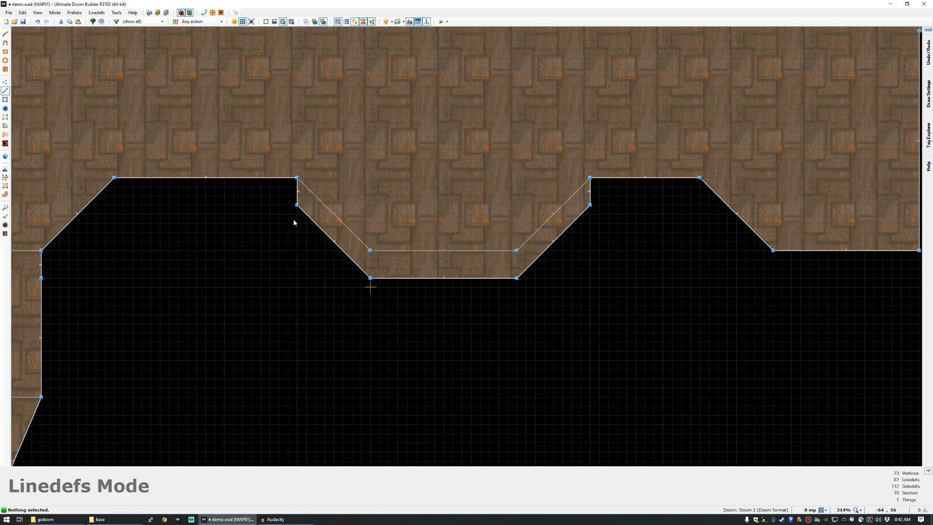
Draw a closed room behind the strip with 136-unit side walls and angled corners, and move its southwest vertex 8 units west to make it symmetrical.
{"action": "key", "text": "d"}
{"action": "left_click", "coordinate": [298, 205]}
{"action": "left_click", "coordinate": [297, 360]}
{"action": "left_click", "coordinate": [371, 433]}
{"action": "left_click", "coordinate": [526, 432]}
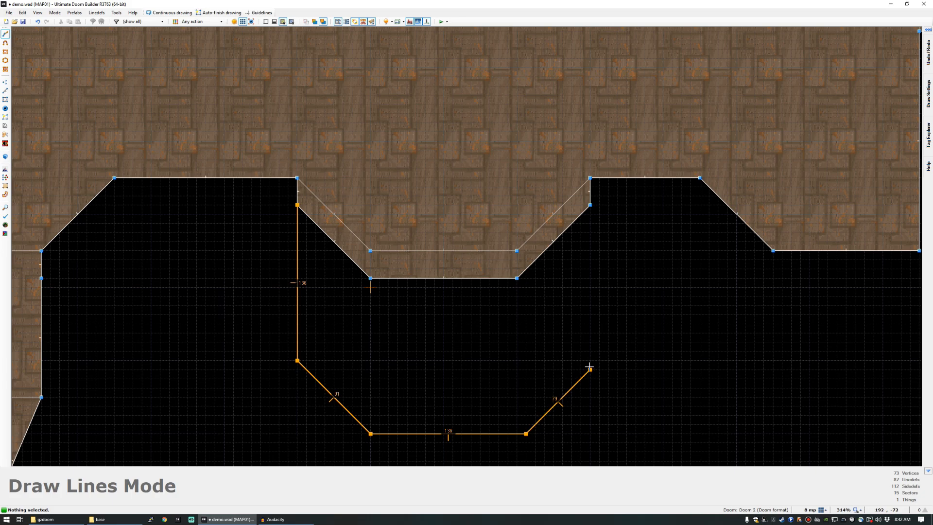
{"action": "left_click", "coordinate": [590, 360]}
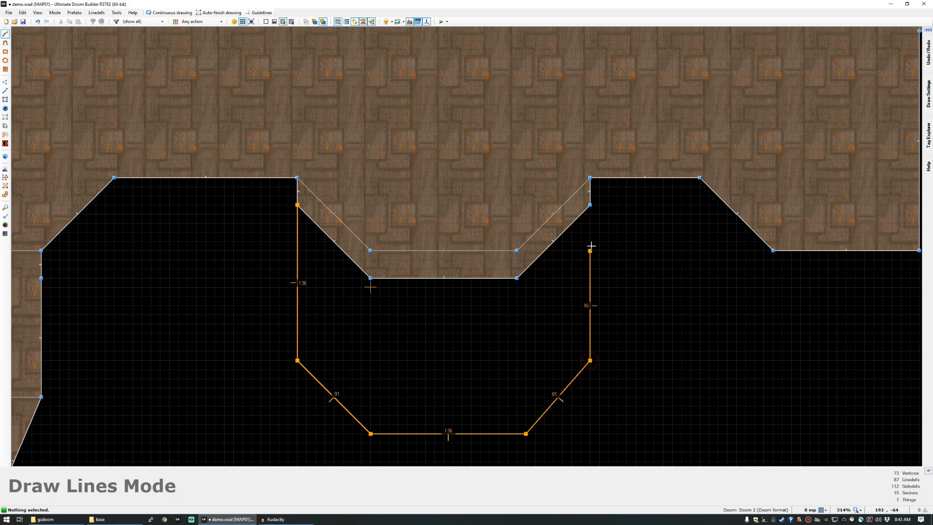
{"action": "left_click", "coordinate": [589, 205]}
{"action": "left_click", "coordinate": [511, 281]}
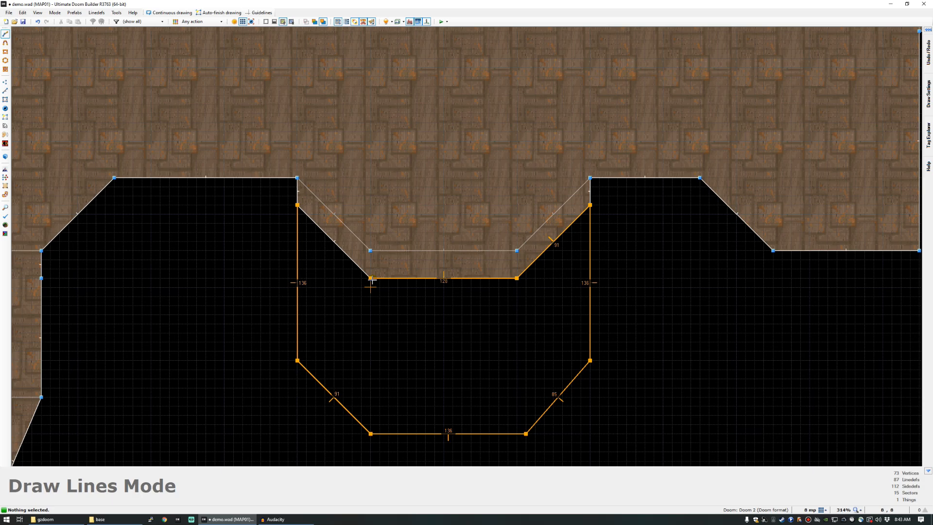
{"action": "left_click", "coordinate": [298, 207]}
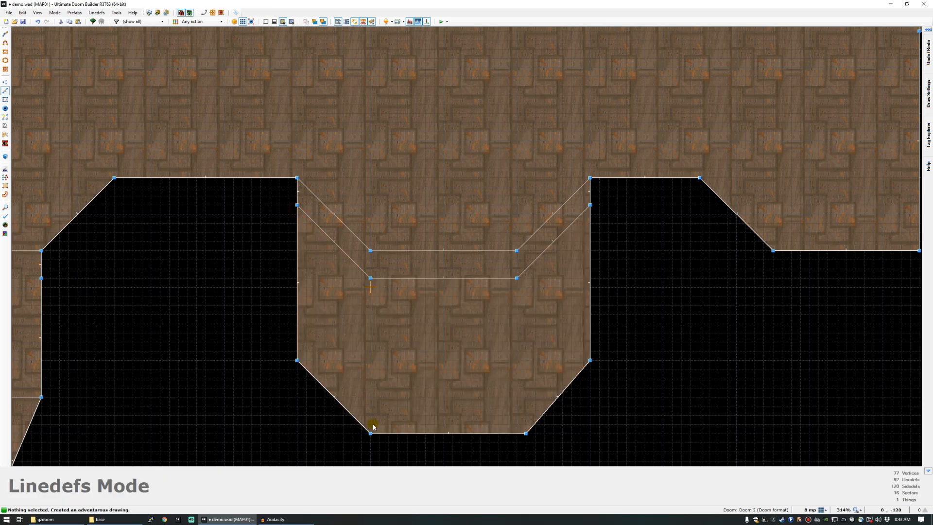
{"action": "key", "text": "v"}
{"action": "left_click_drag", "start_coordinate": [370, 433], "coordinate": [361, 433]}
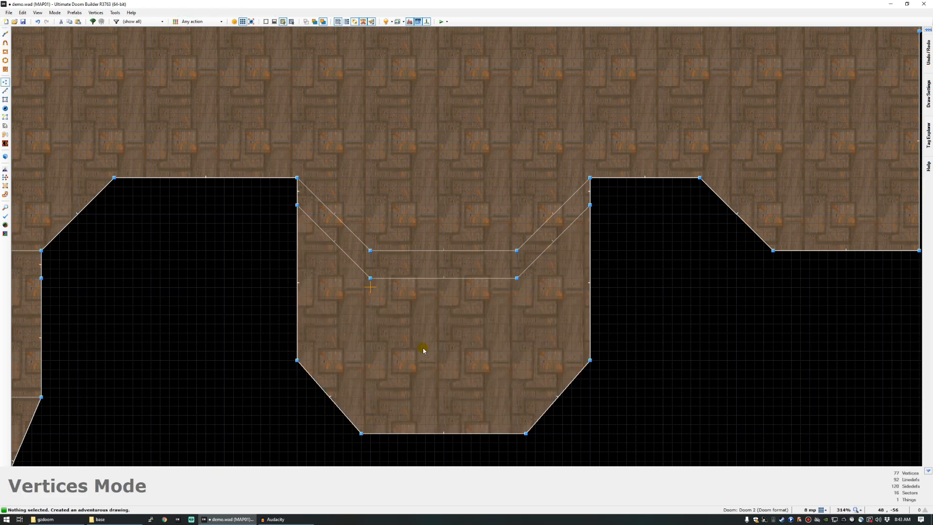
Lower the ceilings of the strip and the new room behind it to a height of 96 in the 3D view.
{"action": "scroll", "coordinate": [422, 350], "scroll_direction": "down", "scroll_amount": 2}
{"action": "scroll", "coordinate": [438, 366], "scroll_direction": "up", "scroll_amount": 2}
{"action": "key", "text": "w"}
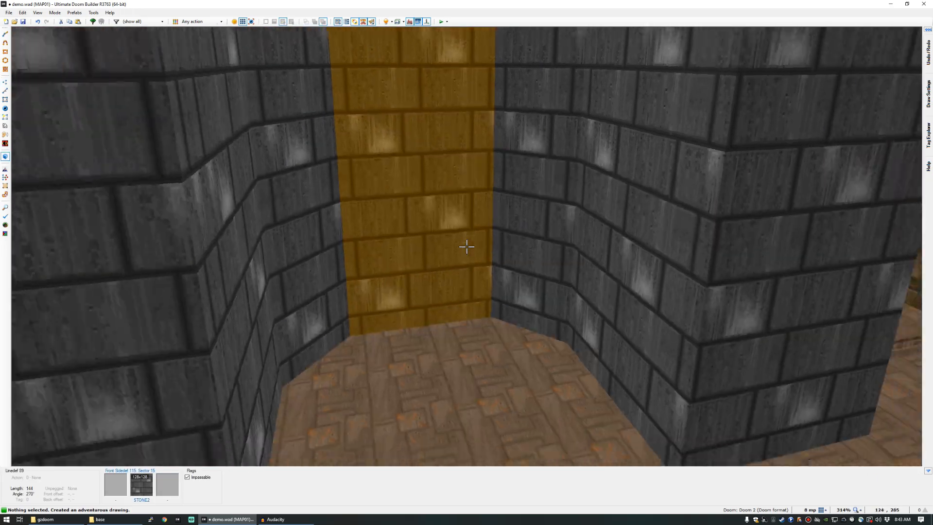
{"action": "key", "text": "d"}
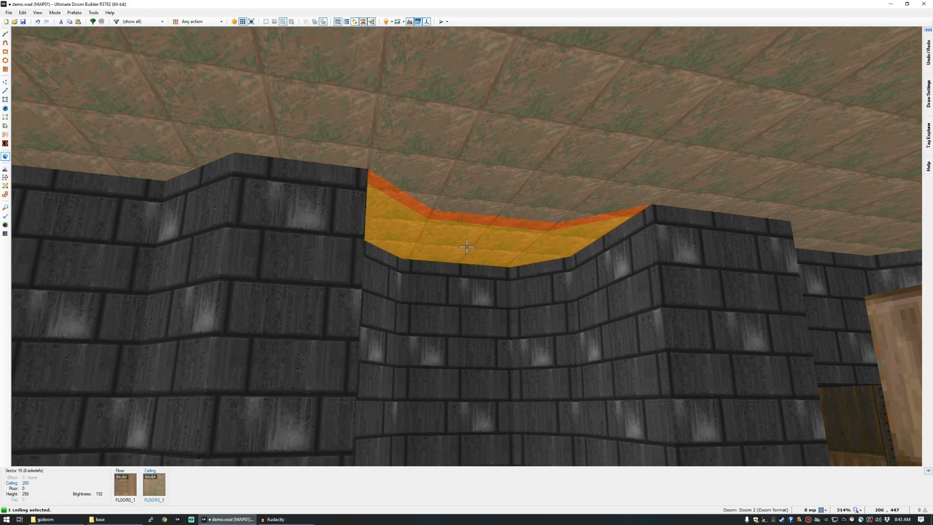
{"action": "left_click", "coordinate": [467, 246]}
{"action": "key", "text": "w"}
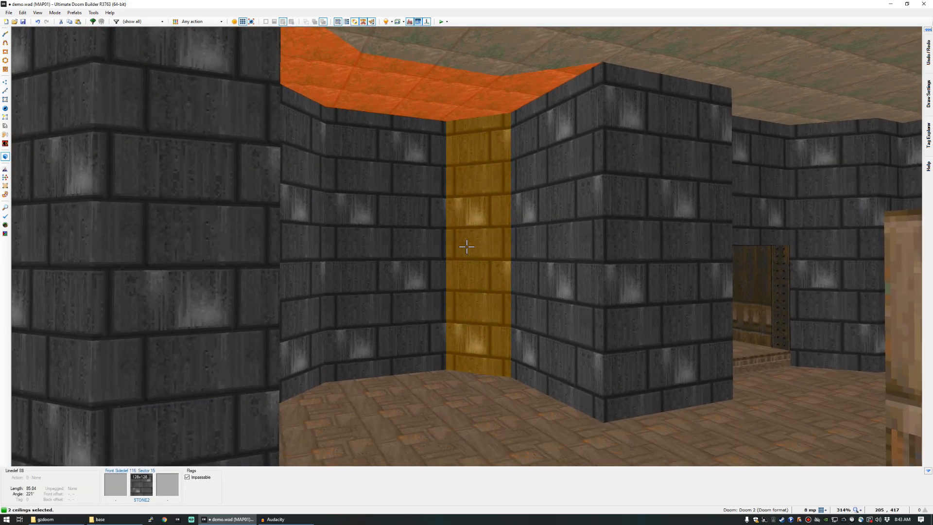
{"action": "scroll", "coordinate": [466, 247], "scroll_direction": "up", "scroll_amount": 2}
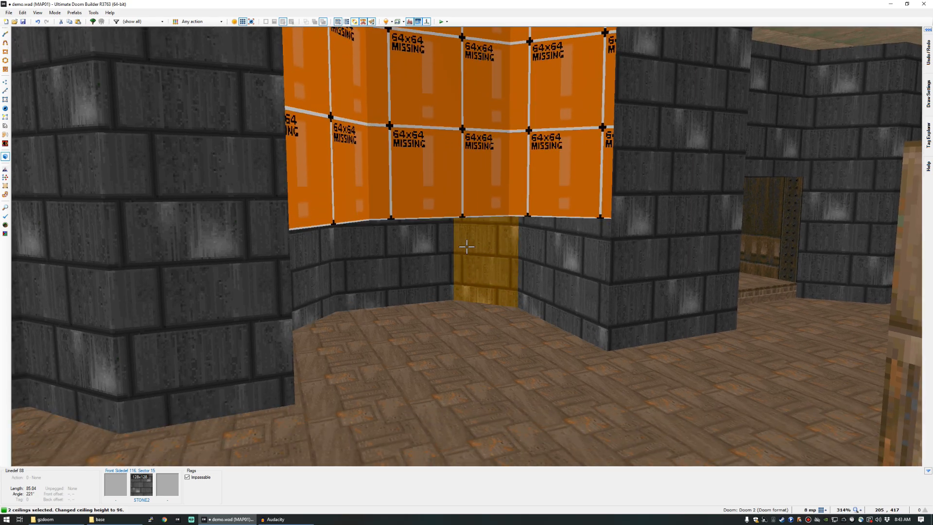
{"action": "key", "text": "w"}
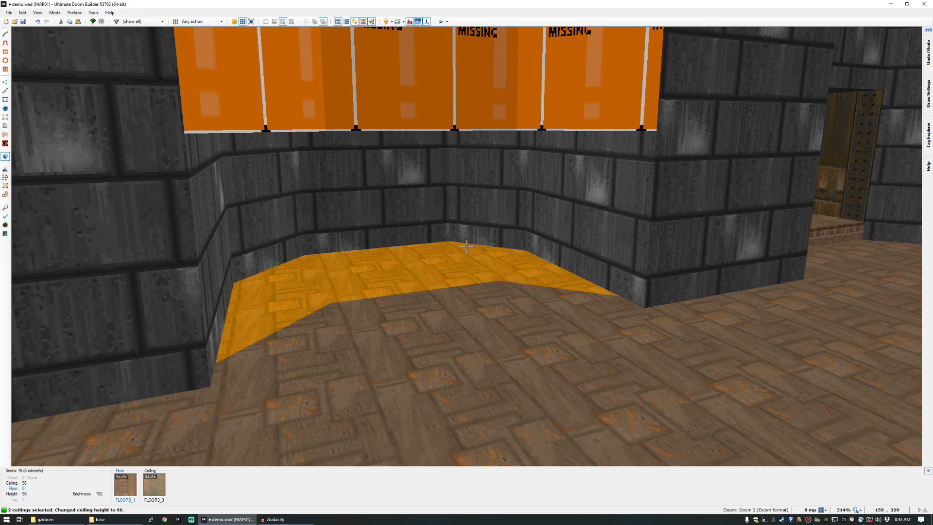
Flood-fill the missing upper wall faces above the new opening with the STONE2 texture and check the opening from several sides.
{"action": "key", "text": "c"}
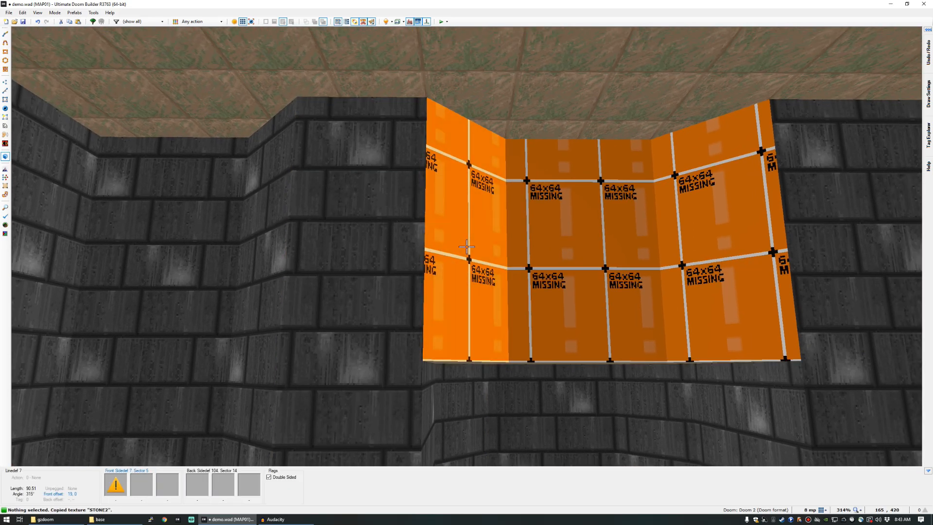
{"action": "middle_click", "coordinate": [466, 246], "text": "shift"}
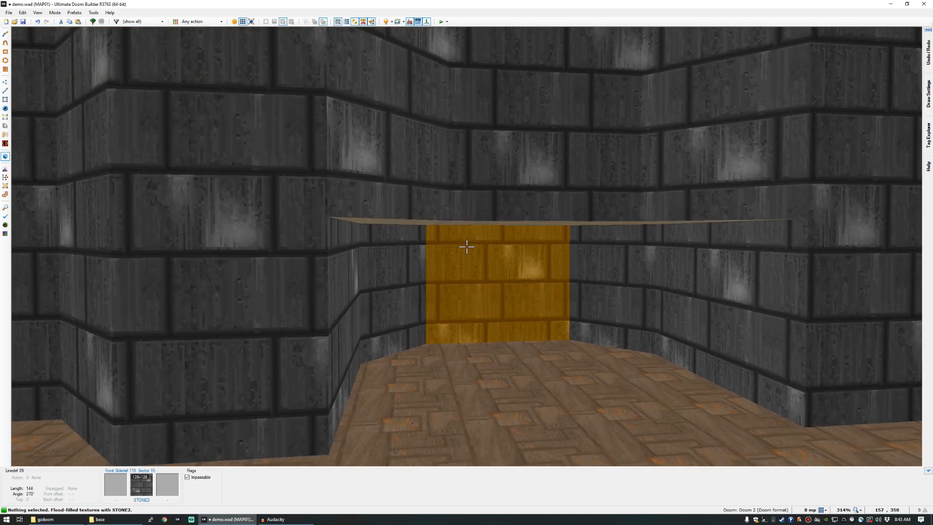
{"action": "key", "text": "w"}
{"action": "key", "text": "s"}
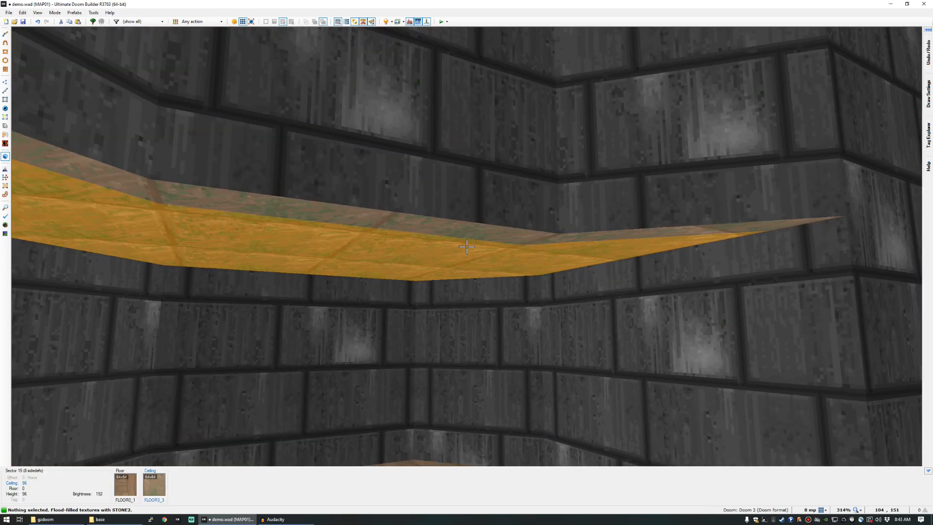
{"action": "key", "text": "a"}
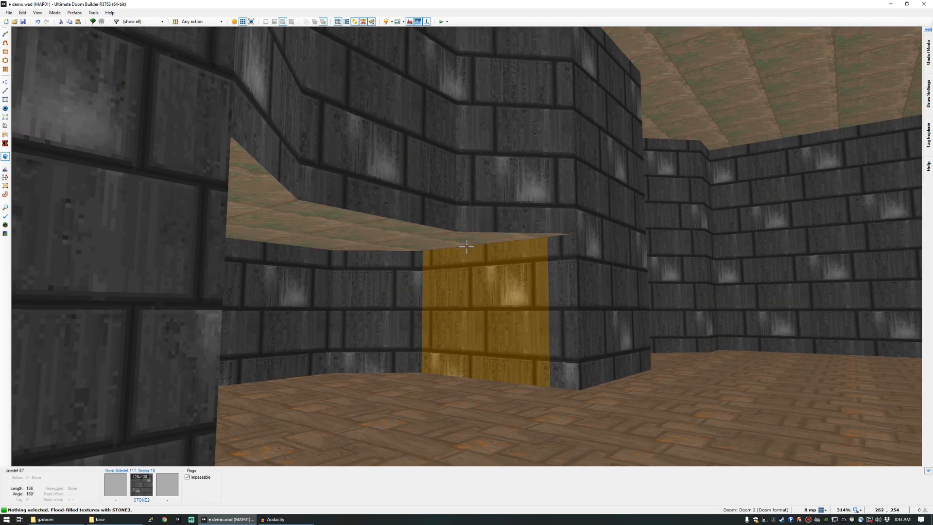
Raise the floor of the narrow strip sector to a height of 96 so that it meets the lowered ceiling.
{"action": "key", "text": "w"}
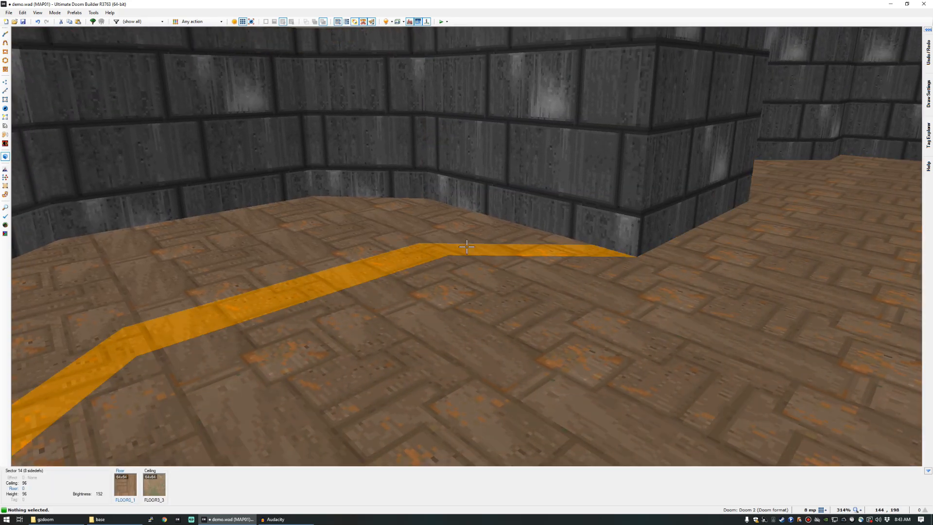
{"action": "left_click", "coordinate": [467, 247]}
{"action": "key", "text": "s"}
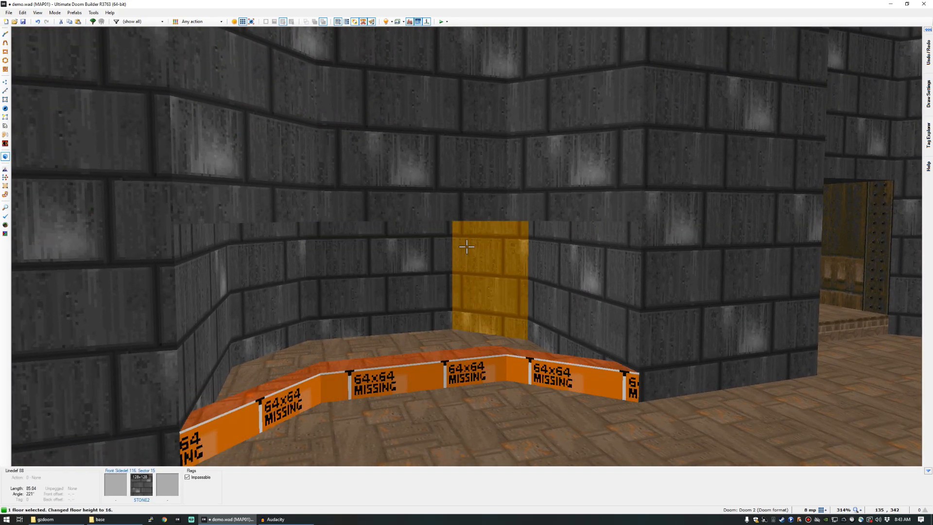
{"action": "scroll", "coordinate": [467, 246], "scroll_direction": "up", "scroll_amount": 6}
{"action": "key", "text": "c"}
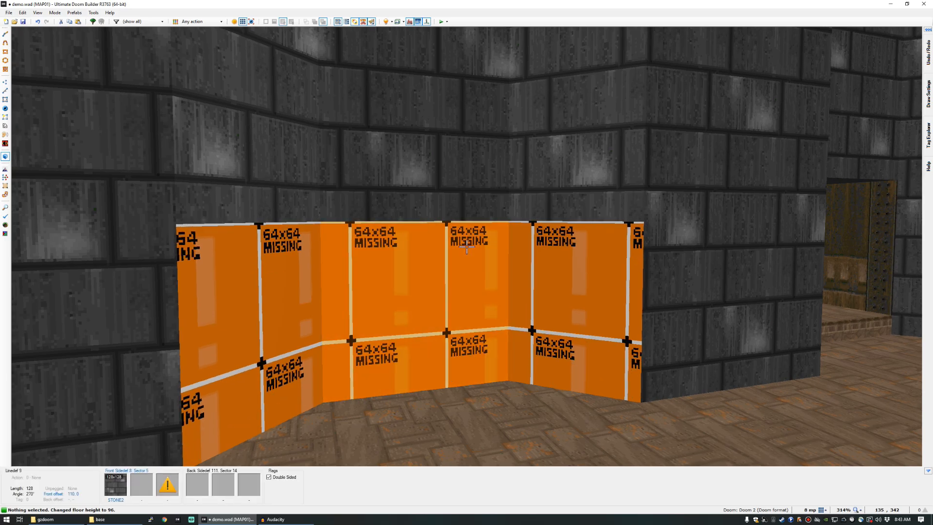
Flood-fill the missing lower faces on the main-room side of the raised strip with STONE2.
{"action": "key", "text": "ctrl+c"}
{"action": "key", "text": "ctrl+shift+v"}
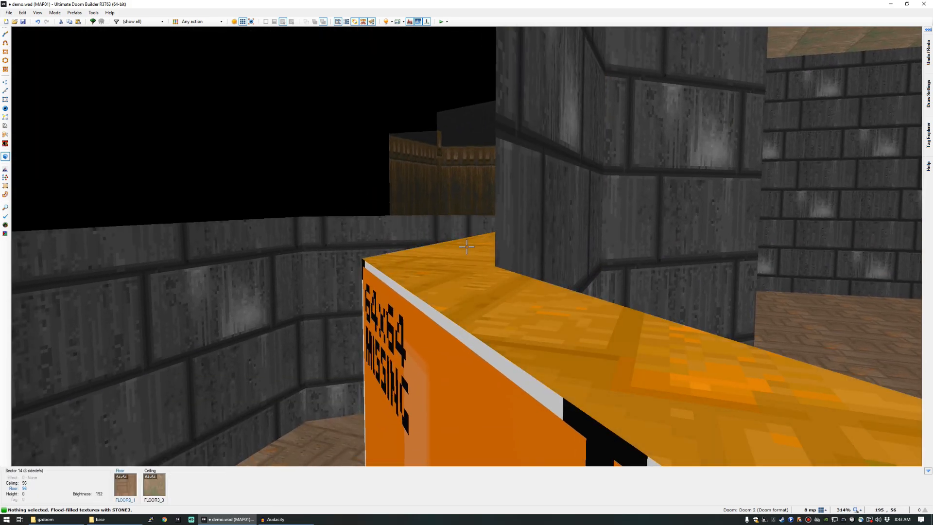
{"action": "left_click", "coordinate": [466, 247]}
{"action": "key", "text": "c"}
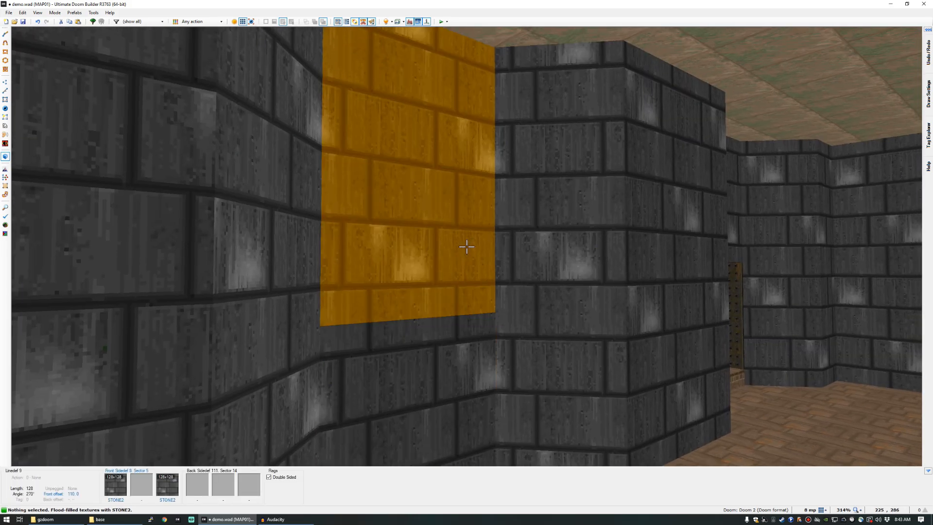
Flood-fill the missing faces of the raised strip on the side facing the back room with STONE2.
{"action": "key", "text": "w"}
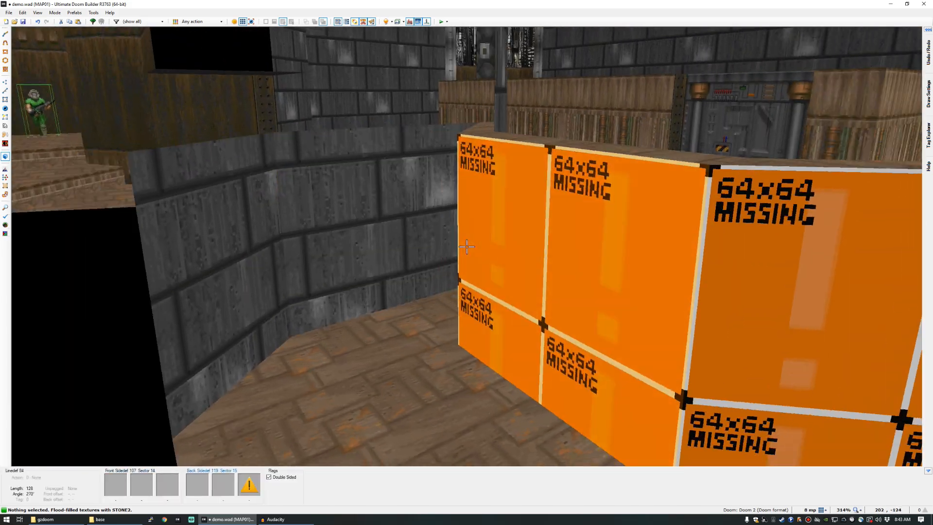
{"action": "key", "text": "d"}
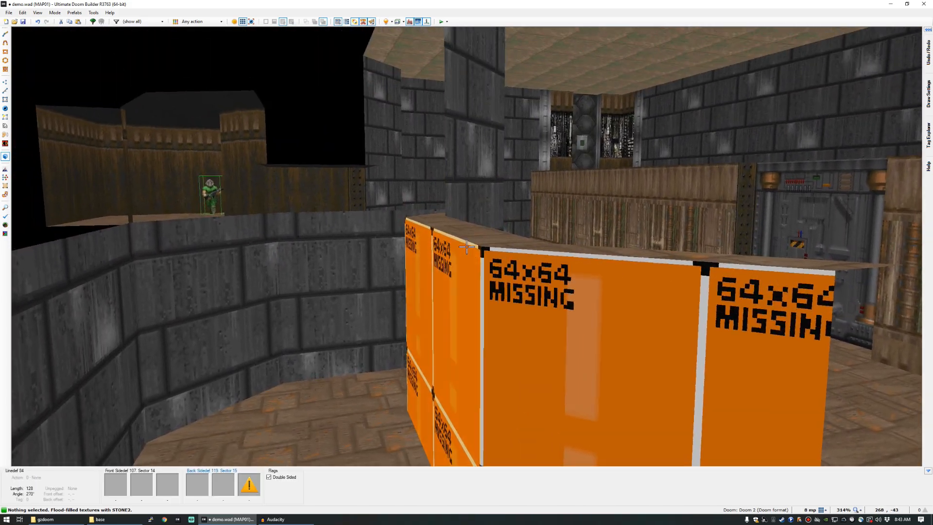
{"action": "key", "text": "a"}
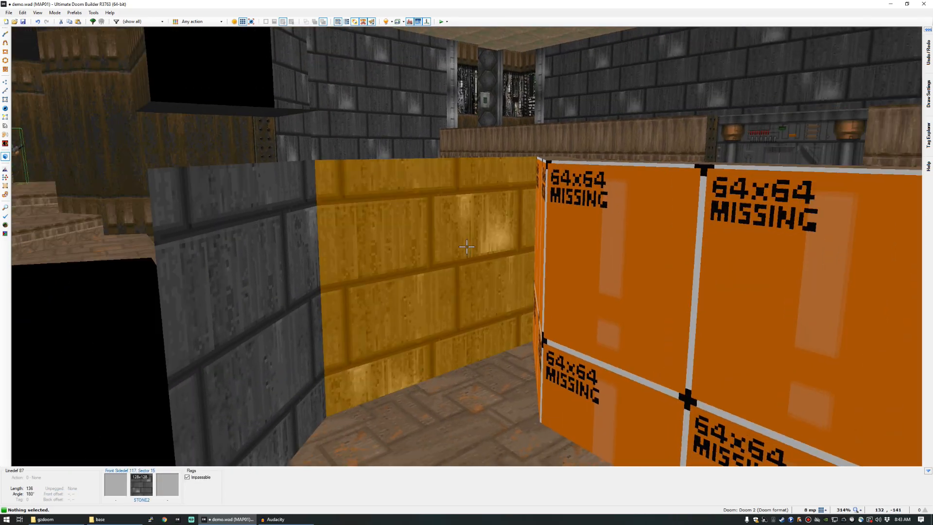
{"action": "key", "text": "ctrl+c"}
{"action": "key", "text": "ctrl+shift+v"}
{"action": "key", "text": "s"}
{"action": "key", "text": "d"}
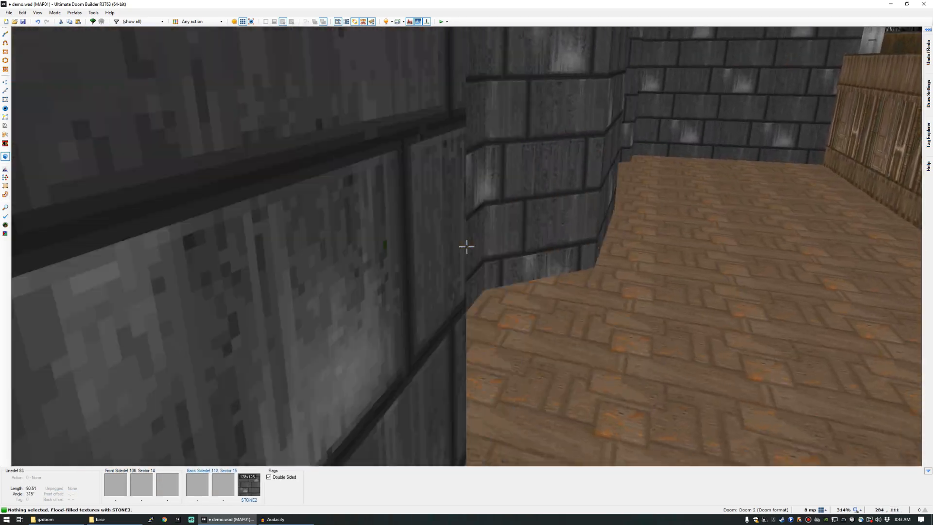
{"action": "key", "text": "s"}
{"action": "key", "text": "d"}
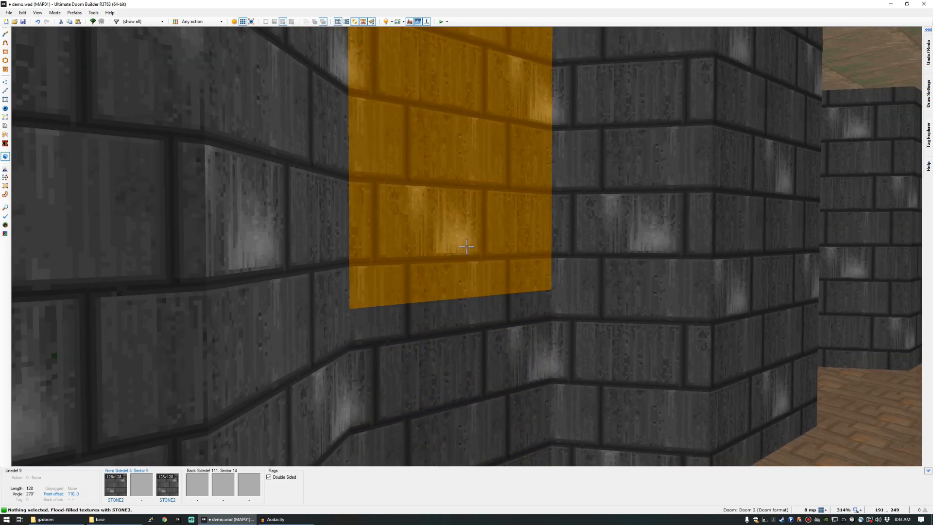
{"action": "key", "text": "w"}
{"action": "left_click", "coordinate": [466, 247]}
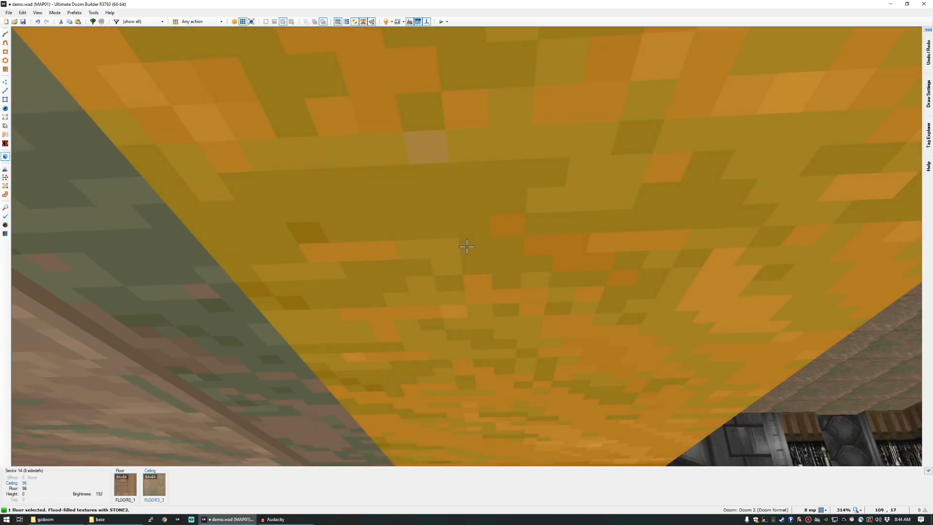
{"action": "left_click", "coordinate": [467, 247]}
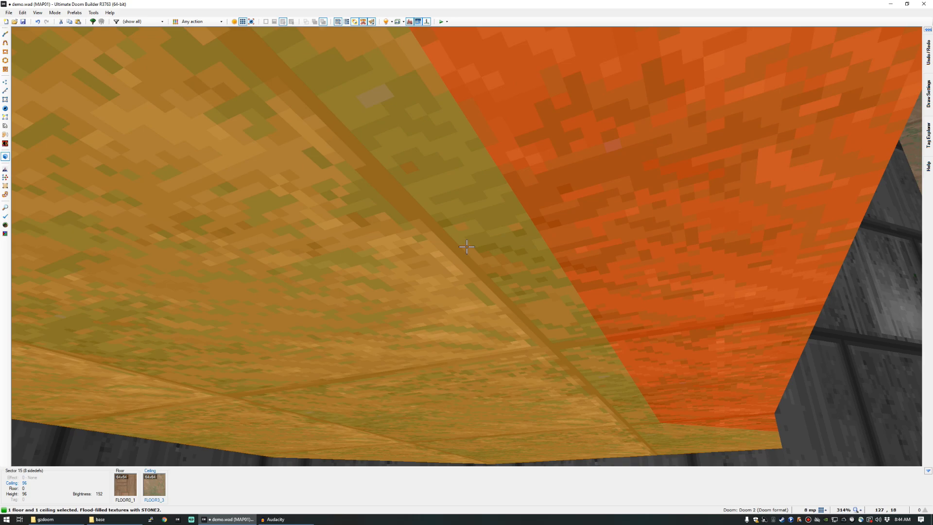
{"action": "left_click", "coordinate": [467, 247]}
{"action": "scroll", "coordinate": [467, 247], "scroll_direction": "down", "scroll_amount": 2}
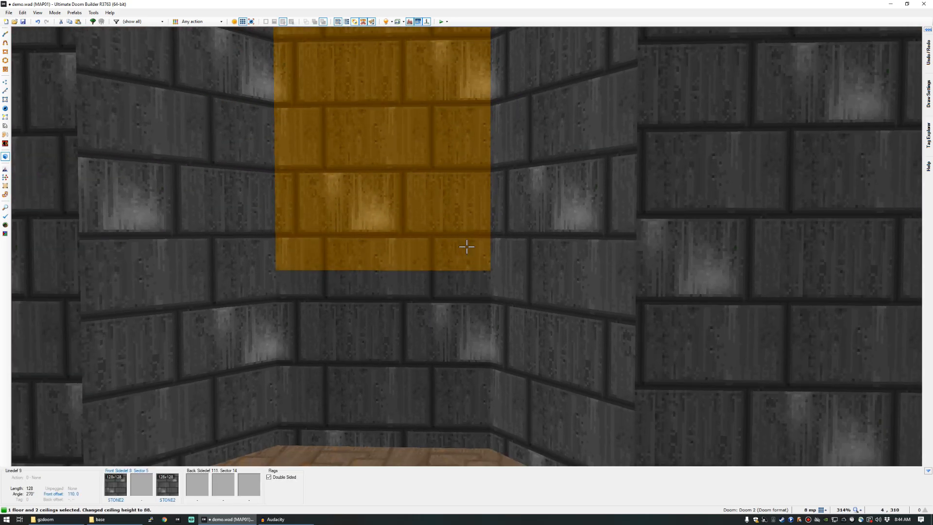
{"action": "key", "text": "e"}
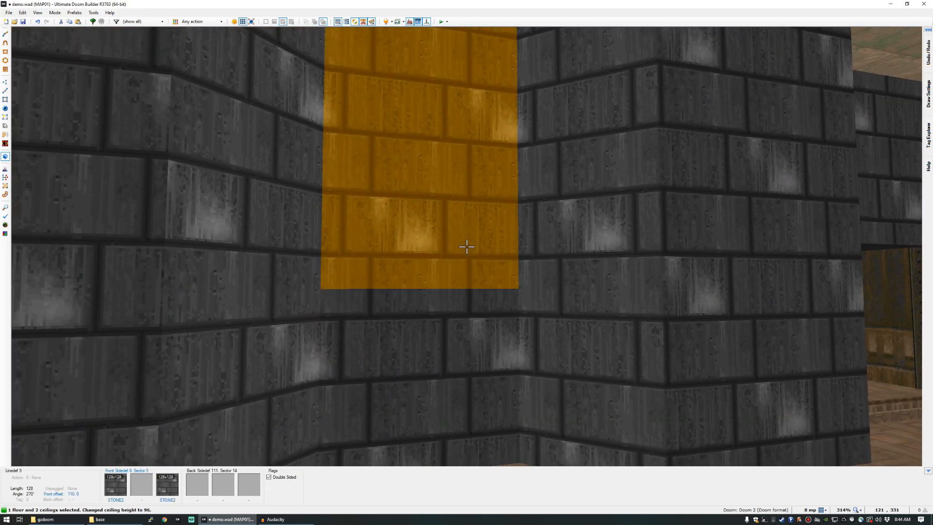
{"action": "key", "text": "c"}
Lower the raised strip's floor to a height of 80 to leave a gap beneath the ceiling.
{"action": "key", "text": "e"}
{"action": "left_click", "coordinate": [466, 247]}
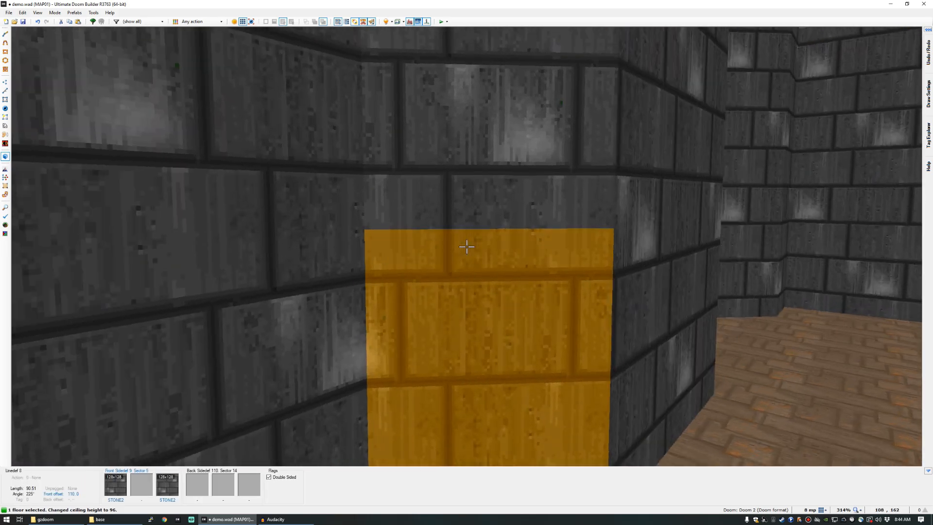
{"action": "scroll", "coordinate": [466, 247], "scroll_direction": "up", "scroll_amount": 5}
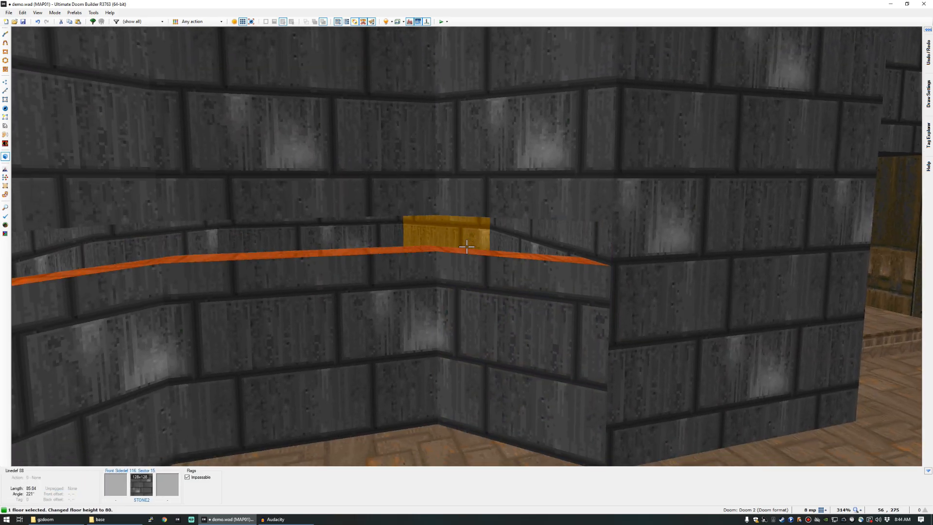
{"action": "key", "text": "c"}
Shift the STONE2 texture on the strip's three lower front faces to a vertical offset of 16.
{"action": "left_click", "coordinate": [466, 246]}
{"action": "left_click", "coordinate": [466, 247]}
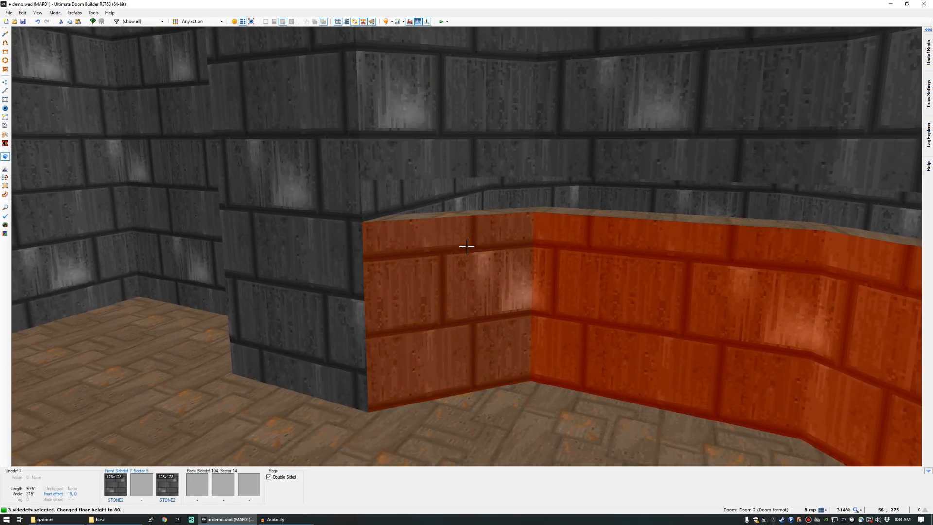
{"action": "key", "text": "c"}
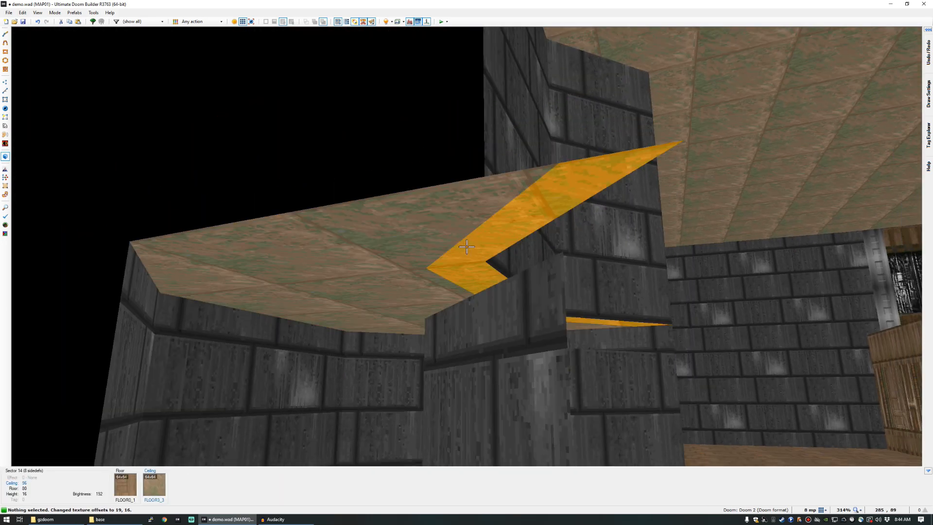
Lower the raised strip's ceiling to a height of 80 so that it meets the strip's floor.
{"action": "left_click", "coordinate": [466, 247]}
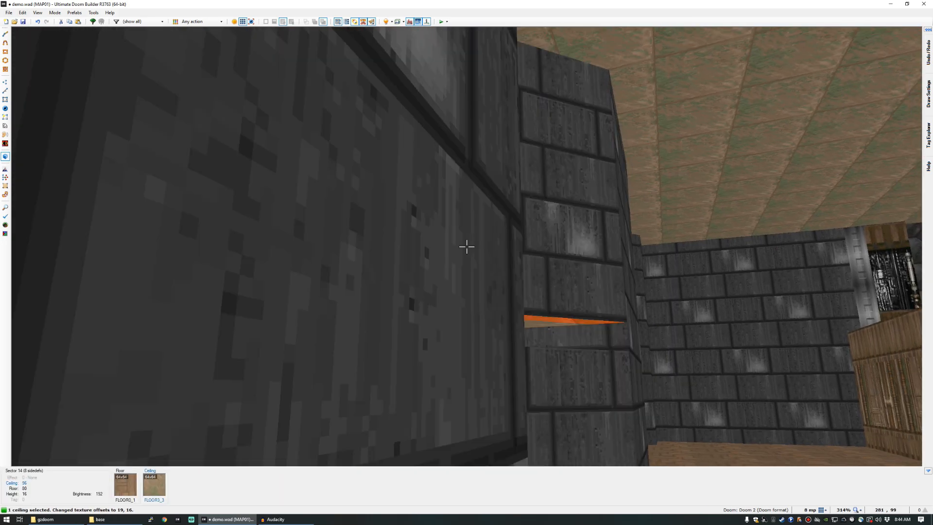
{"action": "scroll", "coordinate": [466, 247], "scroll_direction": "down", "scroll_amount": 1}
{"action": "scroll", "coordinate": [466, 247], "scroll_direction": "down", "scroll_amount": 1}
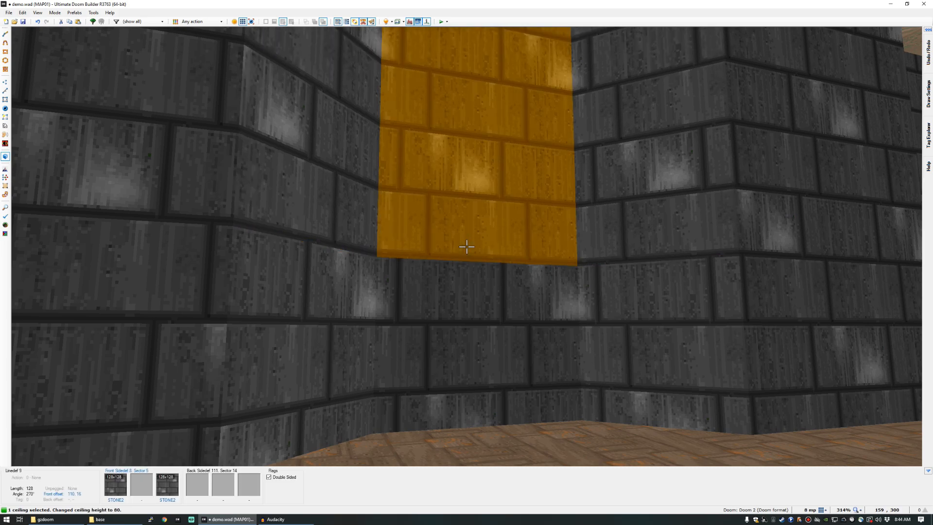
{"action": "key", "text": "c"}
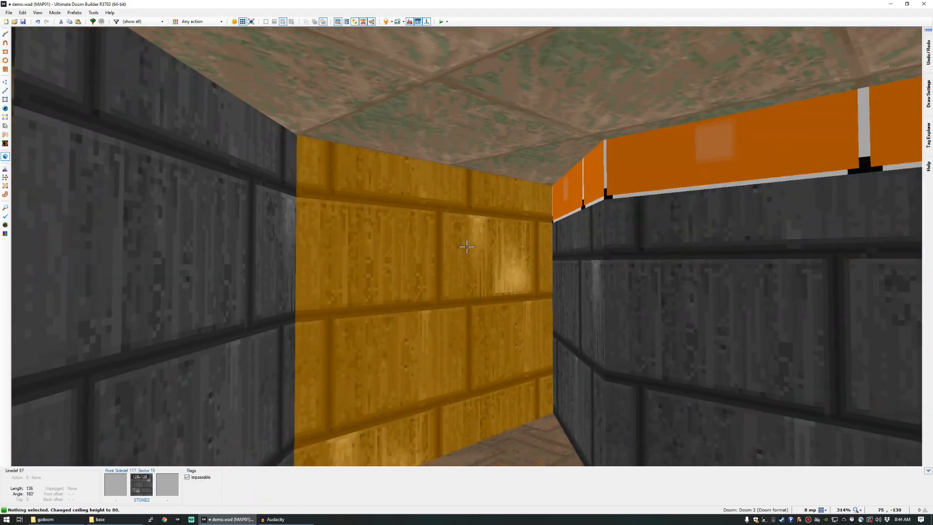
Flood-fill the missing upper faces above the strip on the back-room side with STONE2.
{"action": "key", "text": "ctrl+c"}
{"action": "middle_click", "coordinate": [466, 247], "text": "shift"}
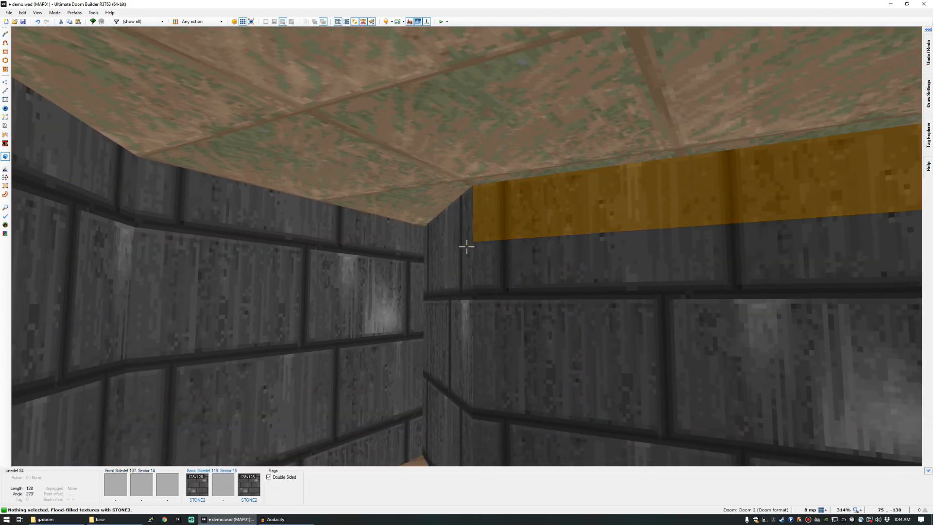
{"action": "key", "text": "e"}
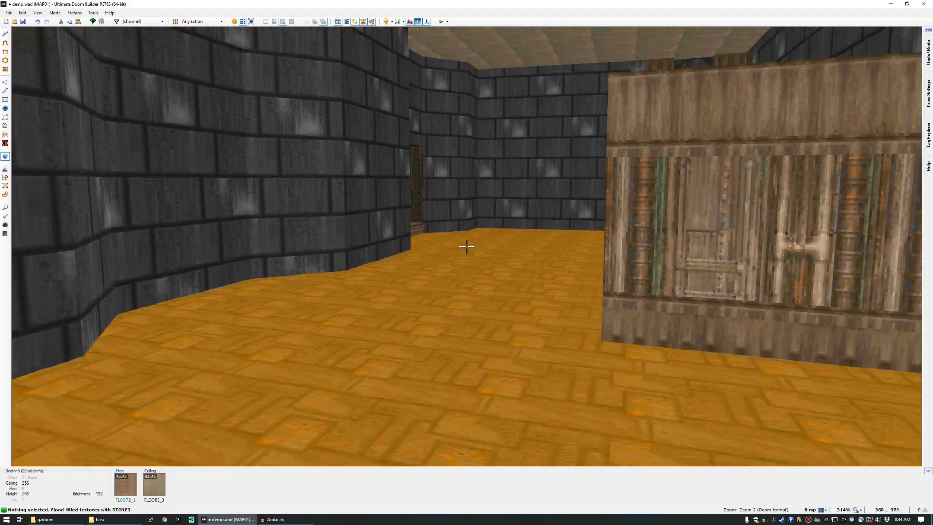
{"action": "key", "text": "q"}
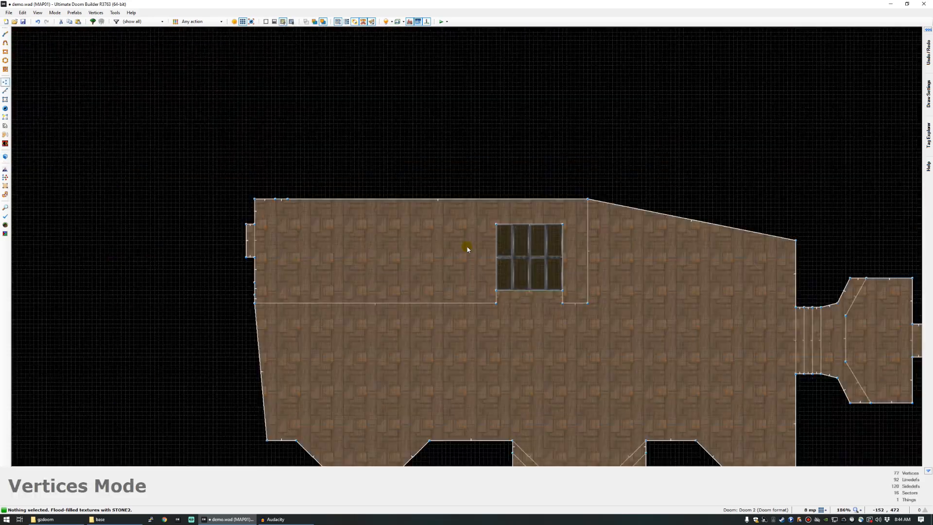
{"action": "scroll", "coordinate": [464, 247], "scroll_direction": "down", "scroll_amount": 5}
{"action": "scroll", "coordinate": [437, 248], "scroll_direction": "up", "scroll_amount": 7}
{"action": "scroll", "coordinate": [364, 251], "scroll_direction": "down", "scroll_amount": 4}
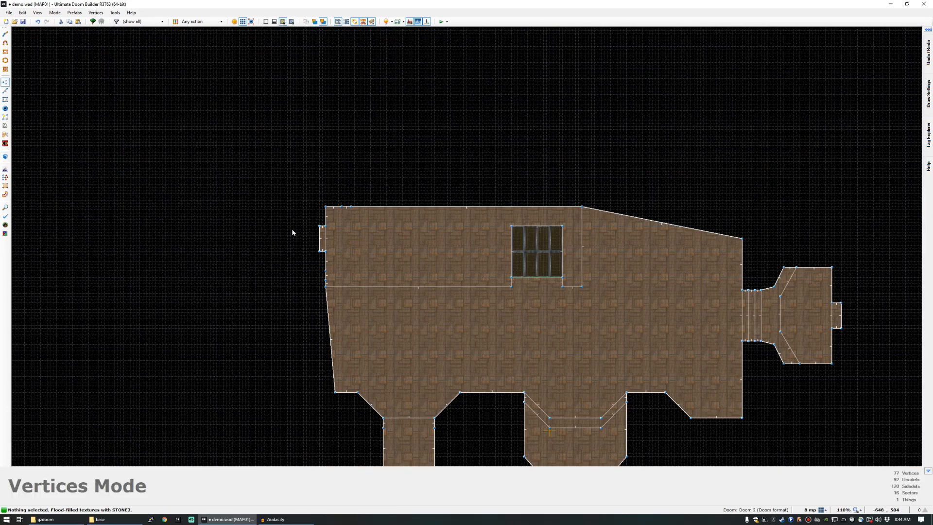
{"action": "key", "text": "s"}
{"action": "key", "text": "q"}
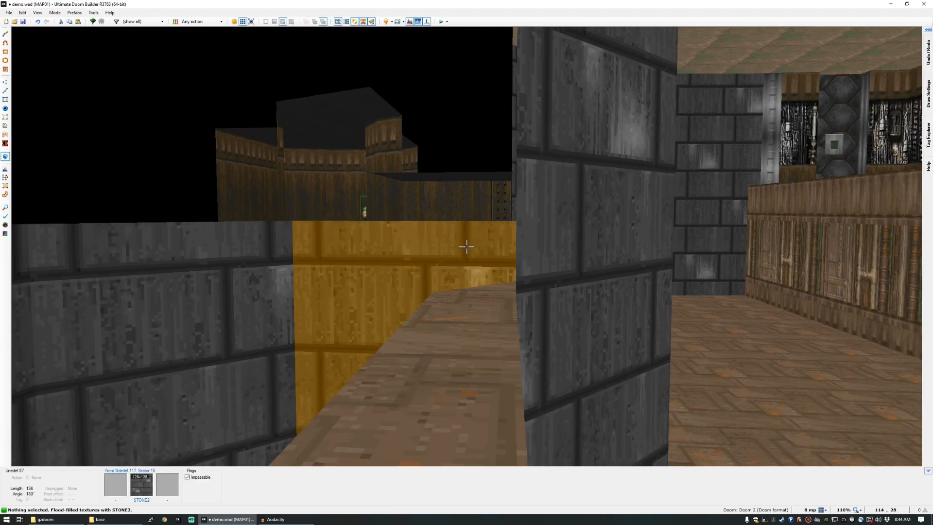
Lower the strip's floor to a height of 24 to open the view into the back room.
{"action": "key", "text": "e"}
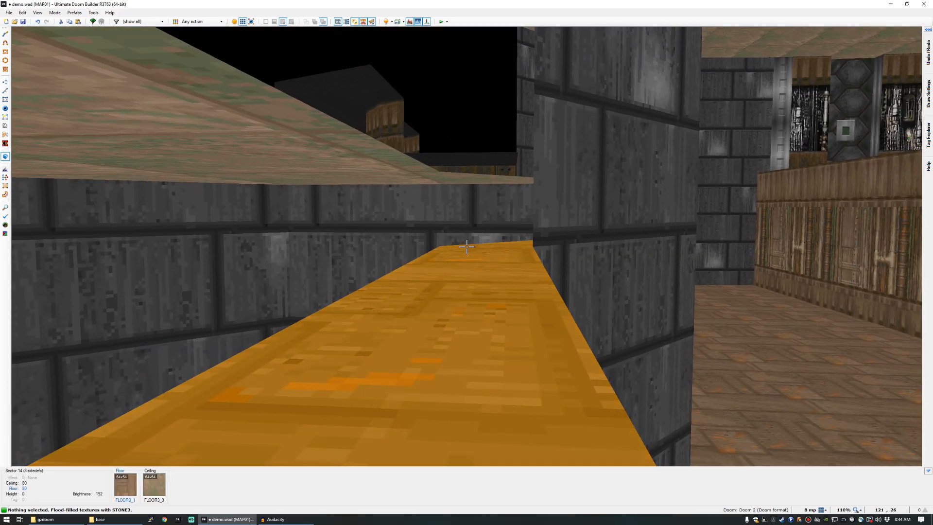
{"action": "left_click", "coordinate": [466, 246]}
{"action": "key", "text": "d"}
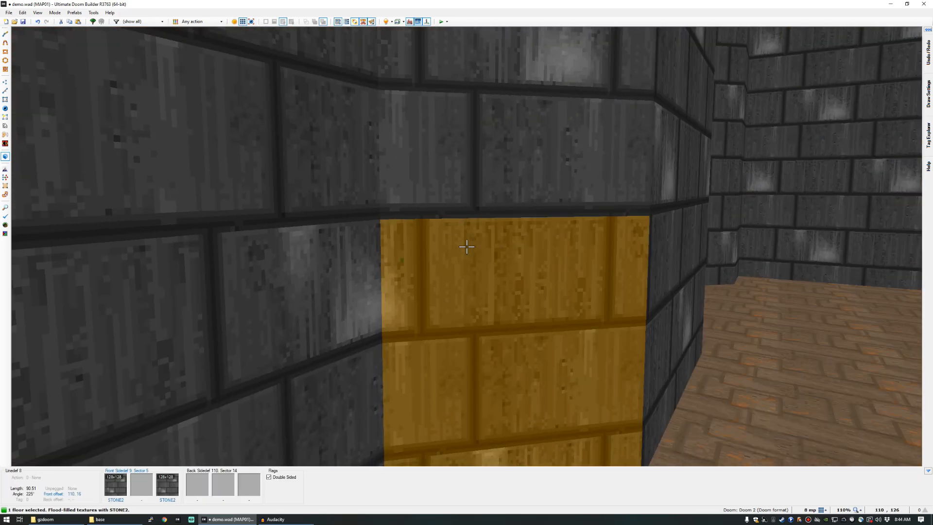
{"action": "scroll", "coordinate": [467, 247], "scroll_direction": "down", "scroll_amount": 3}
{"action": "scroll", "coordinate": [466, 247], "scroll_direction": "down", "scroll_amount": 4}
{"action": "scroll", "coordinate": [466, 247], "scroll_direction": "up", "scroll_amount": 6}
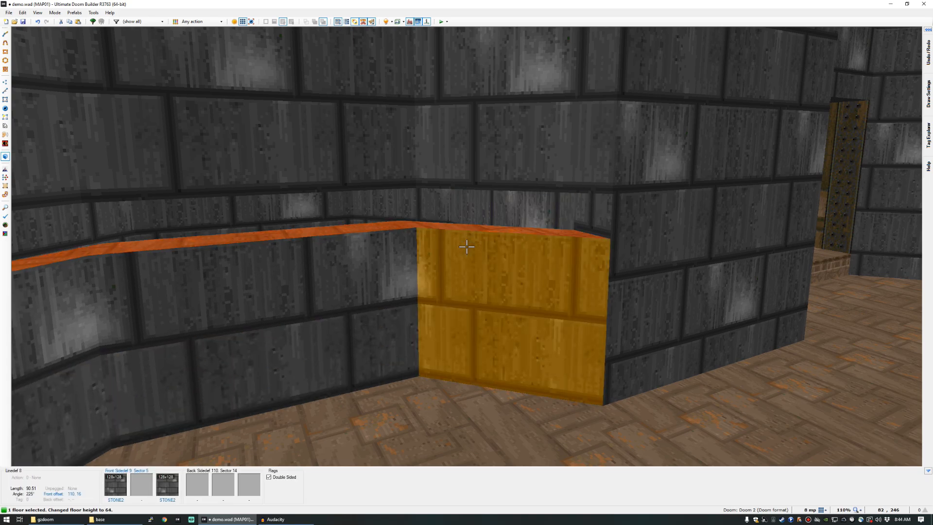
{"action": "scroll", "coordinate": [466, 247], "scroll_direction": "down", "scroll_amount": 6}
{"action": "key", "text": "c"}
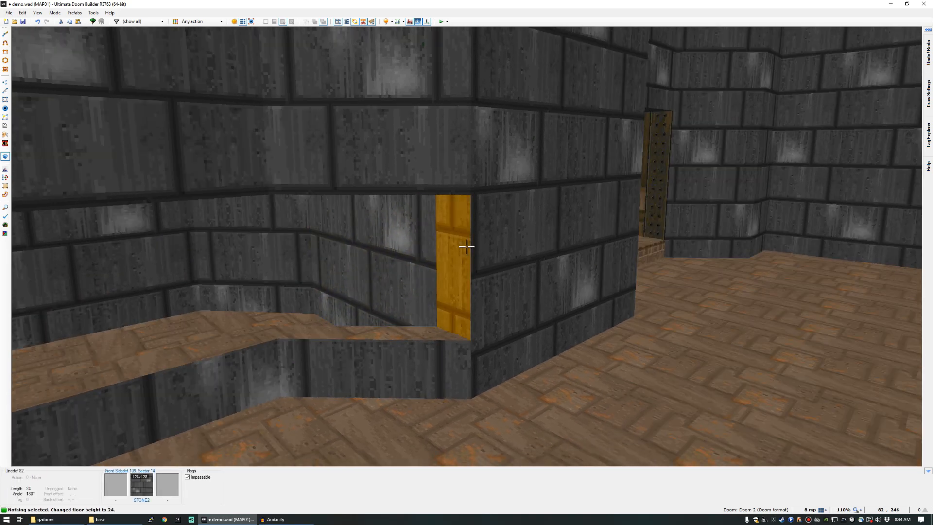
Apply the SUPPORT3 texture to the two short side walls at the ends of the strip.
{"action": "left_click", "coordinate": [466, 247]}
{"action": "left_click", "coordinate": [467, 247]}
{"action": "middle_click", "coordinate": [466, 246]}
{"action": "type", "text": "SUP"}
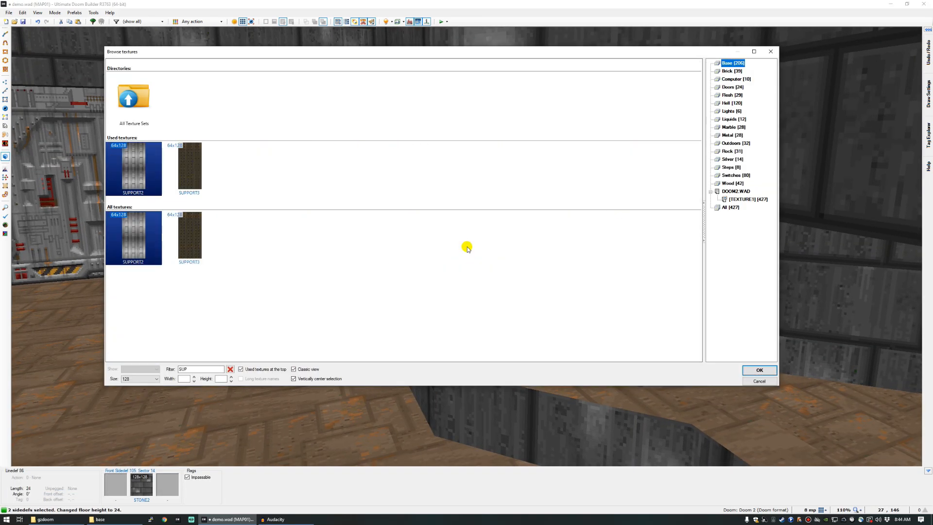
{"action": "double_click", "coordinate": [185, 181]}
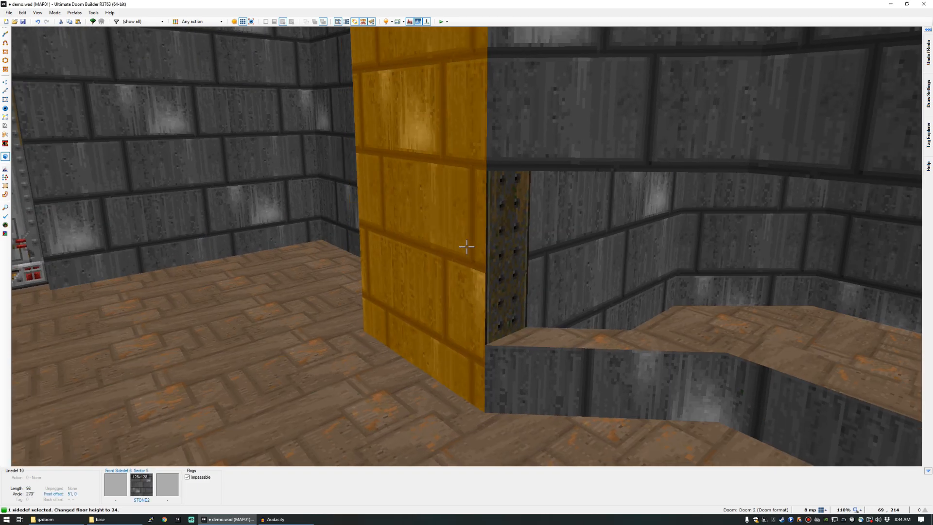
Texture all connected back-room walls with BRONZE1 and auto-align them horizontally and vertically.
{"action": "key", "text": "c"}
{"action": "left_click", "coordinate": [467, 247], "text": "shift"}
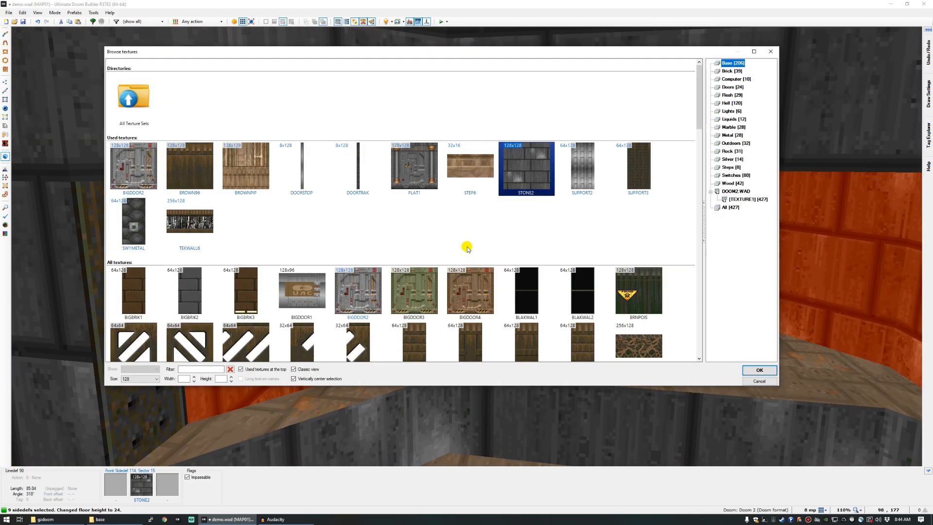
{"action": "double_click", "coordinate": [427, 243]}
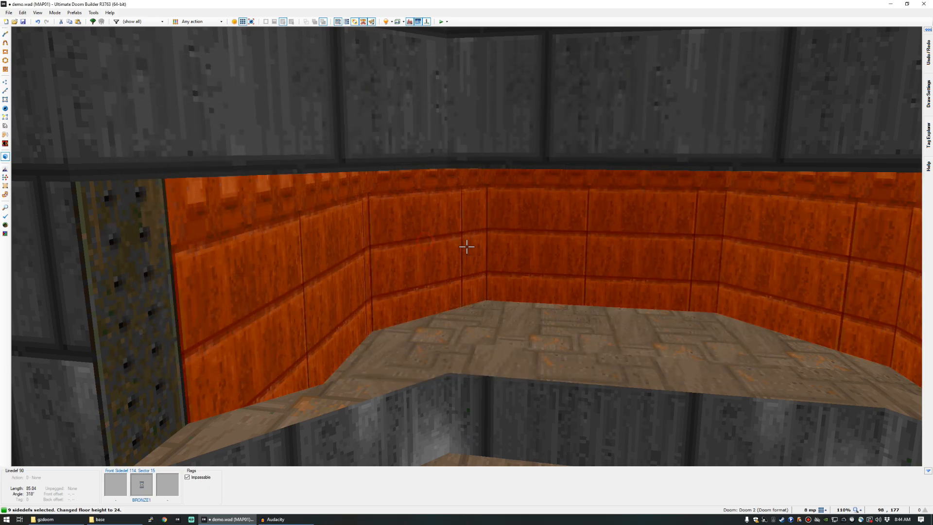
{"action": "key", "text": "c"}
{"action": "key", "text": "ctrl+a"}
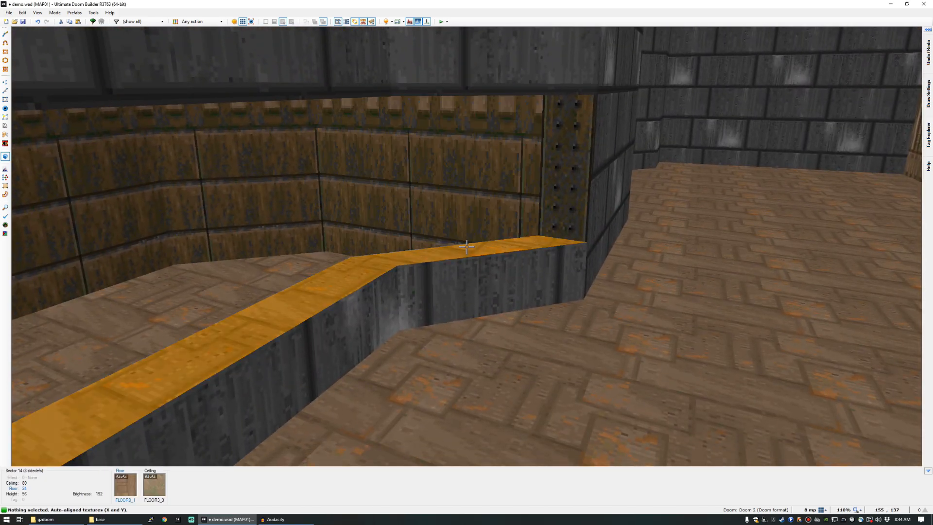
Raise the strip's floor to a height of 80 to close off the back room.
{"action": "left_click", "coordinate": [467, 247]}
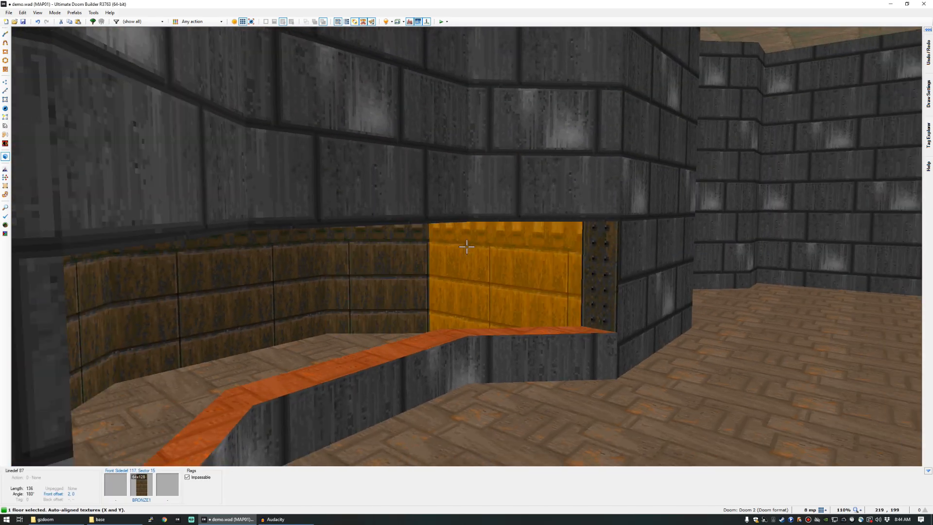
{"action": "scroll", "coordinate": [466, 247], "scroll_direction": "up", "scroll_amount": 6}
{"action": "scroll", "coordinate": [467, 247], "scroll_direction": "up", "scroll_amount": 1}
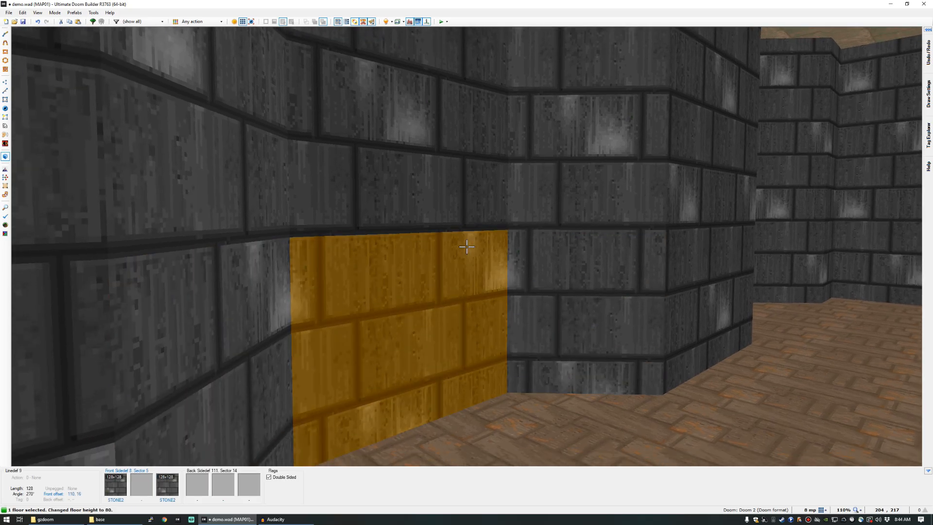
{"action": "key", "text": "c"}
{"action": "key", "text": "w"}
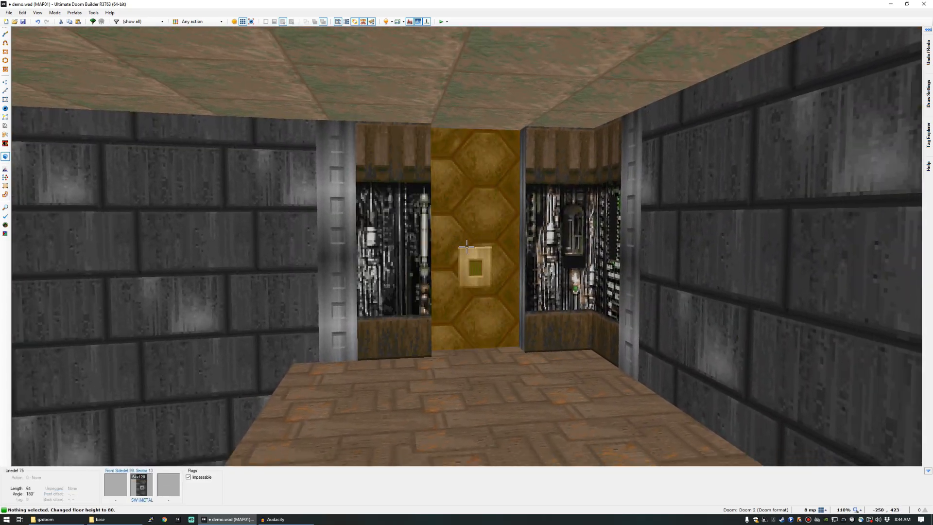
Give the SW1METAL switch line in the alcove action 23, S1 Floor Lower to Lowest Floor, with new tag 2.
{"action": "right_click", "coordinate": [467, 247]}
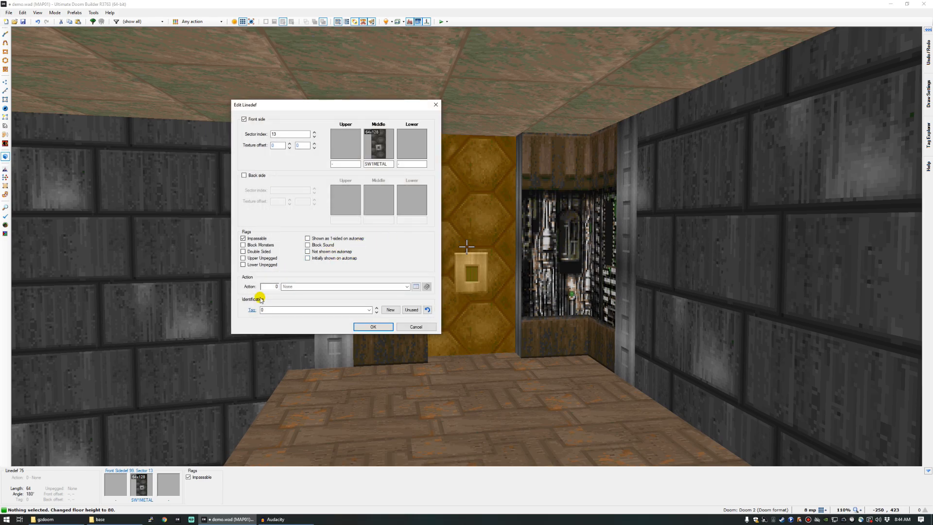
{"action": "left_click", "coordinate": [415, 286]}
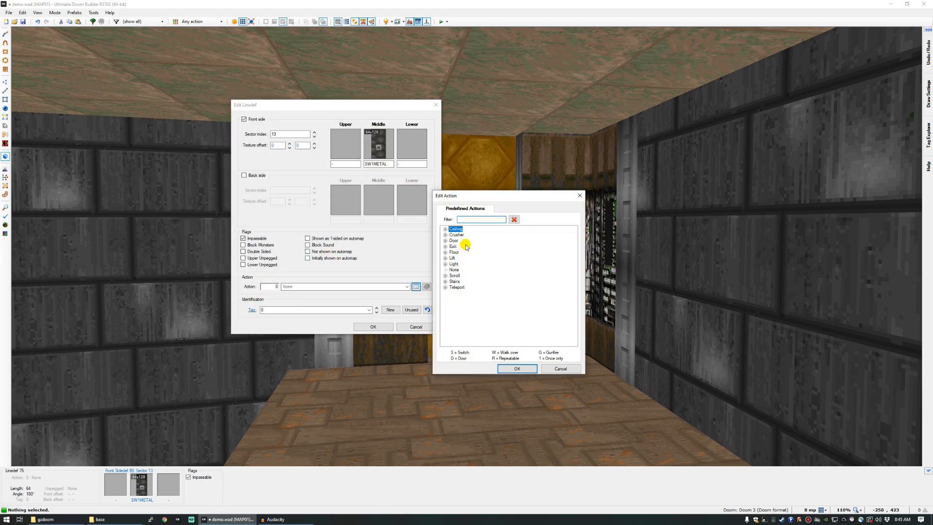
{"action": "type", "text": "s"}
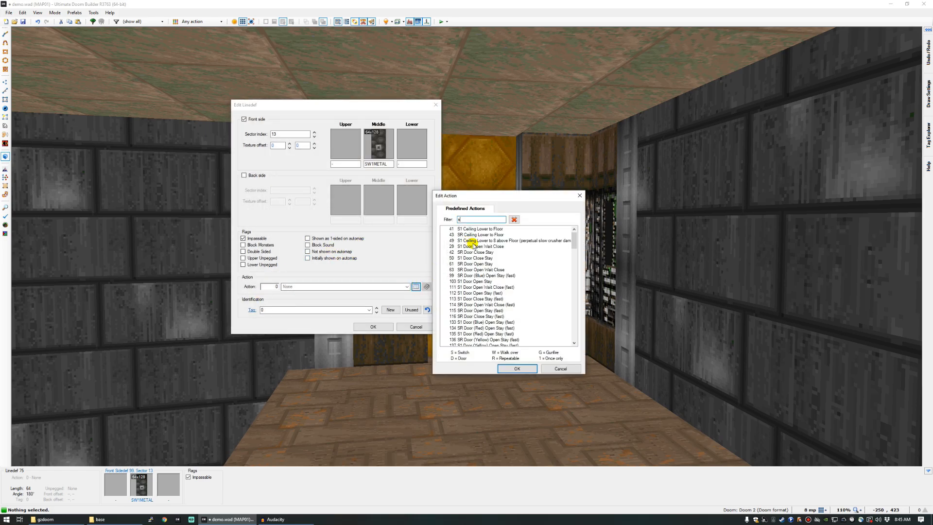
{"action": "type", "text": "1 fl"}
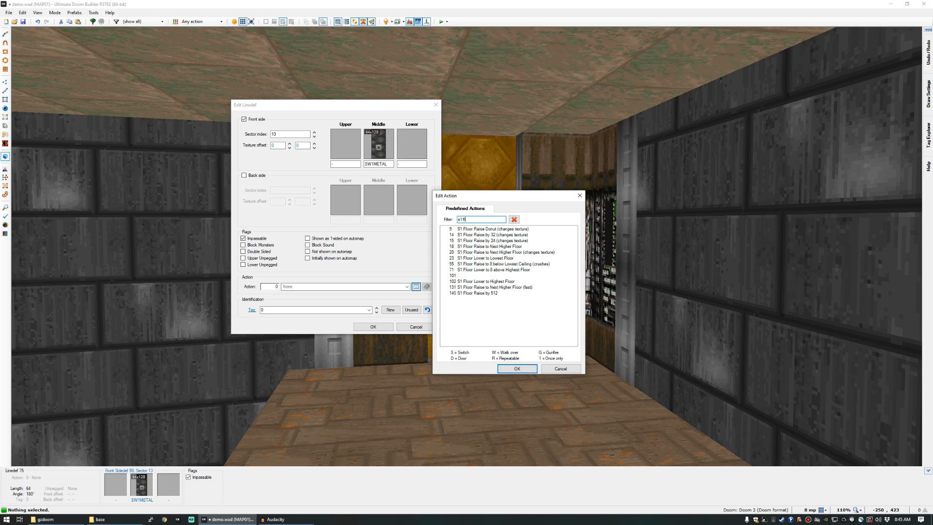
{"action": "type", "text": "oor"}
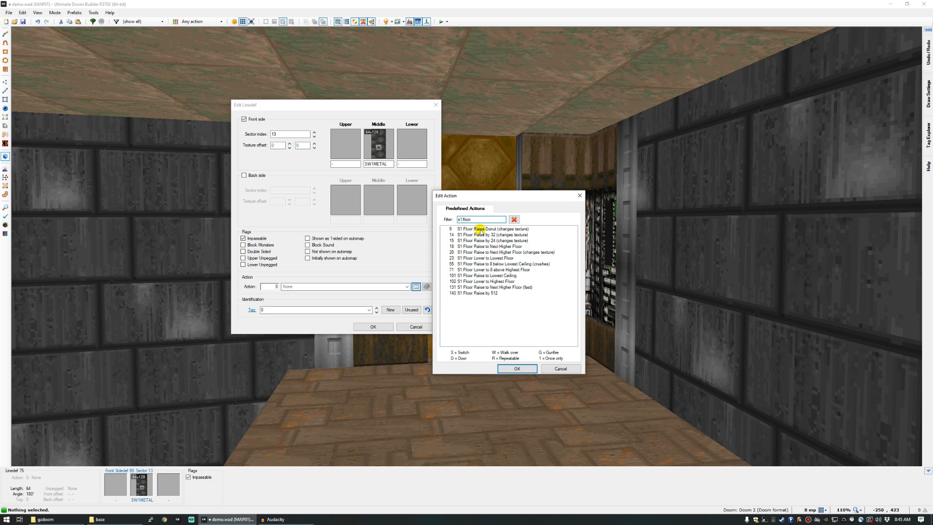
{"action": "left_click", "coordinate": [480, 258]}
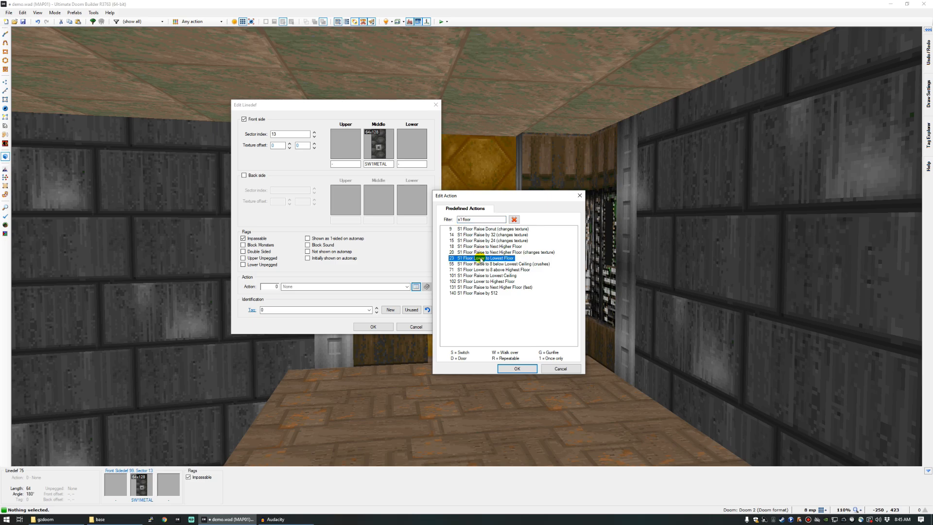
{"action": "left_click", "coordinate": [515, 368]}
{"action": "left_click", "coordinate": [387, 310]}
{"action": "left_click", "coordinate": [375, 328]}
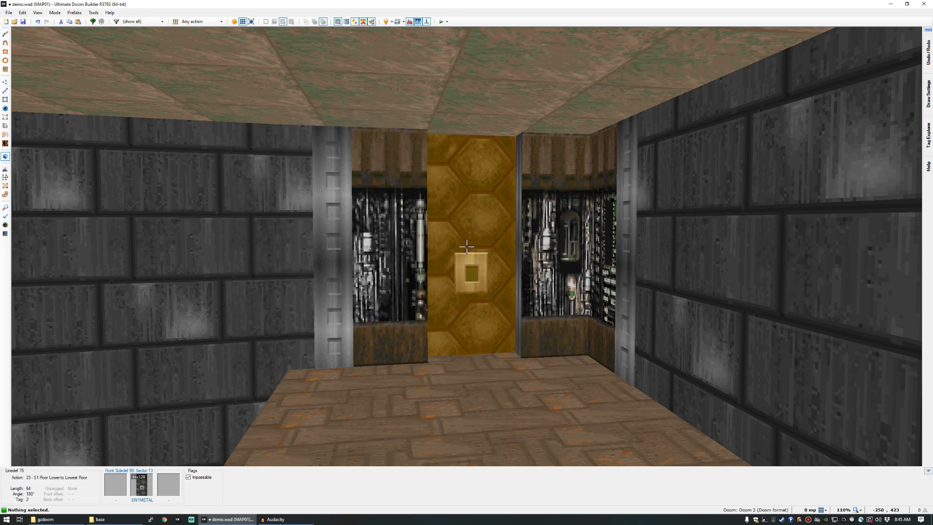
Assign tag 2 to the strip sector between the main room and the back room.
{"action": "key", "text": "s"}
{"action": "key", "text": "q"}
{"action": "scroll", "coordinate": [467, 249], "scroll_direction": "down", "scroll_amount": 5}
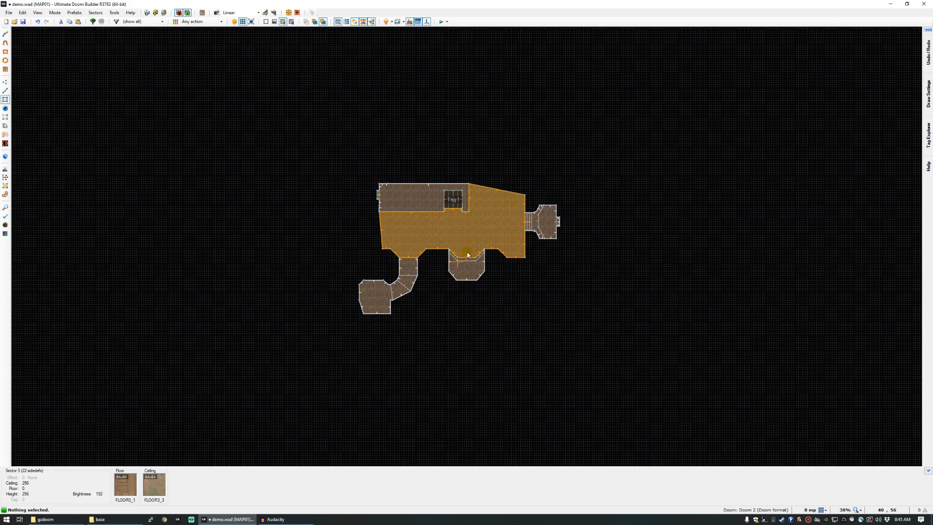
{"action": "scroll", "coordinate": [465, 257], "scroll_direction": "up", "scroll_amount": 9}
{"action": "right_click", "coordinate": [459, 296]}
{"action": "double_click", "coordinate": [335, 271]}
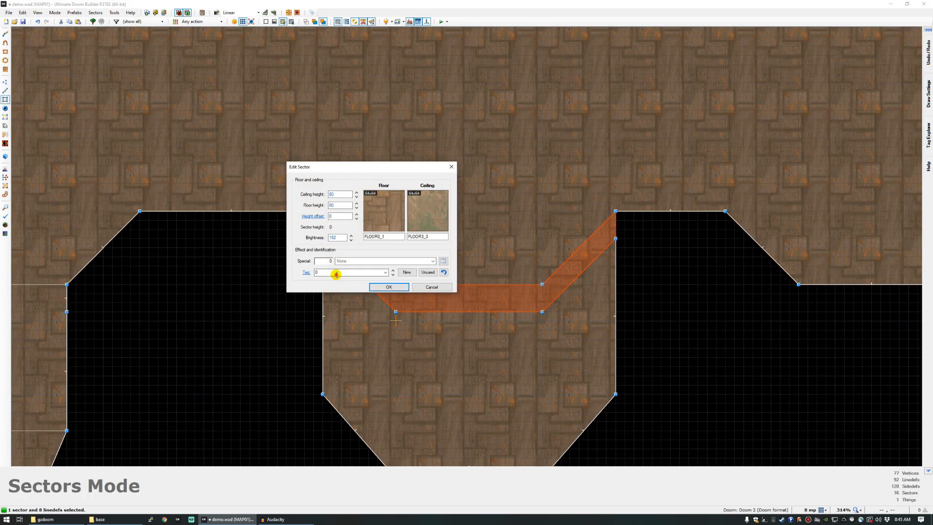
{"action": "type", "text": "2"}
{"action": "left_click", "coordinate": [389, 287]}
{"action": "scroll", "coordinate": [400, 244], "scroll_direction": "down", "scroll_amount": 1}
{"action": "scroll", "coordinate": [402, 246], "scroll_direction": "down", "scroll_amount": 3}
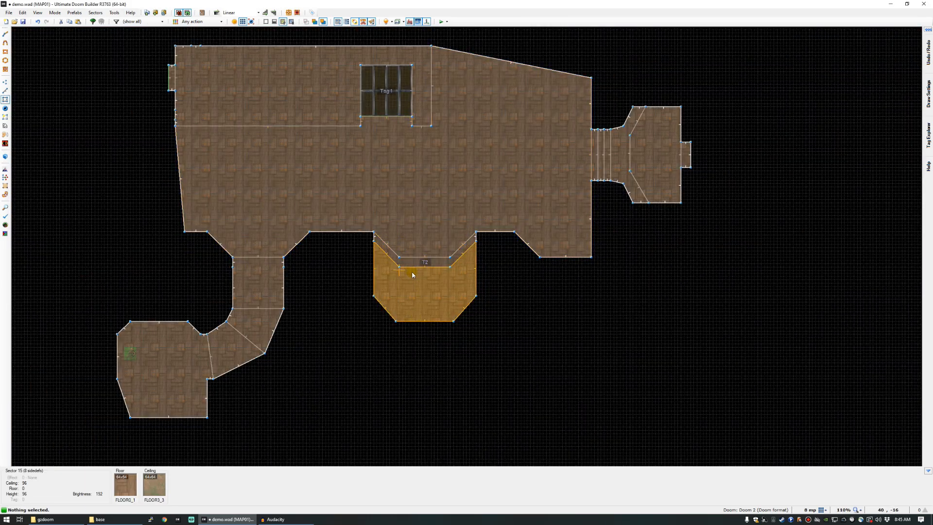
{"action": "scroll", "coordinate": [411, 261], "scroll_direction": "down", "scroll_amount": 2}
{"action": "scroll", "coordinate": [330, 135], "scroll_direction": "up", "scroll_amount": 2}
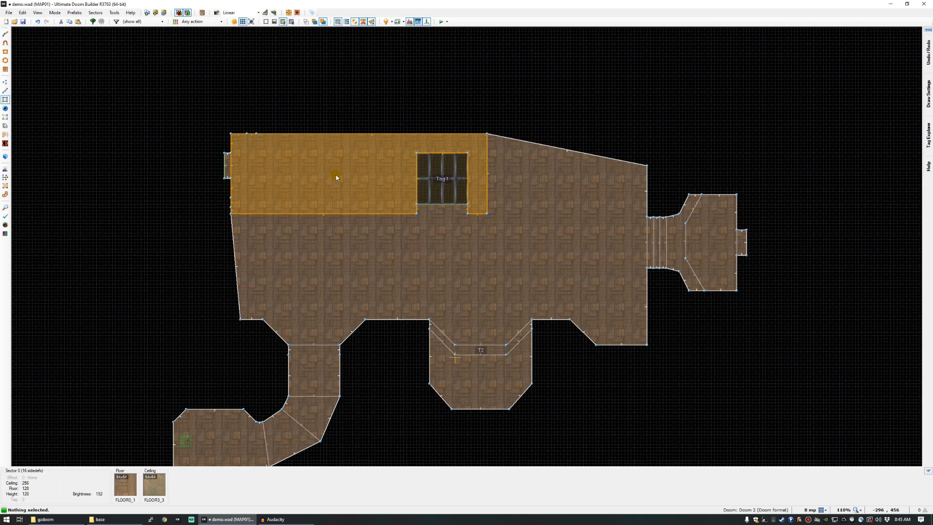
{"action": "scroll", "coordinate": [337, 175], "scroll_direction": "up", "scroll_amount": 1}
{"action": "key", "text": "l"}
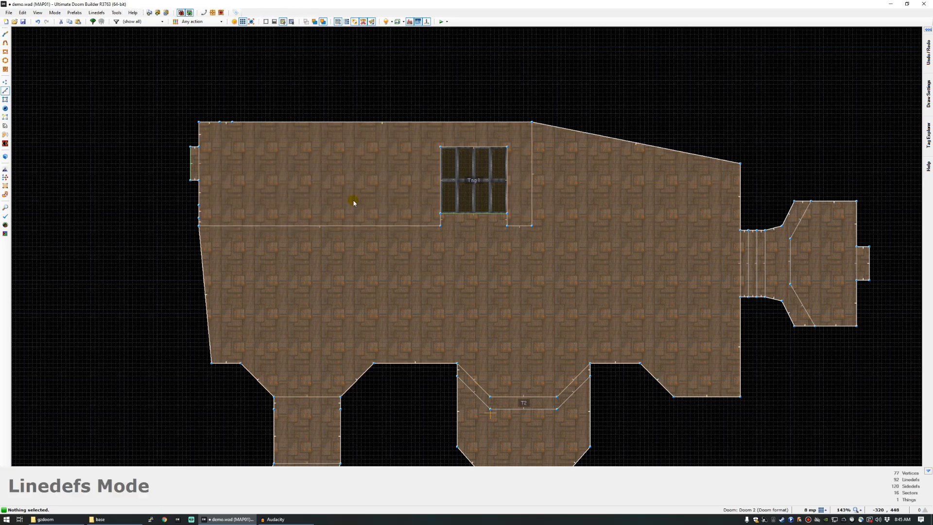
{"action": "scroll", "coordinate": [522, 433], "scroll_direction": "down", "scroll_amount": 1}
{"action": "scroll", "coordinate": [522, 434], "scroll_direction": "up", "scroll_amount": 1}
Place a red key thing near the far wall of the back room, centred between its sides.
{"action": "key", "text": "t"}
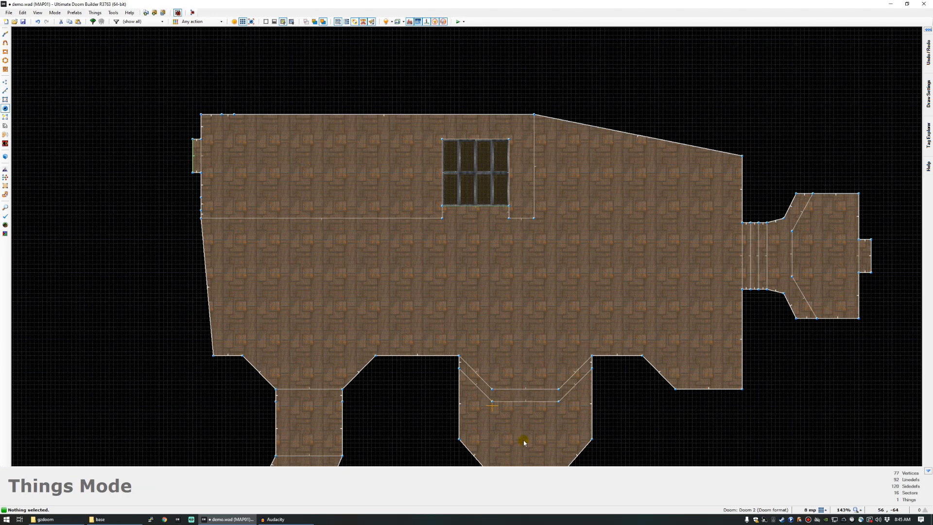
{"action": "scroll", "coordinate": [523, 442], "scroll_direction": "down", "scroll_amount": 2}
{"action": "scroll", "coordinate": [523, 436], "scroll_direction": "up", "scroll_amount": 2}
{"action": "right_click", "coordinate": [525, 439]}
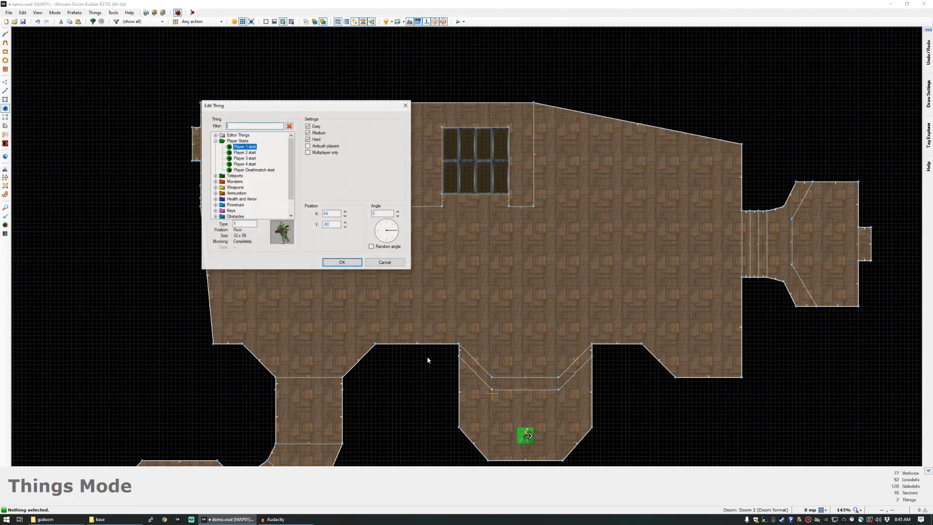
{"action": "type", "text": "red"}
{"action": "left_click", "coordinate": [237, 135]}
{"action": "left_click", "coordinate": [341, 261]}
{"action": "left_click_drag", "start_coordinate": [525, 437], "coordinate": [523, 438]}
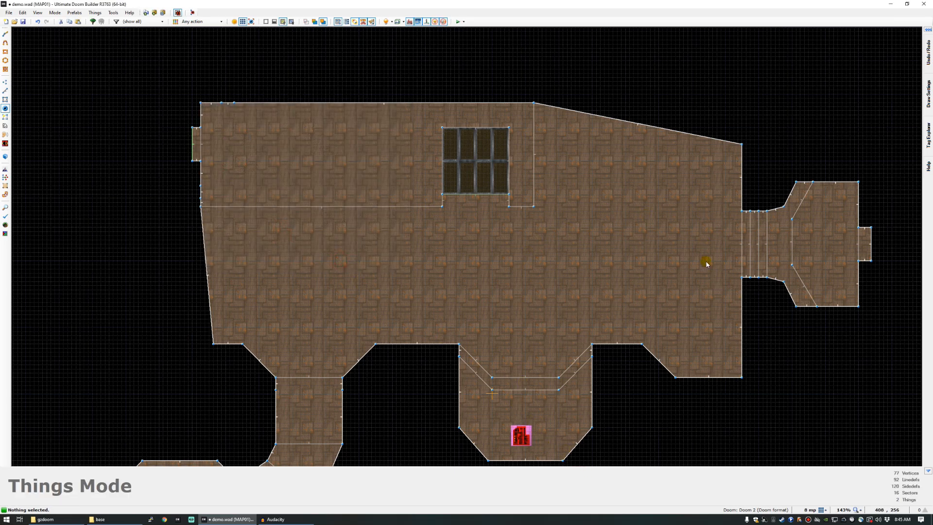
Inspect the BIGDOOR2 door and its surrounding wall from the main room in the 3D view.
{"action": "scroll", "coordinate": [744, 236], "scroll_direction": "up", "scroll_amount": 2}
{"action": "key", "text": "q"}
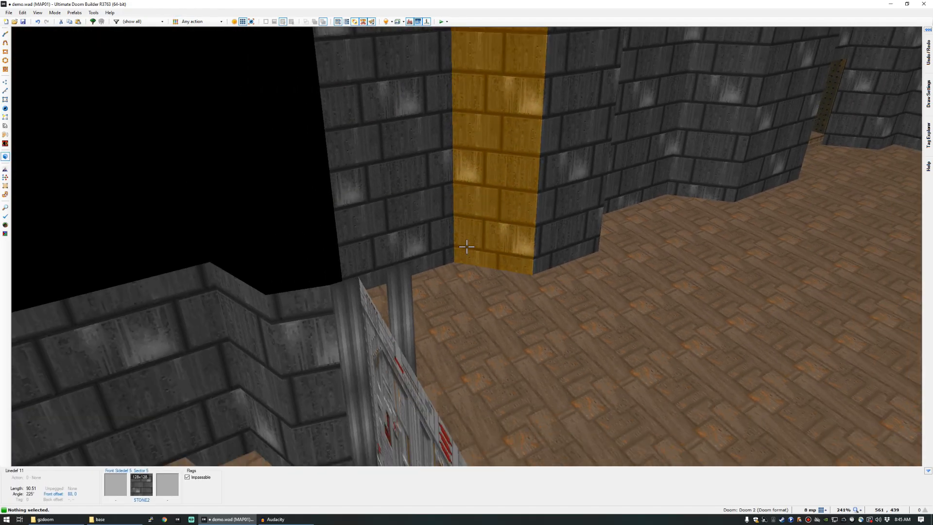
{"action": "key", "text": "w"}
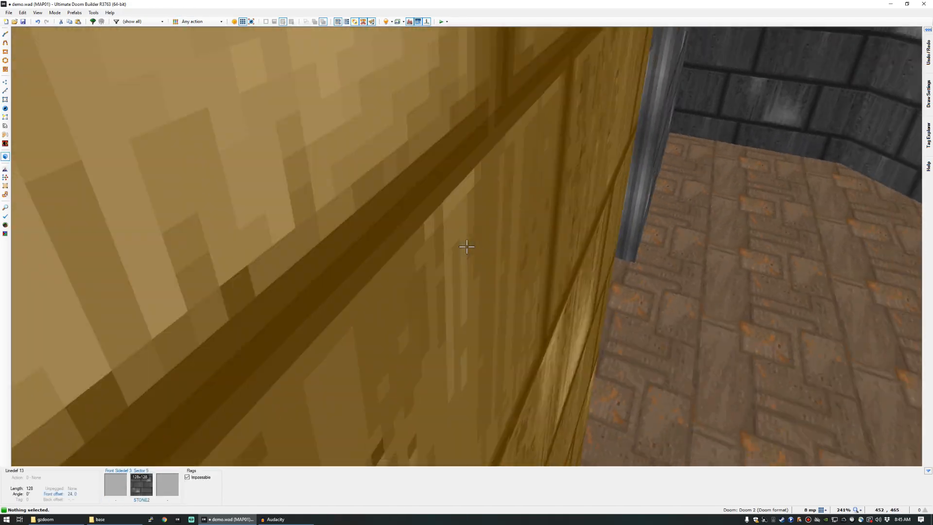
{"action": "key", "text": "w"}
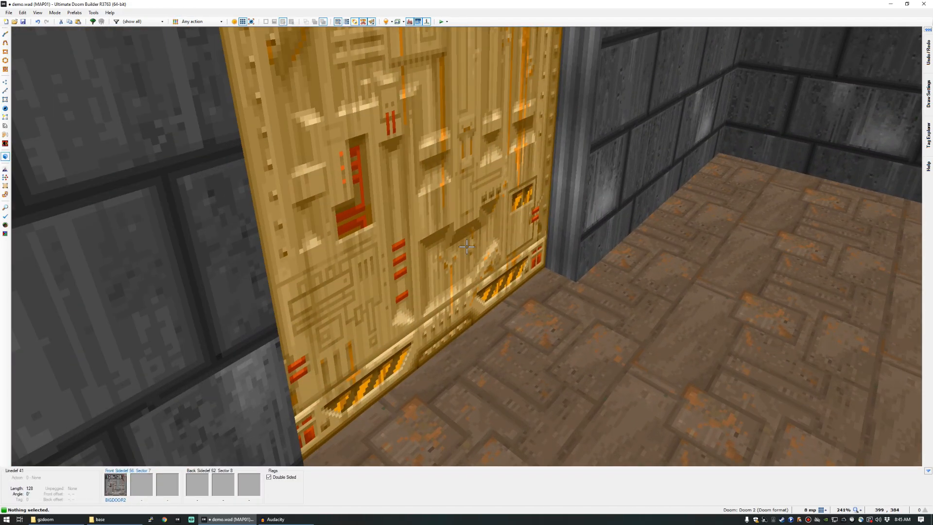
Review the Make Door texture settings for the door sector, leave without applying them, and clear the selection.
{"action": "key", "text": "q"}
{"action": "scroll", "coordinate": [516, 310], "scroll_direction": "up", "scroll_amount": 2}
{"action": "key", "text": "s"}
{"action": "scroll", "coordinate": [515, 307], "scroll_direction": "up", "scroll_amount": 2}
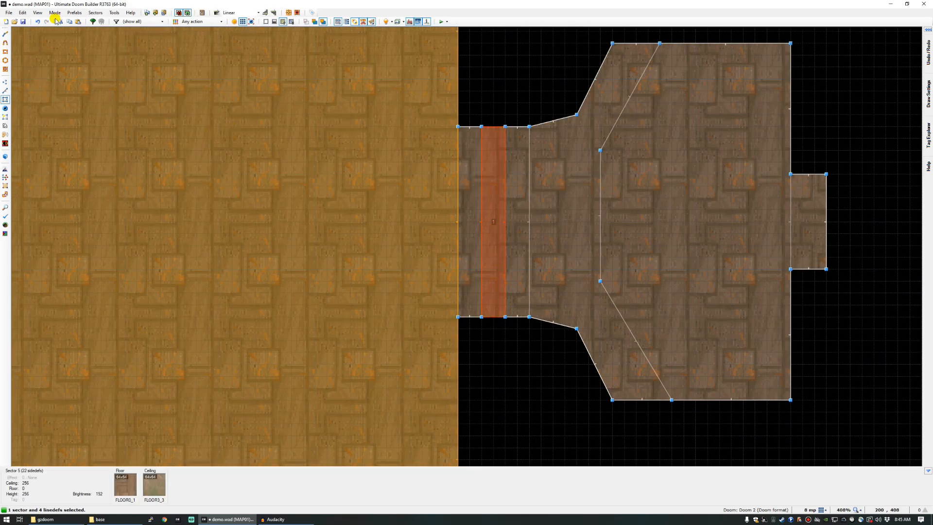
{"action": "left_click", "coordinate": [41, 13]}
{"action": "mouse_move", "coordinate": [54, 12]}
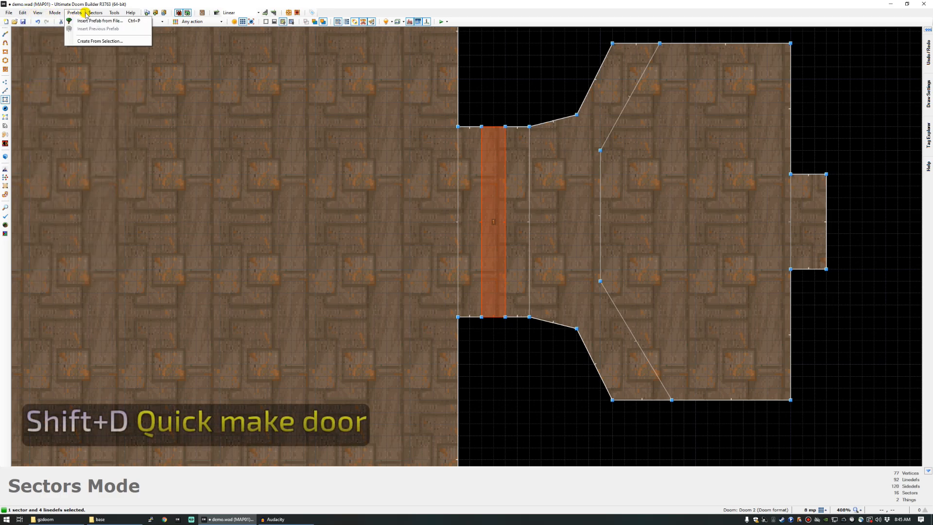
{"action": "mouse_move", "coordinate": [95, 13]}
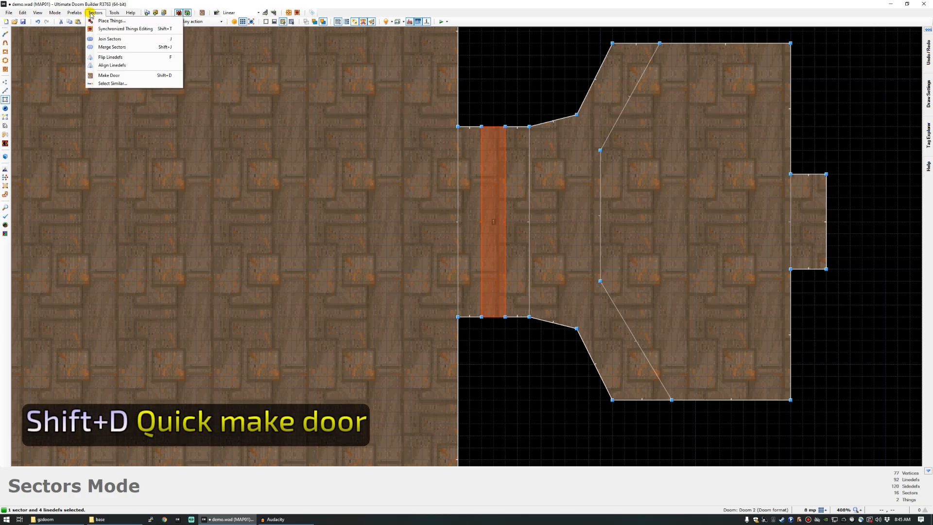
{"action": "left_click", "coordinate": [102, 75]}
{"action": "left_click_drag", "start_coordinate": [295, 148], "coordinate": [366, 175]}
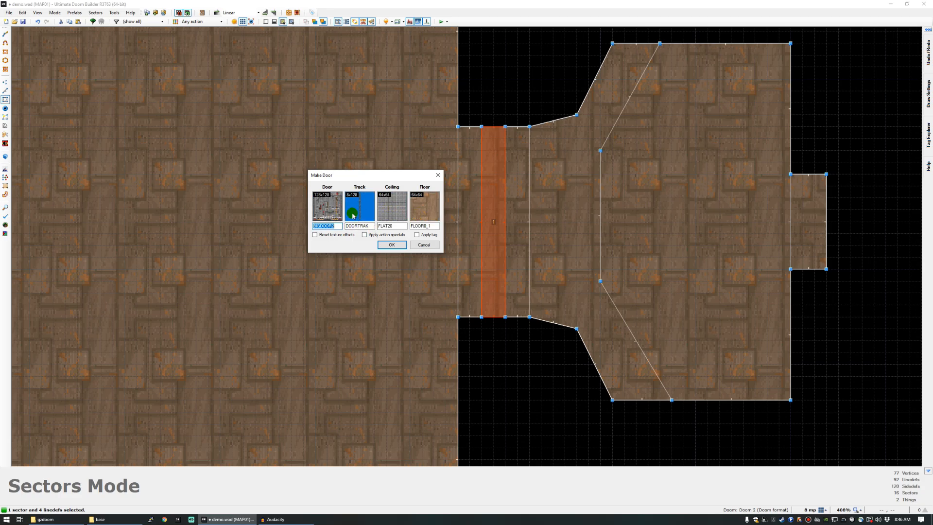
{"action": "left_click", "coordinate": [425, 245]}
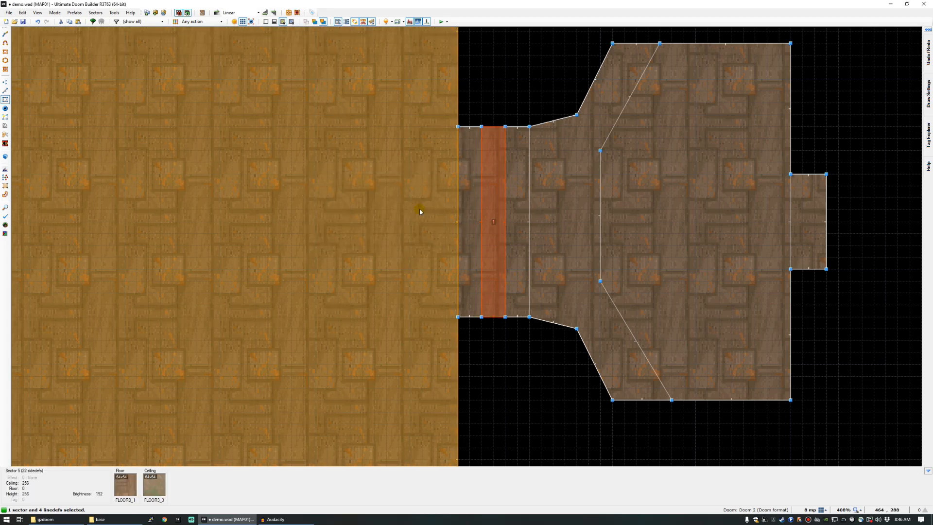
{"action": "key", "text": "c"}
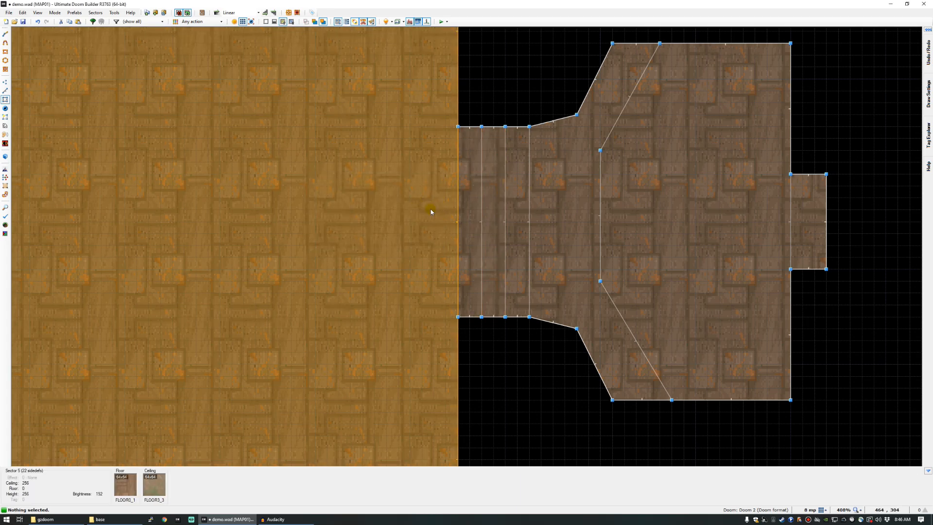
Give both face lines of the door action 28, DR Door (Red) Open Wait Close, leaving their tag at 0.
{"action": "key", "text": "q"}
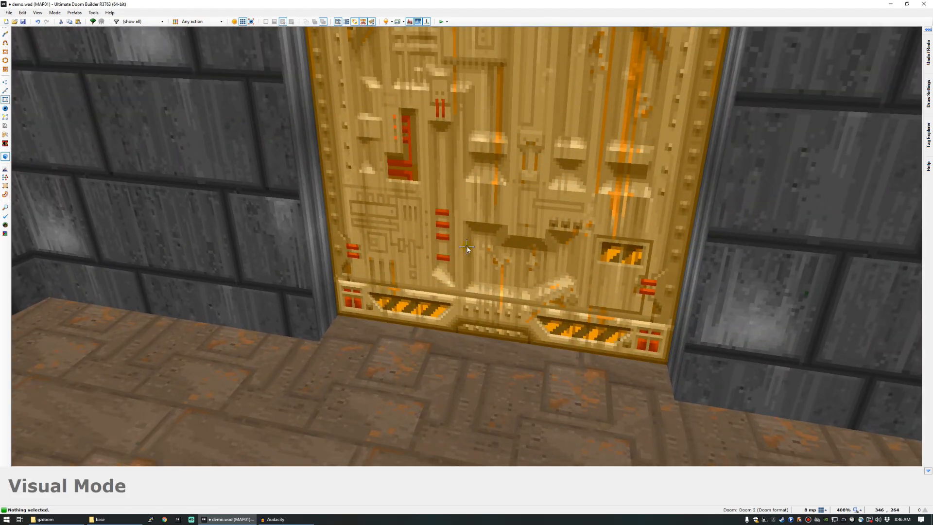
{"action": "key", "text": "q"}
{"action": "scroll", "coordinate": [554, 231], "scroll_direction": "up", "scroll_amount": 6}
{"action": "key", "text": "l"}
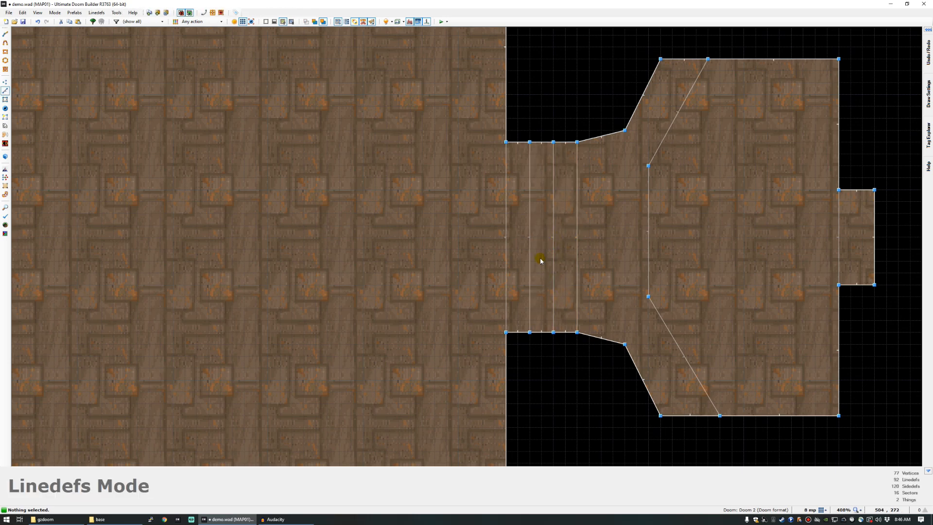
{"action": "left_click", "coordinate": [530, 250]}
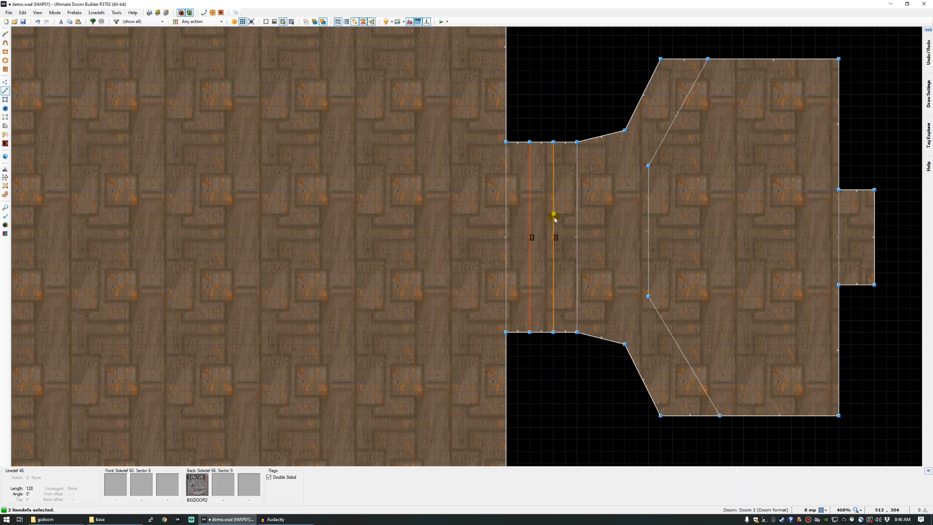
{"action": "right_click", "coordinate": [553, 255]}
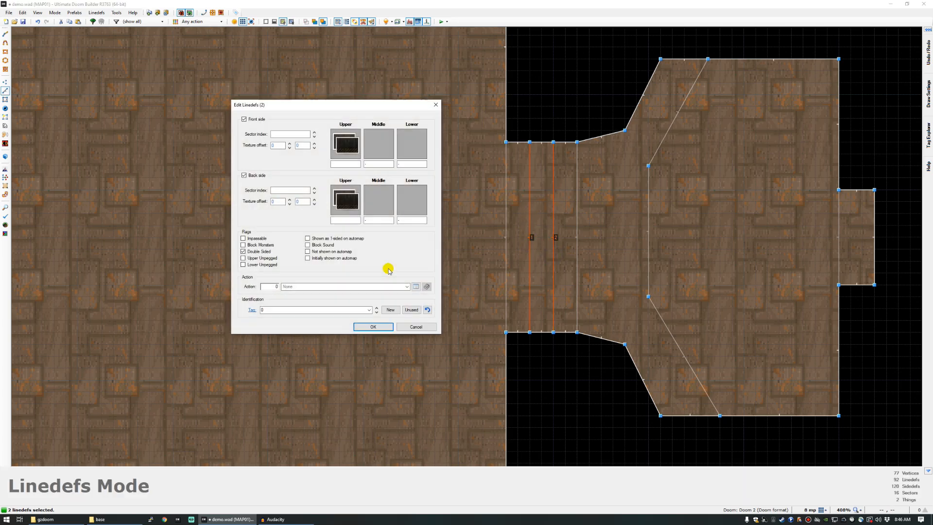
{"action": "left_click", "coordinate": [416, 286]}
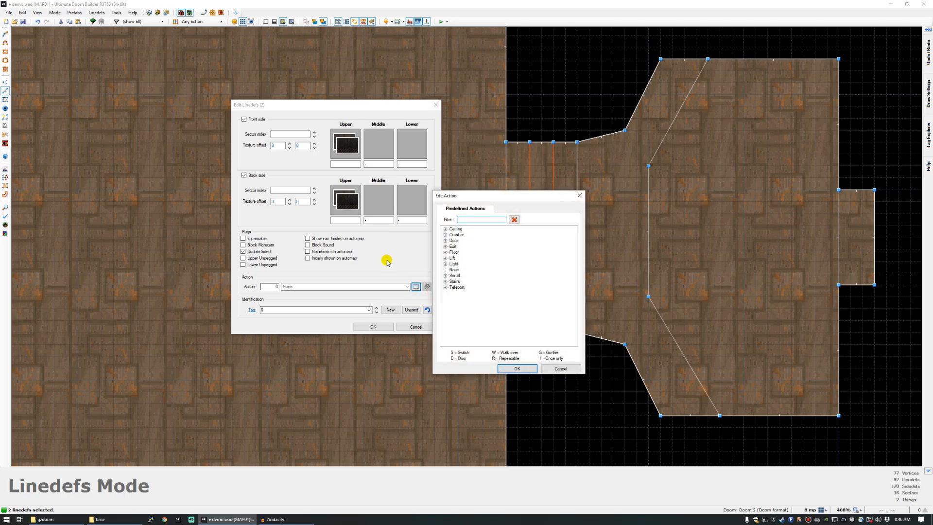
{"action": "type", "text": "d"}
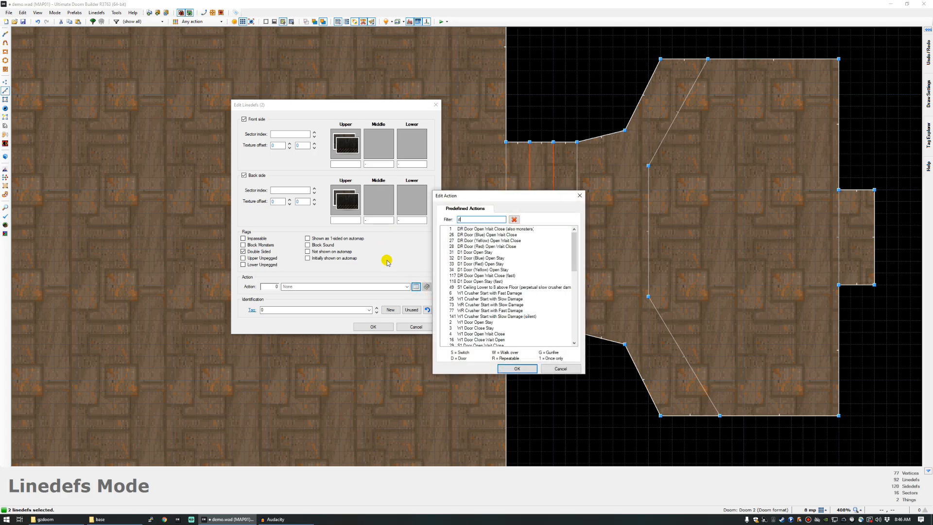
{"action": "type", "text": "r"}
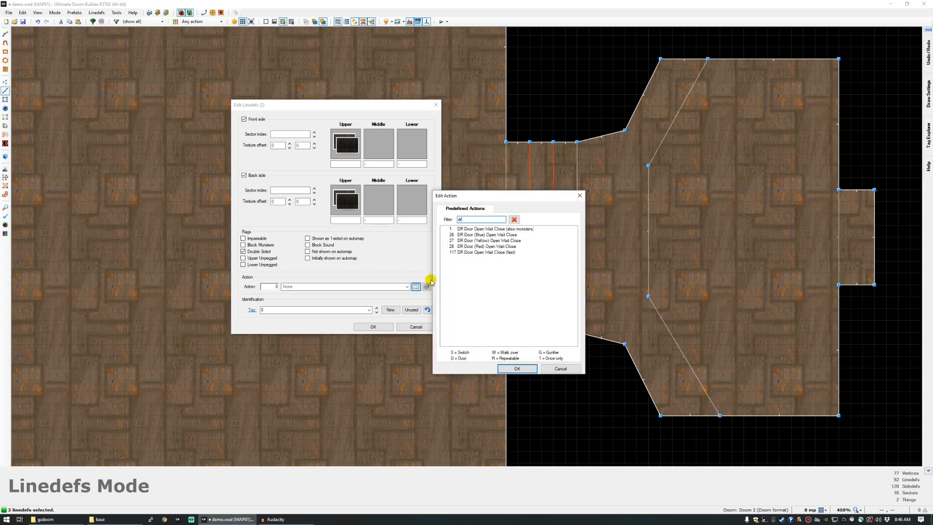
{"action": "key", "text": "Down"}
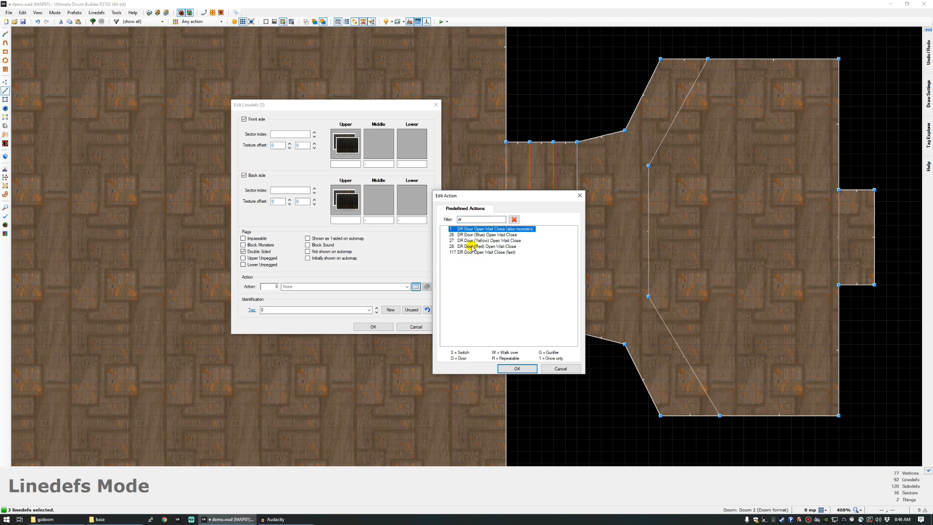
{"action": "left_click", "coordinate": [471, 247]}
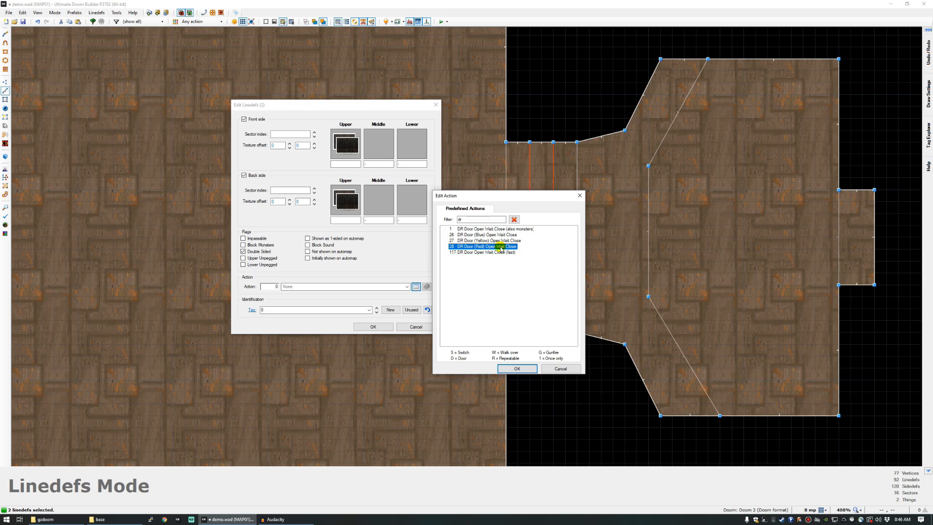
{"action": "left_click", "coordinate": [518, 368]}
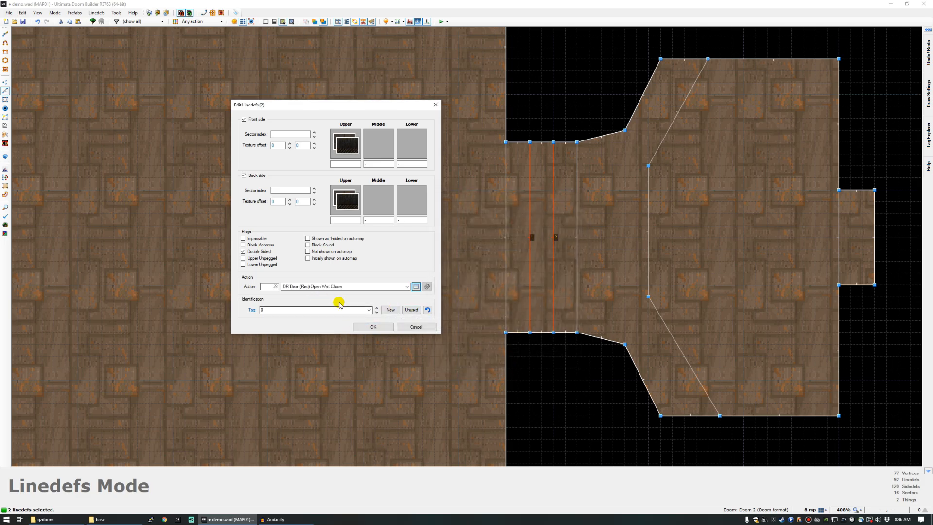
{"action": "left_click", "coordinate": [278, 309]}
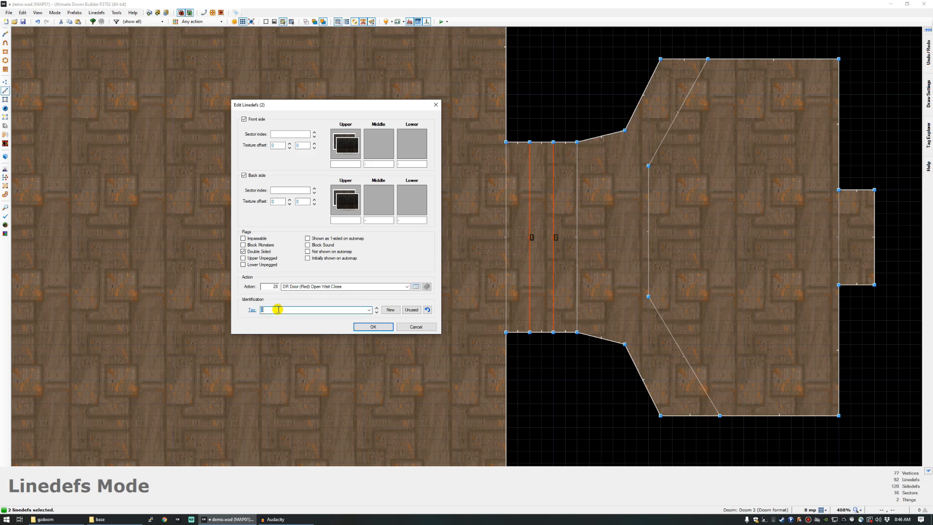
{"action": "left_click", "coordinate": [369, 326]}
Clear the selection and flip the door's far line so its front side faces the room behind the door.
{"action": "scroll", "coordinate": [366, 327], "scroll_direction": "down", "scroll_amount": 6}
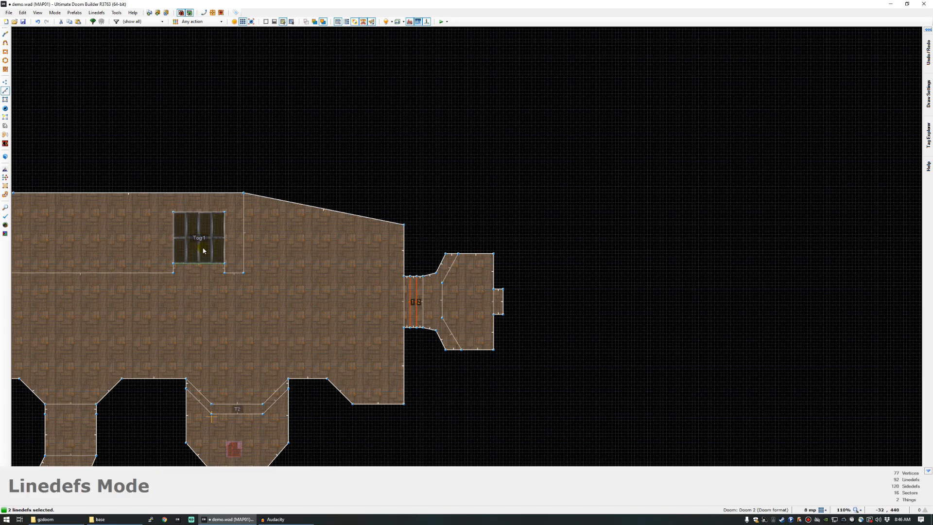
{"action": "scroll", "coordinate": [410, 309], "scroll_direction": "up", "scroll_amount": 7}
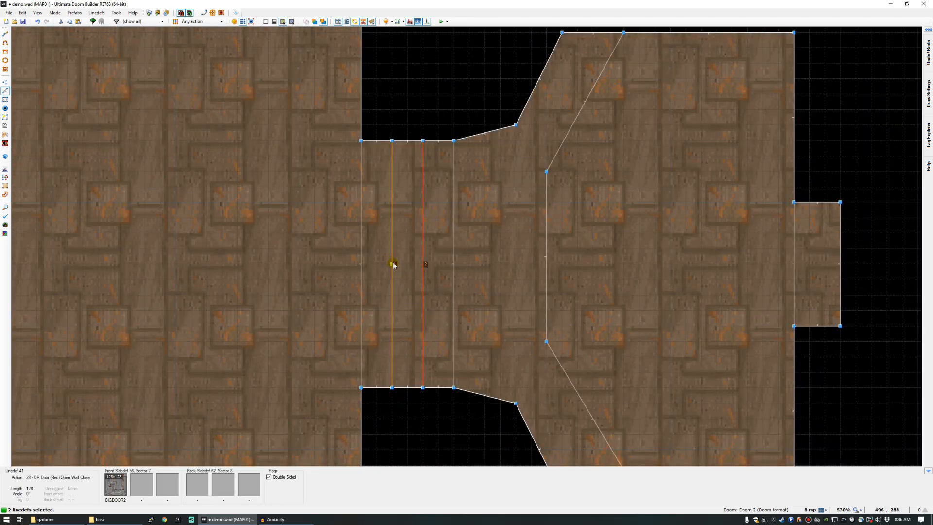
{"action": "key", "text": "c"}
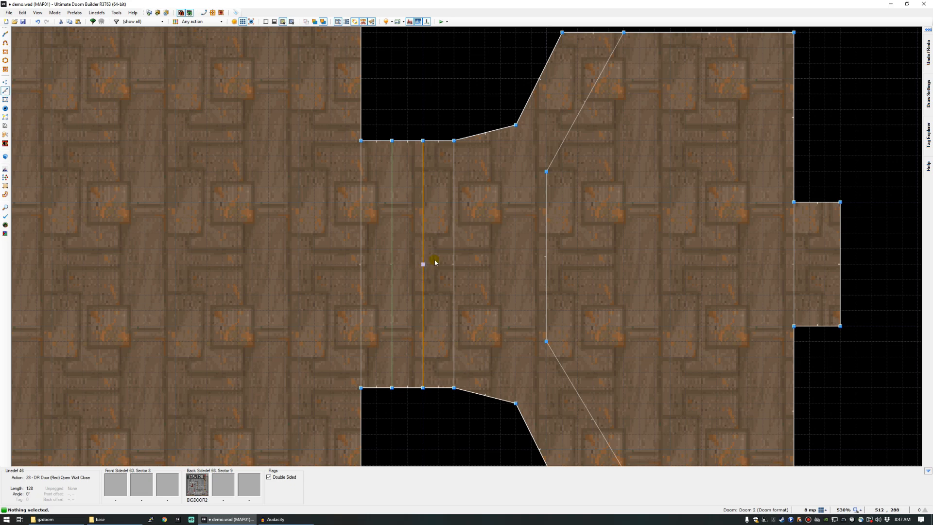
{"action": "key", "text": "f"}
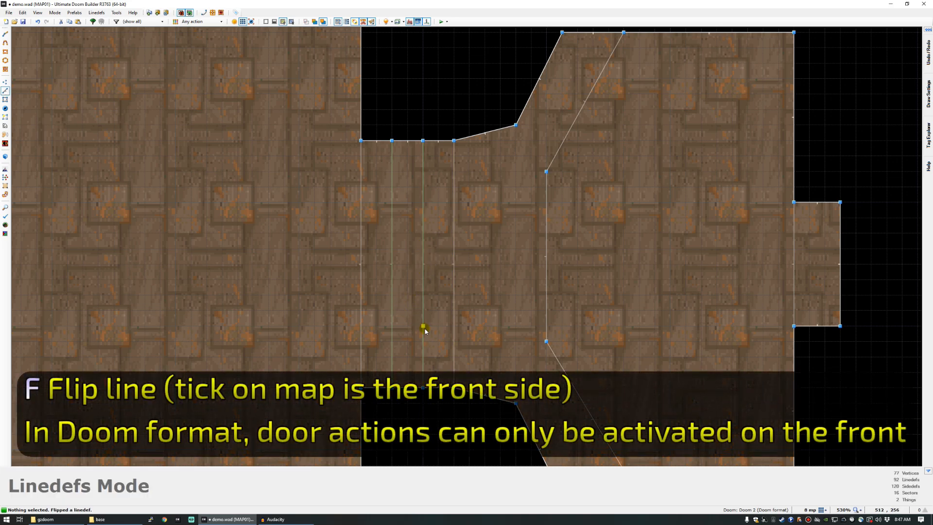
Apply the DOORRED texture to the four narrow wall strips beside the door, on both its sides.
{"action": "key", "text": "q"}
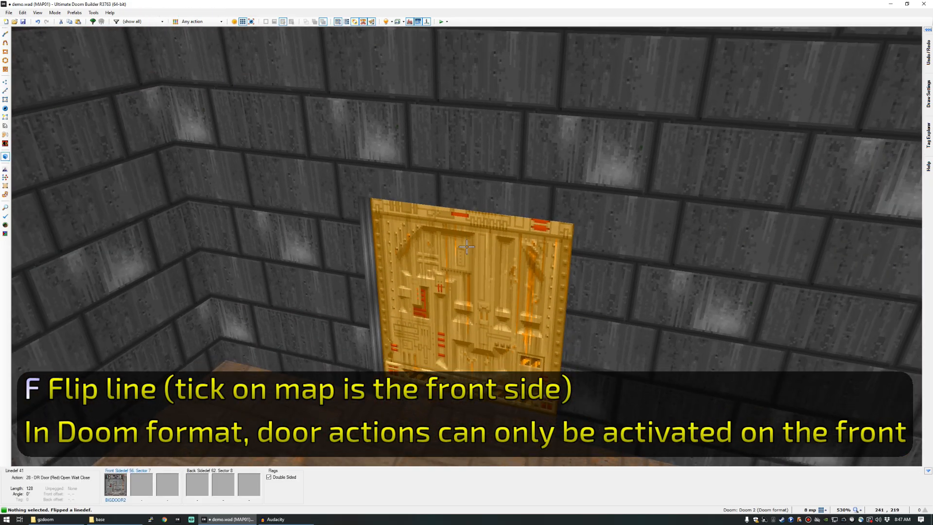
{"action": "key", "text": "w"}
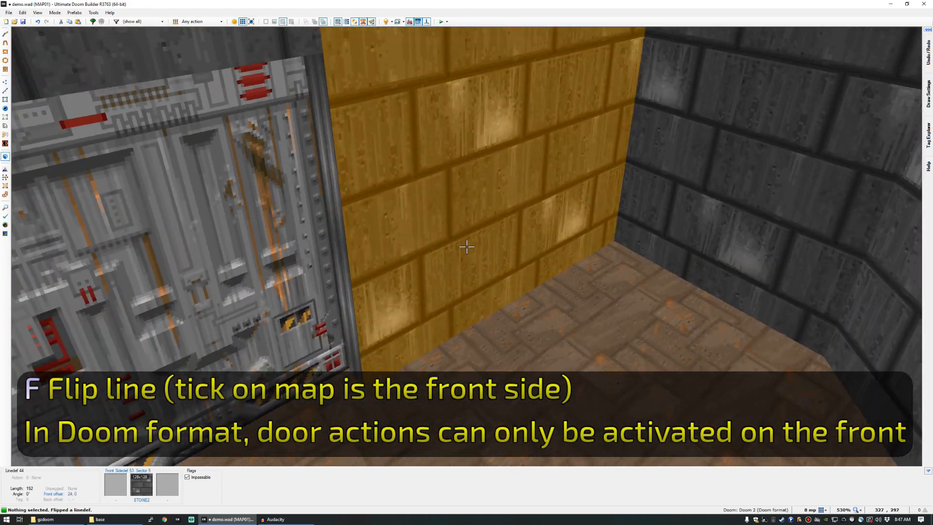
{"action": "key", "text": "a"}
{"action": "key", "text": "d"}
{"action": "key", "text": "s"}
{"action": "key", "text": "w"}
{"action": "key", "text": "a"}
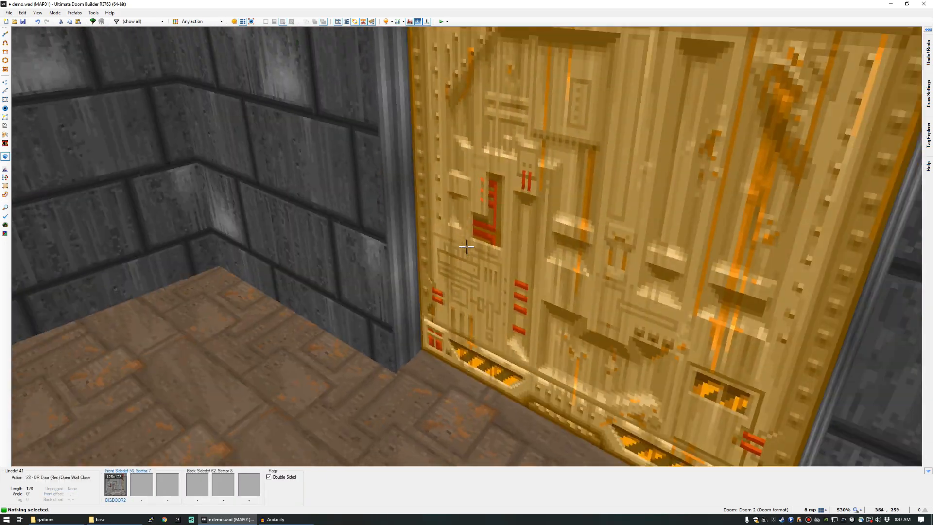
{"action": "key", "text": "s"}
{"action": "left_click", "coordinate": [467, 247]}
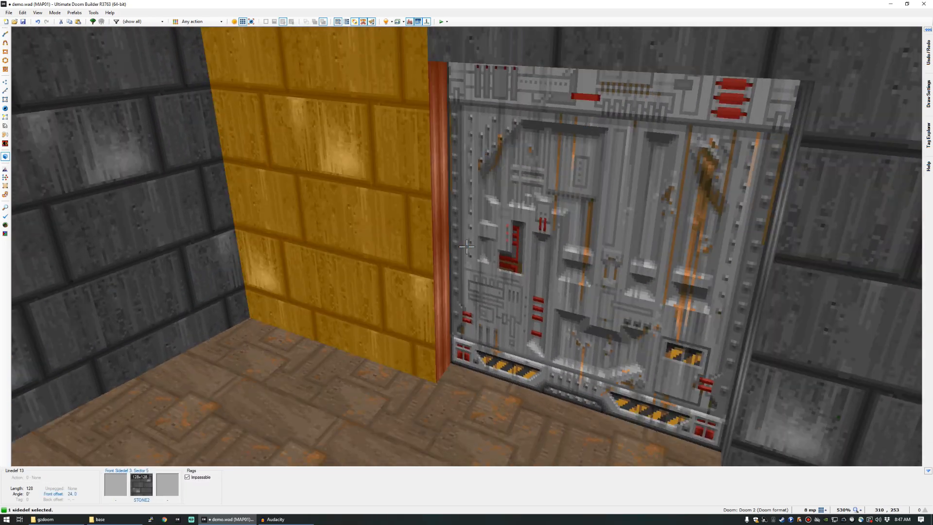
{"action": "key", "text": "a"}
{"action": "left_click", "coordinate": [466, 247]}
{"action": "key", "text": "a"}
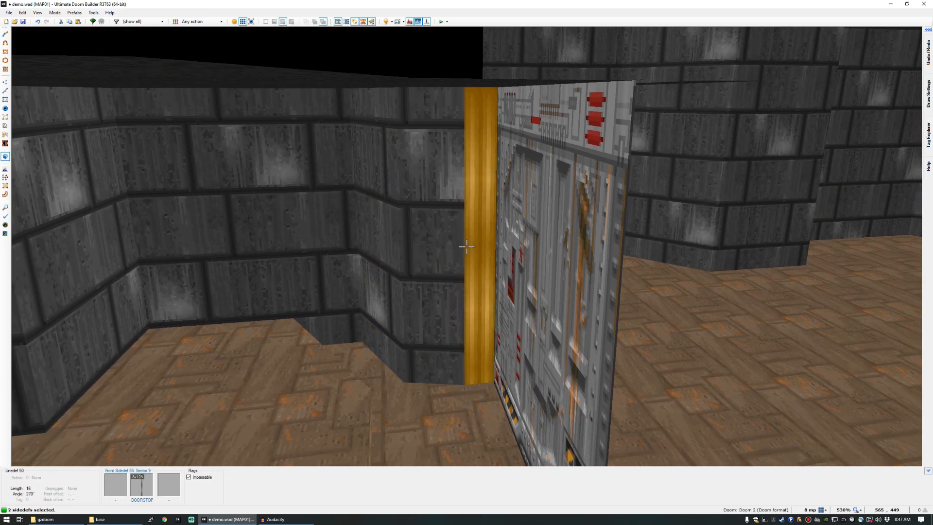
{"action": "left_click", "coordinate": [466, 247]}
{"action": "left_click", "coordinate": [466, 247]}
{"action": "middle_click", "coordinate": [467, 247]}
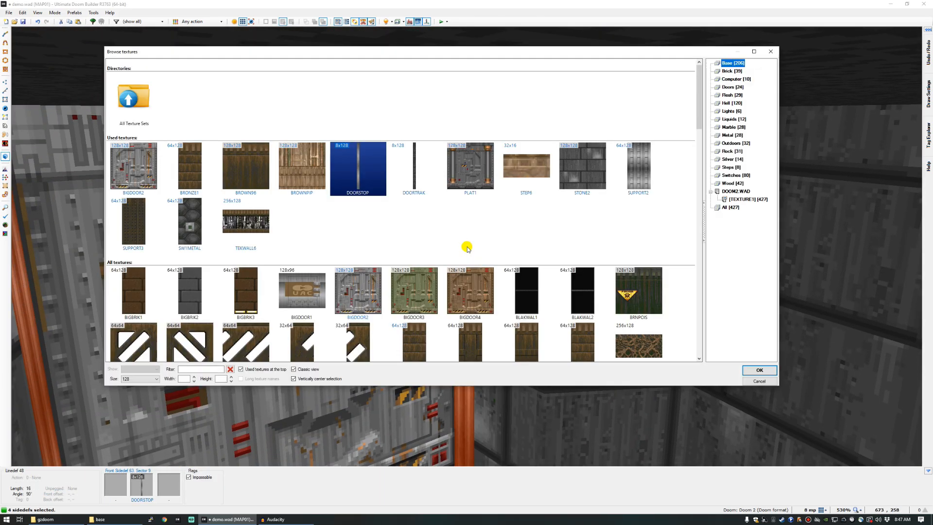
{"action": "type", "text": "DOORR"}
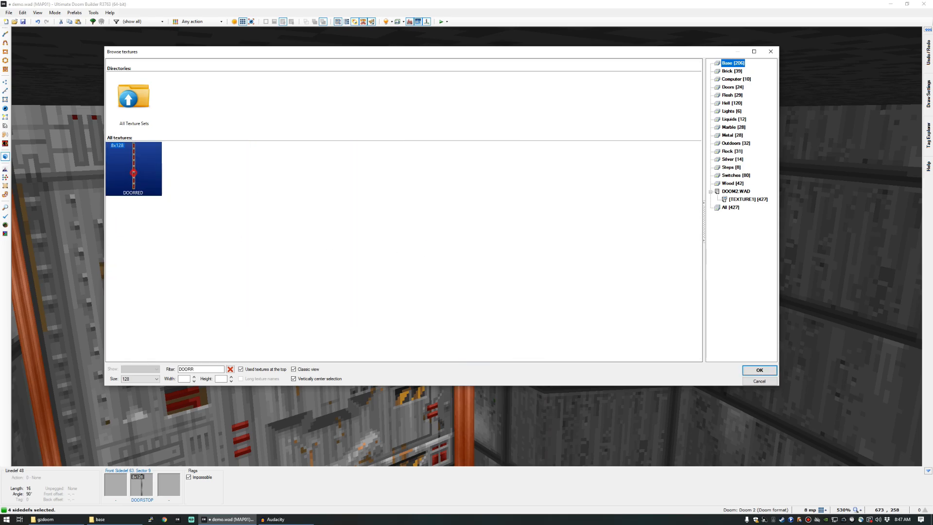
{"action": "key", "text": "Return"}
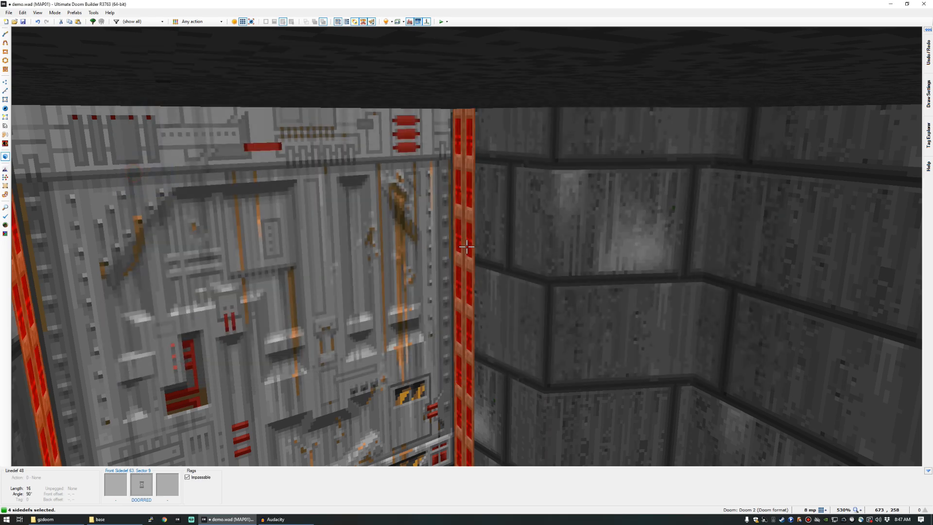
Reset the texture offsets of the DOORRED strips, clear the selection, and check them from both sides of the door.
{"action": "key", "text": "c"}
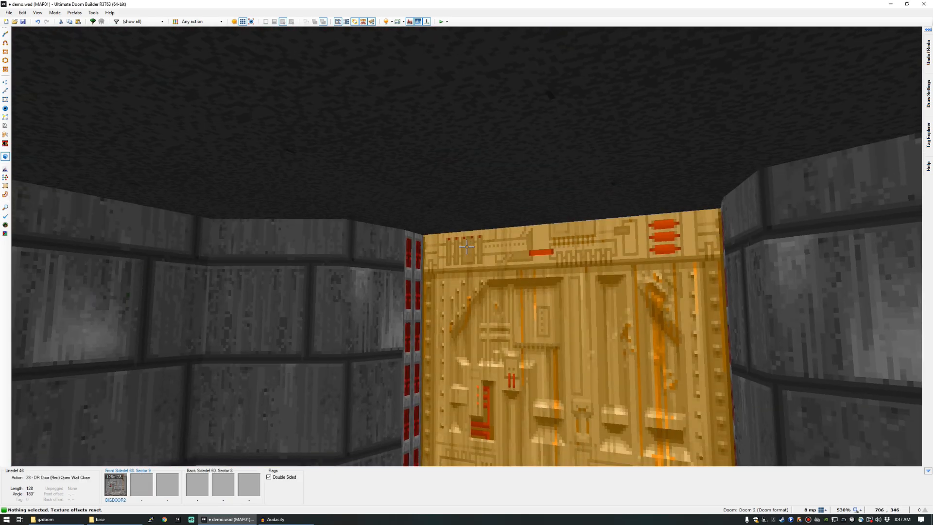
{"action": "key", "text": "d"}
{"action": "key", "text": "e"}
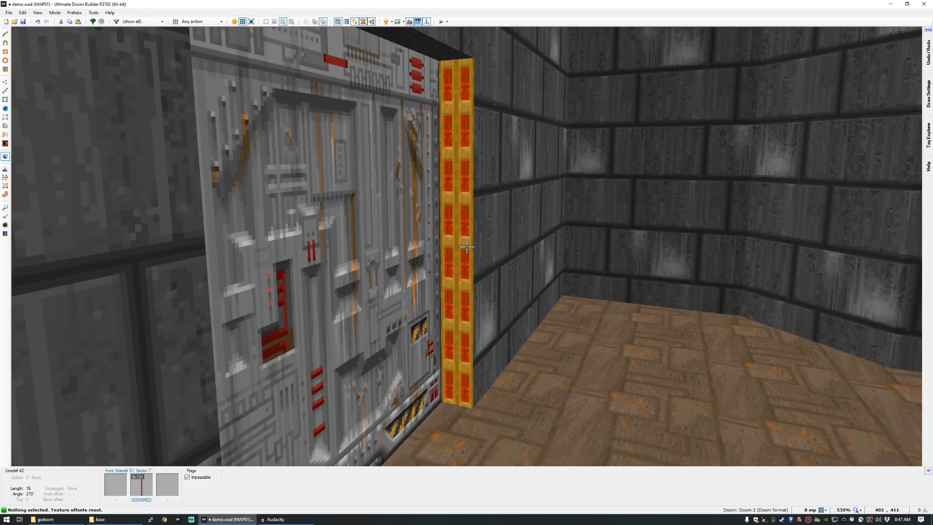
{"action": "key", "text": "q"}
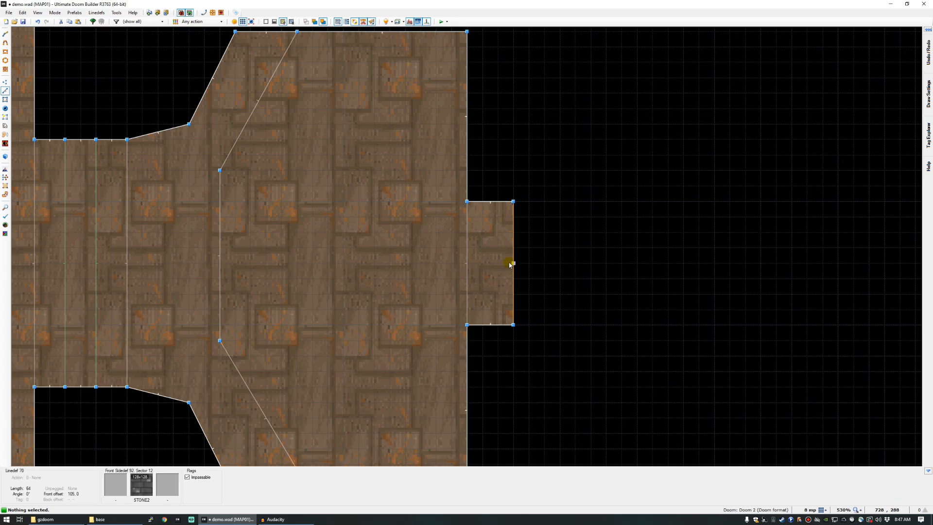
Apply the SW1STON1 switch texture to the narrow middle wall segment at the back of the alcove in the final room.
{"action": "key", "text": "q"}
{"action": "key", "text": "d"}
{"action": "middle_click", "coordinate": [466, 246]}
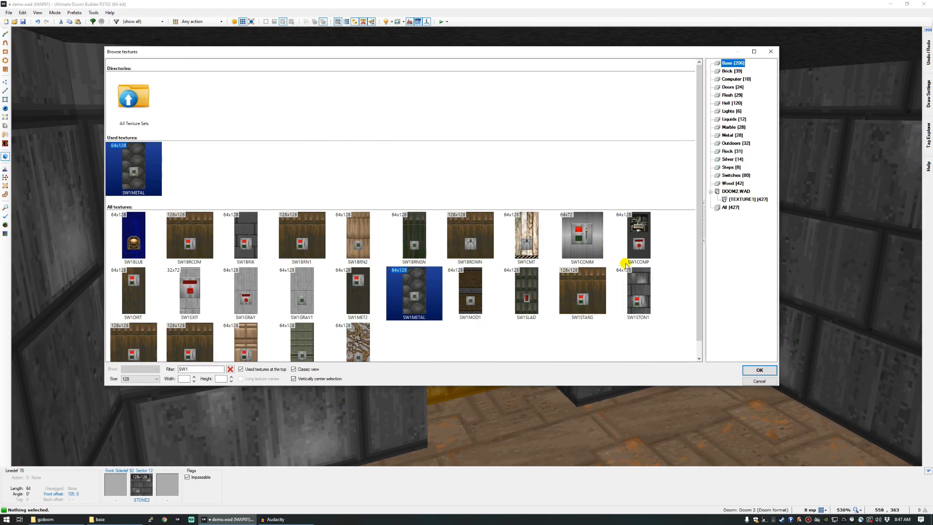
{"action": "double_click", "coordinate": [626, 290]}
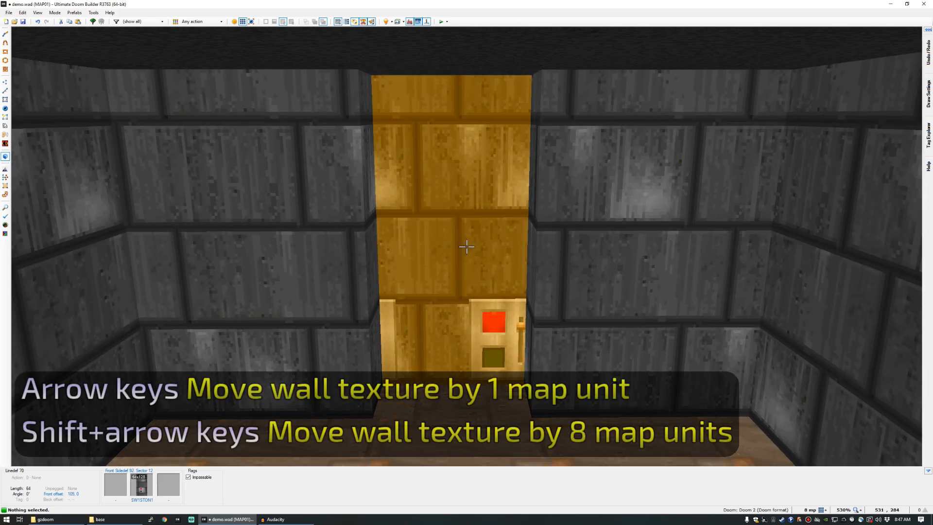
Shift the switch texture's offsets to 1, 32 so the switch panel sits centred on its wall segment.
{"action": "key", "text": "shift+Left"}
{"action": "key", "text": "shift+Left"}
{"action": "key", "text": "shift+Left"}
{"action": "key", "text": "shift+Up"}
{"action": "key", "text": "shift+Up"}
{"action": "key", "text": "shift+Up"}
{"action": "key", "text": "shift+Up"}
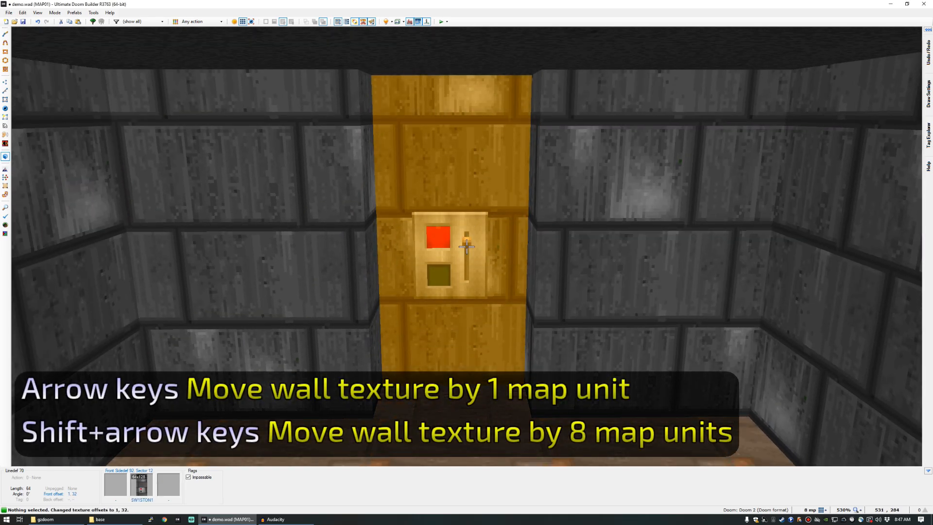
Give the switch wall's line action 11, S1 Exit Level, leaving its tag at 0.
{"action": "key", "text": "e"}
{"action": "key", "text": "d"}
{"action": "key", "text": "e"}
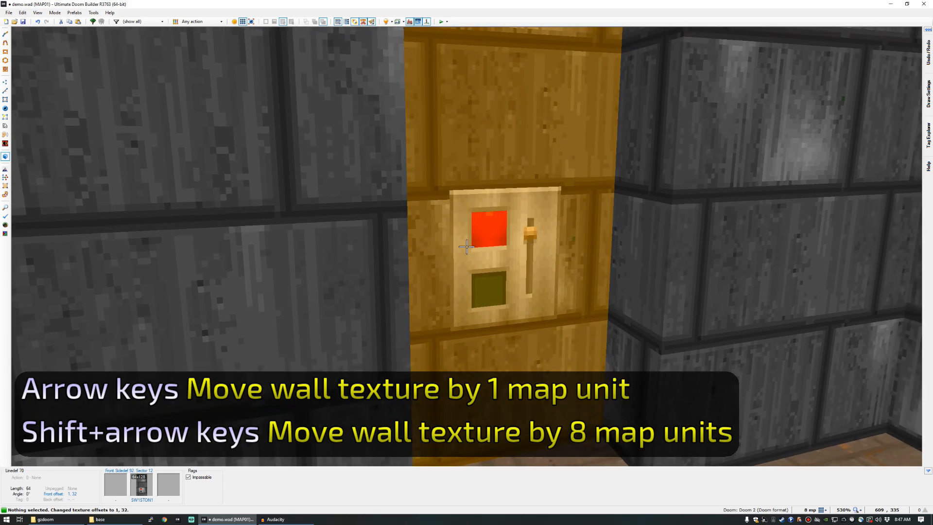
{"action": "right_click", "coordinate": [466, 247]}
{"action": "left_click", "coordinate": [416, 286]}
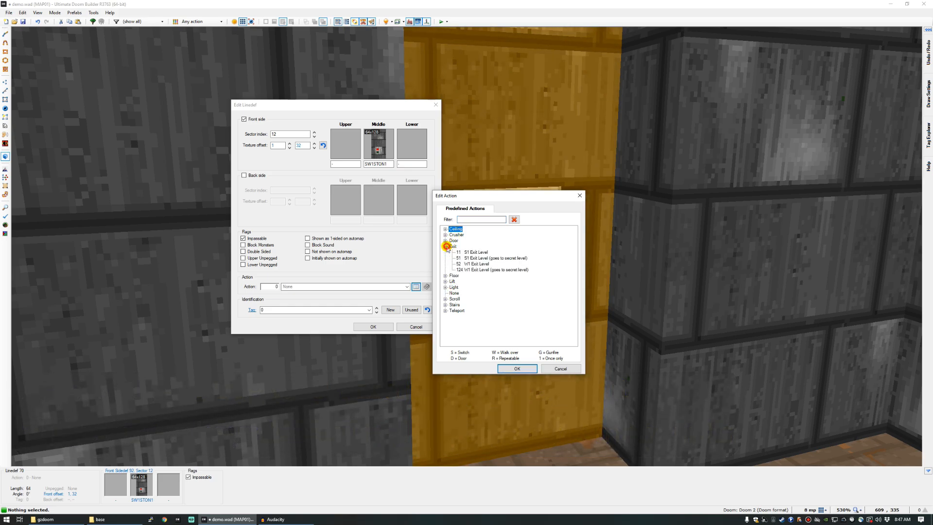
{"action": "double_click", "coordinate": [478, 252]}
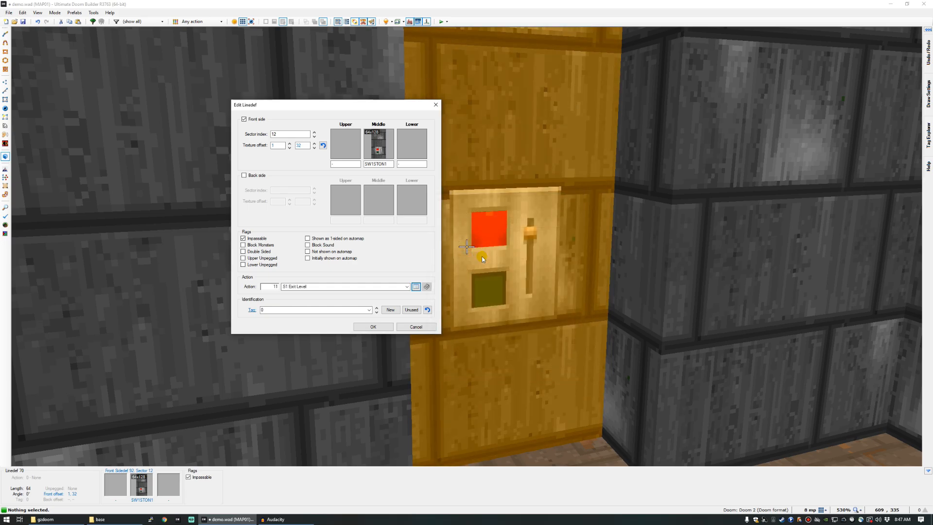
{"action": "left_click", "coordinate": [360, 327]}
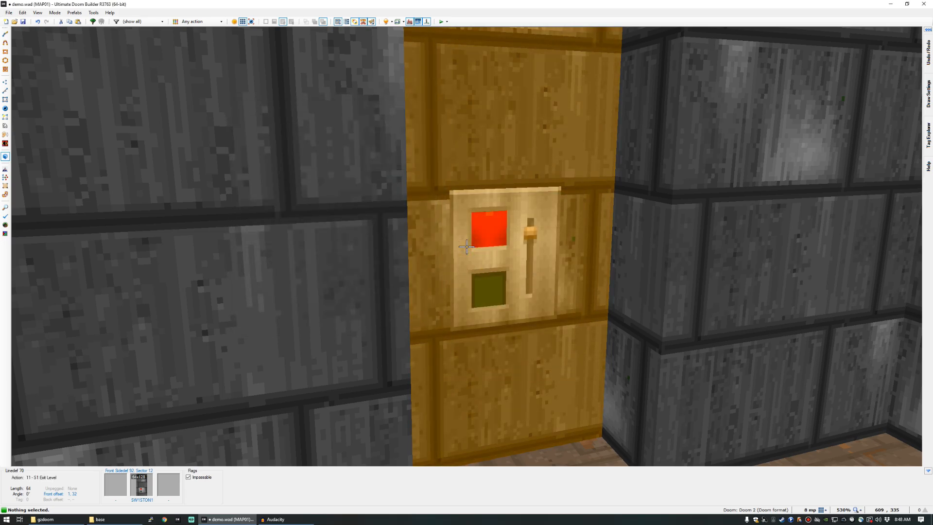
Draw a rectangular recess 64 units wide and 8 units deep in the wall directly behind the player 1 start.
{"action": "key", "text": "s"}
{"action": "key", "text": "w"}
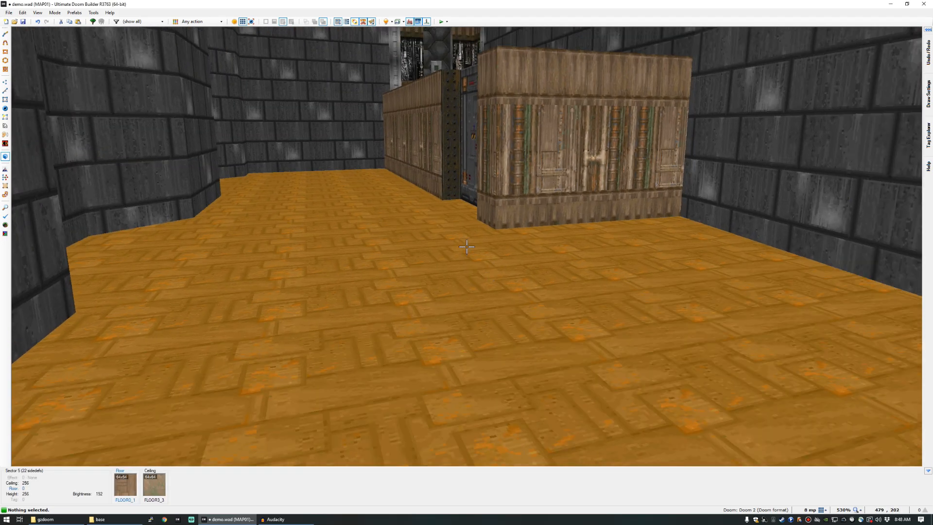
{"action": "key", "text": "w"}
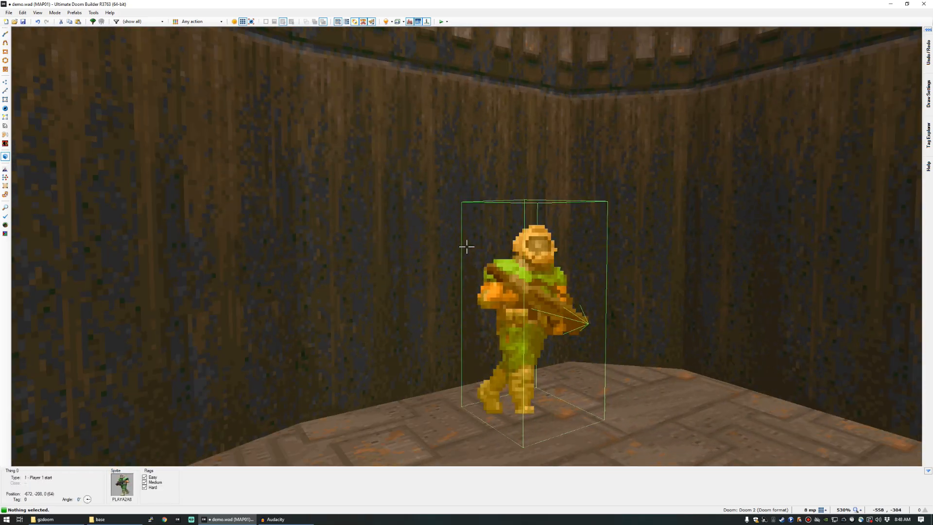
{"action": "key", "text": "q"}
{"action": "scroll", "coordinate": [355, 191], "scroll_direction": "up", "scroll_amount": 5}
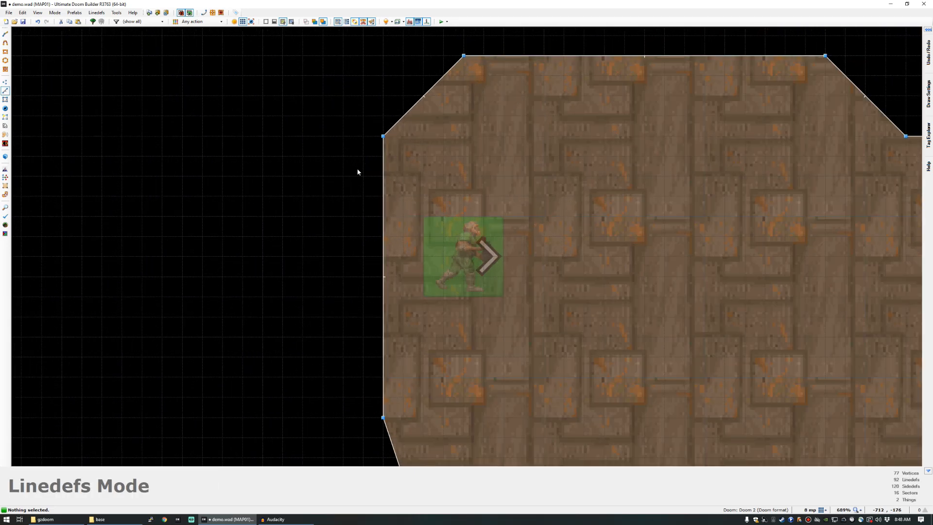
{"action": "key", "text": "d"}
{"action": "left_click", "coordinate": [383, 176]}
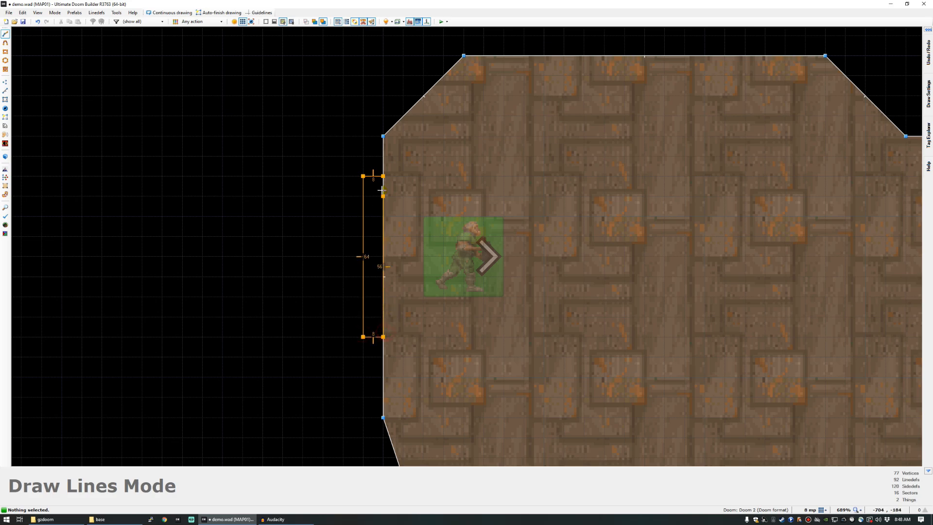
{"action": "left_click", "coordinate": [383, 196]}
{"action": "key", "text": "q"}
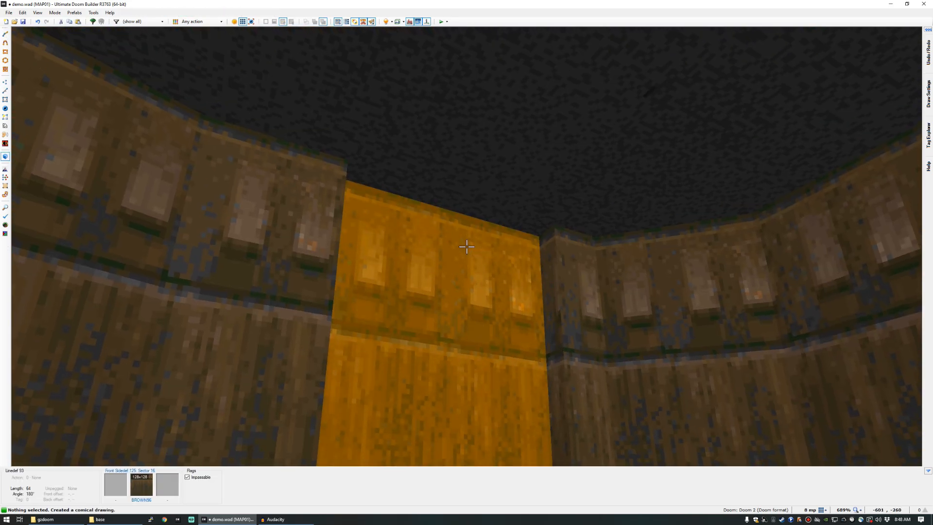
Lower the recess's ceiling to 128 and apply the DOOR3 texture to its back wall.
{"action": "left_click", "coordinate": [467, 246]}
{"action": "scroll", "coordinate": [466, 247], "scroll_direction": "down", "scroll_amount": 15}
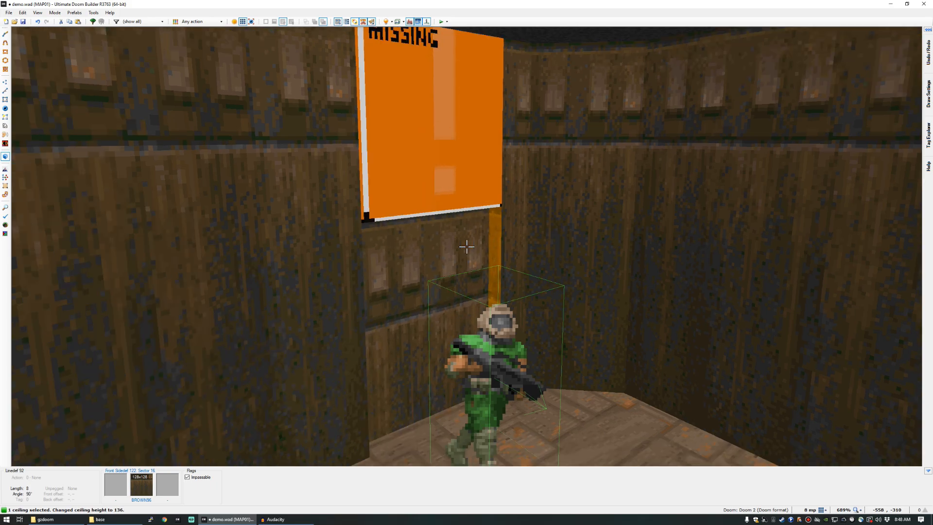
{"action": "scroll", "coordinate": [467, 247], "scroll_direction": "down", "scroll_amount": 1}
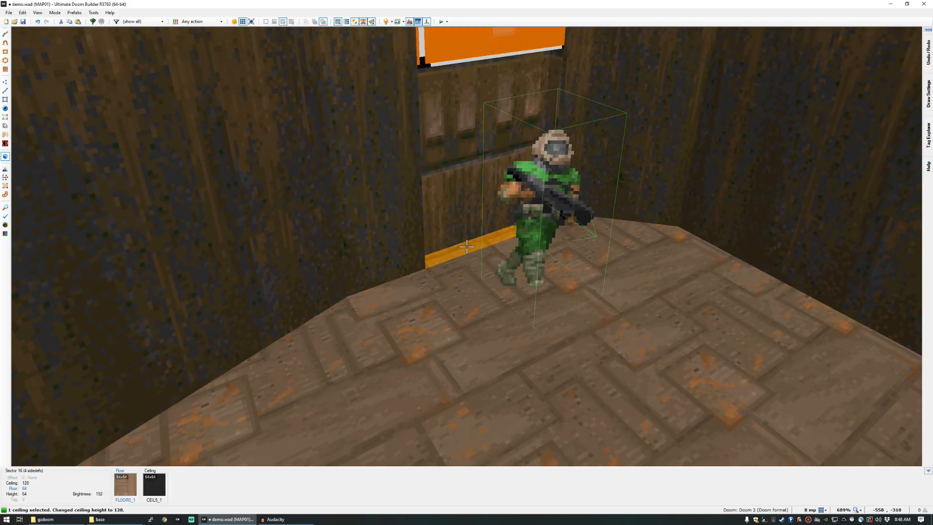
{"action": "key", "text": "c"}
{"action": "middle_click", "coordinate": [466, 247]}
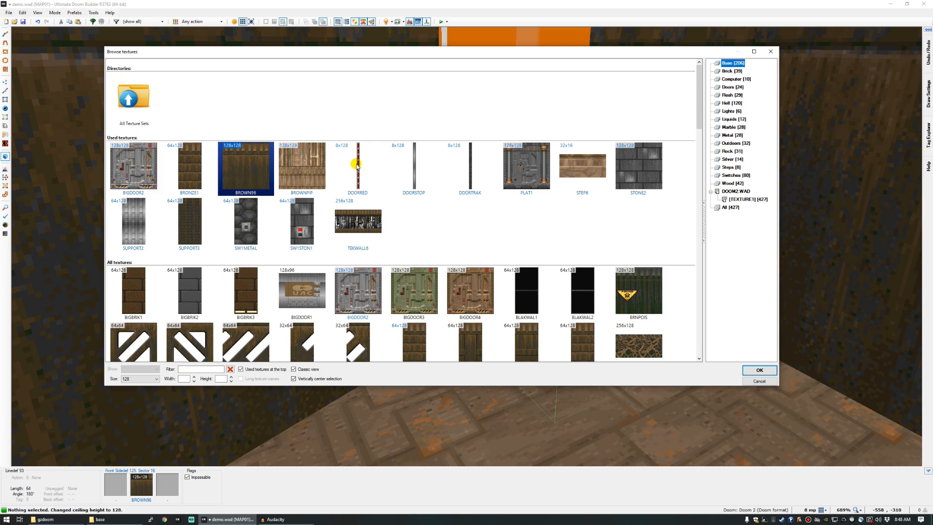
{"action": "type", "text": "DOOR3"}
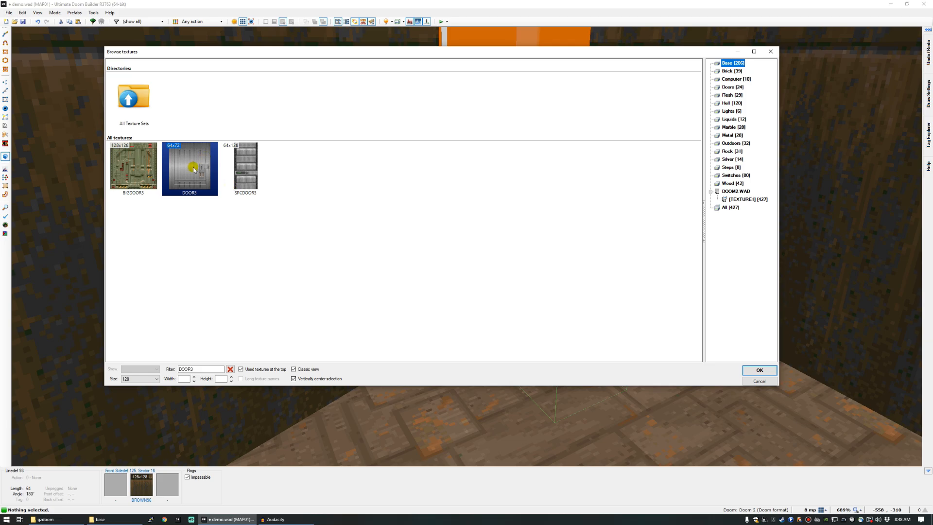
{"action": "double_click", "coordinate": [194, 169]}
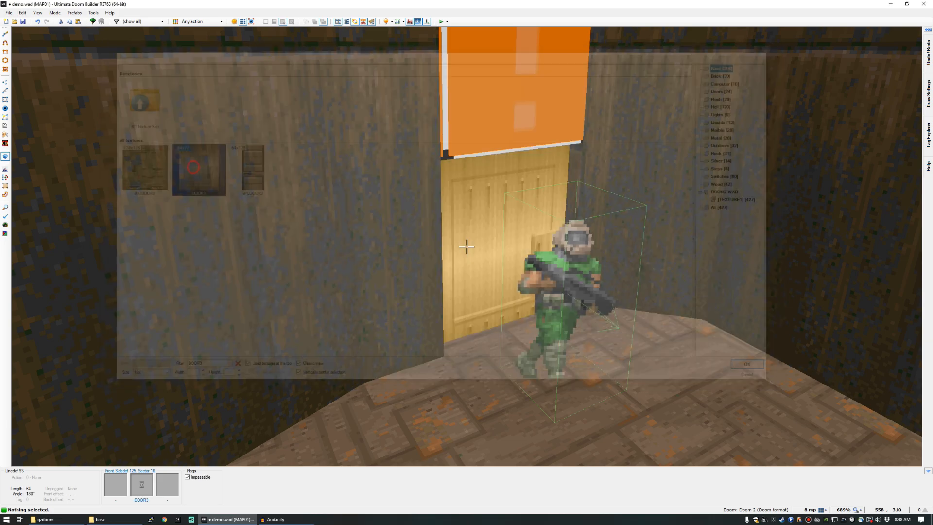
Raise the ceiling of the DOOR3 recess to 136 to fit the door texture's height.
{"action": "key", "text": "w"}
{"action": "left_click", "coordinate": [466, 246]}
{"action": "key", "text": "s"}
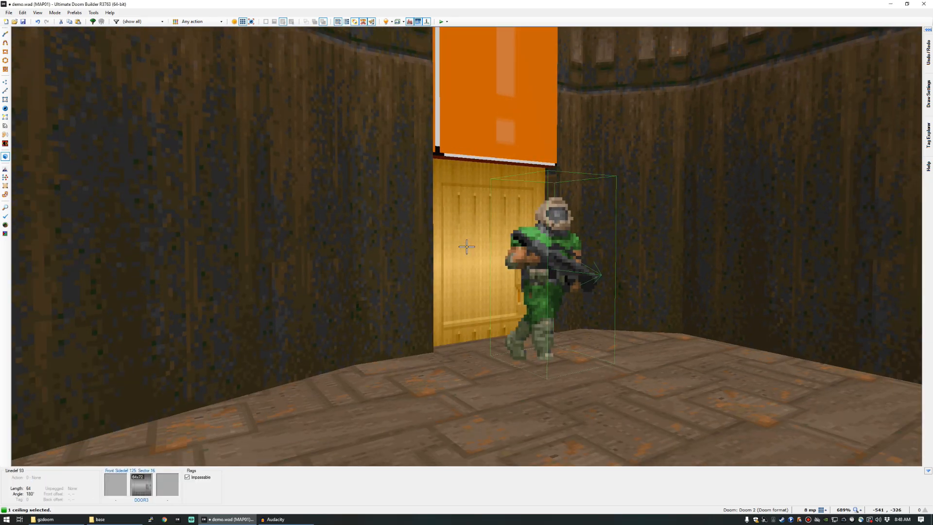
{"action": "scroll", "coordinate": [466, 247], "scroll_direction": "up", "scroll_amount": 2}
{"action": "scroll", "coordinate": [466, 247], "scroll_direction": "down", "scroll_amount": 1}
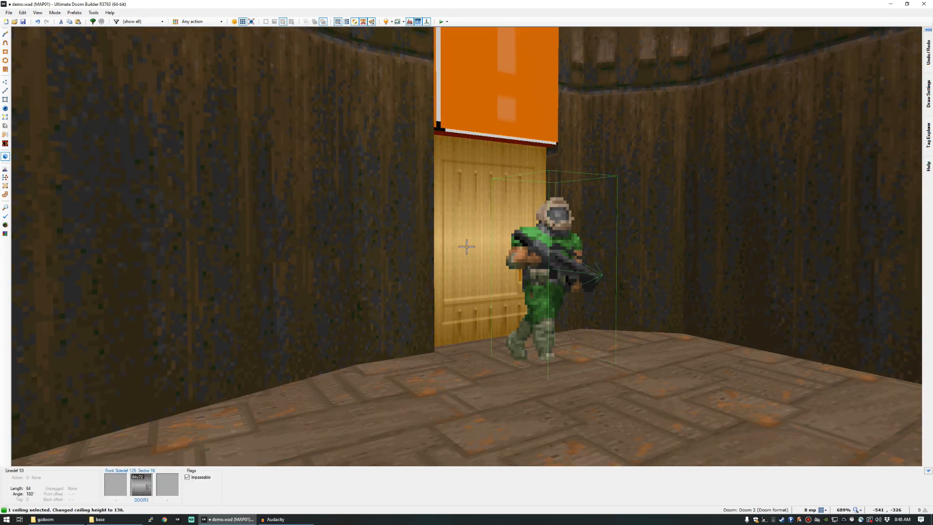
{"action": "key", "text": "w"}
{"action": "key", "text": "s"}
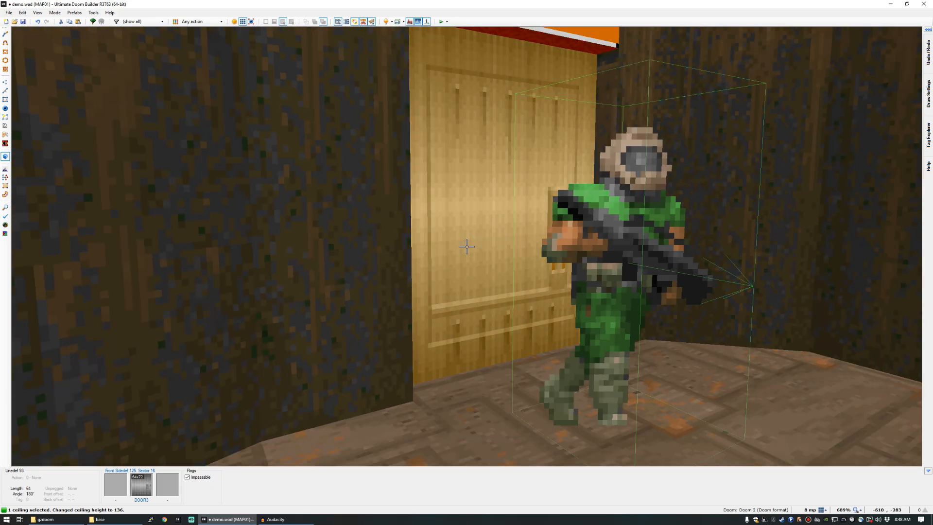
Copy BROWN96 from the adjacent wall onto the missing upper texture above the door, and set that wall to upper unpegged.
{"action": "key", "text": "w"}
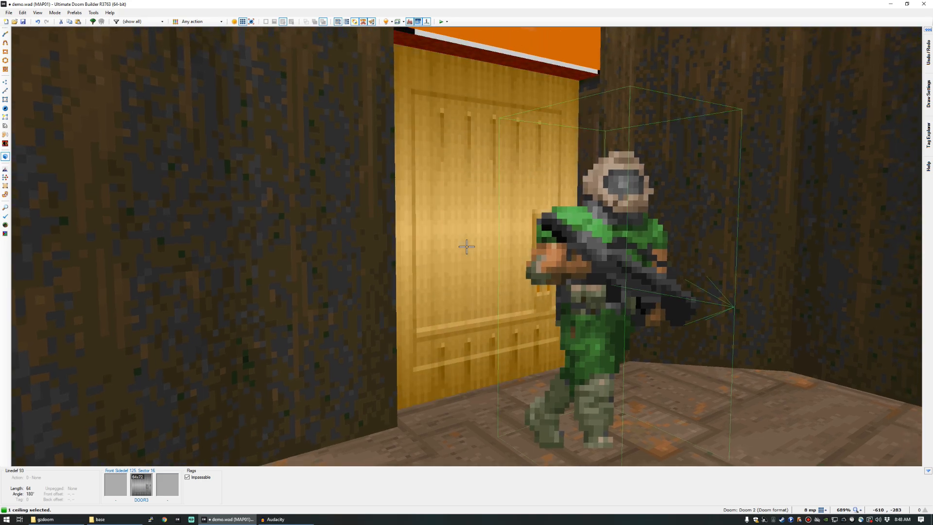
{"action": "key", "text": "s"}
{"action": "key", "text": "ctrl+c"}
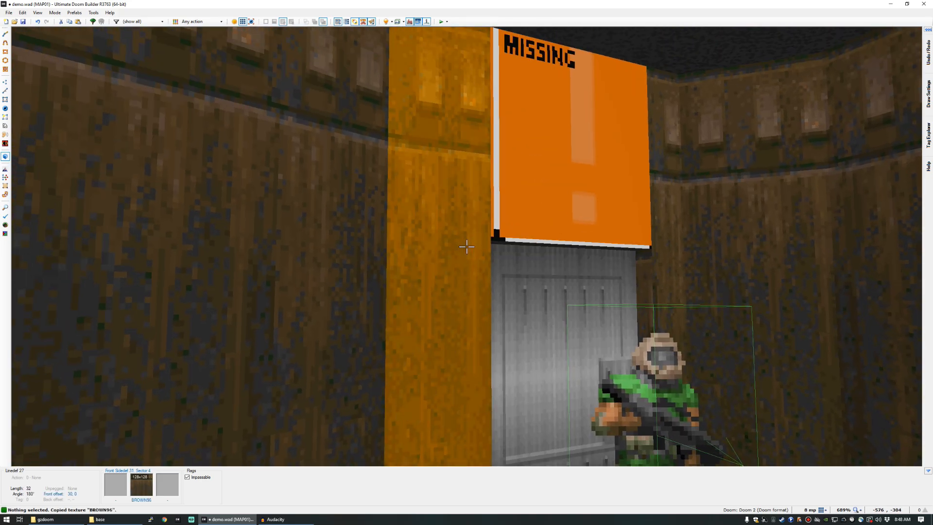
{"action": "key", "text": "w"}
{"action": "key", "text": "ctrl+v"}
{"action": "key", "text": "u"}
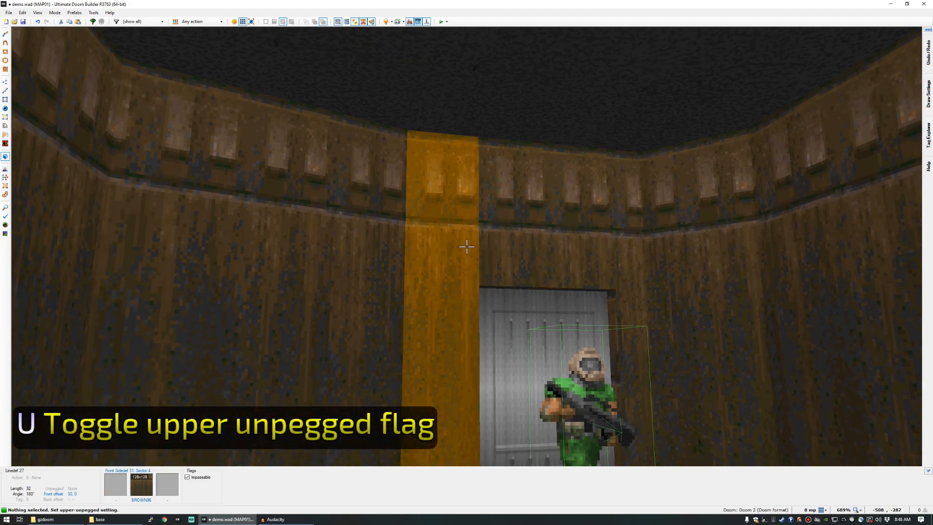
Apply the DOORSTOP texture to the narrow side walls of the door recess and reset their texture offsets.
{"action": "key", "text": "w"}
{"action": "key", "text": "a"}
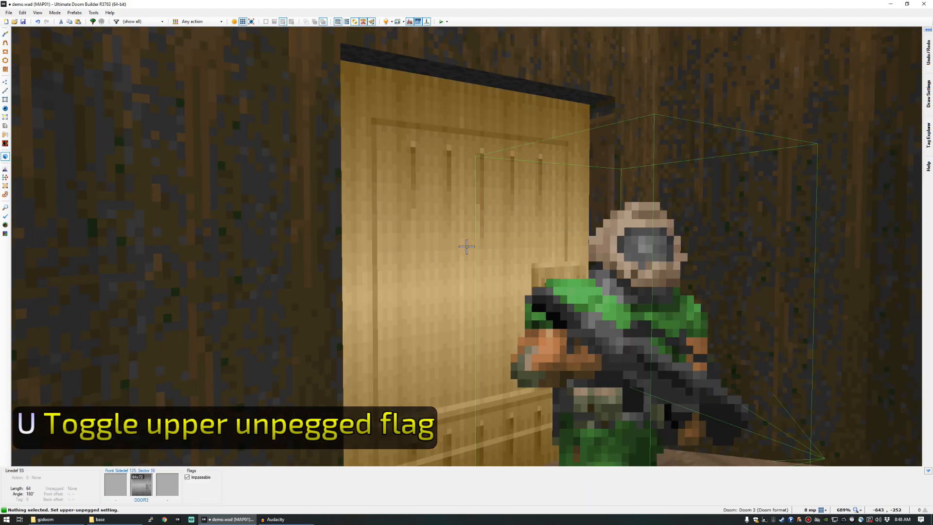
{"action": "key", "text": "f"}
{"action": "left_click", "coordinate": [466, 247]}
{"action": "key", "text": "s"}
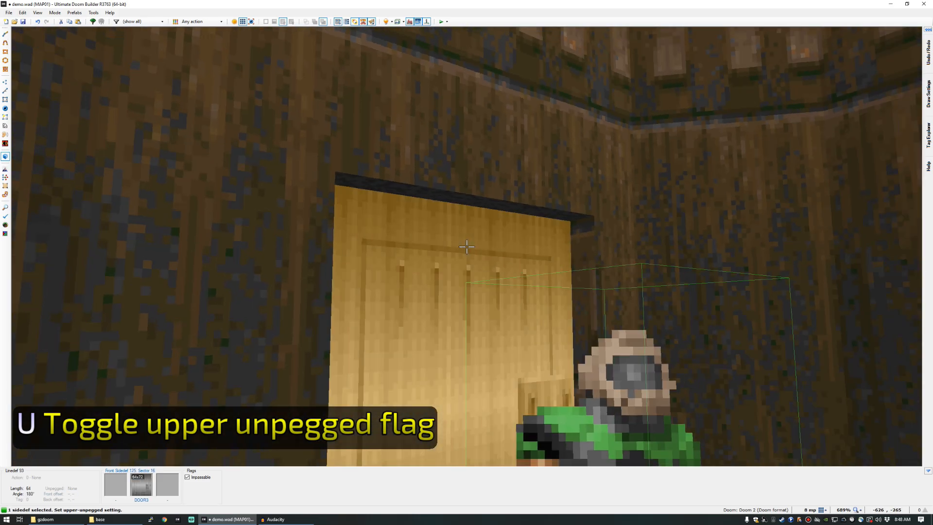
{"action": "left_click", "coordinate": [466, 246]}
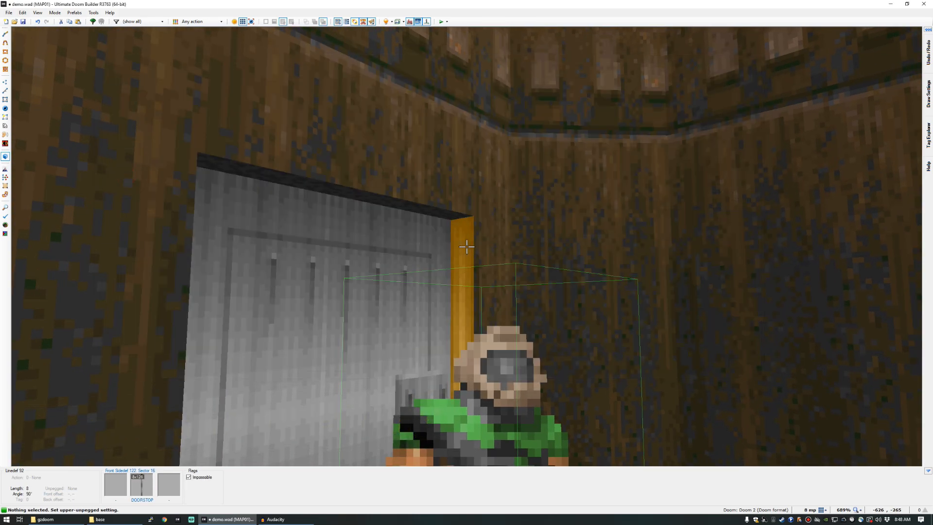
{"action": "key", "text": "d"}
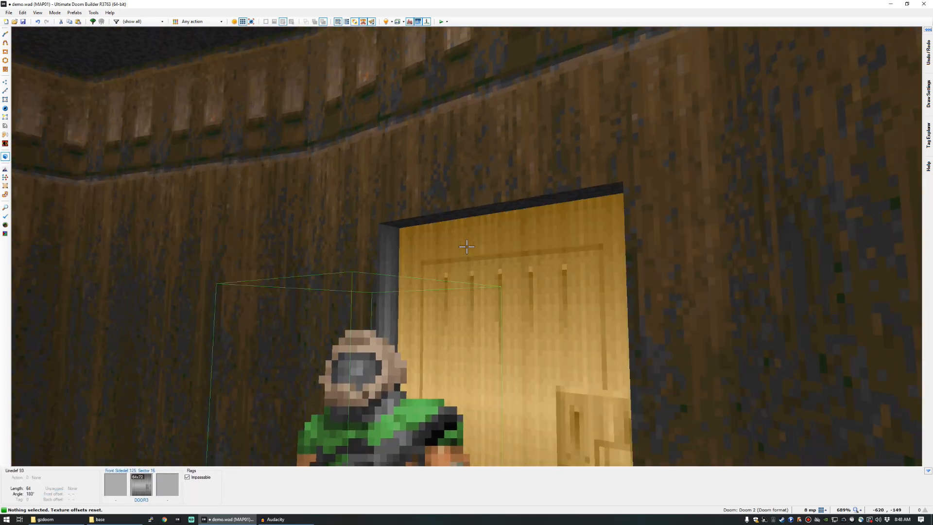
Draw an angular sector in the large room's corner beside the red door, with a straight side about 158 units long facing the lift platform.
{"action": "key", "text": "e"}
{"action": "key", "text": "f"}
{"action": "key", "text": "w"}
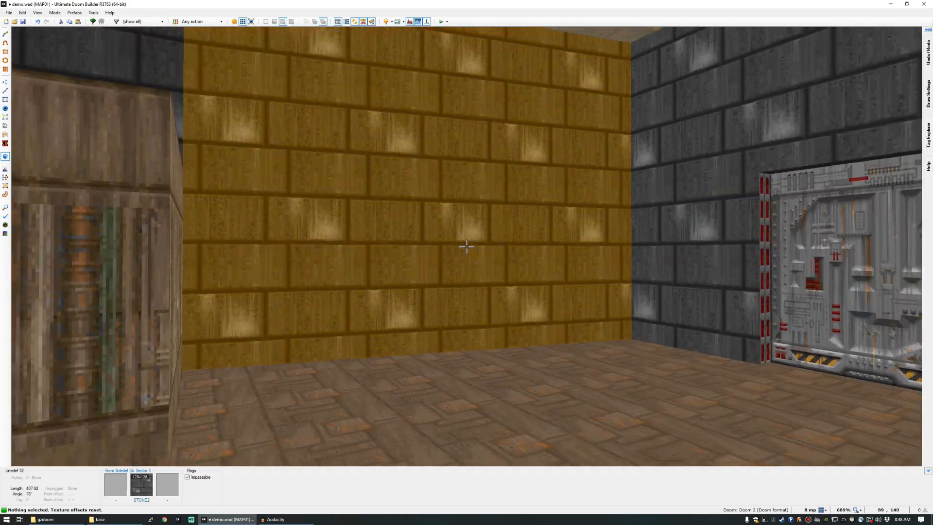
{"action": "key", "text": "q"}
{"action": "scroll", "coordinate": [467, 249], "scroll_direction": "down", "scroll_amount": 5}
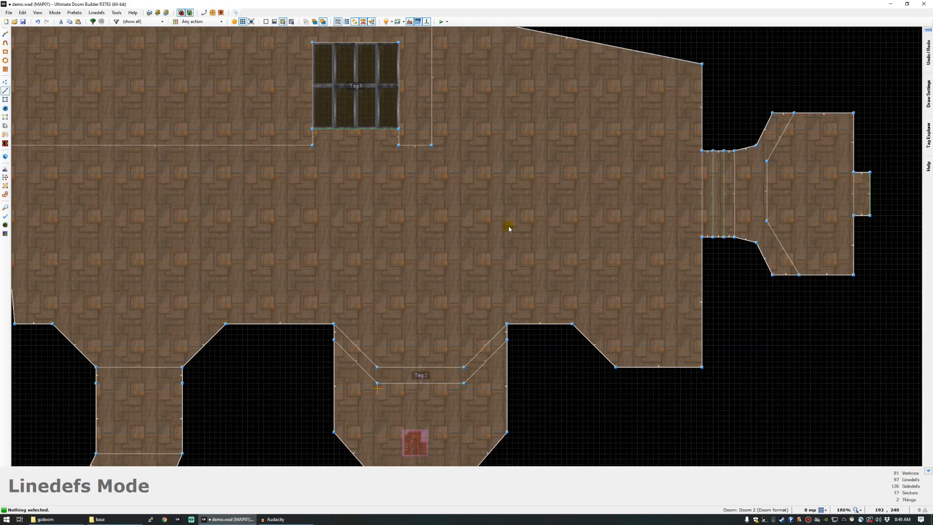
{"action": "scroll", "coordinate": [509, 229], "scroll_direction": "up", "scroll_amount": 3}
{"action": "key", "text": "d"}
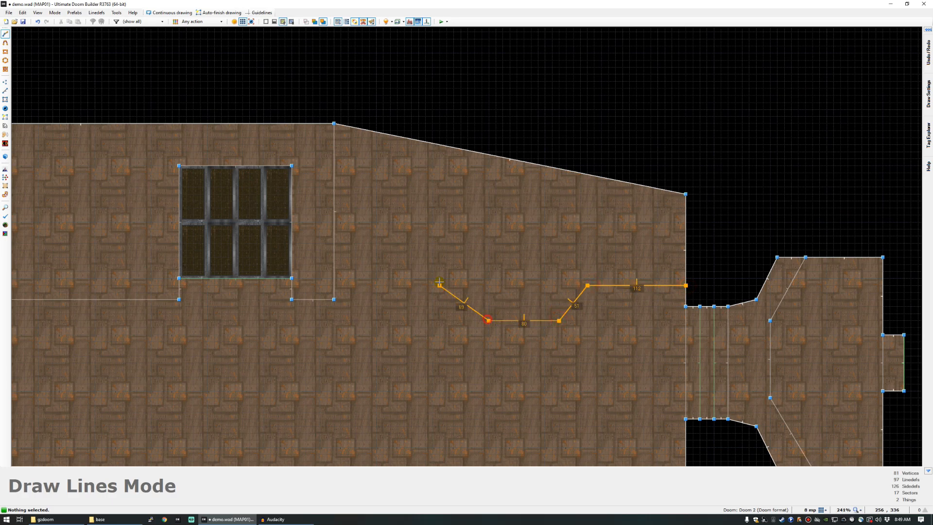
{"action": "left_click", "coordinate": [443, 149]}
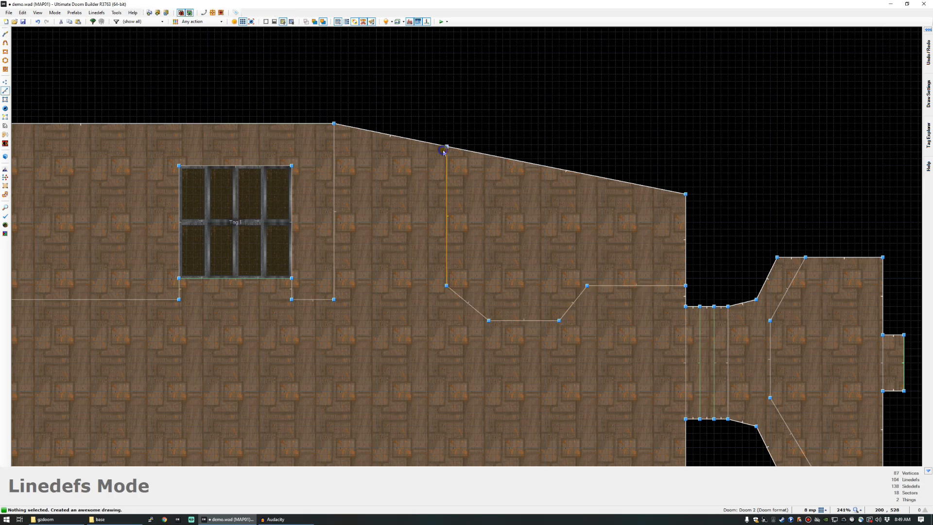
Raise the new corner sector's floor to 128 and flood-fill its missing side textures with BROWNPIP.
{"action": "key", "text": "w"}
{"action": "scroll", "coordinate": [466, 246], "scroll_direction": "up", "scroll_amount": 16}
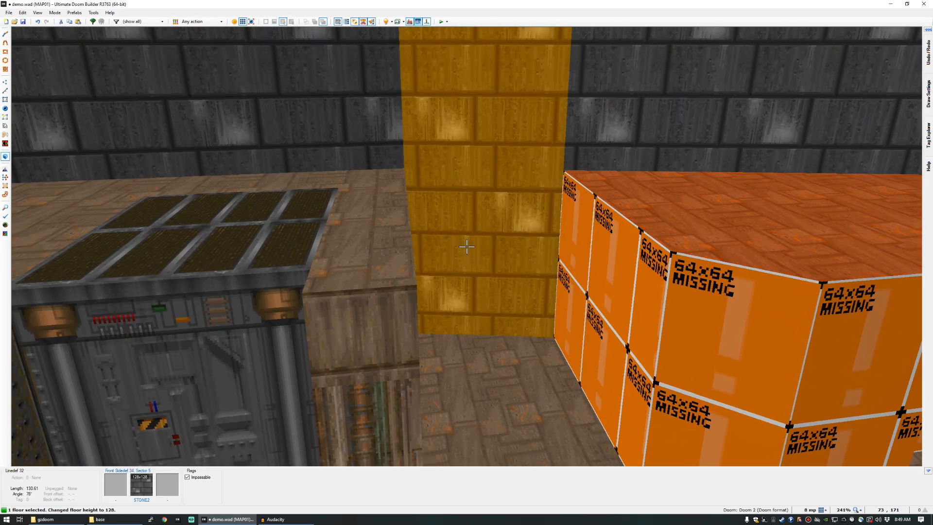
{"action": "key", "text": "c"}
{"action": "middle_click", "coordinate": [467, 247]}
{"action": "middle_click", "coordinate": [466, 247], "text": "ctrl"}
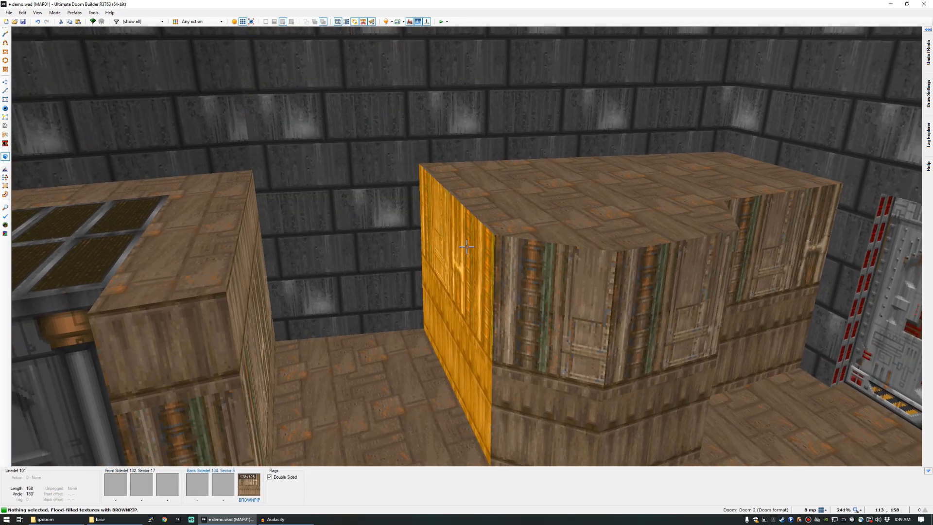
Select all five BROWNPIP sides of the new platform and shift their texture offsets to 0, 66.
{"action": "left_click", "coordinate": [467, 246], "text": "shift"}
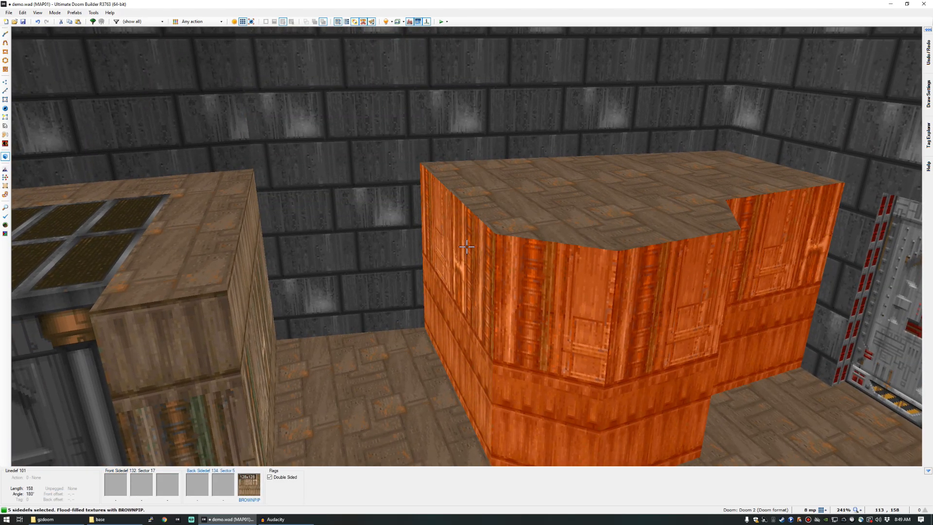
{"action": "key", "text": "shift+Up"}
{"action": "key", "text": "shift+Up"}
{"action": "key", "text": "shift+Up"}
{"action": "key", "text": "shift+Up"}
{"action": "key", "text": "shift+Up"}
{"action": "key", "text": "shift+Up"}
{"action": "key", "text": "shift+Up"}
{"action": "key", "text": "shift+Up"}
{"action": "key", "text": "Up"}
{"action": "key", "text": "Up"}
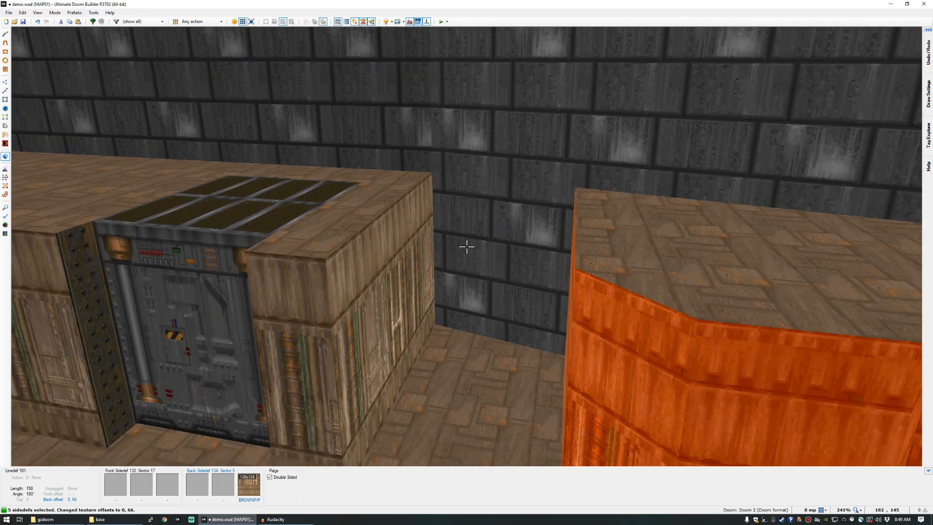
Draw a long sector with four angled corners in the middle of the large room, with its long sides about 690 units.
{"action": "key", "text": "c"}
{"action": "key", "text": "d"}
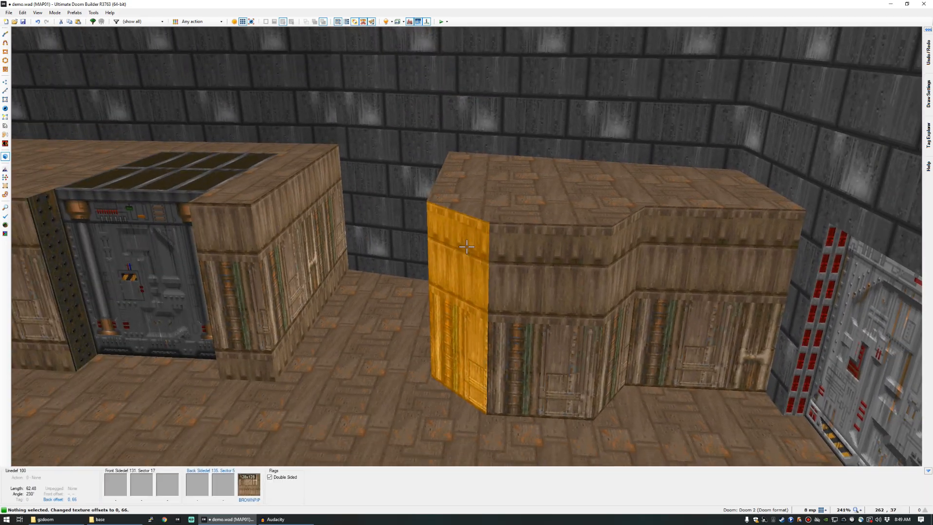
{"action": "key", "text": "e"}
{"action": "key", "text": "e"}
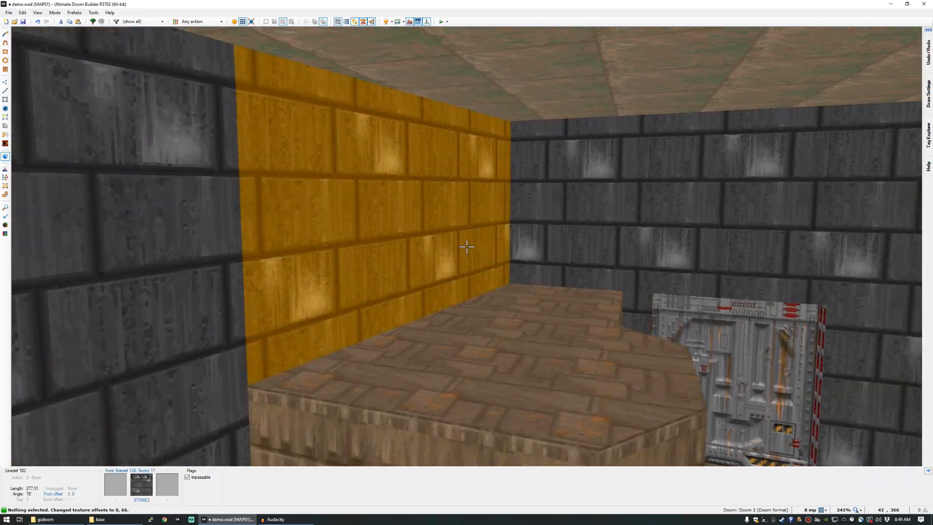
{"action": "key", "text": "q"}
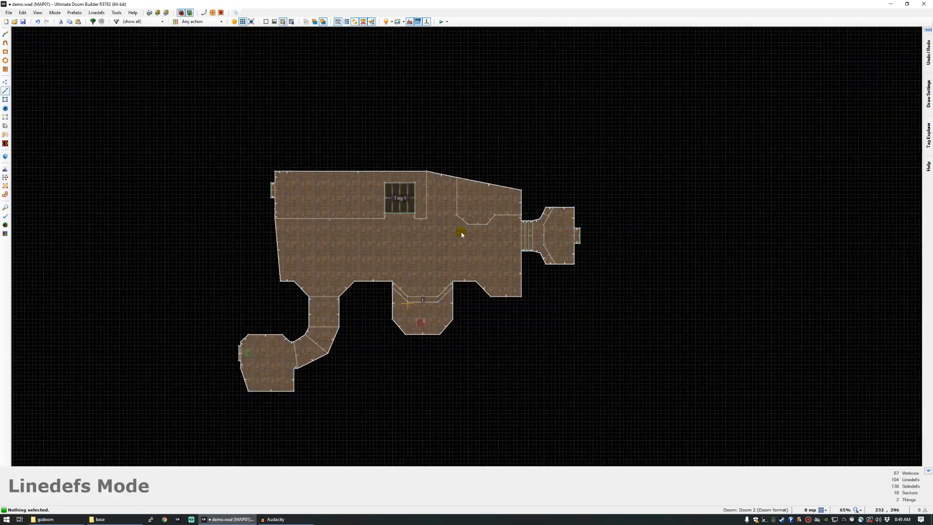
{"action": "key", "text": "d"}
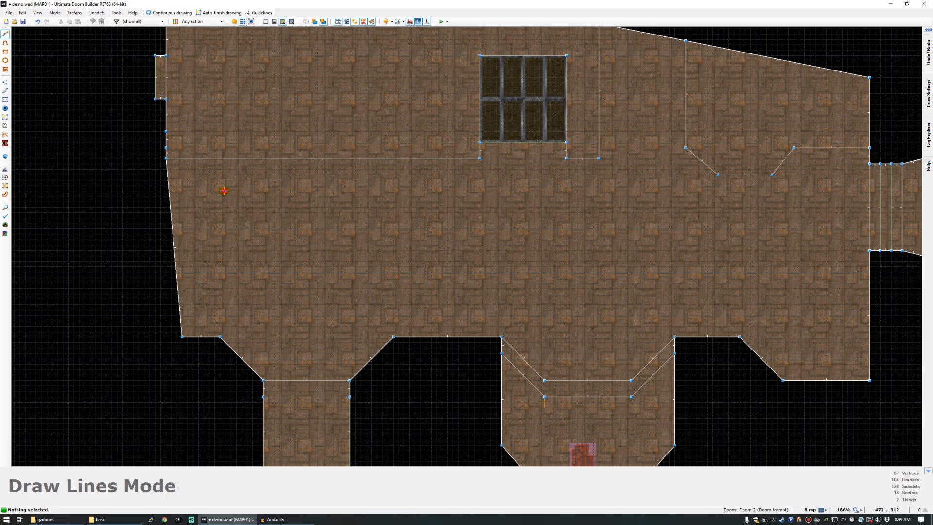
{"action": "key", "text": "Escape"}
{"action": "key", "text": "d"}
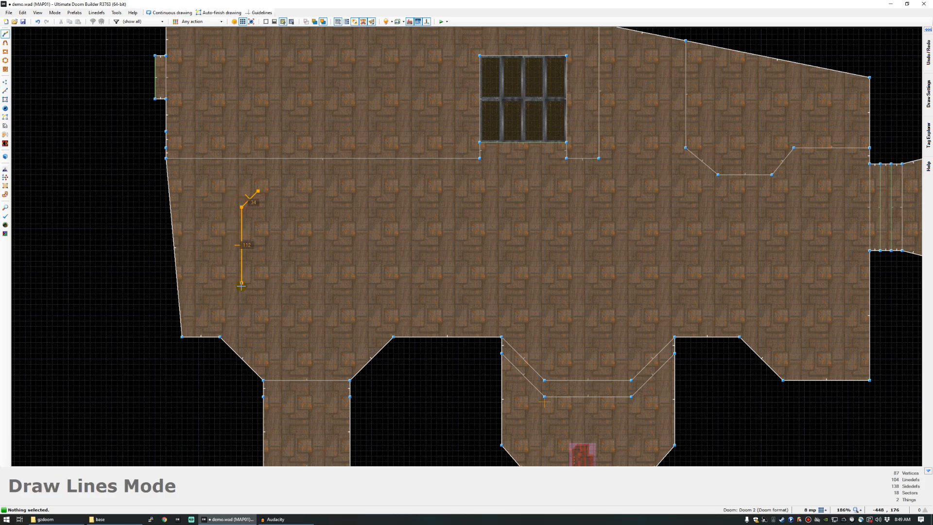
{"action": "left_click", "coordinate": [263, 310]}
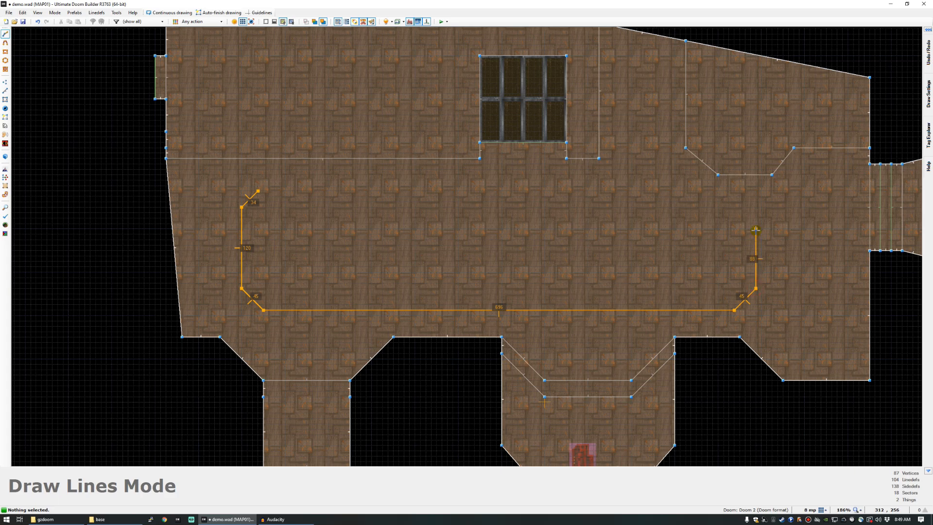
{"action": "left_click", "coordinate": [723, 191]}
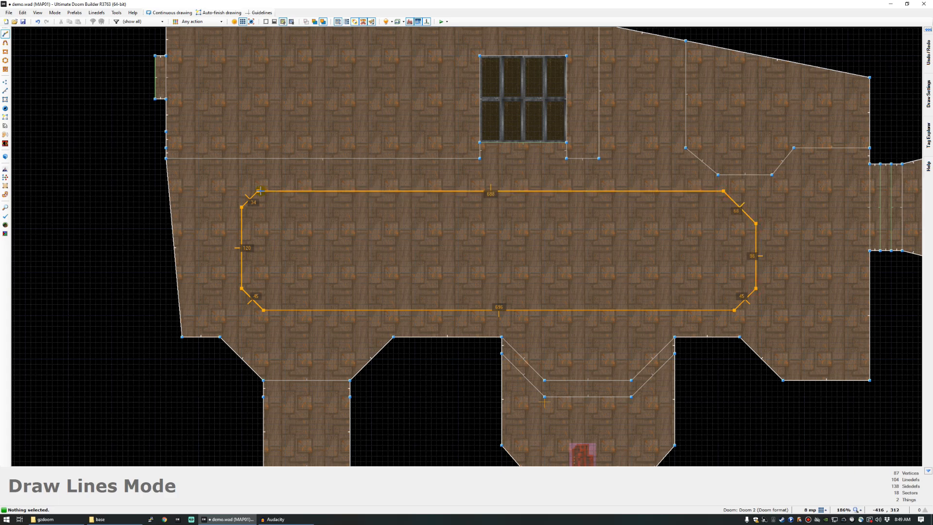
{"action": "left_click", "coordinate": [259, 191]}
Lower the floor of the new central sector to -8.
{"action": "key", "text": "w"}
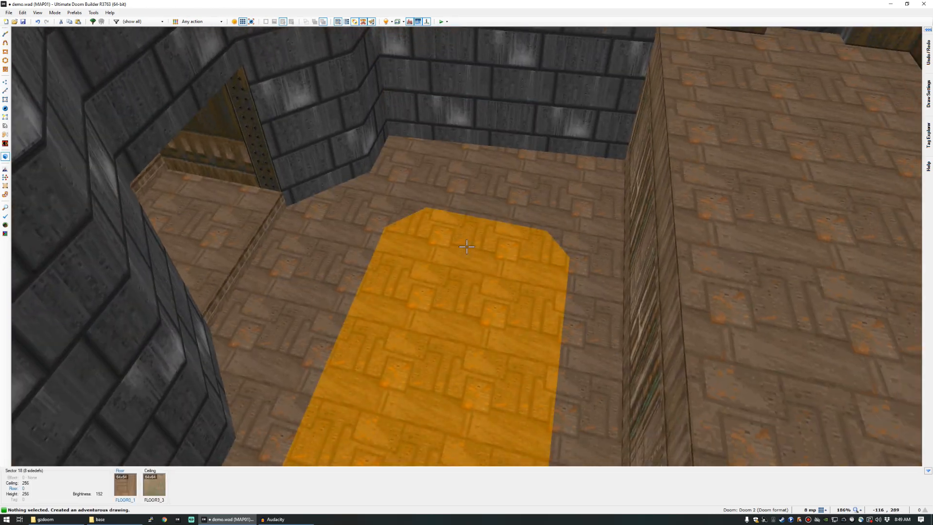
{"action": "key", "text": "w"}
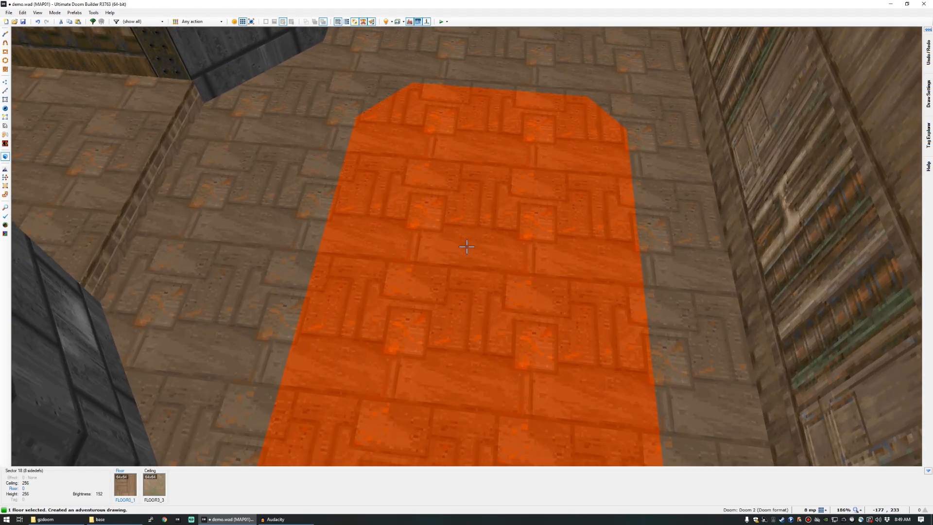
{"action": "scroll", "coordinate": [467, 247], "scroll_direction": "down", "scroll_amount": 2}
{"action": "scroll", "coordinate": [467, 247], "scroll_direction": "up", "scroll_amount": 1}
{"action": "left_click", "coordinate": [466, 247]}
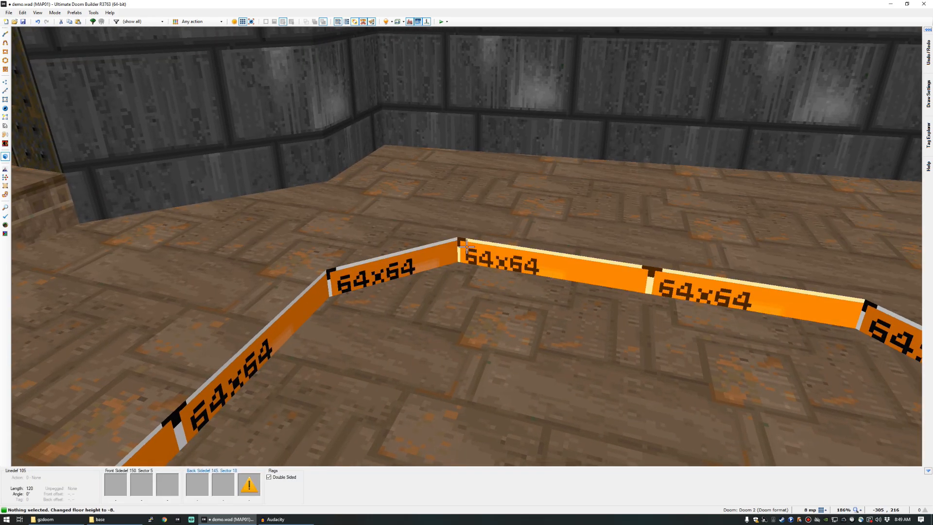
Apply the STEP5 texture to all eight lower sides around the sunken floor and auto-align them in X and Y.
{"action": "left_click", "coordinate": [466, 247], "text": "shift"}
{"action": "middle_click", "coordinate": [467, 247]}
{"action": "type", "text": "STEP"}
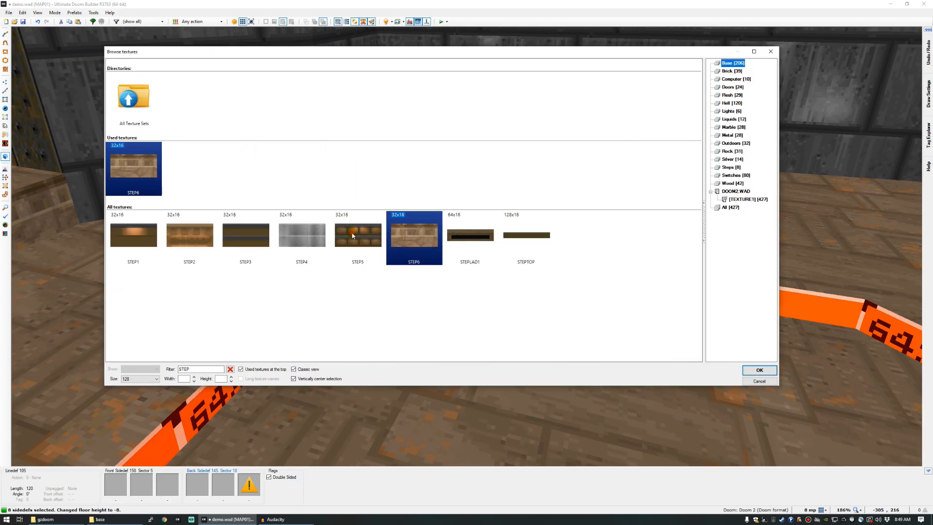
{"action": "double_click", "coordinate": [352, 235]}
{"action": "key", "text": "r"}
{"action": "key", "text": "c"}
{"action": "key", "text": "s"}
{"action": "key", "text": "ctrl+a"}
{"action": "key", "text": "s"}
{"action": "key", "text": "w"}
Change the sunken central floor's flat to FLAT14.
{"action": "left_click", "coordinate": [467, 246]}
{"action": "middle_click", "coordinate": [467, 247]}
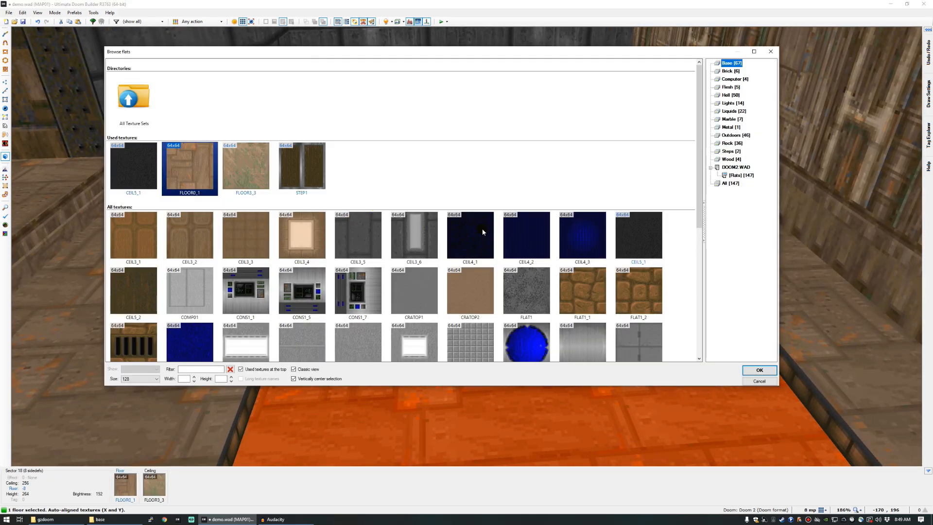
{"action": "scroll", "coordinate": [430, 247], "scroll_direction": "down", "scroll_amount": 3}
{"action": "double_click", "coordinate": [209, 243]}
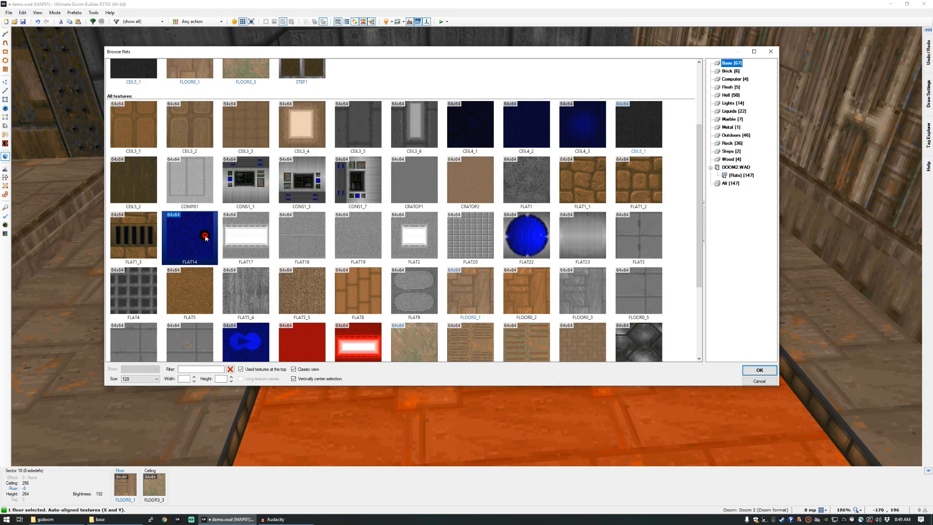
{"action": "key", "text": "c"}
Raise the ceiling above the sunken central floor to 272.
{"action": "key", "text": "s"}
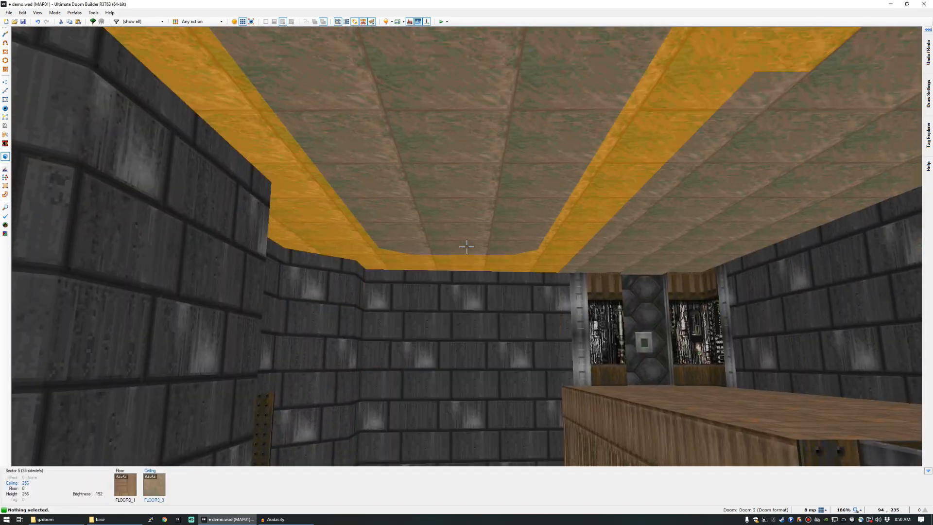
{"action": "left_click", "coordinate": [466, 247]}
{"action": "scroll", "coordinate": [466, 247], "scroll_direction": "up", "scroll_amount": 2}
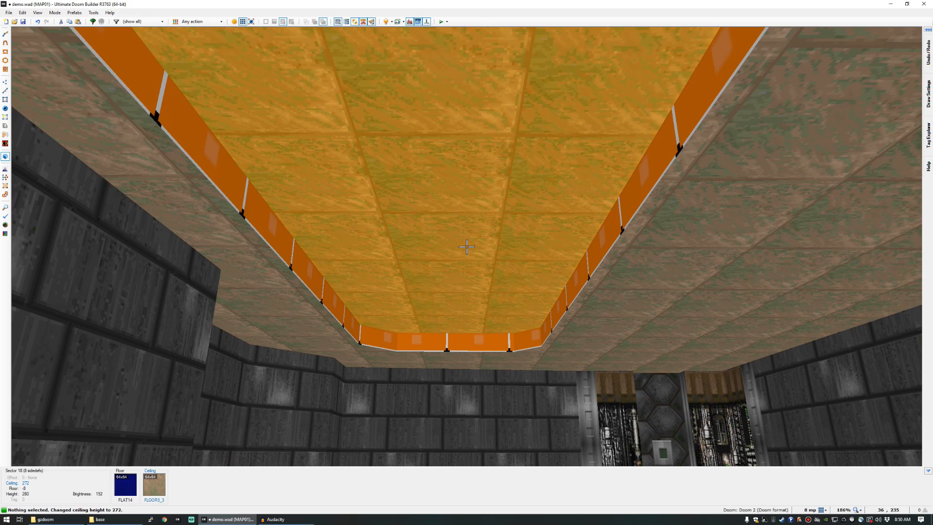
Apply the STEP2 texture to all eight upper sides of the ceiling recess and auto-align them.
{"action": "key", "text": "e"}
{"action": "left_click", "coordinate": [466, 247], "text": "shift"}
{"action": "middle_click", "coordinate": [466, 247]}
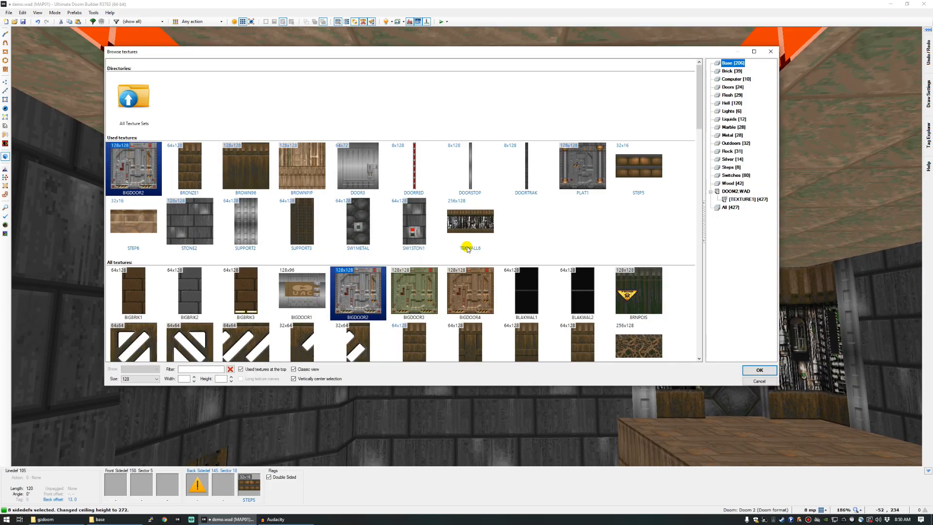
{"action": "type", "text": "STEP"}
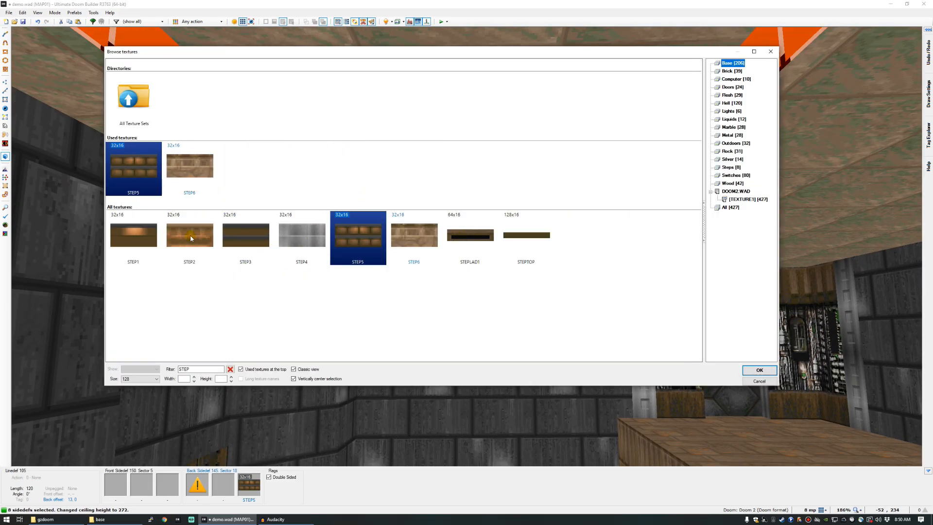
{"action": "double_click", "coordinate": [190, 238]}
{"action": "key", "text": "c"}
{"action": "key", "text": "ctrl+a"}
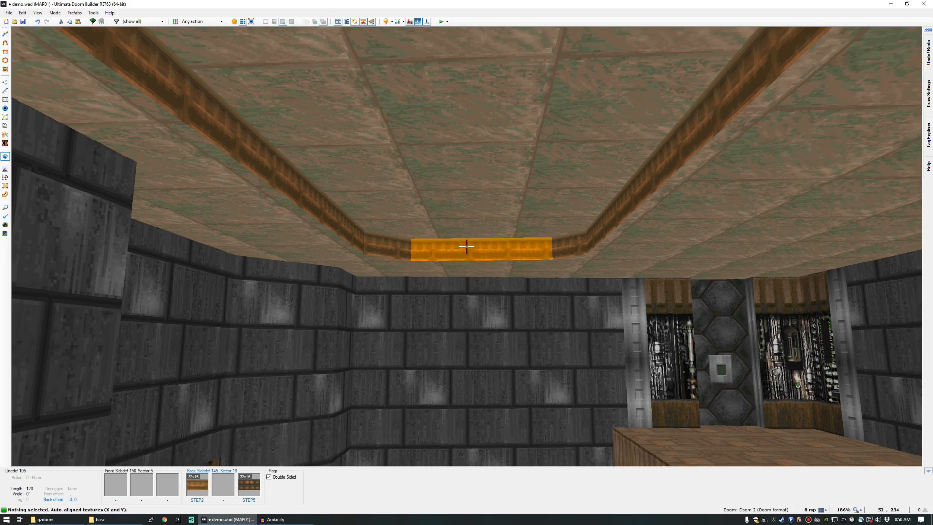
Apply the BROWNPIP texture to all eight upper sides of the ceiling recess.
{"action": "left_click", "coordinate": [467, 247], "text": "shift"}
{"action": "middle_click", "coordinate": [466, 246]}
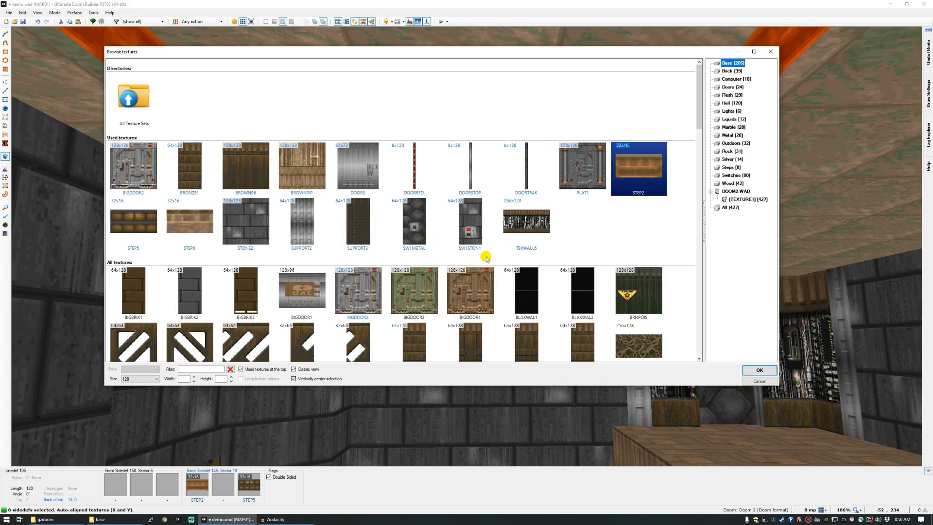
{"action": "scroll", "coordinate": [487, 259], "scroll_direction": "down", "scroll_amount": 3}
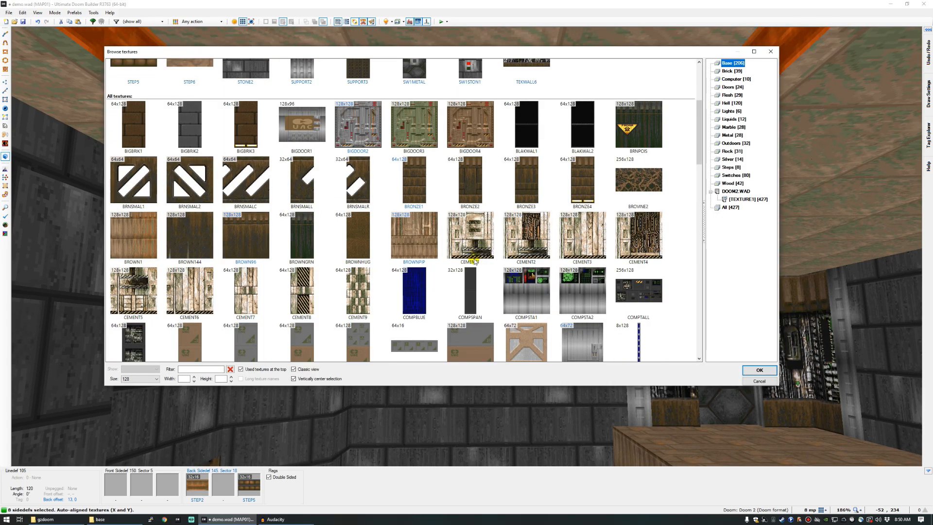
{"action": "double_click", "coordinate": [423, 241]}
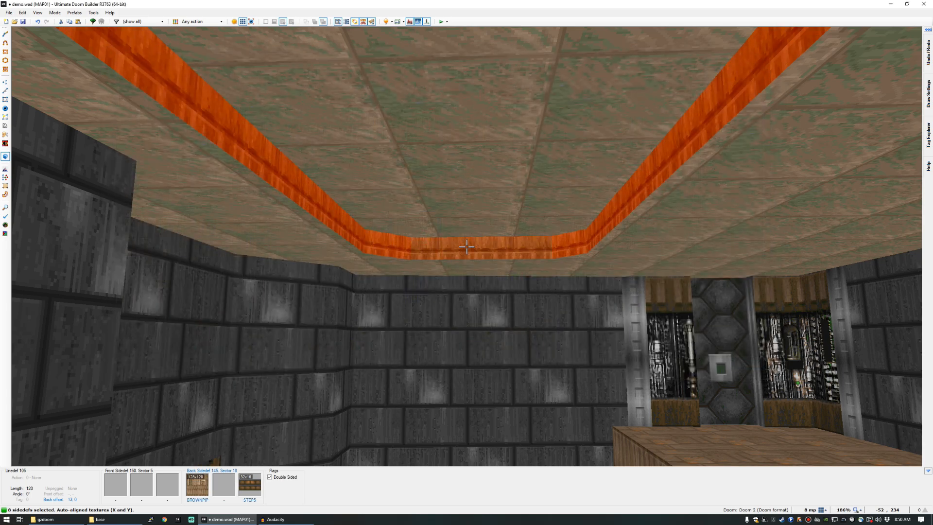
Shift the texture offsets of the ceiling recess's eight BROWNPIP sides by 0, 81 and clear the selection.
{"action": "key", "text": "shift+Up"}
{"action": "key", "text": "shift+Up"}
{"action": "key", "text": "shift+Up"}
{"action": "key", "text": "shift+Up"}
{"action": "key", "text": "shift+Up"}
{"action": "key", "text": "shift+Up"}
{"action": "key", "text": "shift+Up"}
{"action": "key", "text": "shift+Up"}
{"action": "key", "text": "shift+Up"}
{"action": "key", "text": "shift+Up"}
{"action": "key", "text": "shift+Up"}
{"action": "key", "text": "Down"}
{"action": "key", "text": "Down"}
{"action": "key", "text": "Down"}
{"action": "key", "text": "Down"}
{"action": "key", "text": "Down"}
{"action": "key", "text": "Down"}
{"action": "key", "text": "Down"}
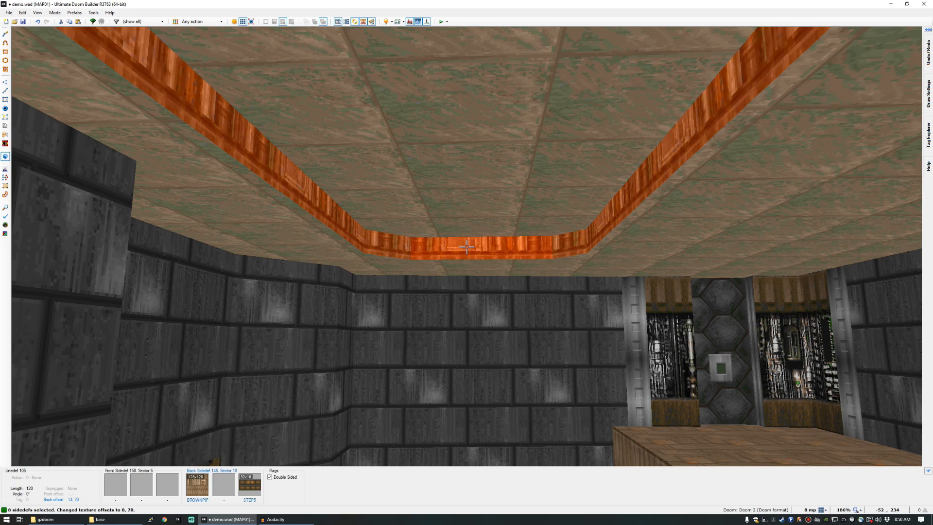
{"action": "key", "text": "c"}
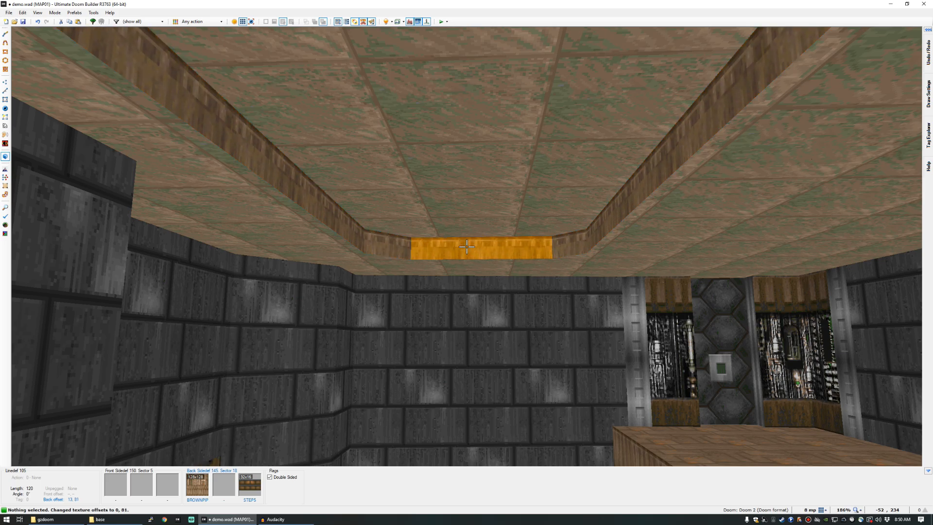
Try to find the sky flat for the raised ceiling above the pool by filtering for F_SK and browsing all flats.
{"action": "key", "text": "d"}
{"action": "key", "text": "s"}
{"action": "key", "text": "f"}
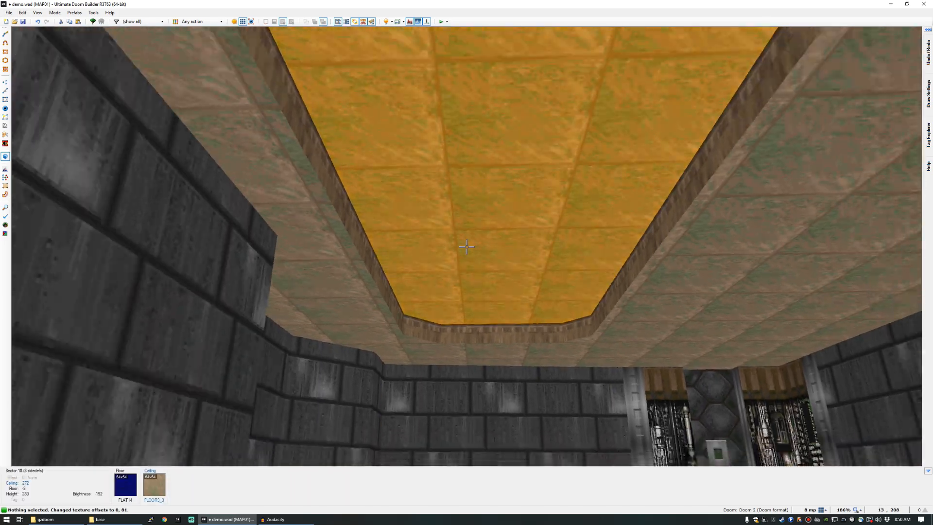
{"action": "left_click", "coordinate": [467, 247]}
{"action": "key", "text": "s"}
{"action": "middle_click", "coordinate": [466, 246]}
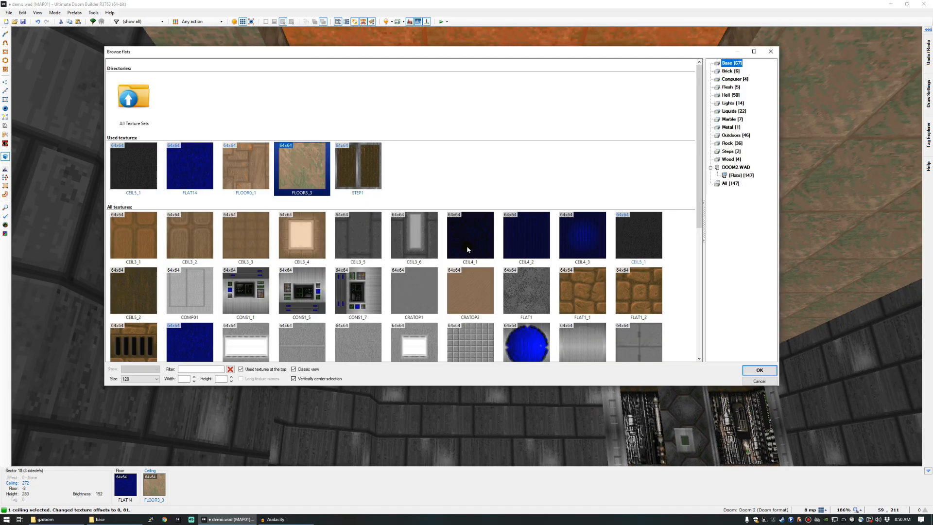
{"action": "type", "text": "F_SK"}
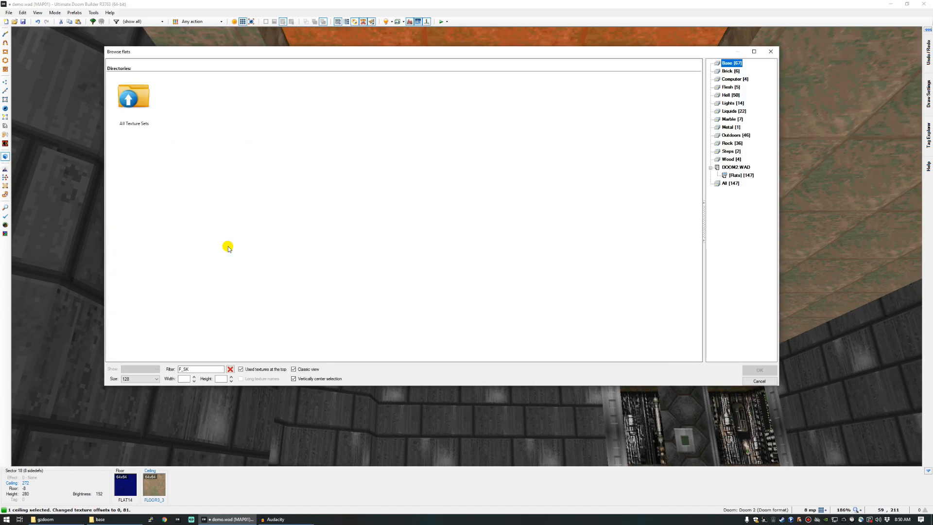
{"action": "key", "text": "BackSpace"}
{"action": "key", "text": "BackSpace"}
{"action": "key", "text": "BackSpace"}
{"action": "key", "text": "BackSpace"}
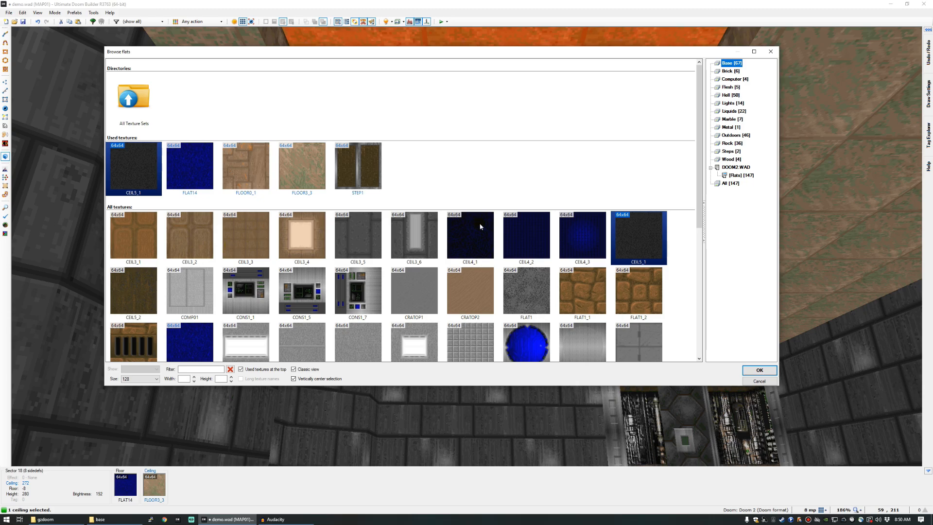
{"action": "left_click", "coordinate": [734, 186]}
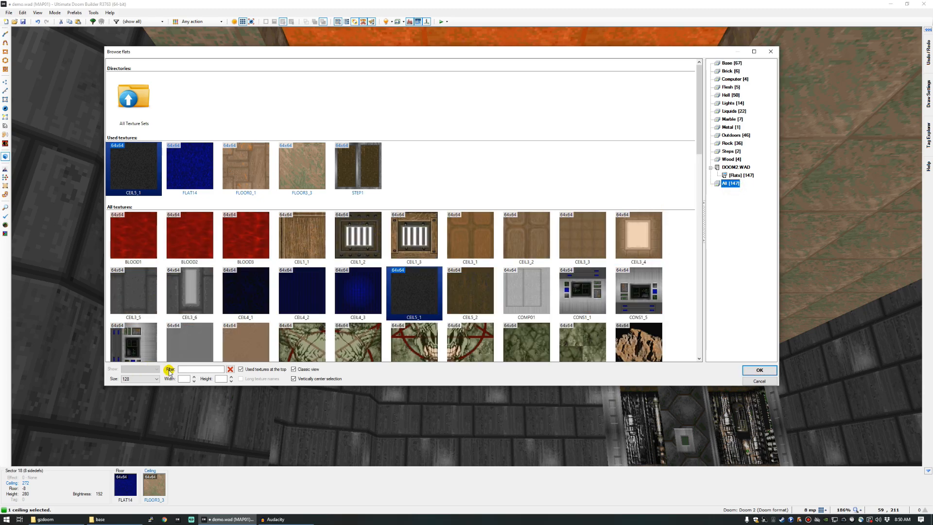
{"action": "scroll", "coordinate": [249, 300], "scroll_direction": "down", "scroll_amount": 10}
{"action": "scroll", "coordinate": [248, 300], "scroll_direction": "down", "scroll_amount": 3}
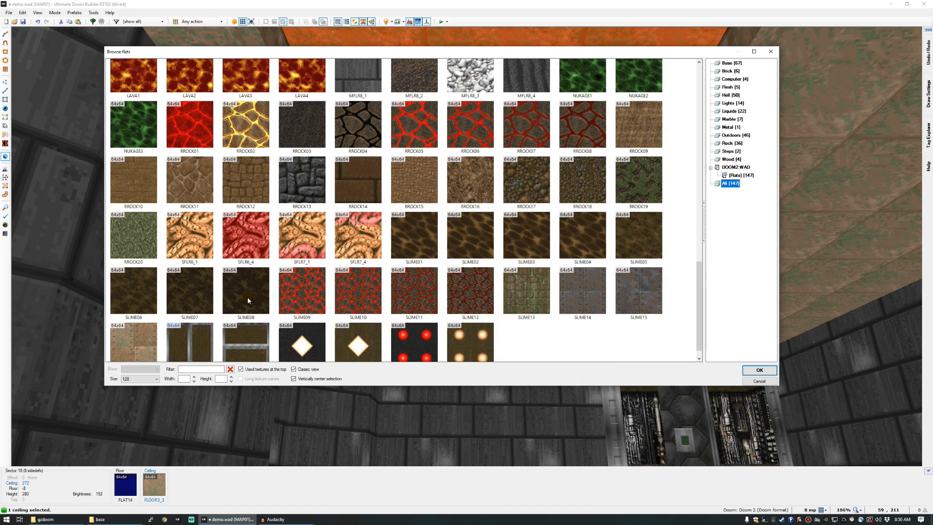
{"action": "double_click", "coordinate": [247, 296]}
Apply the F_SKY1 flat from the complete flat set to the raised ceiling section above the pool.
{"action": "type", "text": "F"}
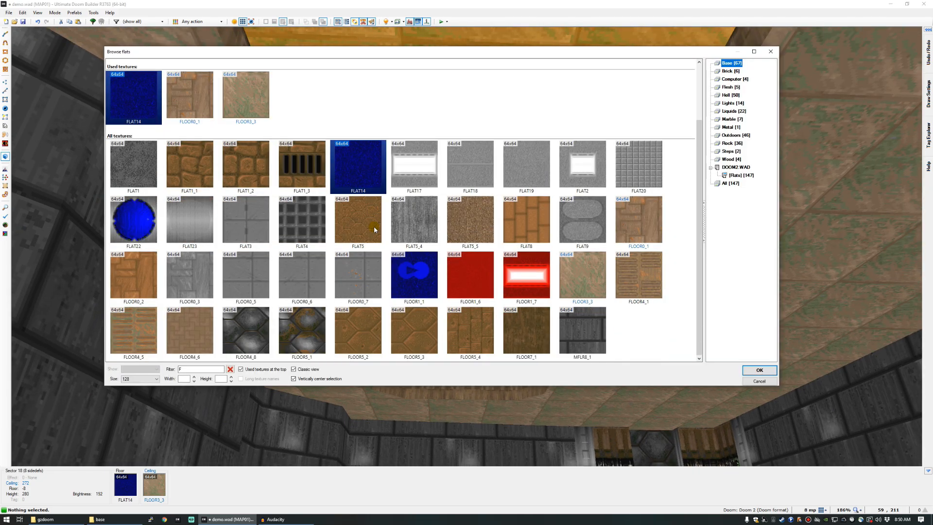
{"action": "left_click", "coordinate": [733, 183]}
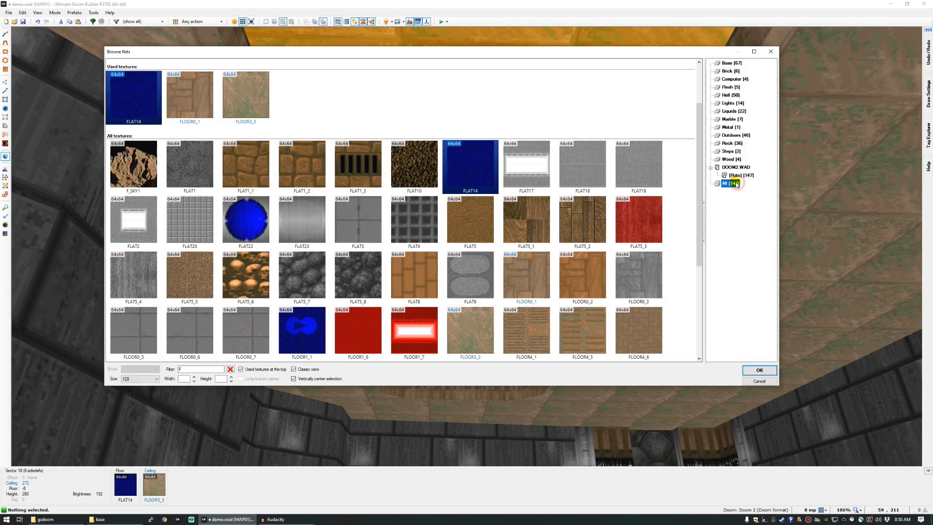
{"action": "left_click", "coordinate": [160, 165]}
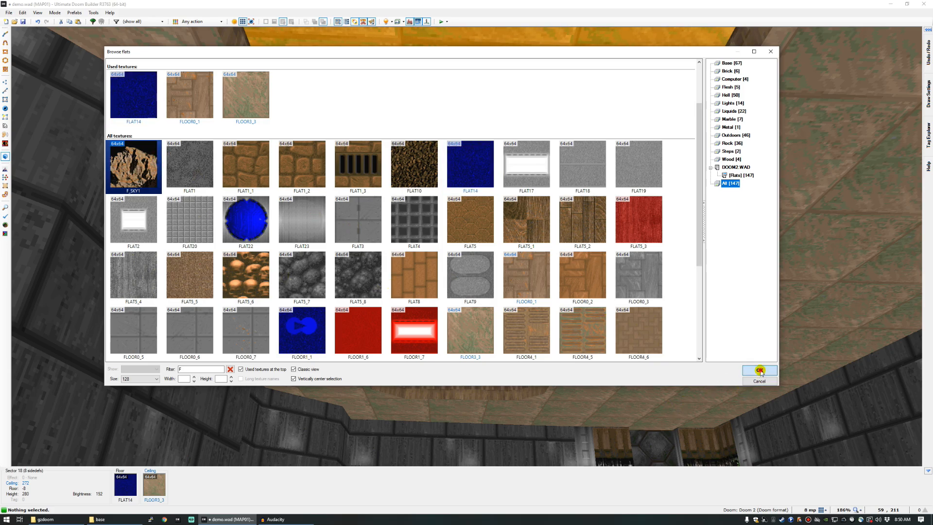
{"action": "left_click", "coordinate": [728, 64]}
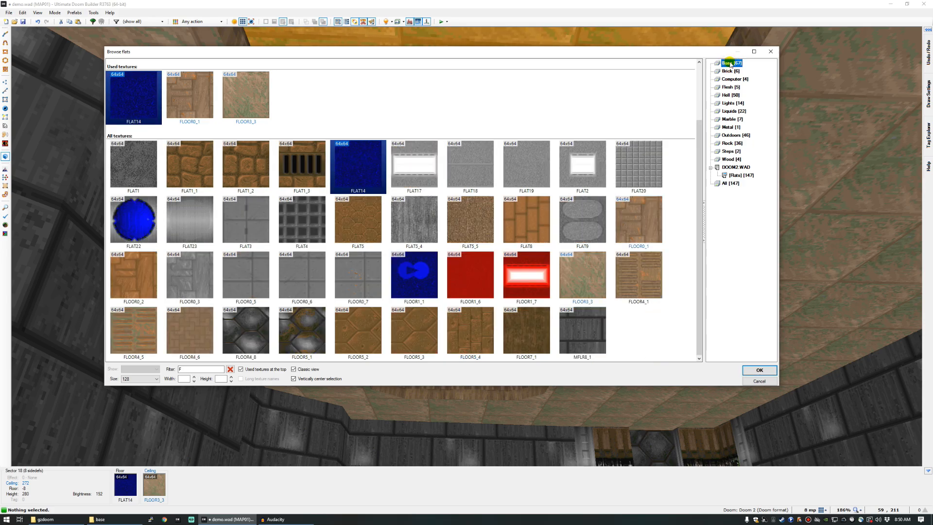
{"action": "left_click", "coordinate": [730, 184]}
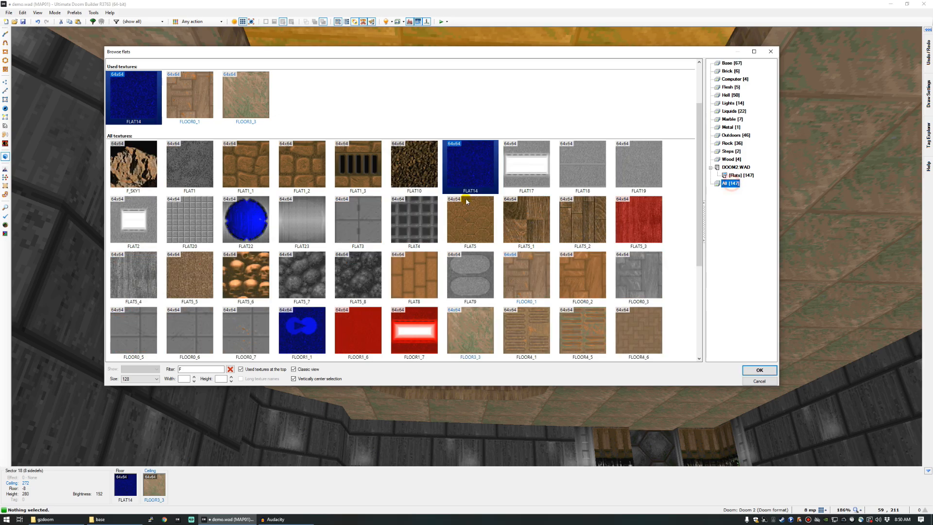
{"action": "left_click", "coordinate": [151, 163]}
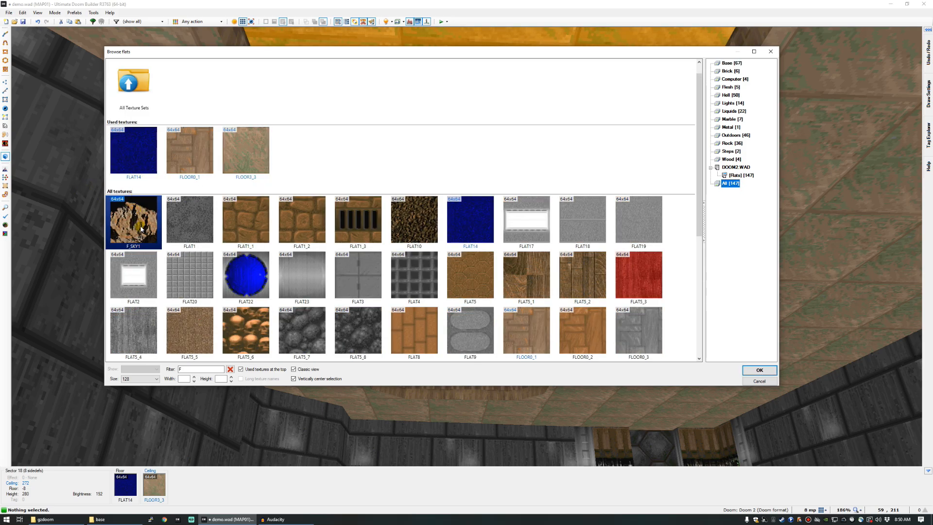
{"action": "double_click", "coordinate": [139, 225]}
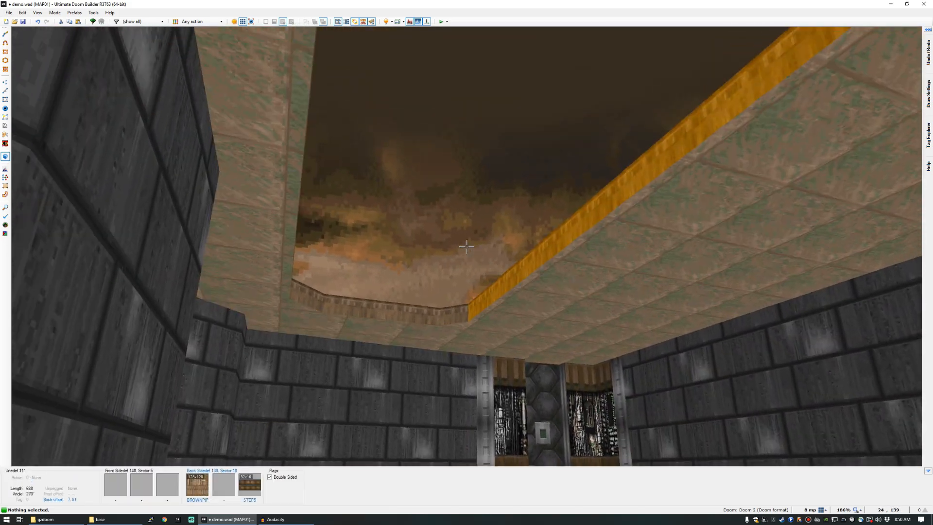
Examine the sky opening, the pool room's walls and the adjoining passage in 3D from several viewpoints.
{"action": "key", "text": "d"}
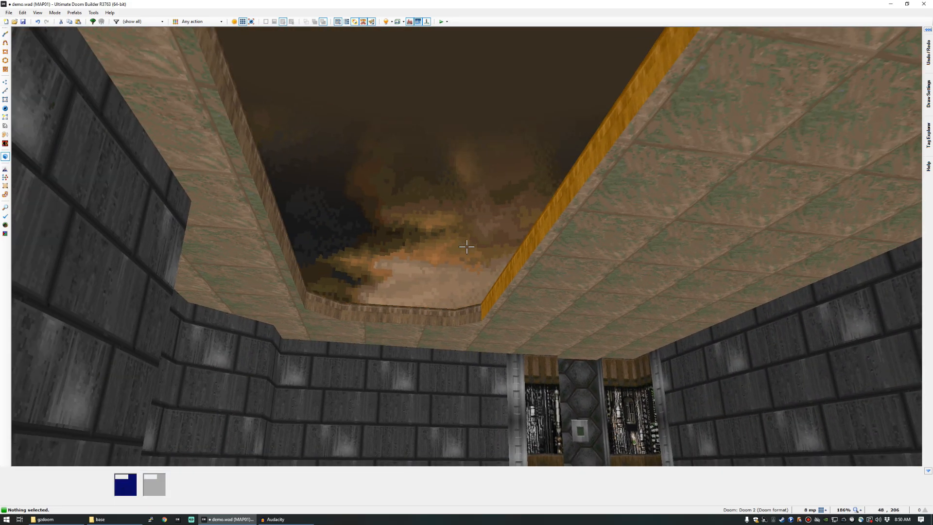
{"action": "key", "text": "a"}
{"action": "key", "text": "w"}
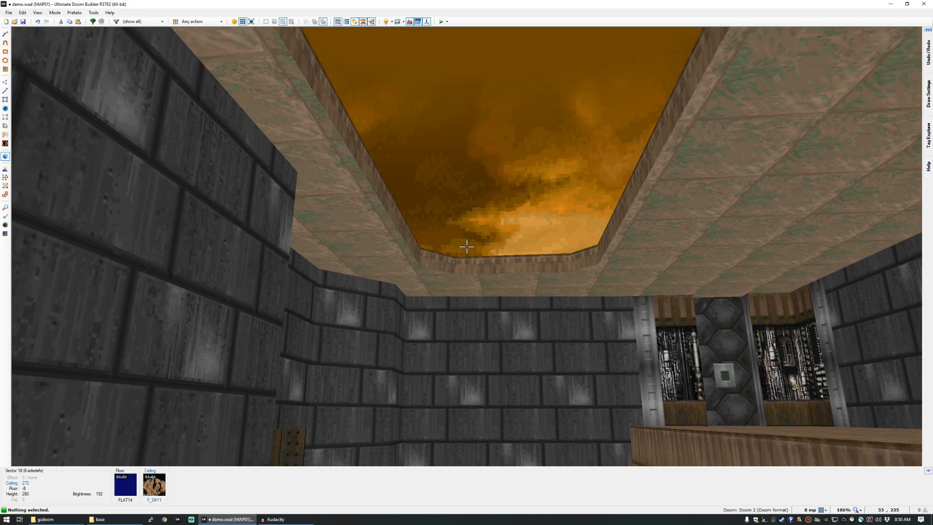
{"action": "key", "text": "s"}
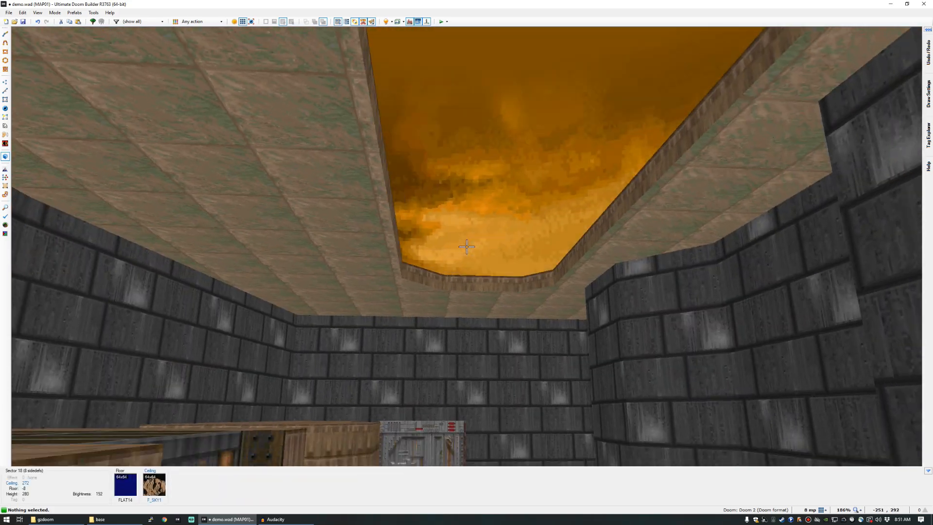
{"action": "key", "text": "s"}
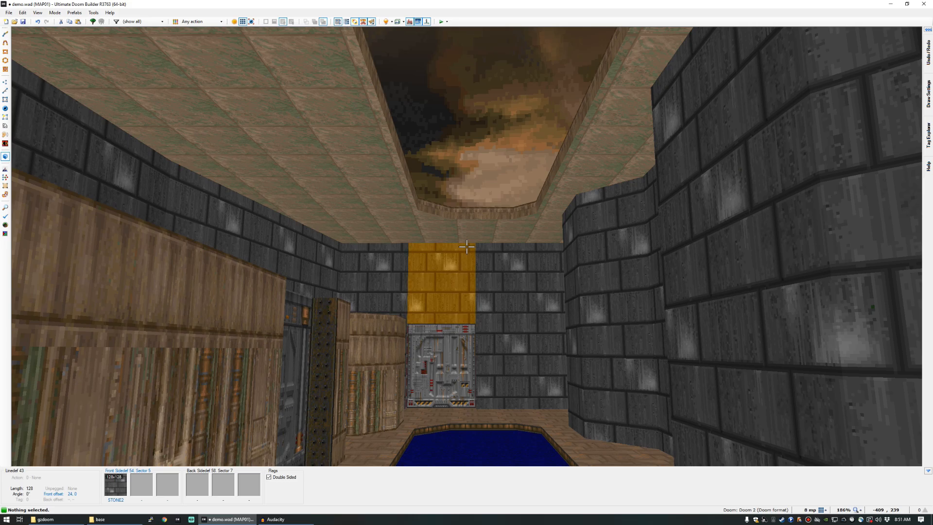
{"action": "key", "text": "w"}
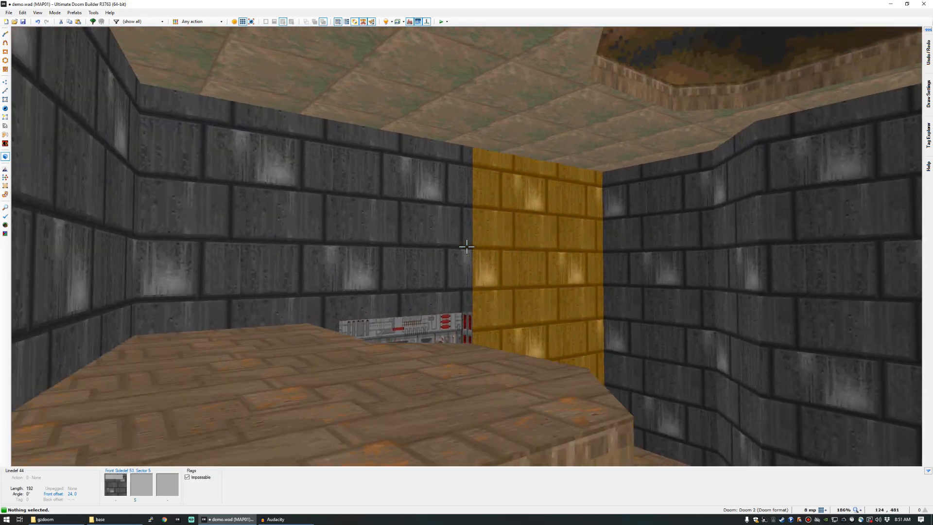
{"action": "key", "text": "w"}
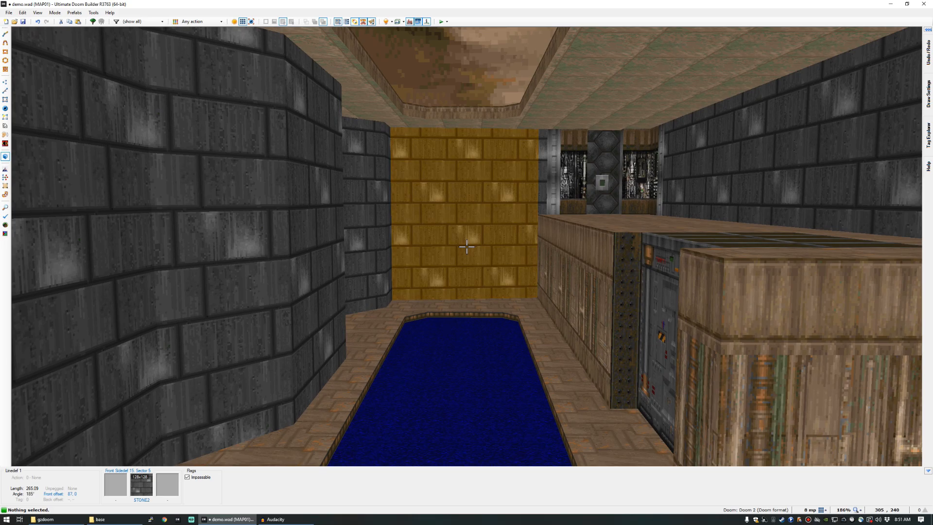
{"action": "key", "text": "w"}
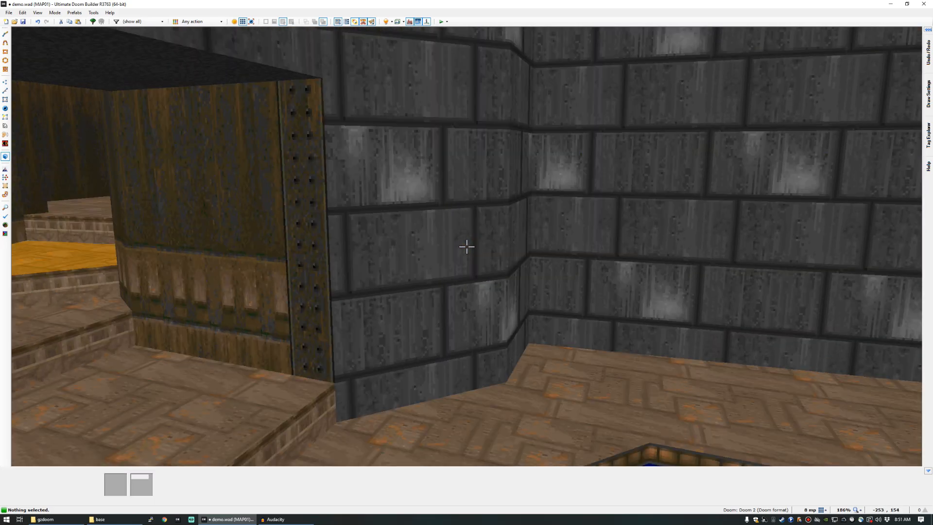
{"action": "key", "text": "w"}
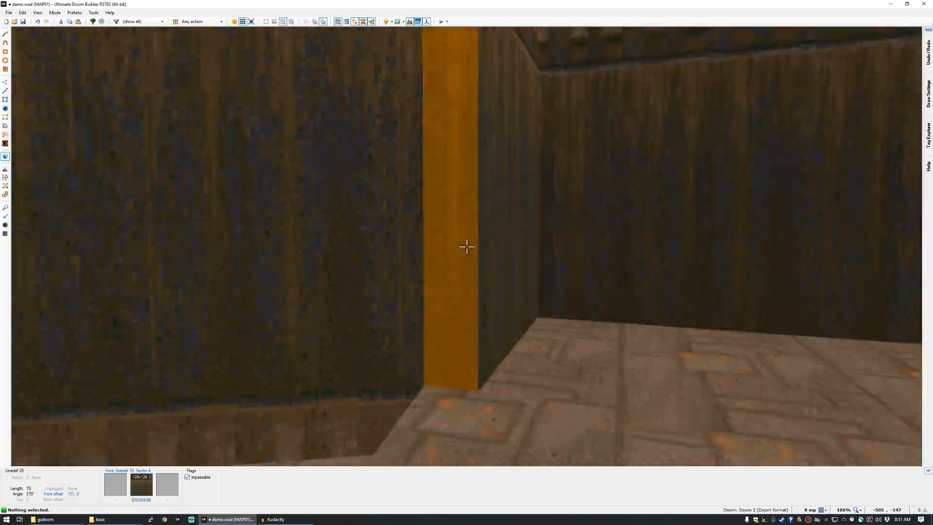
{"action": "key", "text": "w"}
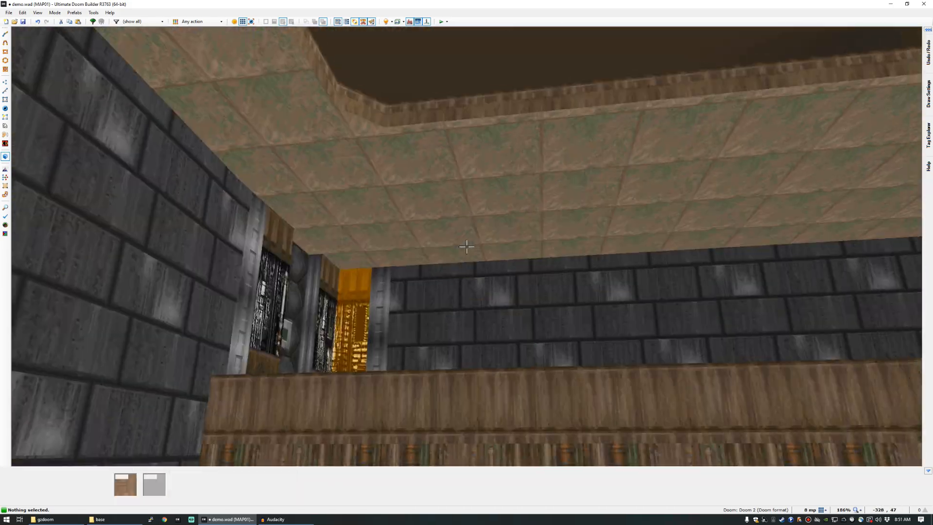
{"action": "key", "text": "w"}
Draw a rectangular alcove 64 units wide and 24 units deep outside the main room's north wall, near its west end.
{"action": "key", "text": "q"}
{"action": "scroll", "coordinate": [463, 236], "scroll_direction": "down", "scroll_amount": 4}
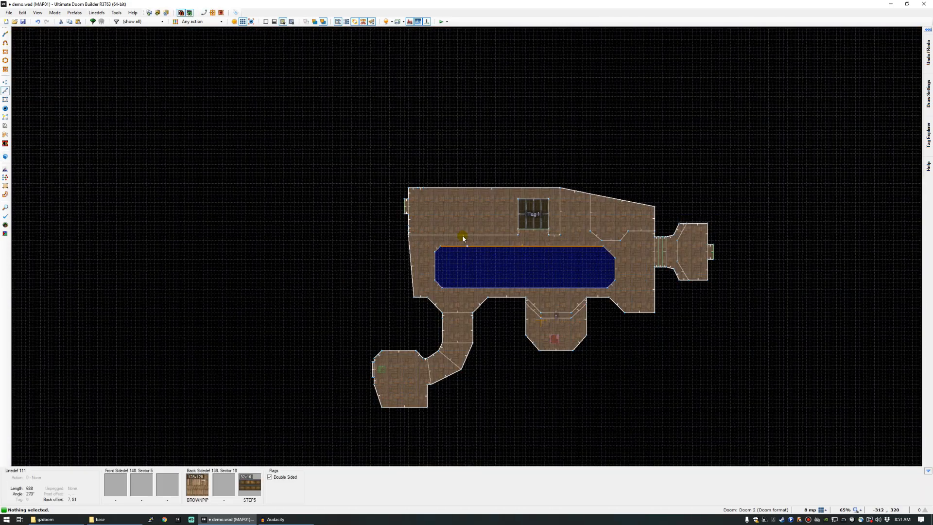
{"action": "scroll", "coordinate": [462, 239], "scroll_direction": "up", "scroll_amount": 7}
{"action": "key", "text": "d"}
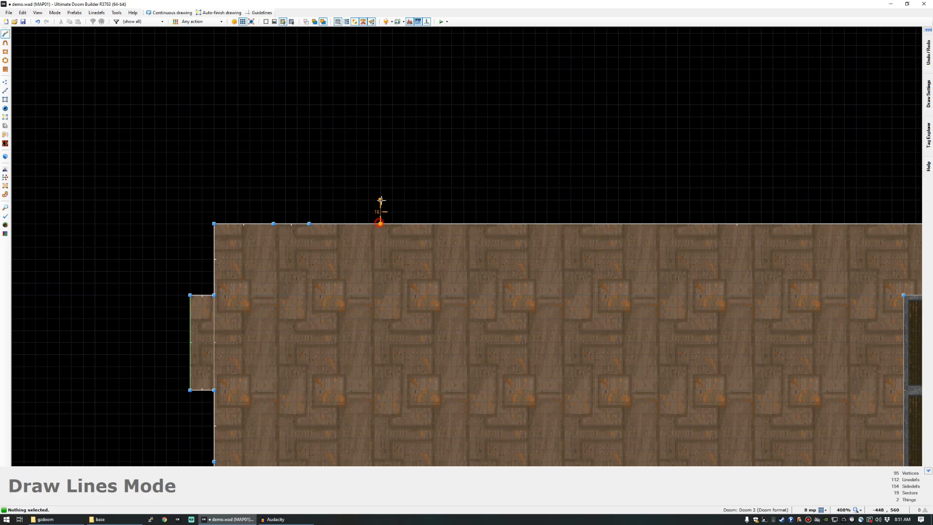
{"action": "left_click", "coordinate": [476, 223]}
{"action": "key", "text": "v"}
{"action": "left_click_drag", "start_coordinate": [379, 194], "coordinate": [489, 208]}
{"action": "left_click_drag", "start_coordinate": [476, 201], "coordinate": [476, 194]}
Copy the alcove sector and paste it farther east along the same wall, leaving a gap of one alcove width.
{"action": "key", "text": "s"}
{"action": "left_click", "coordinate": [427, 205]}
{"action": "key", "text": "ctrl+c"}
{"action": "key", "text": "ctrl+v"}
{"action": "left_click_drag", "start_coordinate": [618, 201], "coordinate": [606, 213]}
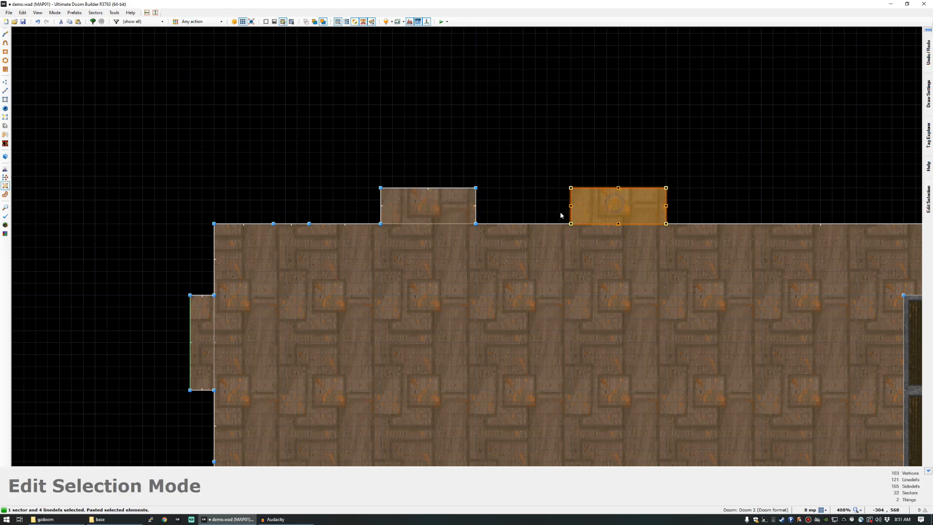
{"action": "left_click", "coordinate": [559, 211]}
Apply the SUPPORT3 texture to the four side walls of both alcoves and reset their texture offsets.
{"action": "key", "text": "q"}
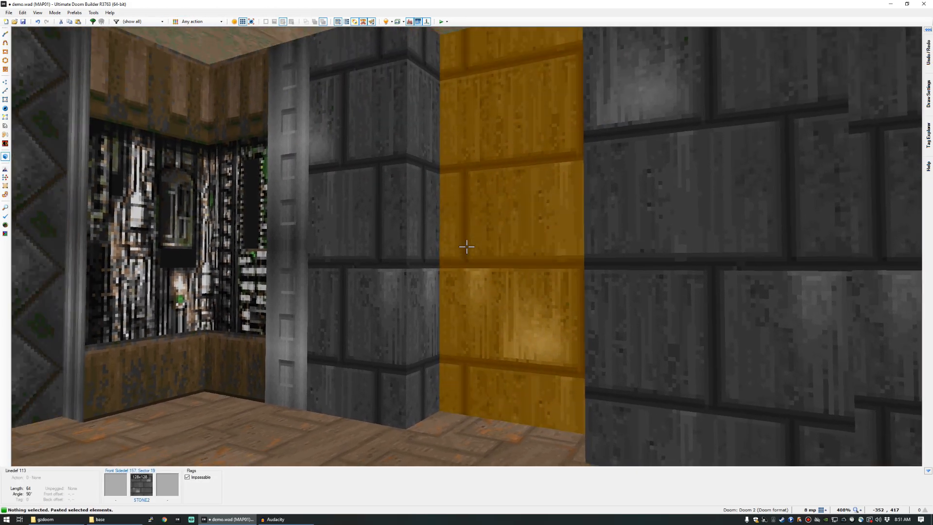
{"action": "left_click", "coordinate": [466, 246]}
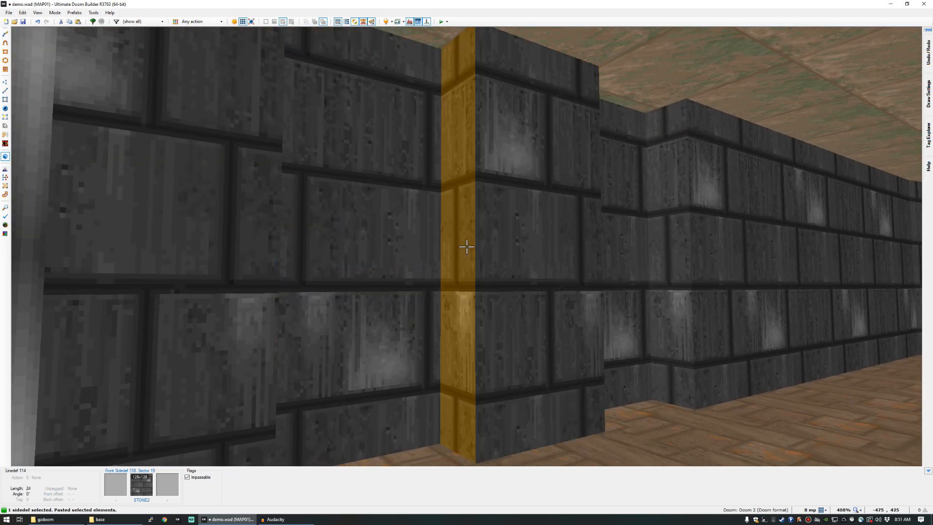
{"action": "left_click", "coordinate": [466, 247]}
{"action": "left_click", "coordinate": [466, 247]}
{"action": "left_click", "coordinate": [466, 247]}
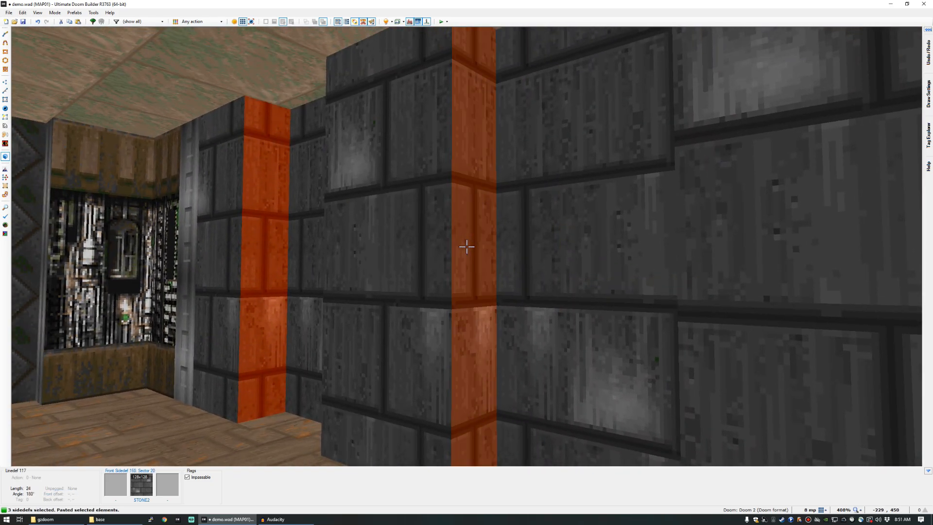
{"action": "right_click", "coordinate": [466, 247]}
{"action": "type", "text": "SUPP"}
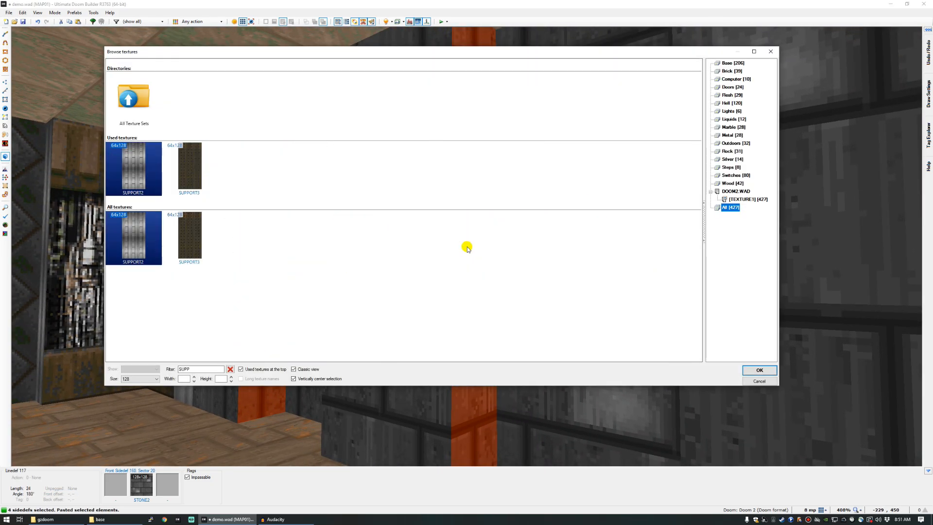
{"action": "double_click", "coordinate": [199, 181]}
{"action": "key", "text": "r"}
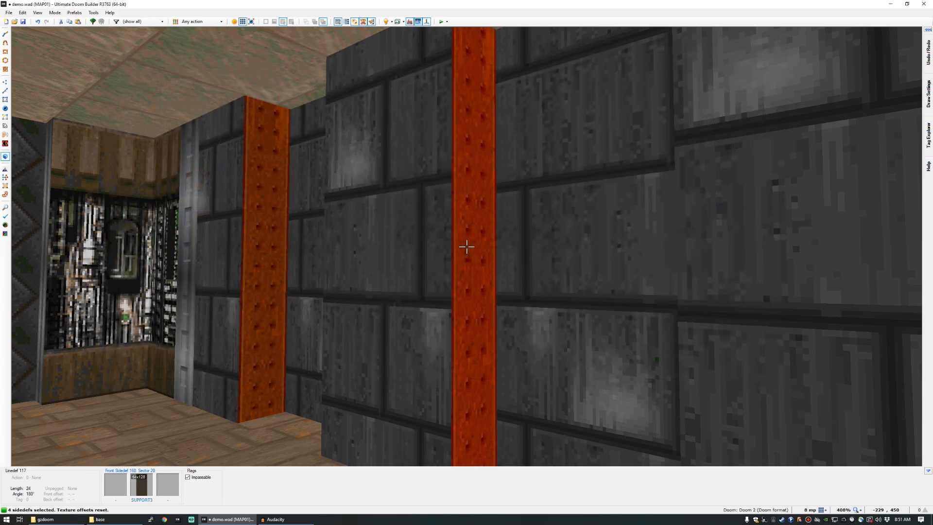
{"action": "key", "text": "c"}
Apply the COMPWERD texture to the back walls of both alcoves.
{"action": "left_click", "coordinate": [466, 246]}
{"action": "left_click", "coordinate": [466, 247]}
{"action": "right_click", "coordinate": [466, 247]}
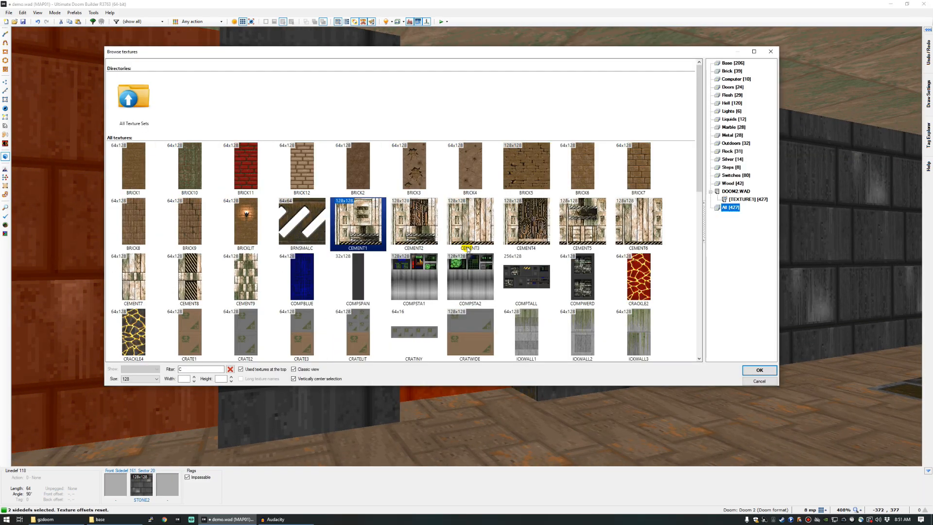
{"action": "type", "text": "COMP"}
{"action": "double_click", "coordinate": [416, 176]}
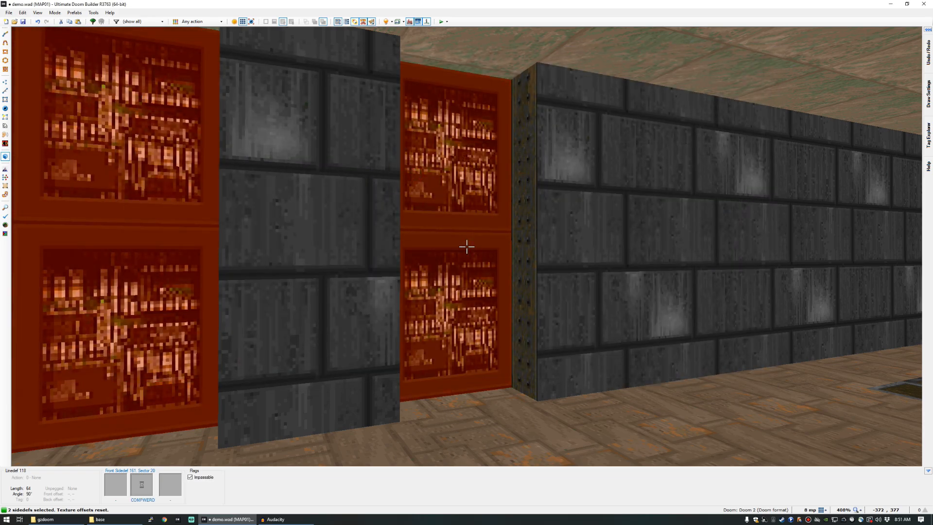
{"action": "key", "text": "c"}
Select the longer slanted wall line at the main room's northeast side and align the grid to it.
{"action": "key", "text": "s"}
{"action": "key", "text": "e"}
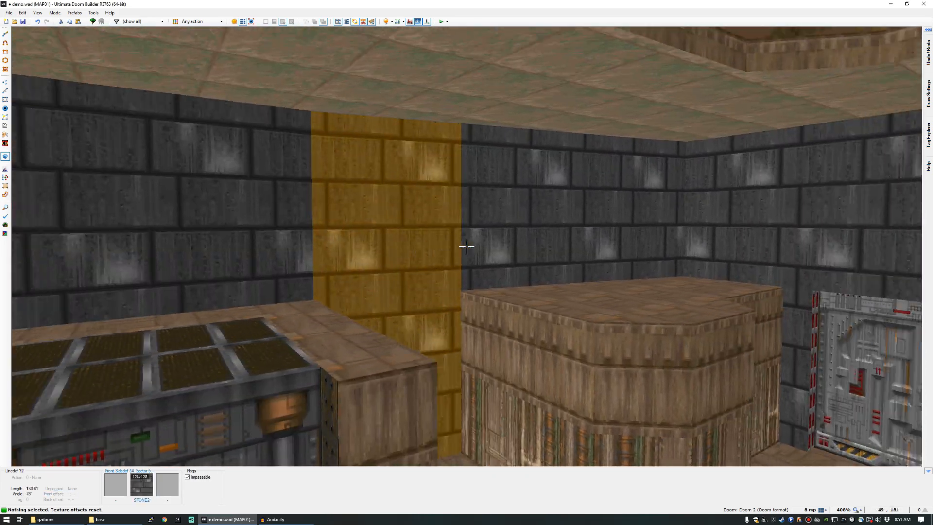
{"action": "key", "text": "q"}
{"action": "scroll", "coordinate": [467, 247], "scroll_direction": "down", "scroll_amount": 3}
{"action": "scroll", "coordinate": [589, 138], "scroll_direction": "up", "scroll_amount": 3}
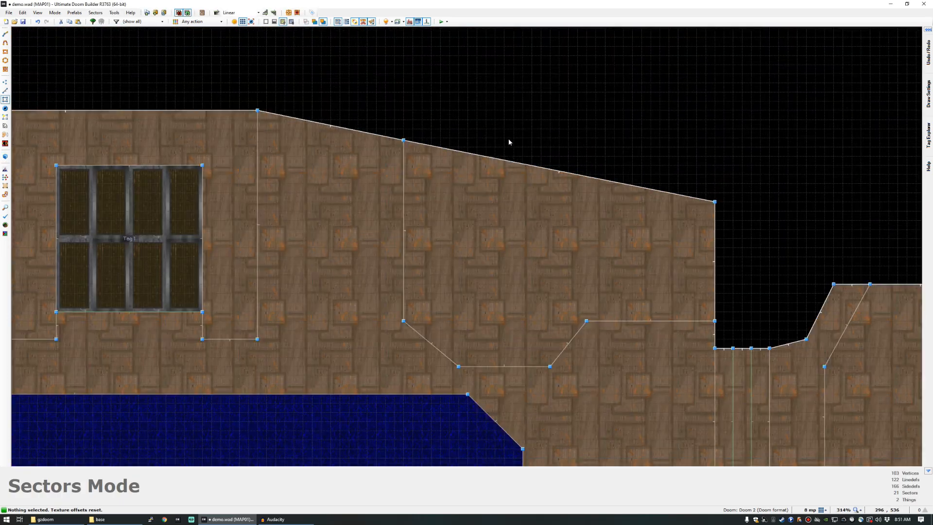
{"action": "scroll", "coordinate": [506, 139], "scroll_direction": "up", "scroll_amount": 1}
{"action": "key", "text": "ctrl+d"}
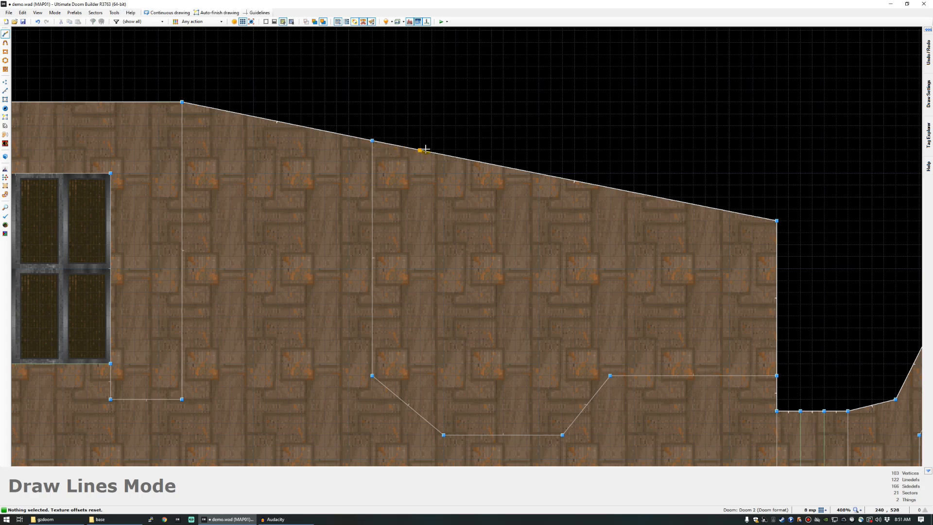
{"action": "key", "text": "l"}
{"action": "left_click", "coordinate": [446, 156]}
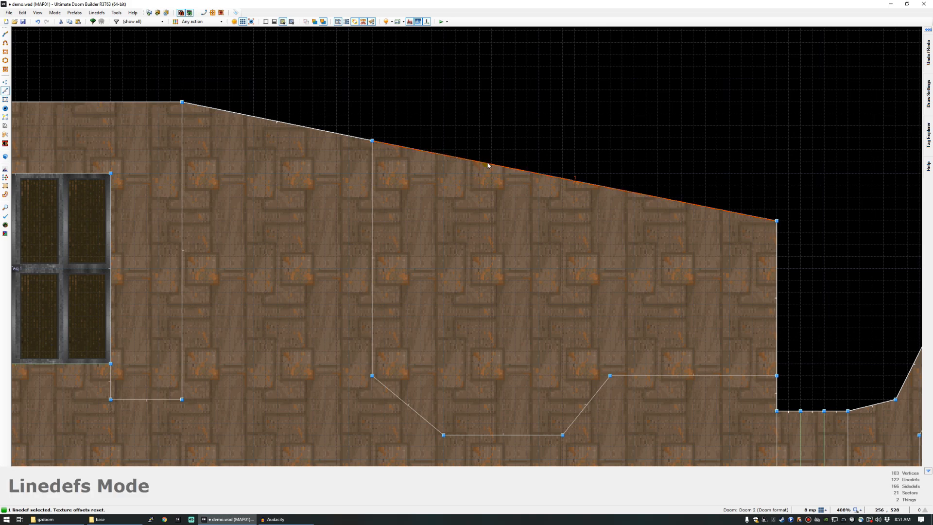
{"action": "left_click", "coordinate": [37, 16]}
{"action": "mouse_move", "coordinate": [22, 13]}
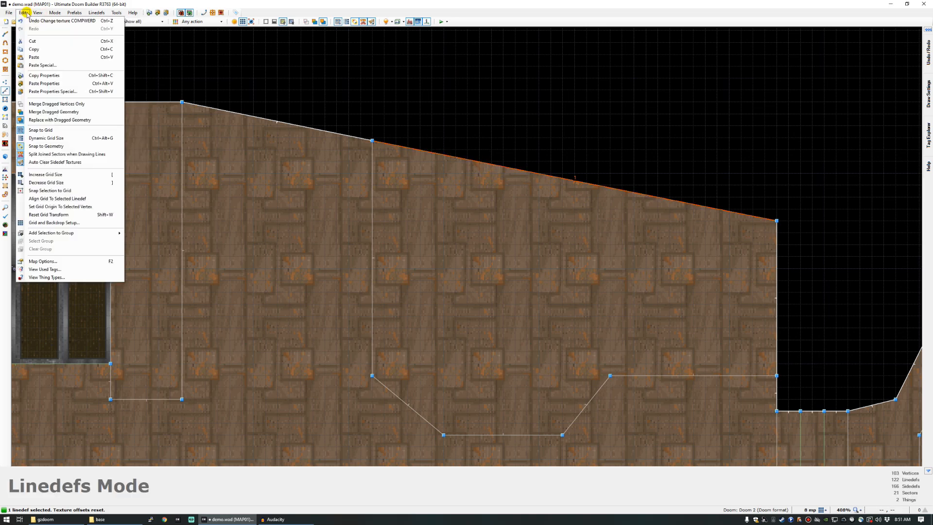
{"action": "left_click", "coordinate": [66, 199]}
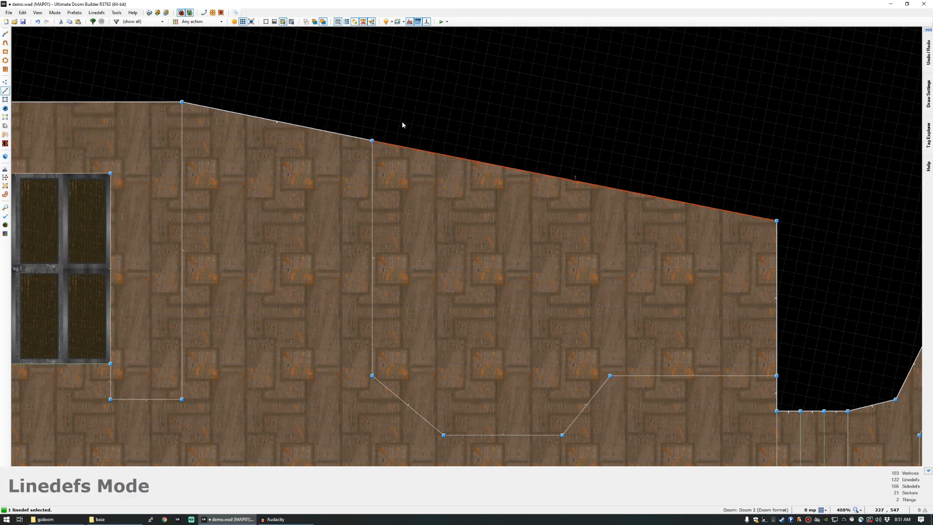
{"action": "key", "text": "space"}
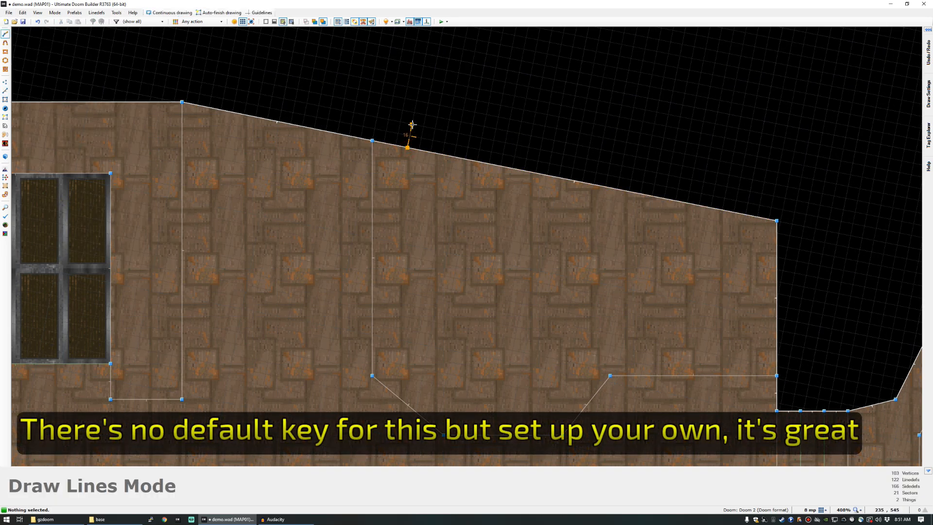
{"action": "left_click", "coordinate": [415, 112]}
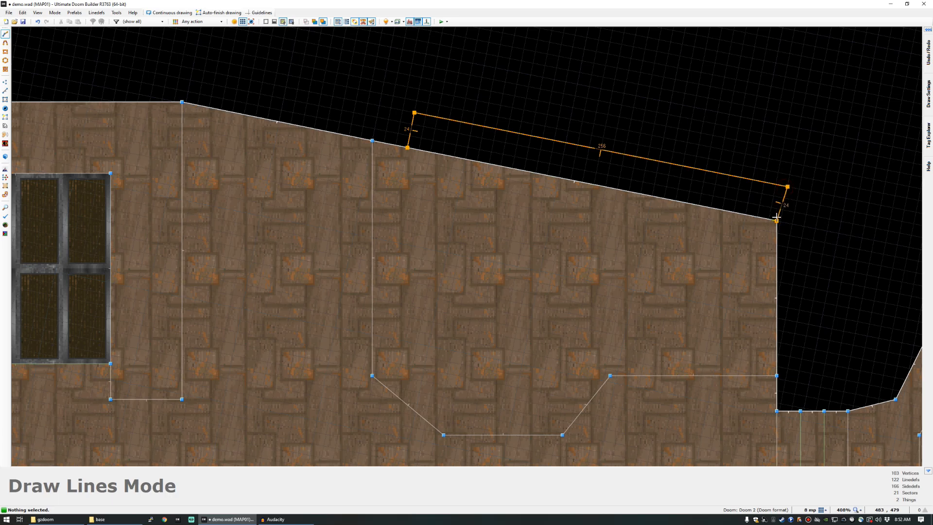
{"action": "key", "text": "Escape"}
Draw an alcove about 256 units wide and 24 units deep outside the slanted northeast wall, just short of its corner.
{"action": "key", "text": "ctrl+d"}
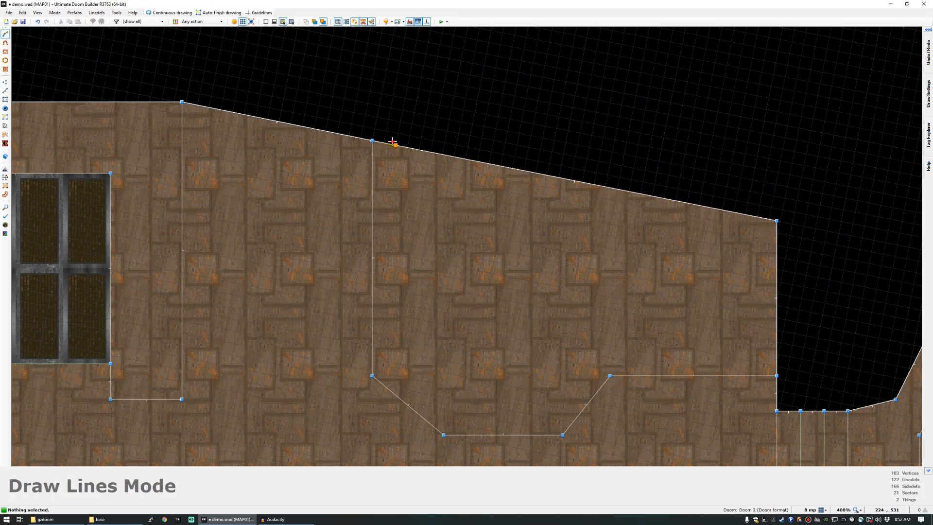
{"action": "left_click", "coordinate": [403, 111]}
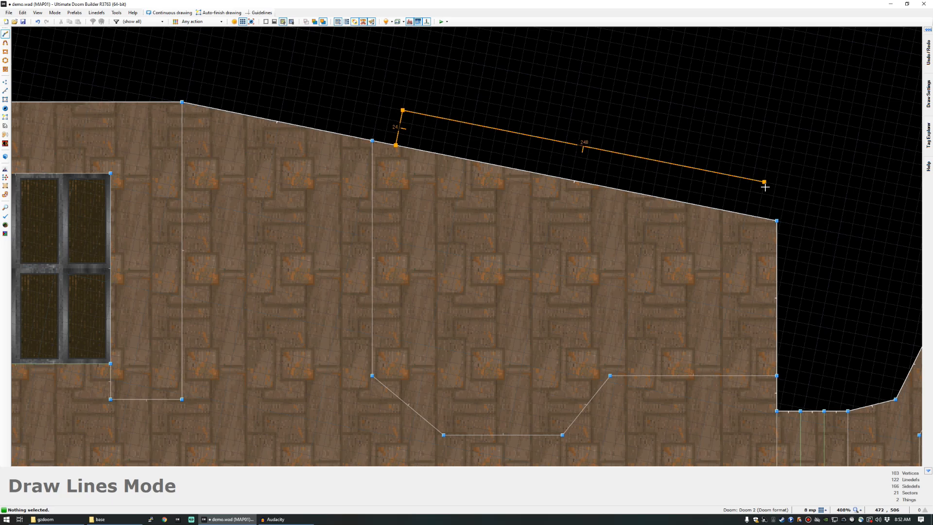
{"action": "left_click", "coordinate": [765, 220]}
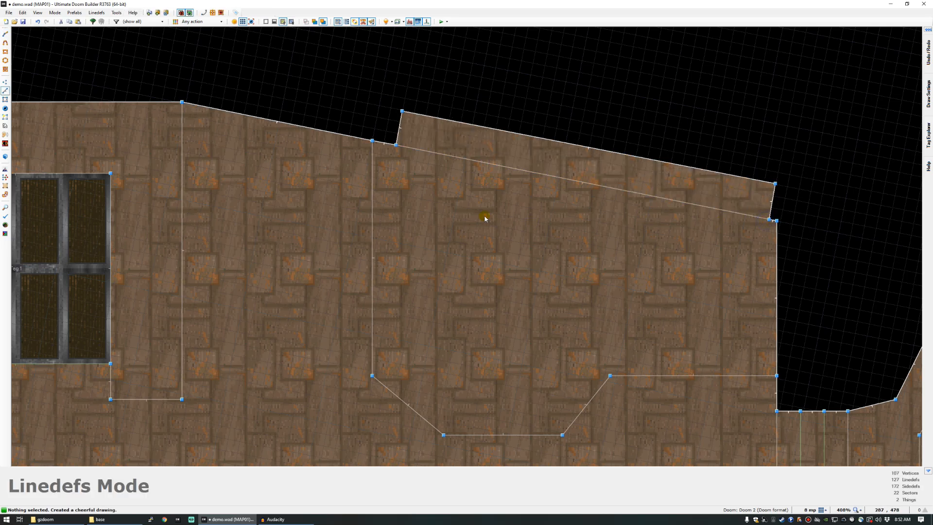
Check the position of the new alcove's outer west vertex and reset the grid transform.
{"action": "scroll", "coordinate": [416, 102], "scroll_direction": "up", "scroll_amount": 5}
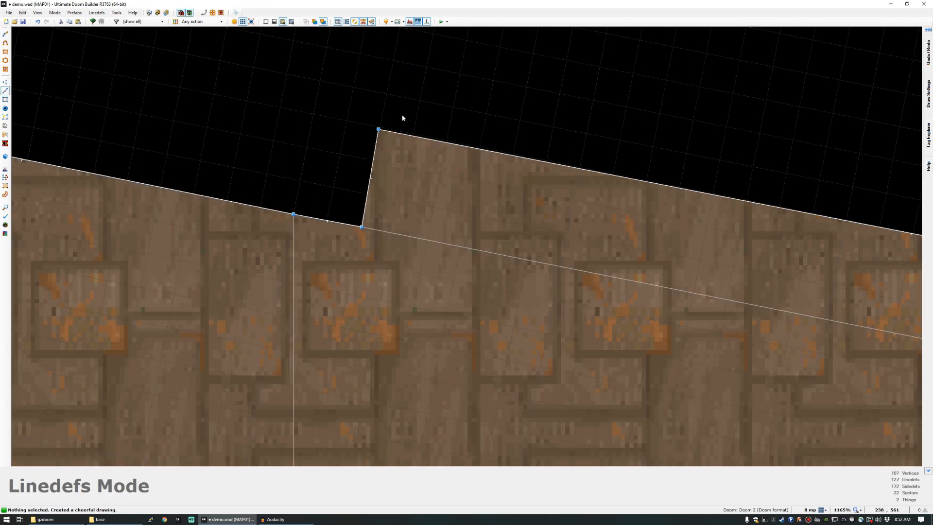
{"action": "scroll", "coordinate": [378, 106], "scroll_direction": "up", "scroll_amount": 5}
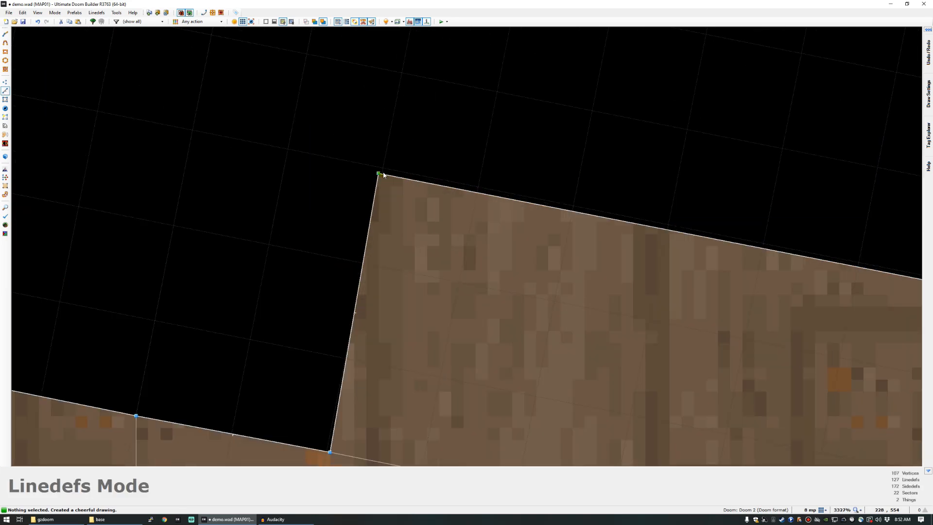
{"action": "key", "text": "t"}
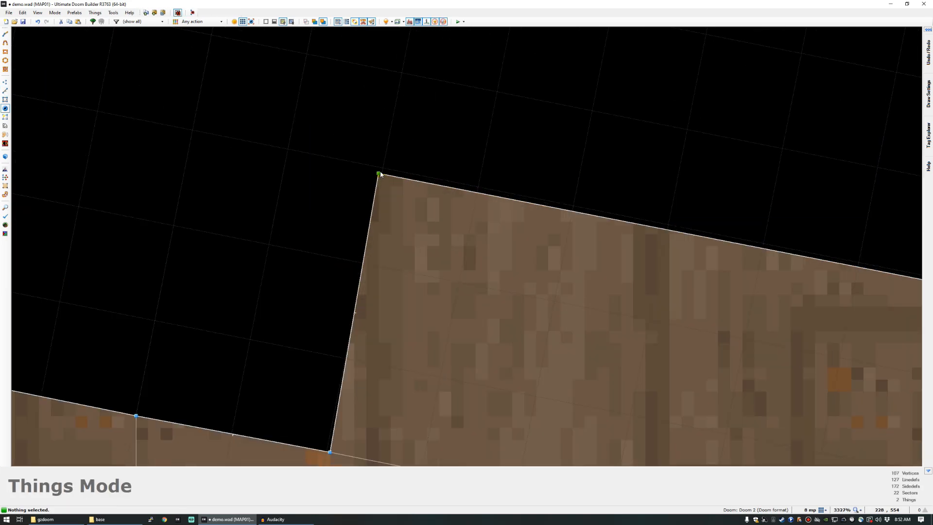
{"action": "key", "text": "v"}
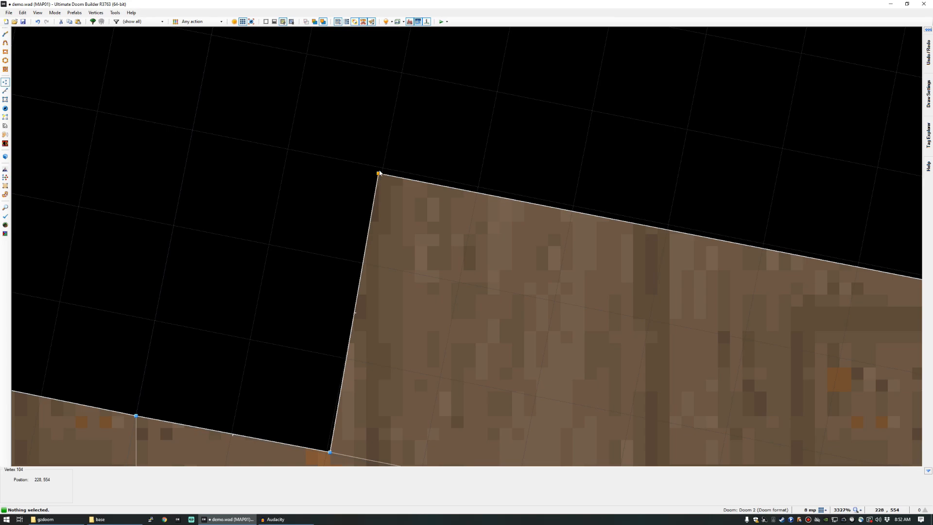
{"action": "scroll", "coordinate": [380, 173], "scroll_direction": "down", "scroll_amount": 10}
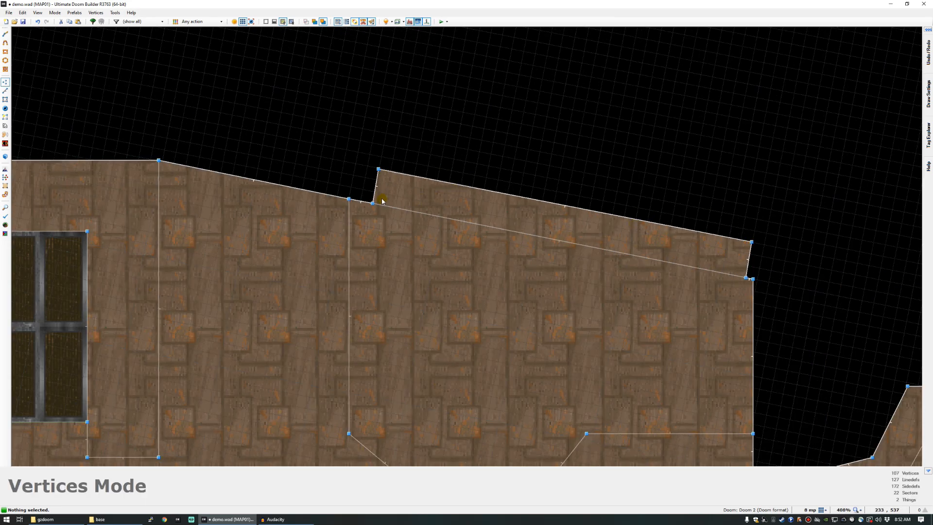
{"action": "left_click", "coordinate": [22, 13]}
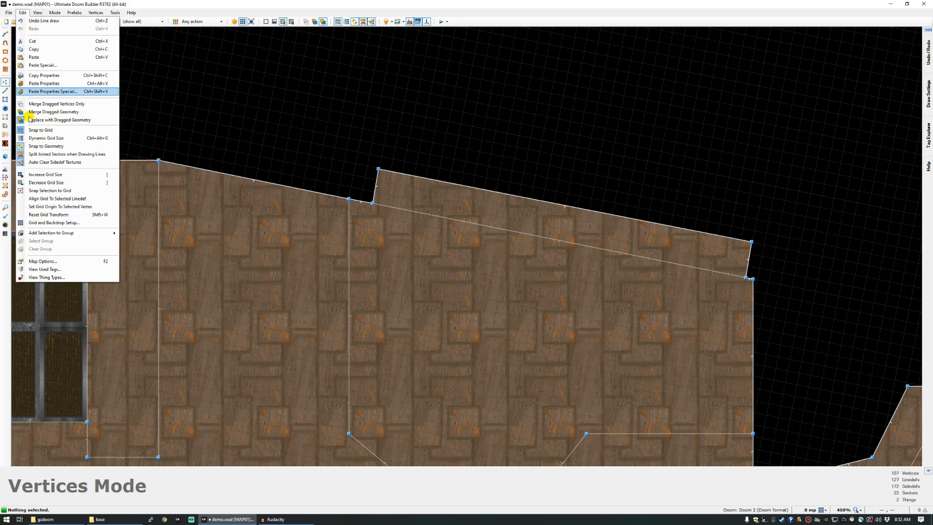
{"action": "left_click", "coordinate": [57, 214]}
Apply the COMPTALL texture to the back wall of the slanted alcove.
{"action": "key", "text": "q"}
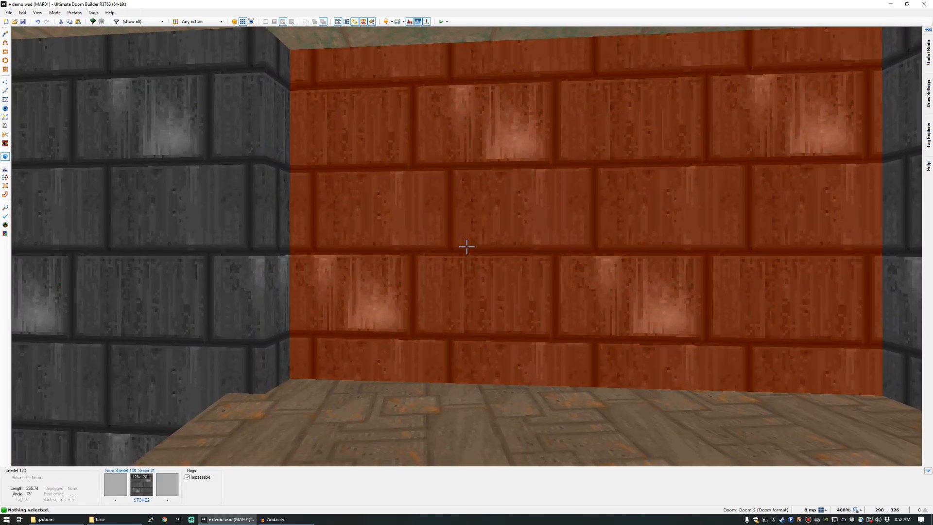
{"action": "right_click", "coordinate": [466, 247]}
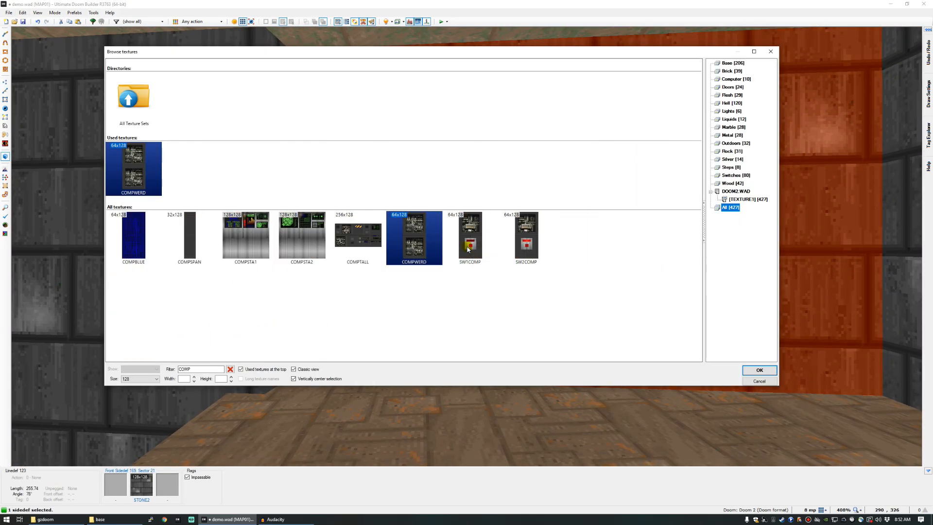
{"action": "double_click", "coordinate": [340, 232]}
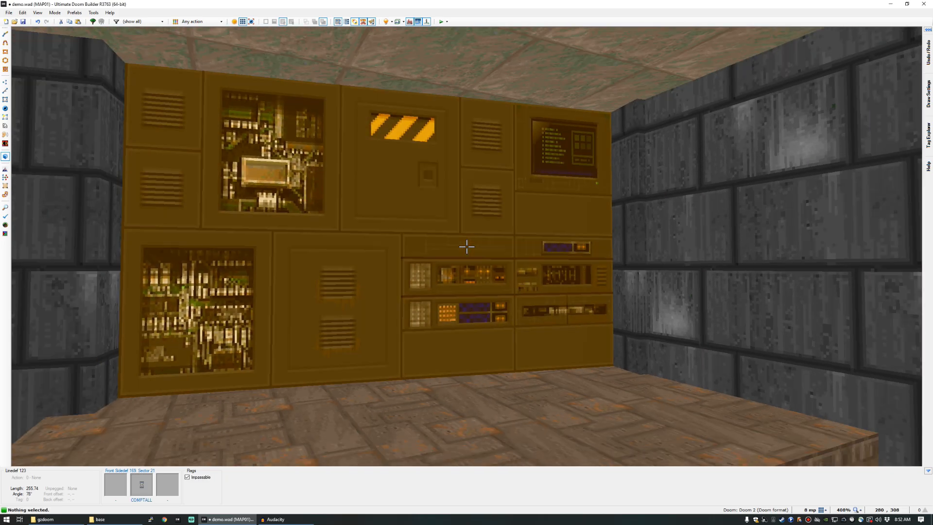
Apply the SUPPORT2 texture to both side walls of the slanted alcove and reset their texture offsets.
{"action": "key", "text": "e"}
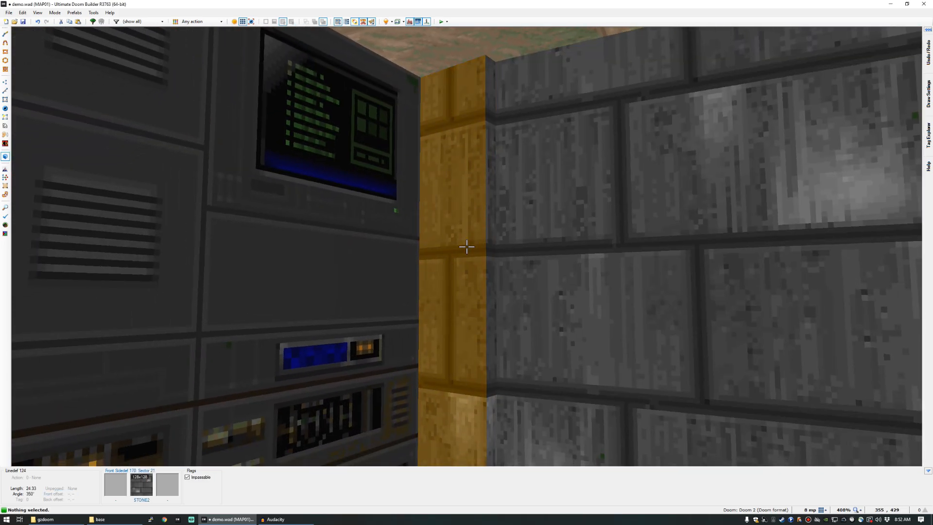
{"action": "left_click", "coordinate": [466, 247]}
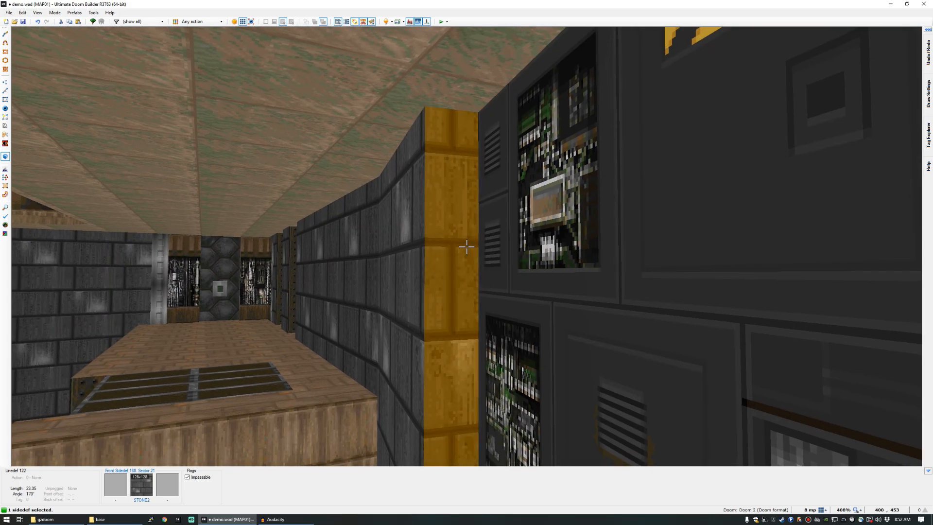
{"action": "right_click", "coordinate": [466, 246]}
{"action": "type", "text": "SUP"}
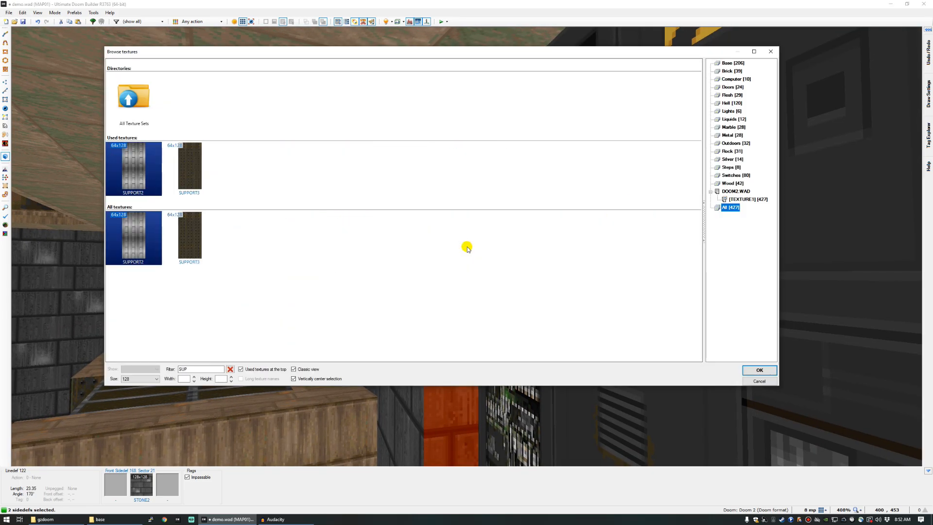
{"action": "double_click", "coordinate": [130, 166]}
{"action": "key", "text": "c"}
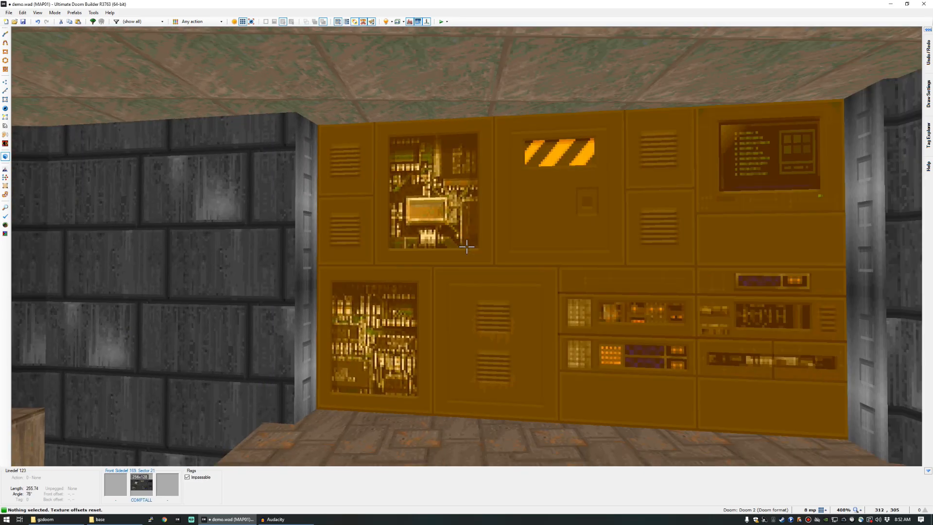
Save the map, test it in the game at the Hurt me plenty skill level, and activate the wall switch.
{"action": "key", "text": "e"}
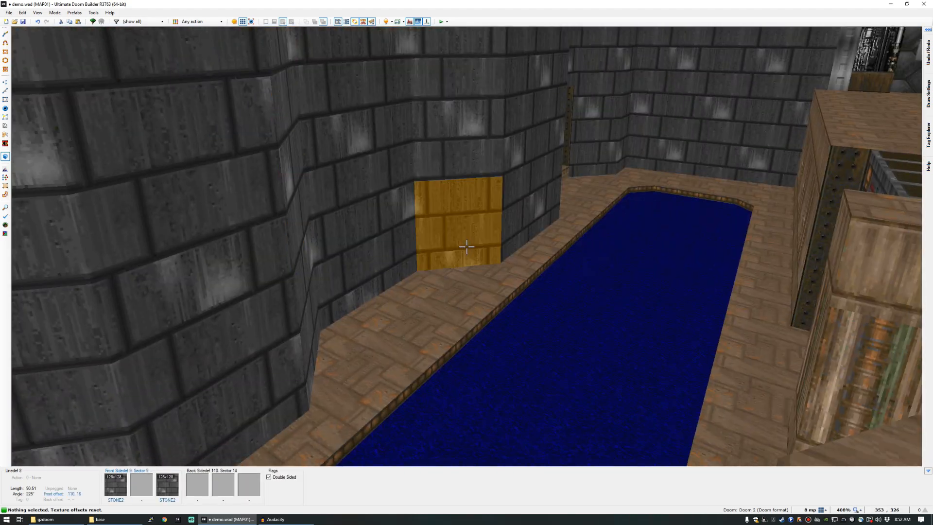
{"action": "key", "text": "e"}
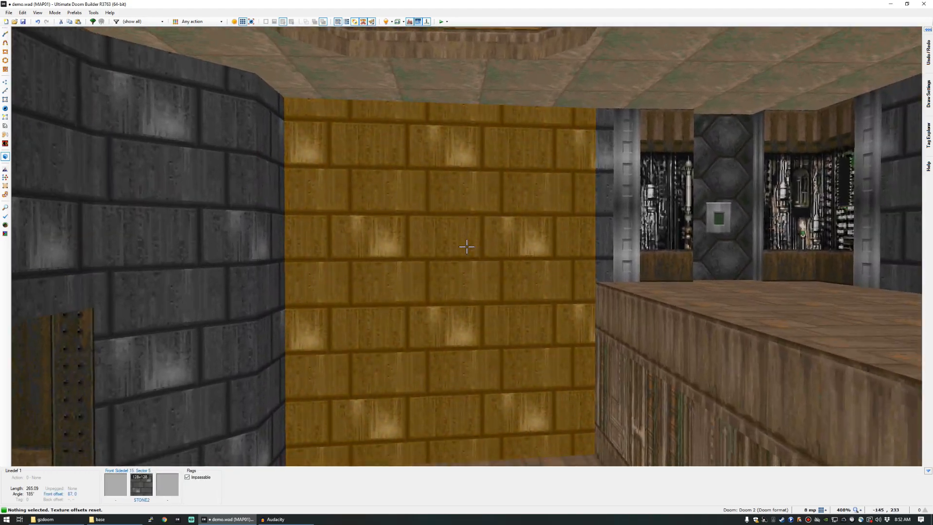
{"action": "key", "text": "e"}
{"action": "key", "text": "q"}
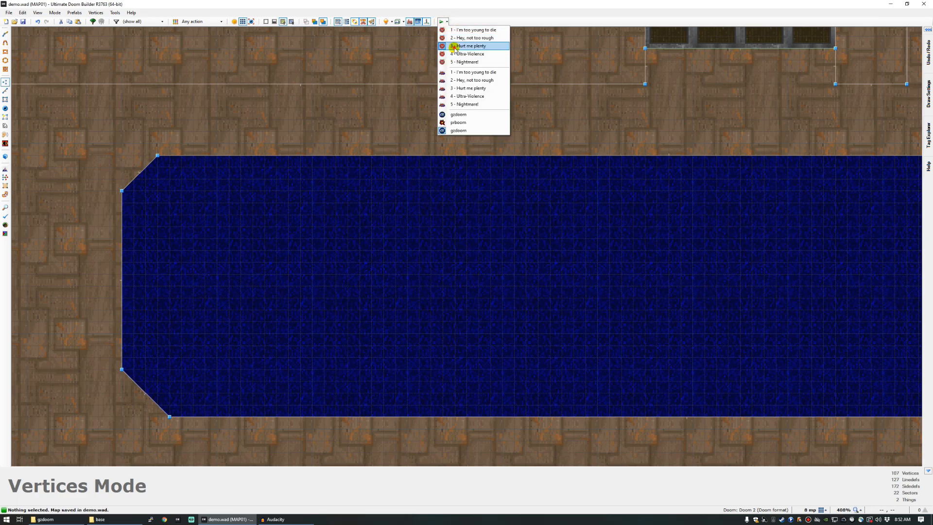
{"action": "left_click", "coordinate": [454, 46]}
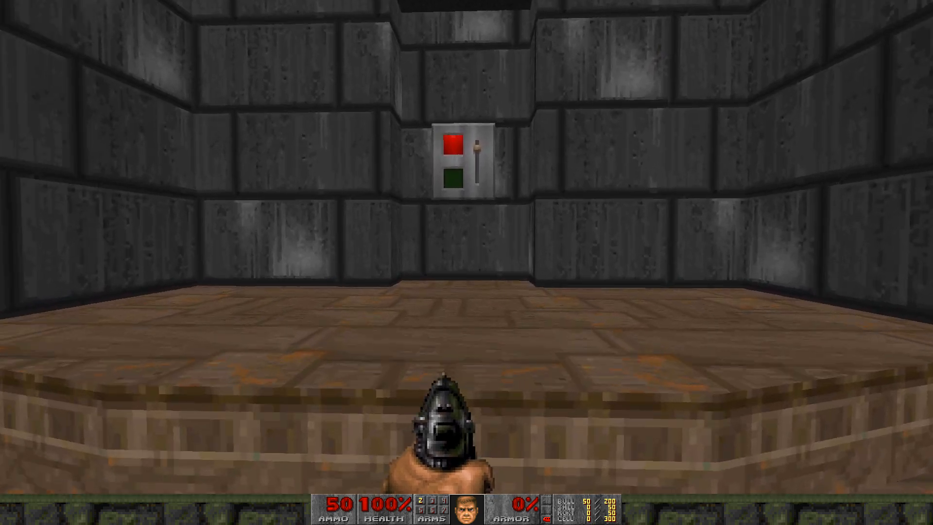
{"action": "key", "text": "space"}
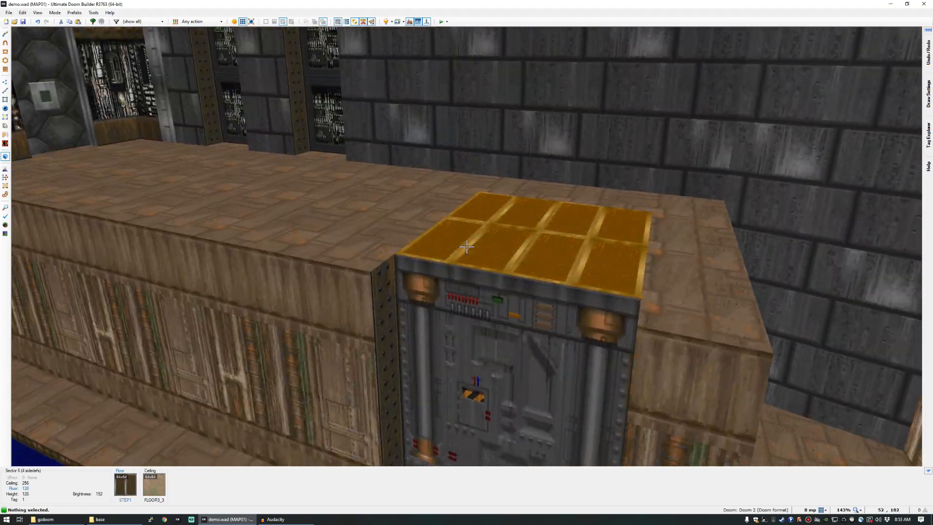
Lower the floor of the STEP1 lift beside the raised walkway to height 0.
{"action": "left_click", "coordinate": [466, 247]}
{"action": "key", "text": "s"}
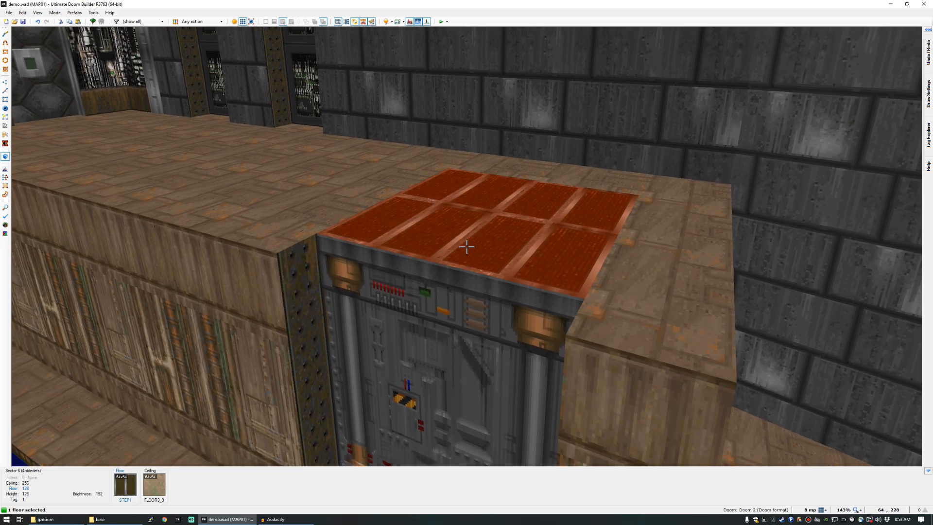
{"action": "scroll", "coordinate": [467, 247], "scroll_direction": "down", "scroll_amount": 2}
{"action": "scroll", "coordinate": [466, 247], "scroll_direction": "down", "scroll_amount": 12}
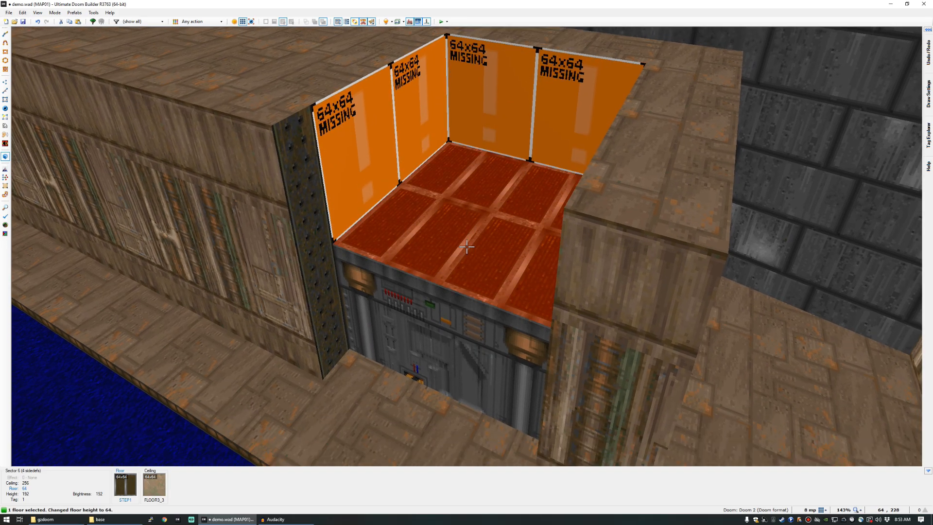
{"action": "scroll", "coordinate": [466, 247], "scroll_direction": "down", "scroll_amount": 2}
{"action": "left_click", "coordinate": [466, 247]}
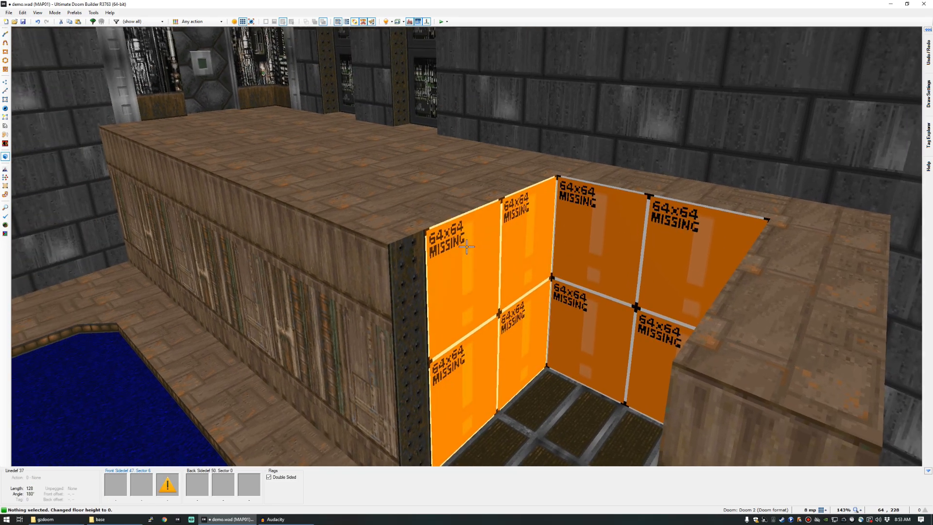
Apply the METAL5 texture to the three missing-texture walls of the lift shaft.
{"action": "key", "text": "a"}
{"action": "key", "text": "d"}
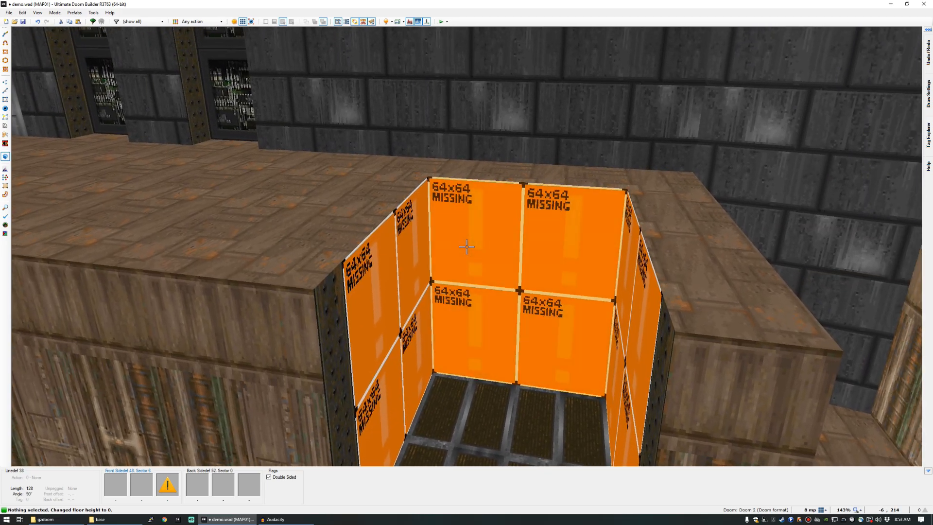
{"action": "left_click", "coordinate": [466, 247], "text": "shift"}
{"action": "right_click", "coordinate": [466, 246]}
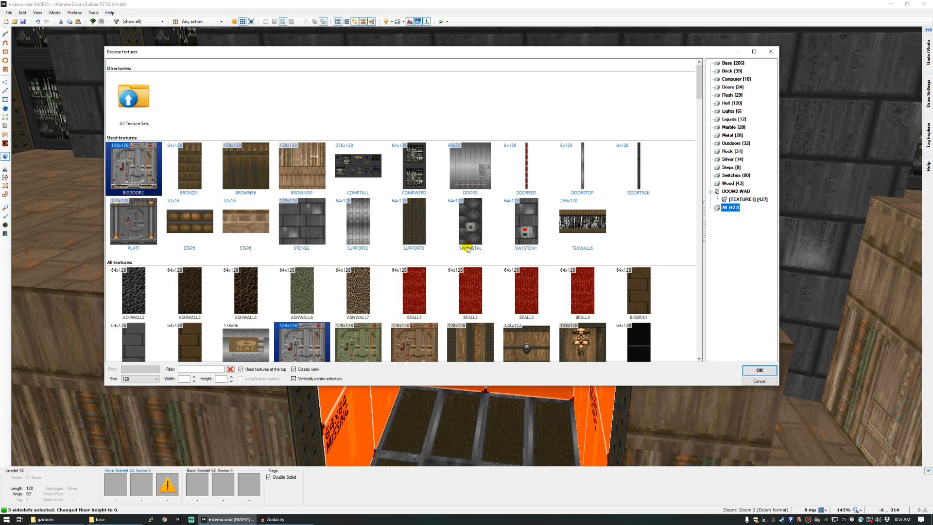
{"action": "scroll", "coordinate": [416, 218], "scroll_direction": "down", "scroll_amount": 3}
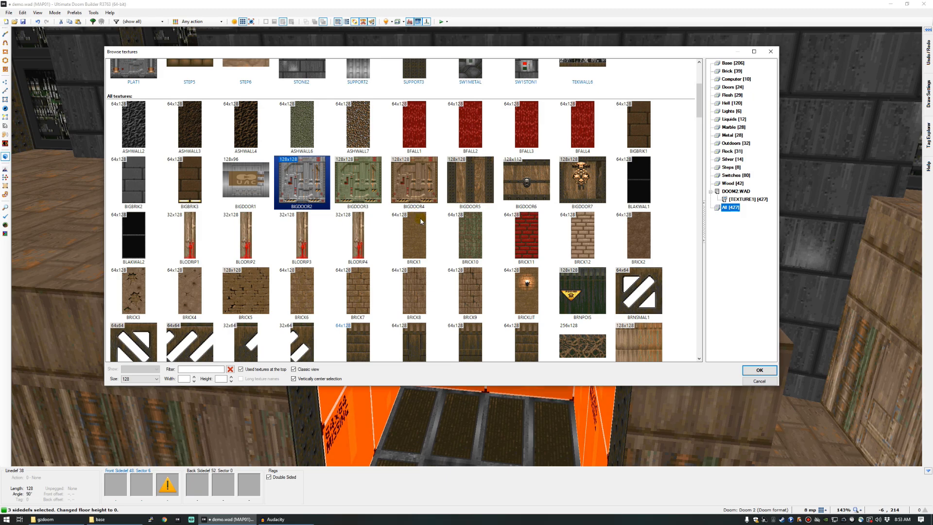
{"action": "scroll", "coordinate": [418, 219], "scroll_direction": "down", "scroll_amount": 5}
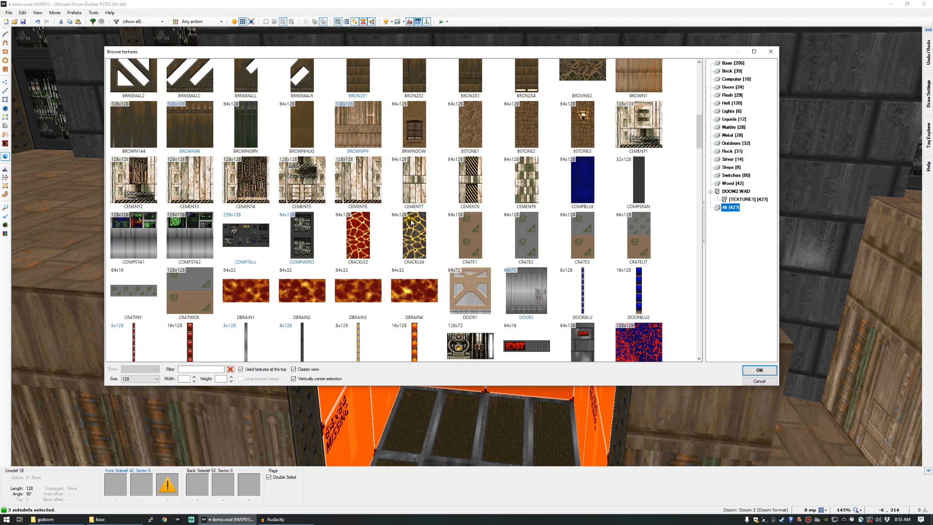
{"action": "scroll", "coordinate": [412, 223], "scroll_direction": "down", "scroll_amount": 6}
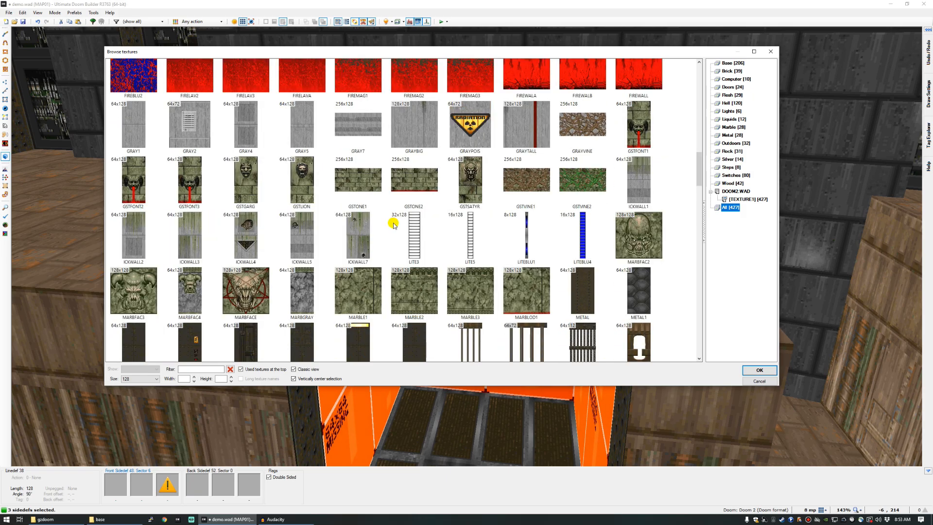
{"action": "scroll", "coordinate": [392, 223], "scroll_direction": "down", "scroll_amount": 4}
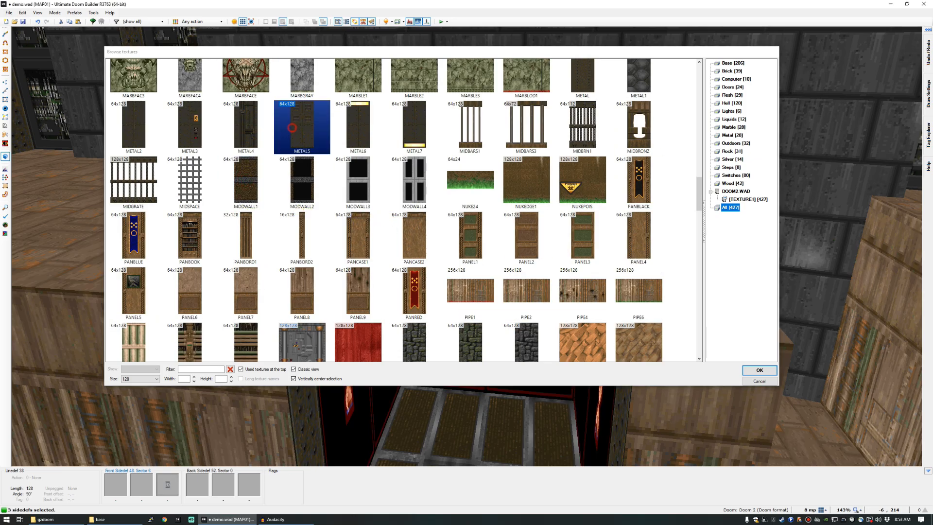
{"action": "double_click", "coordinate": [288, 132]}
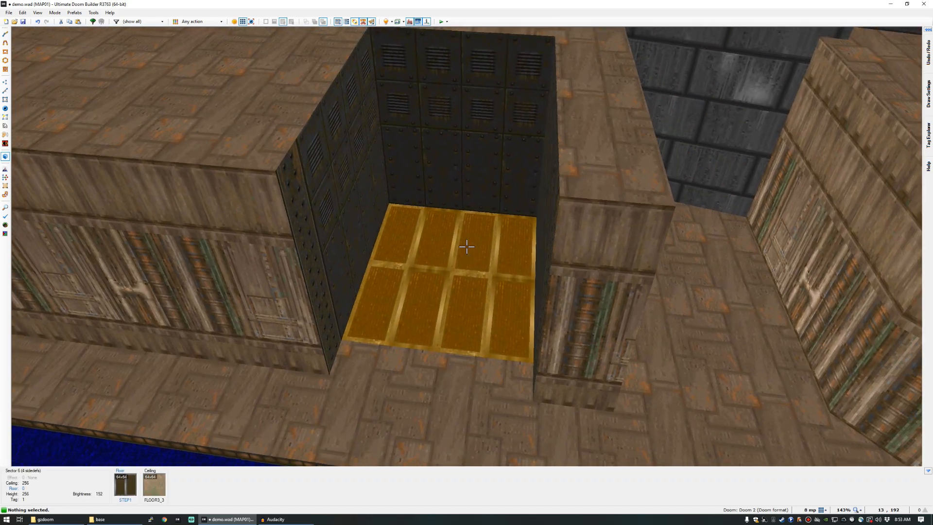
Raise the STEP1 lift floor to height 128 and save the map.
{"action": "left_click", "coordinate": [467, 246]}
{"action": "scroll", "coordinate": [467, 246], "scroll_direction": "up", "scroll_amount": 5}
{"action": "scroll", "coordinate": [466, 246], "scroll_direction": "up", "scroll_amount": 11}
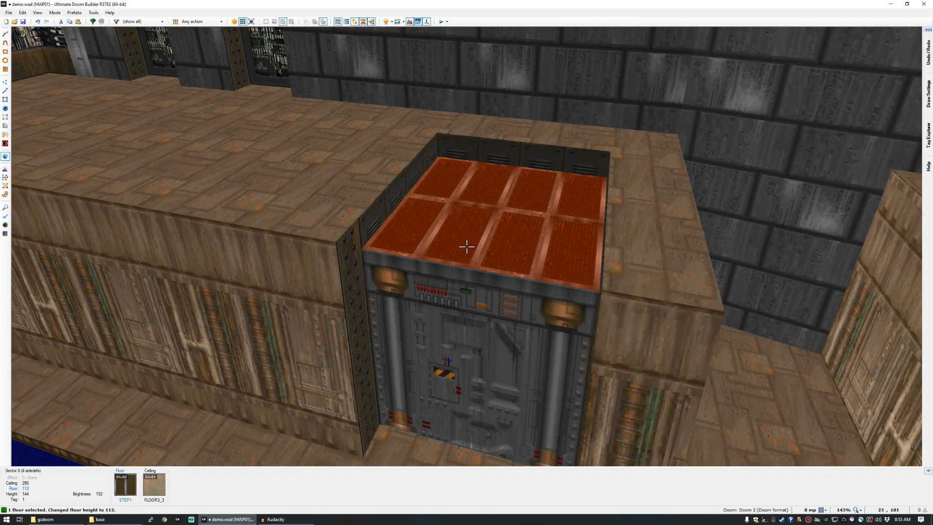
{"action": "key", "text": "ctrl+s"}
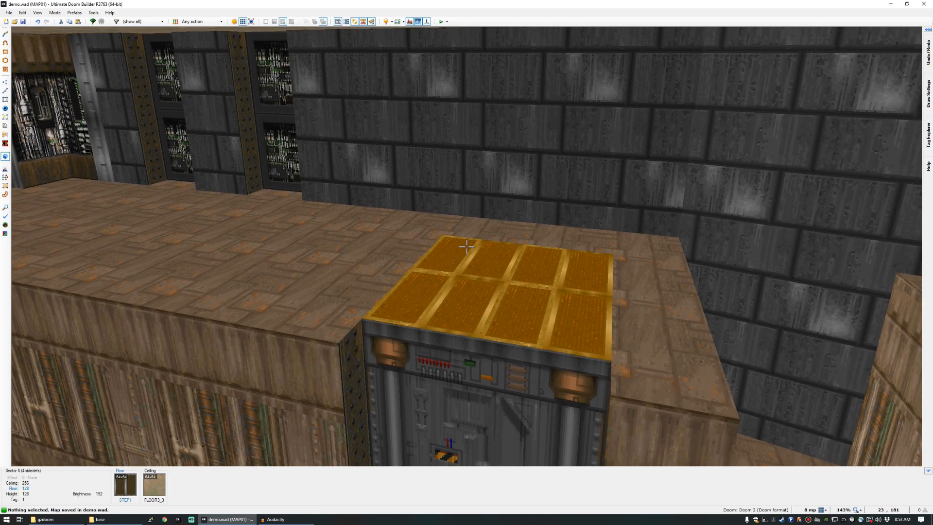
Test the map in the game: run to the lift, activate it and ride it up to the walkway.
{"action": "key", "text": "q"}
{"action": "left_click", "coordinate": [441, 22]}
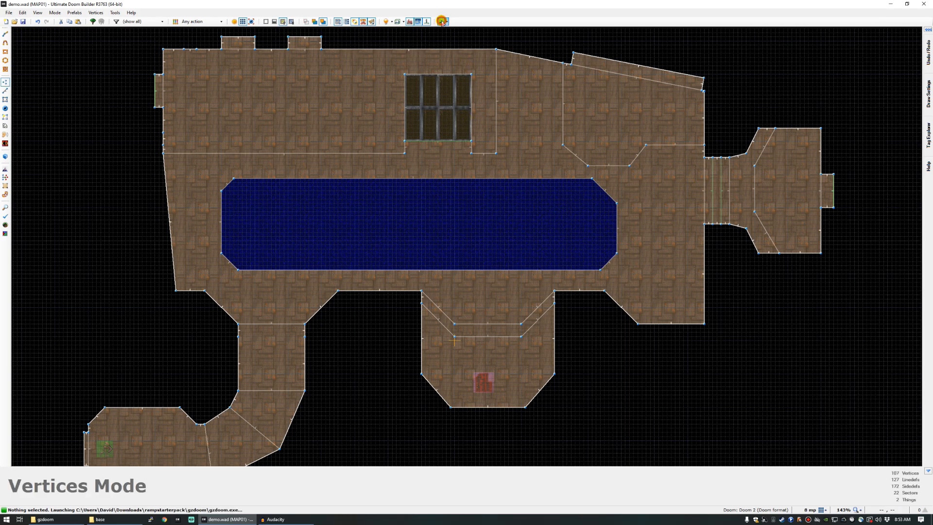
{"action": "key", "text": "w"}
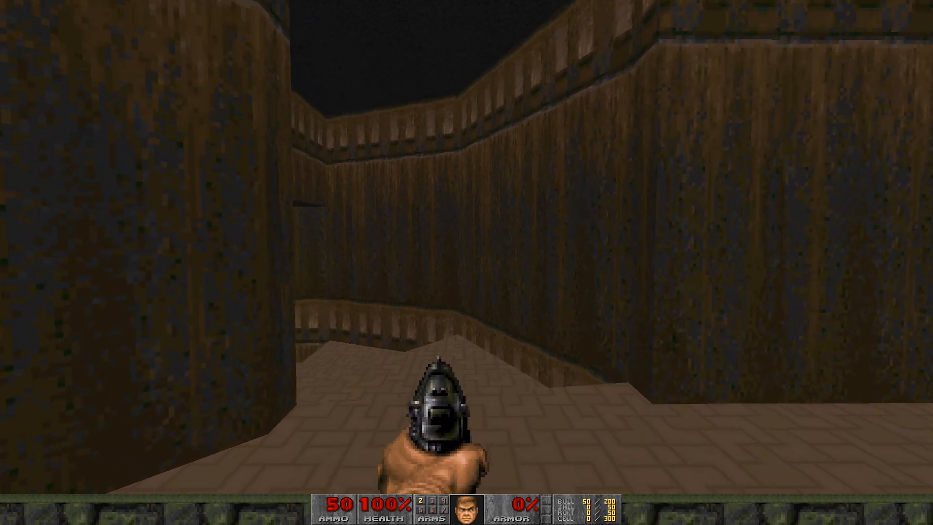
{"action": "key", "text": "w"}
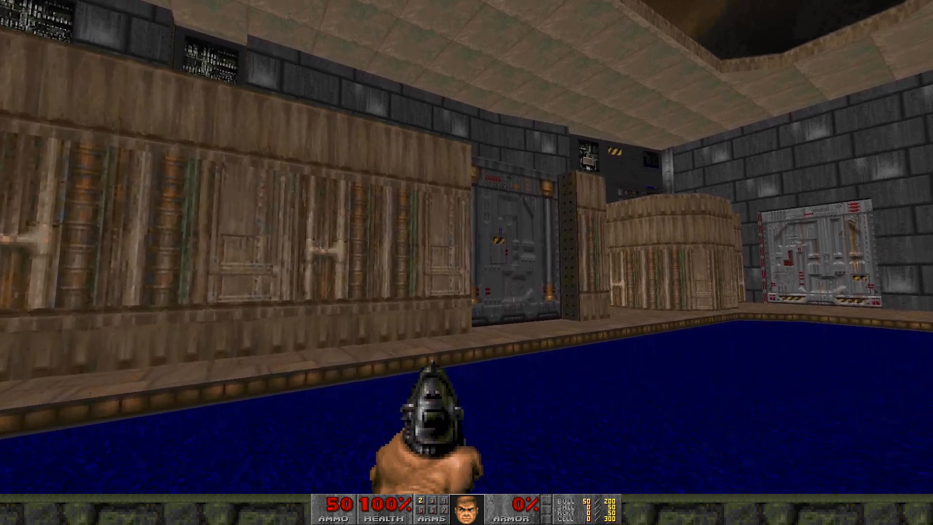
{"action": "key", "text": "e"}
{"action": "key", "text": "s"}
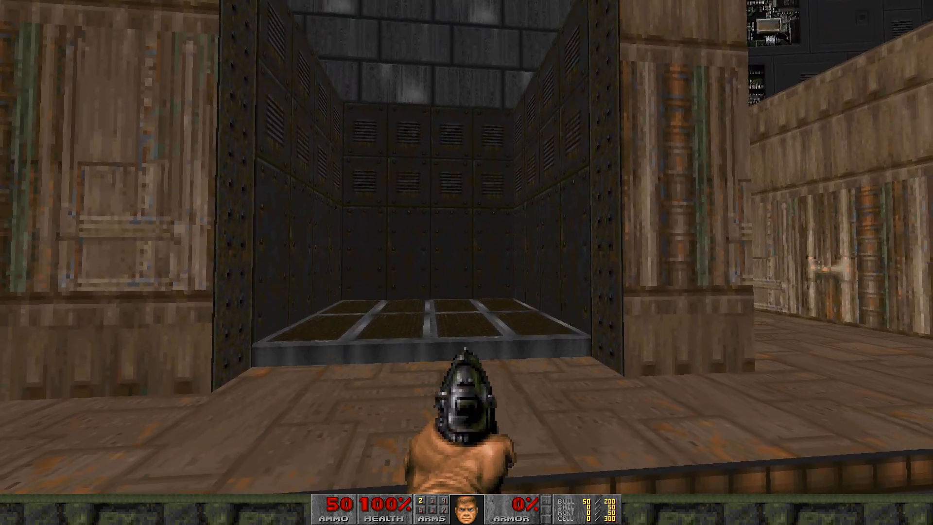
{"action": "key", "text": "w"}
{"action": "key", "text": "w"}
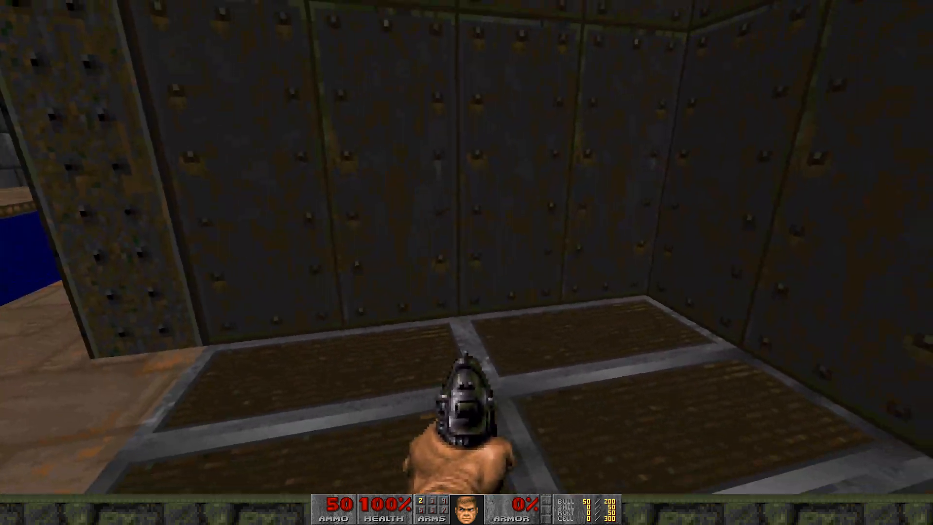
{"action": "key", "text": "s"}
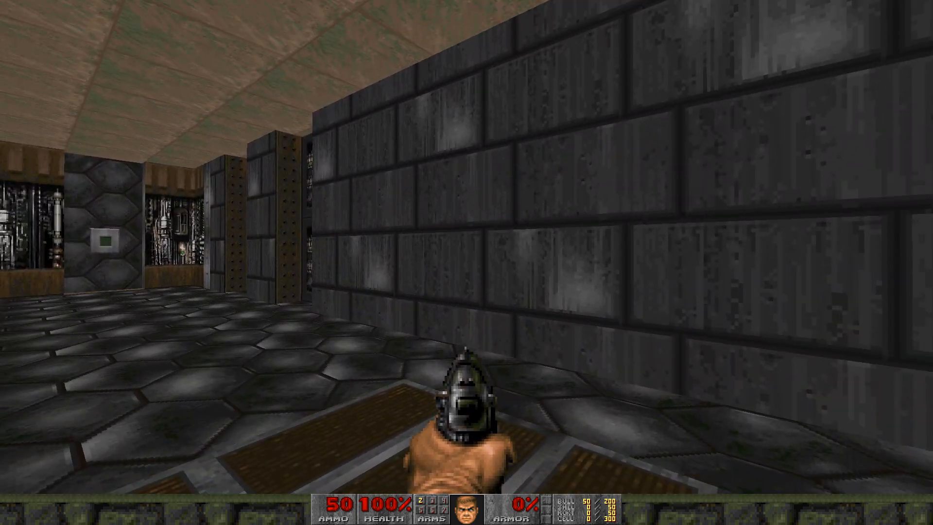
{"action": "key", "text": "w"}
{"action": "key", "text": "w"}
{"action": "key", "text": "a"}
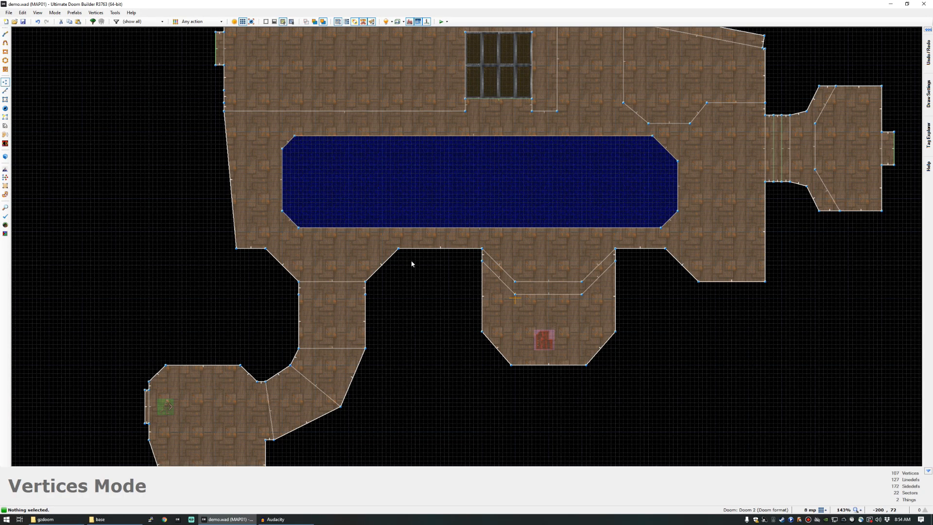
Insert a new thing at the west end of the raised walkway and filter its type list for "imp".
{"action": "key", "text": "t"}
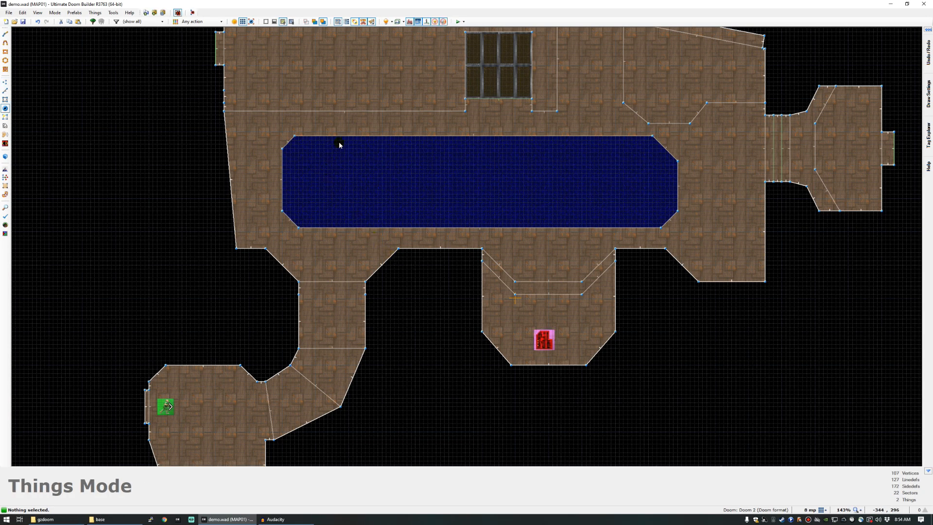
{"action": "scroll", "coordinate": [313, 163], "scroll_direction": "down", "scroll_amount": 2}
{"action": "scroll", "coordinate": [337, 84], "scroll_direction": "up", "scroll_amount": 3}
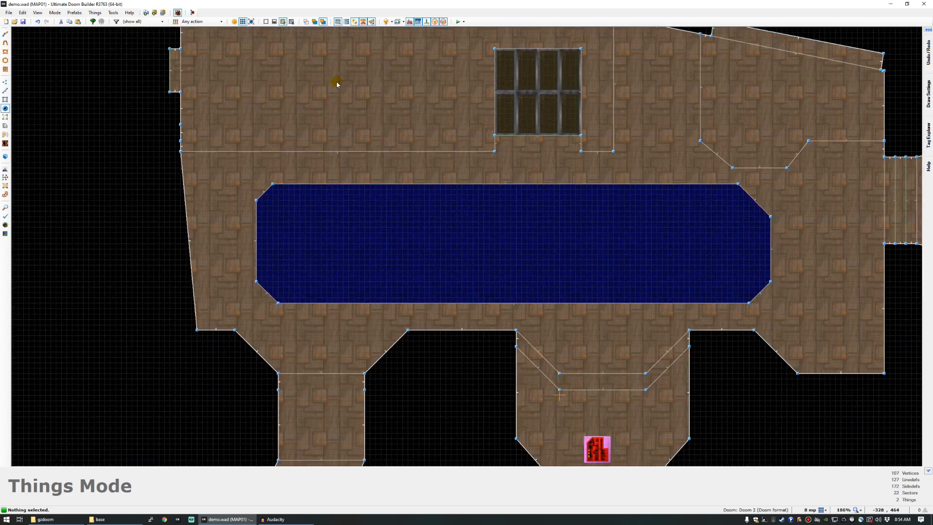
{"action": "double_click", "coordinate": [270, 72]}
{"action": "left_click", "coordinate": [241, 125]}
{"action": "type", "text": "imp"}
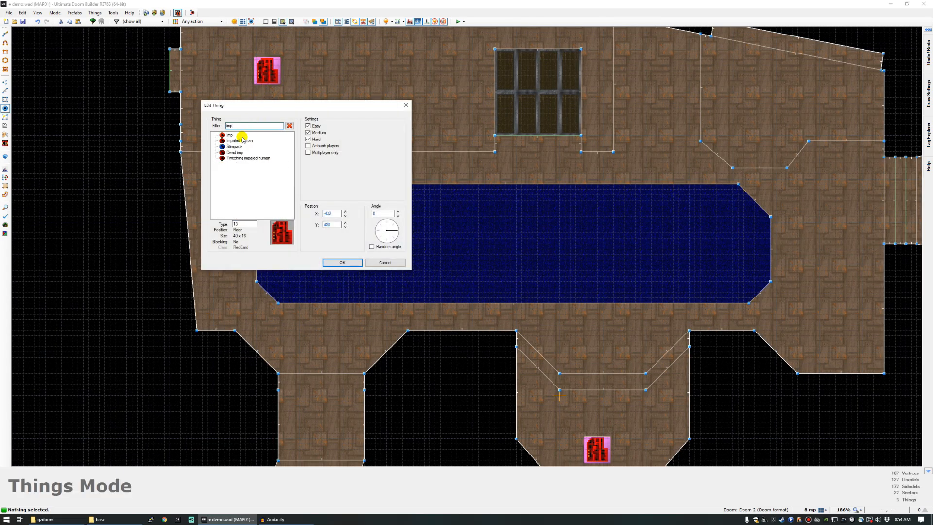
Clear the type filter and make the new thing an Imp from the Monsters category, with angle 270.
{"action": "left_click_drag", "start_coordinate": [238, 125], "coordinate": [174, 126]}
{"action": "key", "text": "BackSpace"}
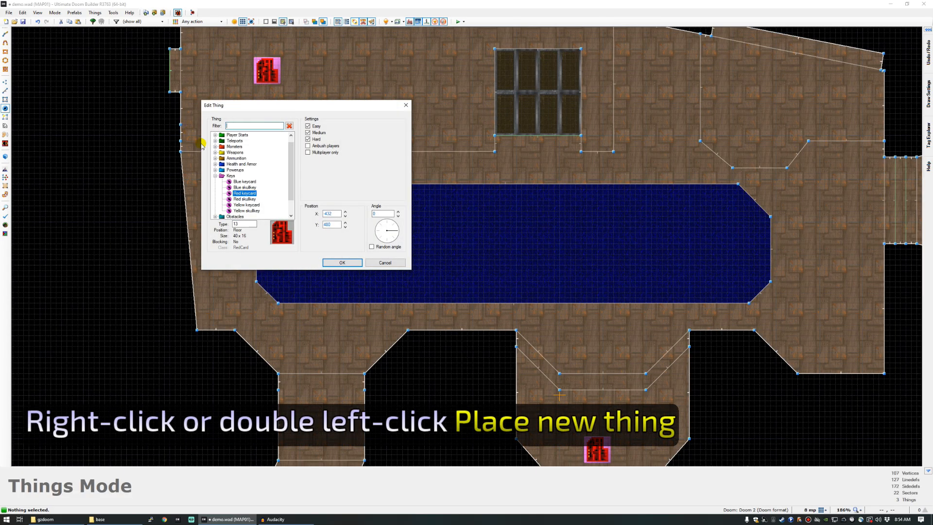
{"action": "left_click", "coordinate": [214, 175]}
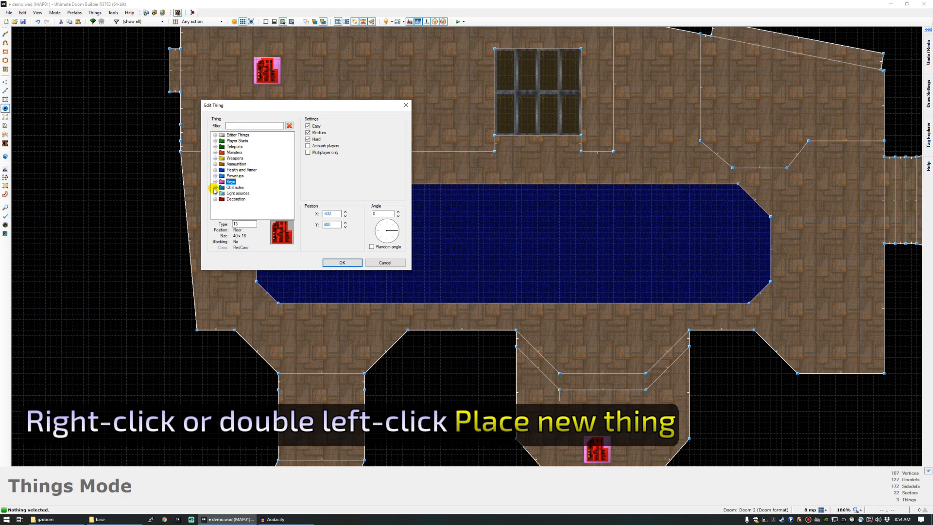
{"action": "left_click", "coordinate": [215, 152]}
{"action": "scroll", "coordinate": [229, 165], "scroll_direction": "down", "scroll_amount": 3}
{"action": "left_click", "coordinate": [235, 176]}
{"action": "left_click", "coordinate": [387, 241]}
{"action": "left_click", "coordinate": [342, 262]}
Move the Imp slightly southwest and place a copy of it farther east on the raised walkway.
{"action": "right_click_drag", "start_coordinate": [268, 73], "coordinate": [258, 94]}
{"action": "key", "text": "ctrl+c"}
{"action": "key", "text": "ctrl+v"}
{"action": "left_click", "coordinate": [367, 99]}
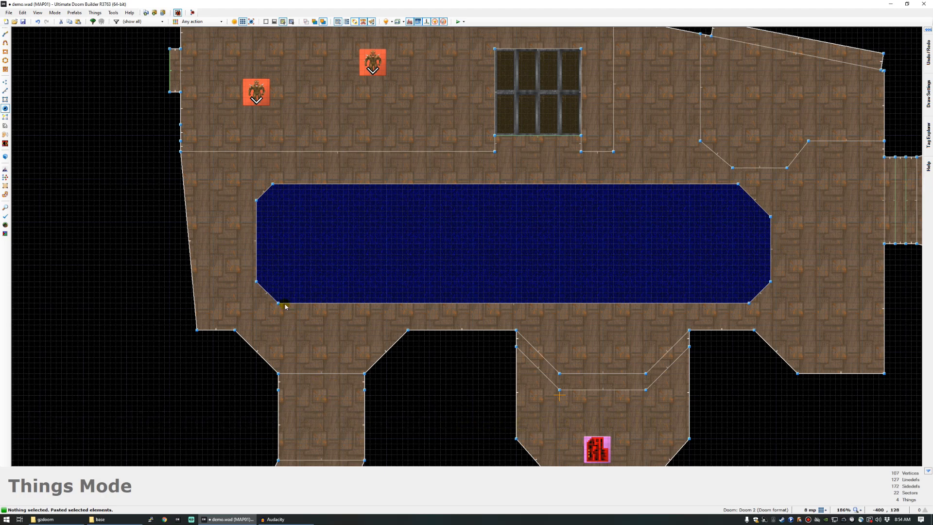
Insert a Former Human on the floor west of the pool, with angle 315.
{"action": "right_click", "coordinate": [230, 254]}
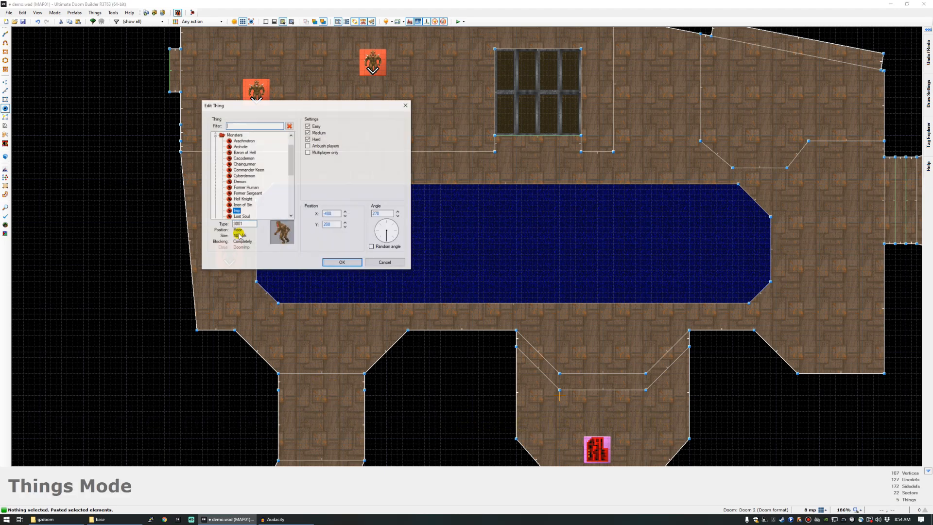
{"action": "type", "text": "form"}
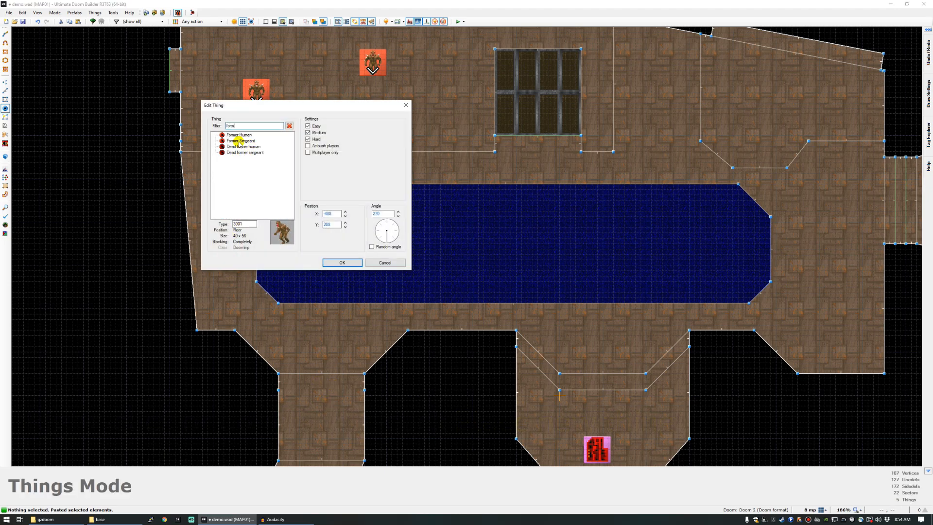
{"action": "left_click", "coordinate": [391, 239]}
{"action": "left_click", "coordinate": [342, 262]}
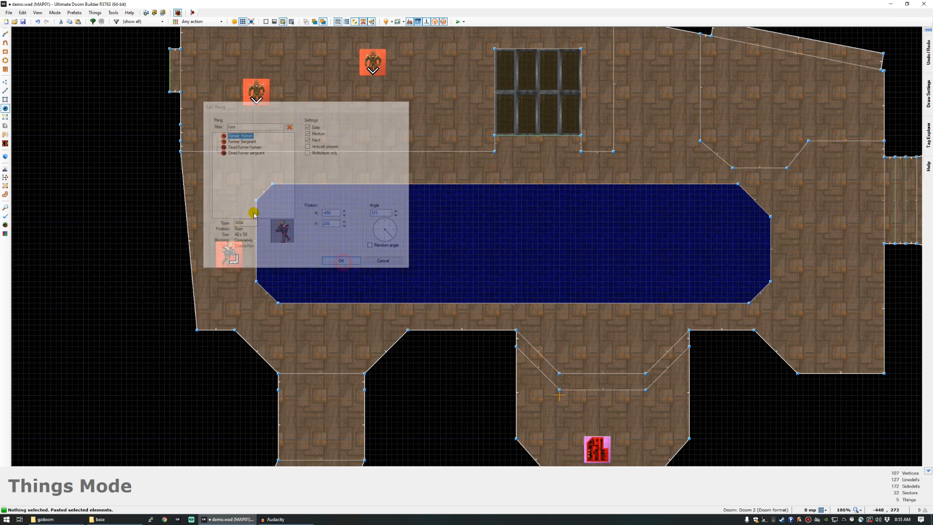
Place two copies of the Former Human, one in the pool and one on its south edge, and face the southern one west.
{"action": "key", "text": "ctrl+c"}
{"action": "key", "text": "ctrl+v"}
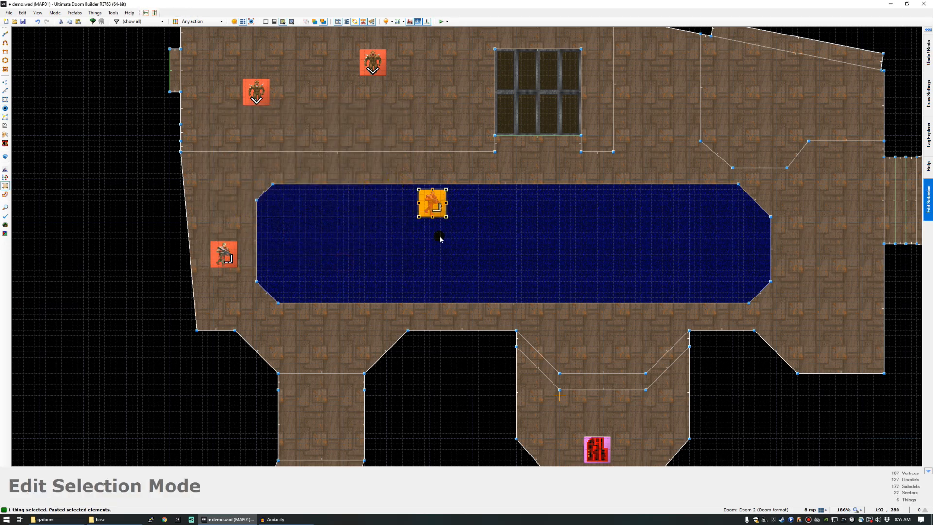
{"action": "key", "text": "Return"}
{"action": "key", "text": "ctrl+v"}
{"action": "key", "text": "Return"}
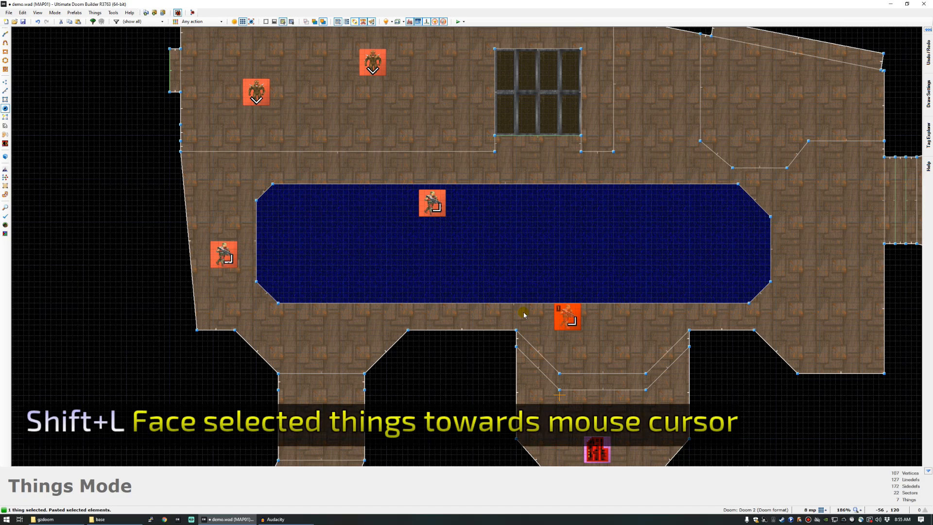
{"action": "key", "text": "shift+l"}
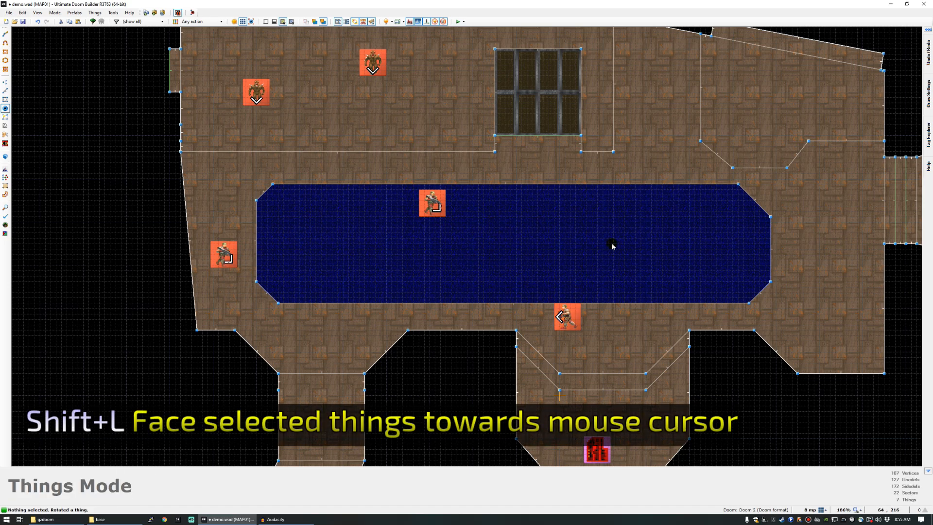
Insert a Shotgun at the east end of the pool.
{"action": "scroll", "coordinate": [656, 214], "scroll_direction": "down", "scroll_amount": 3}
{"action": "scroll", "coordinate": [657, 216], "scroll_direction": "up", "scroll_amount": 1}
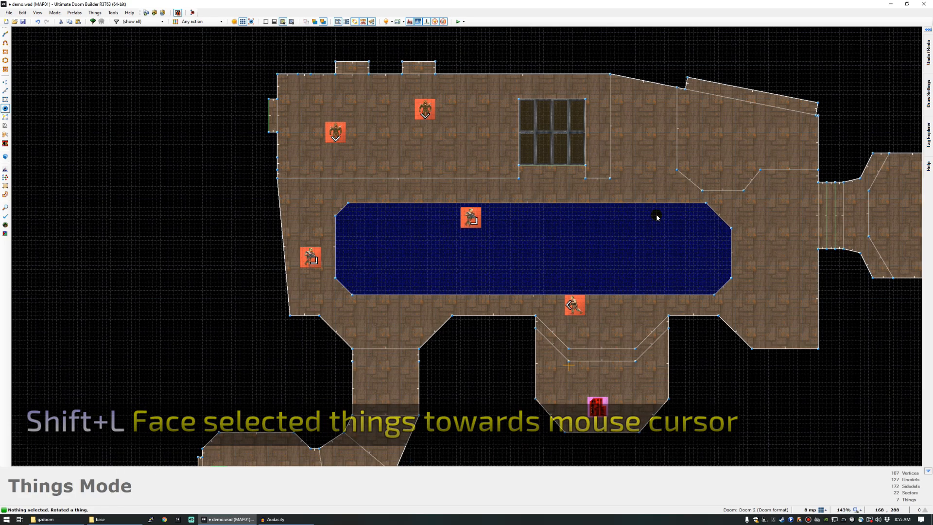
{"action": "double_click", "coordinate": [700, 249]}
{"action": "type", "text": "shot"}
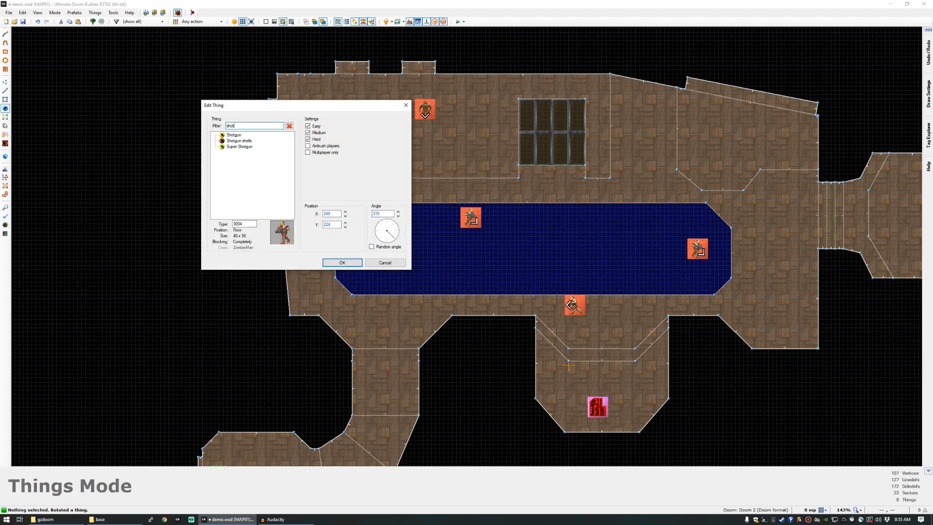
{"action": "left_click", "coordinate": [234, 136]}
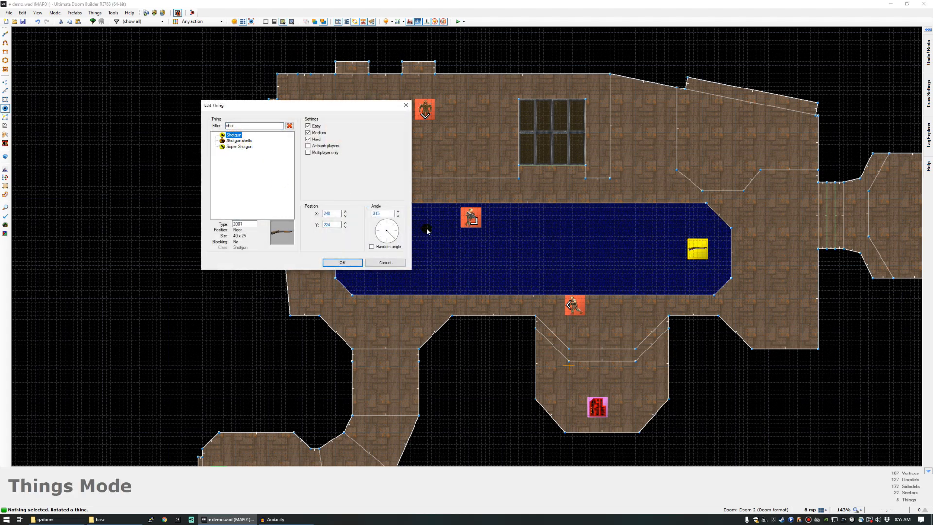
{"action": "left_click", "coordinate": [342, 262]}
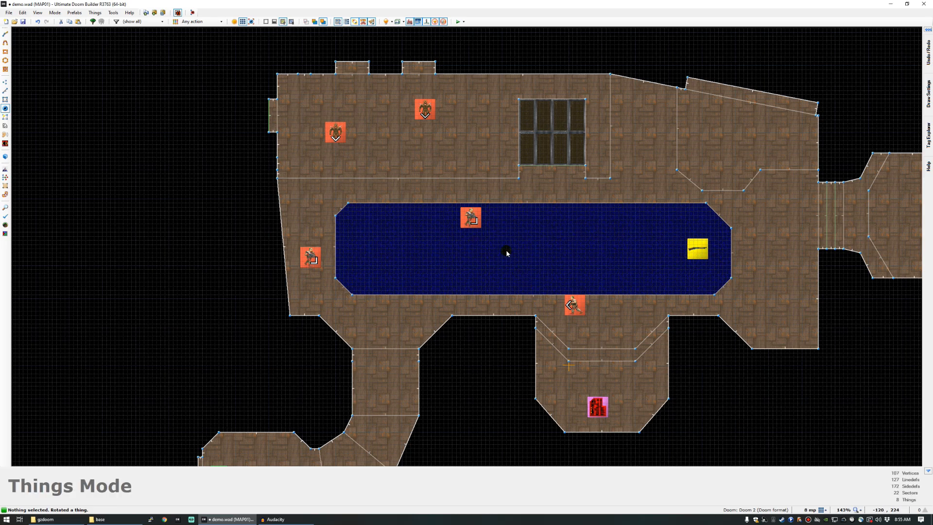
Insert Shotgun shells on the raised walkway at the lift's southeast corner.
{"action": "key", "text": "Insert"}
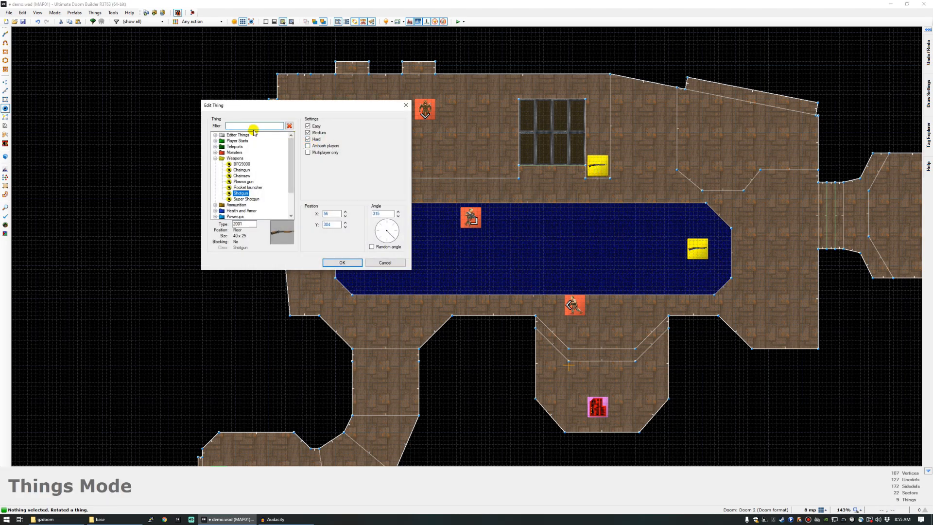
{"action": "type", "text": "a"}
{"action": "key", "text": "BackSpace"}
{"action": "left_click", "coordinate": [215, 158]}
{"action": "left_click", "coordinate": [215, 165]}
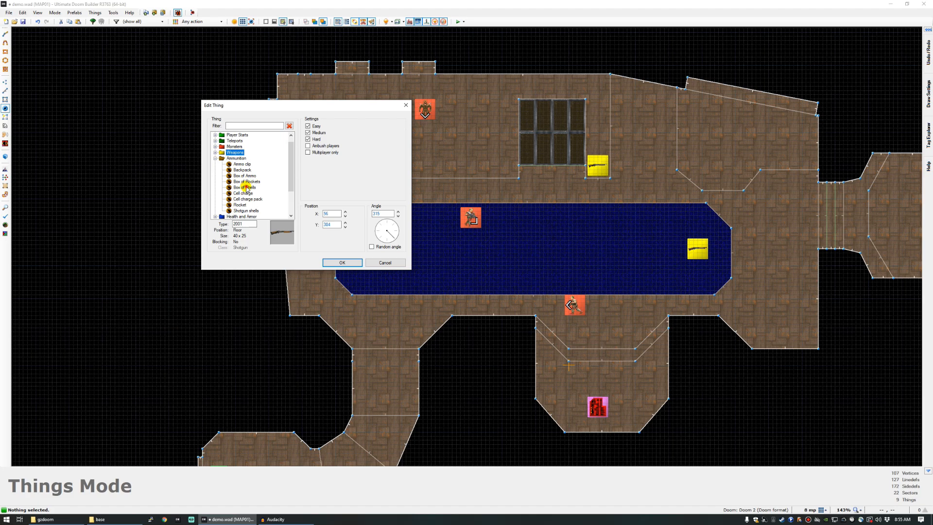
{"action": "left_click", "coordinate": [246, 188]}
{"action": "left_click", "coordinate": [243, 211]}
{"action": "left_click", "coordinate": [342, 262]}
Copy the Shotgun shells and paste one copy between the two northern alcoves and another in the southern alcove.
{"action": "left_click", "coordinate": [598, 167]}
{"action": "key", "text": "ctrl+c"}
{"action": "key", "text": "ctrl+v"}
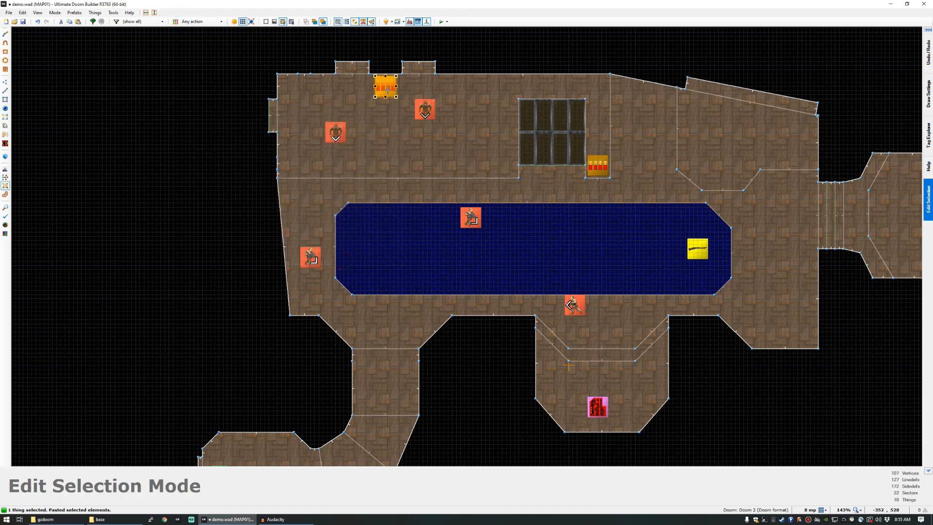
{"action": "left_click", "coordinate": [515, 306]}
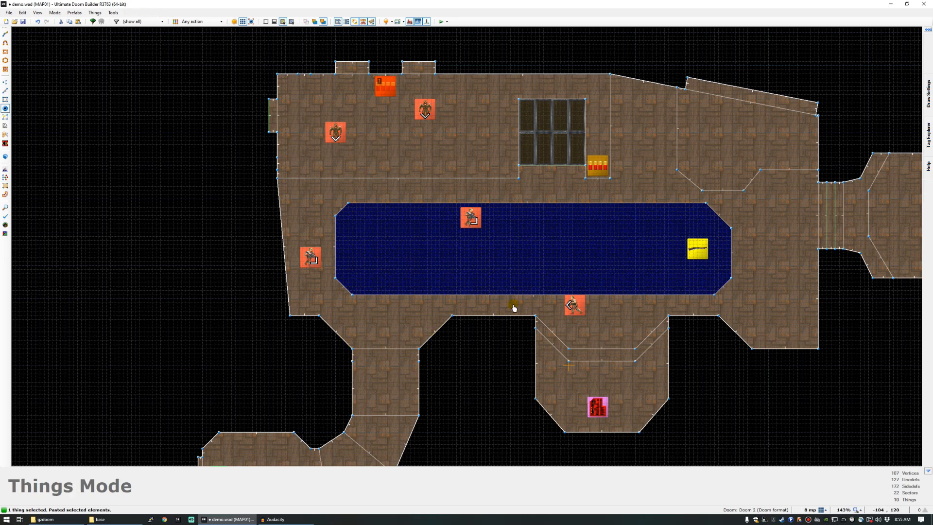
{"action": "key", "text": "ctrl+v"}
{"action": "left_click_drag", "start_coordinate": [514, 306], "coordinate": [548, 380]}
Paste two more copies of the Shotgun shells side by side in the main room's southeast corner.
{"action": "key", "text": "ctrl+v"}
{"action": "left_click_drag", "start_coordinate": [795, 320], "coordinate": [801, 332]}
{"action": "left_click", "coordinate": [774, 332]}
{"action": "key", "text": "ctrl+v"}
{"action": "left_click", "coordinate": [744, 324]}
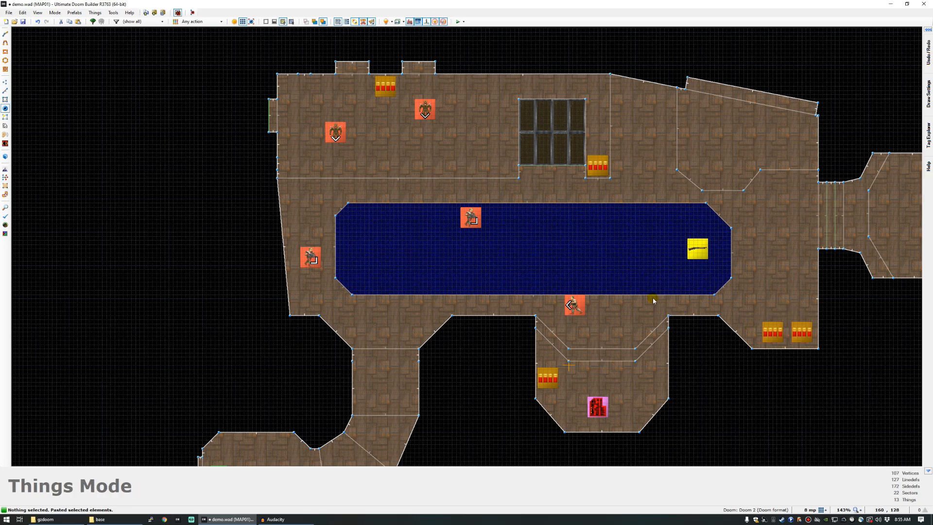
Insert a Former Sergeant on the floor east of the pool, facing west.
{"action": "scroll", "coordinate": [654, 302], "scroll_direction": "down", "scroll_amount": 2}
{"action": "scroll", "coordinate": [723, 245], "scroll_direction": "up", "scroll_amount": 2}
{"action": "scroll", "coordinate": [724, 241], "scroll_direction": "down", "scroll_amount": 2}
{"action": "scroll", "coordinate": [731, 228], "scroll_direction": "up", "scroll_amount": 2}
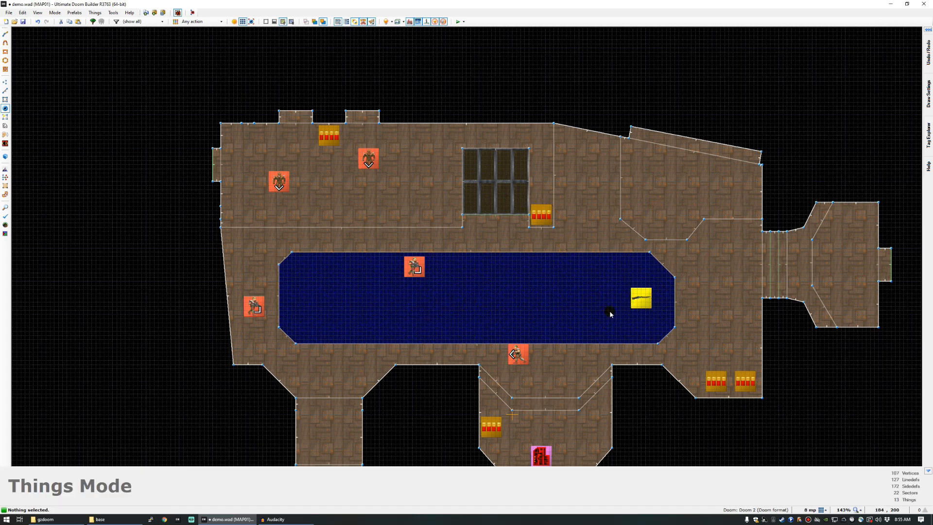
{"action": "key", "text": "Insert"}
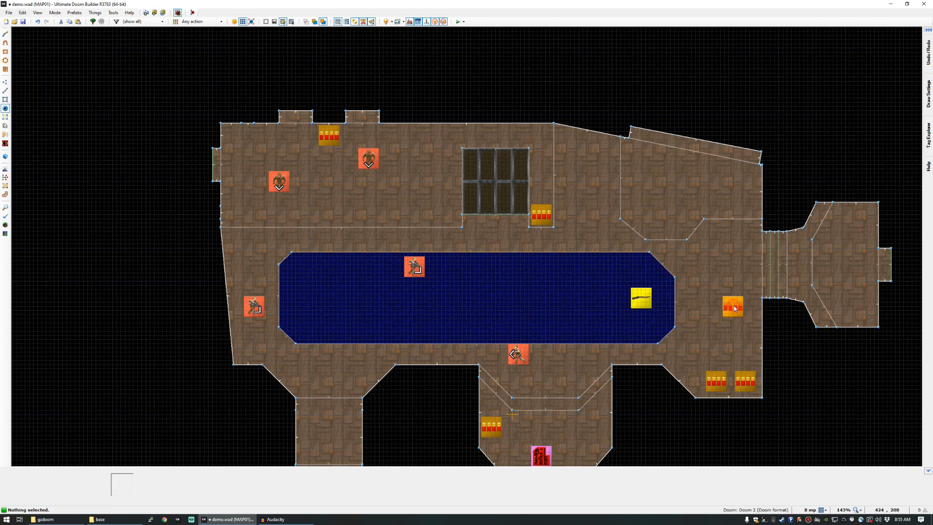
{"action": "type", "text": "shot"}
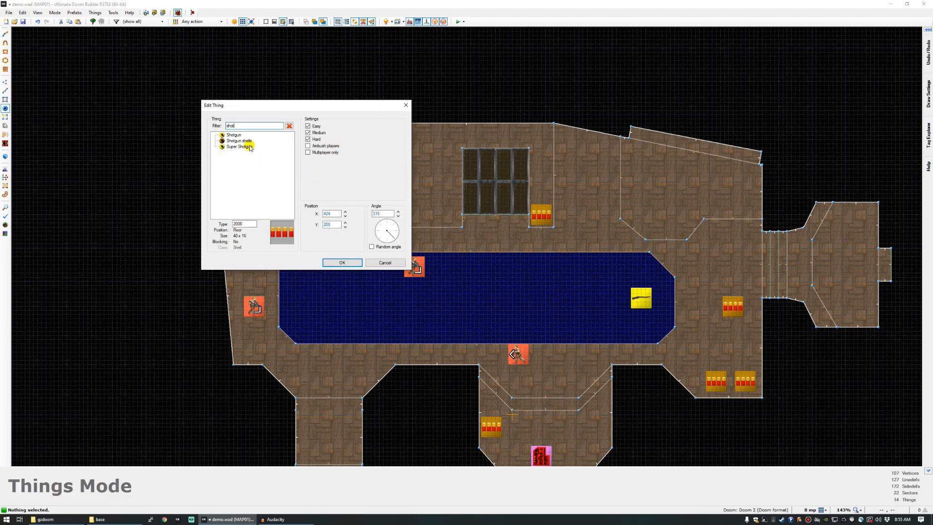
{"action": "double_click", "coordinate": [241, 125]}
{"action": "type", "text": "sergent"}
{"action": "key", "text": "BackSpace"}
{"action": "key", "text": "BackSpace"}
{"action": "left_click", "coordinate": [241, 135]}
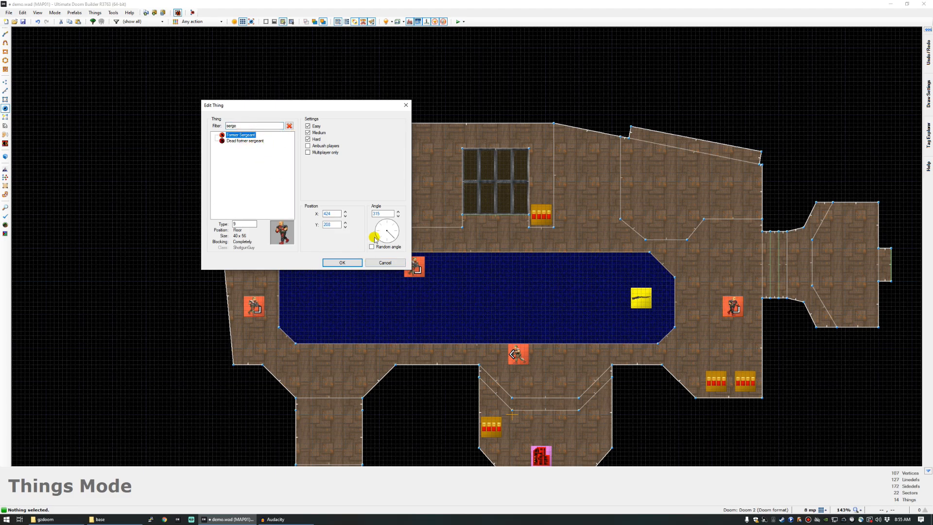
{"action": "left_click", "coordinate": [335, 263]}
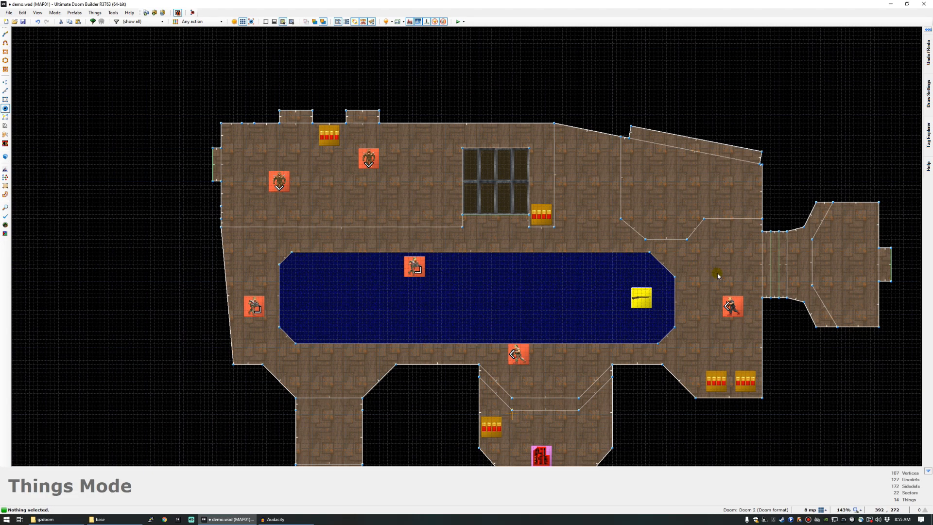
Insert a Demon in the small room beyond the east passage, with angle 180.
{"action": "right_click", "coordinate": [824, 266]}
{"action": "type", "text": "demo"}
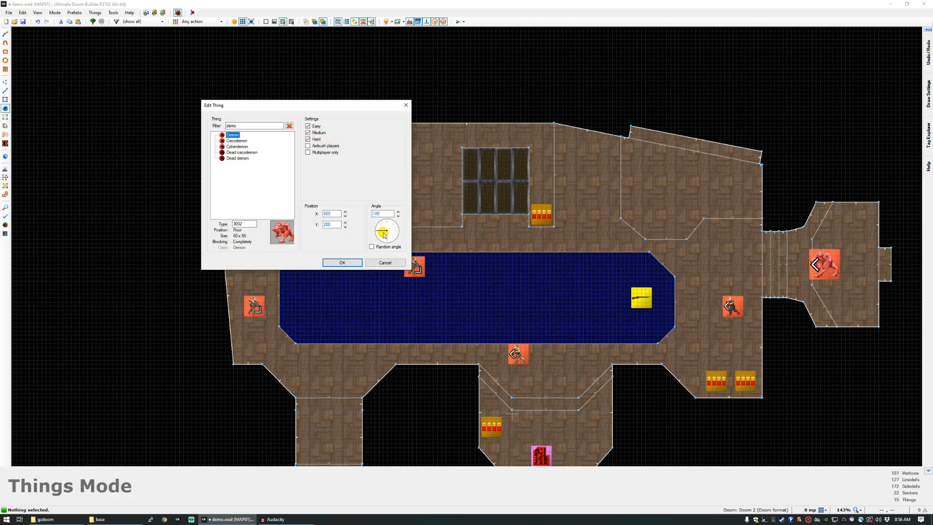
{"action": "left_click", "coordinate": [342, 263]}
Shift the Demon and the inner dividing line of the small east room slightly east, and save the map.
{"action": "left_click_drag", "start_coordinate": [838, 269], "coordinate": [823, 285]}
{"action": "key", "text": "v"}
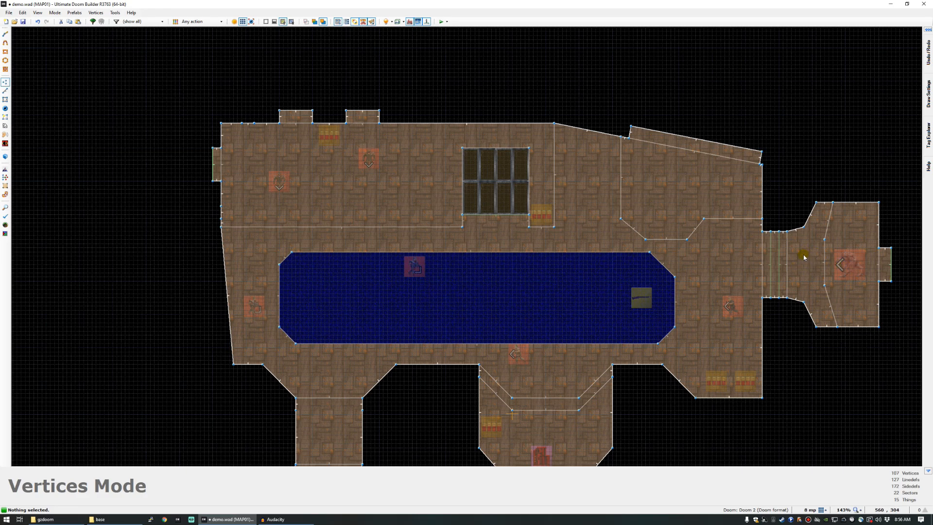
{"action": "key", "text": "ctrl+s"}
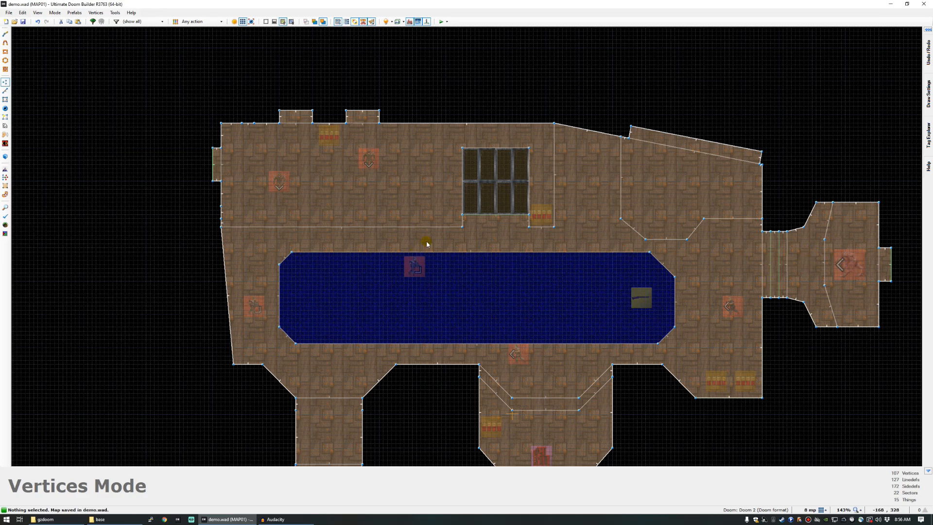
Move the Shotgun further west in the pool, away from its east end.
{"action": "scroll", "coordinate": [431, 241], "scroll_direction": "down", "scroll_amount": 2}
{"action": "scroll", "coordinate": [461, 282], "scroll_direction": "up", "scroll_amount": 3}
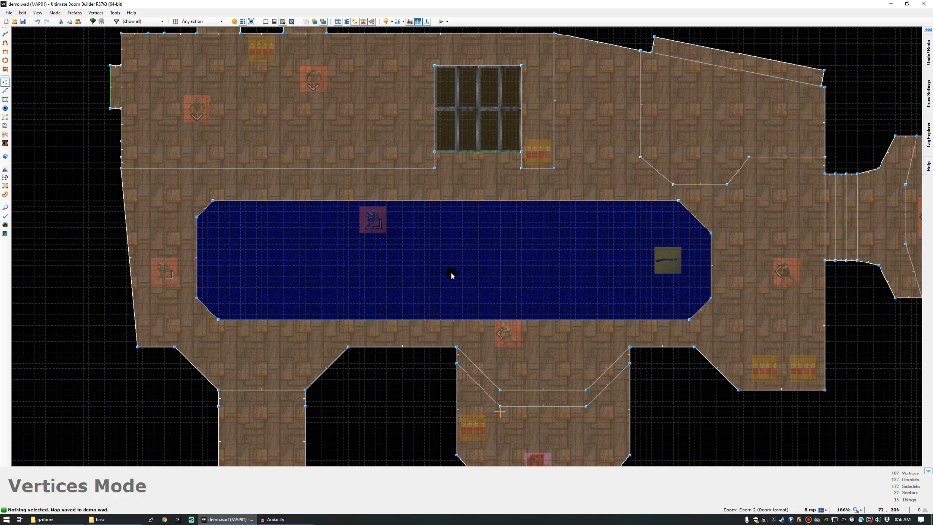
{"action": "key", "text": "t"}
{"action": "left_click_drag", "start_coordinate": [670, 262], "coordinate": [588, 263]}
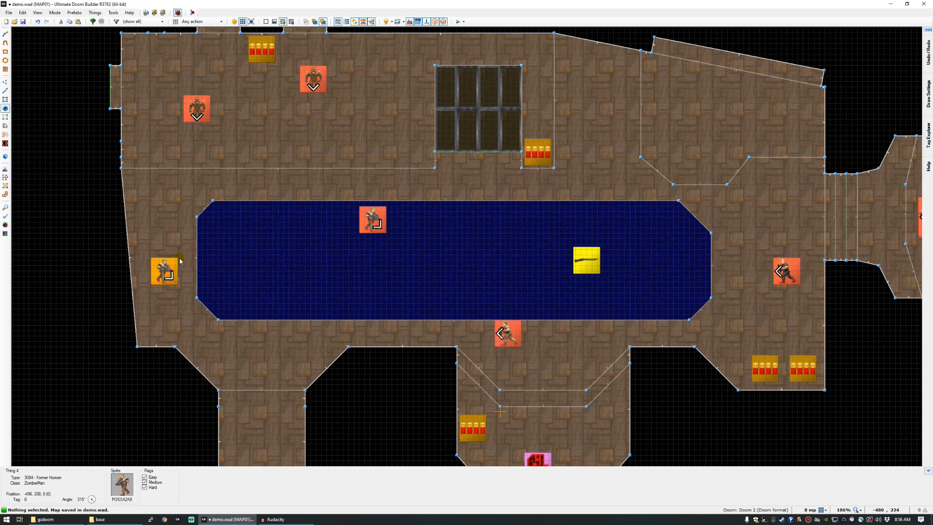
Draw a 64 by 64 square in the pool's east end and delete its sector to form a solid pillar.
{"action": "scroll", "coordinate": [700, 252], "scroll_direction": "up", "scroll_amount": 1}
{"action": "key", "text": "d"}
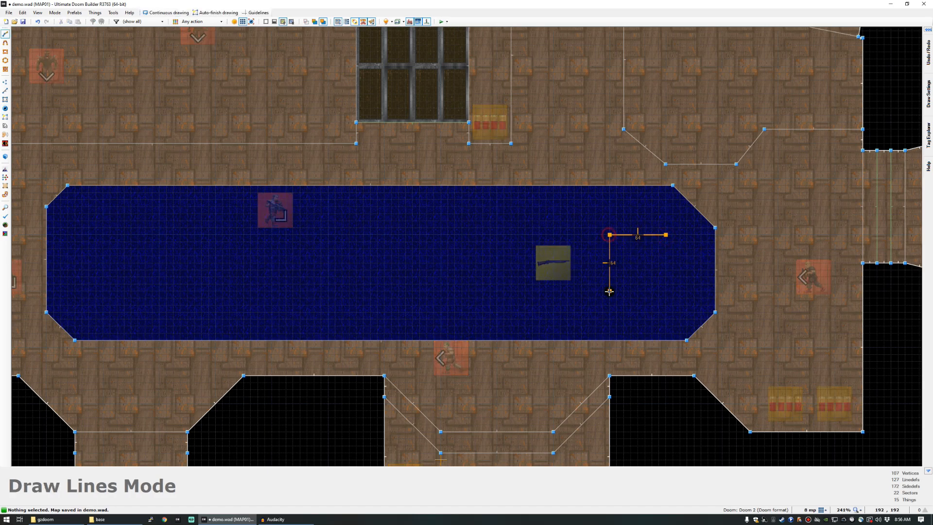
{"action": "left_click", "coordinate": [666, 234]}
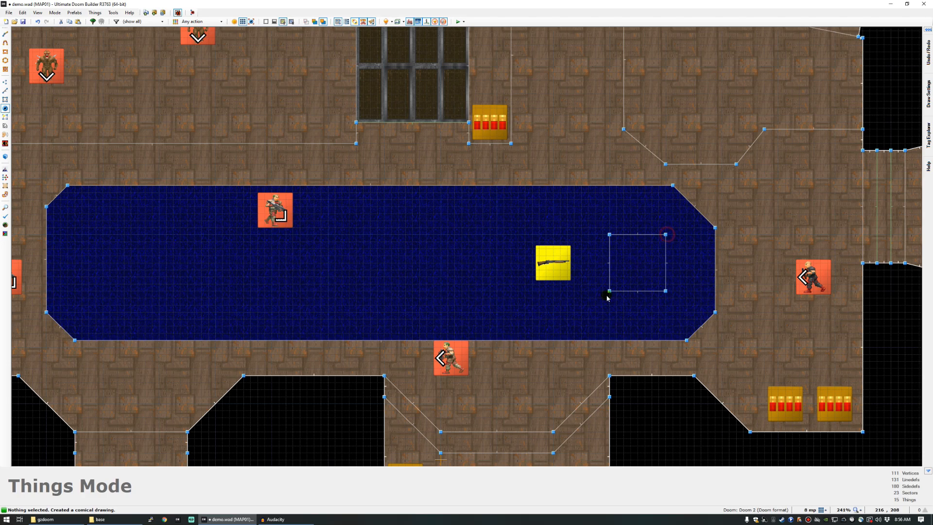
{"action": "key", "text": "s"}
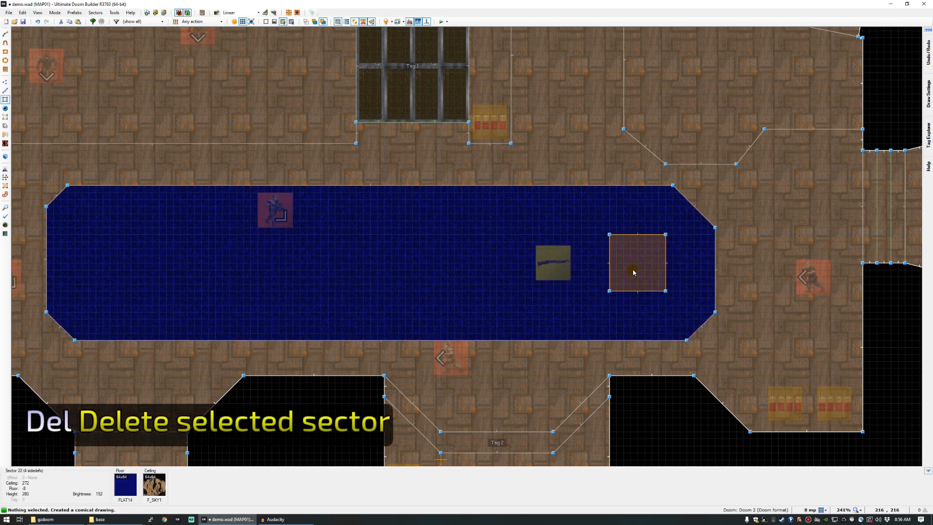
{"action": "left_click", "coordinate": [634, 269]}
{"action": "key", "text": "Delete"}
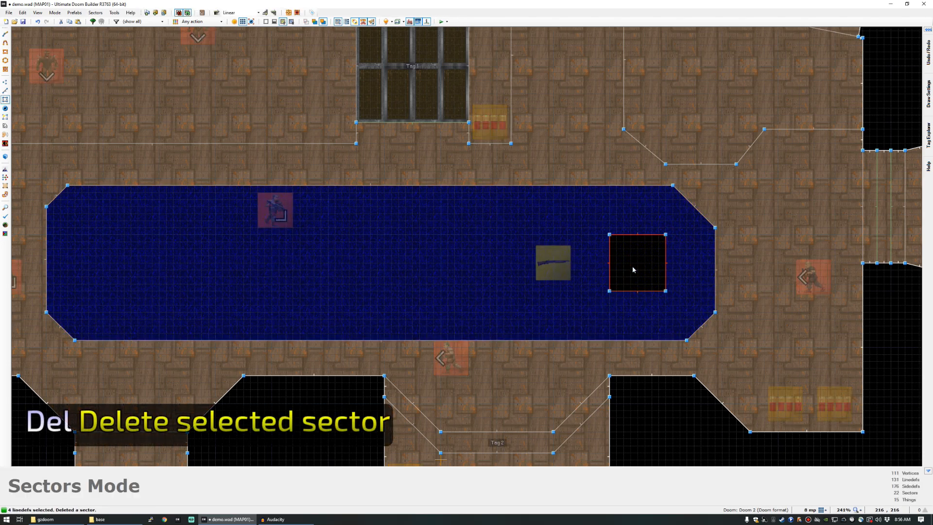
Apply the METAL6 texture to all four sides of the pillar in the 3D view.
{"action": "key", "text": "q"}
{"action": "key", "text": "s"}
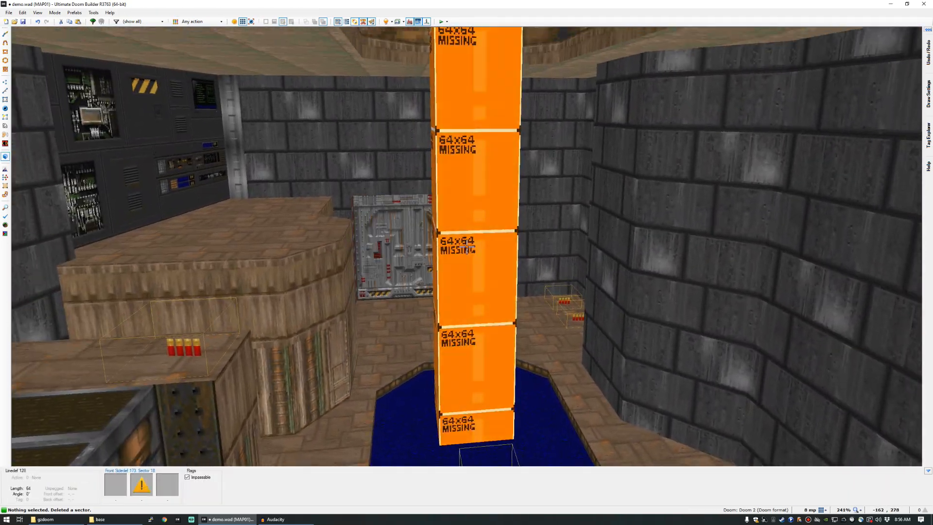
{"action": "left_click", "coordinate": [466, 247], "text": "shift"}
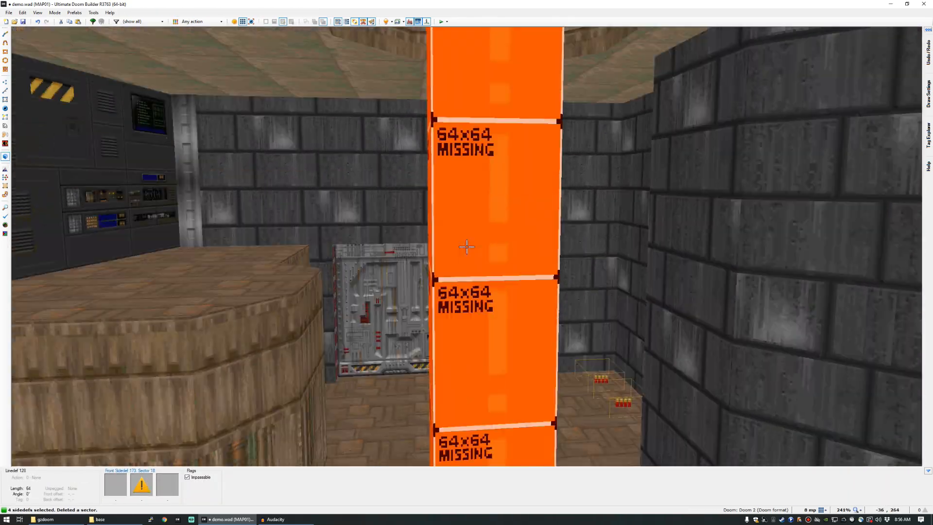
{"action": "middle_click", "coordinate": [466, 247]}
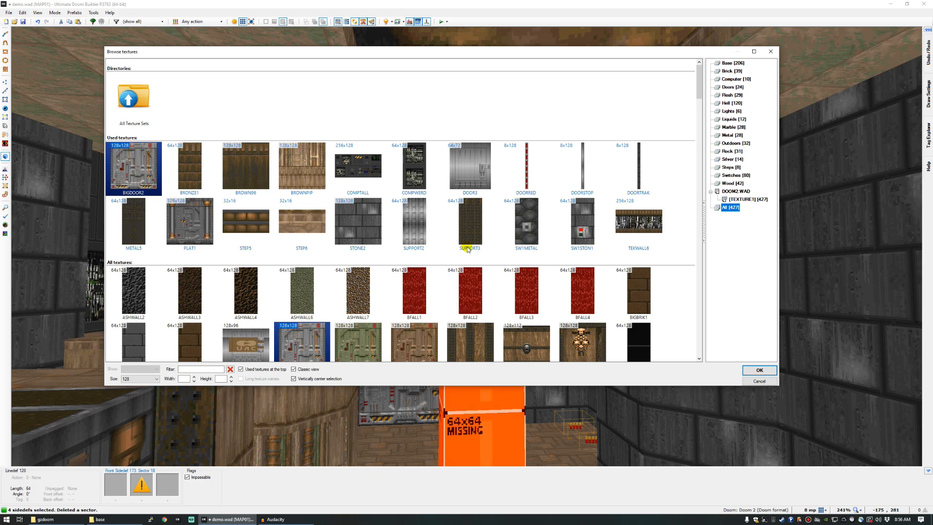
{"action": "type", "text": "METAL"}
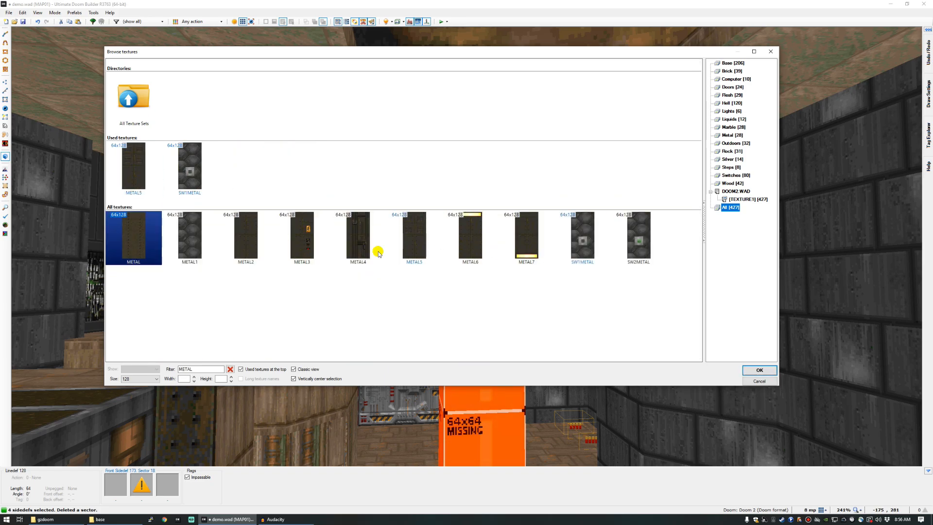
{"action": "double_click", "coordinate": [478, 243]}
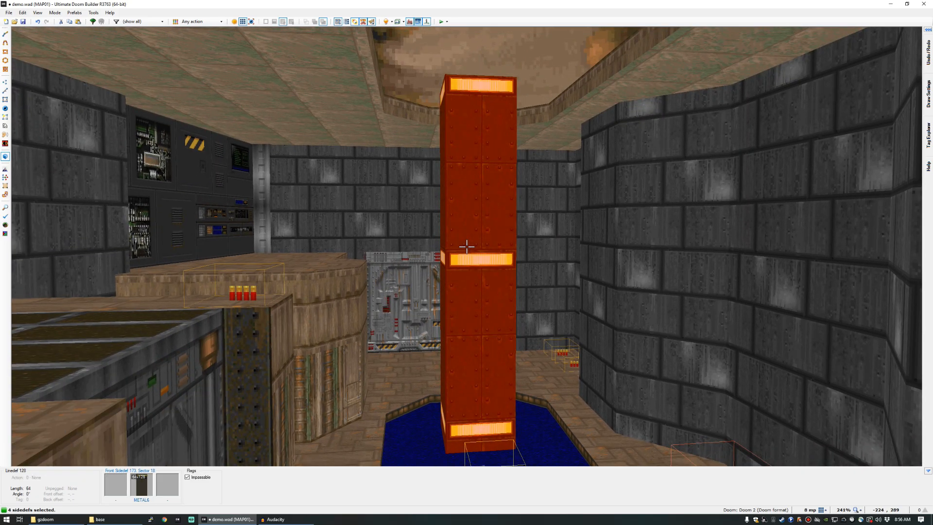
Set the texture offset of the pillar's four sides to 0, -8 and deselect them.
{"action": "key", "text": "ctrl+Down"}
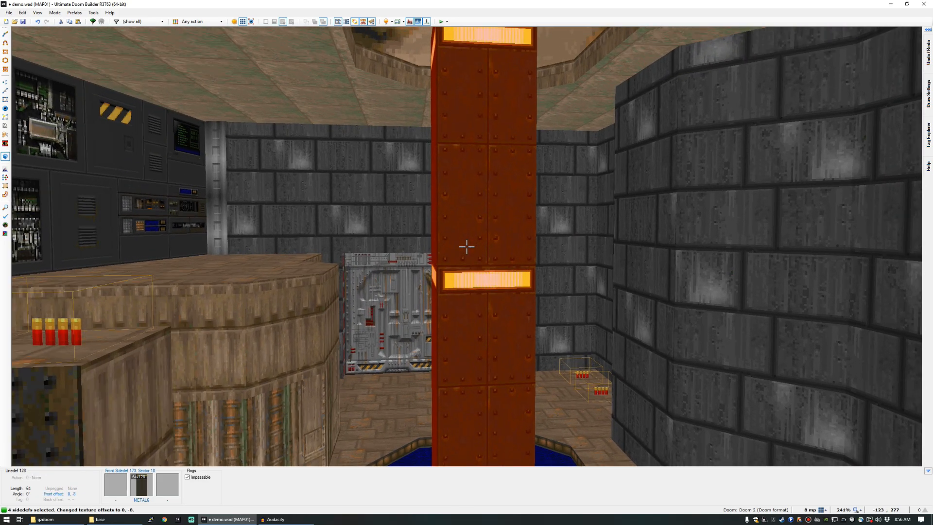
{"action": "key", "text": "c"}
{"action": "left_click", "coordinate": [467, 247]}
{"action": "scroll", "coordinate": [466, 247], "scroll_direction": "down", "scroll_amount": 1}
{"action": "scroll", "coordinate": [466, 247], "scroll_direction": "up", "scroll_amount": 1}
{"action": "key", "text": "c"}
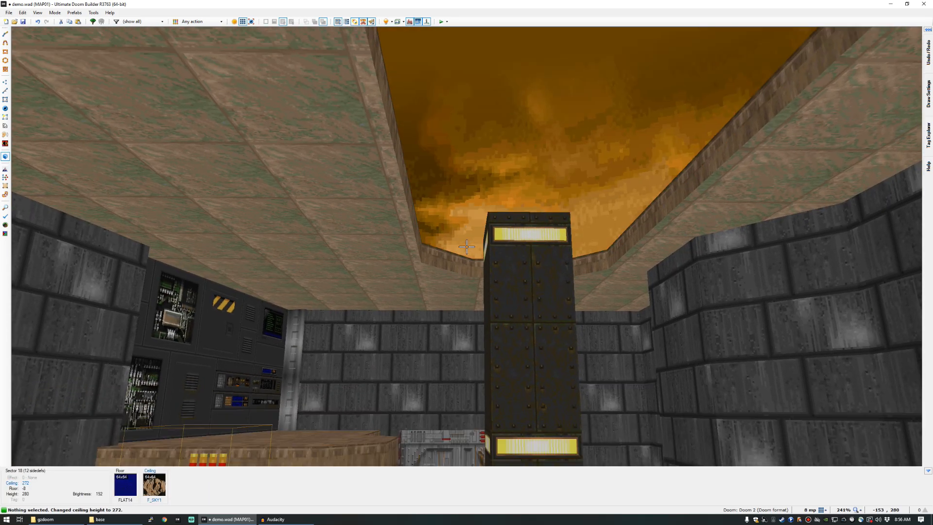
{"action": "key", "text": "w"}
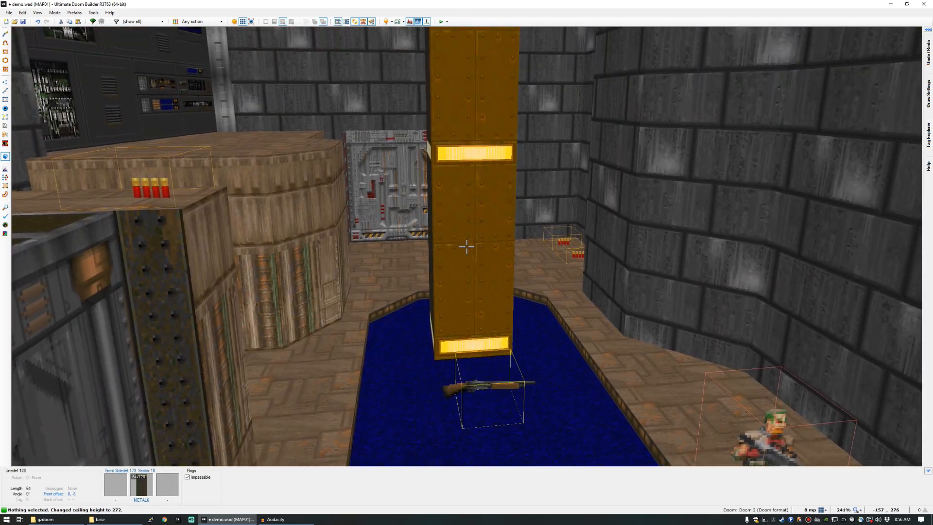
{"action": "key", "text": "w"}
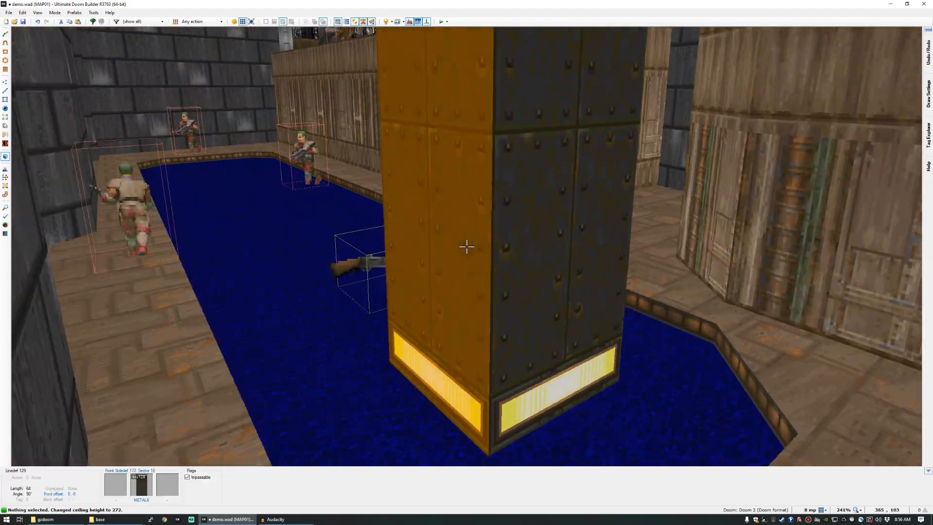
{"action": "key", "text": "w"}
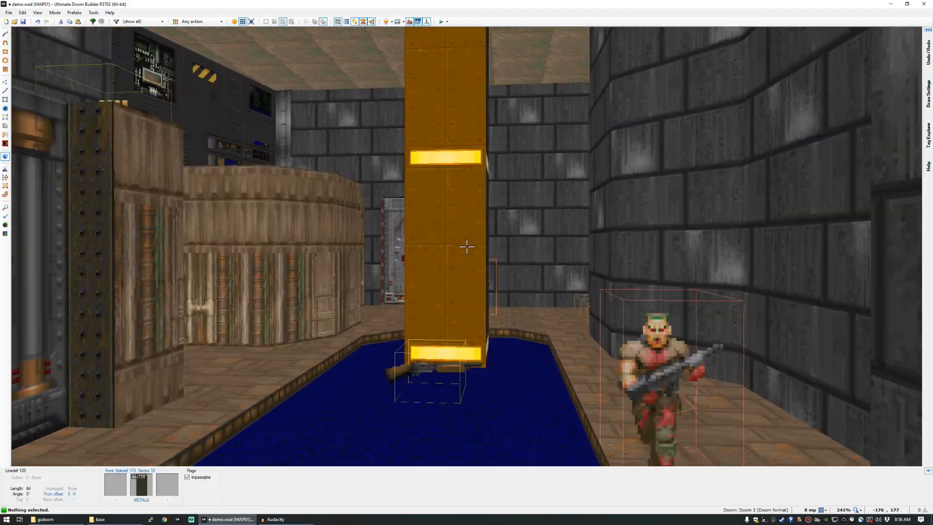
Select the vertices of the room's northern part, including the pool and small east room, and move them about 64 units north.
{"action": "key", "text": "q"}
{"action": "scroll", "coordinate": [507, 263], "scroll_direction": "down", "scroll_amount": 5}
{"action": "scroll", "coordinate": [508, 257], "scroll_direction": "up", "scroll_amount": 2}
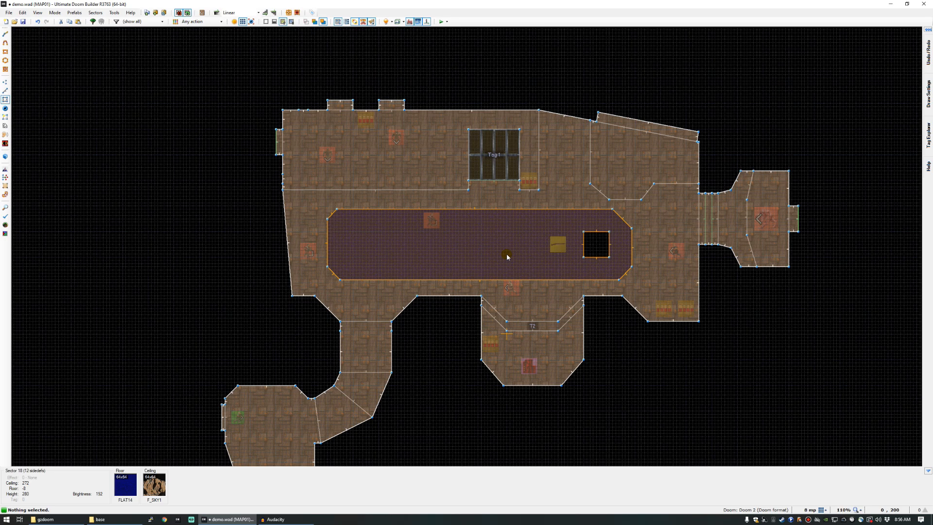
{"action": "key", "text": "v"}
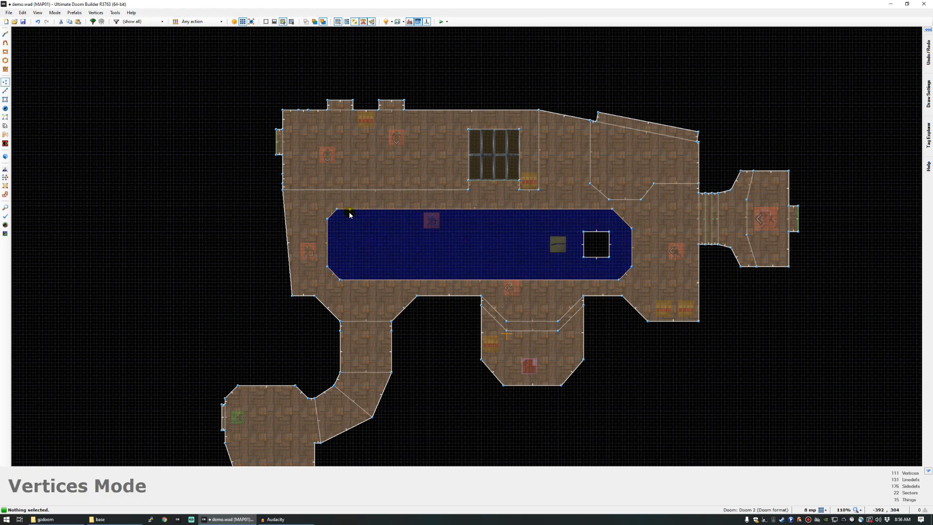
{"action": "left_click_drag", "start_coordinate": [249, 83], "coordinate": [812, 292]}
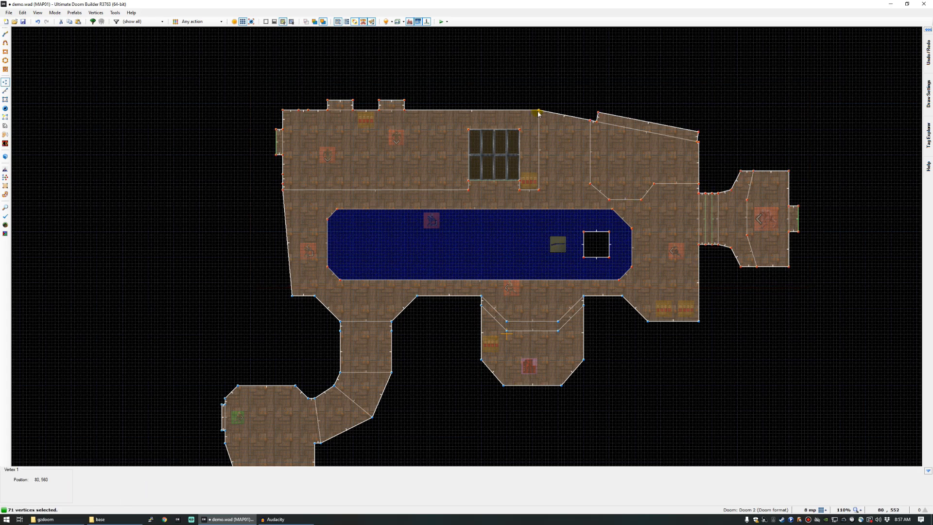
{"action": "scroll", "coordinate": [286, 67], "scroll_direction": "up", "scroll_amount": 6}
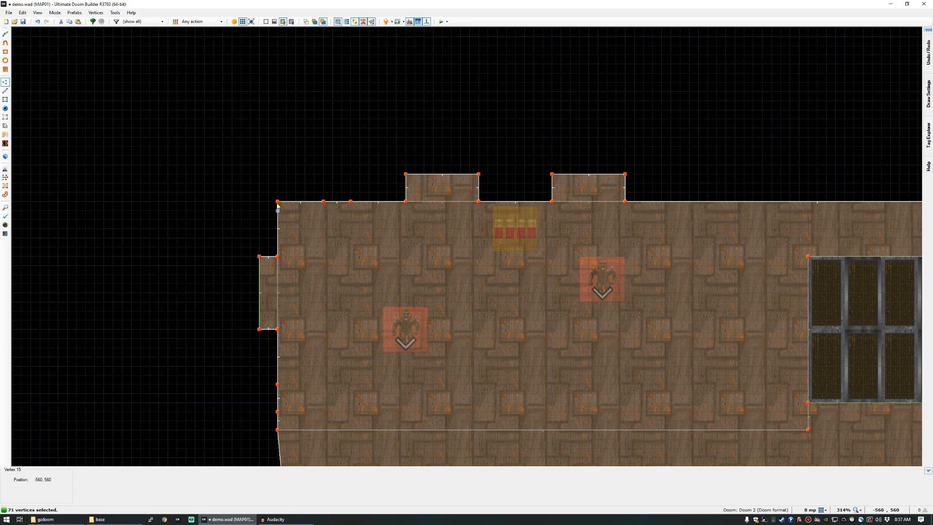
{"action": "left_click_drag", "start_coordinate": [278, 204], "coordinate": [276, 128]}
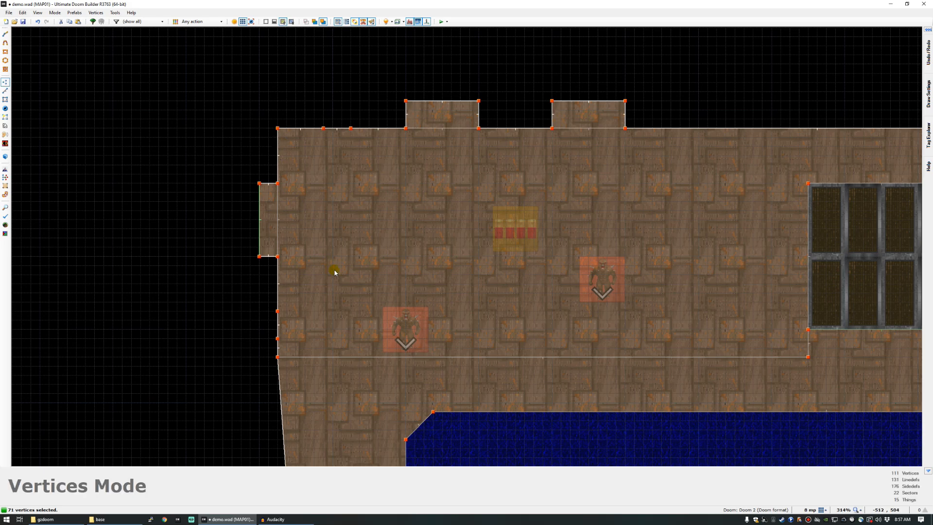
Move the two Imps further north on the raised northwest platform.
{"action": "scroll", "coordinate": [335, 272], "scroll_direction": "down", "scroll_amount": 7}
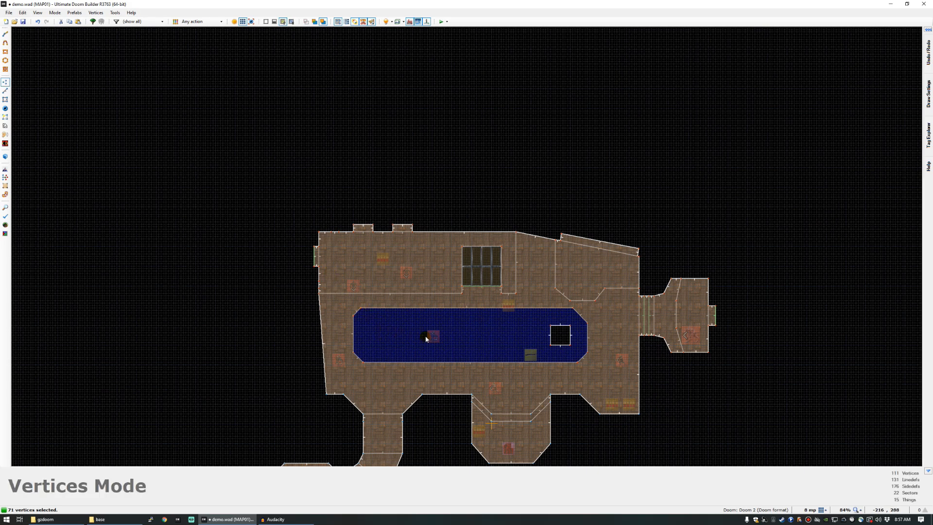
{"action": "scroll", "coordinate": [426, 338], "scroll_direction": "up", "scroll_amount": 3}
{"action": "key", "text": "t"}
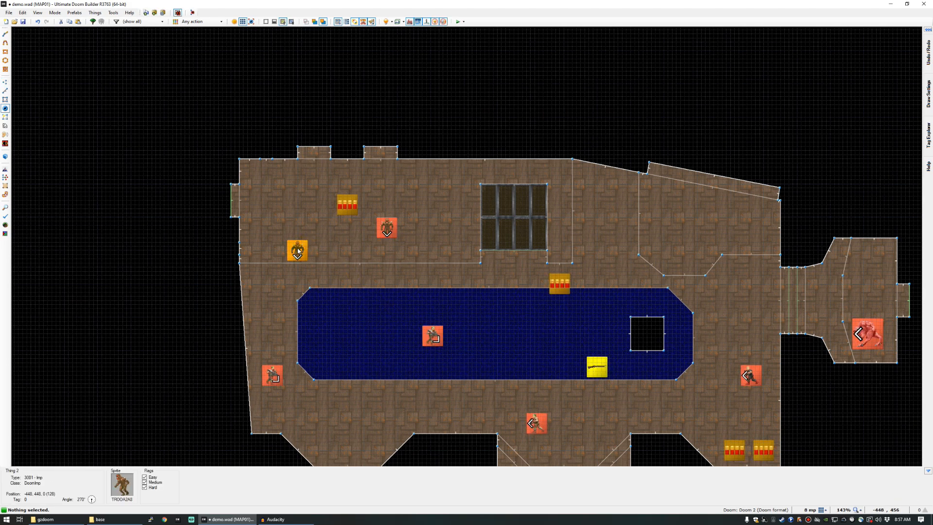
{"action": "left_click_drag", "start_coordinate": [298, 251], "coordinate": [302, 222]}
{"action": "left_click_drag", "start_coordinate": [387, 228], "coordinate": [384, 210]}
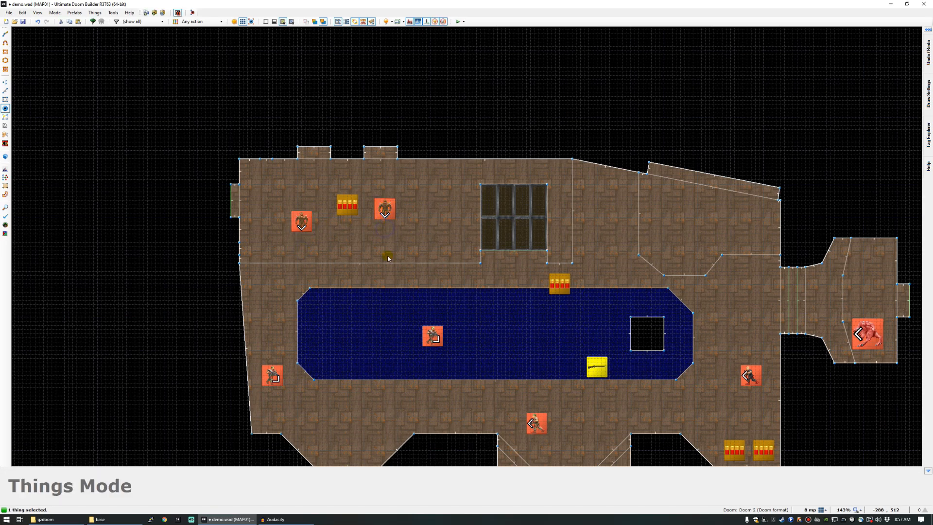
Move the two northern shell boxes further north and shift the eastern soldier north toward the stairs to the small east room.
{"action": "scroll", "coordinate": [427, 289], "scroll_direction": "down", "scroll_amount": 3}
{"action": "scroll", "coordinate": [551, 358], "scroll_direction": "up", "scroll_amount": 3}
{"action": "left_click_drag", "start_coordinate": [479, 238], "coordinate": [480, 209]}
{"action": "left_click_drag", "start_coordinate": [266, 160], "coordinate": [266, 127]}
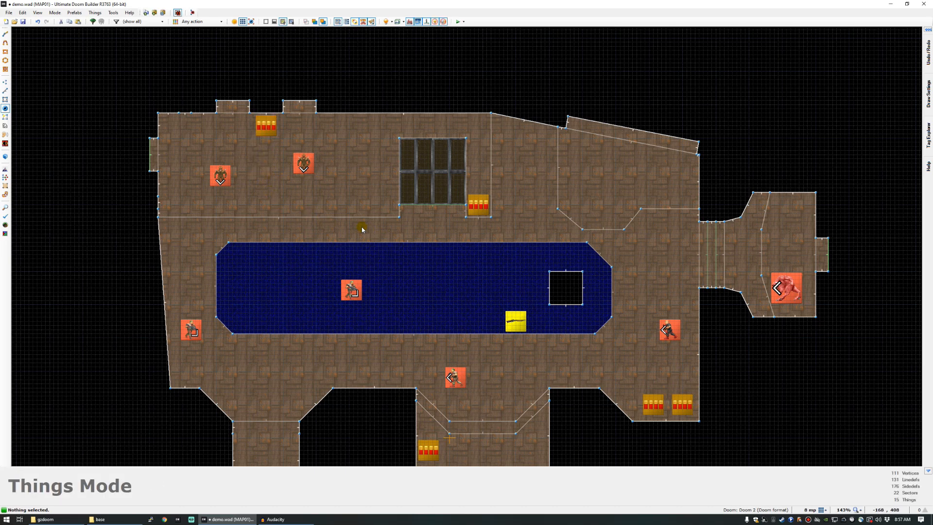
{"action": "left_click_drag", "start_coordinate": [670, 330], "coordinate": [678, 284]}
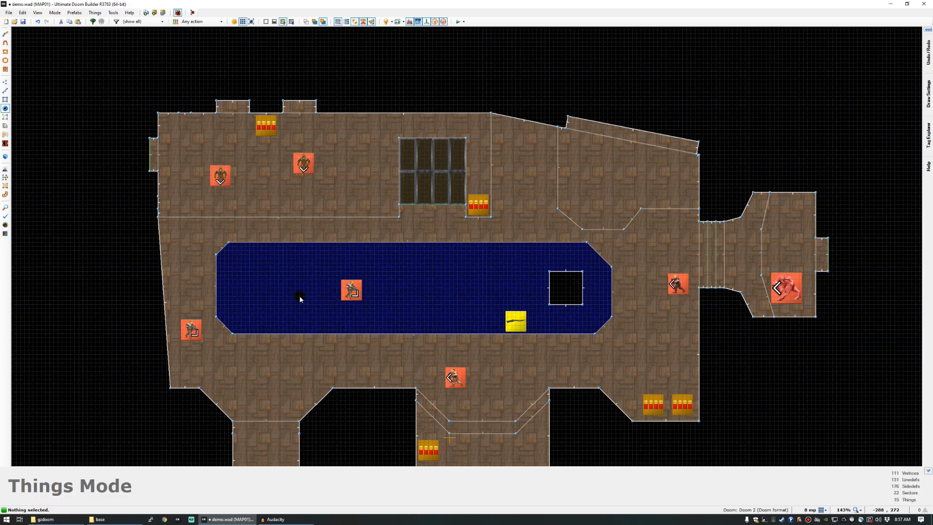
Draw a 64 by 64 square in the western half of the pool.
{"action": "scroll", "coordinate": [303, 290], "scroll_direction": "up", "scroll_amount": 2}
{"action": "key", "text": "d"}
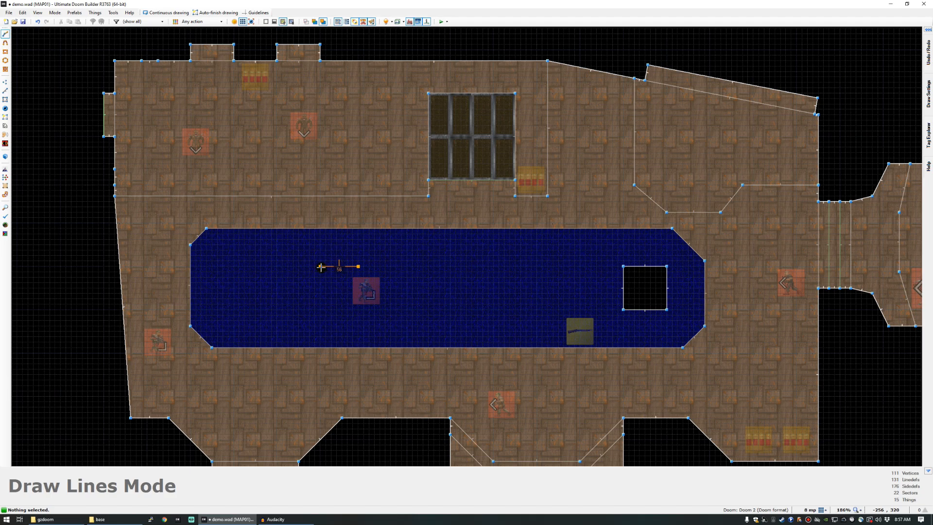
{"action": "left_click", "coordinate": [359, 266]}
{"action": "key", "text": "v"}
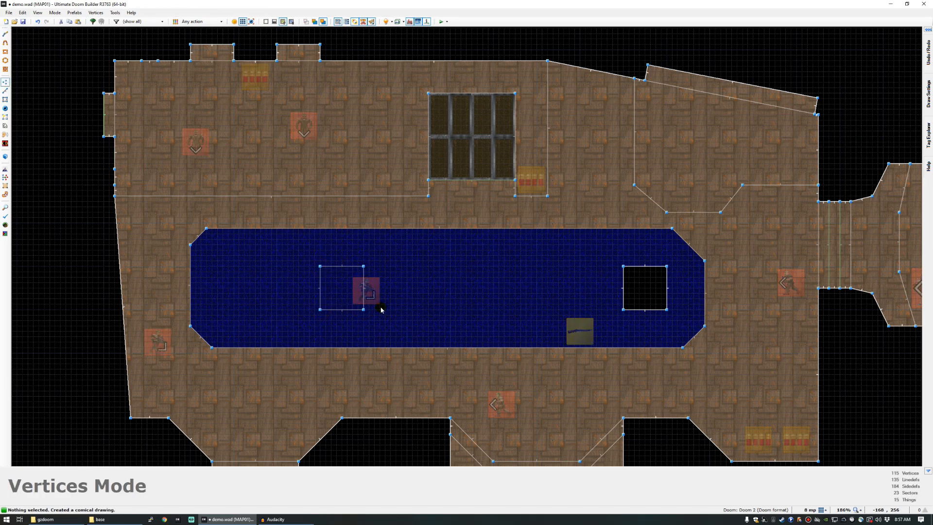
Move the pool's Former Human to the northern pool edge and turn it to face southwest at angle 225.
{"action": "key", "text": "t"}
{"action": "left_click_drag", "start_coordinate": [369, 290], "coordinate": [345, 228]}
{"action": "key", "text": "shift+l"}
{"action": "key", "text": "shift+l"}
{"action": "key", "text": "Escape"}
{"action": "key", "text": "s"}
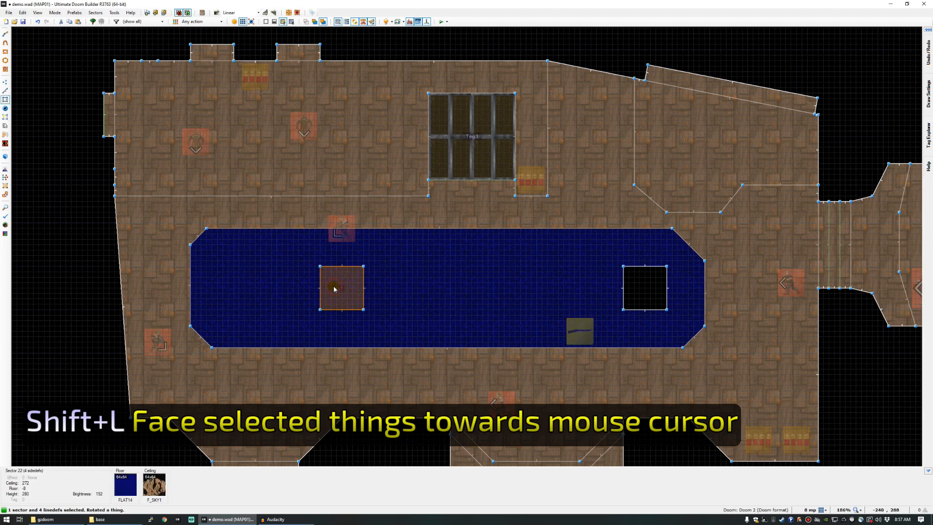
{"action": "left_click", "coordinate": [334, 289]}
{"action": "key", "text": "t"}
{"action": "right_click", "coordinate": [341, 238]}
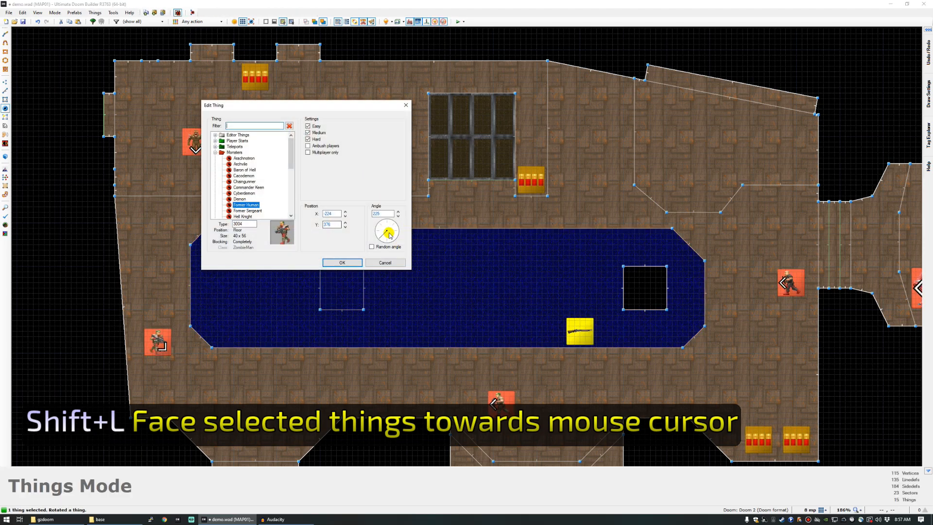
{"action": "left_click", "coordinate": [382, 263]}
Delete the square sector in the pool to form a pillar and apply the METAL2 texture to its four sides.
{"action": "key", "text": "s"}
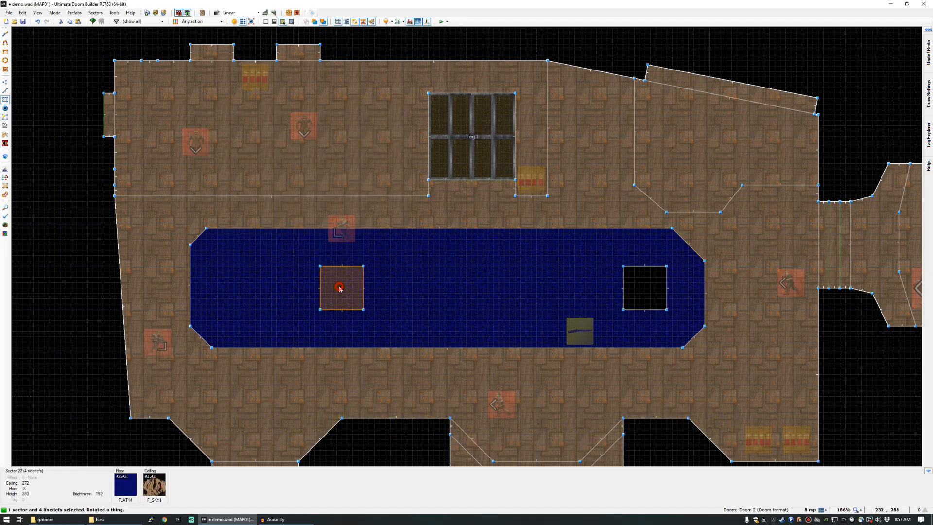
{"action": "key", "text": "Delete"}
{"action": "key", "text": "w"}
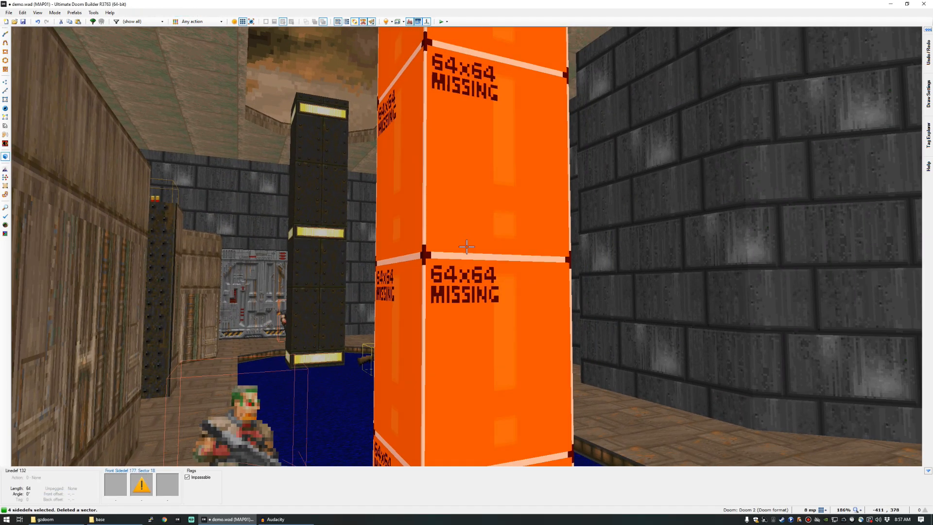
{"action": "right_click", "coordinate": [467, 247]}
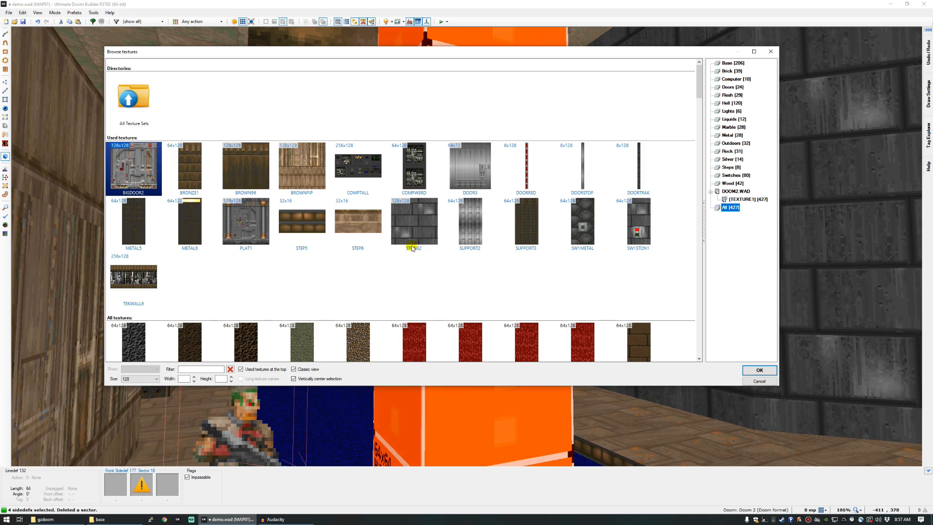
{"action": "type", "text": "METAL"}
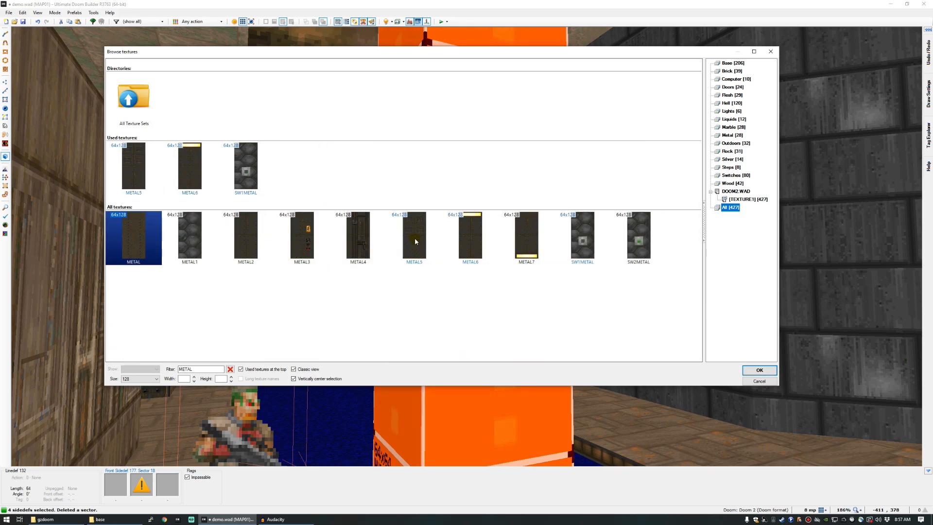
{"action": "double_click", "coordinate": [258, 240]}
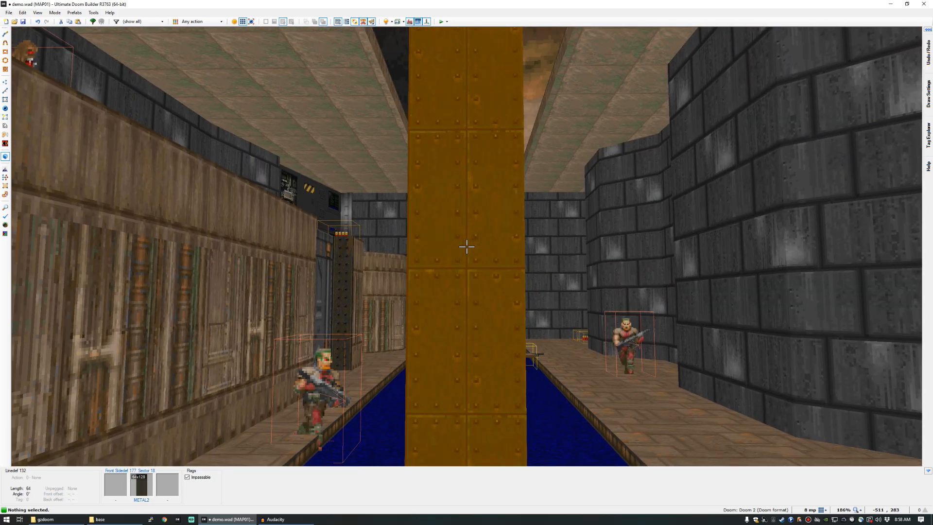
Set the texture offset of the METAL2 pillar's four sides to 0, -24 and deselect them.
{"action": "key", "text": "f"}
{"action": "key", "text": "e"}
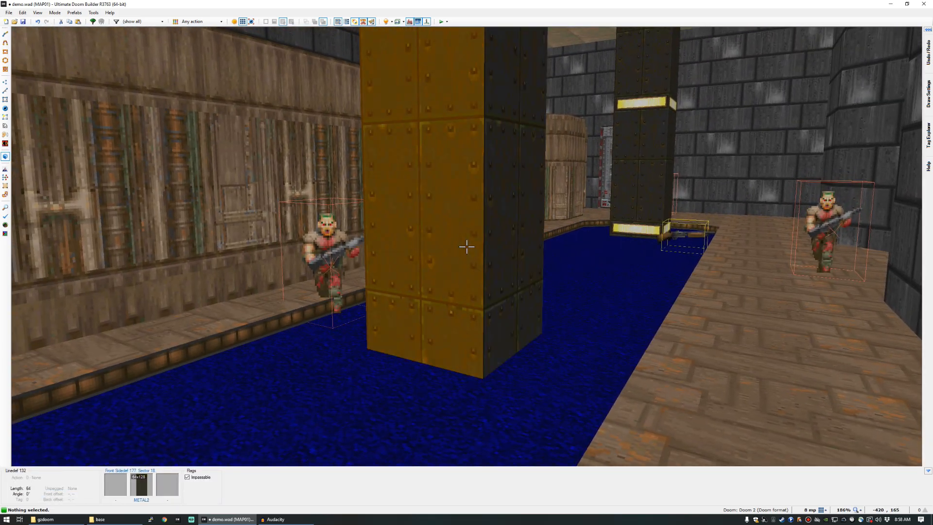
{"action": "left_click", "coordinate": [466, 247], "text": "shift"}
{"action": "key", "text": "d"}
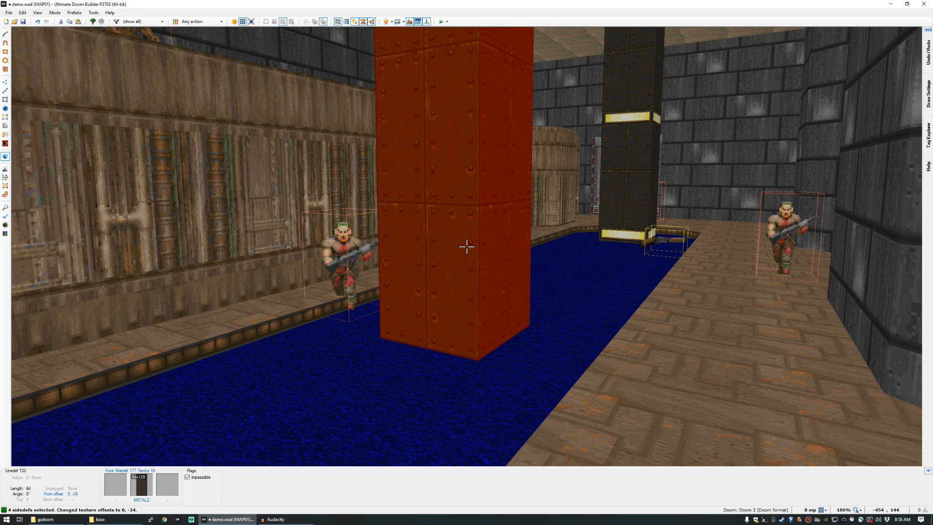
{"action": "key", "text": "c"}
Try out different heights for the sky ceiling above the pool, returning it to 272.
{"action": "key", "text": "s"}
{"action": "key", "text": "d"}
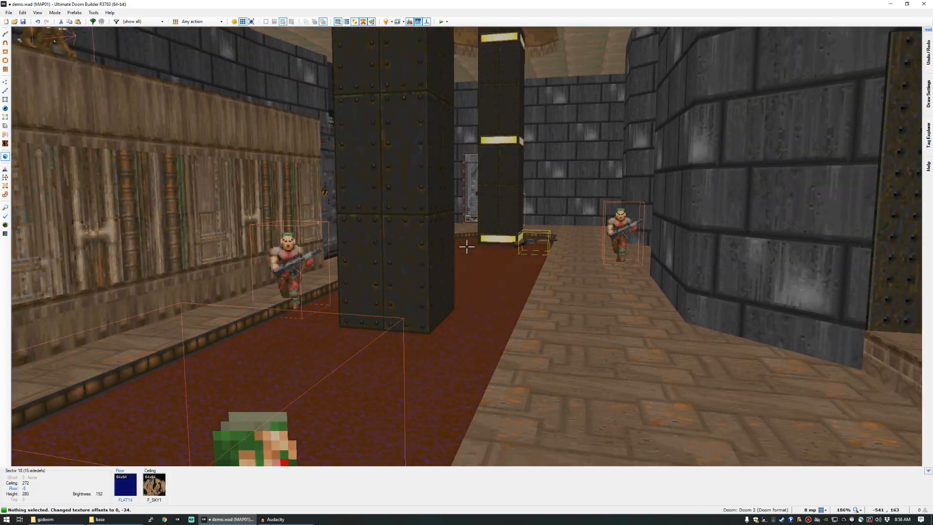
{"action": "key", "text": "s"}
{"action": "key", "text": "e"}
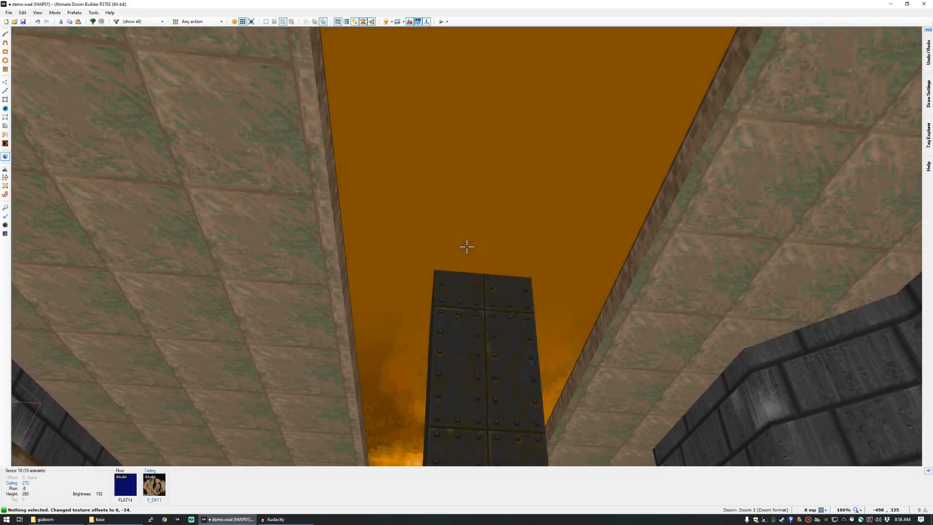
{"action": "key", "text": "s"}
{"action": "left_click", "coordinate": [466, 247]}
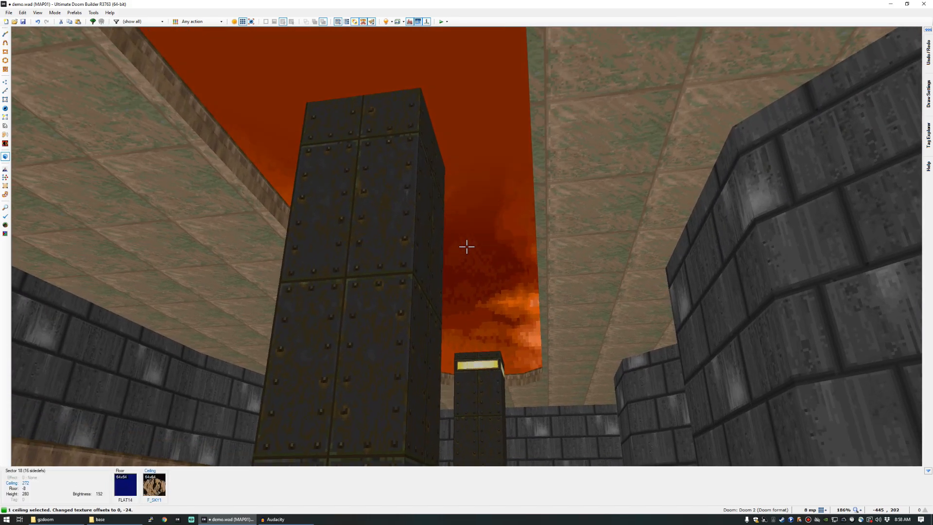
{"action": "scroll", "coordinate": [466, 247], "scroll_direction": "up", "scroll_amount": 4}
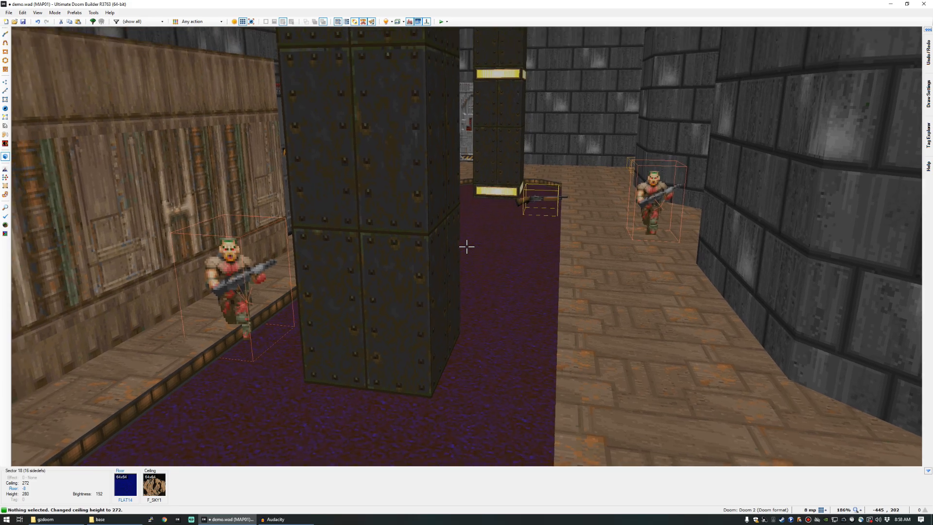
Make all sides of both pillars lower unpegged and shift their textures by 24, giving the METAL6 pillar offset 0, 16.
{"action": "key", "text": "e"}
{"action": "left_click", "coordinate": [466, 247], "text": "shift"}
{"action": "left_click", "coordinate": [467, 247], "text": "shift"}
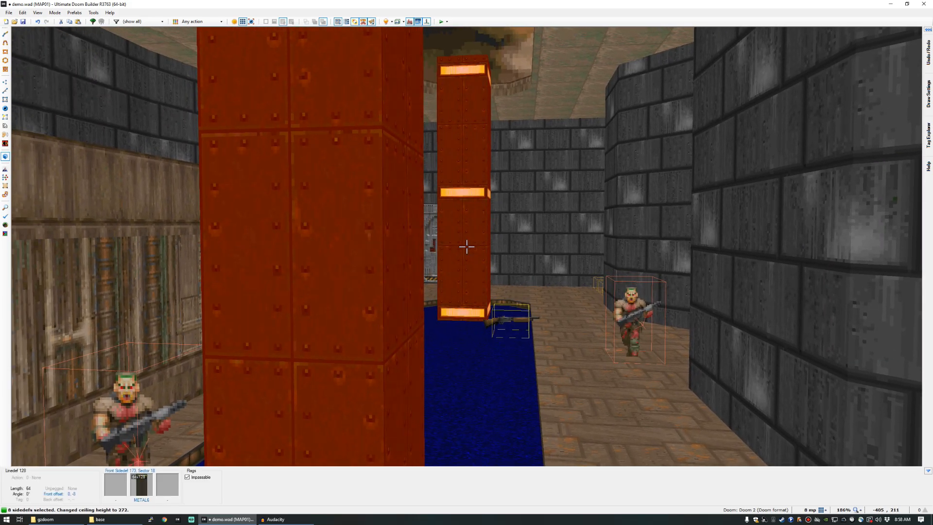
{"action": "key", "text": "l"}
{"action": "key", "text": "d"}
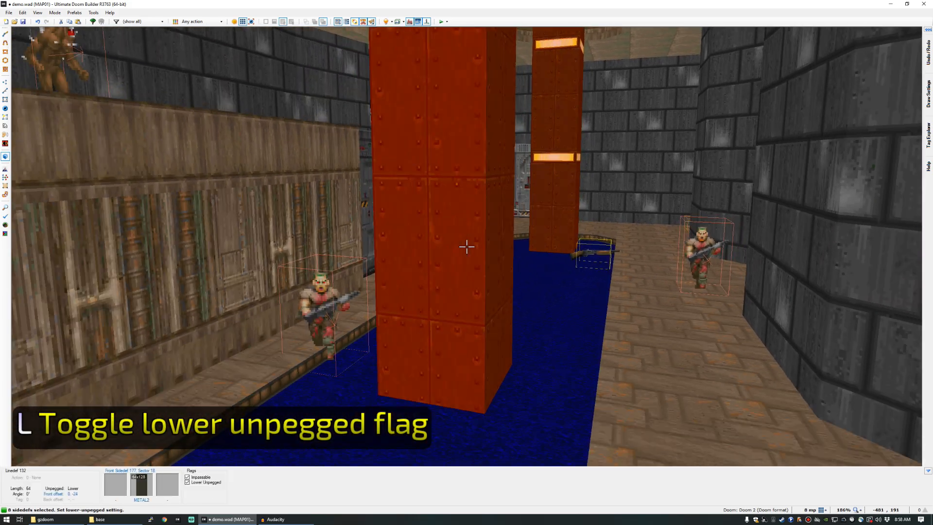
{"action": "key", "text": "c"}
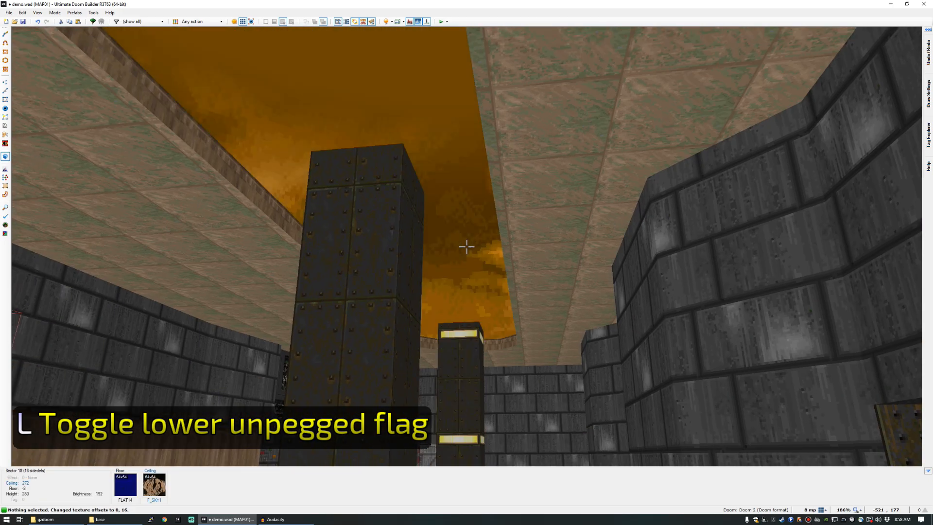
Change the height of the sky ceiling above the pool to 264 and deselect it.
{"action": "left_click", "coordinate": [467, 247]}
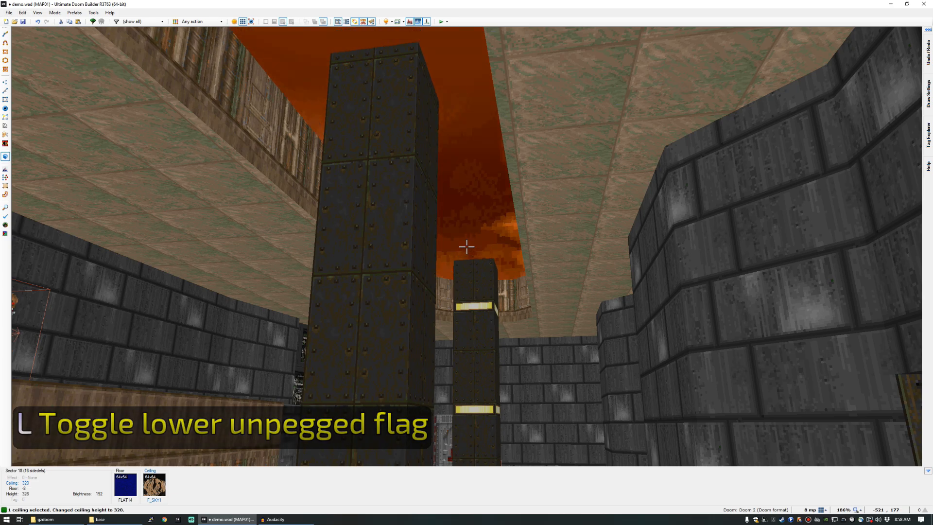
{"action": "key", "text": "s"}
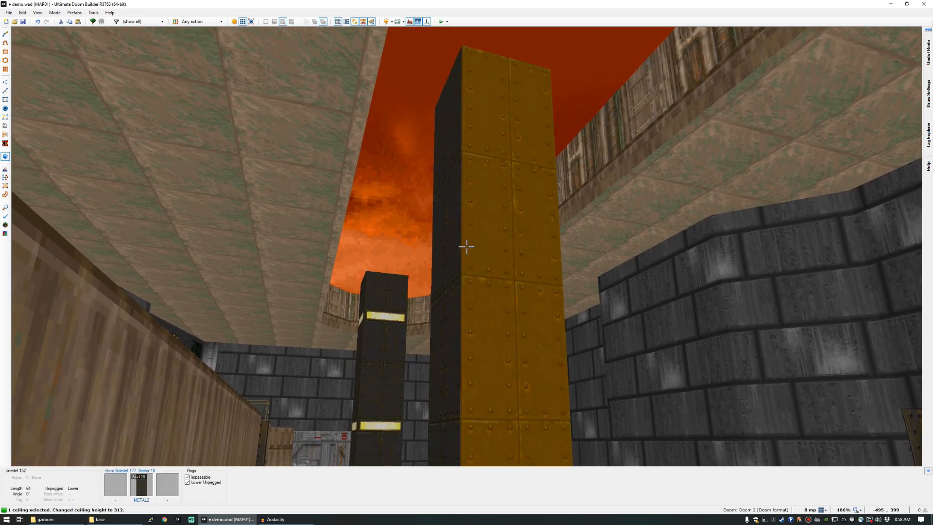
{"action": "key", "text": "f"}
{"action": "key", "text": "f"}
{"action": "key", "text": "e"}
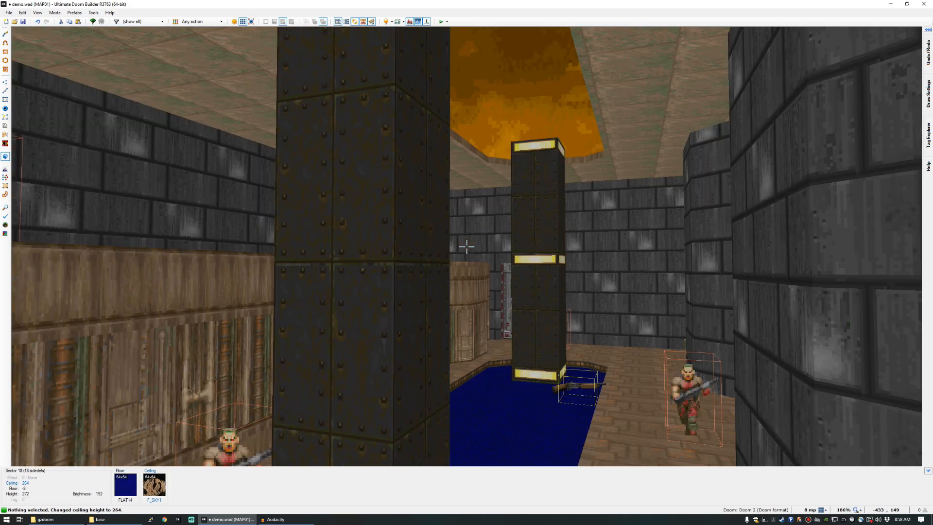
Examine the texture alignment of both pillars and the sky opening above the pool in the 3D view.
{"action": "key", "text": "s"}
{"action": "key", "text": "f"}
{"action": "key", "text": "e"}
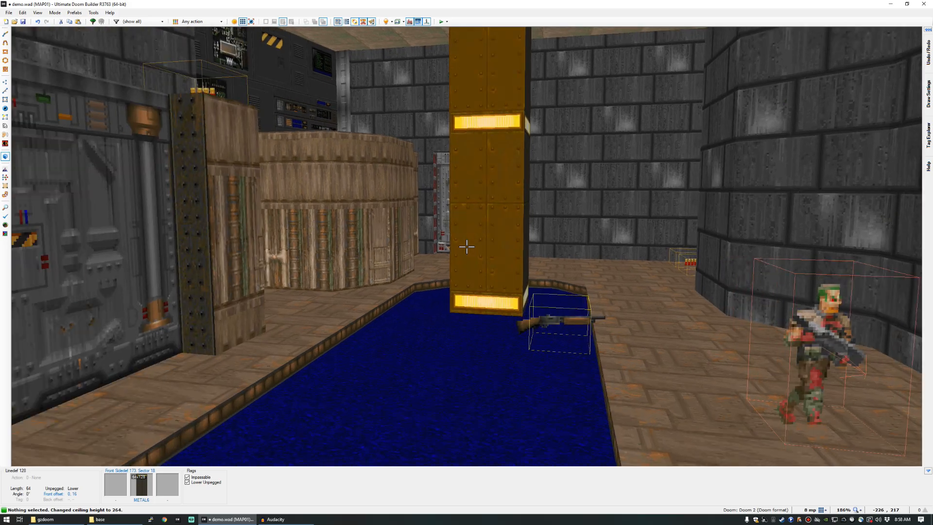
{"action": "key", "text": "s"}
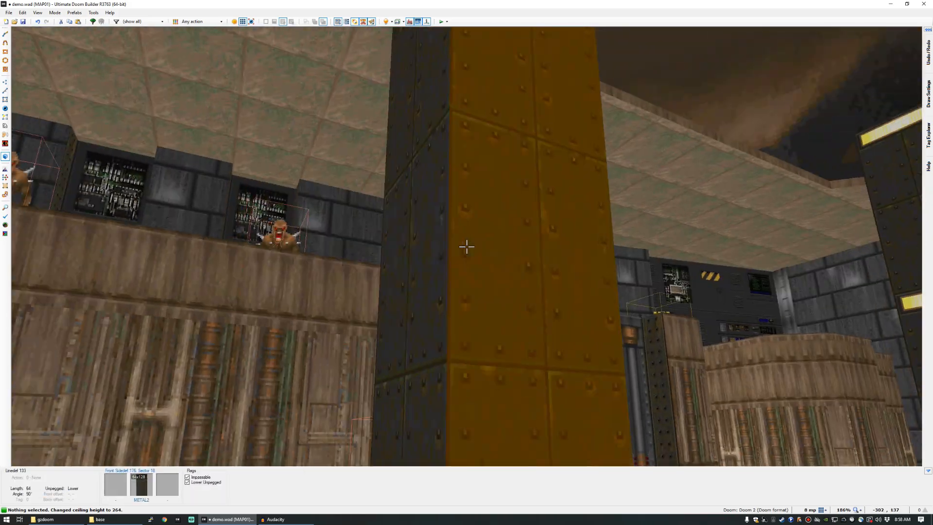
{"action": "key", "text": "s"}
{"action": "key", "text": "e"}
{"action": "key", "text": "d"}
{"action": "key", "text": "f"}
{"action": "key", "text": "e"}
{"action": "key", "text": "s"}
{"action": "key", "text": "s"}
{"action": "key", "text": "e"}
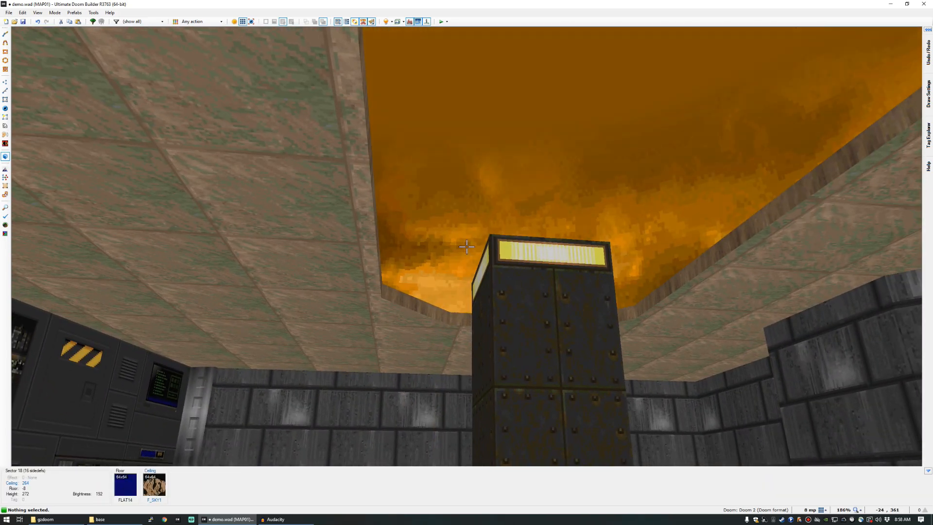
Try shifting the vertical texture offset on one side of the METAL6 pillar, returning it to 0, 16.
{"action": "key", "text": "d"}
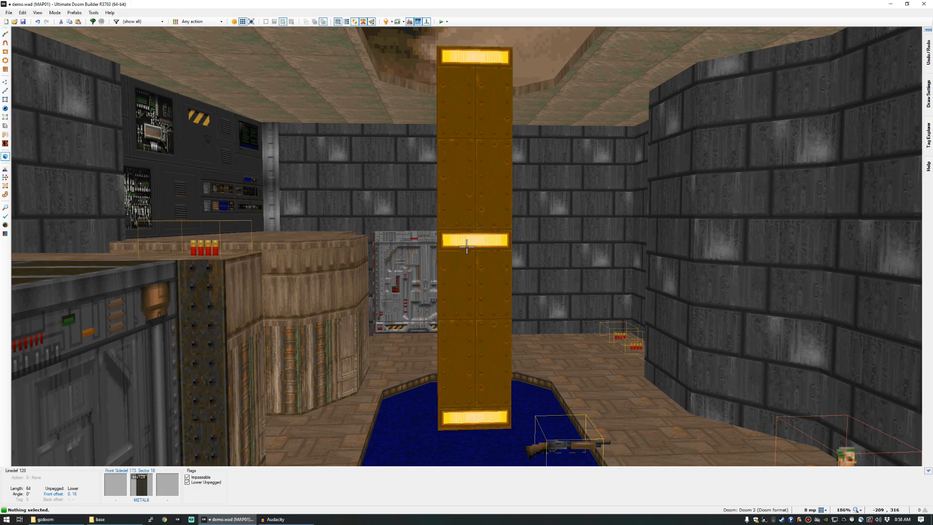
{"action": "left_click", "coordinate": [466, 247]}
{"action": "key", "text": "Down"}
{"action": "key", "text": "Down"}
{"action": "key", "text": "Up"}
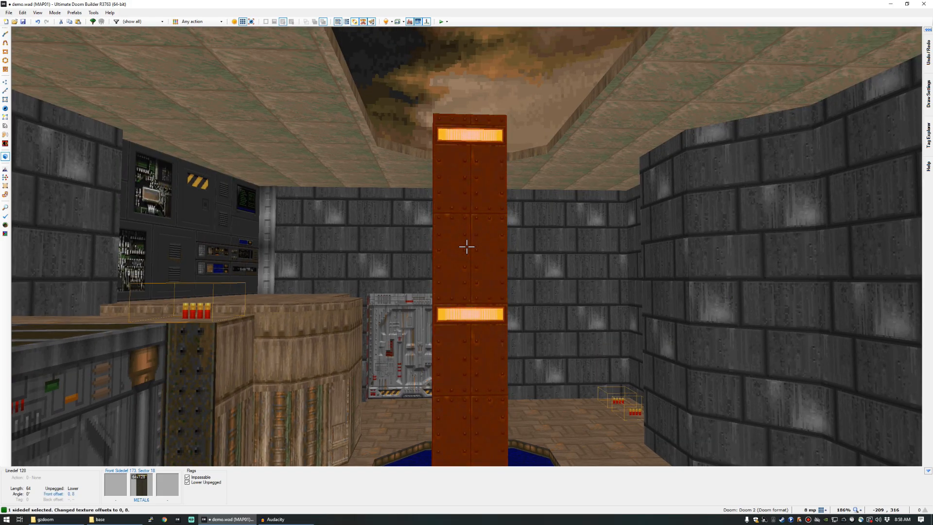
{"action": "key", "text": "Up"}
{"action": "left_click", "coordinate": [466, 247]}
{"action": "key", "text": "e"}
{"action": "key", "text": "s"}
{"action": "key", "text": "f"}
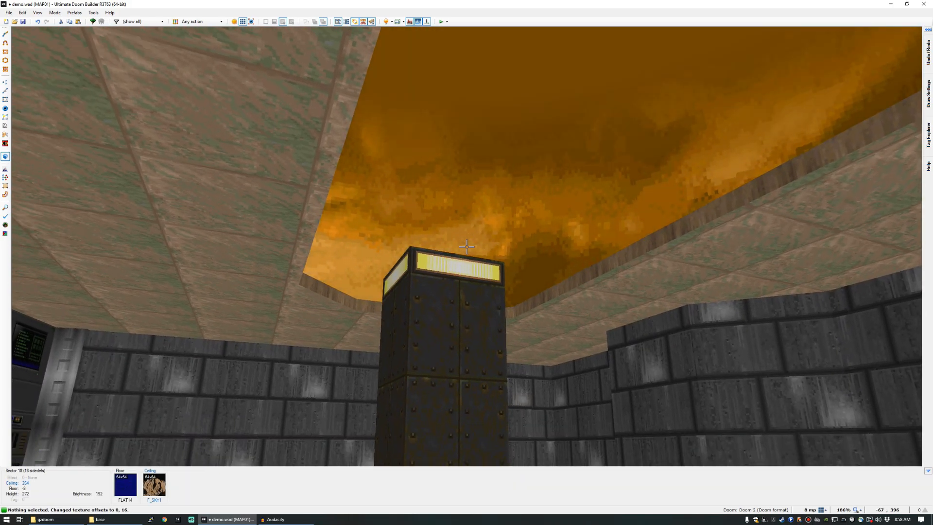
{"action": "key", "text": "e"}
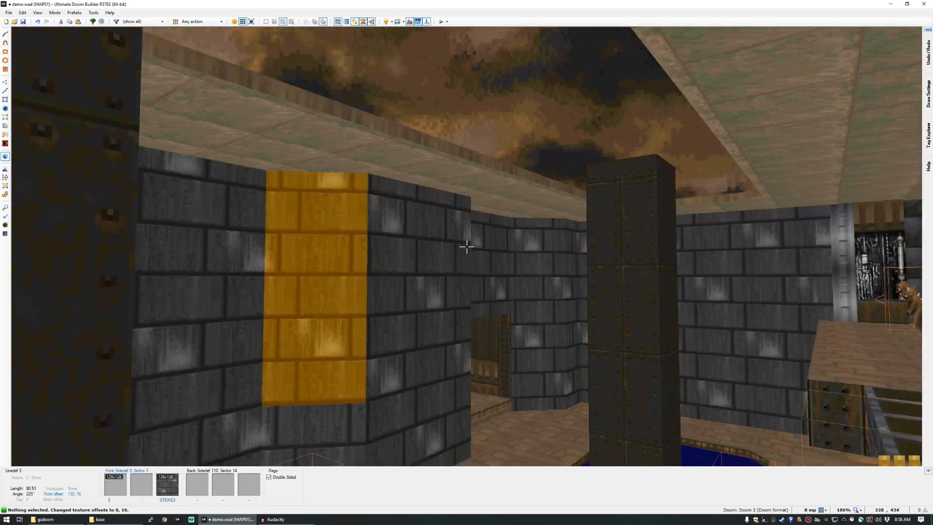
Return to the 2D map and draw lines splitting the pool along the eastern pillar's west and east sides.
{"action": "key", "text": "q"}
{"action": "scroll", "coordinate": [466, 247], "scroll_direction": "down", "scroll_amount": 5}
{"action": "scroll", "coordinate": [505, 249], "scroll_direction": "up", "scroll_amount": 7}
{"action": "key", "text": "space"}
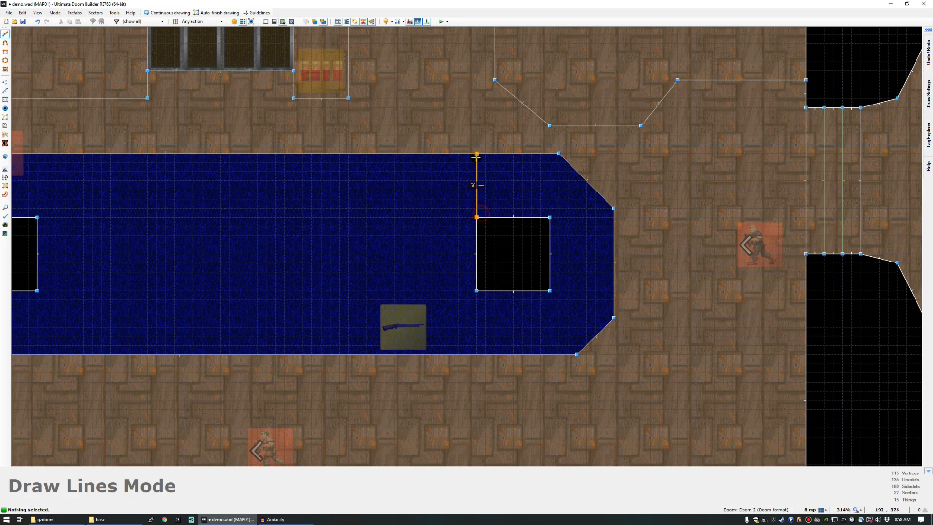
{"action": "left_click", "coordinate": [549, 154]}
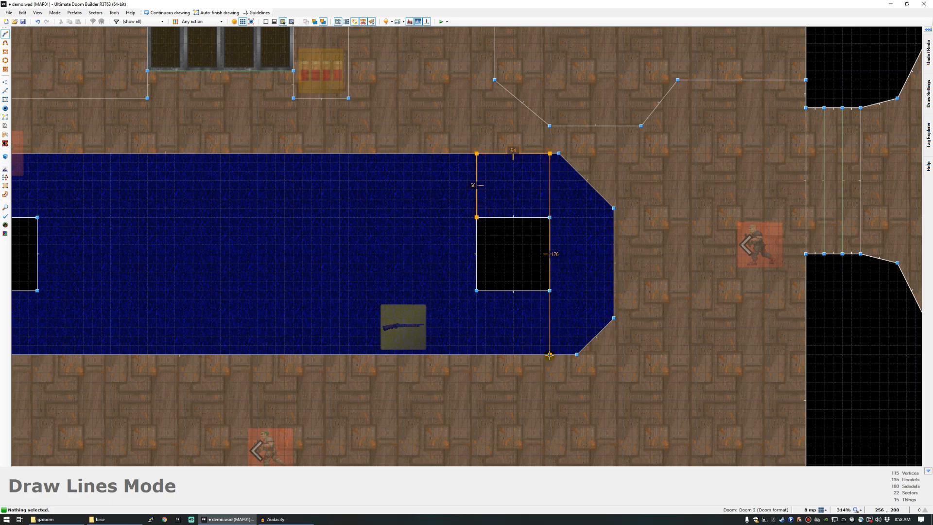
{"action": "left_click", "coordinate": [478, 292]}
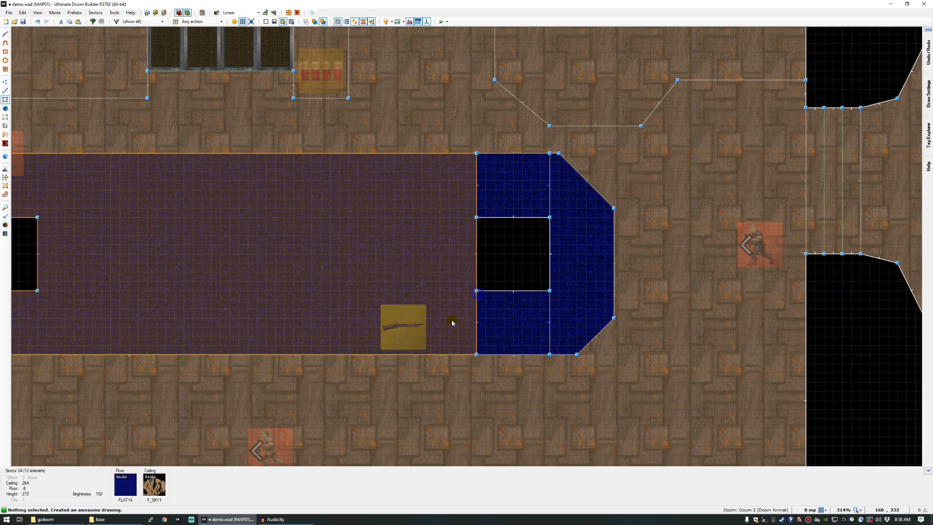
Draw matching north-south lines across the pool along the west and east sides of the western pillar.
{"action": "scroll", "coordinate": [477, 292], "scroll_direction": "down", "scroll_amount": 5}
{"action": "scroll", "coordinate": [239, 282], "scroll_direction": "up", "scroll_amount": 4}
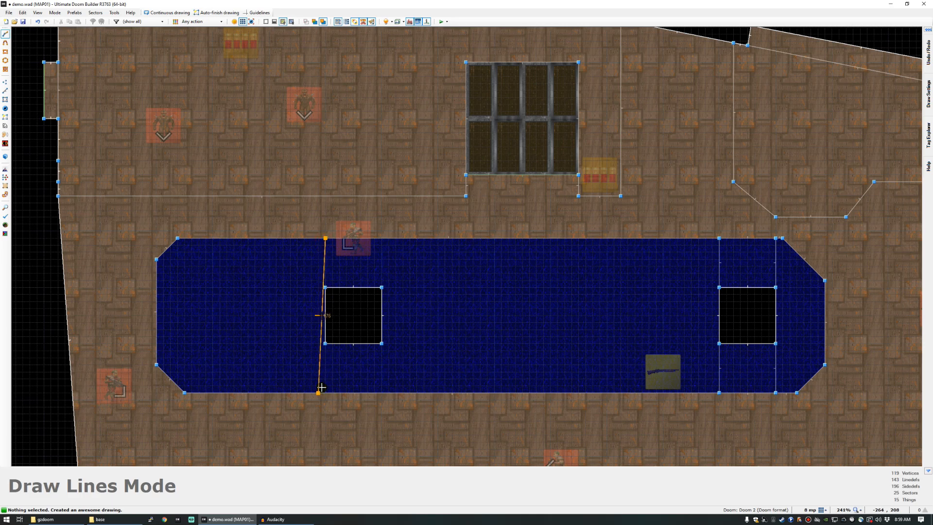
{"action": "left_click", "coordinate": [381, 239]}
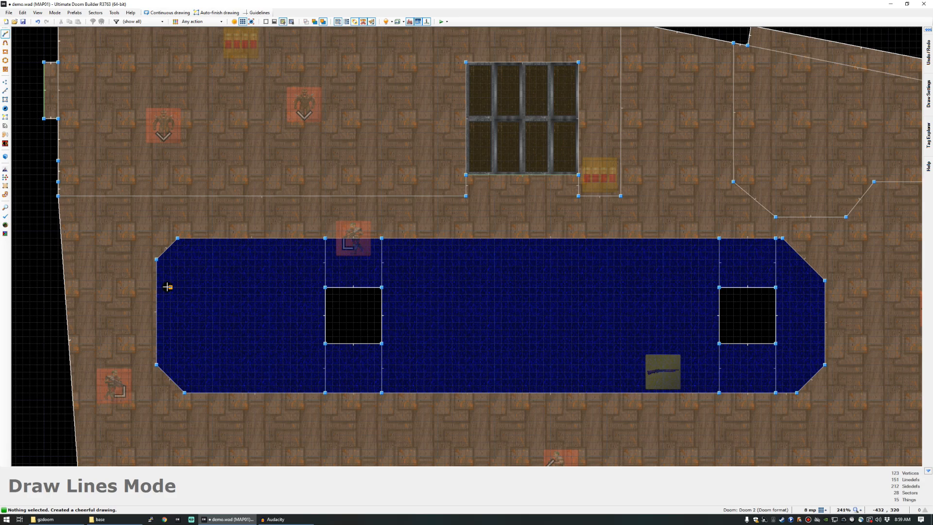
Draw two east-west lines across the pool, aligned with the north and south sides of both pillars.
{"action": "left_click", "coordinate": [824, 287]}
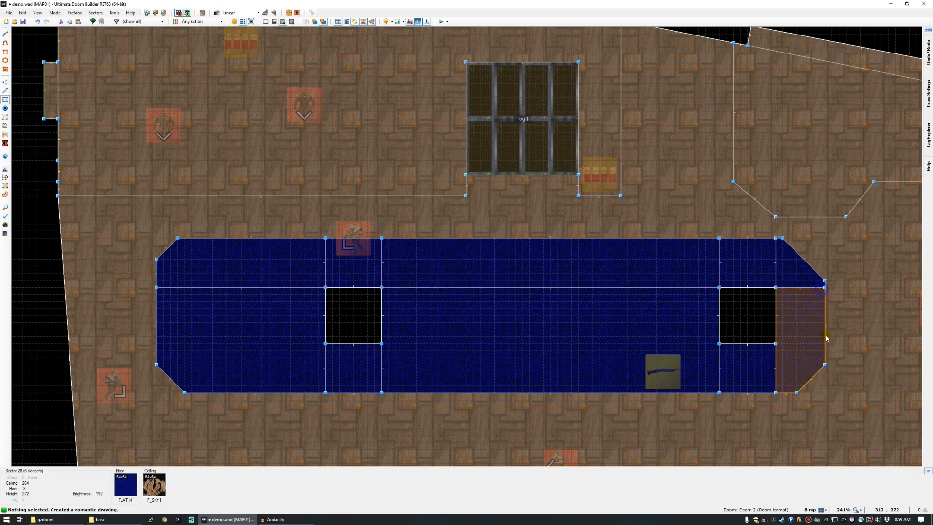
{"action": "left_click", "coordinate": [826, 343]}
{"action": "left_click", "coordinate": [155, 344]}
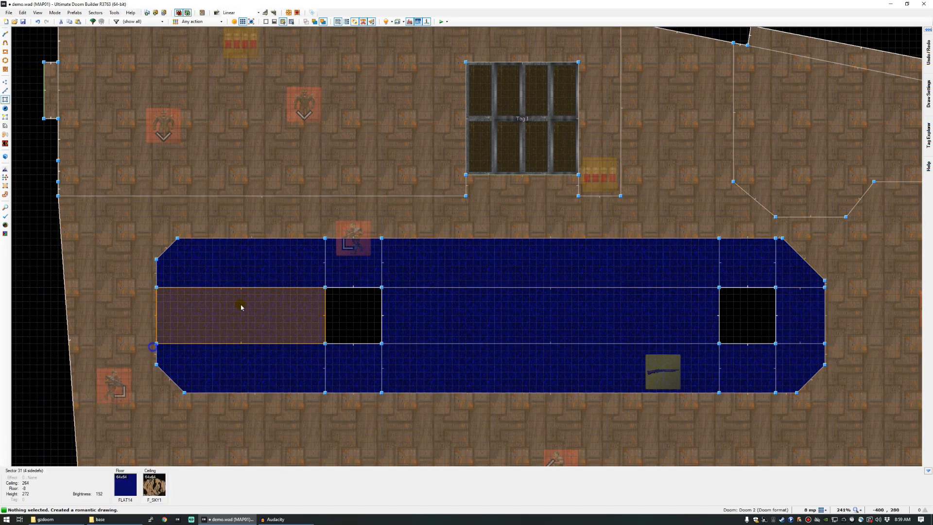
In the 3D view, lower the sky ceiling section between the western pillar and the pool's west edge to 248.
{"action": "key", "text": "q"}
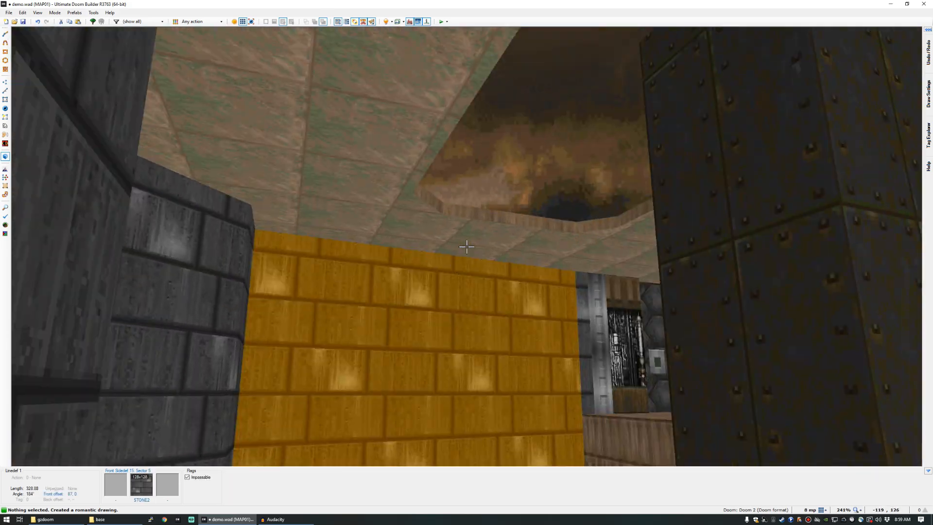
{"action": "left_click", "coordinate": [466, 247]}
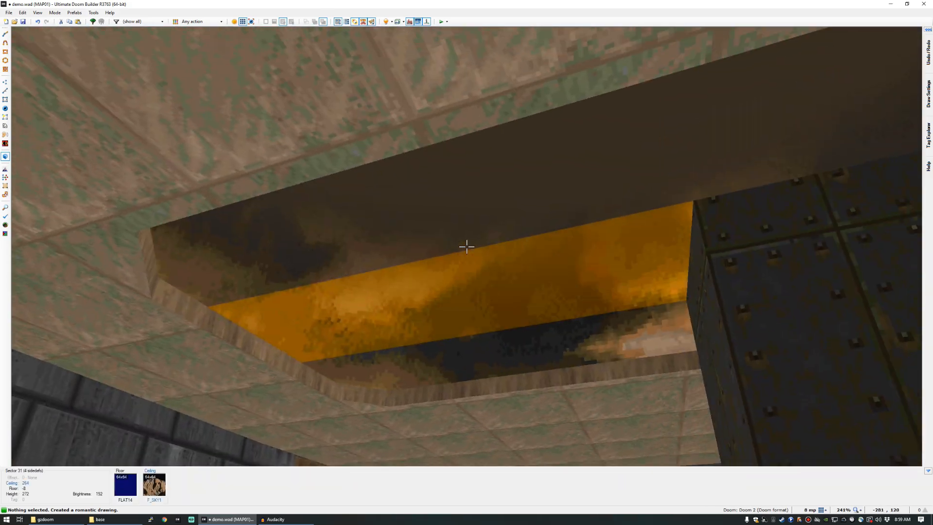
{"action": "scroll", "coordinate": [466, 247], "scroll_direction": "down", "scroll_amount": 3}
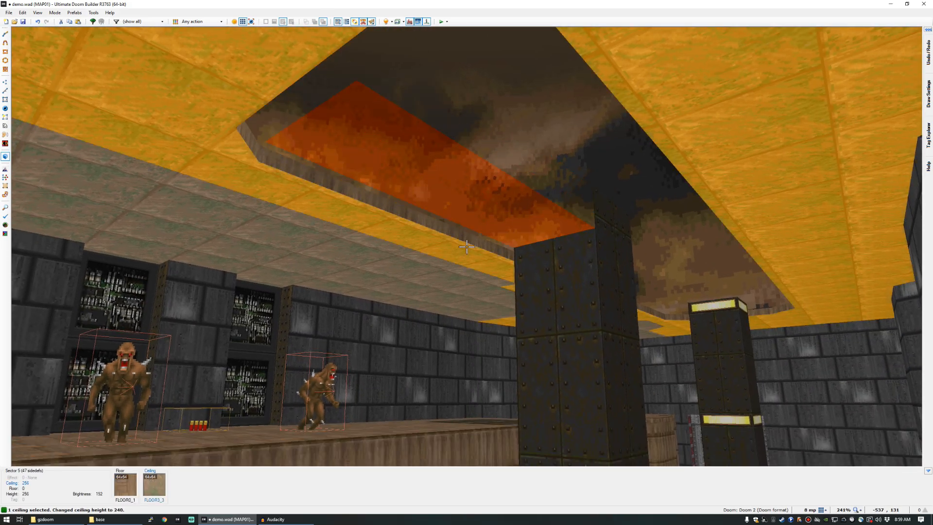
{"action": "scroll", "coordinate": [467, 247], "scroll_direction": "down", "scroll_amount": 16}
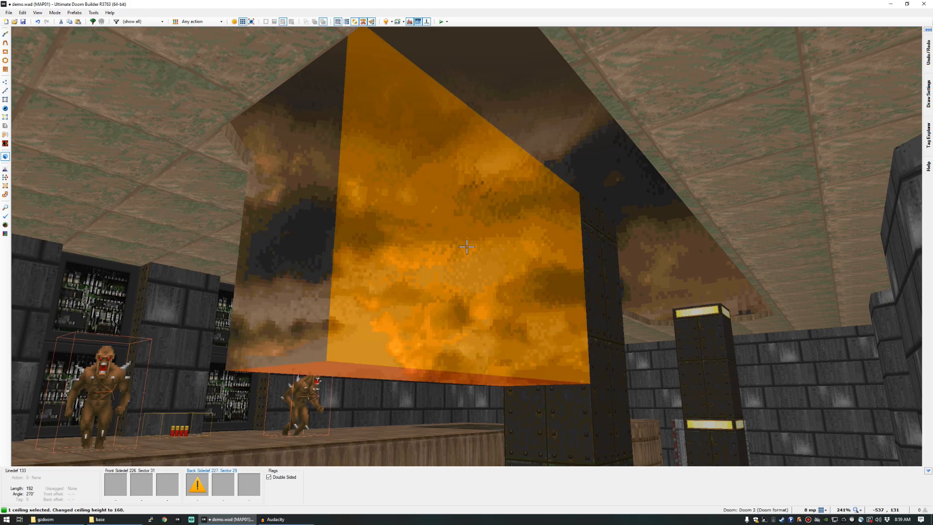
{"action": "scroll", "coordinate": [466, 247], "scroll_direction": "up", "scroll_amount": 10}
{"action": "scroll", "coordinate": [467, 246], "scroll_direction": "up", "scroll_amount": 4}
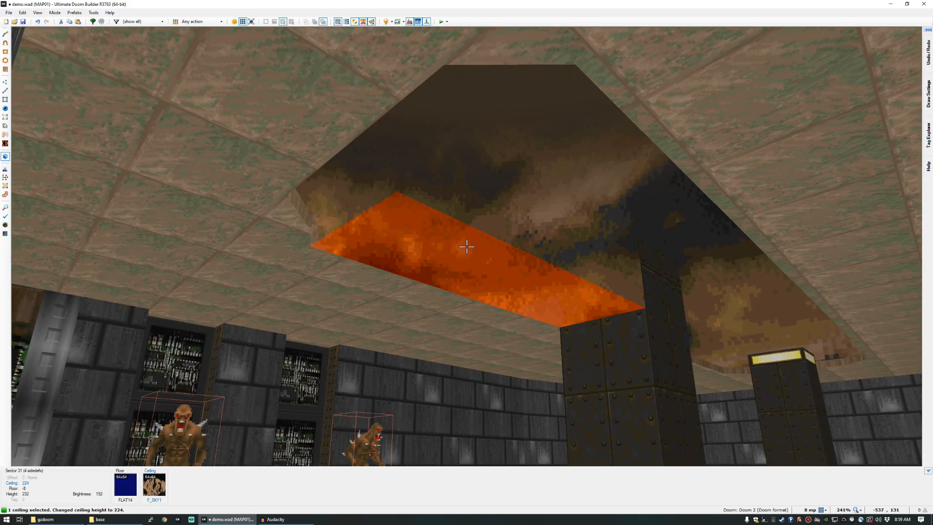
{"action": "left_click", "coordinate": [467, 247]}
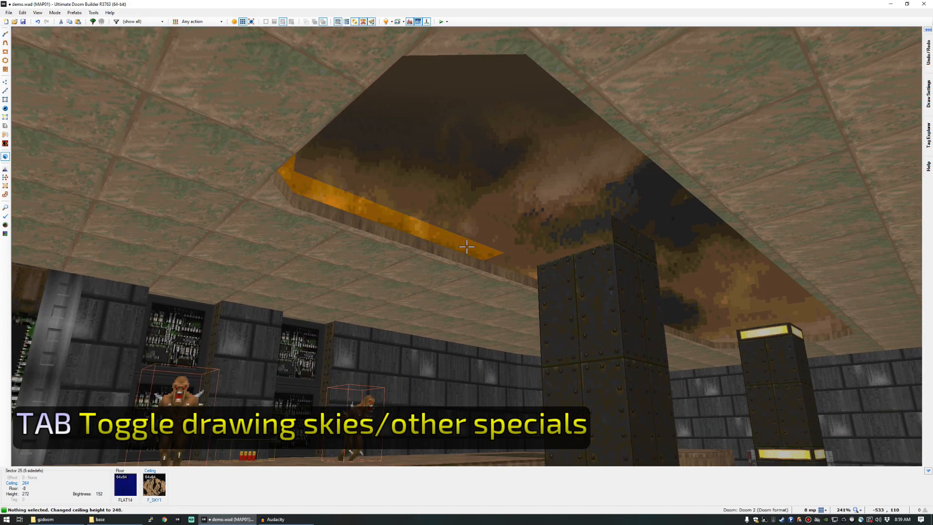
Turn off sky rendering and set the sky ceiling strip running in line with both pillars to height 256.
{"action": "key", "text": "Tab"}
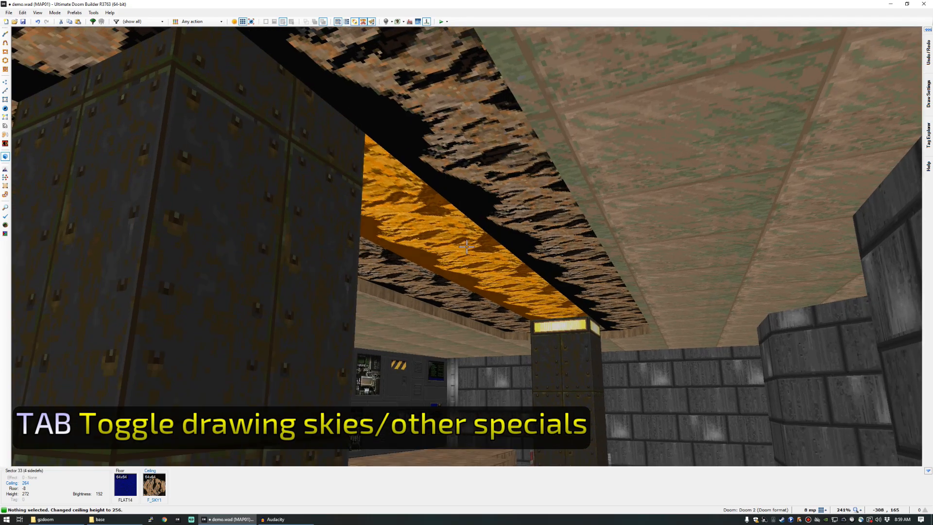
{"action": "key", "text": "e"}
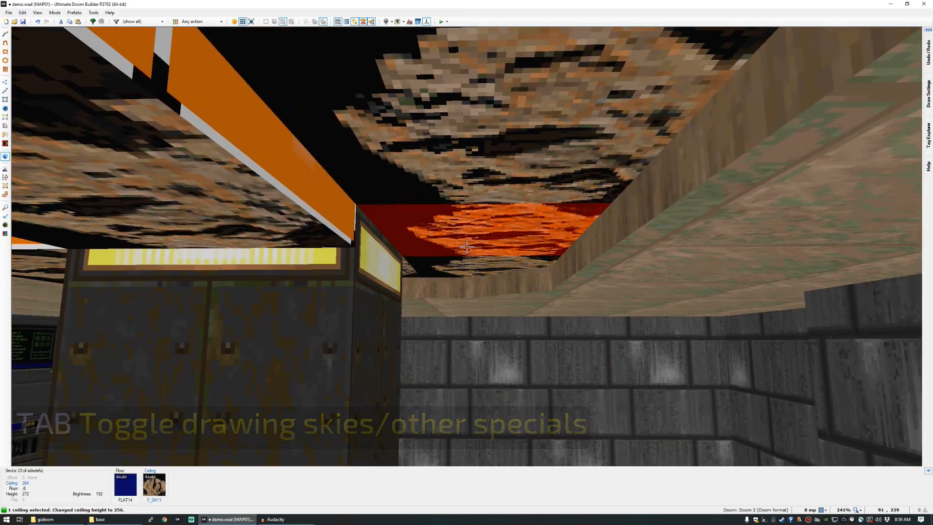
{"action": "left_click", "coordinate": [467, 247]}
Flood-fill the eastern pillar with the METAL2 texture and reset the texture offsets of its four sides to 0, 0.
{"action": "key", "text": "e"}
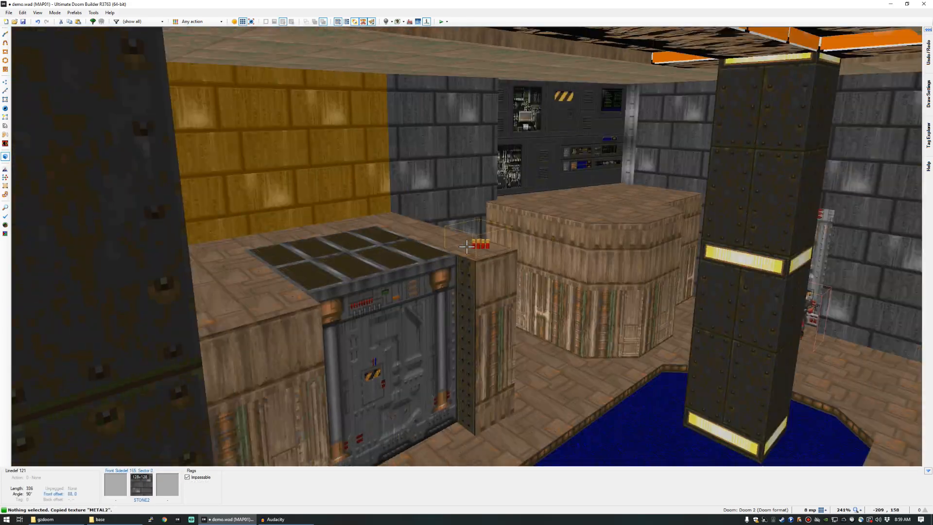
{"action": "middle_click", "coordinate": [466, 247], "text": "shift"}
{"action": "key", "text": "e"}
{"action": "key", "text": "d"}
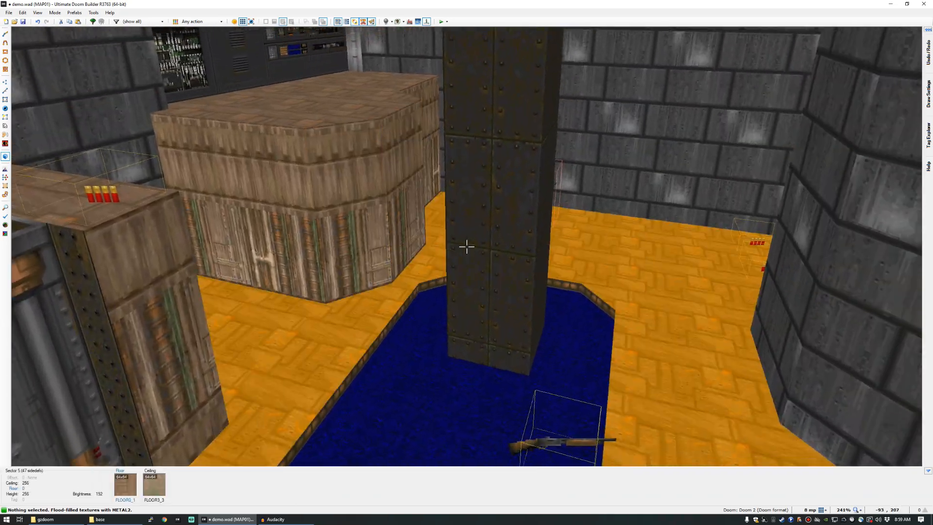
{"action": "left_click", "coordinate": [466, 247], "text": "shift"}
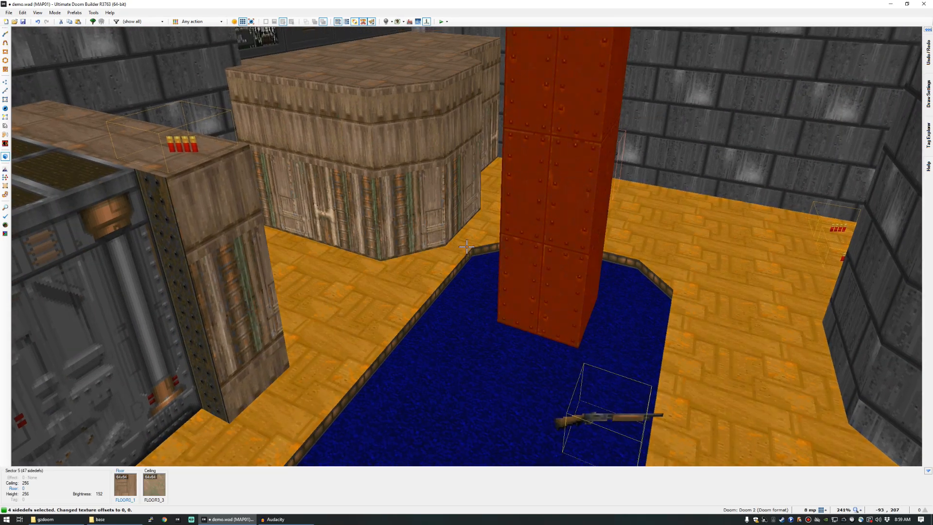
{"action": "key", "text": "e"}
{"action": "key", "text": "d"}
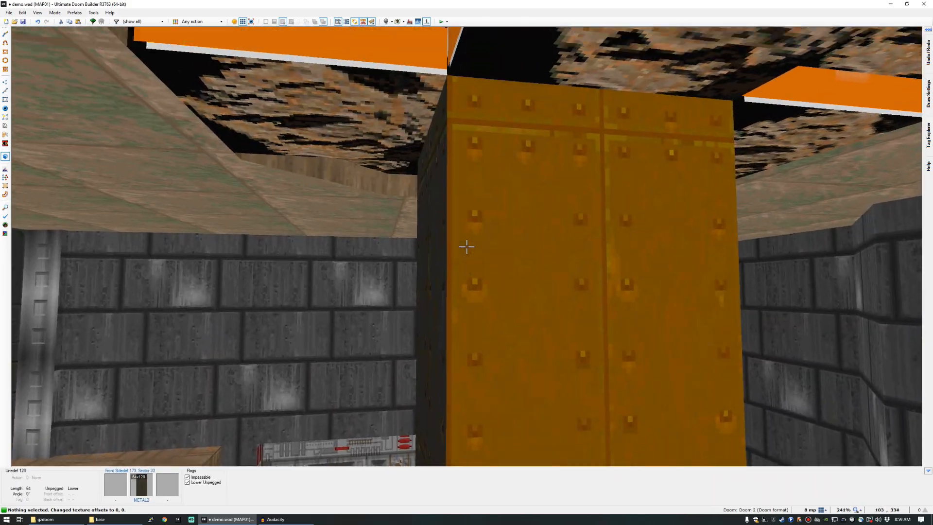
{"action": "left_click", "coordinate": [466, 247]}
{"action": "key", "text": "f"}
{"action": "left_click", "coordinate": [466, 246]}
{"action": "left_click", "coordinate": [467, 246]}
{"action": "key", "text": "s"}
{"action": "key", "text": "d"}
{"action": "key", "text": "c"}
{"action": "left_click", "coordinate": [467, 247], "text": "shift"}
{"action": "key", "text": "c"}
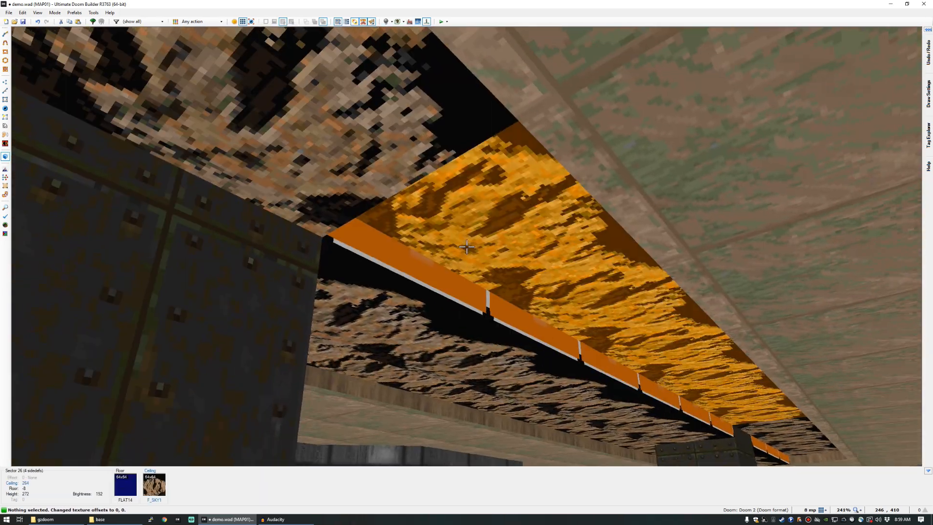
Raise four of the sky ceiling sections flanking the central strip to height 272, leaving out those directly beside the pillars.
{"action": "left_click", "coordinate": [466, 246]}
{"action": "key", "text": "s"}
{"action": "left_click", "coordinate": [466, 247]}
{"action": "key", "text": "e"}
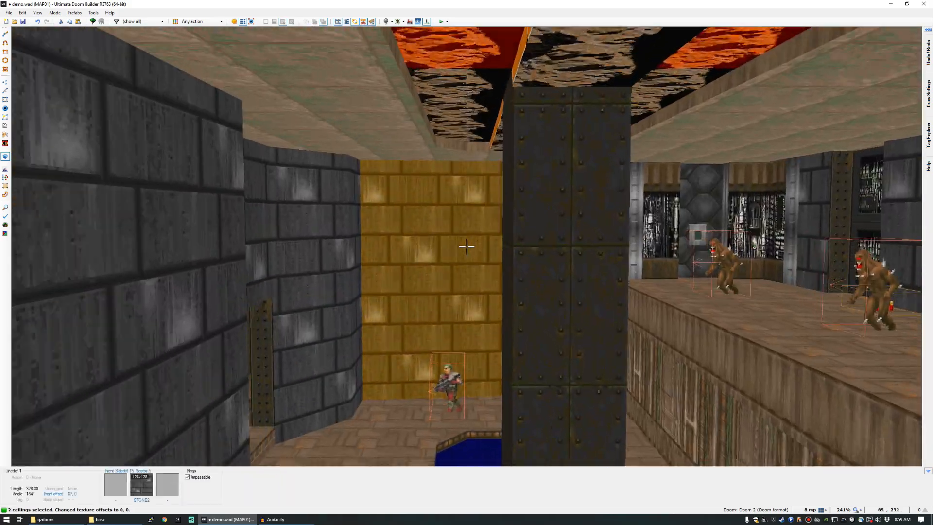
{"action": "key", "text": "e"}
{"action": "key", "text": "s"}
{"action": "key", "text": "e"}
{"action": "key", "text": "s"}
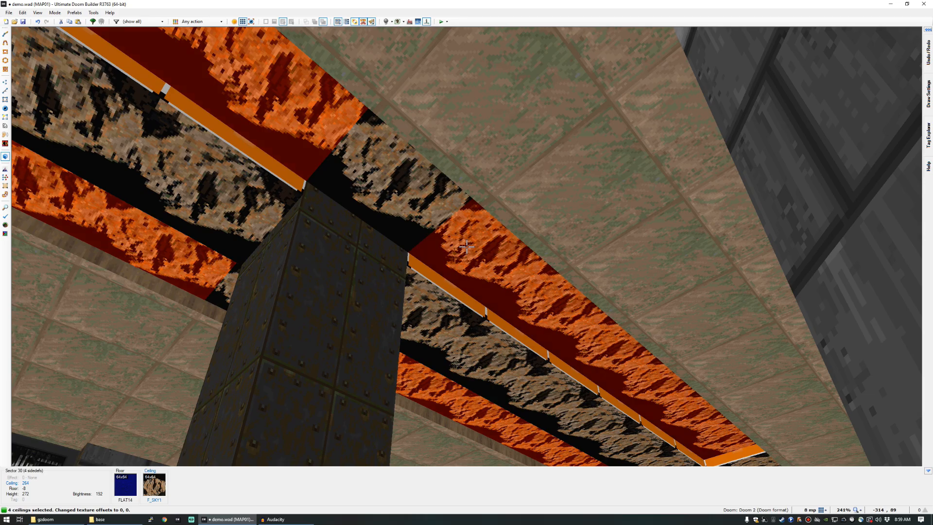
{"action": "key", "text": "e"}
{"action": "scroll", "coordinate": [467, 247], "scroll_direction": "up", "scroll_amount": 1}
{"action": "key", "text": "e"}
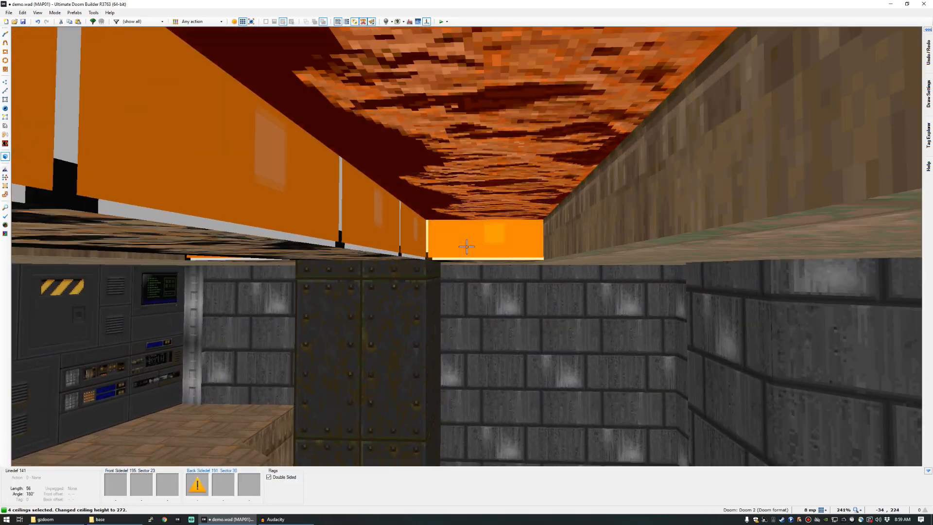
{"action": "key", "text": "c"}
Select all twelve untextured upper walls around the lowered ceiling strips and apply the METAL texture.
{"action": "key", "text": "e"}
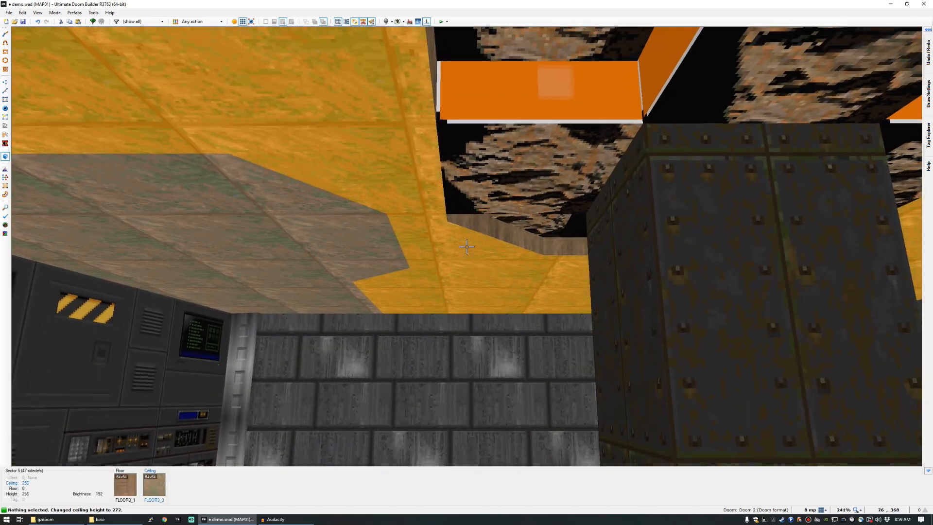
{"action": "key", "text": "f"}
{"action": "key", "text": "e"}
{"action": "key", "text": "s"}
{"action": "left_click", "coordinate": [466, 247]}
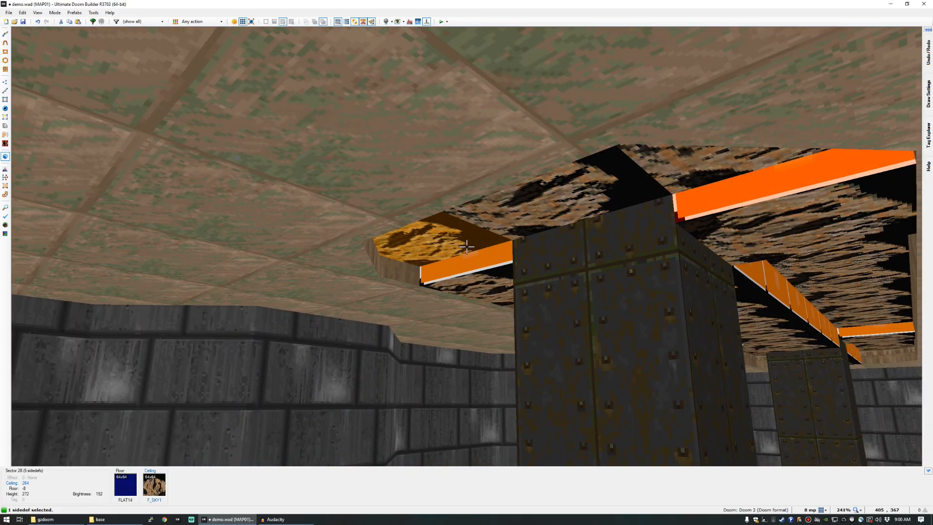
{"action": "left_click", "coordinate": [466, 247]}
{"action": "key", "text": "e"}
{"action": "left_click", "coordinate": [466, 247]}
{"action": "left_click", "coordinate": [466, 246]}
{"action": "key", "text": "e"}
{"action": "left_click", "coordinate": [467, 247]}
{"action": "key", "text": "s"}
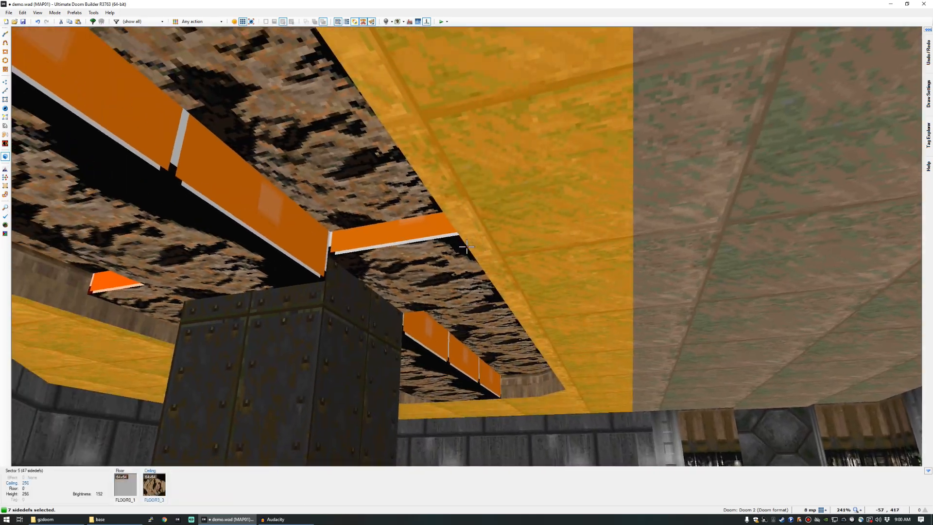
{"action": "left_click", "coordinate": [466, 247]}
{"action": "left_click", "coordinate": [467, 247]}
{"action": "left_click", "coordinate": [466, 246]}
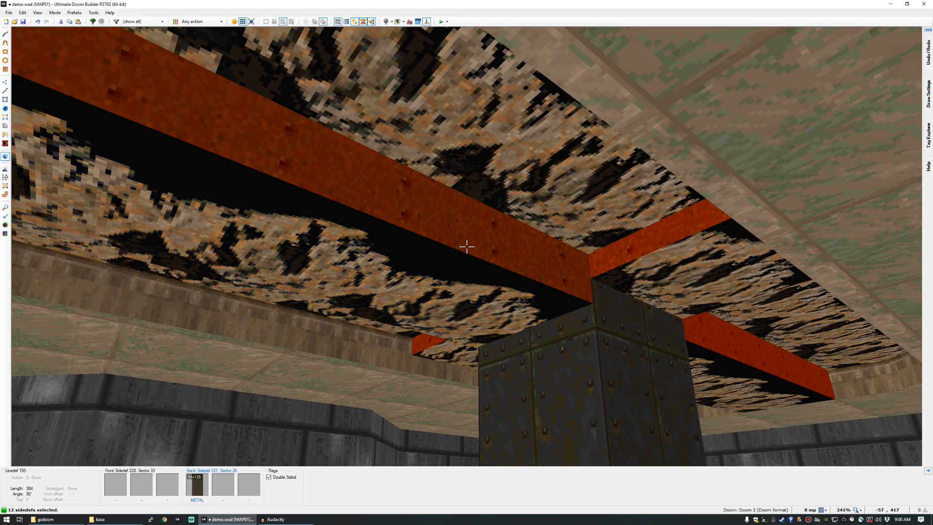
{"action": "key", "text": "c"}
{"action": "key", "text": "f"}
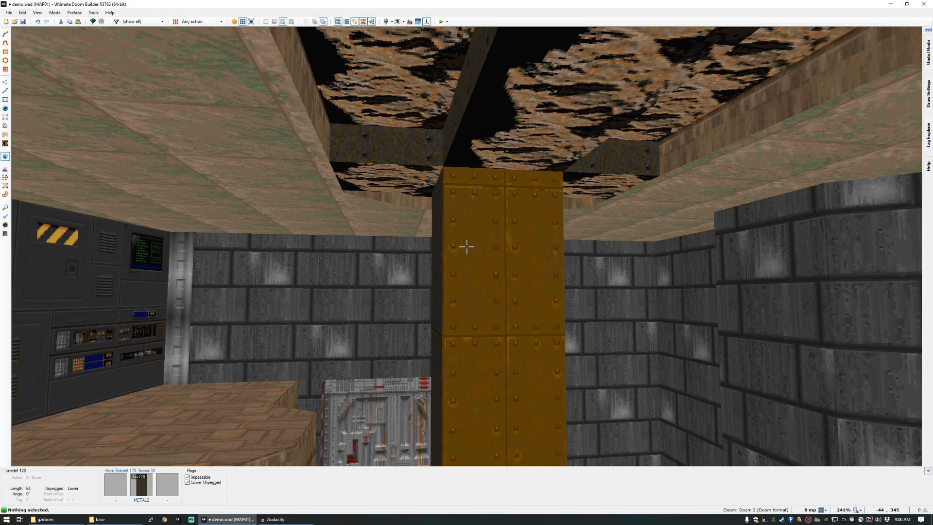
Select the undersides of the ceiling beams around both pillars and try the CEIL5_1 flat on them.
{"action": "key", "text": "w"}
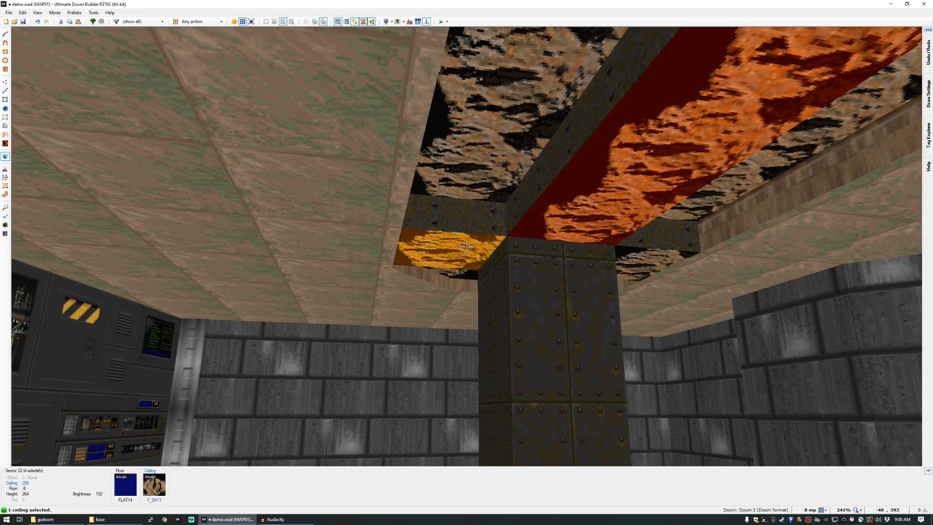
{"action": "left_click", "coordinate": [467, 246]}
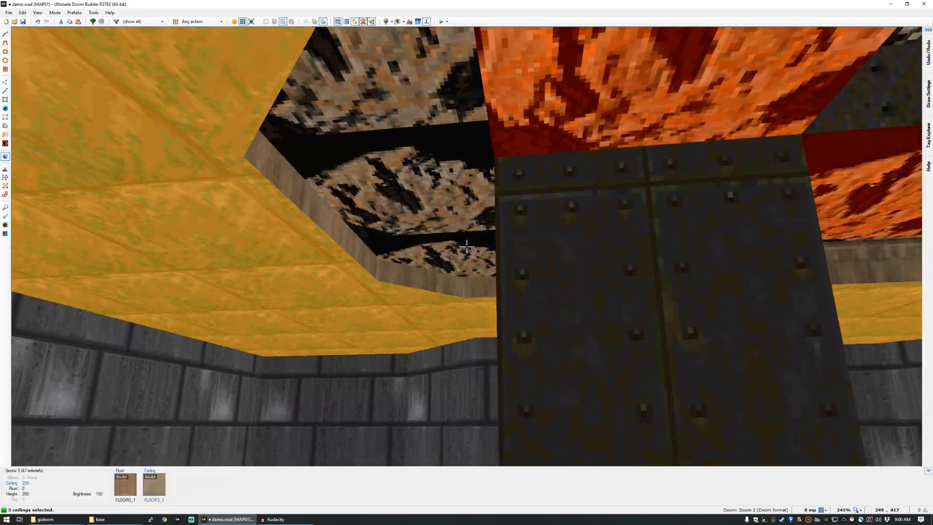
{"action": "left_click", "coordinate": [466, 246]}
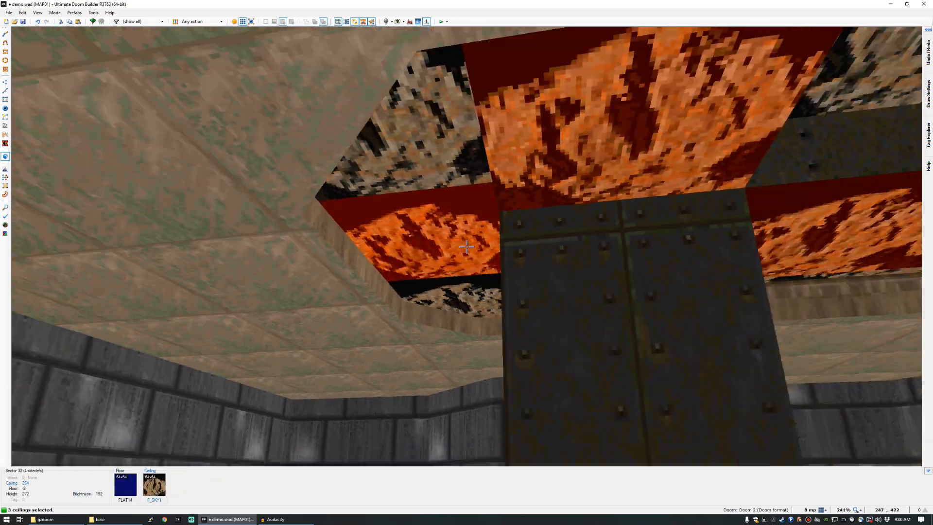
{"action": "key", "text": "w"}
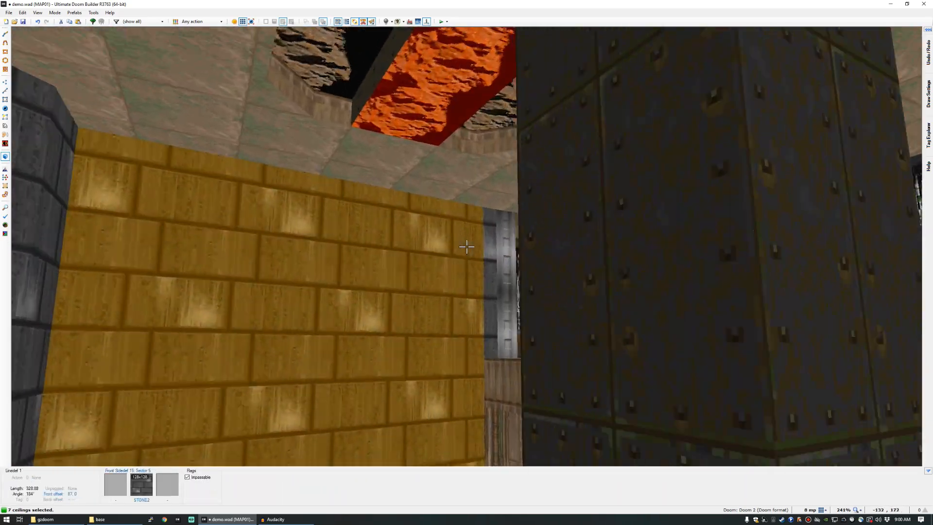
{"action": "left_click", "coordinate": [467, 247]}
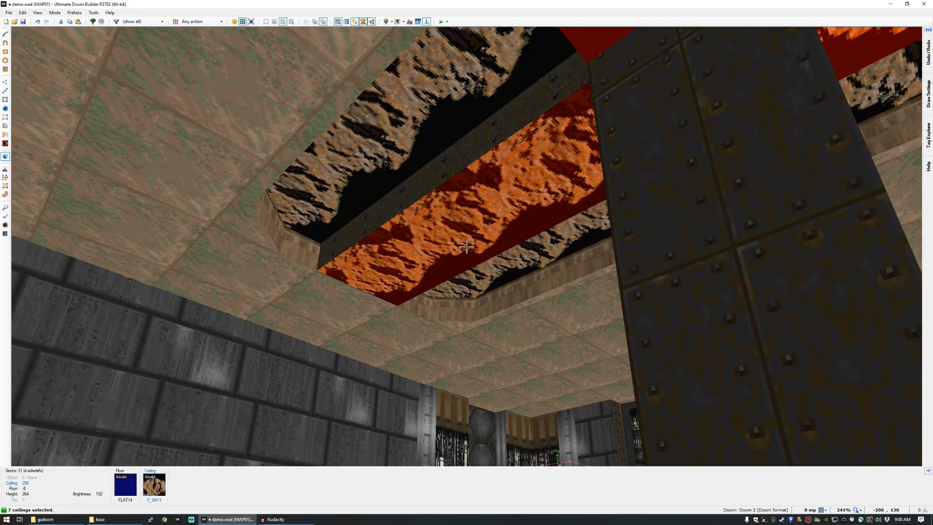
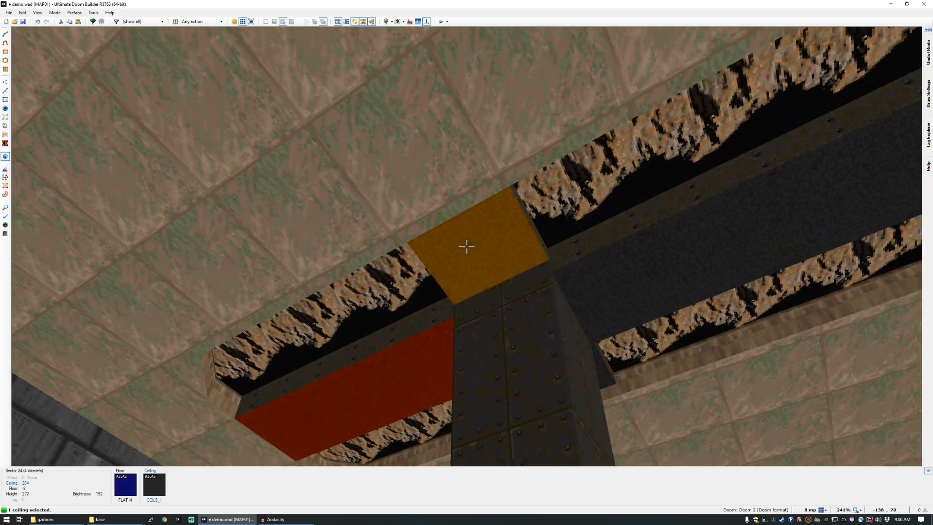
Reselect the undersides of all ceiling beams around both pillars and apply the CEIL5_2 flat.
{"action": "left_click", "coordinate": [467, 246]}
{"action": "left_click", "coordinate": [466, 246]}
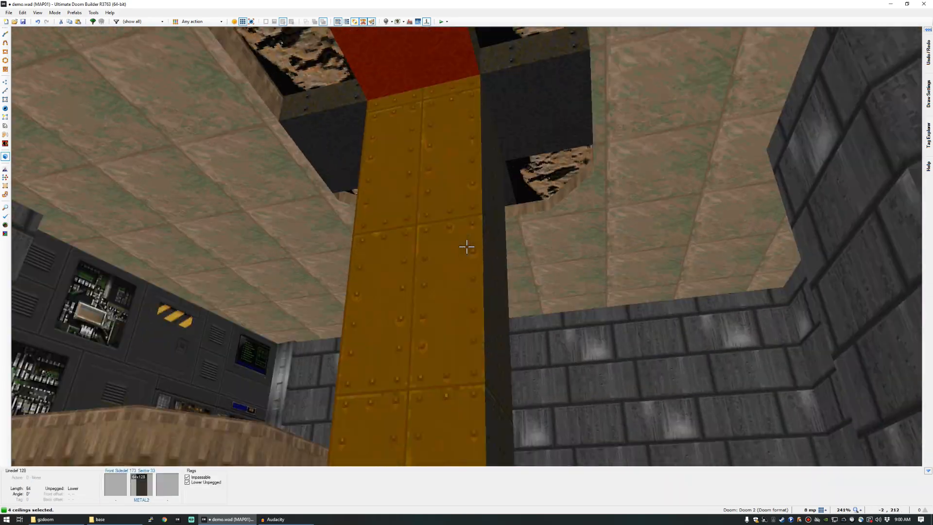
{"action": "left_click", "coordinate": [467, 246]}
{"action": "left_click", "coordinate": [466, 247]}
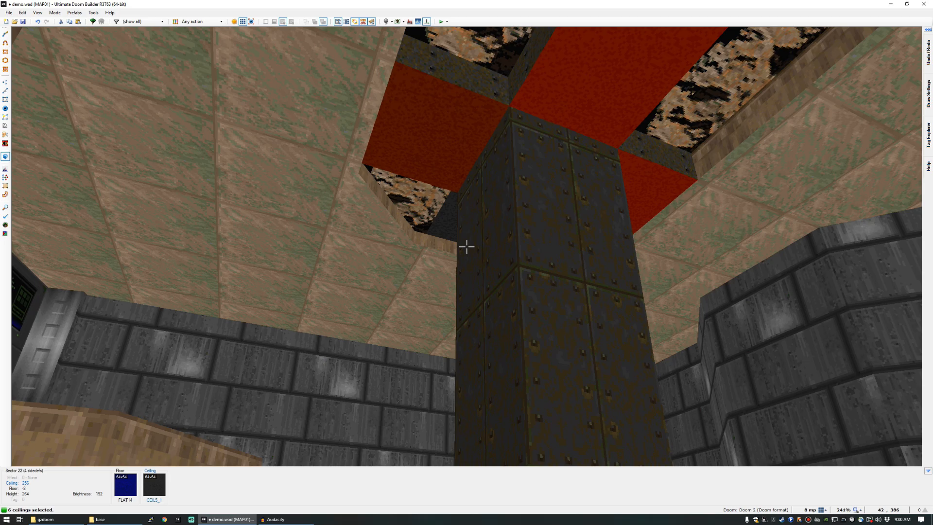
{"action": "left_click", "coordinate": [466, 246]}
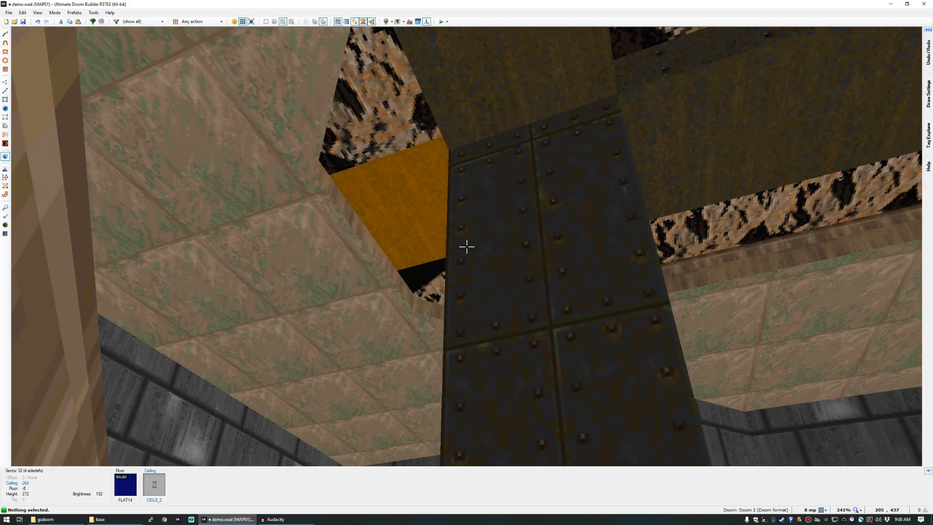
Turn sky rendering back on and inspect the metal beams crossing the sky opening.
{"action": "key", "text": "Tab"}
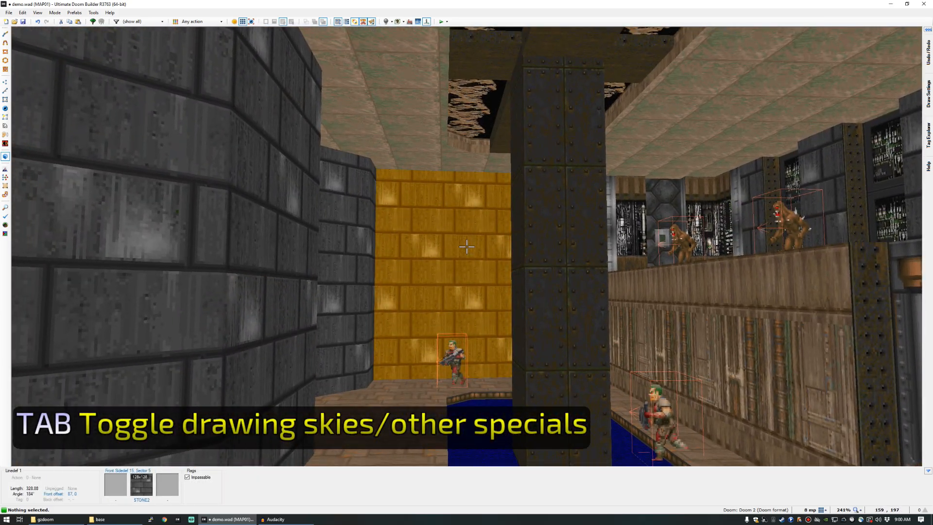
{"action": "key", "text": "Tab"}
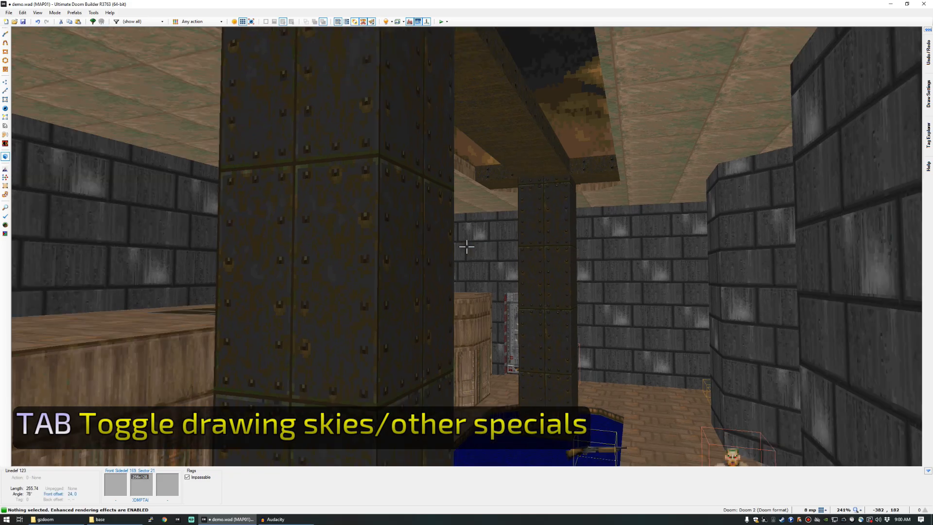
{"action": "key", "text": "e"}
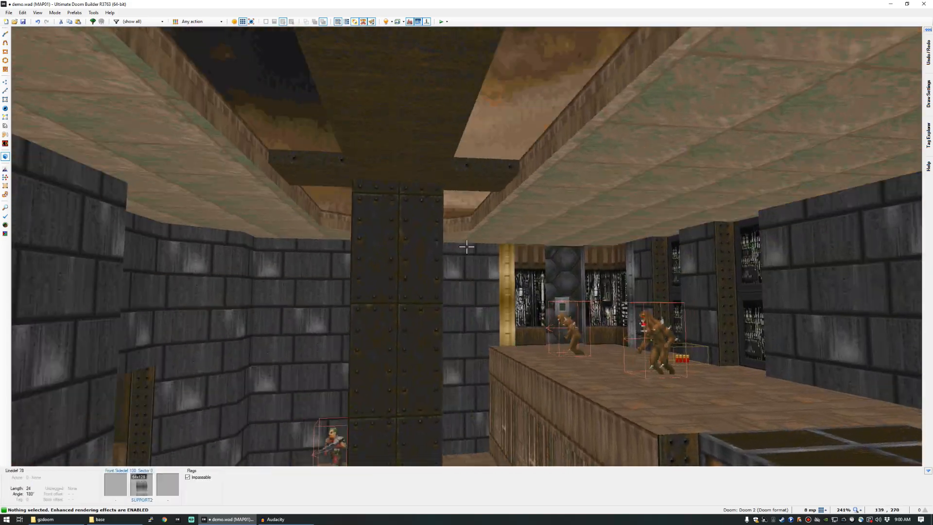
Leave the 3D view for the sector view of the map and save demo.wad.
{"action": "key", "text": "e"}
{"action": "key", "text": "w"}
{"action": "scroll", "coordinate": [466, 248], "scroll_direction": "down", "scroll_amount": 5}
{"action": "scroll", "coordinate": [444, 235], "scroll_direction": "up", "scroll_amount": 4}
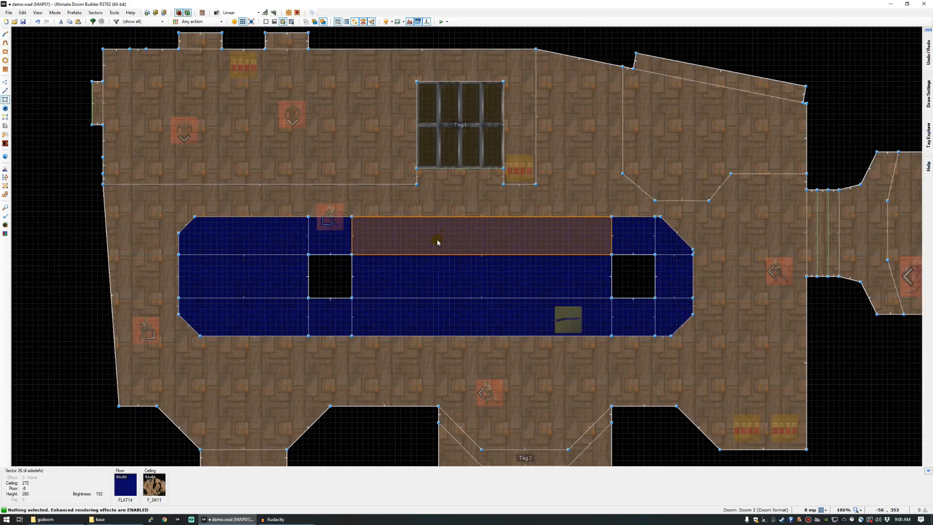
{"action": "key", "text": "ctrl+s"}
Add vertices to the pool's northern edge between the pillars and pull them outward to form a bulge with slanted sides.
{"action": "scroll", "coordinate": [416, 251], "scroll_direction": "up", "scroll_amount": 2}
{"action": "key", "text": "v"}
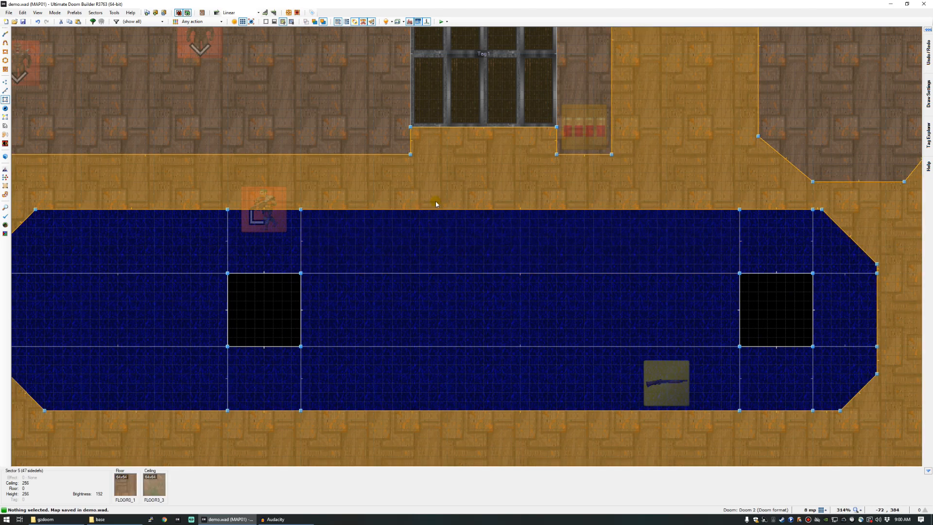
{"action": "right_click_drag", "start_coordinate": [412, 210], "coordinate": [438, 172]}
{"action": "right_click_drag", "start_coordinate": [573, 190], "coordinate": [596, 178]}
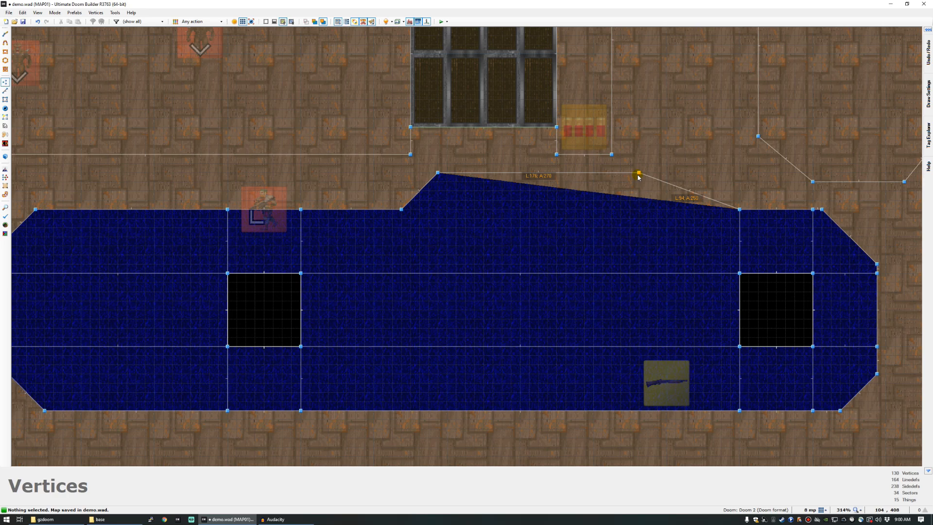
{"action": "right_click_drag", "start_coordinate": [701, 176], "coordinate": [701, 177]}
{"action": "scroll", "coordinate": [644, 233], "scroll_direction": "down", "scroll_amount": 4}
Pull new vertices on the pool's southern edge outward to form a matching bulge with slanted sides.
{"action": "scroll", "coordinate": [613, 332], "scroll_direction": "up", "scroll_amount": 3}
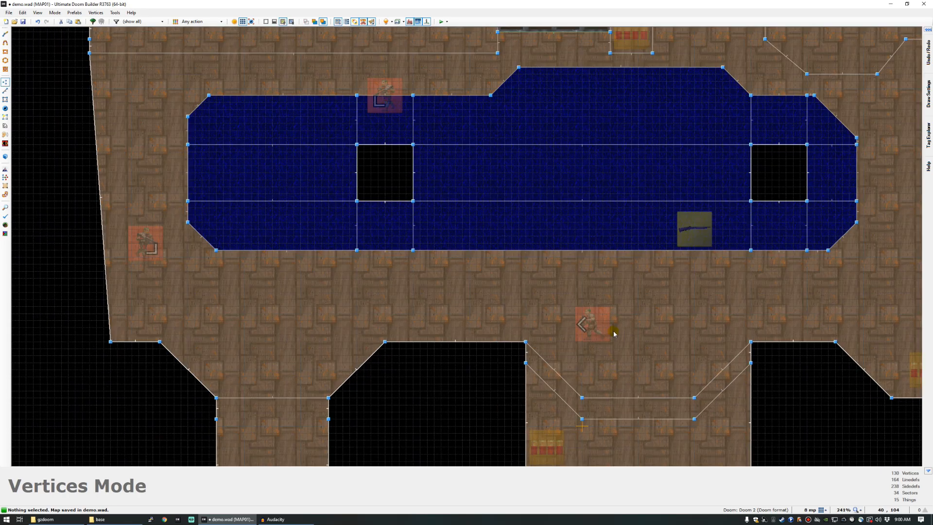
{"action": "right_click_drag", "start_coordinate": [464, 251], "coordinate": [473, 252]}
{"action": "right_click_drag", "start_coordinate": [492, 252], "coordinate": [517, 295]}
{"action": "right_click_drag", "start_coordinate": [625, 274], "coordinate": [681, 298]}
Inspect the reshaped pool, its border and the sky opening above it in 3D.
{"action": "key", "text": "q"}
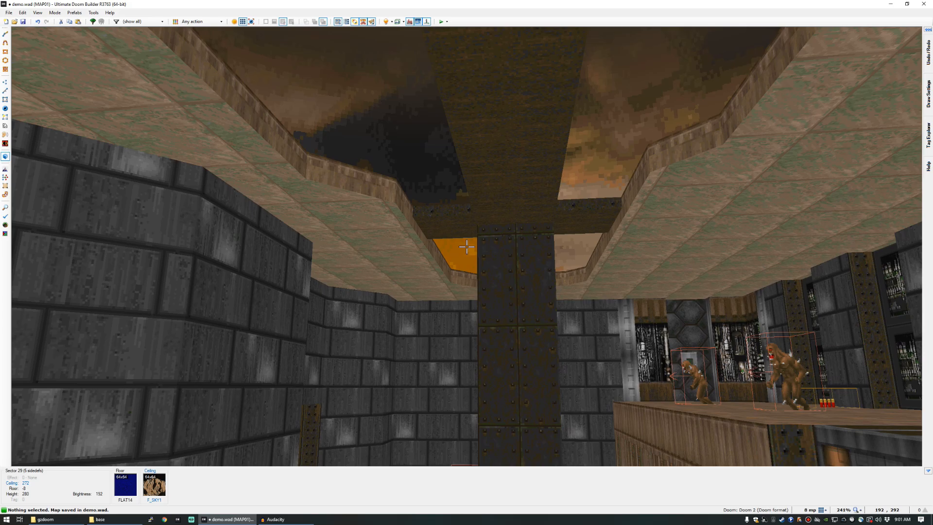
{"action": "key", "text": "w"}
{"action": "key", "text": "d"}
{"action": "key", "text": "w"}
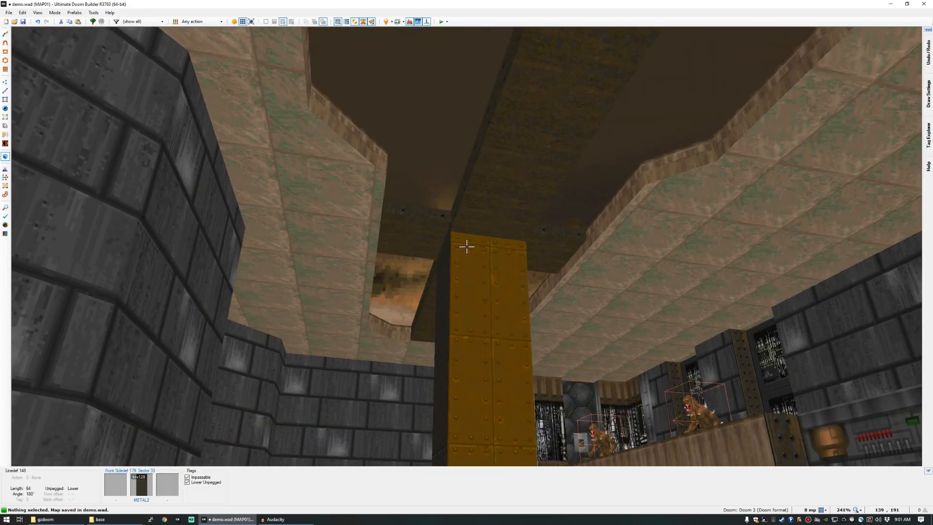
{"action": "key", "text": "w"}
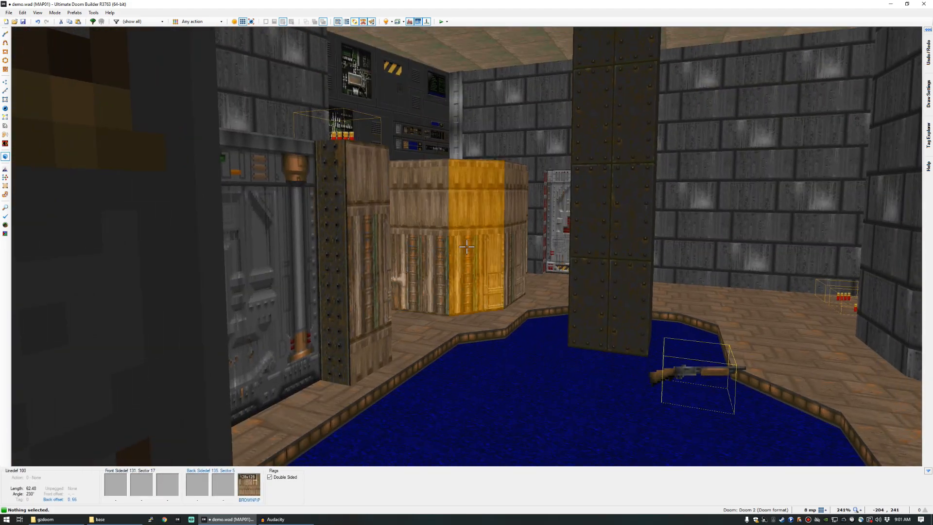
{"action": "key", "text": "q"}
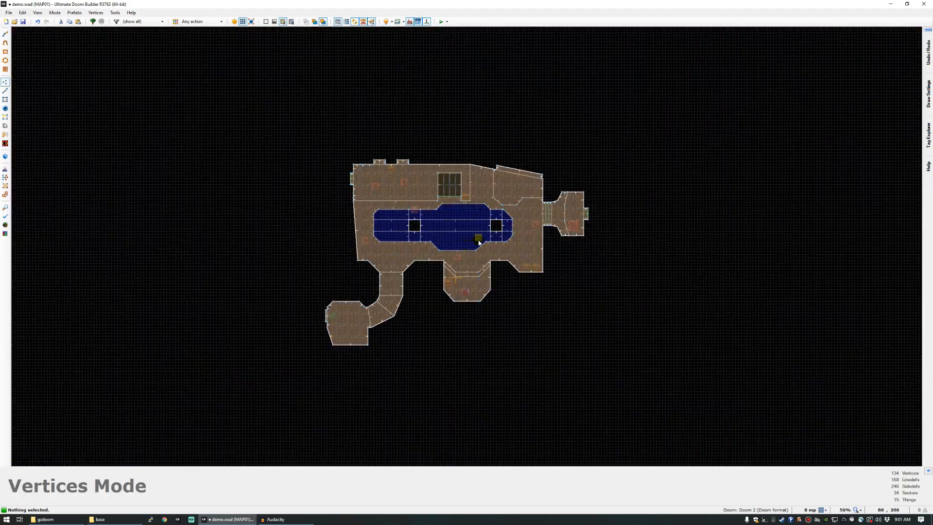
Place a box of ammo in the area northeast of the pool, beside the slanted northern wall.
{"action": "scroll", "coordinate": [475, 228], "scroll_direction": "up", "scroll_amount": 4}
{"action": "key", "text": "t"}
{"action": "key", "text": "Insert"}
{"action": "type", "text": "ammo"}
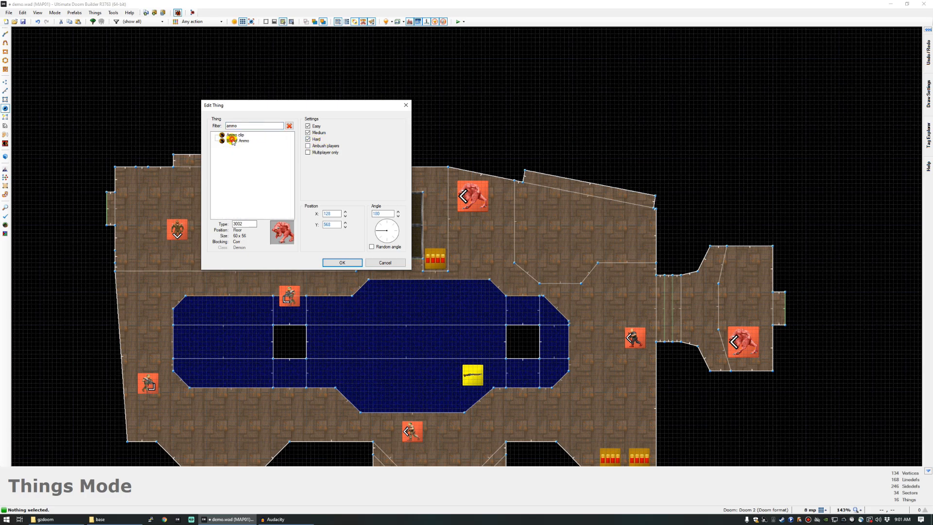
{"action": "double_click", "coordinate": [232, 140]}
{"action": "left_click_drag", "start_coordinate": [484, 199], "coordinate": [494, 198]}
Place a medikit beside the ammo box, paste a copy into the eastern room's upper corner, and save the map.
{"action": "key", "text": "Insert"}
{"action": "type", "text": "med"}
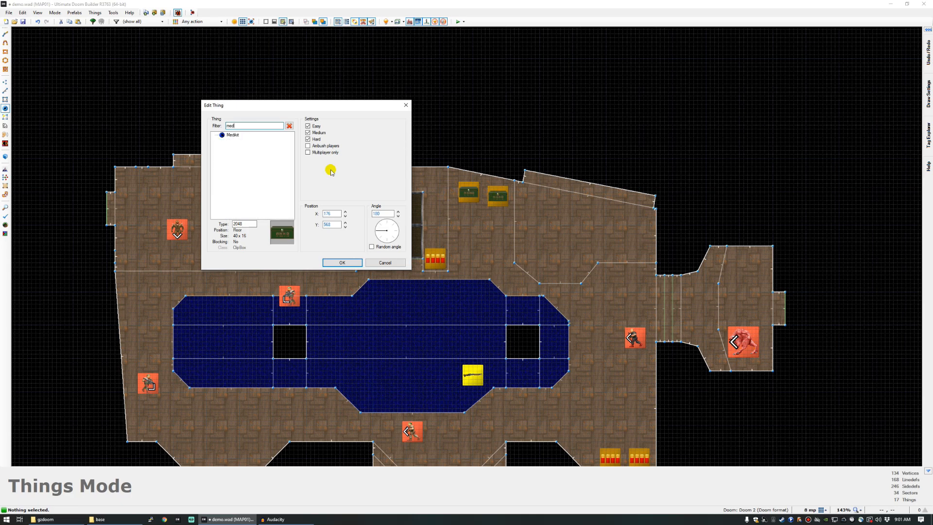
{"action": "double_click", "coordinate": [232, 139]}
{"action": "key", "text": "ctrl+c"}
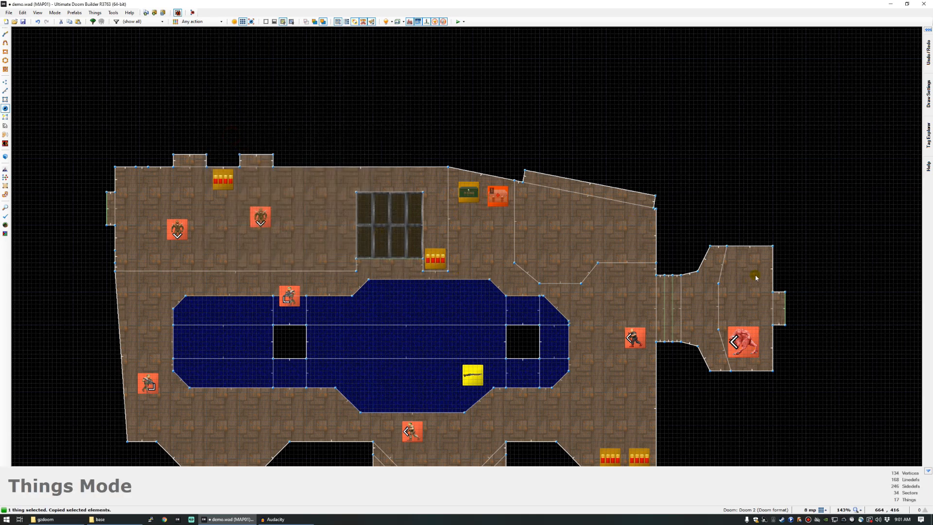
{"action": "key", "text": "ctrl+v"}
{"action": "left_click", "coordinate": [753, 277]}
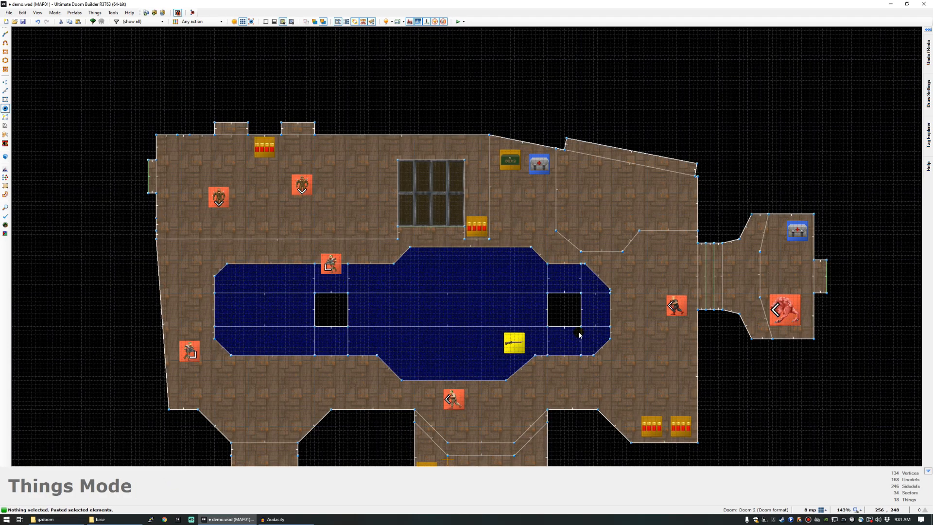
{"action": "key", "text": "ctrl+s"}
Copy the demon from the eastern room into the southern alcove and rotate the copy to face north.
{"action": "scroll", "coordinate": [442, 296], "scroll_direction": "down", "scroll_amount": 3}
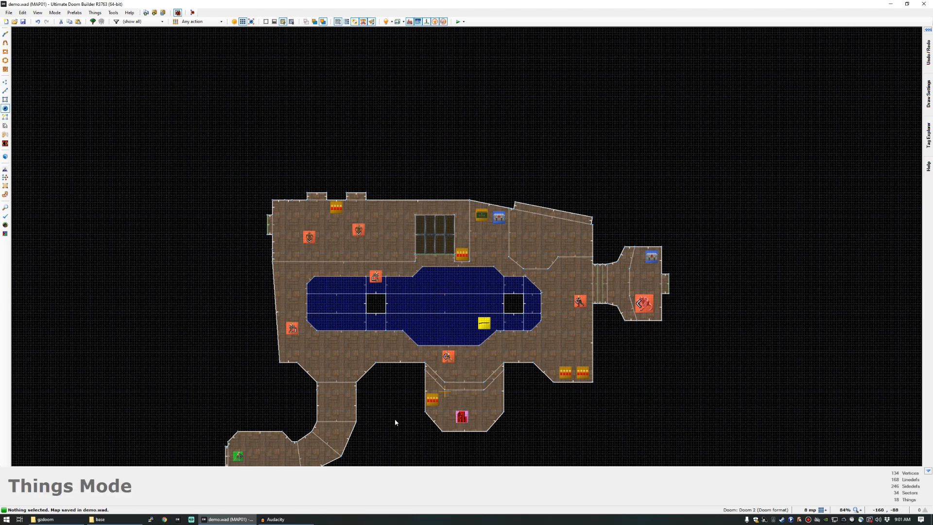
{"action": "scroll", "coordinate": [396, 421], "scroll_direction": "up", "scroll_amount": 3}
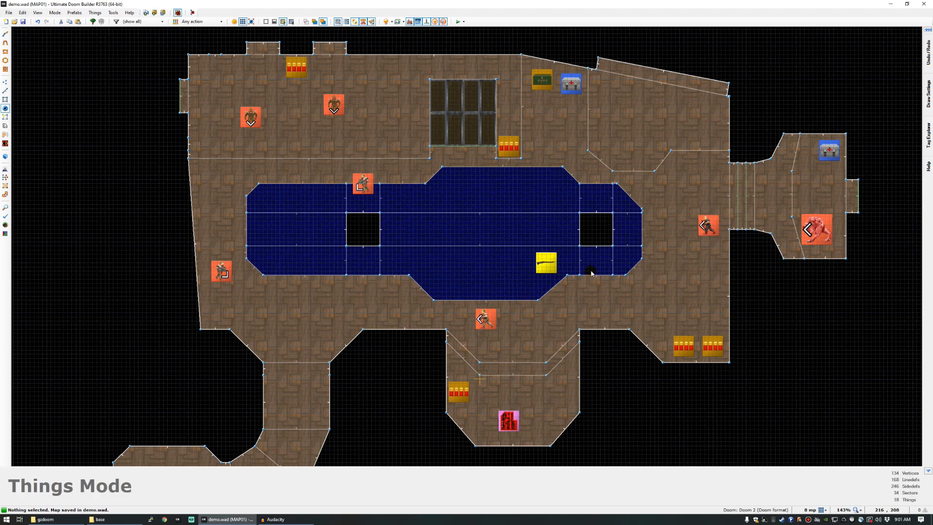
{"action": "scroll", "coordinate": [567, 282], "scroll_direction": "down", "scroll_amount": 4}
{"action": "scroll", "coordinate": [567, 291], "scroll_direction": "up", "scroll_amount": 3}
{"action": "scroll", "coordinate": [563, 293], "scroll_direction": "down", "scroll_amount": 2}
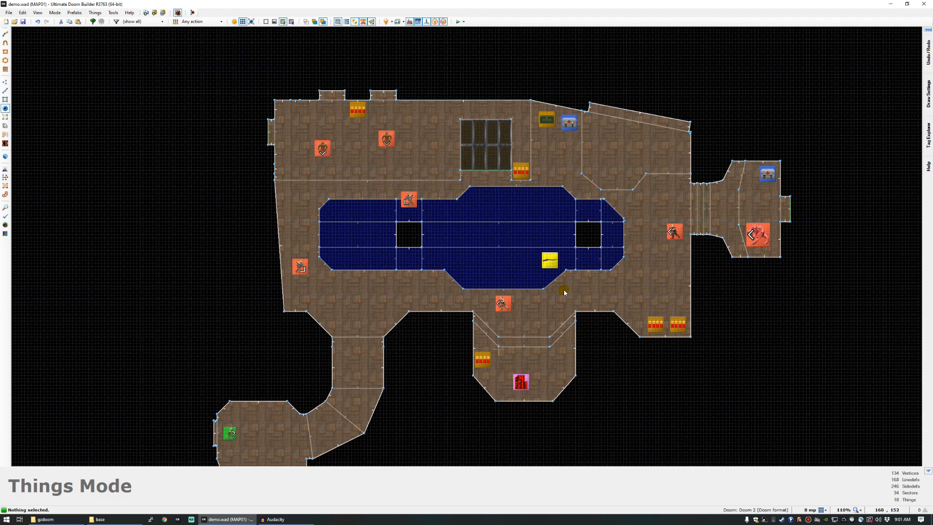
{"action": "scroll", "coordinate": [546, 337], "scroll_direction": "up", "scroll_amount": 3}
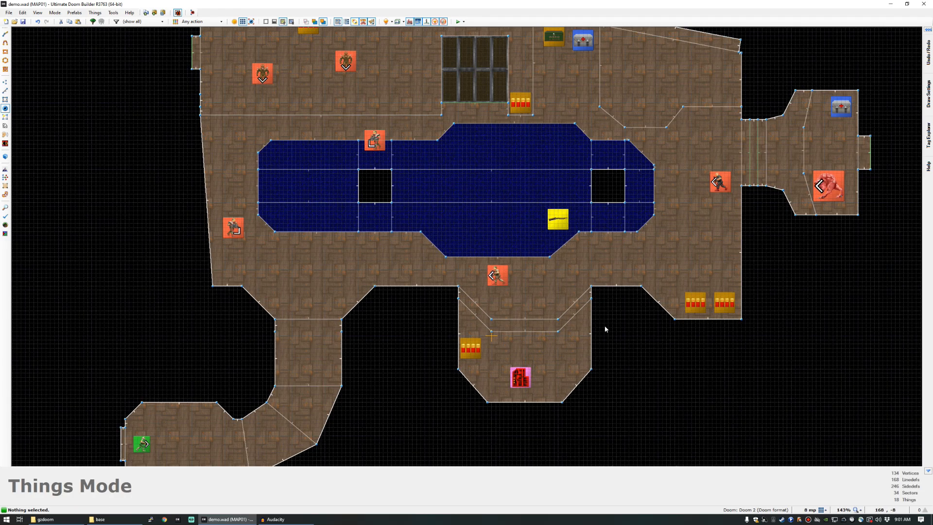
{"action": "left_click", "coordinate": [805, 194]}
{"action": "key", "text": "ctrl+c"}
{"action": "key", "text": "ctrl+v"}
{"action": "left_click", "coordinate": [560, 350]}
{"action": "key", "text": "shift+l"}
{"action": "key", "text": "c"}
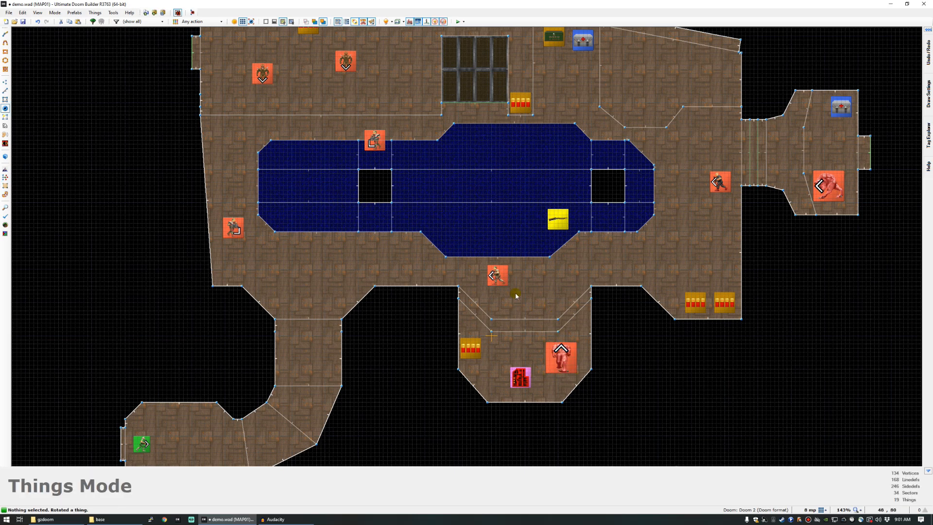
Copy the soldier east of the pool into the southern alcove beside the demon and rotate the copy to face north.
{"action": "left_click", "coordinate": [720, 181]}
{"action": "key", "text": "ctrl+c"}
{"action": "key", "text": "ctrl+v"}
{"action": "left_click", "coordinate": [524, 306]}
{"action": "key", "text": "shift+l"}
{"action": "key", "text": "c"}
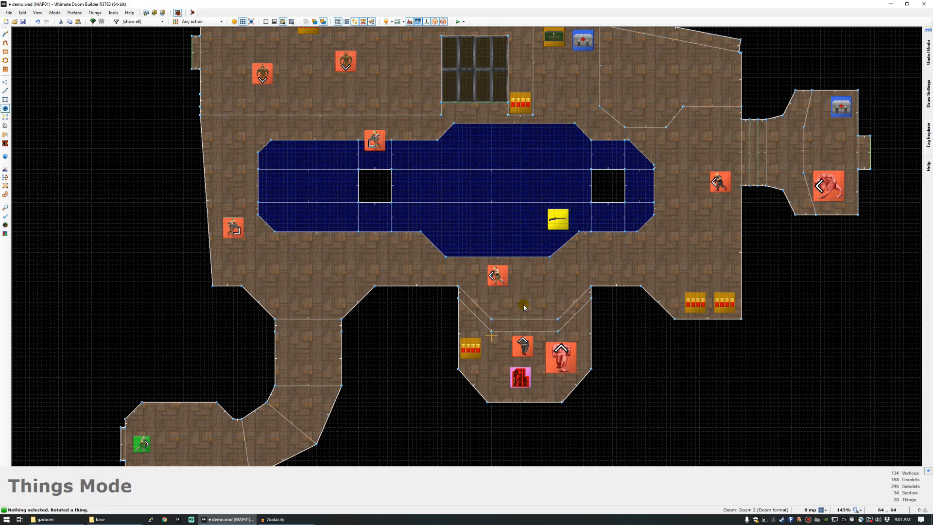
Examine the two computer-panel niches in the main room's northern wall in 2D and 3D.
{"action": "scroll", "coordinate": [520, 296], "scroll_direction": "down", "scroll_amount": 3}
{"action": "scroll", "coordinate": [439, 149], "scroll_direction": "up", "scroll_amount": 2}
{"action": "scroll", "coordinate": [439, 153], "scroll_direction": "down", "scroll_amount": 1}
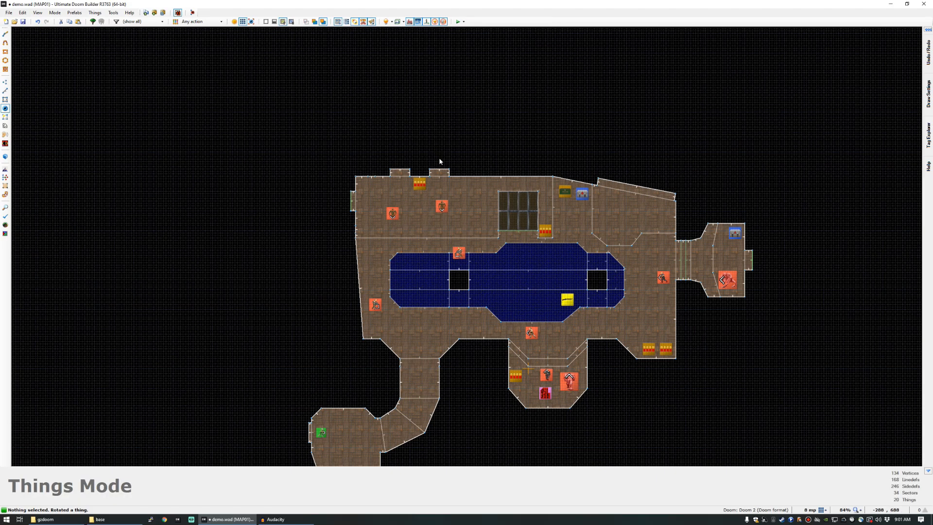
{"action": "scroll", "coordinate": [401, 159], "scroll_direction": "up", "scroll_amount": 5}
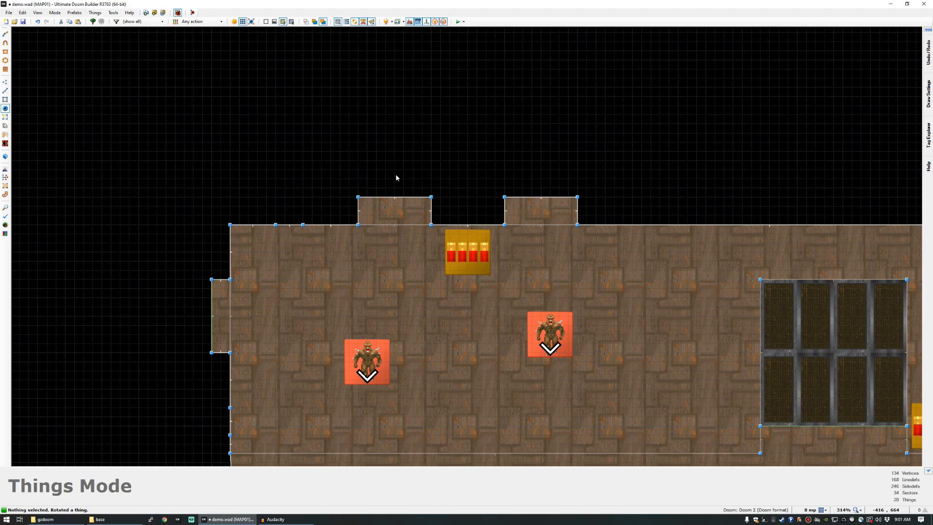
{"action": "key", "text": "w"}
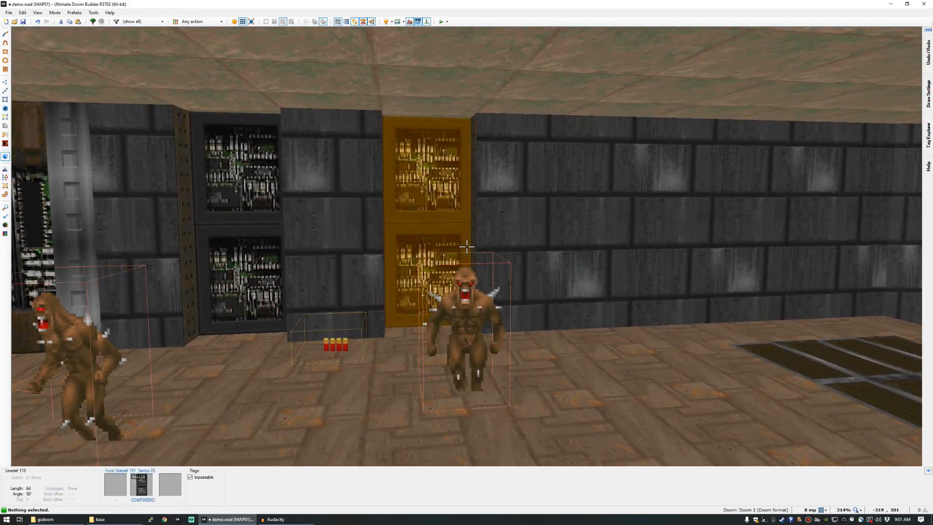
{"action": "key", "text": "w"}
{"action": "scroll", "coordinate": [479, 154], "scroll_direction": "up", "scroll_amount": 4}
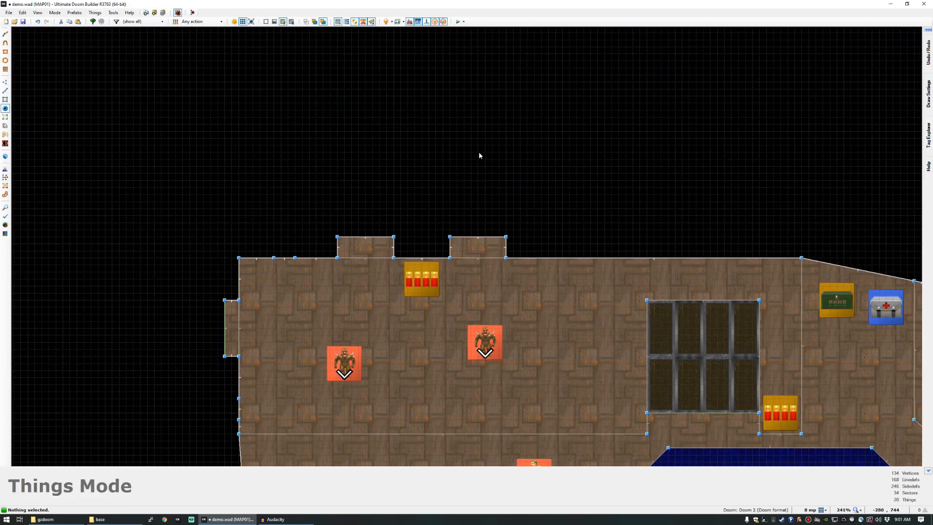
Draw a 64 by 24 rectangular sector directly behind the western computer niche.
{"action": "scroll", "coordinate": [332, 248], "scroll_direction": "up", "scroll_amount": 2}
{"action": "key", "text": "d"}
{"action": "left_click", "coordinate": [263, 281]}
{"action": "left_click", "coordinate": [263, 245]}
{"action": "left_click", "coordinate": [358, 246]}
{"action": "left_click", "coordinate": [358, 281]}
{"action": "left_click", "coordinate": [263, 281]}
Draw a matching 64 by 24 rectangular sector directly behind the eastern computer niche.
{"action": "key", "text": "d"}
{"action": "left_click", "coordinate": [358, 246]}
{"action": "left_click", "coordinate": [453, 245]}
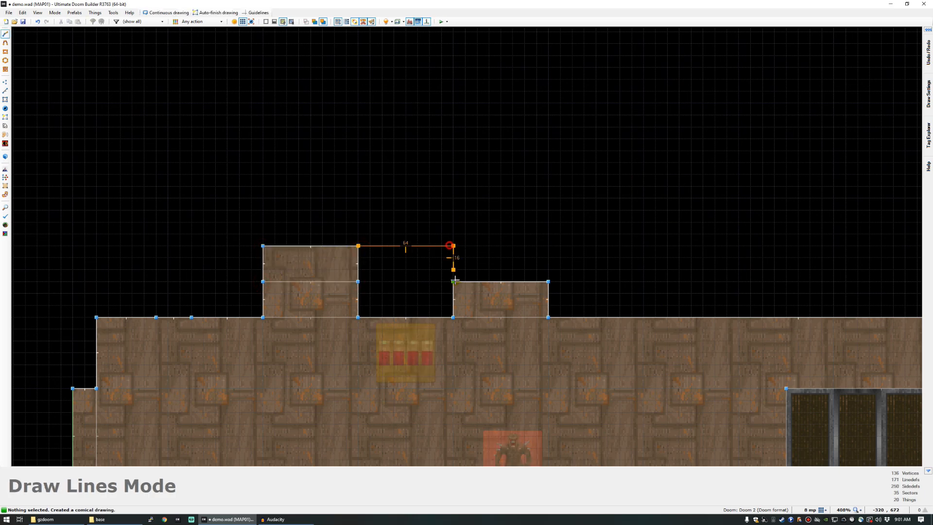
{"action": "left_click", "coordinate": [453, 281]}
{"action": "left_click", "coordinate": [548, 280]}
{"action": "left_click", "coordinate": [548, 246]}
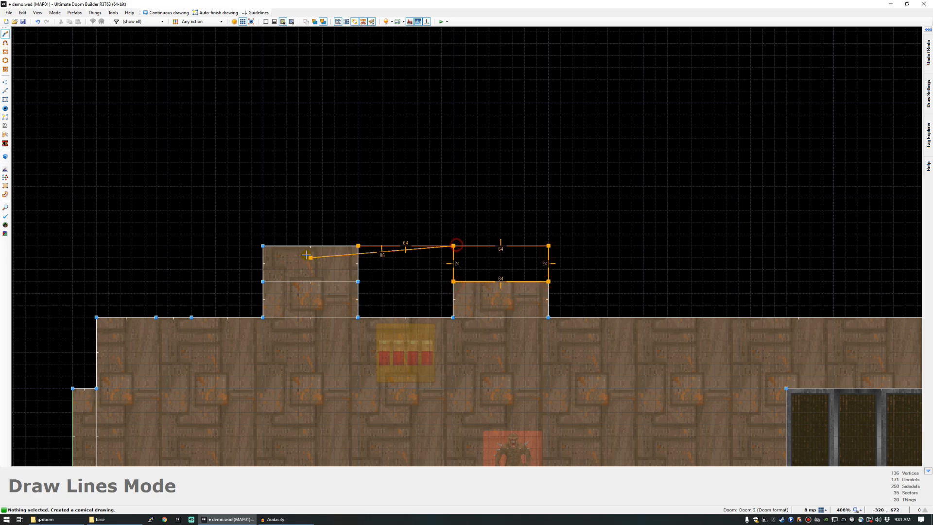
{"action": "right_click", "coordinate": [437, 237]}
Draw a 192 by 88 room joining both passages, with a bevelled notch ending in a 32-unit edge between them.
{"action": "key", "text": "d"}
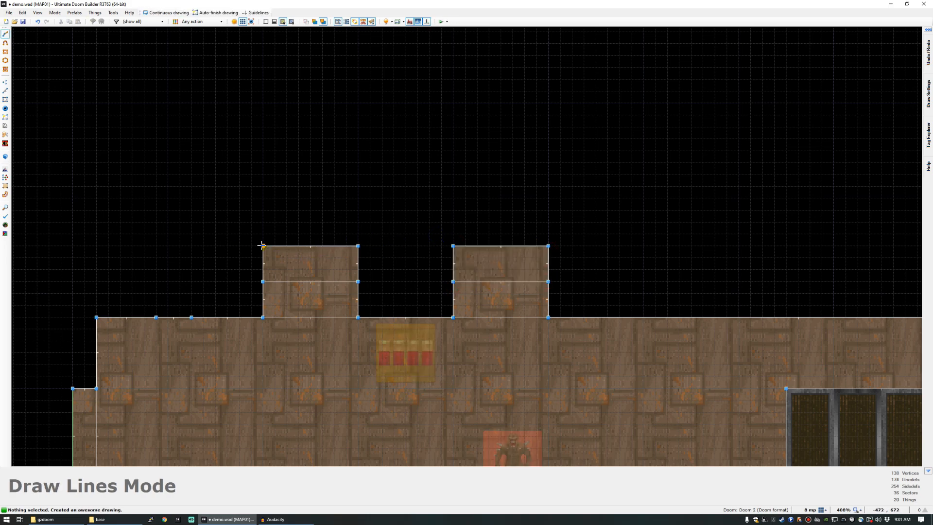
{"action": "left_click", "coordinate": [263, 245]}
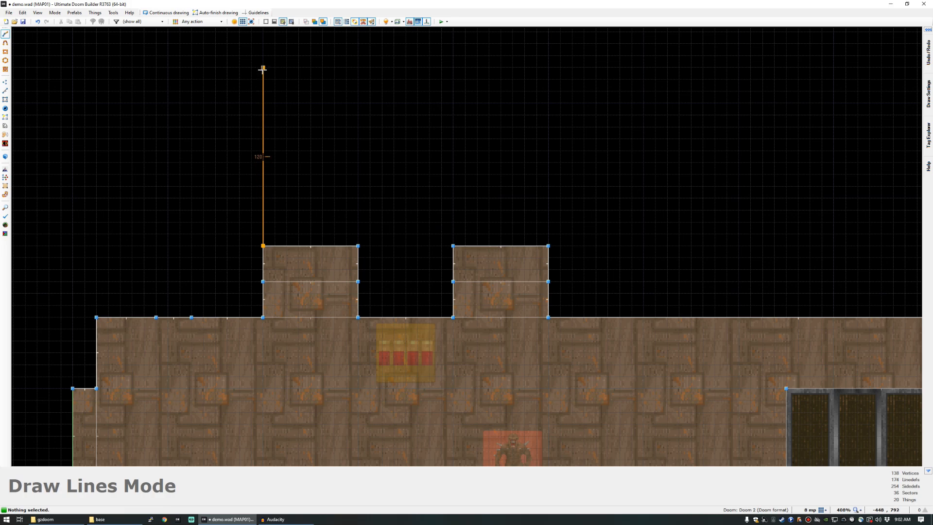
{"action": "left_click", "coordinate": [270, 112]}
{"action": "left_click", "coordinate": [548, 115]}
{"action": "left_click", "coordinate": [548, 244]}
{"action": "left_click", "coordinate": [455, 244]}
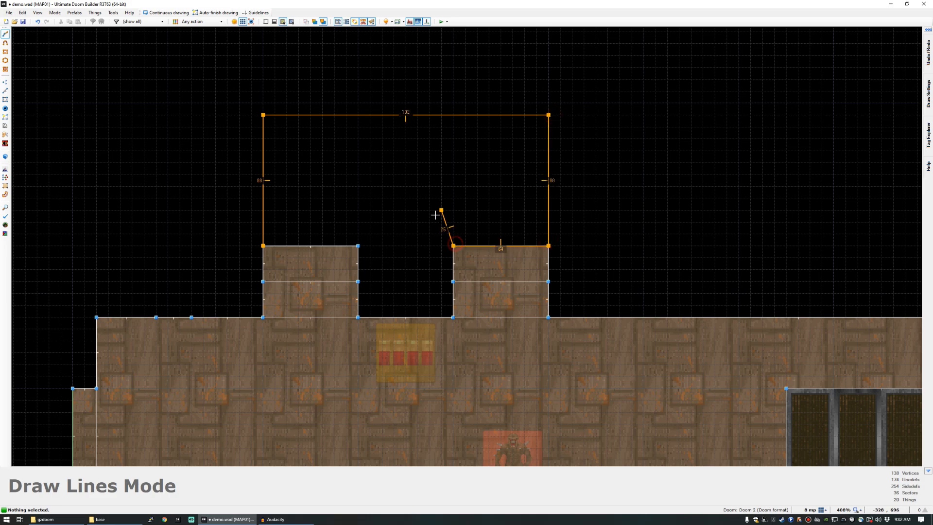
{"action": "left_click", "coordinate": [430, 221]}
{"action": "left_click", "coordinate": [383, 222]}
{"action": "left_click", "coordinate": [358, 246]}
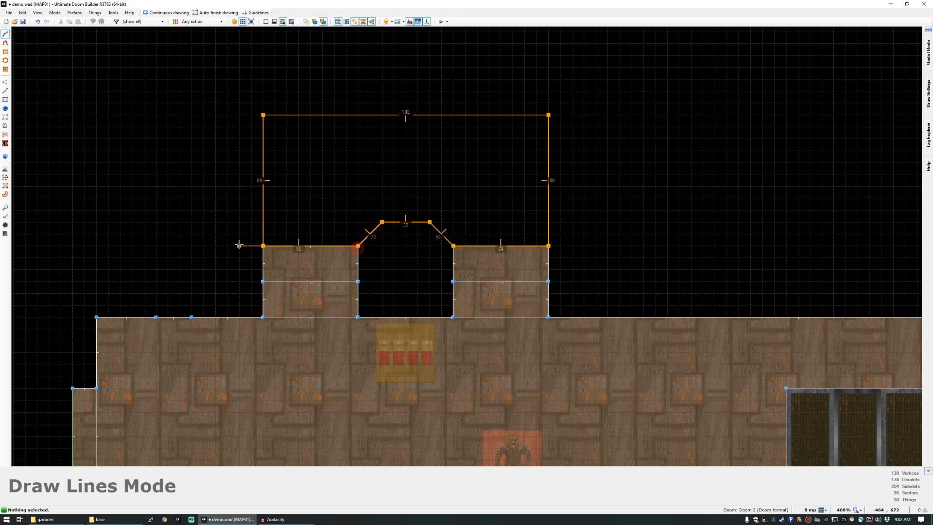
{"action": "left_click", "coordinate": [263, 245]}
Select the outer walls of the new room in 3D, apply the TEKWALL4 texture to them and auto-align it.
{"action": "key", "text": "q"}
{"action": "key", "text": "s"}
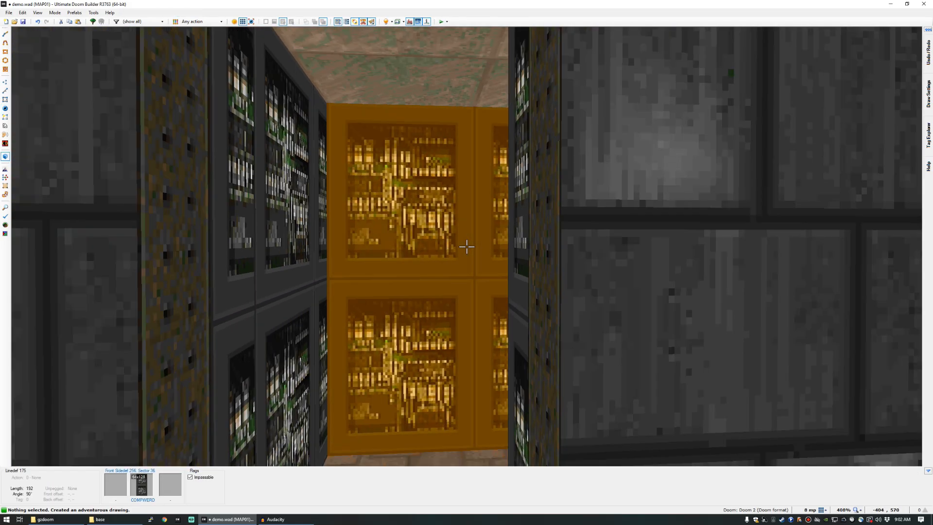
{"action": "key", "text": "w"}
{"action": "key", "text": "d"}
{"action": "key", "text": "w"}
{"action": "key", "text": "s"}
{"action": "key", "text": "w"}
{"action": "key", "text": "a"}
{"action": "left_click", "coordinate": [466, 246]}
{"action": "left_click", "coordinate": [466, 247]}
{"action": "left_click", "coordinate": [466, 247]}
{"action": "left_click", "coordinate": [467, 247]}
{"action": "key", "text": "s"}
{"action": "key", "text": "d"}
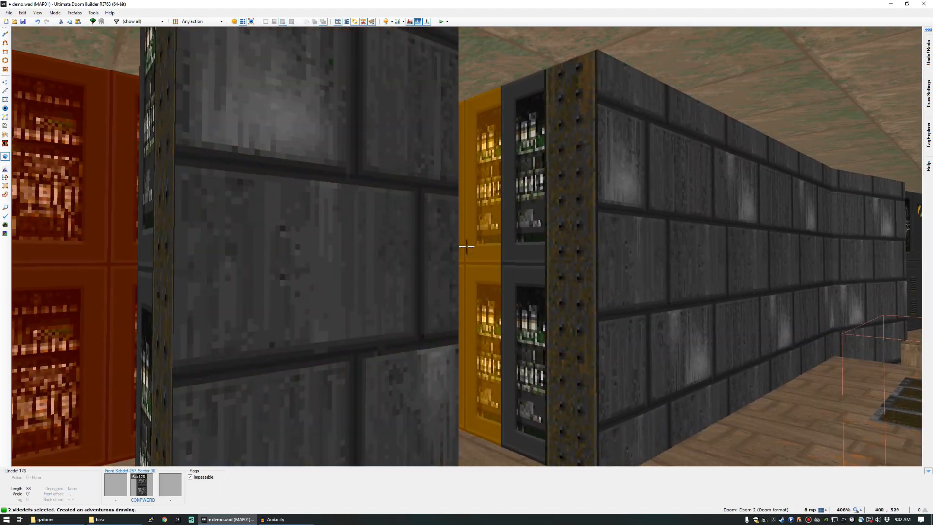
{"action": "left_click", "coordinate": [466, 247]}
{"action": "key", "text": "w"}
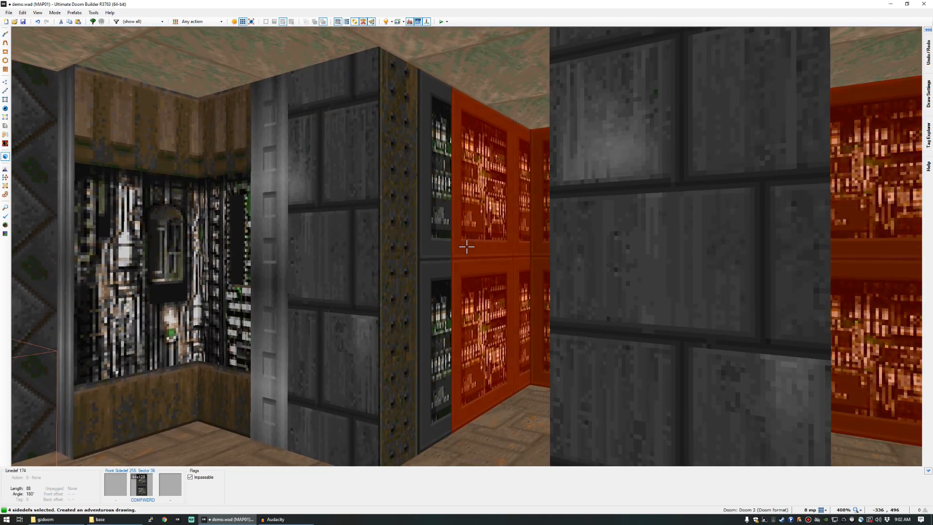
{"action": "key", "text": "w"}
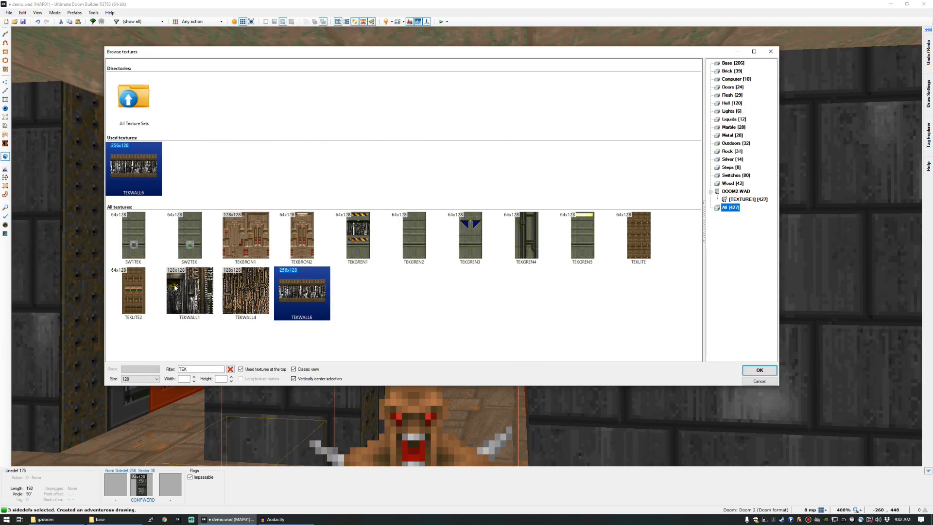
{"action": "double_click", "coordinate": [242, 286]}
{"action": "key", "text": "ctrl+a"}
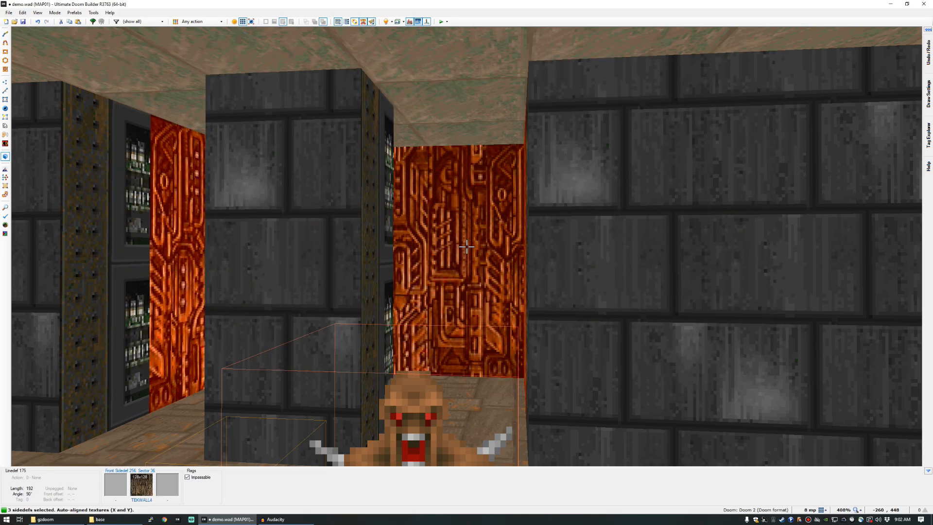
{"action": "key", "text": "c"}
Select the four side walls of the two passages behind the computer niches and apply the DOORTRAK texture to them.
{"action": "key", "text": "w"}
{"action": "key", "text": "w"}
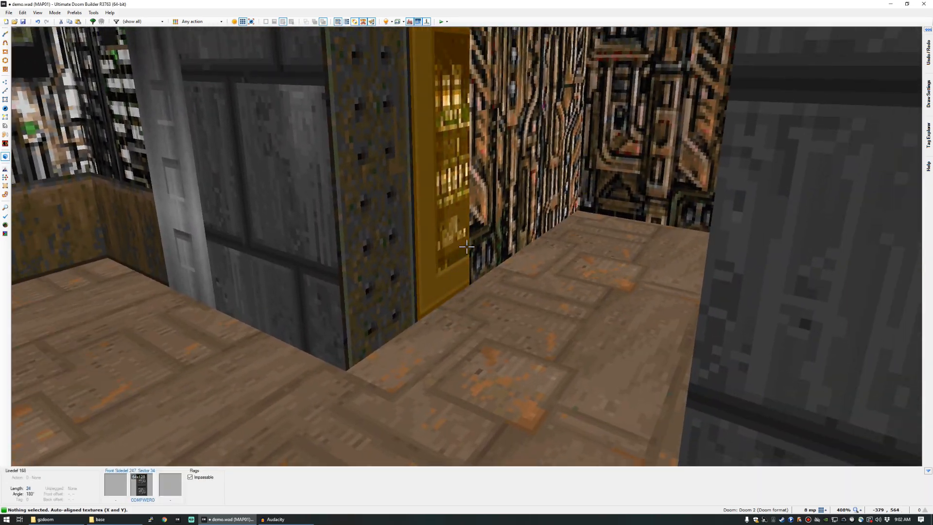
{"action": "left_click", "coordinate": [467, 247]}
{"action": "left_click", "coordinate": [467, 247]}
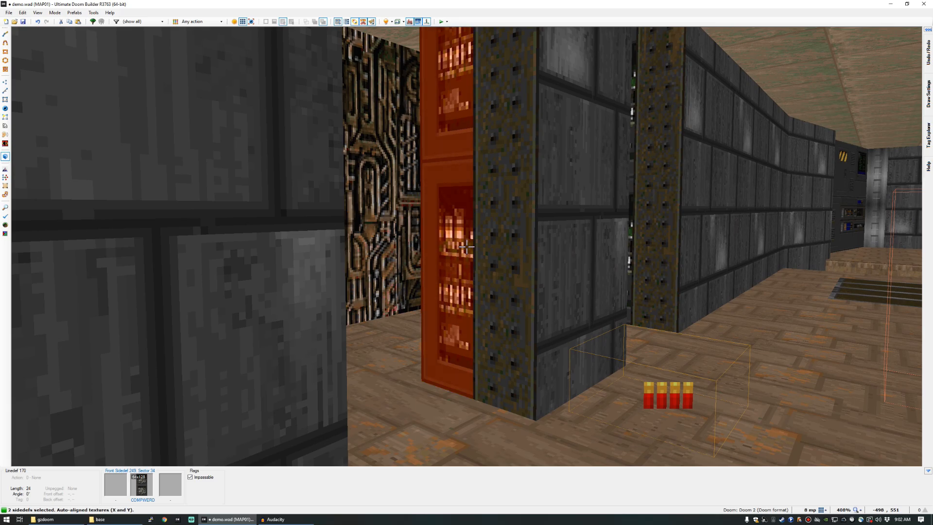
{"action": "key", "text": "w"}
{"action": "key", "text": "d"}
{"action": "left_click", "coordinate": [466, 246]}
{"action": "left_click", "coordinate": [466, 246]}
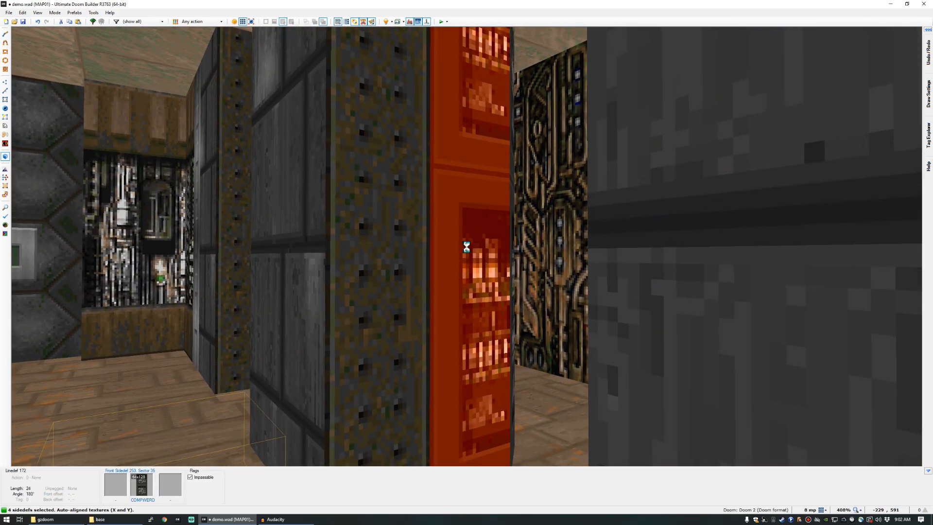
{"action": "right_click", "coordinate": [467, 247]}
{"action": "double_click", "coordinate": [353, 169]}
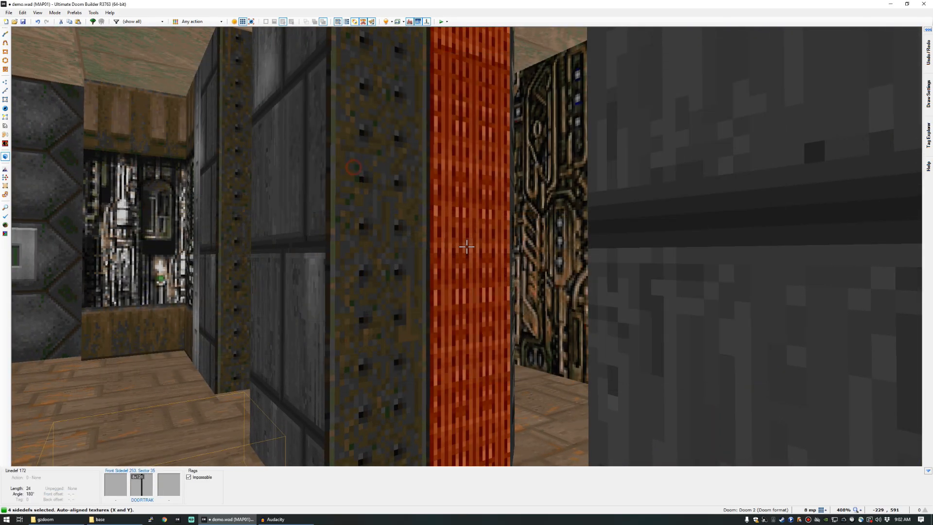
{"action": "key", "text": "s"}
{"action": "key", "text": "c"}
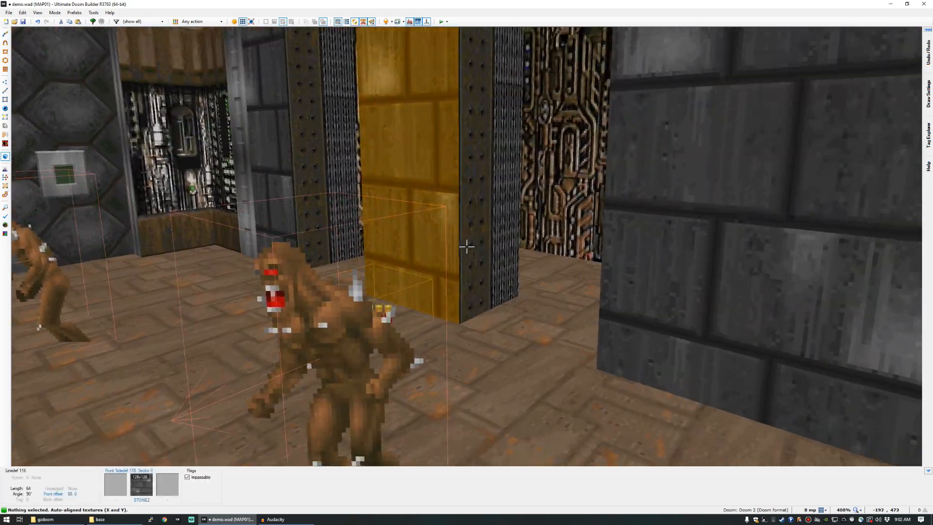
Save the map and raise the floors of both niche passage sectors to a height of 256.
{"action": "key", "text": "q"}
{"action": "key", "text": "ctrl+s"}
{"action": "scroll", "coordinate": [359, 223], "scroll_direction": "up", "scroll_amount": 2}
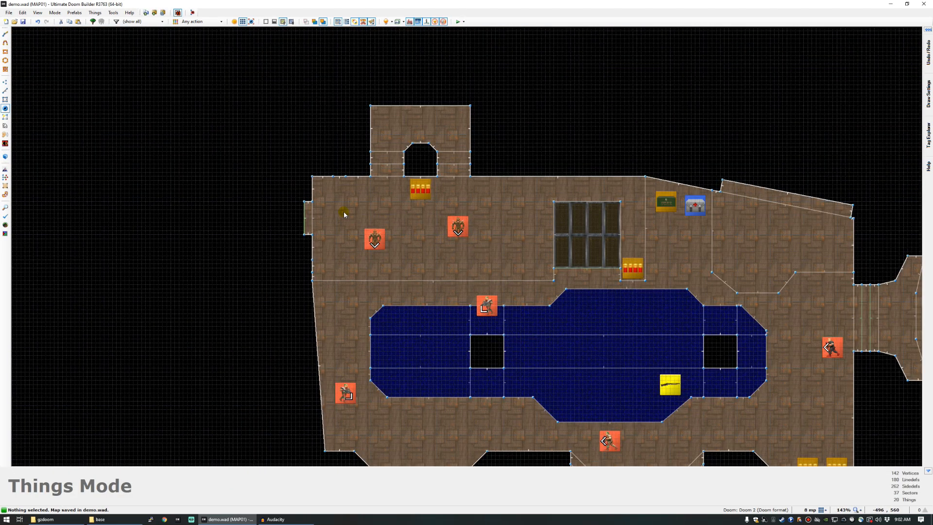
{"action": "key", "text": "l"}
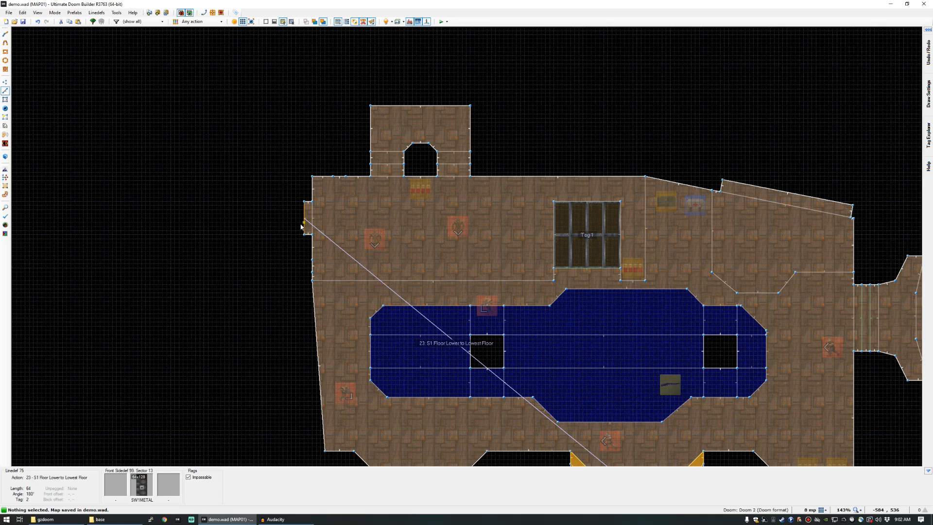
{"action": "key", "text": "q"}
{"action": "left_click", "coordinate": [466, 247]}
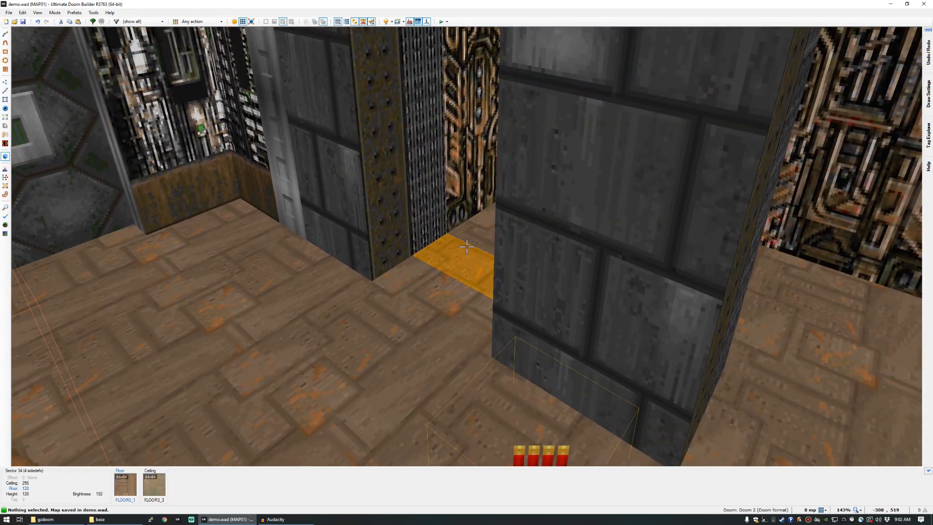
{"action": "left_click", "coordinate": [466, 247]}
{"action": "scroll", "coordinate": [466, 247], "scroll_direction": "up", "scroll_amount": 10}
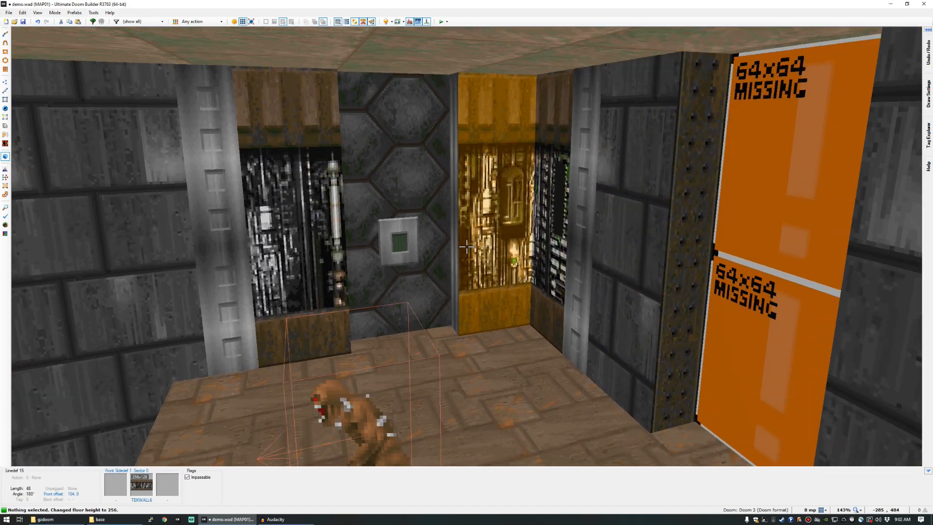
Apply the COMPWERD texture to the missing lower faces of both raised passage sectors.
{"action": "key", "text": "q"}
{"action": "scroll", "coordinate": [468, 247], "scroll_direction": "down", "scroll_amount": 5}
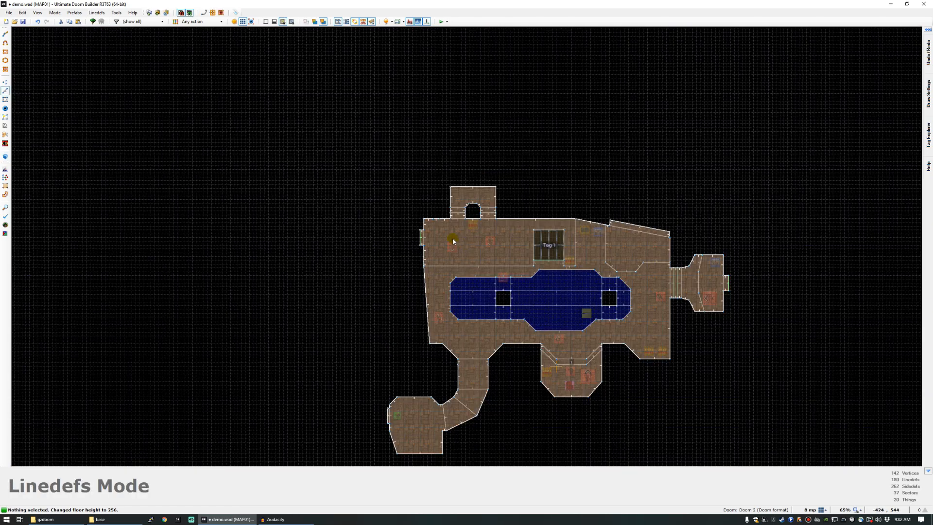
{"action": "scroll", "coordinate": [457, 239], "scroll_direction": "up", "scroll_amount": 4}
{"action": "key", "text": "s"}
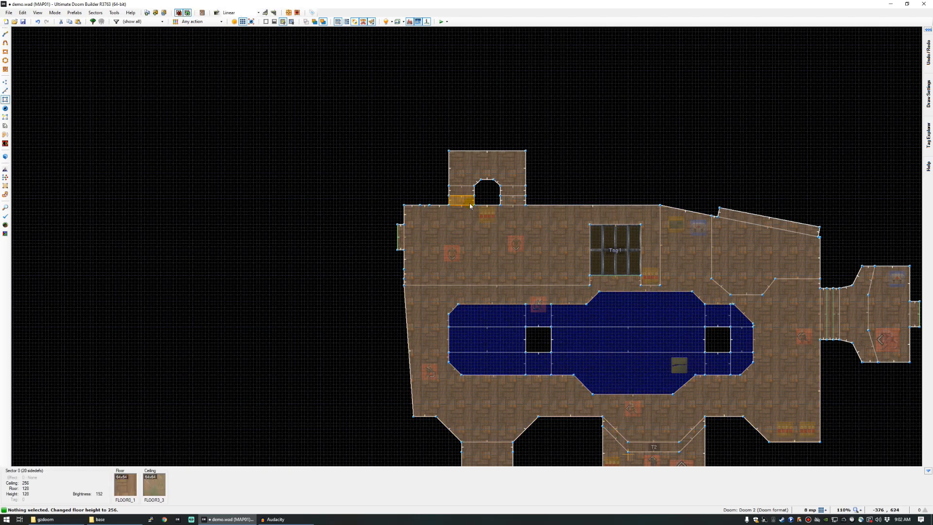
{"action": "key", "text": "q"}
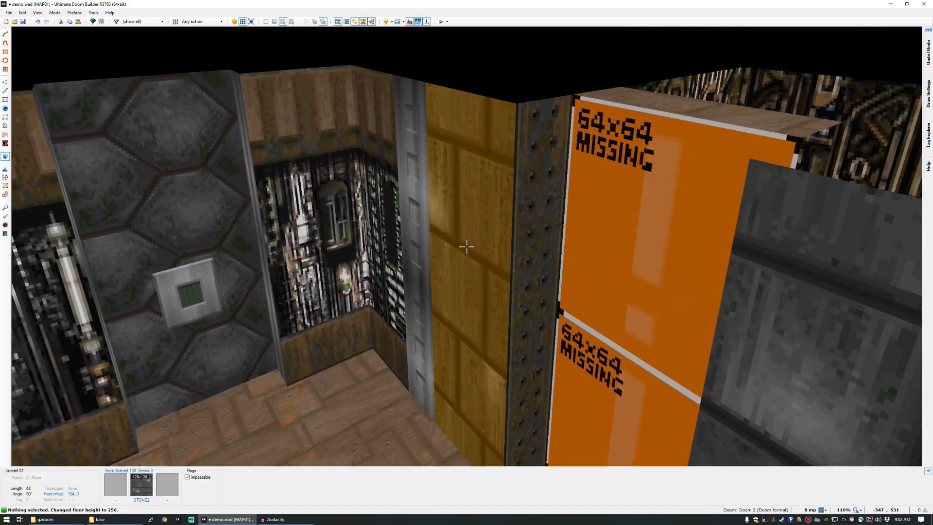
{"action": "key", "text": "s"}
{"action": "key", "text": "e"}
{"action": "left_click", "coordinate": [467, 246]}
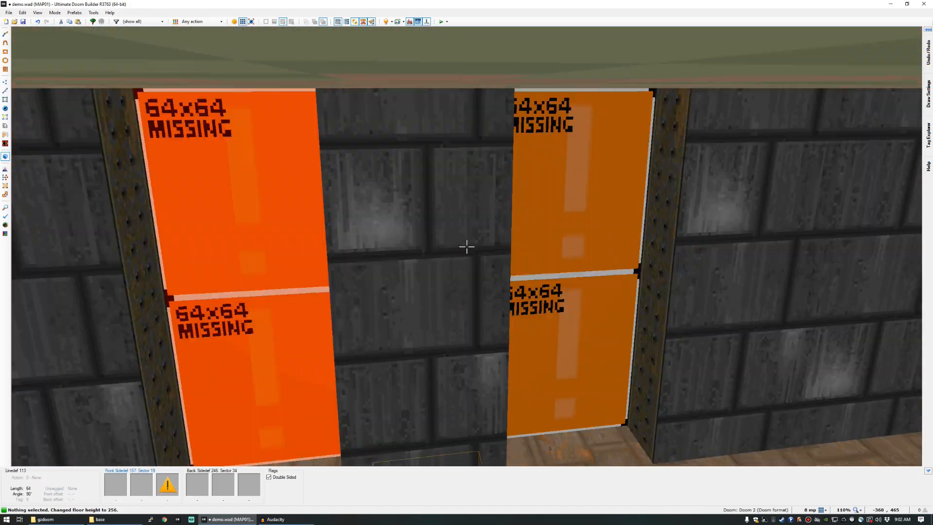
{"action": "left_click", "coordinate": [466, 247]}
{"action": "middle_click", "coordinate": [467, 247]}
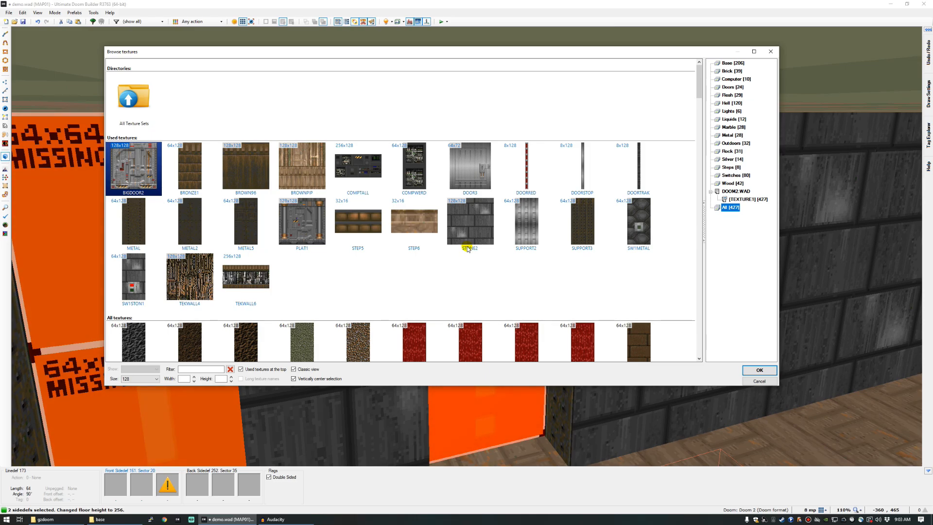
{"action": "double_click", "coordinate": [407, 183]}
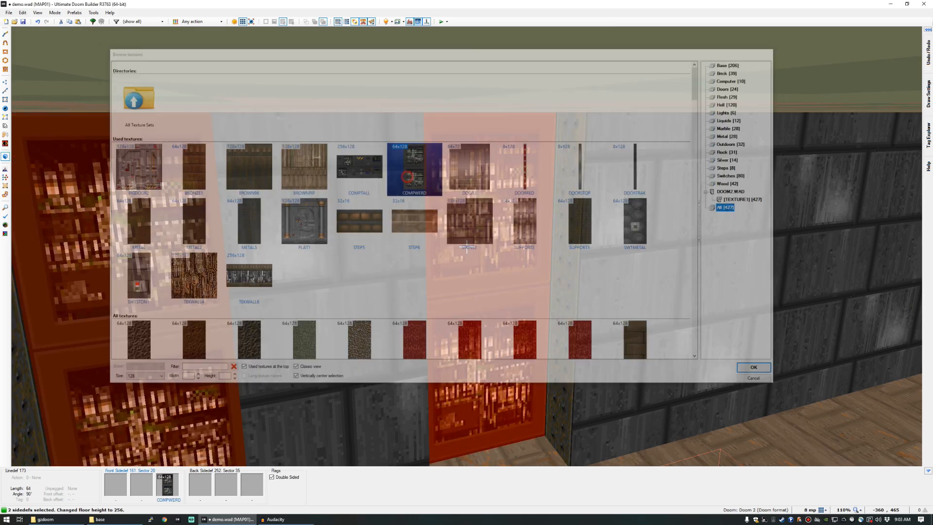
Apply the METAL texture to the three walls of the bevelled notch in the hidden room and auto-align it.
{"action": "key", "text": "ctrl+c"}
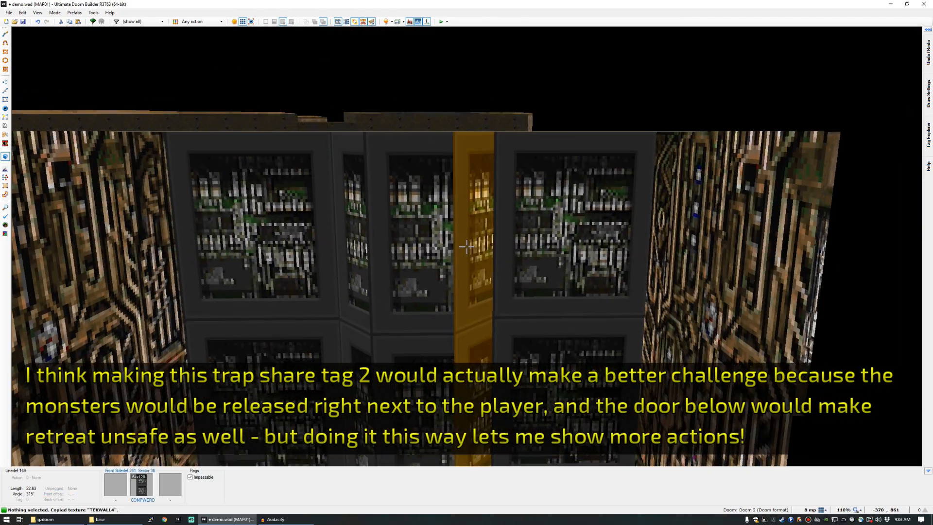
{"action": "left_click", "coordinate": [466, 247]}
{"action": "left_click", "coordinate": [466, 247]}
{"action": "left_click", "coordinate": [466, 247]}
{"action": "middle_click", "coordinate": [467, 247]}
{"action": "type", "text": "metal"}
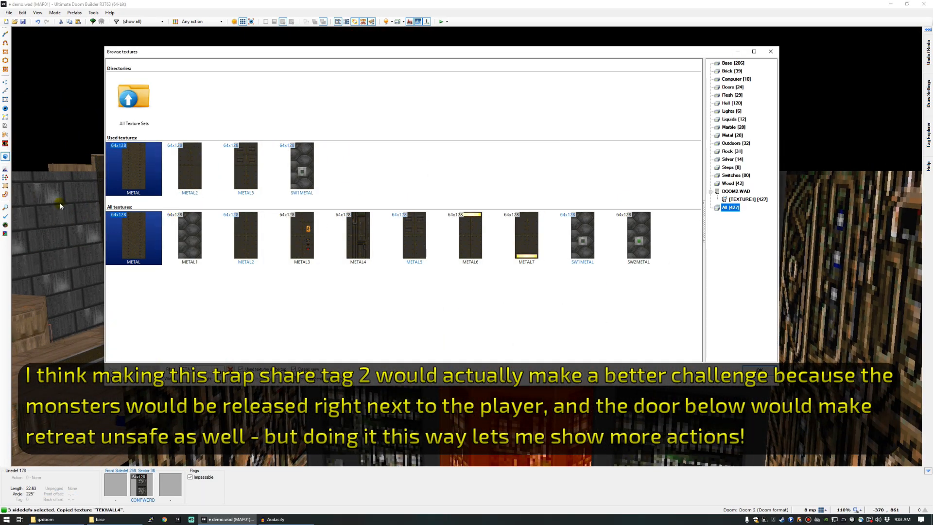
{"action": "double_click", "coordinate": [121, 172]}
{"action": "key", "text": "c"}
{"action": "key", "text": "ctrl+a"}
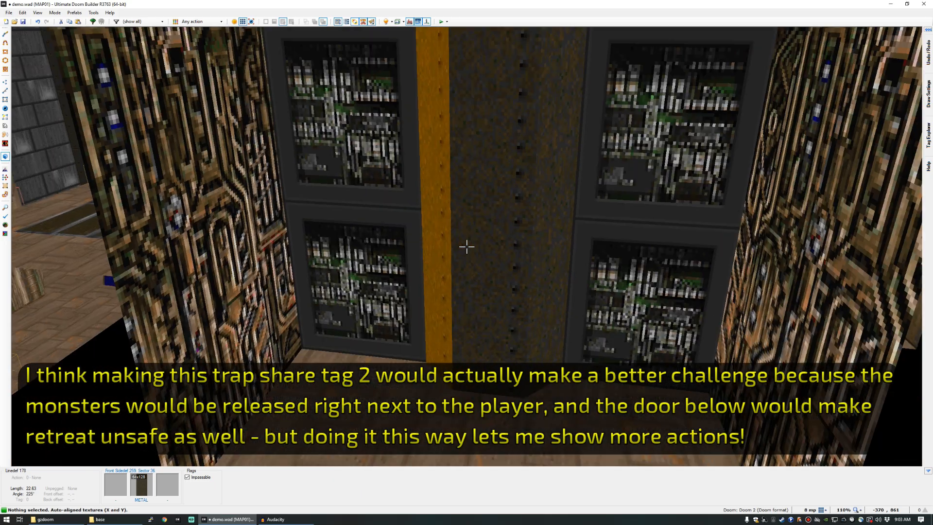
Place a south-facing imp in the western half of the hidden room and copy it into the eastern half.
{"action": "key", "text": "t"}
{"action": "scroll", "coordinate": [443, 212], "scroll_direction": "up", "scroll_amount": 5}
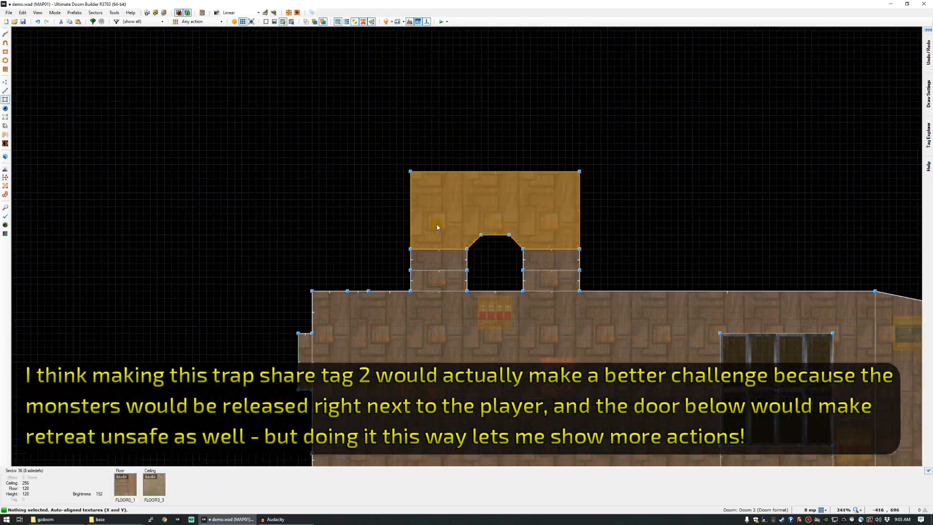
{"action": "right_click", "coordinate": [443, 212]}
{"action": "type", "text": "imp"}
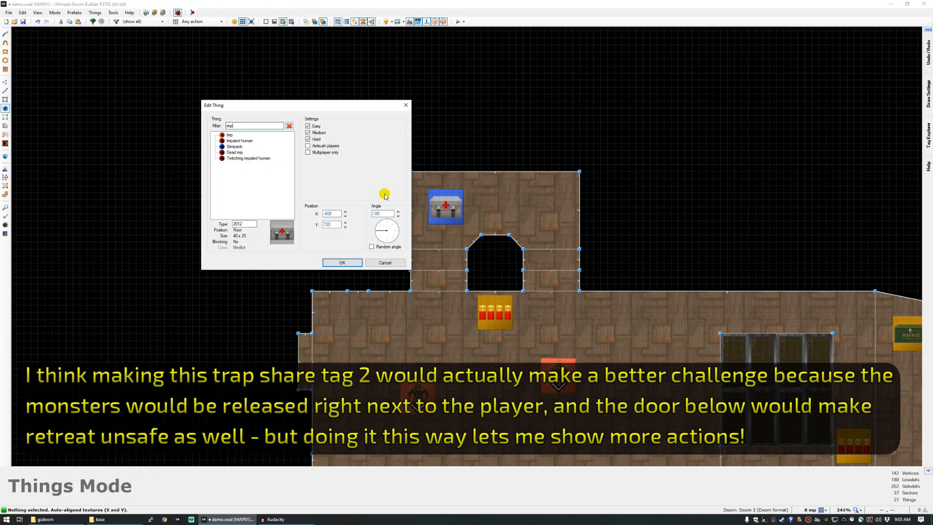
{"action": "left_click", "coordinate": [229, 135]}
{"action": "left_click", "coordinate": [385, 238]}
{"action": "left_click", "coordinate": [342, 262]}
{"action": "left_click_drag", "start_coordinate": [444, 207], "coordinate": [439, 223]}
{"action": "key", "text": "ctrl+c"}
{"action": "key", "text": "ctrl+v"}
{"action": "left_click", "coordinate": [552, 217]}
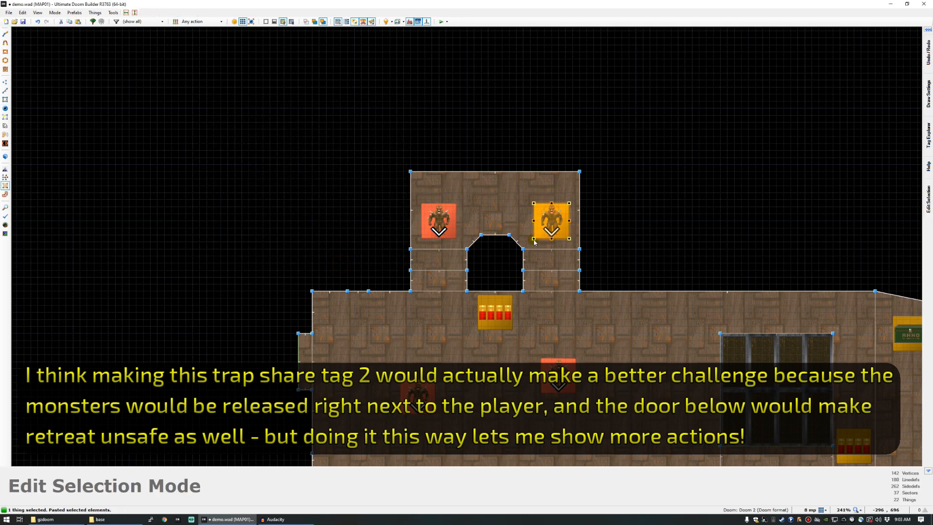
Copy the shotgun shells into the hidden room's centre, the main room's northwest corner and the spot southwest of the grated sector.
{"action": "scroll", "coordinate": [507, 231], "scroll_direction": "down", "scroll_amount": 3}
{"action": "key", "text": "ctrl+v"}
{"action": "left_click", "coordinate": [501, 229]}
{"action": "key", "text": "ctrl+v"}
{"action": "left_click", "coordinate": [416, 311]}
{"action": "scroll", "coordinate": [437, 316], "scroll_direction": "down", "scroll_amount": 5}
{"action": "scroll", "coordinate": [505, 343], "scroll_direction": "up", "scroll_amount": 7}
{"action": "key", "text": "ctrl+v"}
{"action": "left_click", "coordinate": [493, 350]}
{"action": "scroll", "coordinate": [491, 343], "scroll_direction": "down", "scroll_amount": 5}
{"action": "scroll", "coordinate": [490, 340], "scroll_direction": "up", "scroll_amount": 3}
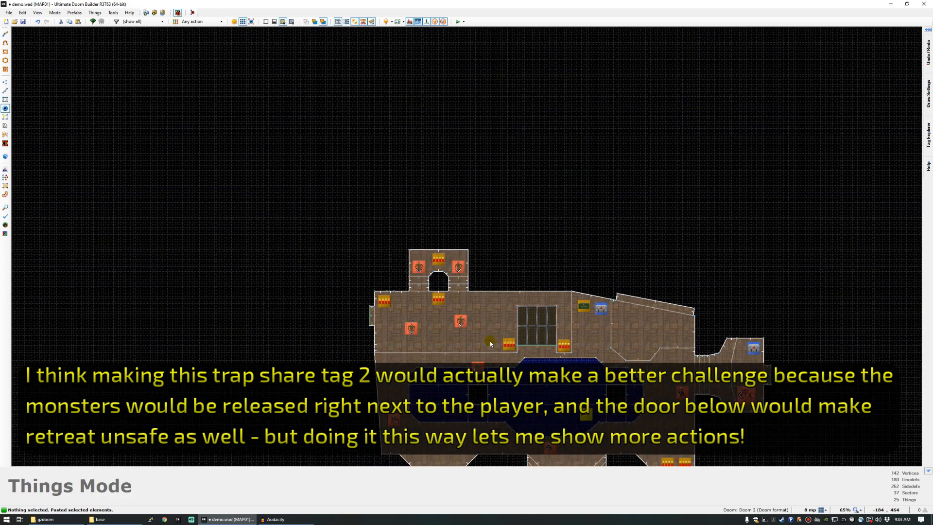
Draw a 168-unit north-south line across the upper main room, west of the grated sector, and flip its front side.
{"action": "scroll", "coordinate": [490, 340], "scroll_direction": "down", "scroll_amount": 3}
{"action": "scroll", "coordinate": [426, 273], "scroll_direction": "up", "scroll_amount": 6}
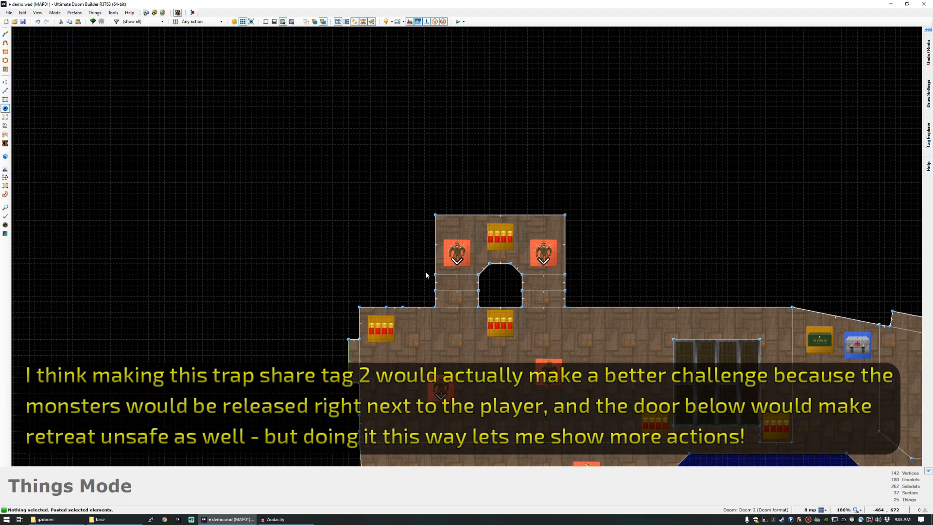
{"action": "scroll", "coordinate": [693, 433], "scroll_direction": "down", "scroll_amount": 3}
{"action": "scroll", "coordinate": [693, 432], "scroll_direction": "up", "scroll_amount": 3}
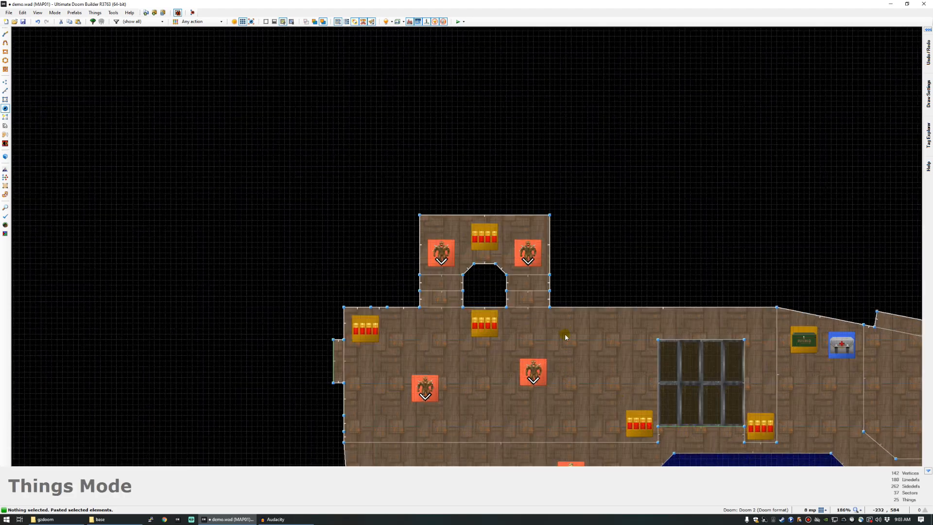
{"action": "key", "text": "d"}
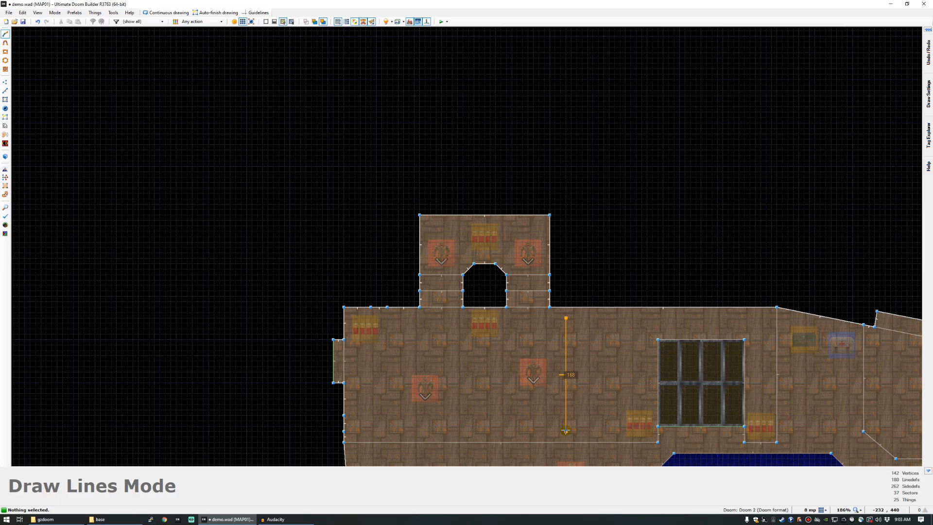
{"action": "right_click", "coordinate": [576, 382]}
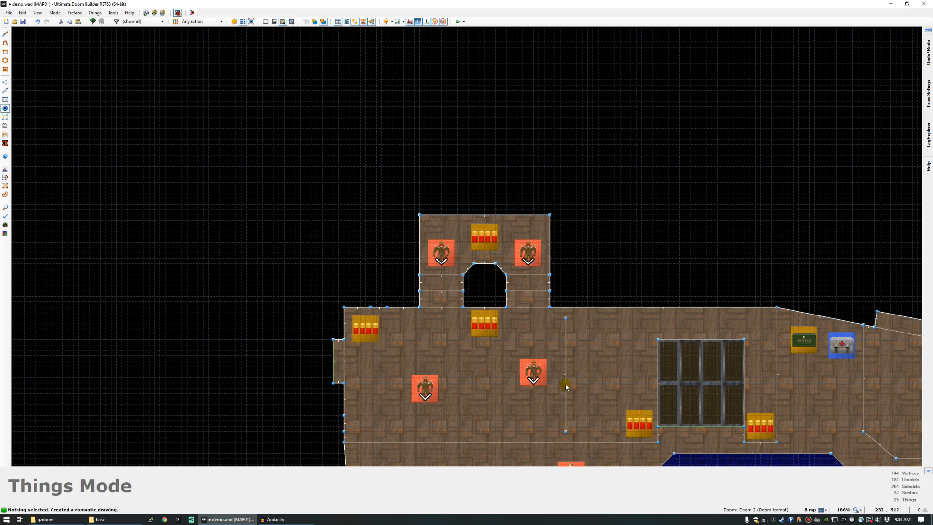
{"action": "key", "text": "l"}
{"action": "key", "text": "f"}
Try shifting the southern end vertex of the new line north and back.
{"action": "key", "text": "v"}
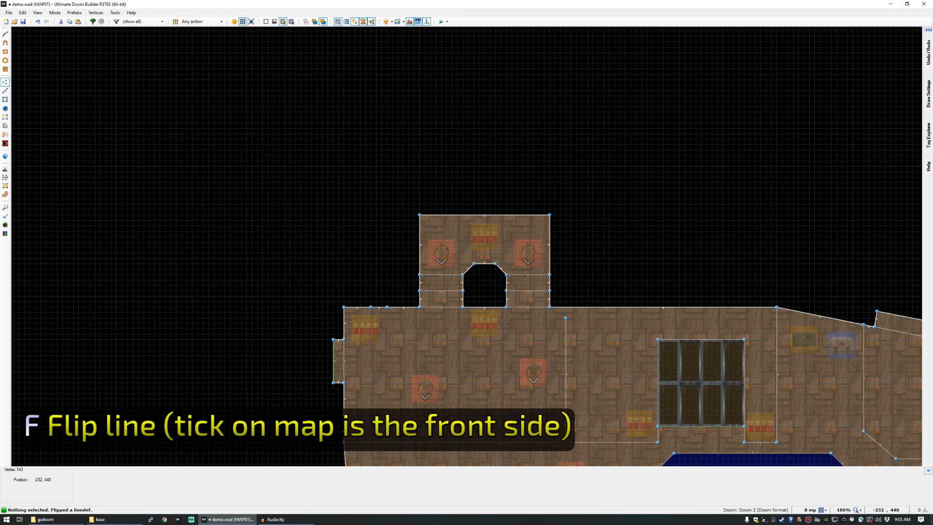
{"action": "right_click_drag", "start_coordinate": [567, 413], "coordinate": [567, 415]}
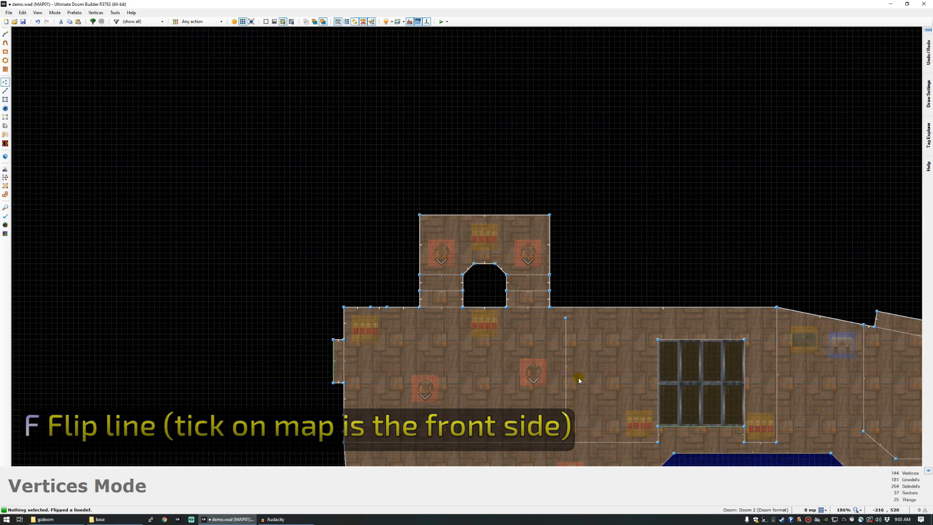
{"action": "right_click_drag", "start_coordinate": [568, 413], "coordinate": [571, 423]}
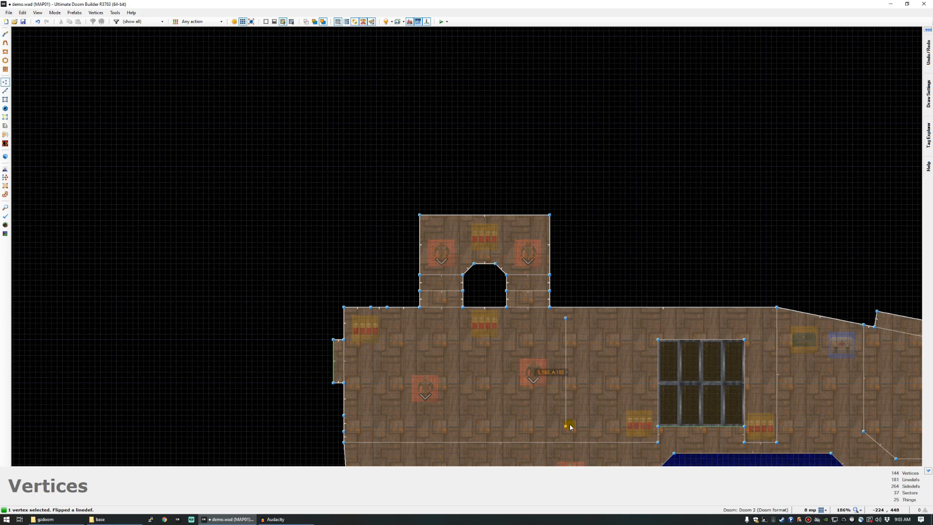
{"action": "right_click_drag", "start_coordinate": [569, 429], "coordinate": [569, 430]}
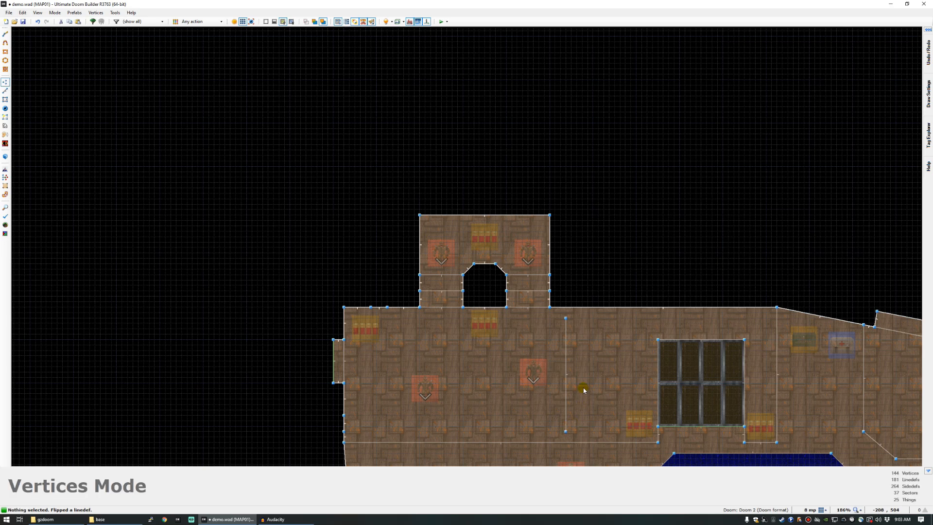
Assign action 38, W1 Floor Lower to Lowest Floor, to the north-south line west of the grated sector.
{"action": "key", "text": "l"}
{"action": "right_click", "coordinate": [567, 370]}
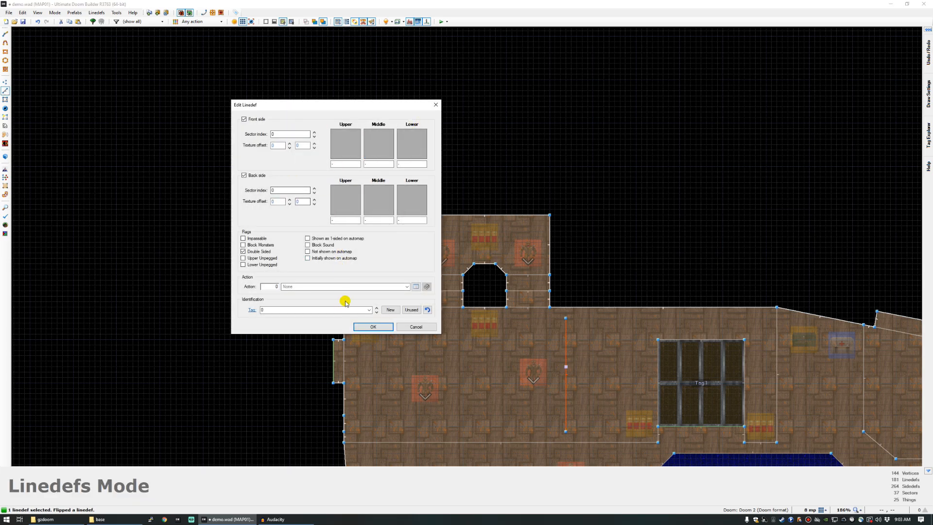
{"action": "left_click", "coordinate": [416, 287]}
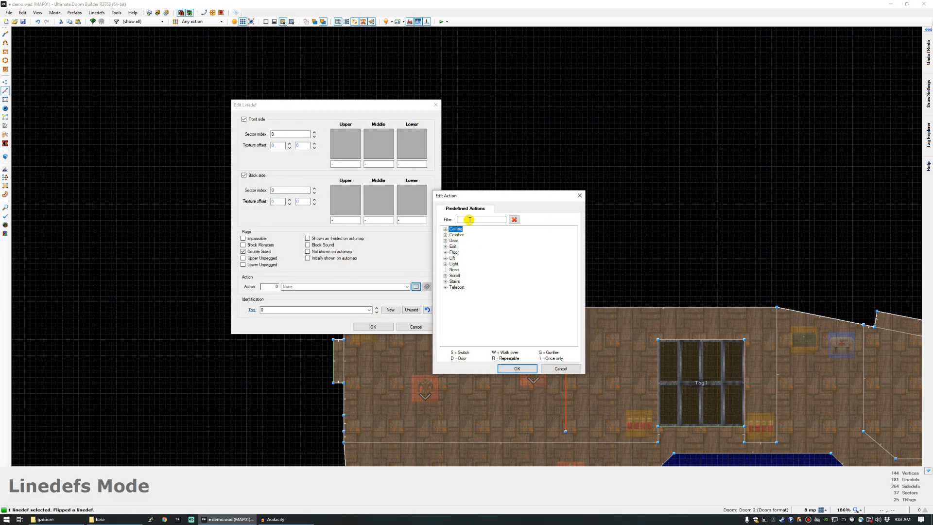
{"action": "type", "text": "w1 "}
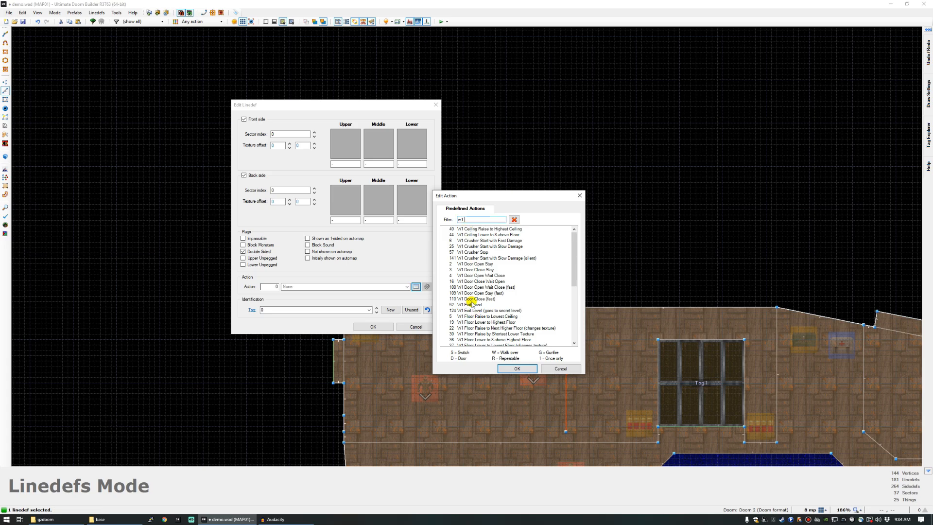
{"action": "type", "text": "floo"}
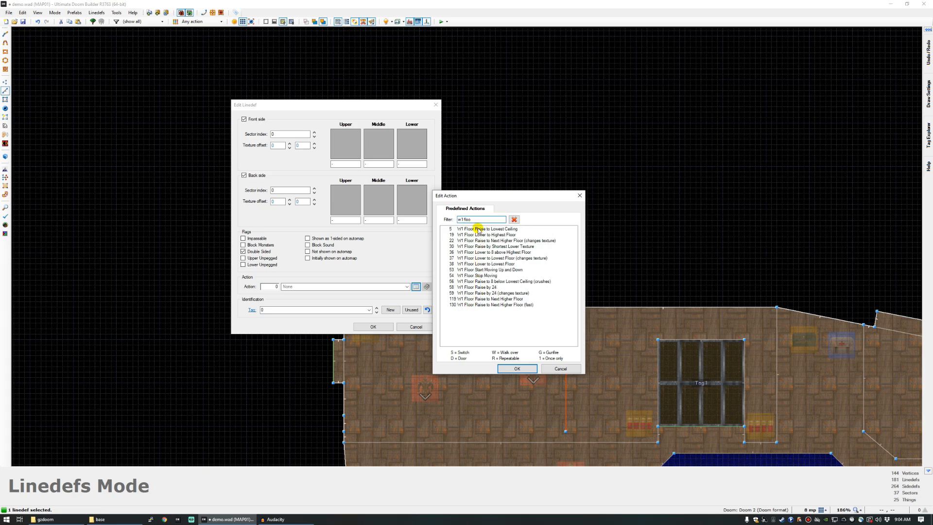
{"action": "left_click", "coordinate": [473, 263]}
{"action": "left_click", "coordinate": [508, 368]}
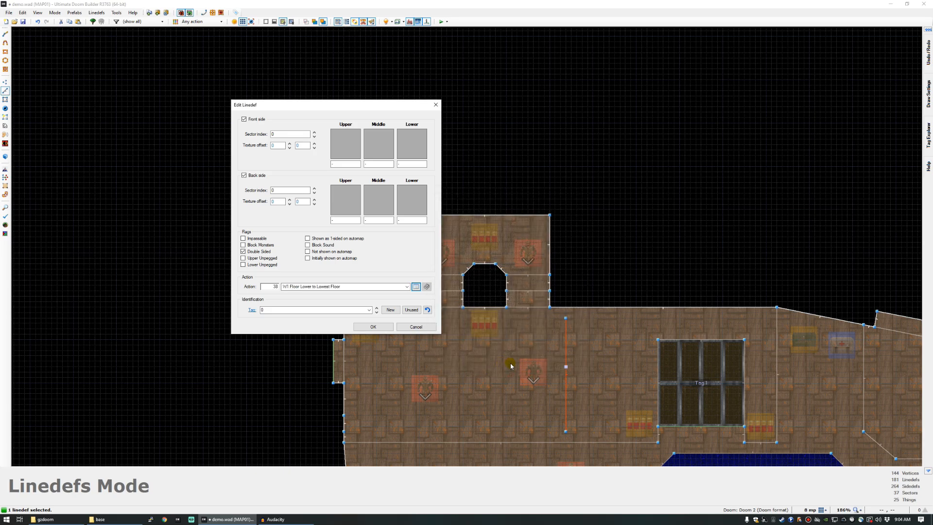
{"action": "left_click", "coordinate": [373, 327]}
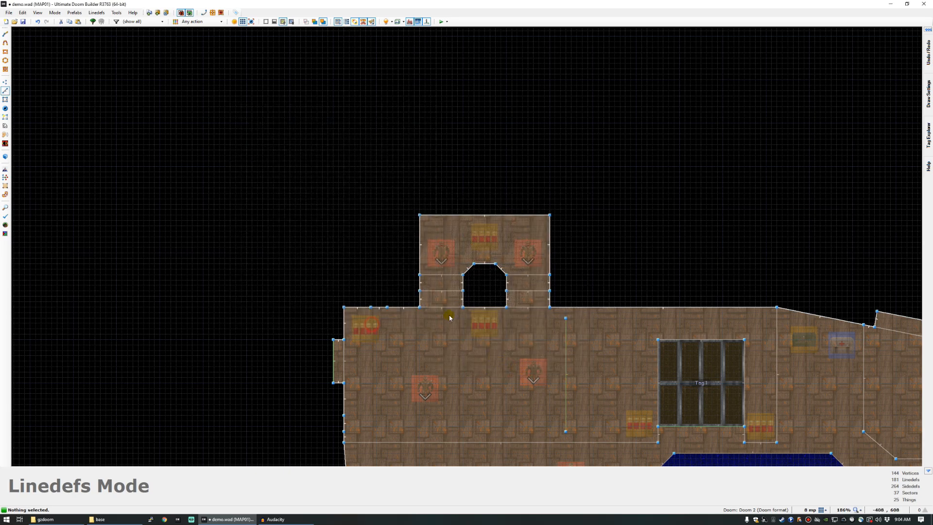
Set tag 3 on the two computer-faced sectors closing off the hidden room and save the map.
{"action": "key", "text": "s"}
{"action": "key", "text": "w"}
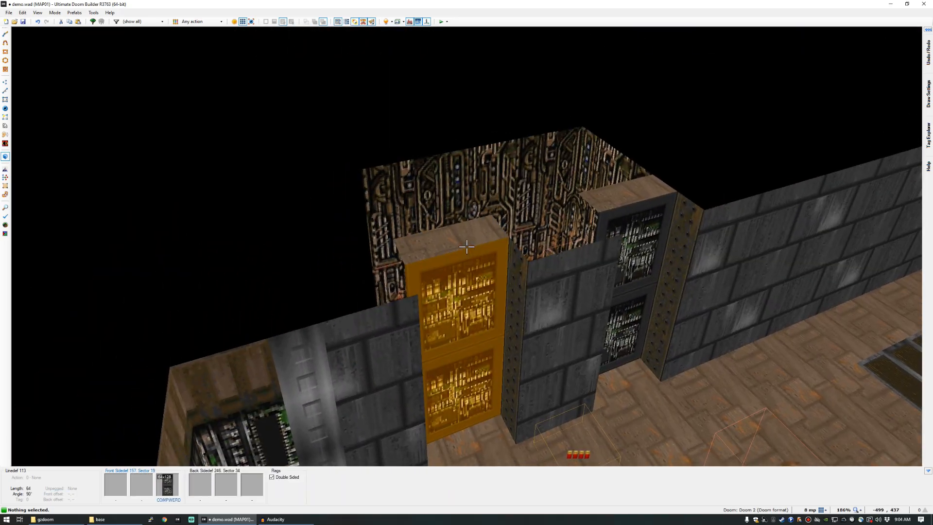
{"action": "left_click", "coordinate": [467, 247]}
{"action": "key", "text": "w"}
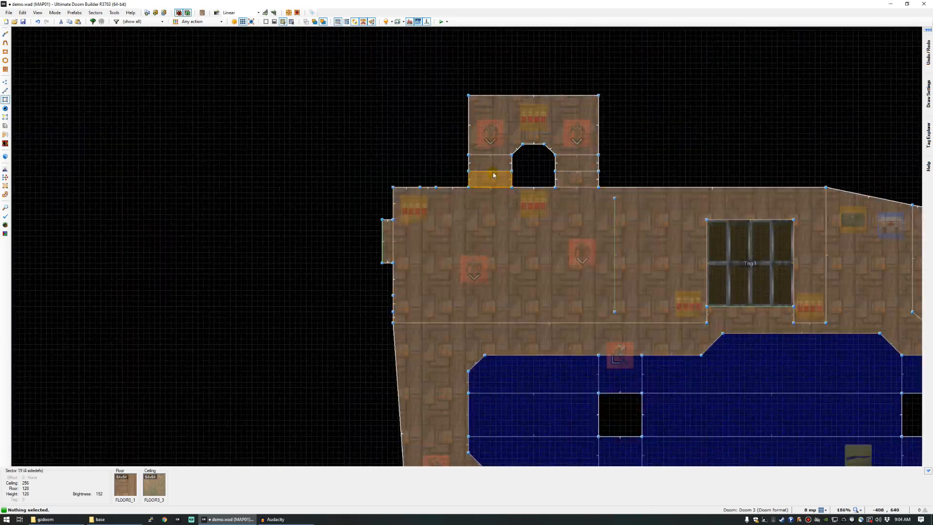
{"action": "left_click", "coordinate": [562, 161]}
{"action": "right_click", "coordinate": [562, 161]}
{"action": "left_click", "coordinate": [355, 274]}
{"action": "type", "text": "3"}
{"action": "left_click", "coordinate": [389, 286]}
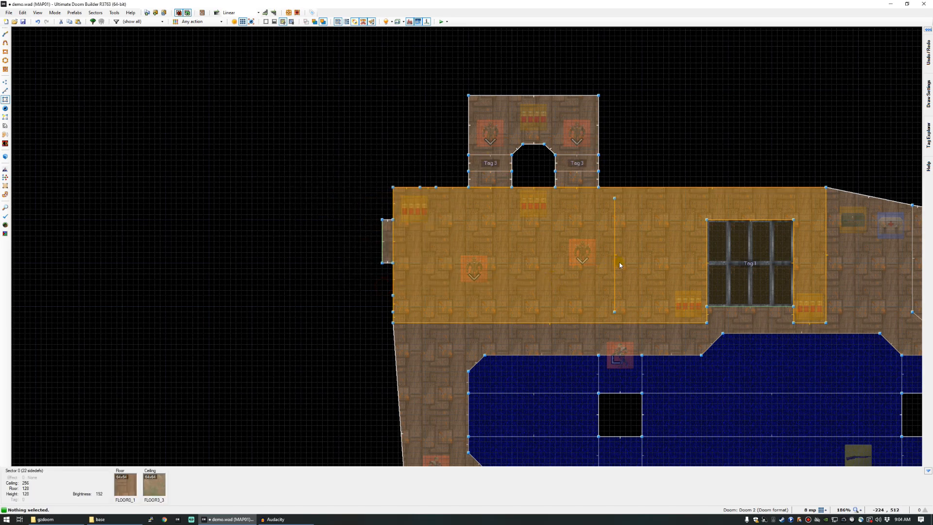
{"action": "key", "text": "l"}
{"action": "key", "text": "ctrl+s"}
Apply the FLOOR4_8 flat to the floors of the upper main room, the computer niches and the hidden room.
{"action": "scroll", "coordinate": [619, 260], "scroll_direction": "down", "scroll_amount": 5}
{"action": "key", "text": "w"}
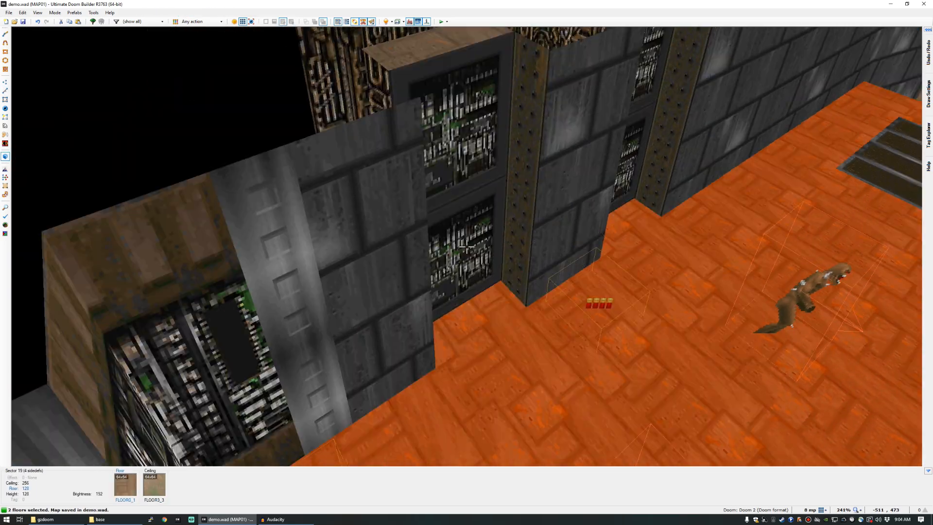
{"action": "left_click", "coordinate": [467, 246]}
{"action": "left_click", "coordinate": [467, 247]}
{"action": "left_click", "coordinate": [466, 247]}
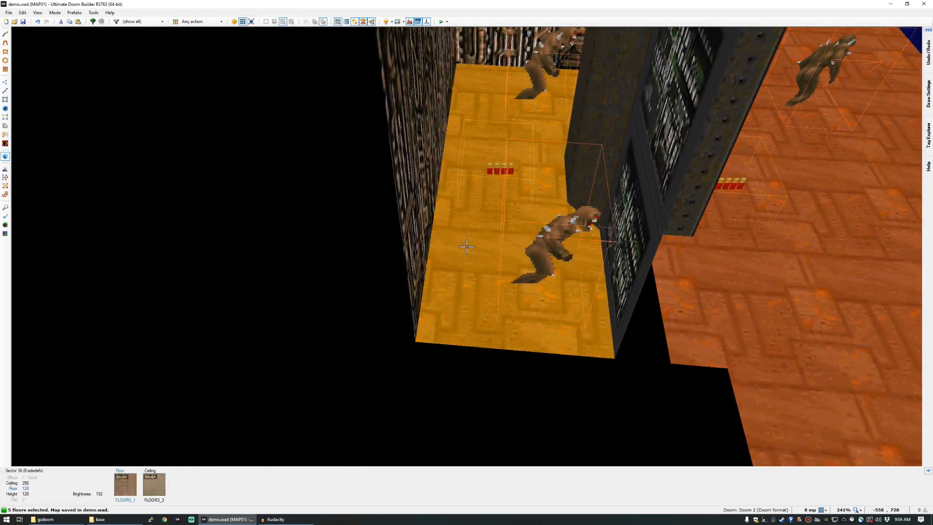
{"action": "left_click", "coordinate": [466, 246]}
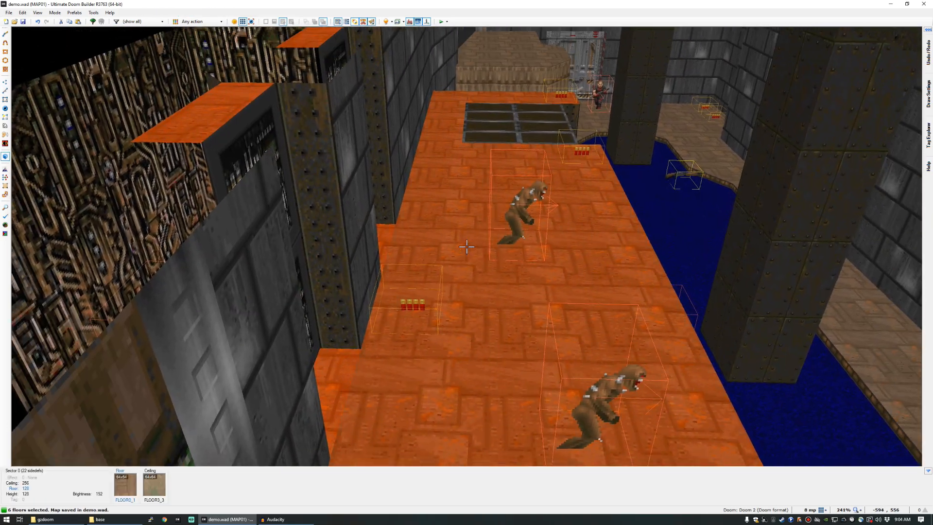
{"action": "middle_click", "coordinate": [466, 246]}
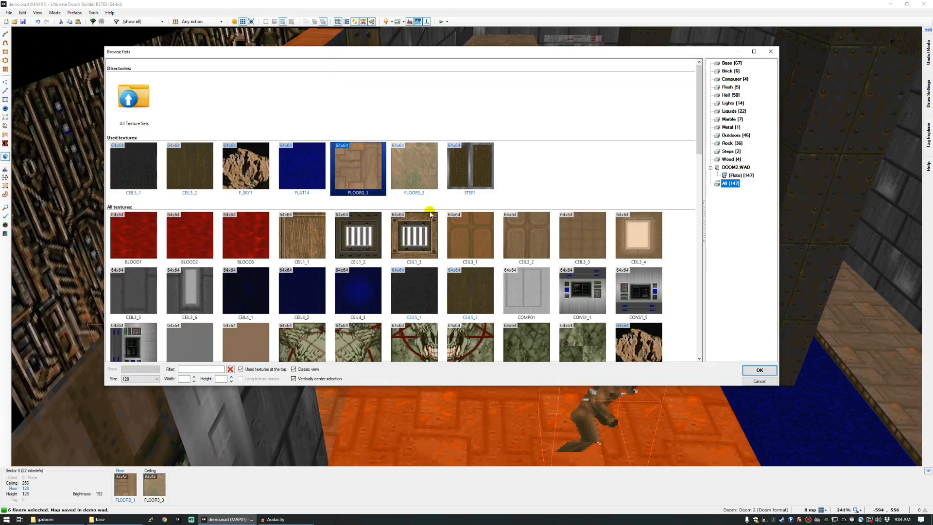
{"action": "scroll", "coordinate": [469, 184], "scroll_direction": "down", "scroll_amount": 1}
{"action": "left_click", "coordinate": [728, 63]}
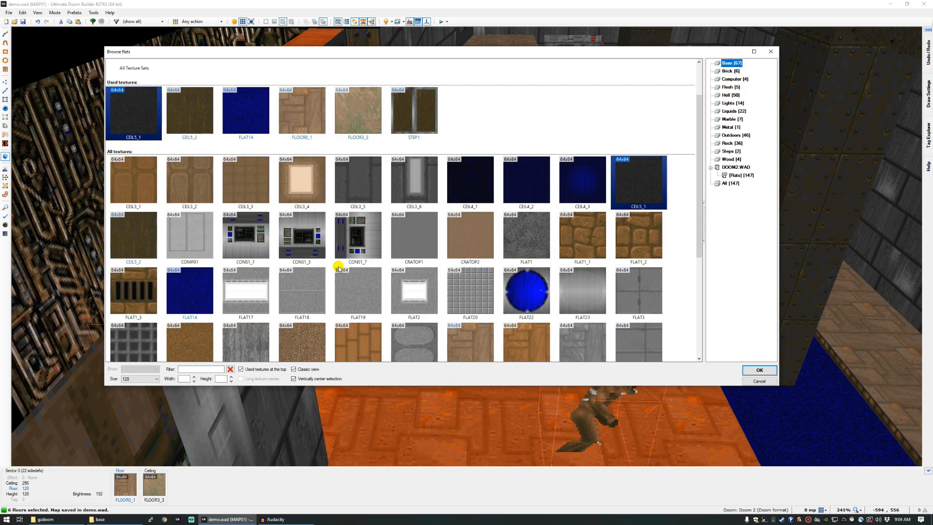
{"action": "scroll", "coordinate": [339, 267], "scroll_direction": "down", "scroll_amount": 3}
{"action": "scroll", "coordinate": [344, 258], "scroll_direction": "down", "scroll_amount": 1}
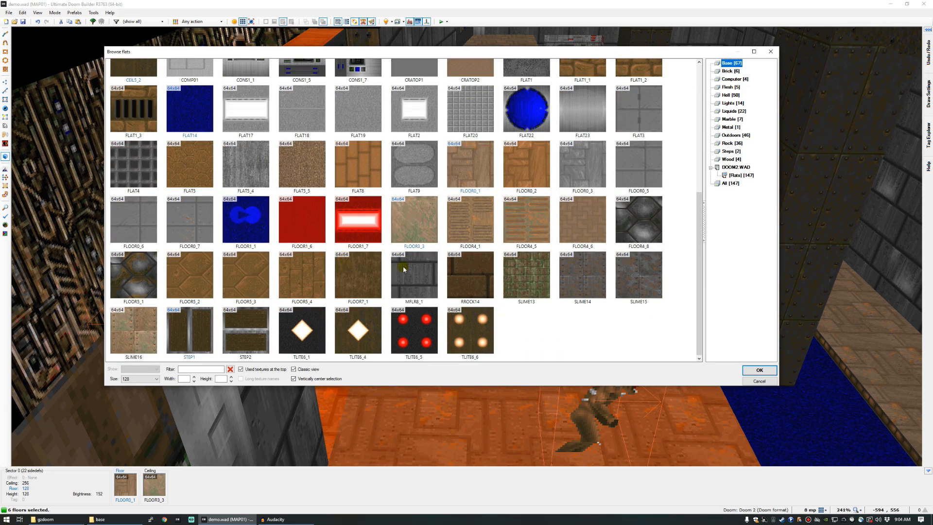
{"action": "double_click", "coordinate": [645, 216]}
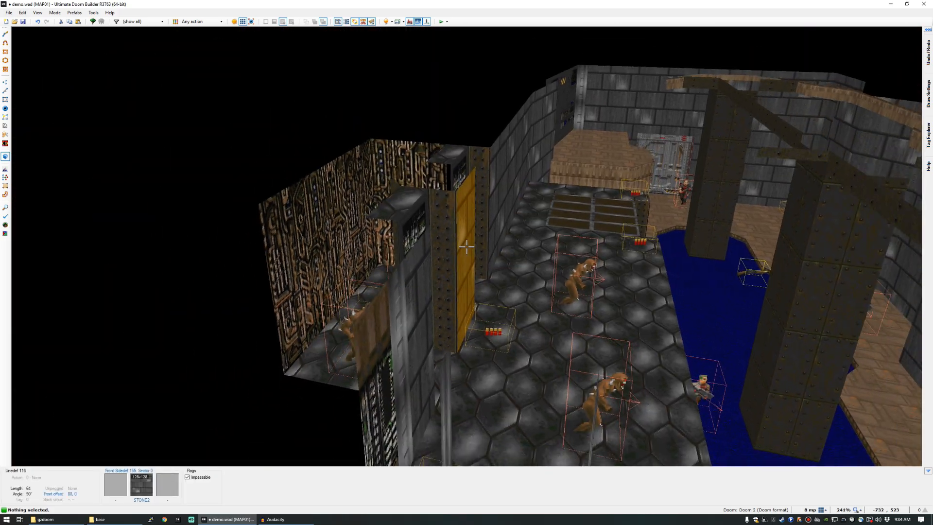
Paste the FLOOR4_8 flat onto the raised platform's floor and the floor strip below its computer wall.
{"action": "key", "text": "w"}
{"action": "key", "text": "ctrl+v"}
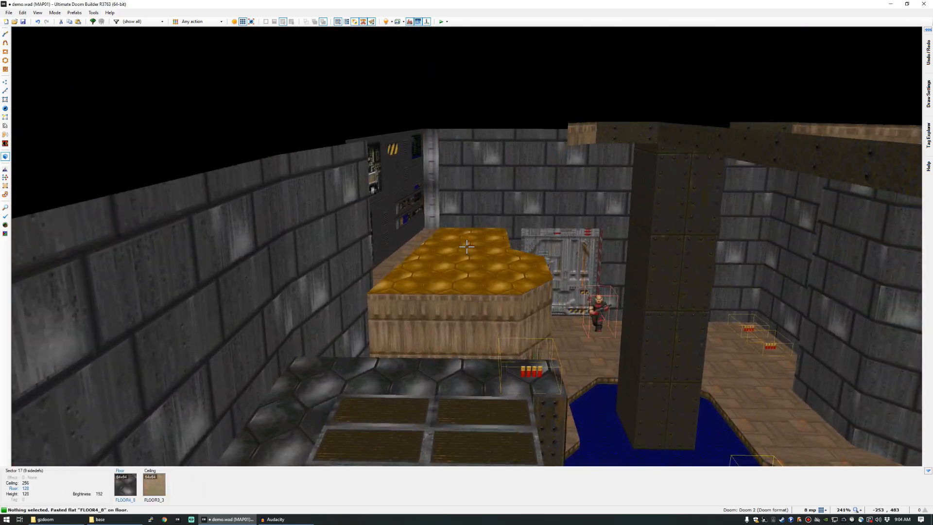
{"action": "key", "text": "d"}
{"action": "key", "text": "w"}
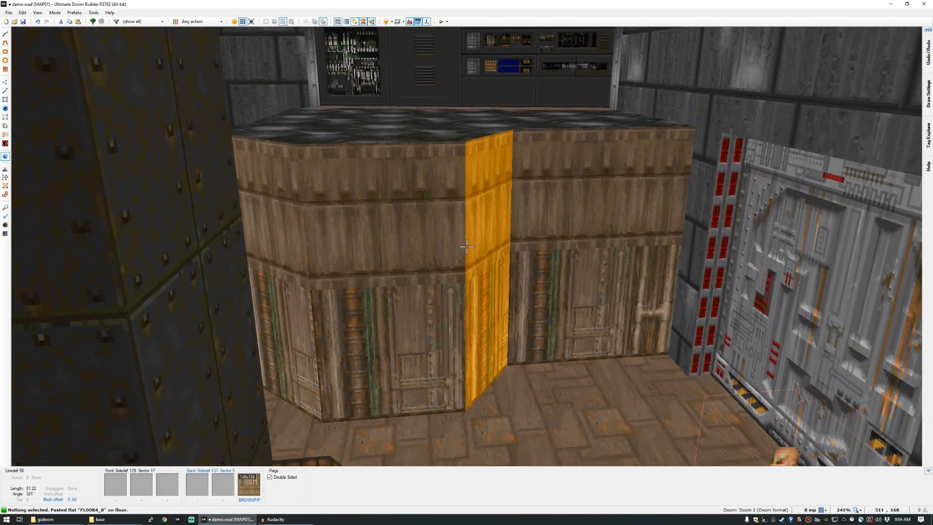
{"action": "key", "text": "a"}
{"action": "key", "text": "w"}
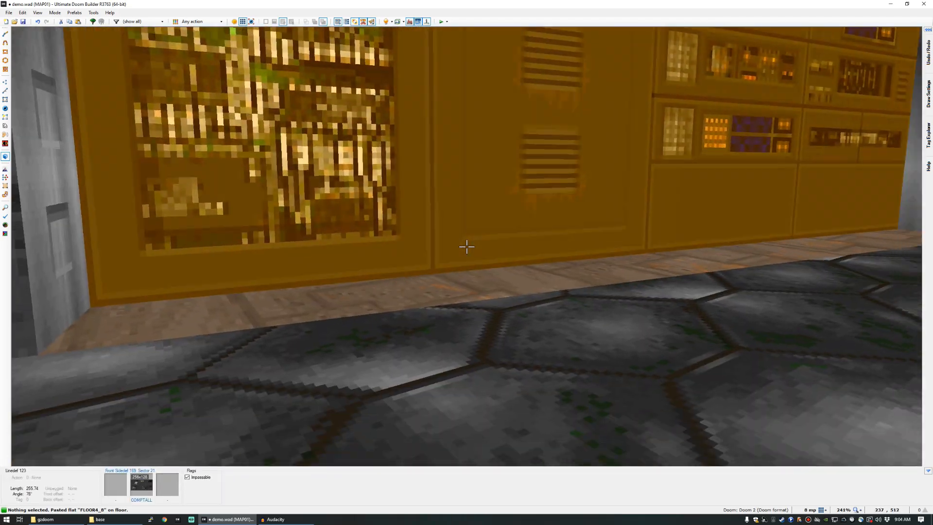
{"action": "key", "text": "s"}
{"action": "key", "text": "ctrl+v"}
{"action": "key", "text": "s"}
{"action": "key", "text": "w"}
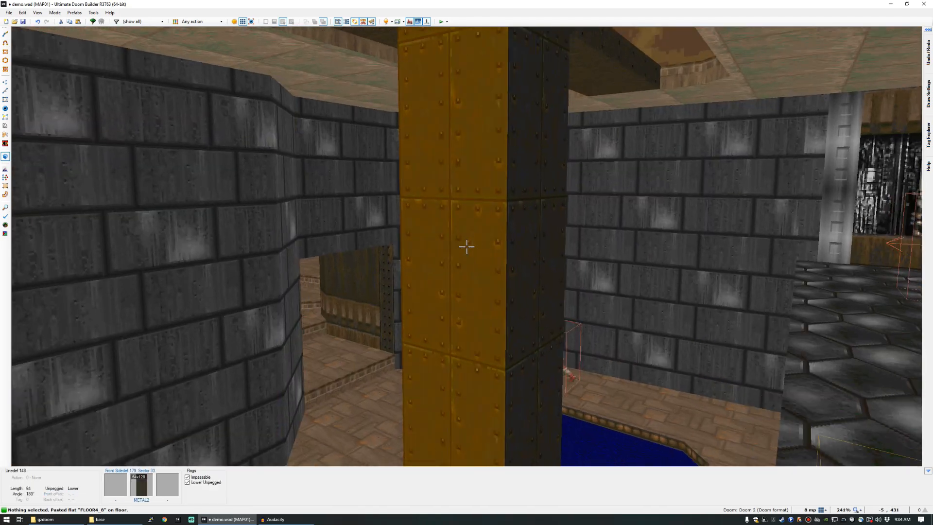
Apply the FLOOR4_6 flat to the floors of the start room and its stepped corridor, and save the map.
{"action": "key", "text": "w"}
{"action": "left_click", "coordinate": [466, 247]}
{"action": "left_click", "coordinate": [466, 246]}
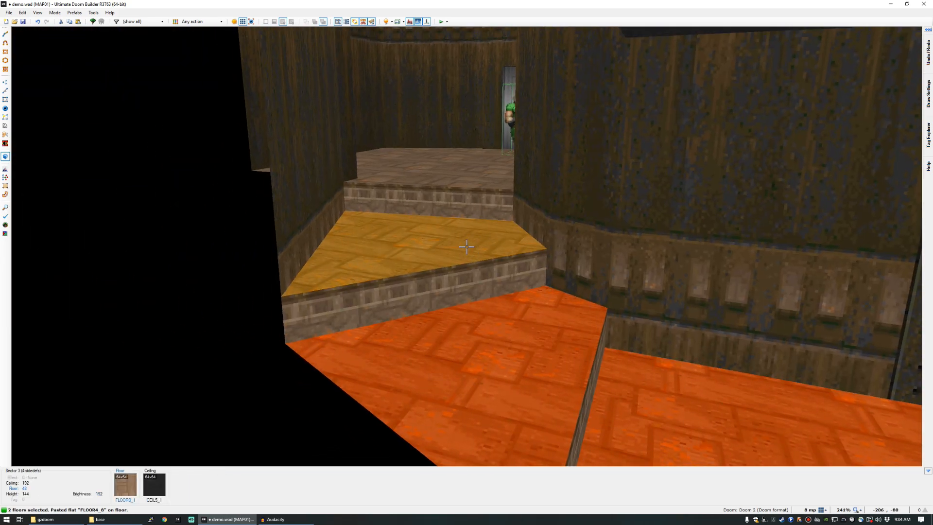
{"action": "left_click", "coordinate": [467, 246]}
{"action": "key", "text": "s"}
{"action": "left_click", "coordinate": [466, 246]}
{"action": "middle_click", "coordinate": [466, 247]}
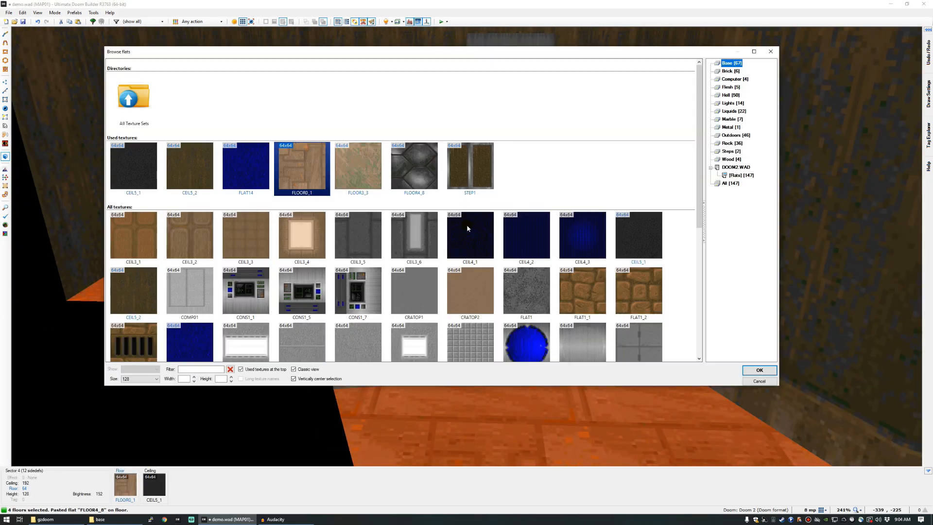
{"action": "scroll", "coordinate": [467, 224], "scroll_direction": "down", "scroll_amount": 2}
{"action": "scroll", "coordinate": [462, 226], "scroll_direction": "down", "scroll_amount": 1}
{"action": "scroll", "coordinate": [433, 246], "scroll_direction": "down", "scroll_amount": 1}
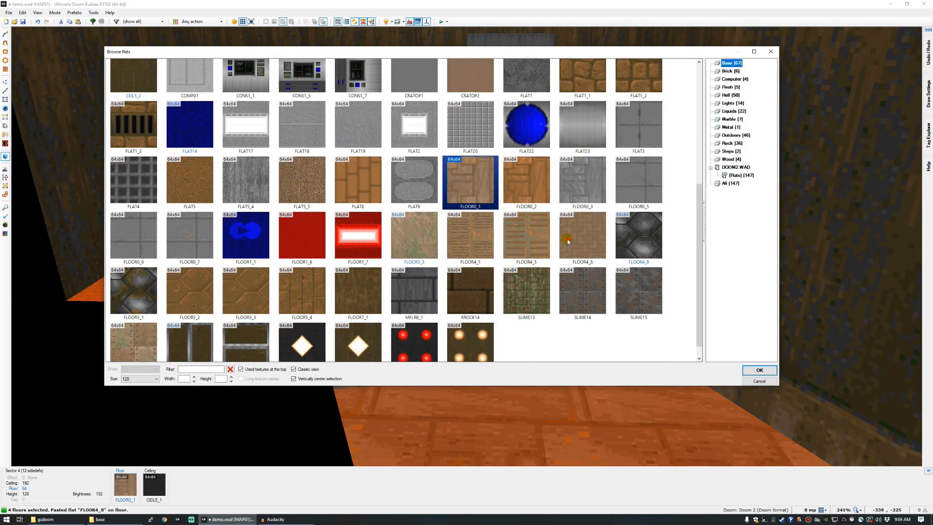
{"action": "double_click", "coordinate": [569, 239]}
{"action": "key", "text": "c"}
{"action": "key", "text": "w"}
{"action": "key", "text": "w"}
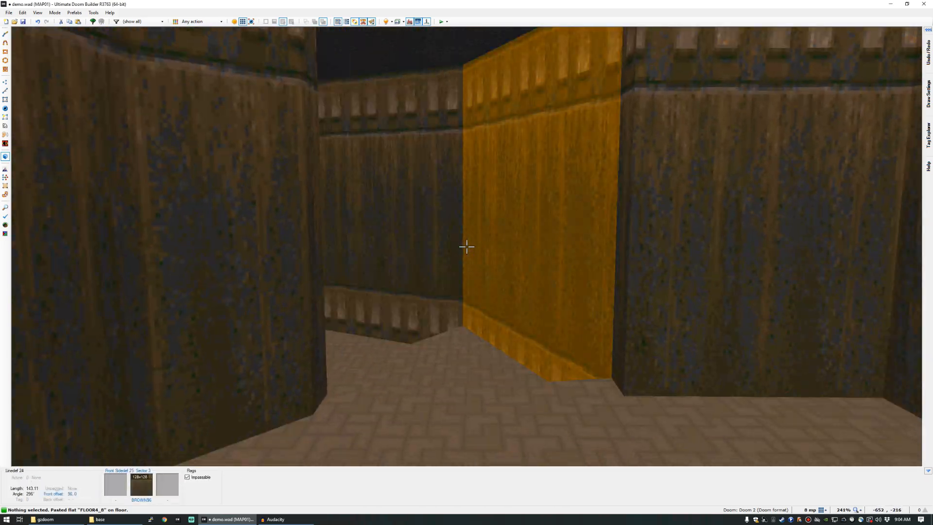
{"action": "key", "text": "q"}
{"action": "key", "text": "ctrl+s"}
Place a Tall techno pillar in the start room's northeast corner and view it in 3D.
{"action": "scroll", "coordinate": [507, 234], "scroll_direction": "up", "scroll_amount": 4}
{"action": "key", "text": "t"}
{"action": "right_click", "coordinate": [448, 263]}
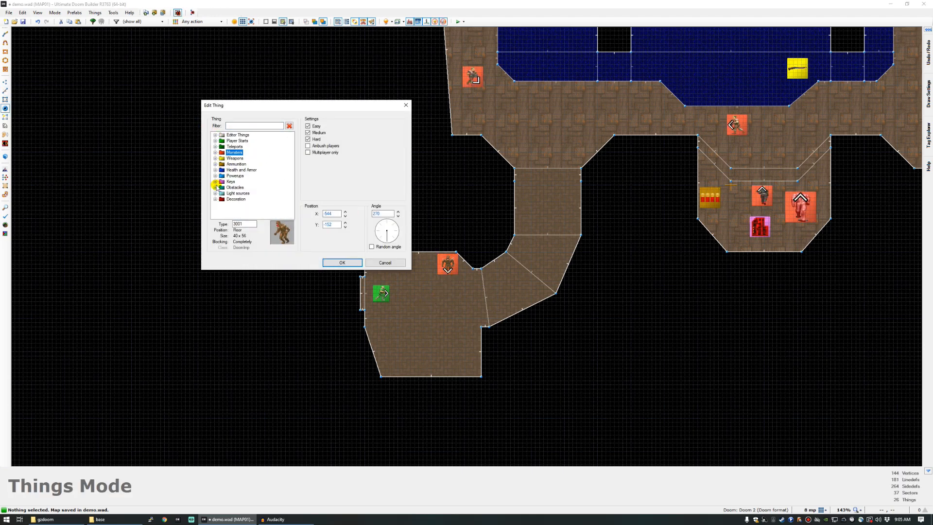
{"action": "scroll", "coordinate": [248, 172], "scroll_direction": "down", "scroll_amount": 3}
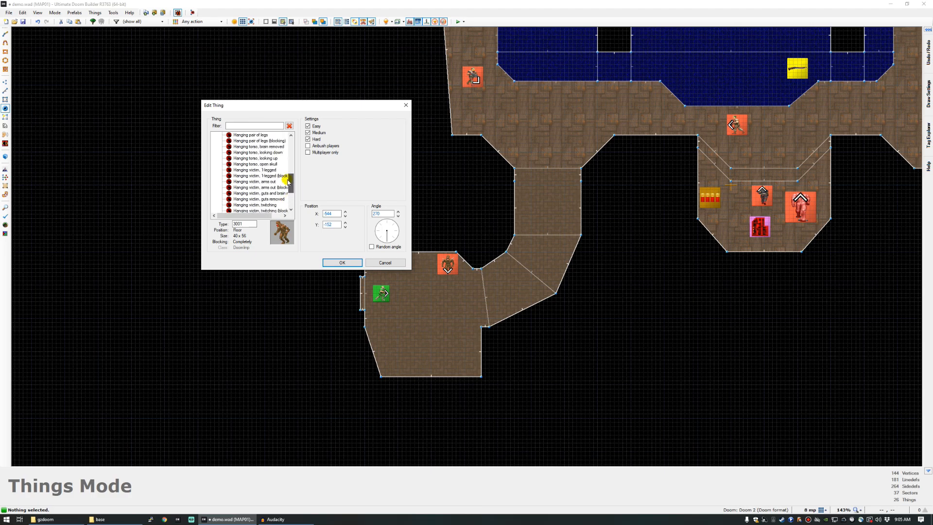
{"action": "mouse_move", "coordinate": [288, 182]}
{"action": "left_mouse_down"}
{"action": "mouse_move", "coordinate": [287, 151]}
{"action": "mouse_move", "coordinate": [287, 182]}
{"action": "left_mouse_up"}
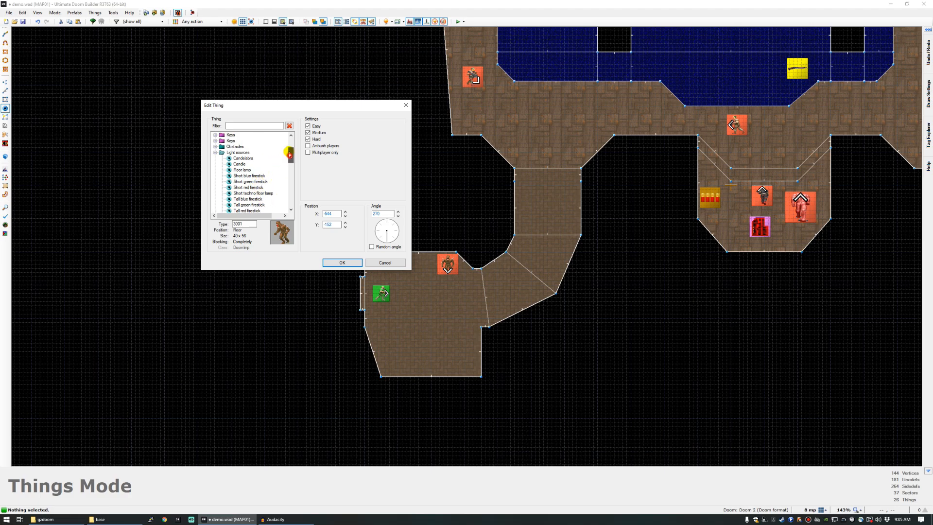
{"action": "left_click", "coordinate": [215, 182]}
{"action": "mouse_move", "coordinate": [290, 153]}
{"action": "left_mouse_down"}
{"action": "mouse_move", "coordinate": [290, 161]}
{"action": "mouse_move", "coordinate": [291, 145]}
{"action": "mouse_move", "coordinate": [289, 157]}
{"action": "left_mouse_up"}
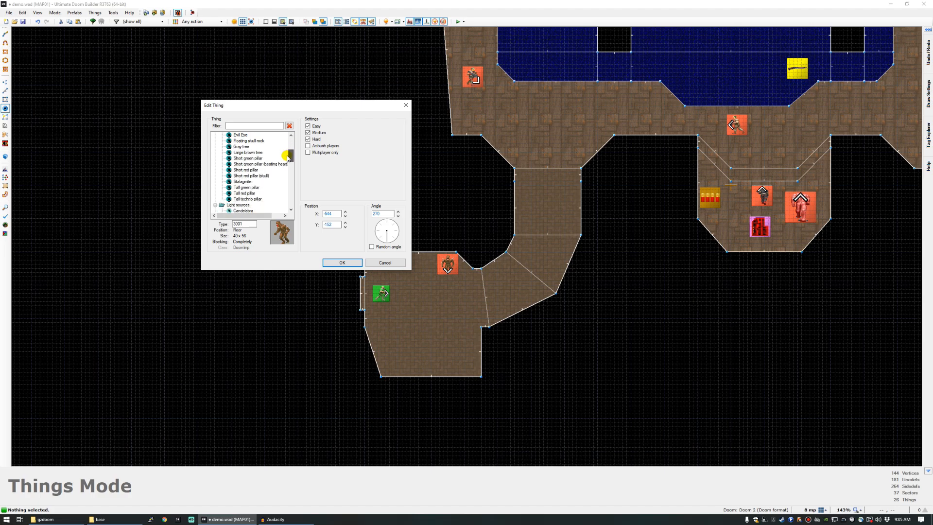
{"action": "left_click", "coordinate": [247, 199]}
{"action": "left_click", "coordinate": [342, 262]}
{"action": "key", "text": "q"}
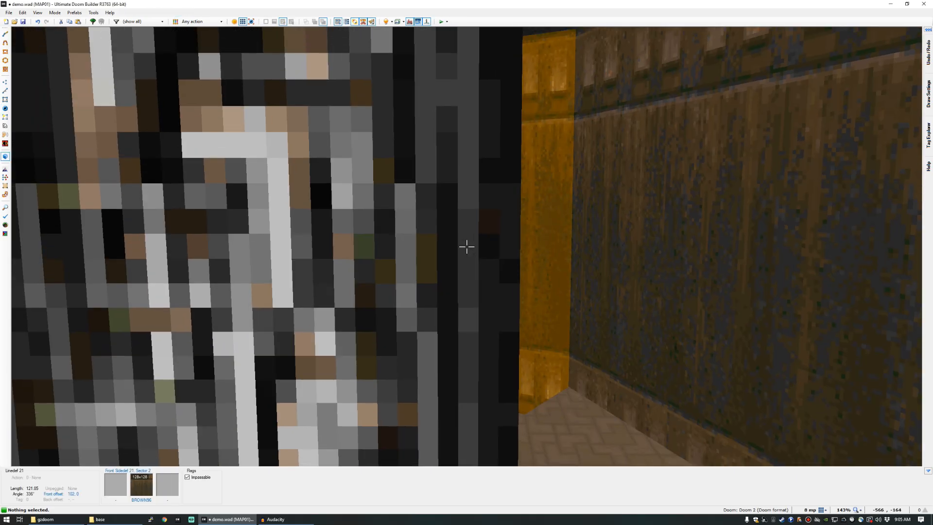
{"action": "key", "text": "s"}
{"action": "key", "text": "w"}
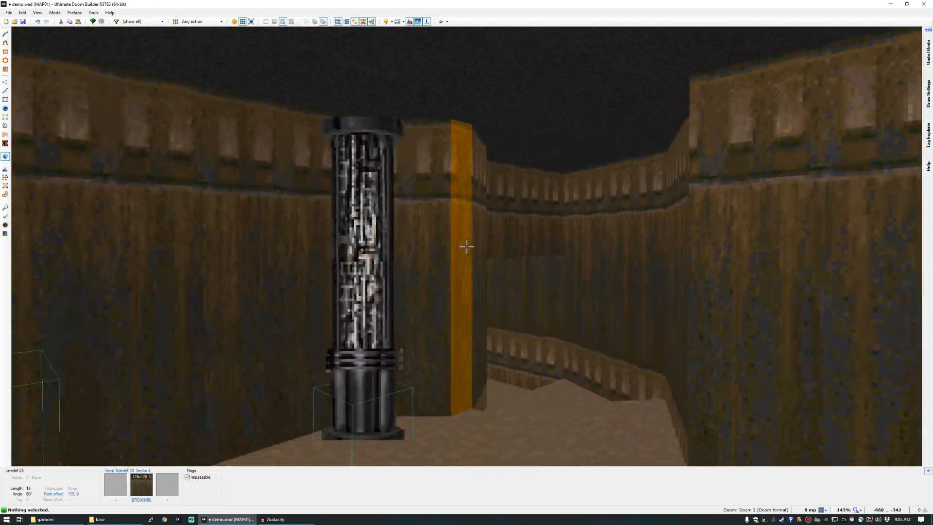
Copy the techno pillar to both sides of the corridor's opening into the main room.
{"action": "key", "text": "q"}
{"action": "scroll", "coordinate": [467, 246], "scroll_direction": "down", "scroll_amount": 5}
{"action": "scroll", "coordinate": [472, 220], "scroll_direction": "up", "scroll_amount": 4}
{"action": "left_click", "coordinate": [514, 236]}
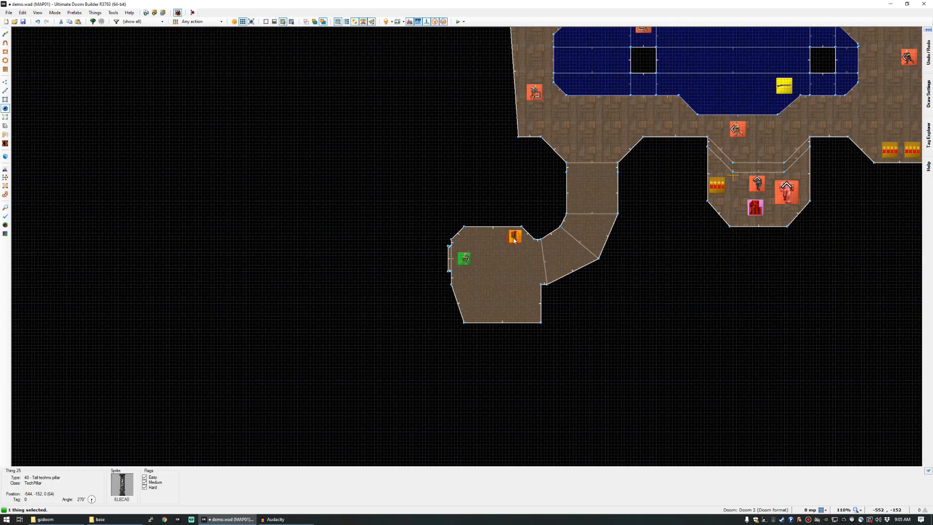
{"action": "key", "text": "ctrl+c"}
{"action": "scroll", "coordinate": [606, 229], "scroll_direction": "down", "scroll_amount": 2}
{"action": "scroll", "coordinate": [633, 150], "scroll_direction": "up", "scroll_amount": 3}
{"action": "scroll", "coordinate": [592, 194], "scroll_direction": "up", "scroll_amount": 2}
{"action": "key", "text": "ctrl+v"}
{"action": "left_click_drag", "start_coordinate": [446, 223], "coordinate": [467, 232]}
{"action": "key", "text": "ctrl+v"}
{"action": "left_click_drag", "start_coordinate": [602, 232], "coordinate": [600, 234]}
{"action": "key", "text": "Return"}
Add another techno pillar copy on the pool's north walkway, southwest of the grated sector, and view the raised platform in 3D.
{"action": "scroll", "coordinate": [600, 234], "scroll_direction": "down", "scroll_amount": 4}
{"action": "scroll", "coordinate": [745, 109], "scroll_direction": "up", "scroll_amount": 4}
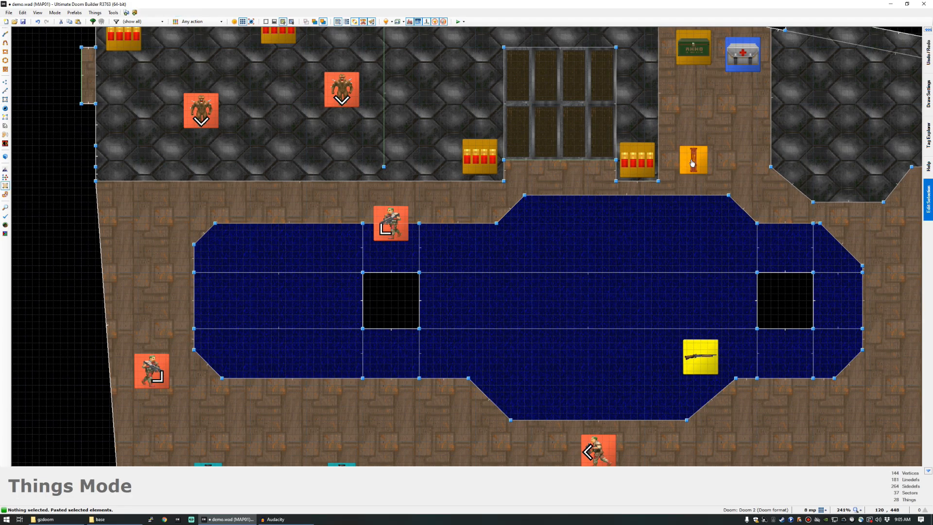
{"action": "key", "text": "ctrl+v"}
{"action": "key", "text": "Return"}
{"action": "scroll", "coordinate": [493, 218], "scroll_direction": "down", "scroll_amount": 3}
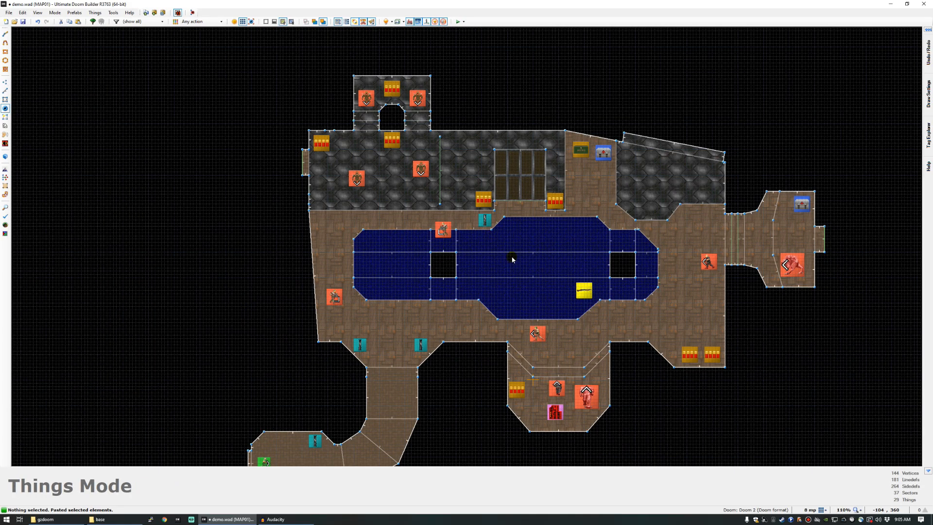
{"action": "scroll", "coordinate": [641, 316], "scroll_direction": "up", "scroll_amount": 2}
{"action": "scroll", "coordinate": [715, 327], "scroll_direction": "down", "scroll_amount": 3}
{"action": "scroll", "coordinate": [708, 243], "scroll_direction": "up", "scroll_amount": 2}
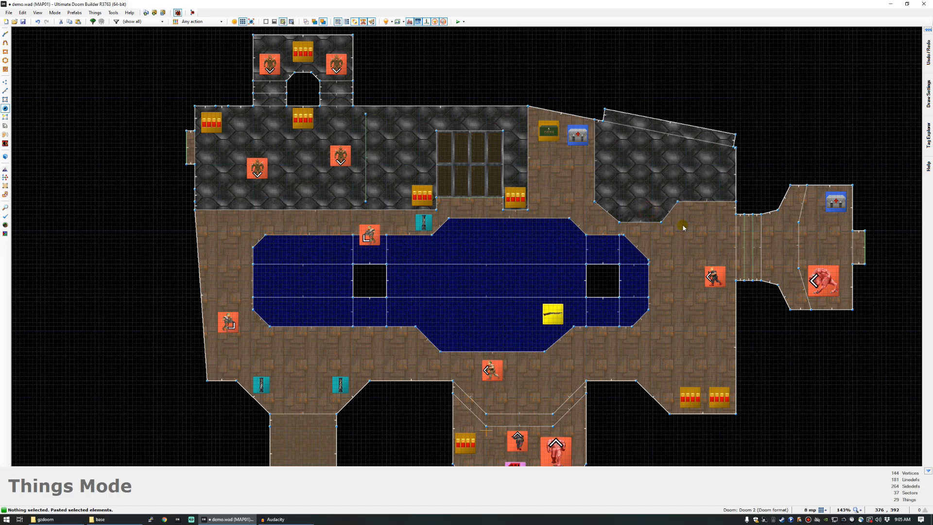
{"action": "key", "text": "q"}
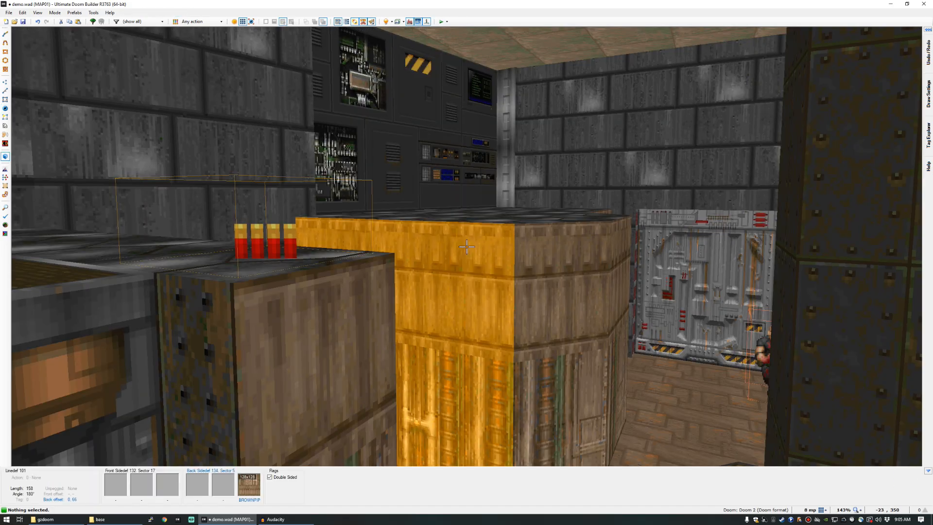
Change the three tall techno pillars at the hallway entrance and beside the upper edge of the pool into floor lamps.
{"action": "key", "text": "w"}
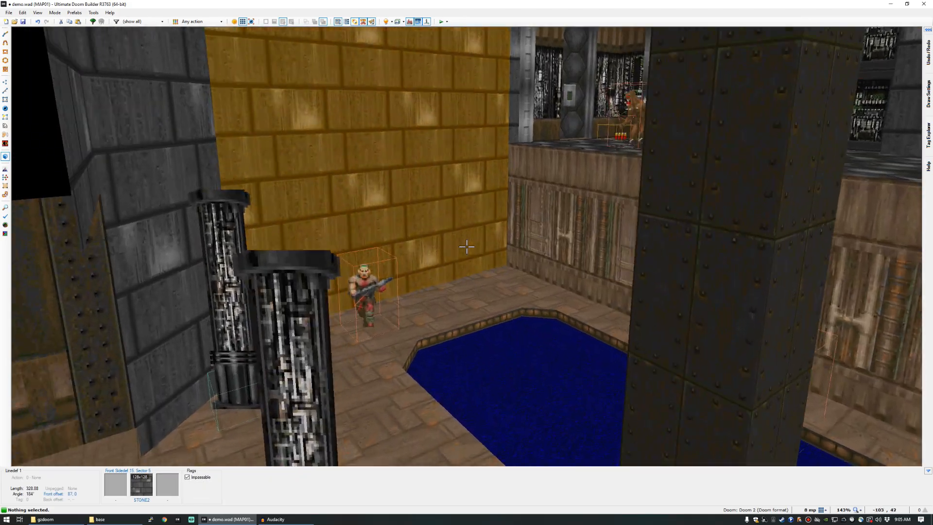
{"action": "key", "text": "q"}
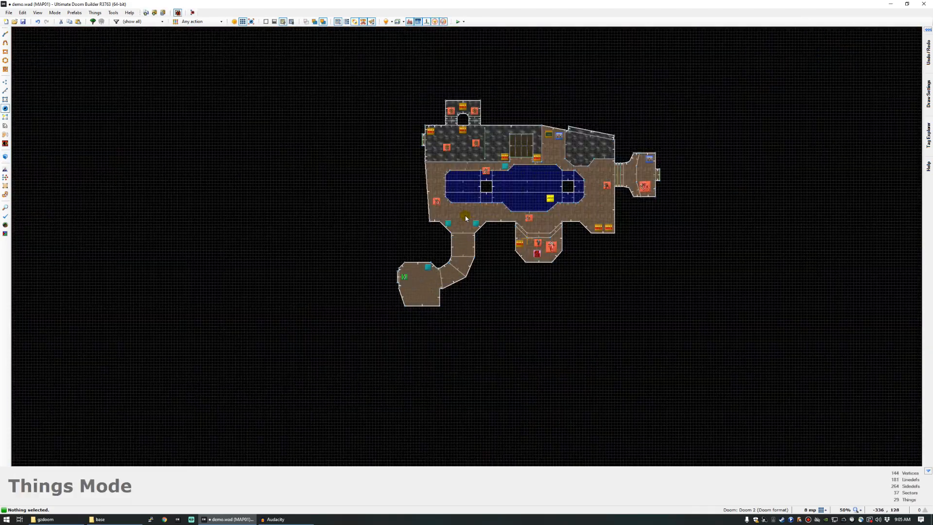
{"action": "scroll", "coordinate": [556, 115], "scroll_direction": "up", "scroll_amount": 3}
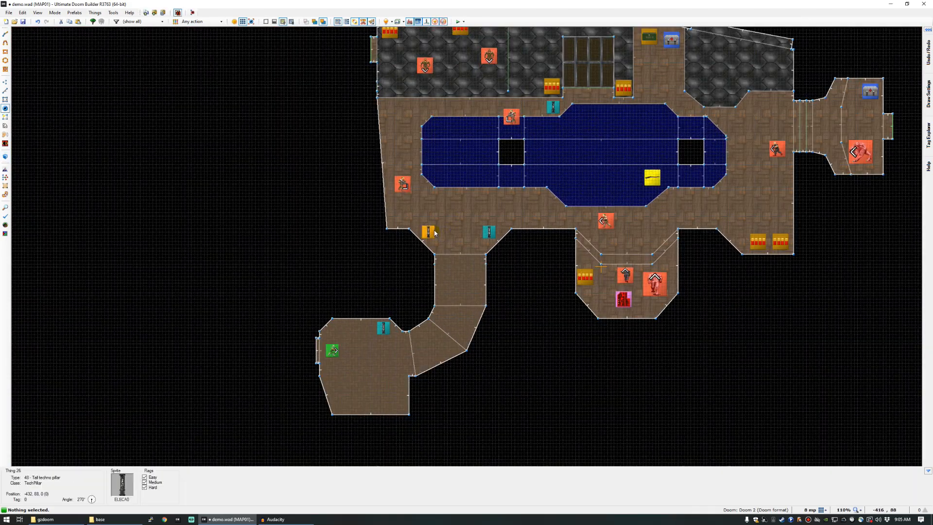
{"action": "right_click", "coordinate": [556, 116]}
{"action": "mouse_move", "coordinate": [290, 180]}
{"action": "left_mouse_down"}
{"action": "mouse_move", "coordinate": [290, 168]}
{"action": "mouse_move", "coordinate": [285, 196]}
{"action": "left_mouse_up"}
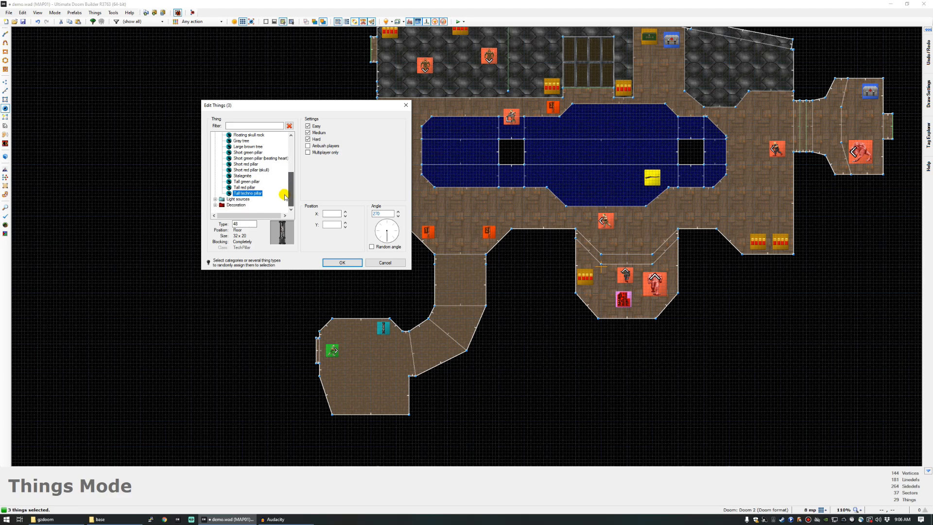
{"action": "double_click", "coordinate": [221, 199]}
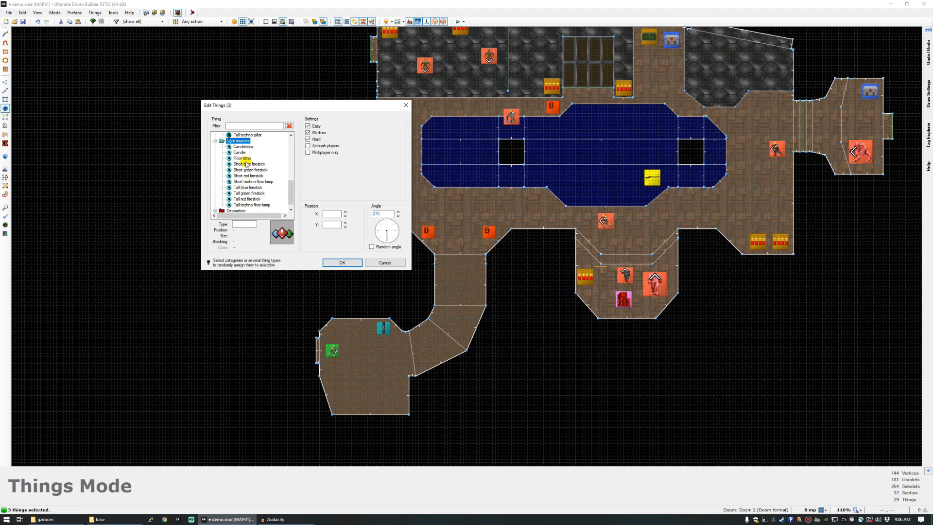
{"action": "left_click", "coordinate": [341, 262]}
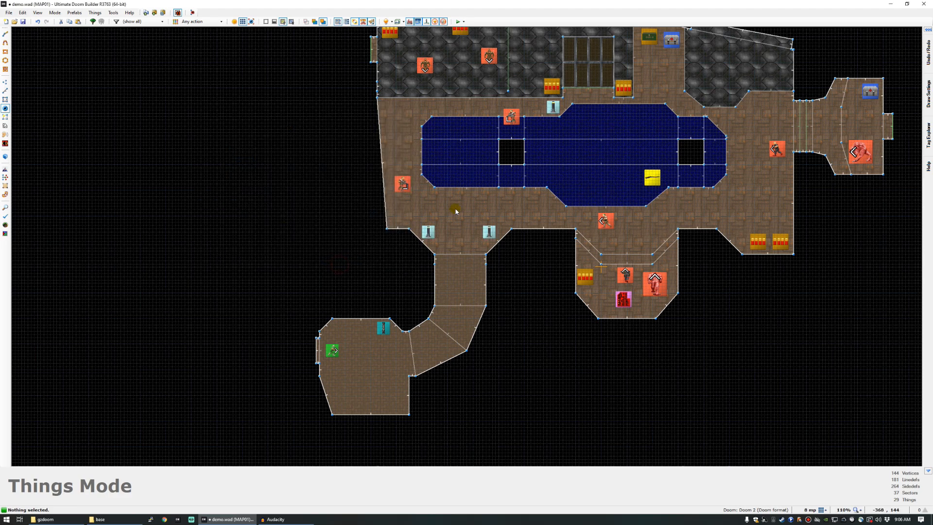
{"action": "key", "text": "w"}
{"action": "key", "text": "w"}
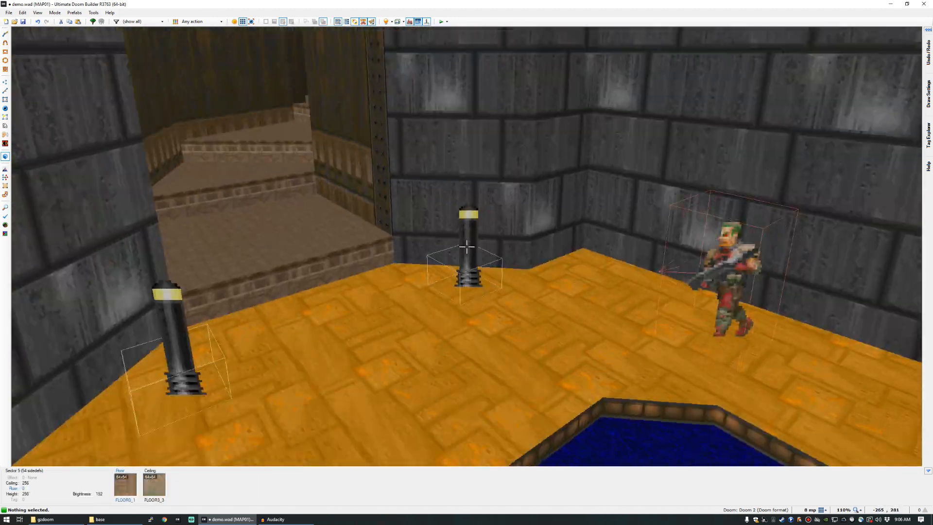
Reposition the two shell pickups diagonally along the southeast corner of the pool room, leaving the corner itself free.
{"action": "key", "text": "s"}
{"action": "key", "text": "e"}
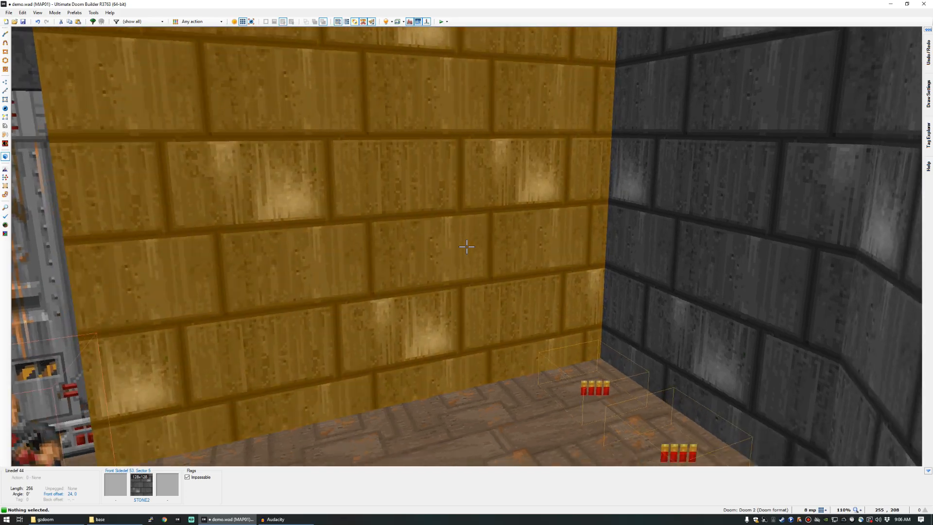
{"action": "key", "text": "w"}
{"action": "scroll", "coordinate": [503, 263], "scroll_direction": "down", "scroll_amount": 3}
{"action": "scroll", "coordinate": [503, 264], "scroll_direction": "up", "scroll_amount": 5}
{"action": "left_click_drag", "start_coordinate": [502, 264], "coordinate": [428, 231]}
{"action": "scroll", "coordinate": [428, 231], "scroll_direction": "down", "scroll_amount": 4}
{"action": "scroll", "coordinate": [134, 265], "scroll_direction": "up", "scroll_amount": 3}
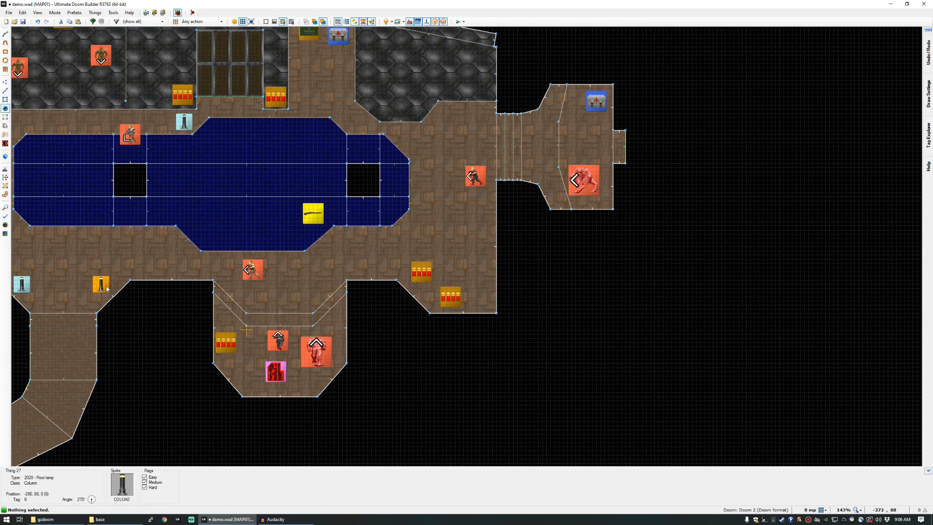
Copy the start room's tall techno pillar into the southeast corner beside the shells, and outline that corner as a separate sector.
{"action": "scroll", "coordinate": [109, 285], "scroll_direction": "down", "scroll_amount": 4}
{"action": "left_click", "coordinate": [43, 343]}
{"action": "key", "text": "ctrl+c"}
{"action": "scroll", "coordinate": [275, 290], "scroll_direction": "up", "scroll_amount": 3}
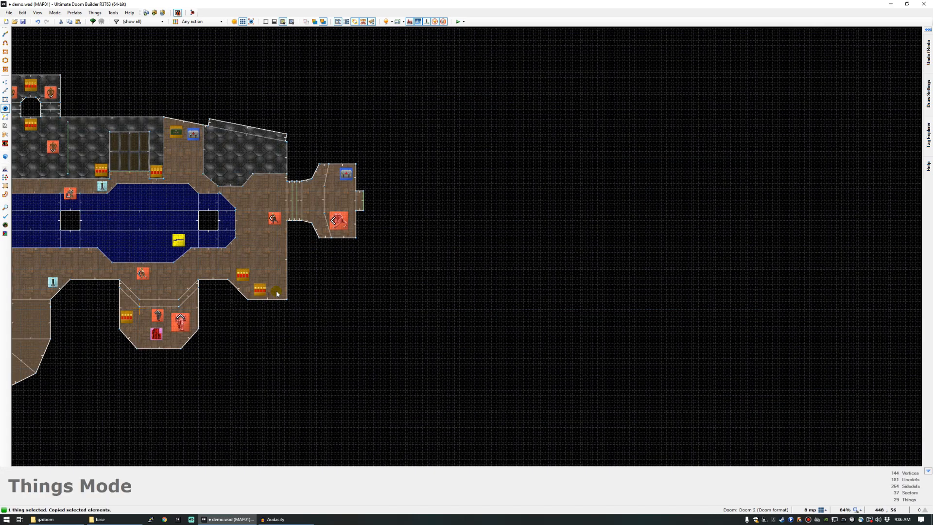
{"action": "key", "text": "ctrl+v"}
{"action": "left_click", "coordinate": [275, 290]}
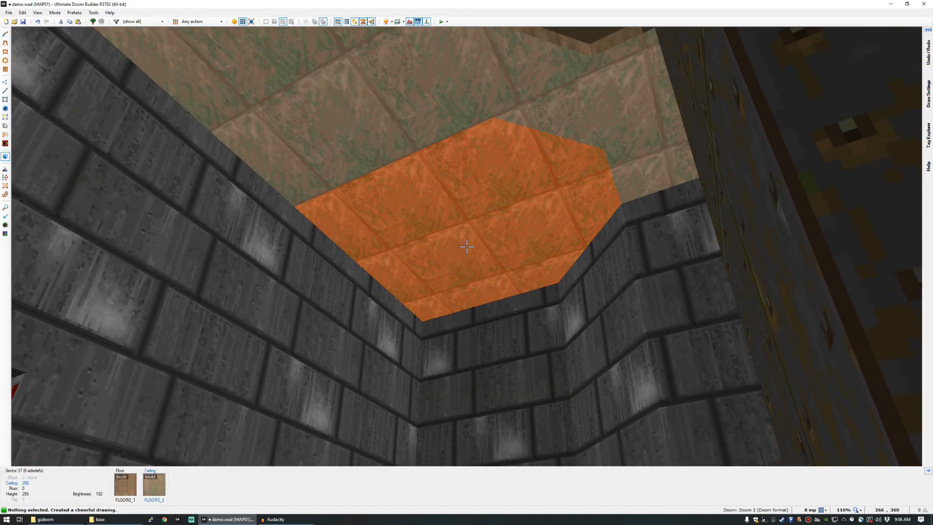
Lower the corner sector's ceiling to 128 and flood-fill its exposed upper walls with STONE2.
{"action": "left_click", "coordinate": [466, 246]}
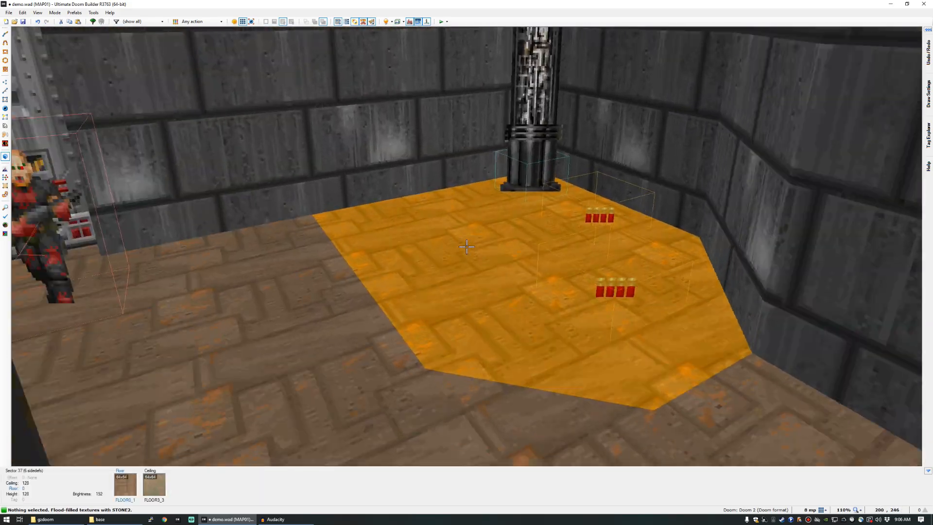
{"action": "key", "text": "s"}
{"action": "key", "text": "e"}
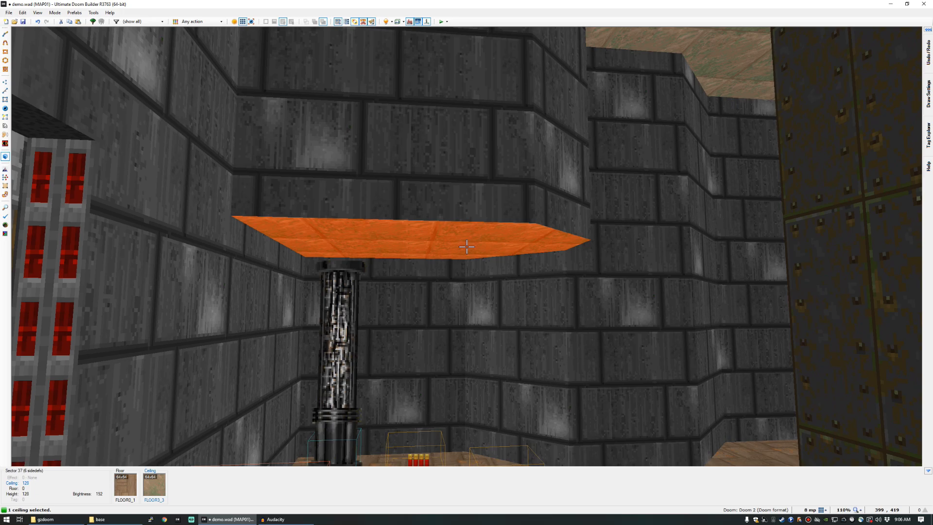
Set the upper-unpegged flag on the walls of the lowered corner ceiling.
{"action": "left_click", "coordinate": [466, 247]}
{"action": "key", "text": "e"}
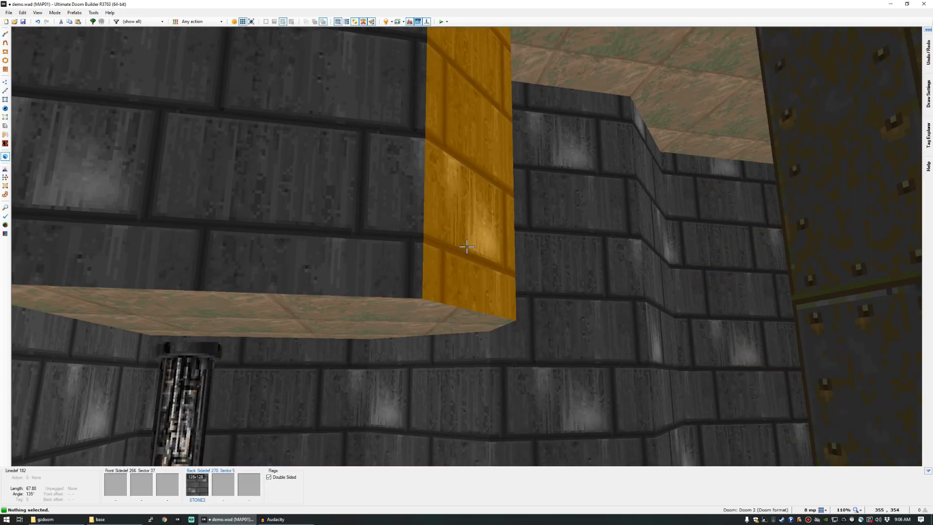
{"action": "key", "text": "d"}
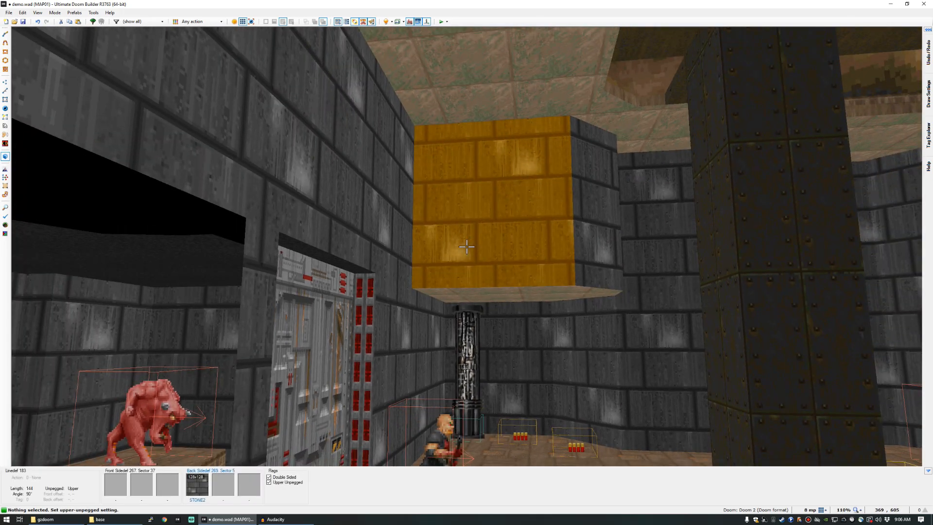
Draw a 160 by 64 rectangular sector on the upper platform and raise its ceiling to 264.
{"action": "key", "text": "w"}
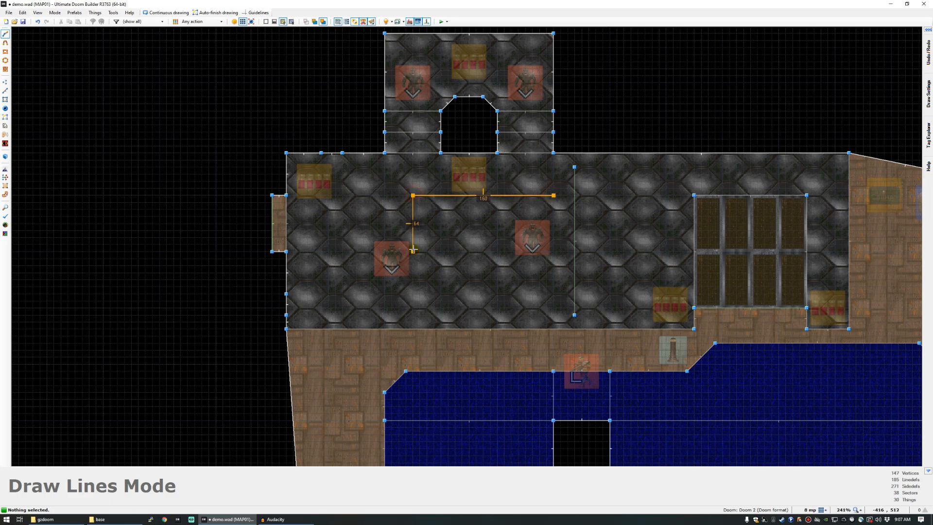
{"action": "left_click", "coordinate": [553, 197]}
{"action": "key", "text": "w"}
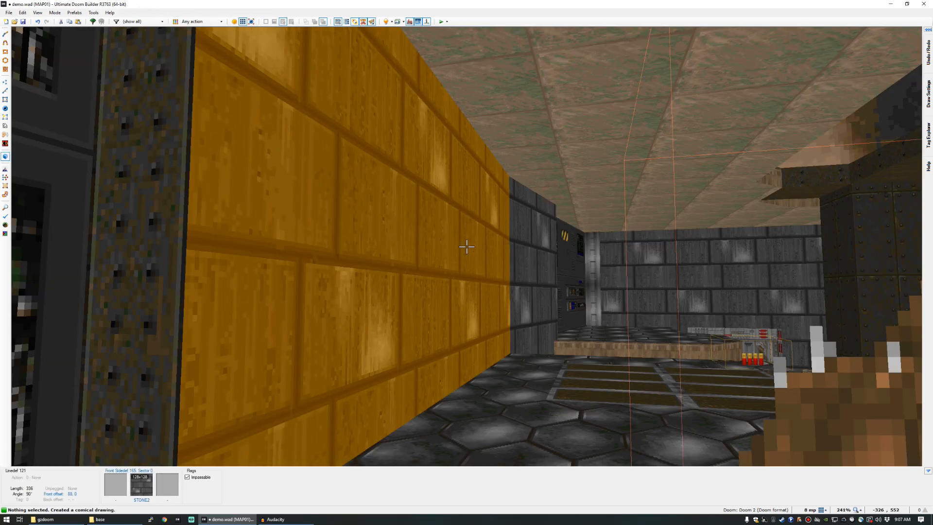
{"action": "scroll", "coordinate": [466, 247], "scroll_direction": "up", "scroll_amount": 1}
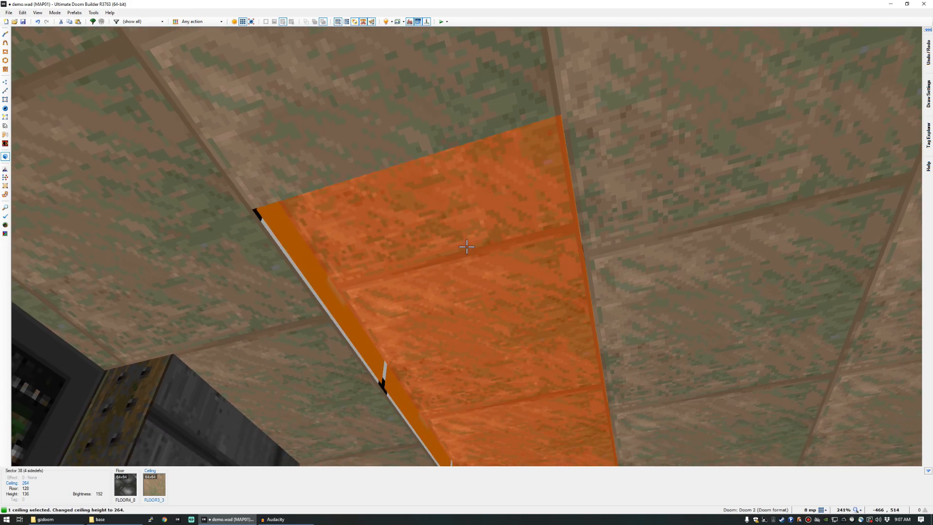
{"action": "key", "text": "c"}
Select the four untextured sides of the ceiling recess and apply the BROWNPIP texture to them.
{"action": "left_click", "coordinate": [467, 246], "text": "shift"}
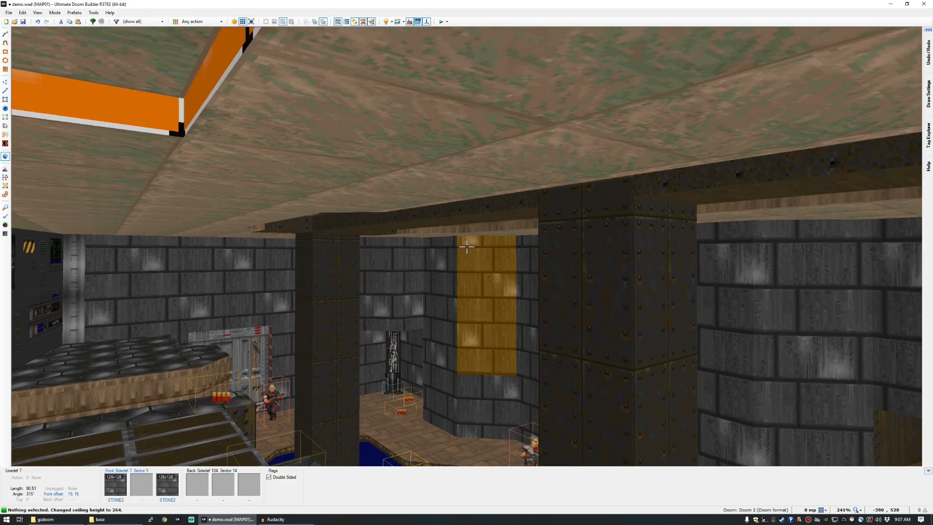
{"action": "middle_click", "coordinate": [466, 247]}
{"action": "middle_click", "coordinate": [466, 246], "text": "ctrl"}
{"action": "key", "text": "c"}
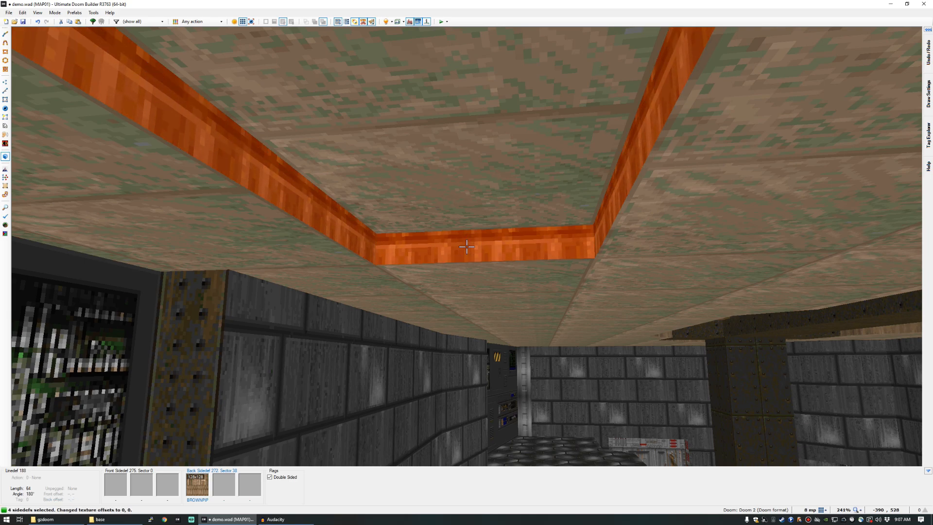
Shift the texture offsets of the recess's four BROWNPIP sides vertically to 0, 37.
{"action": "key", "text": "Up"}
{"action": "key", "text": "Up"}
{"action": "key", "text": "Up"}
{"action": "key", "text": "Up"}
{"action": "key", "text": "Up"}
{"action": "key", "text": "Up"}
{"action": "key", "text": "Up"}
{"action": "key", "text": "Up"}
{"action": "key", "text": "Up"}
{"action": "key", "text": "Up"}
{"action": "key", "text": "Up"}
{"action": "key", "text": "Up"}
{"action": "key", "text": "Up"}
{"action": "key", "text": "Up"}
{"action": "key", "text": "Up"}
{"action": "key", "text": "Up"}
{"action": "key", "text": "Up"}
{"action": "key", "text": "Up"}
{"action": "key", "text": "Up"}
{"action": "key", "text": "Up"}
{"action": "key", "text": "Up"}
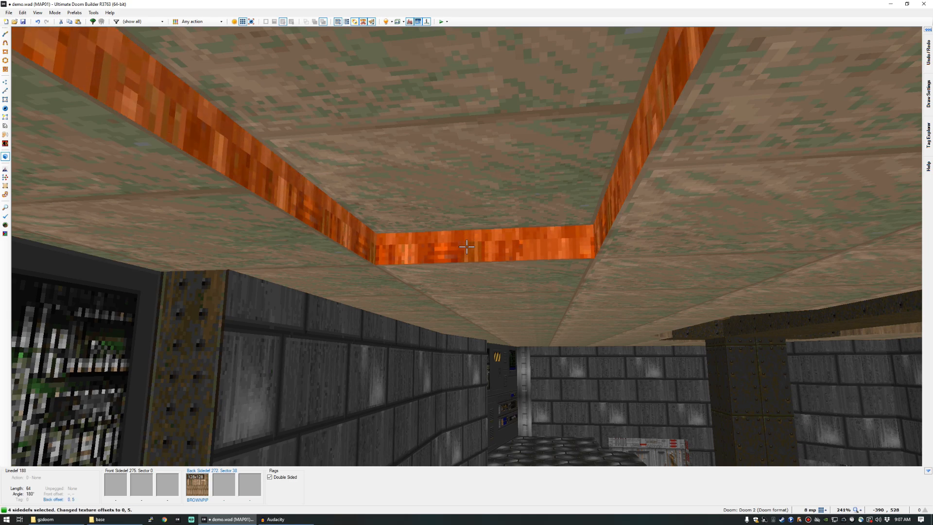
Retexture the four sides of the ceiling recess with STEP6 and reset their texture offsets.
{"action": "key", "text": "c"}
{"action": "right_click", "coordinate": [466, 247]}
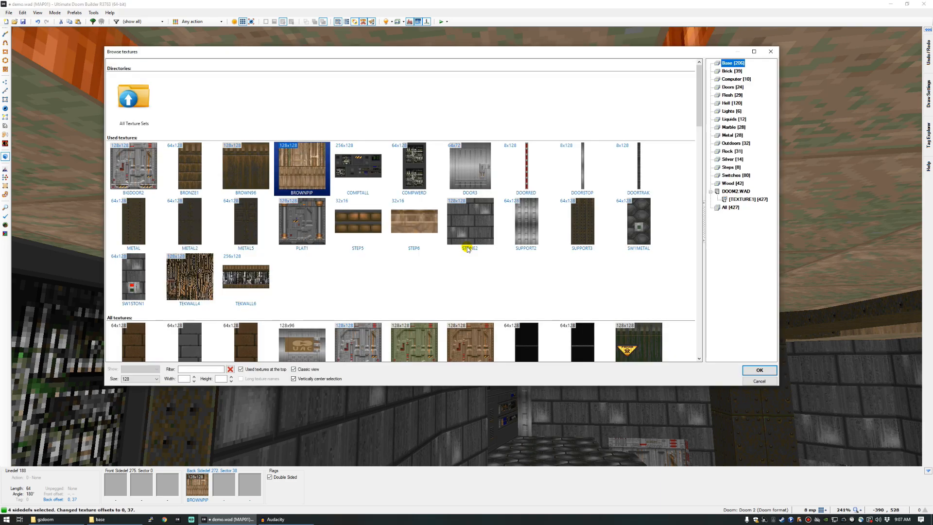
{"action": "double_click", "coordinate": [414, 235]}
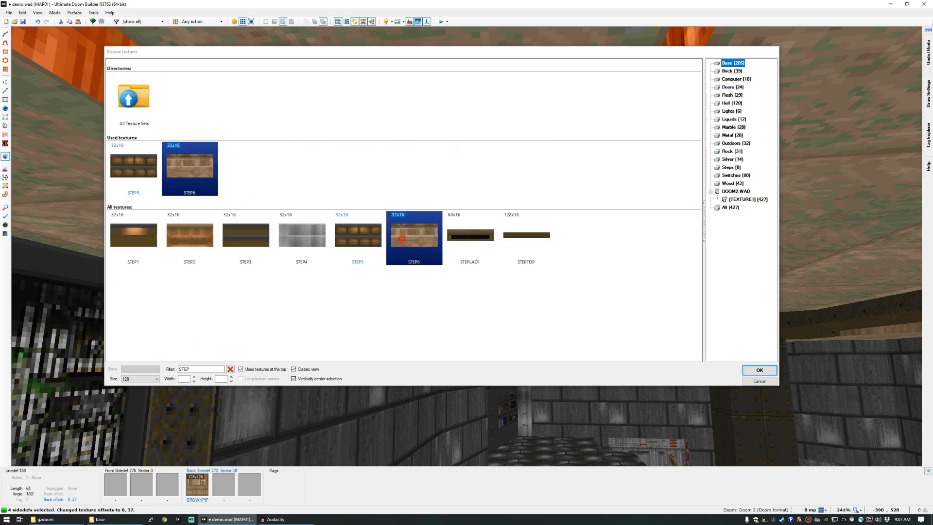
{"action": "key", "text": "BackSpace"}
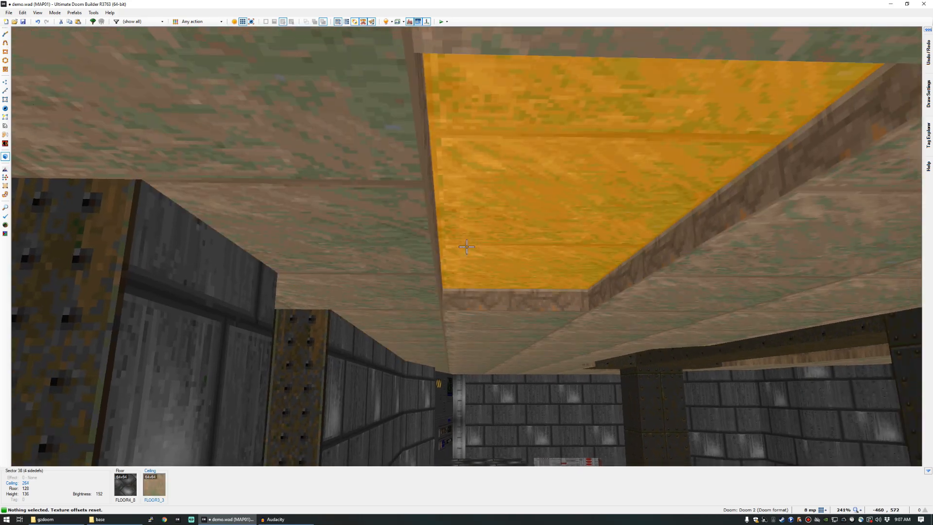
Try the CEIL3_6 light flat on the ceiling of the recess.
{"action": "left_click", "coordinate": [466, 247]}
{"action": "right_click", "coordinate": [467, 247]}
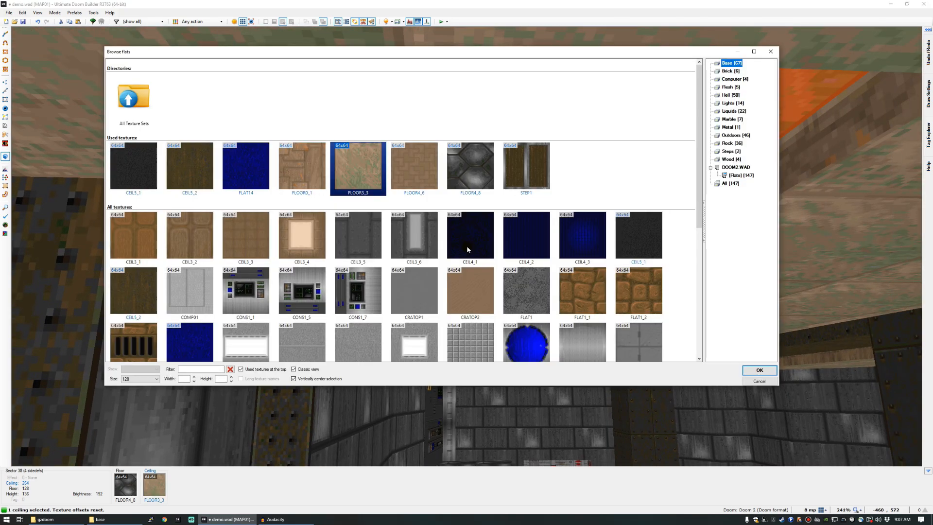
{"action": "left_click", "coordinate": [732, 103]}
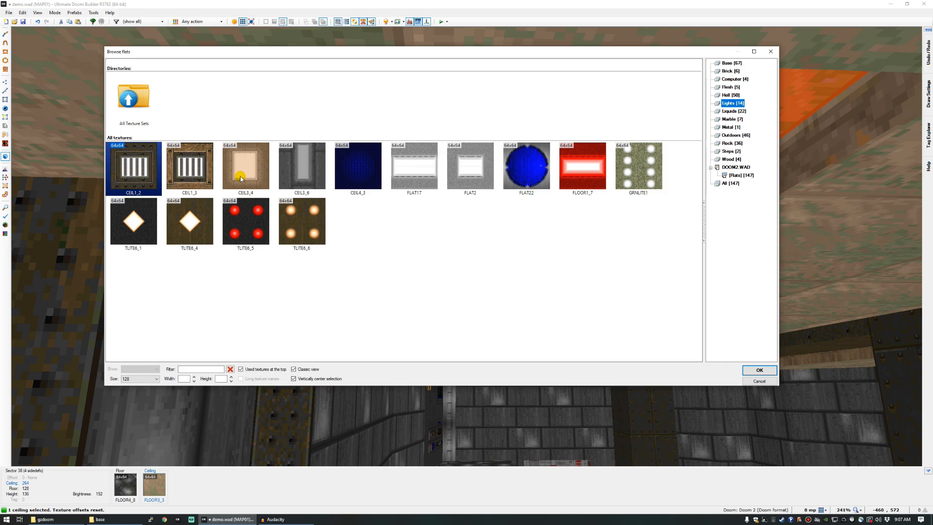
{"action": "double_click", "coordinate": [292, 165]}
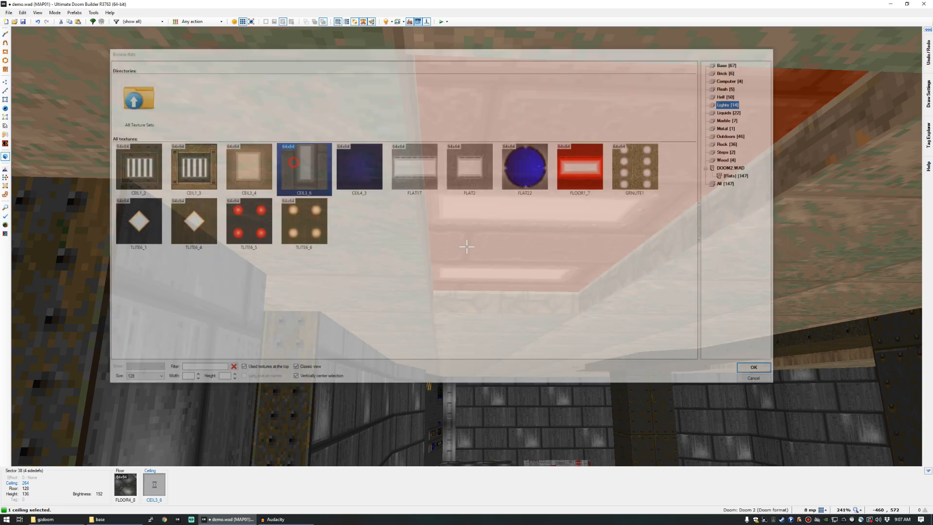
Apply the FLAT17 light flat to the ceiling of the recess.
{"action": "key", "text": "e"}
{"action": "key", "text": "d"}
{"action": "key", "text": "e"}
{"action": "key", "text": "t"}
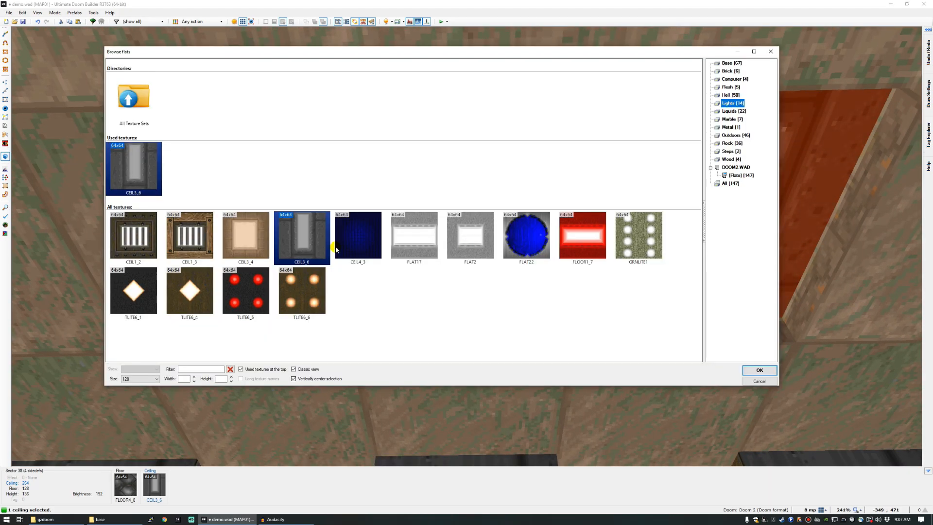
{"action": "double_click", "coordinate": [417, 235]}
{"action": "key", "text": "e"}
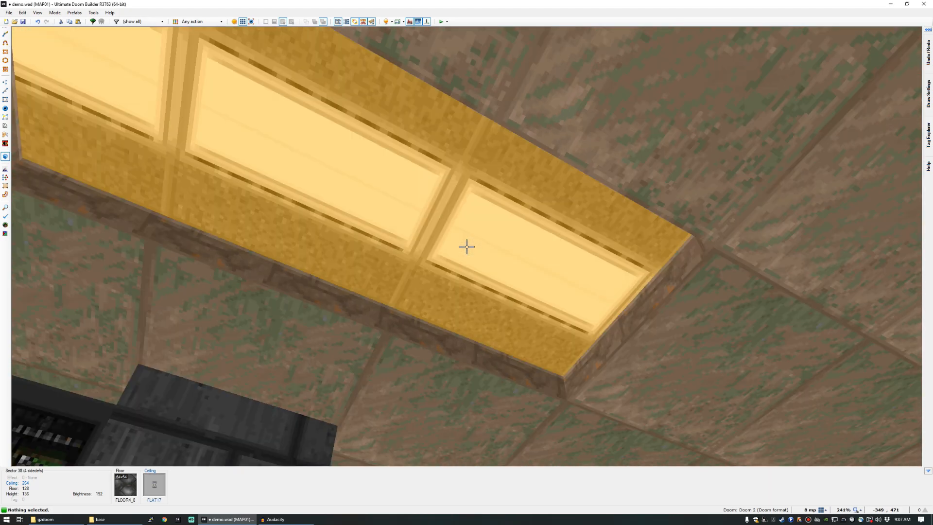
Display ceiling textures in the map view and extend the light recess westward to 192 units long, matching whole light tiles.
{"action": "key", "text": "w"}
{"action": "scroll", "coordinate": [466, 246], "scroll_direction": "down", "scroll_amount": 4}
{"action": "scroll", "coordinate": [469, 242], "scroll_direction": "up", "scroll_amount": 7}
{"action": "key", "text": "v"}
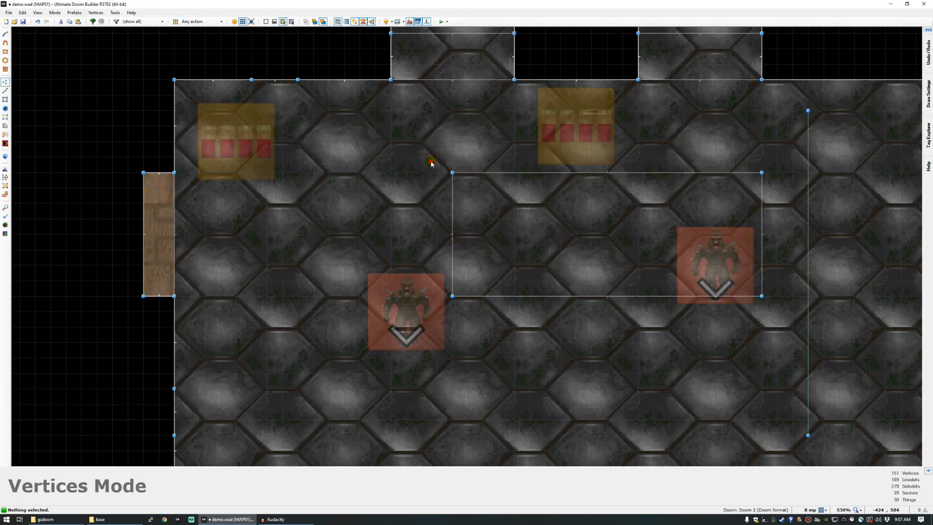
{"action": "left_click", "coordinate": [292, 22]}
{"action": "left_click_drag", "start_coordinate": [452, 296], "coordinate": [391, 296]}
{"action": "left_click", "coordinate": [408, 240]}
{"action": "scroll", "coordinate": [407, 240], "scroll_direction": "down", "scroll_amount": 3}
{"action": "key", "text": "w"}
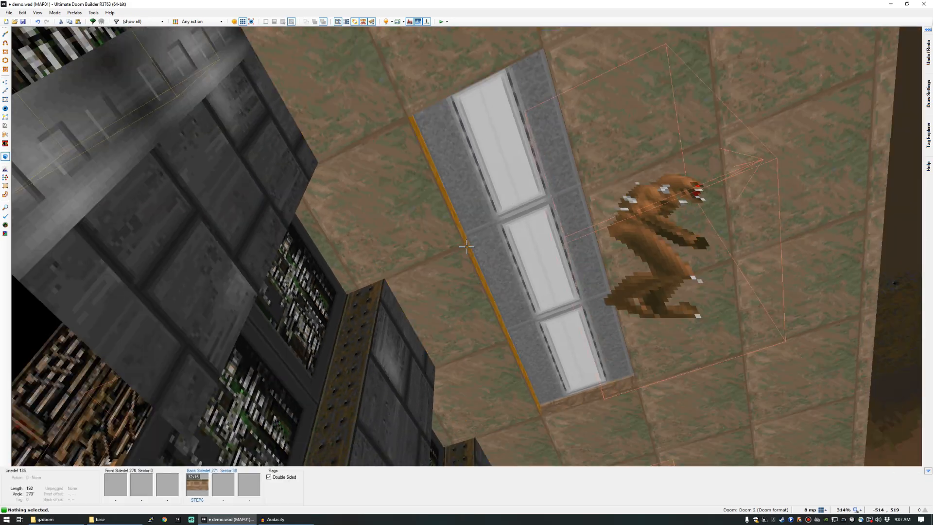
{"action": "key", "text": "w"}
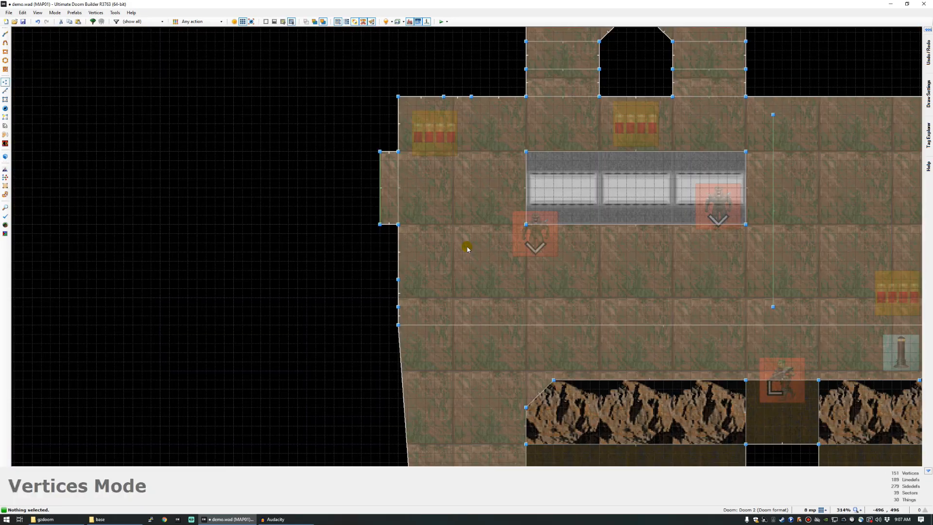
Save the map to demo.wad and switch to Sectors mode.
{"action": "scroll", "coordinate": [468, 247], "scroll_direction": "down", "scroll_amount": 5}
{"action": "scroll", "coordinate": [488, 221], "scroll_direction": "up", "scroll_amount": 4}
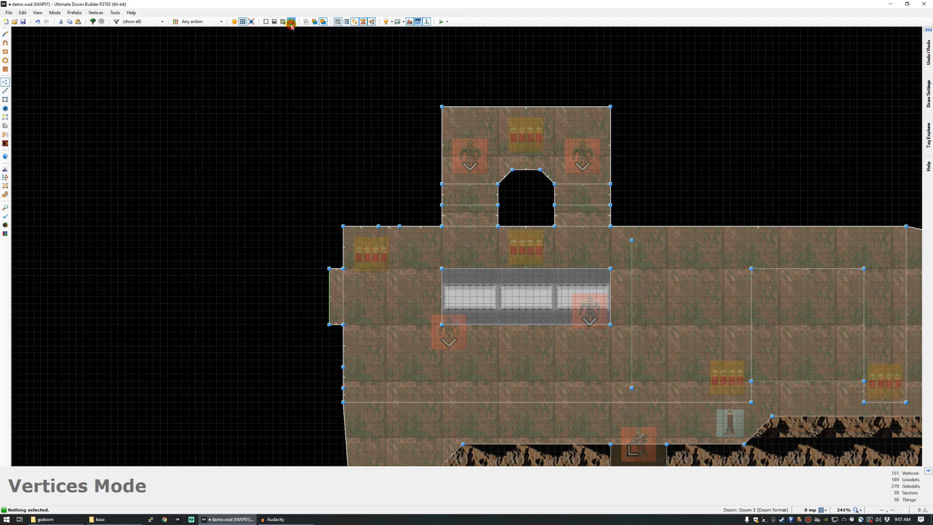
{"action": "scroll", "coordinate": [506, 243], "scroll_direction": "down", "scroll_amount": 5}
{"action": "scroll", "coordinate": [448, 250], "scroll_direction": "up", "scroll_amount": 3}
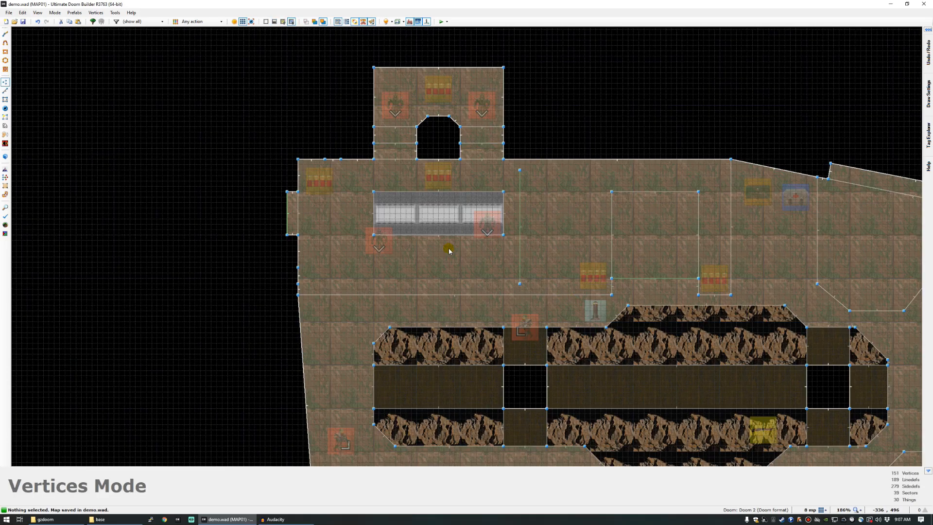
{"action": "scroll", "coordinate": [447, 250], "scroll_direction": "down", "scroll_amount": 2}
{"action": "key", "text": "s"}
{"action": "scroll", "coordinate": [483, 357], "scroll_direction": "down", "scroll_amount": 3}
{"action": "scroll", "coordinate": [483, 357], "scroll_direction": "up", "scroll_amount": 5}
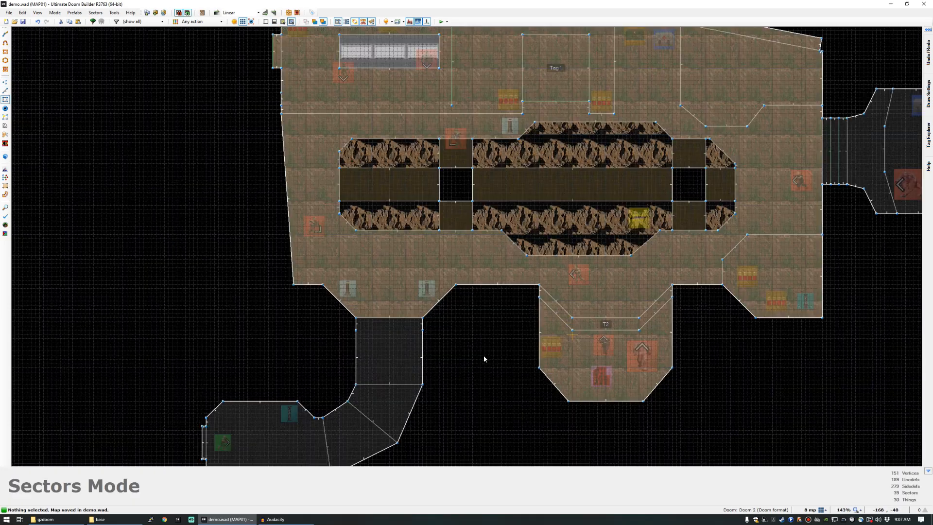
Add a copy of the floor lamp in the southeast corner of the player start room.
{"action": "left_click", "coordinate": [284, 21]}
{"action": "key", "text": "w"}
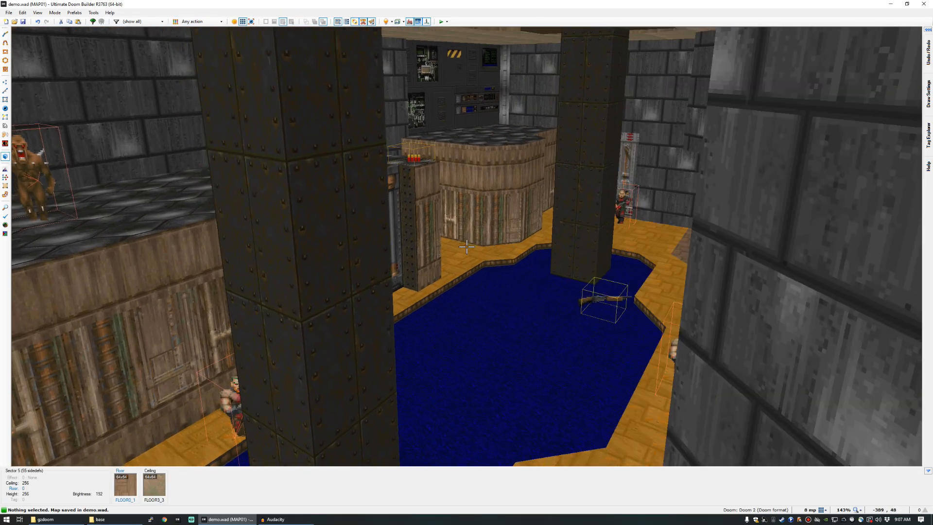
{"action": "key", "text": "e"}
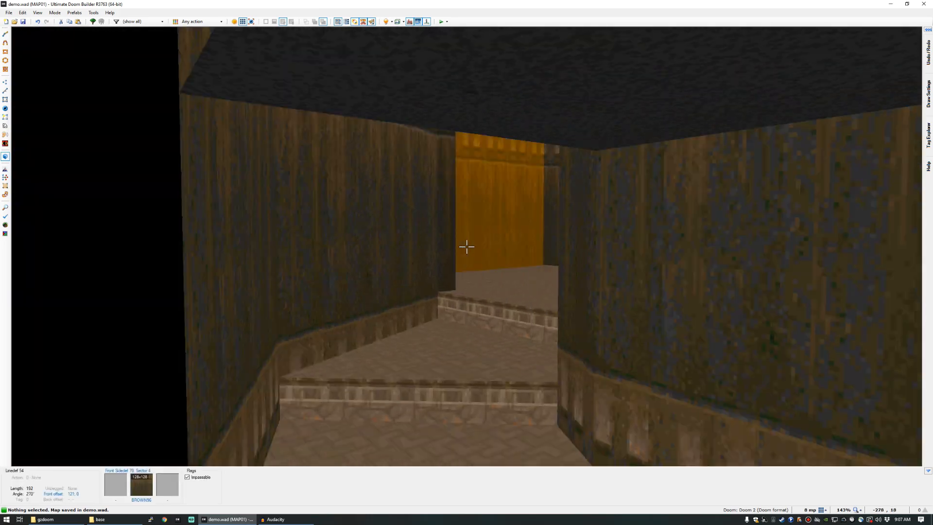
{"action": "key", "text": "w"}
{"action": "scroll", "coordinate": [428, 260], "scroll_direction": "up", "scroll_amount": 6}
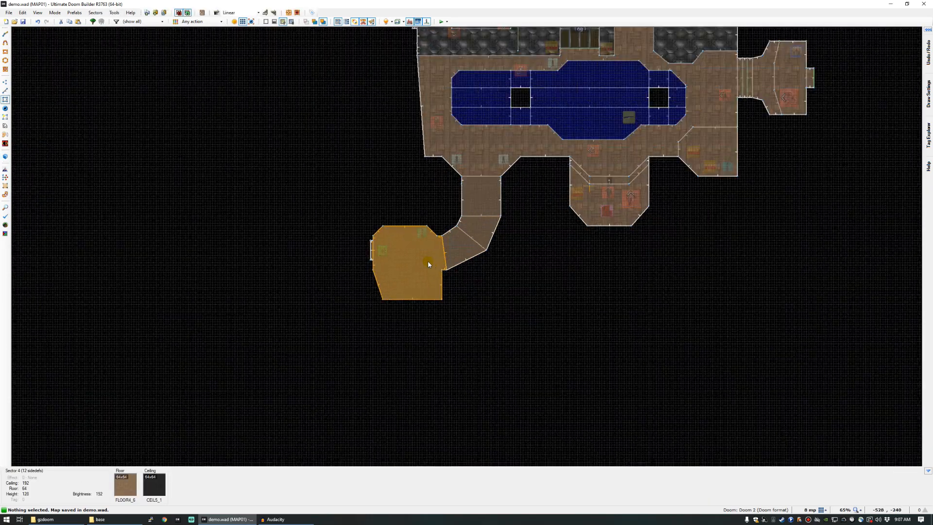
{"action": "key", "text": "t"}
{"action": "key", "text": "ctrl+c"}
{"action": "key", "text": "ctrl+v"}
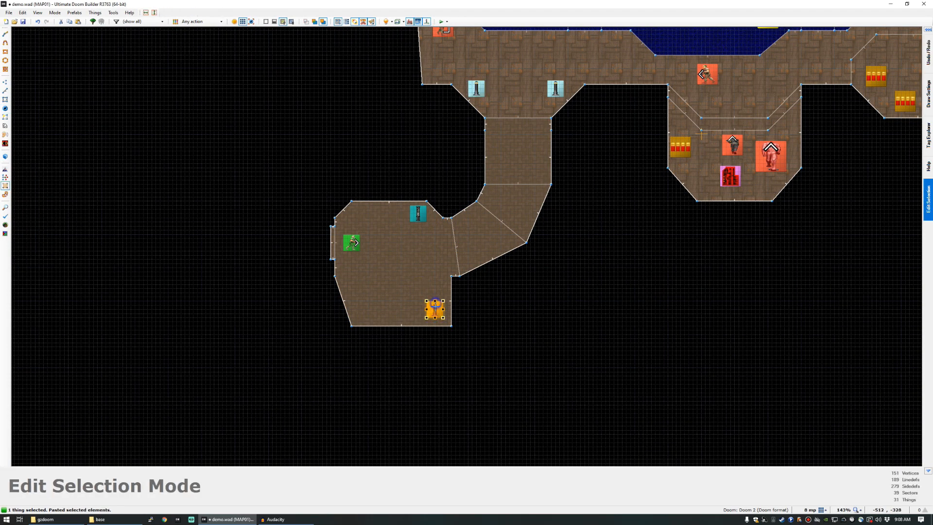
{"action": "left_click", "coordinate": [426, 273]}
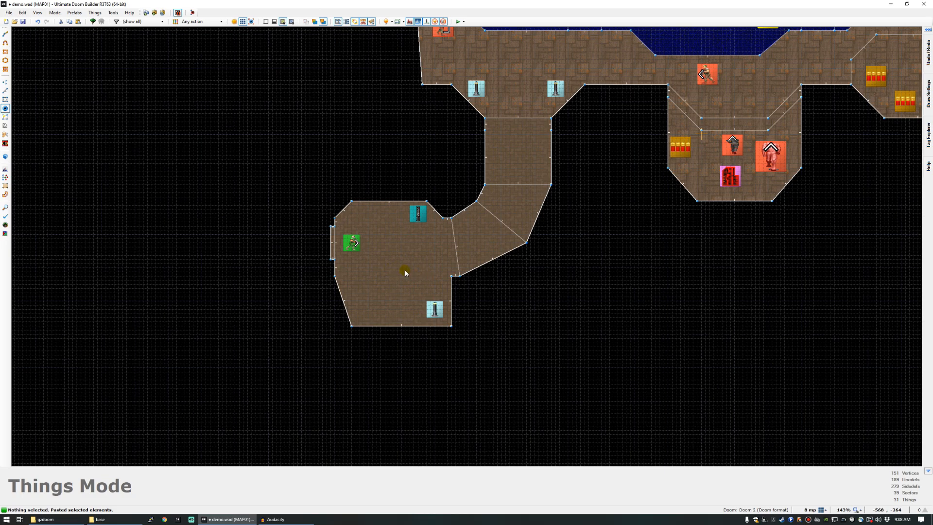
Try a different brightness on the player start room's sector.
{"action": "key", "text": "w"}
{"action": "key", "text": "d"}
{"action": "left_click", "coordinate": [466, 247]}
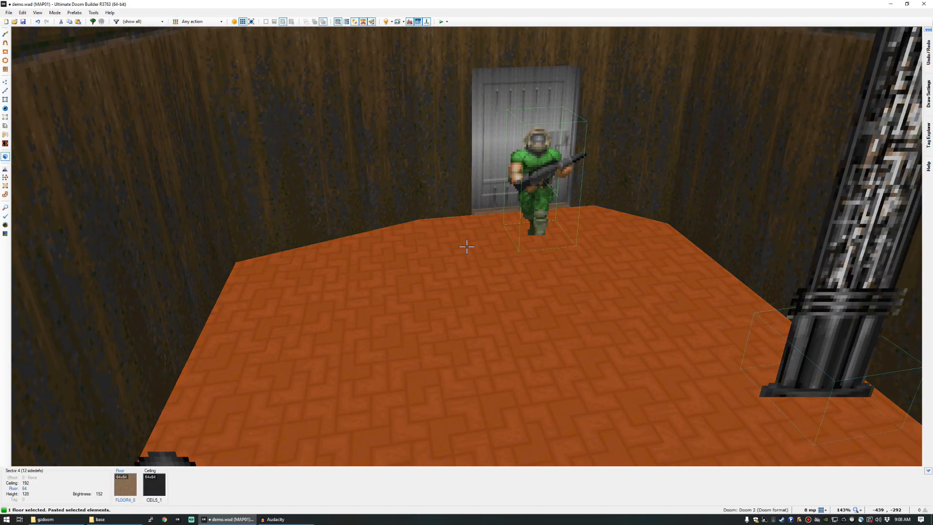
{"action": "scroll", "coordinate": [466, 247], "scroll_direction": "up", "scroll_amount": 2, "text": "ctrl"}
{"action": "key", "text": "s"}
{"action": "key", "text": "ctrl+z"}
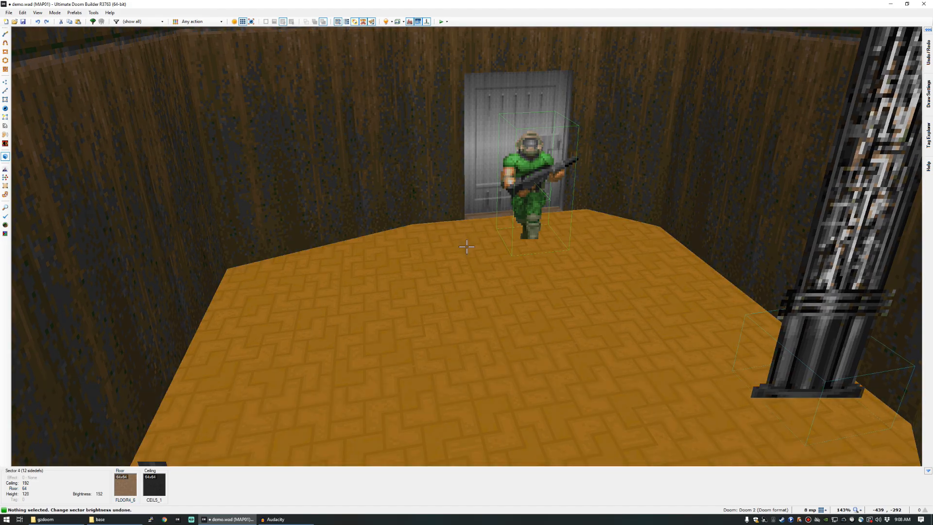
Darken the corridor's stepped sectors progressively toward the pool room, down to brightness 160 and 144 on the last ones.
{"action": "key", "text": "w"}
{"action": "key", "text": "s"}
{"action": "key", "text": "d"}
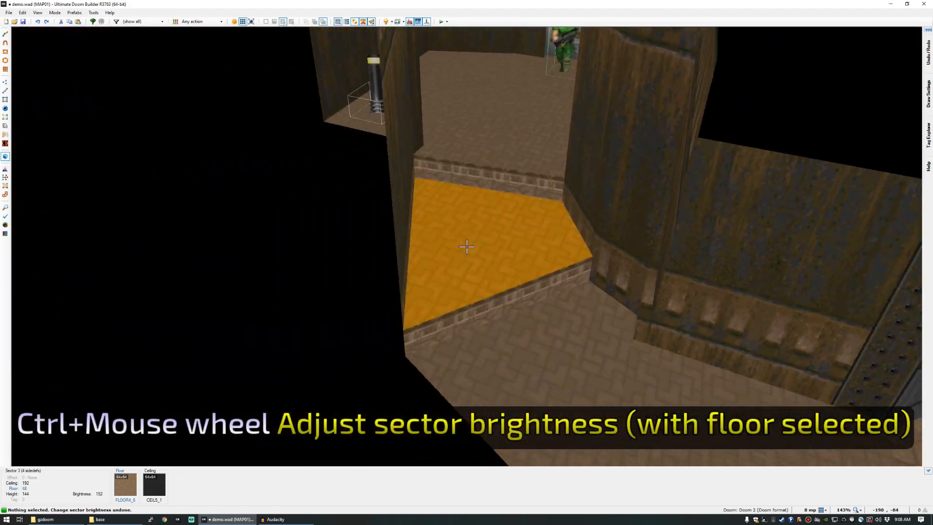
{"action": "scroll", "coordinate": [466, 246], "scroll_direction": "down", "scroll_amount": 1, "text": "ctrl"}
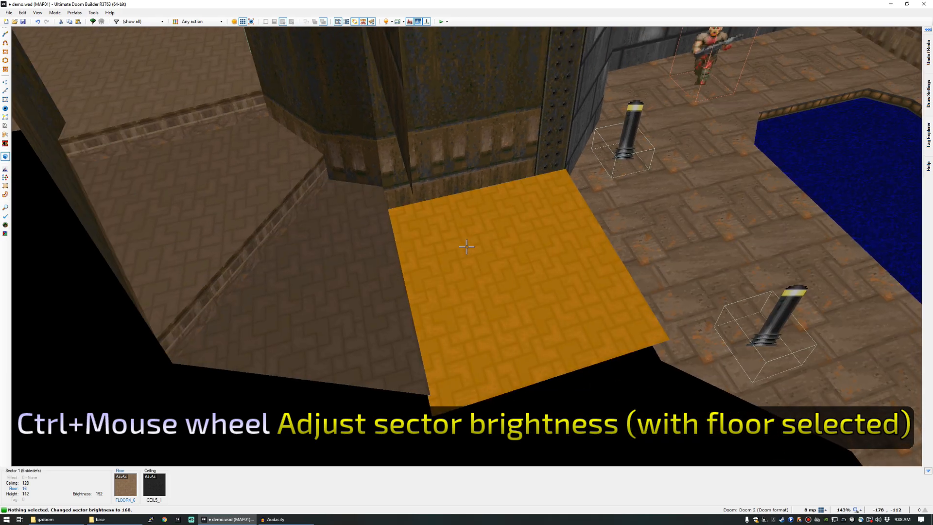
{"action": "scroll", "coordinate": [466, 246], "scroll_direction": "down", "scroll_amount": 1, "text": "ctrl"}
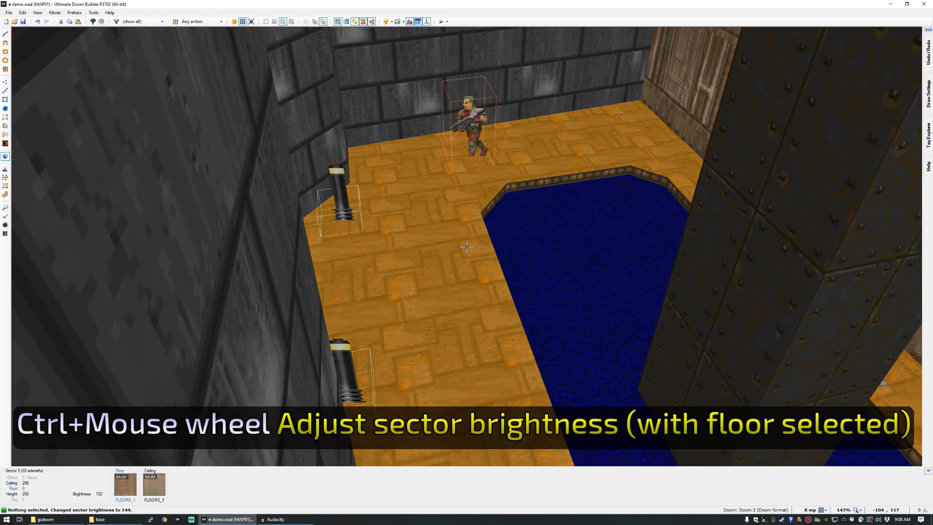
Set the brightness of the main room's floor sector around the pool to 144.
{"action": "left_click", "coordinate": [467, 246]}
{"action": "left_click", "coordinate": [466, 246]}
{"action": "key", "text": "c"}
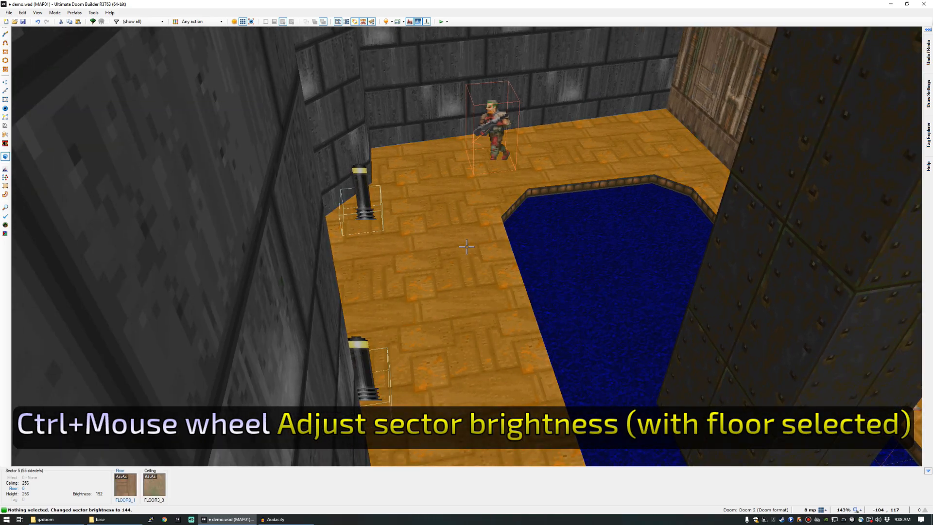
{"action": "scroll", "coordinate": [466, 246], "scroll_direction": "down", "scroll_amount": 2, "text": "ctrl"}
{"action": "scroll", "coordinate": [466, 246], "scroll_direction": "down", "scroll_amount": 1, "text": "ctrl"}
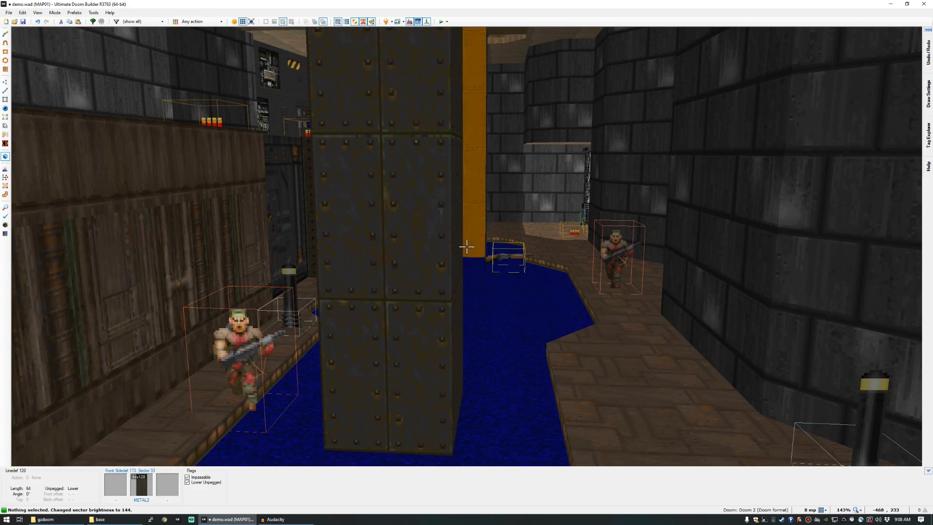
Set the beam sectors crossing the pool to brightness 144 and the ceiling light recess to 224.
{"action": "key", "text": "s"}
{"action": "key", "text": "w"}
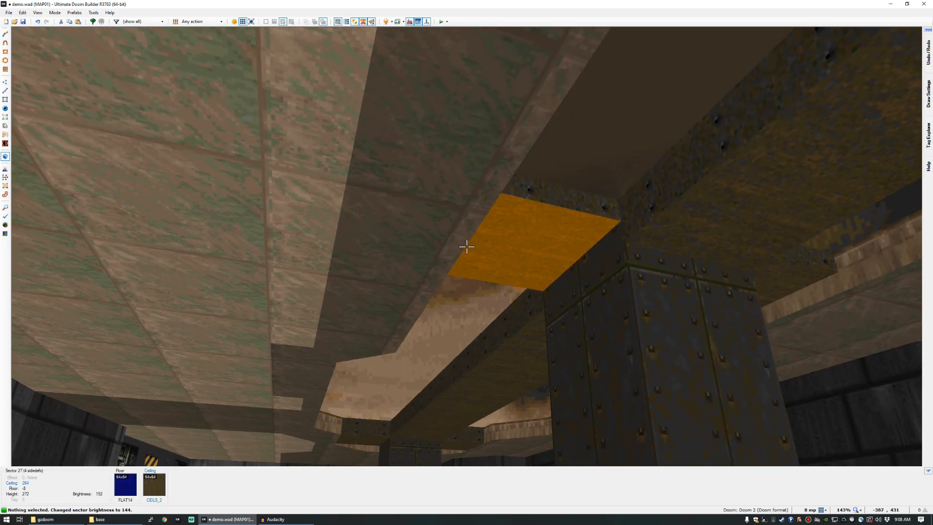
{"action": "key", "text": "w"}
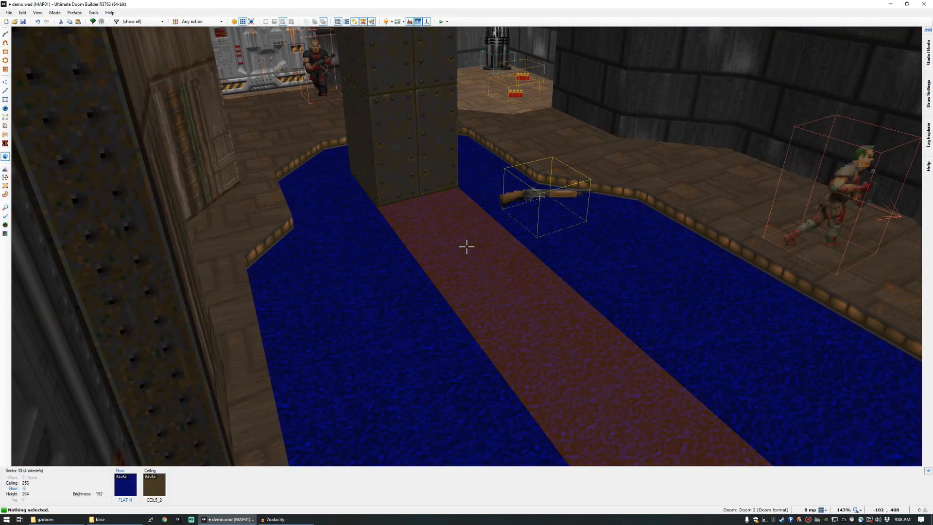
{"action": "scroll", "coordinate": [466, 247], "scroll_direction": "down", "scroll_amount": 1, "text": "ctrl"}
{"action": "key", "text": "w"}
{"action": "left_click", "coordinate": [467, 247]}
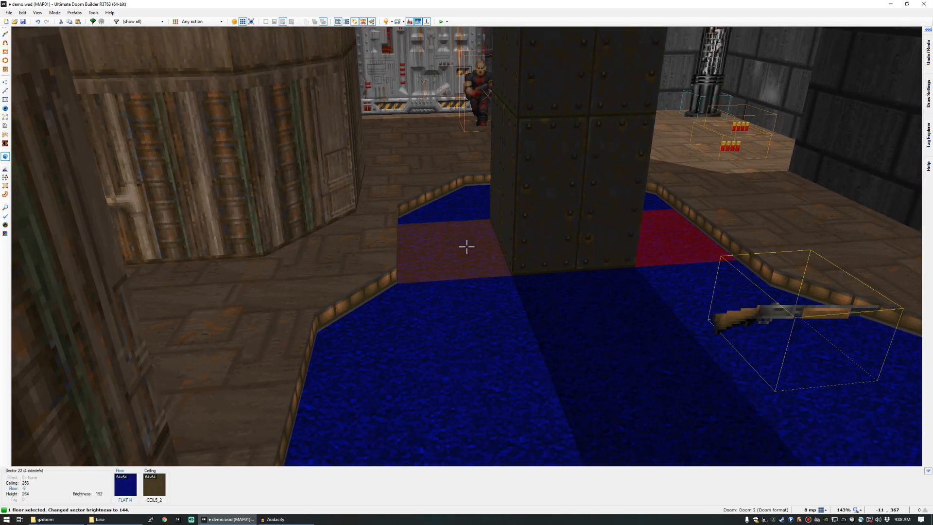
{"action": "left_click", "coordinate": [467, 247]}
{"action": "key", "text": "w"}
{"action": "left_click", "coordinate": [466, 247]}
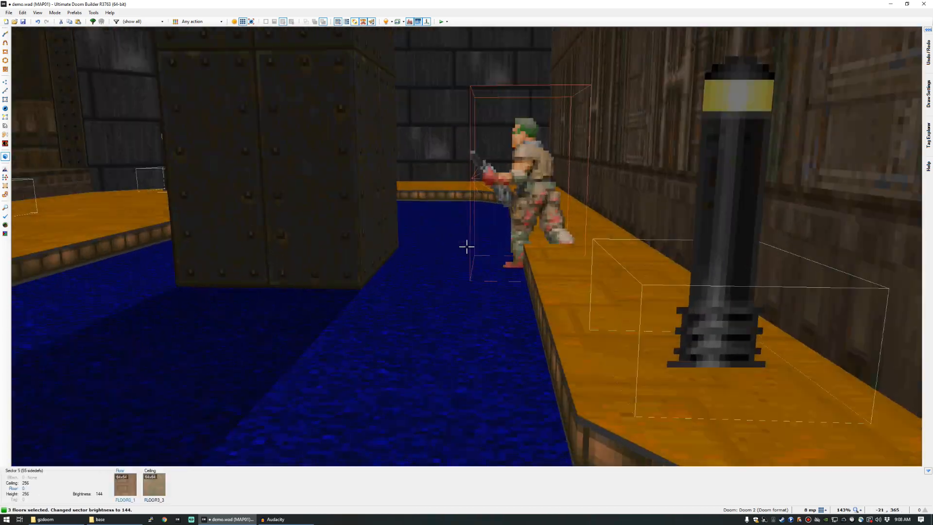
{"action": "key", "text": "w"}
{"action": "left_click", "coordinate": [467, 247]}
{"action": "left_click", "coordinate": [466, 247]}
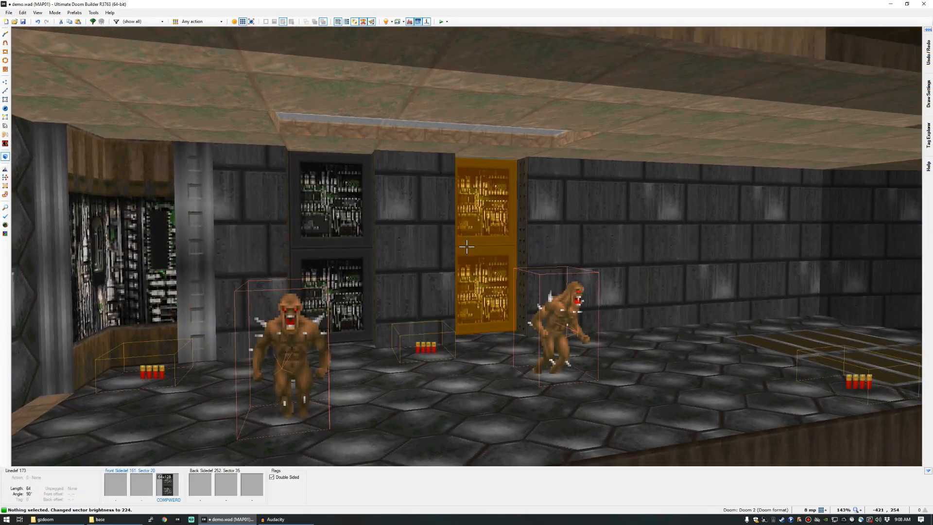
Try the LITE5 texture on the two narrow support strips flanking the computer wall.
{"action": "key", "text": "e"}
{"action": "key", "text": "d"}
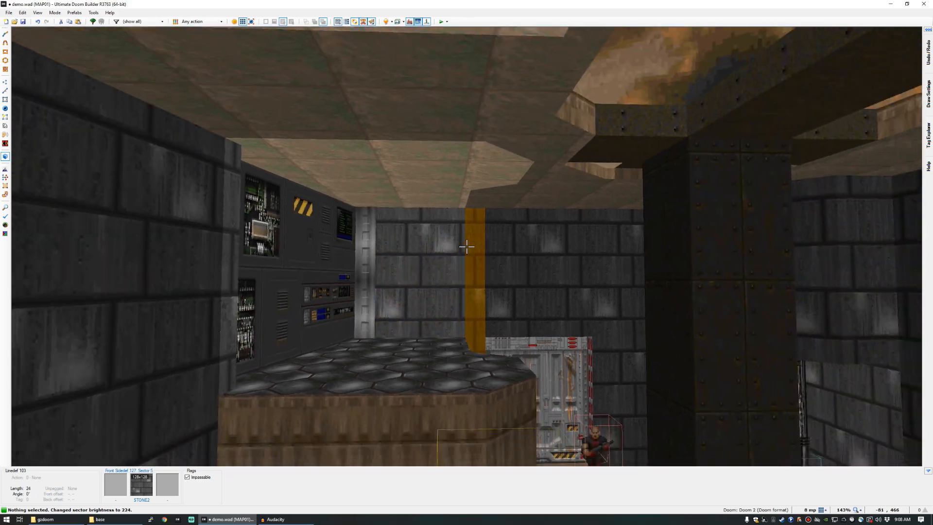
{"action": "key", "text": "e"}
{"action": "key", "text": "f"}
{"action": "key", "text": "d"}
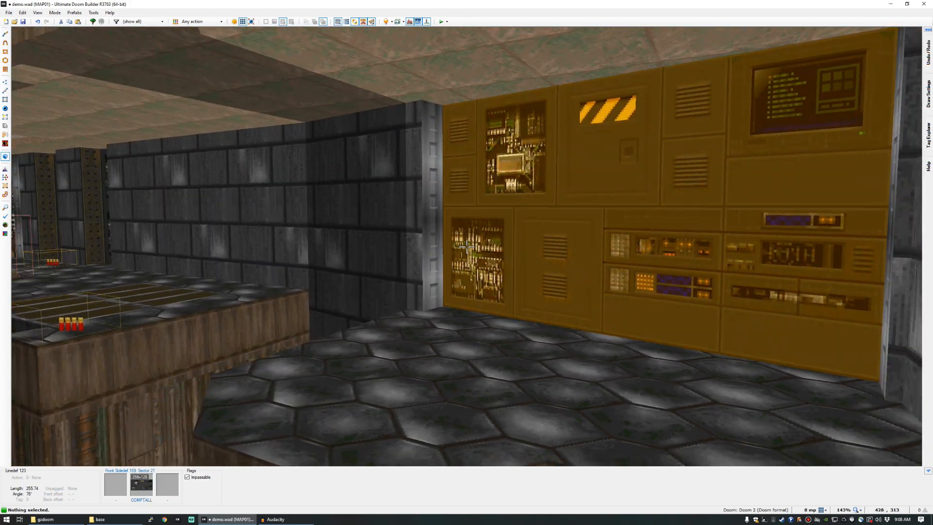
{"action": "key", "text": "s"}
{"action": "key", "text": "f"}
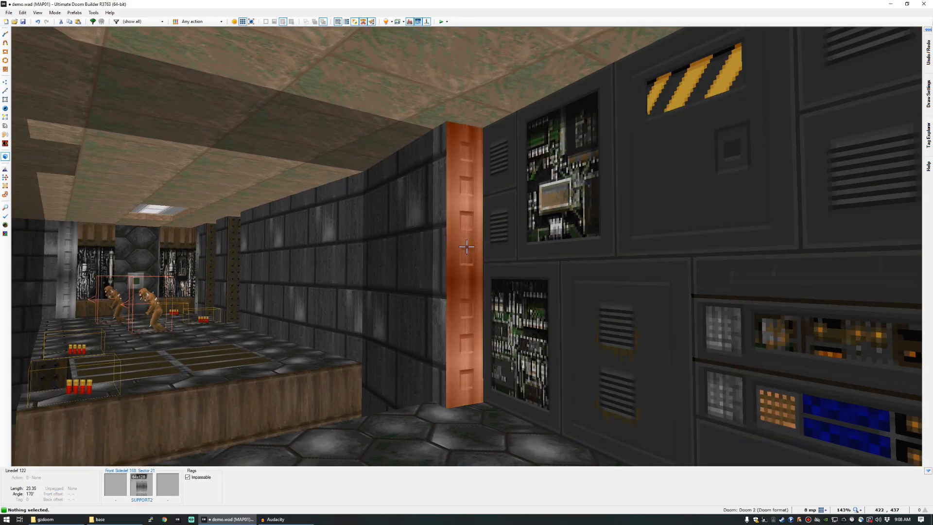
{"action": "left_click", "coordinate": [466, 247]}
{"action": "key", "text": "s"}
{"action": "left_click", "coordinate": [467, 247]}
{"action": "middle_click", "coordinate": [466, 247]}
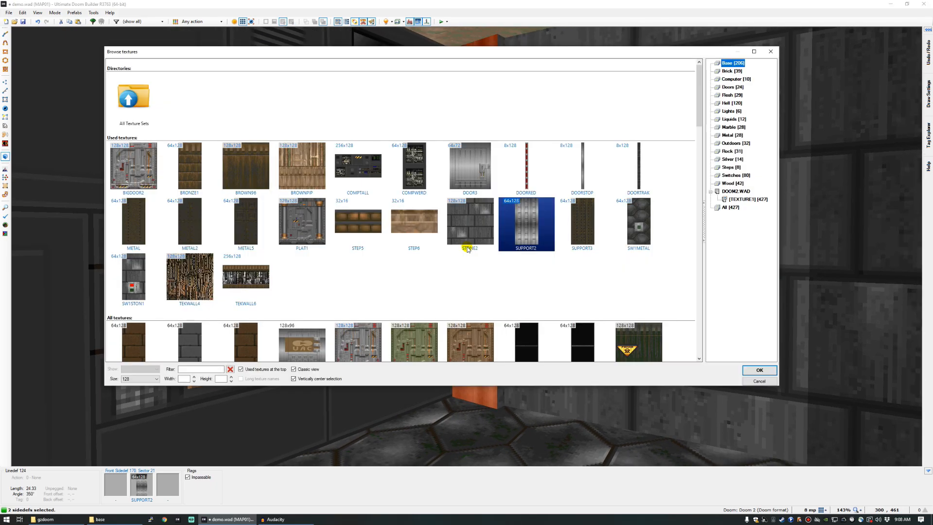
{"action": "type", "text": "LITE"}
{"action": "double_click", "coordinate": [191, 164]}
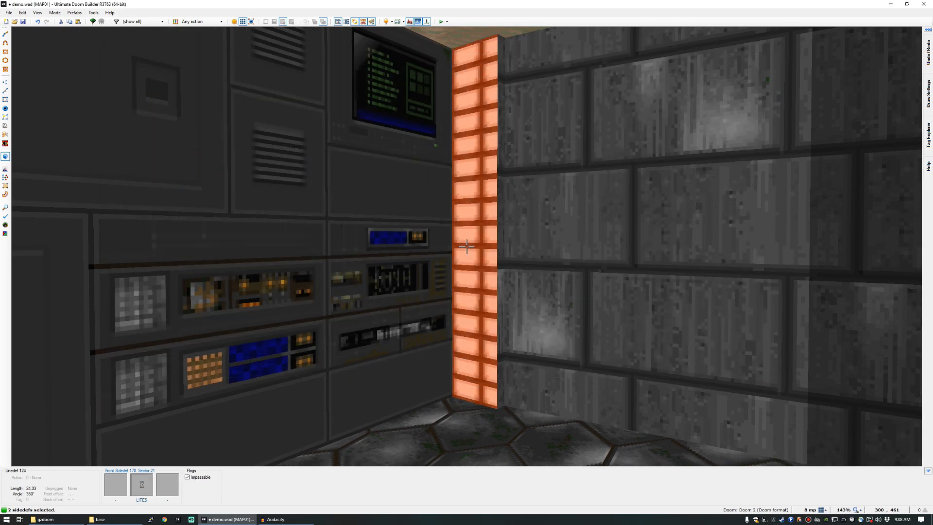
{"action": "key", "text": "ctrl+z"}
{"action": "key", "text": "s"}
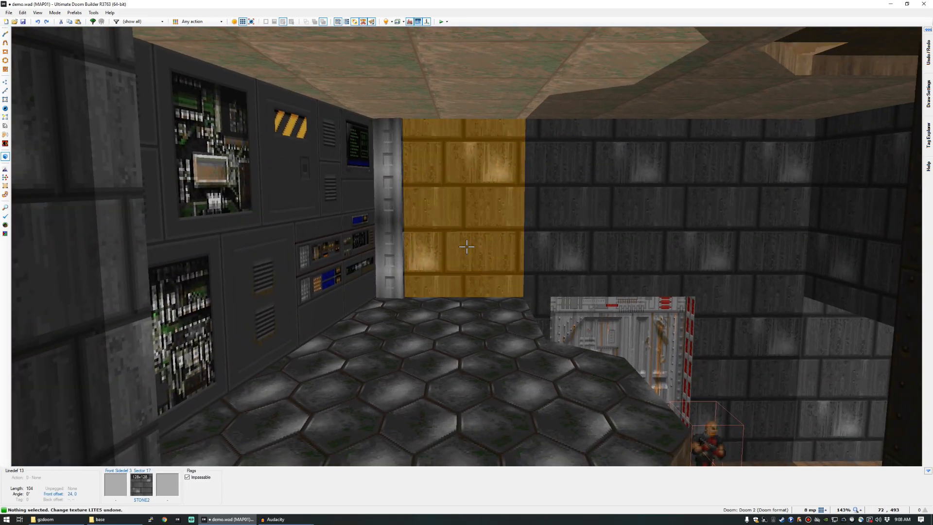
Draw a niche in the east ledge's wall south of the computer wall, with a 32-unit back, angled sides and 8-unit border strips.
{"action": "key", "text": "q"}
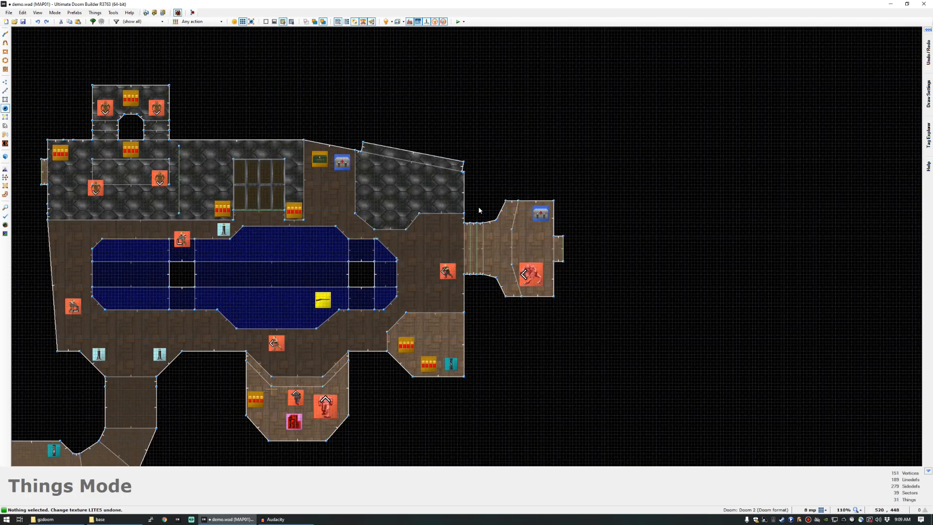
{"action": "scroll", "coordinate": [464, 181], "scroll_direction": "up", "scroll_amount": 10}
{"action": "key", "text": "d"}
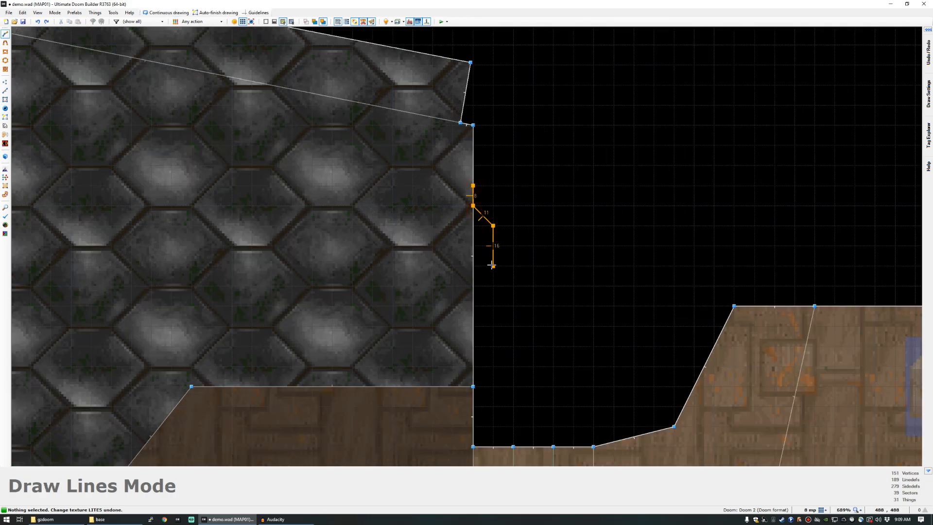
{"action": "left_click", "coordinate": [472, 345]}
{"action": "right_click", "coordinate": [472, 345]}
{"action": "key", "text": "q"}
{"action": "key", "text": "s"}
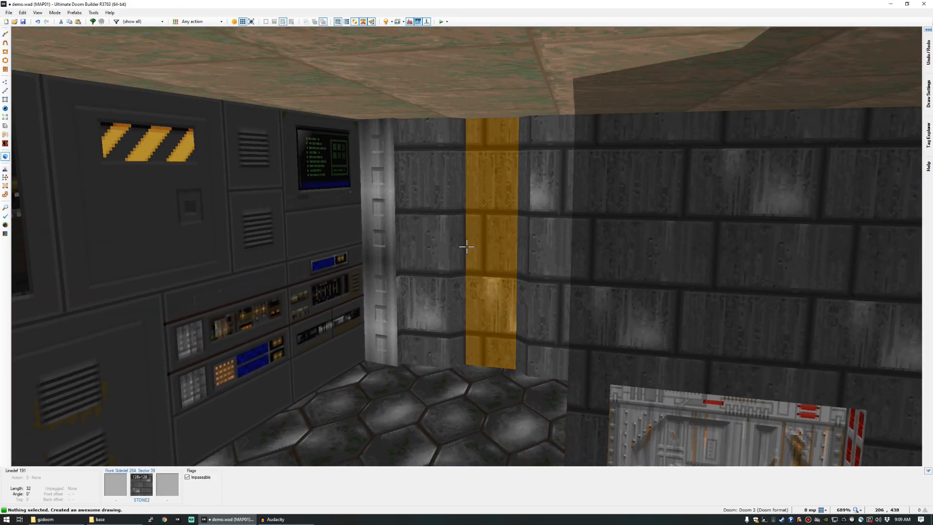
Apply the LITE3 texture to the back wall of the new niche and reset its texture offsets.
{"action": "left_click", "coordinate": [466, 247]}
{"action": "right_click", "coordinate": [467, 246]}
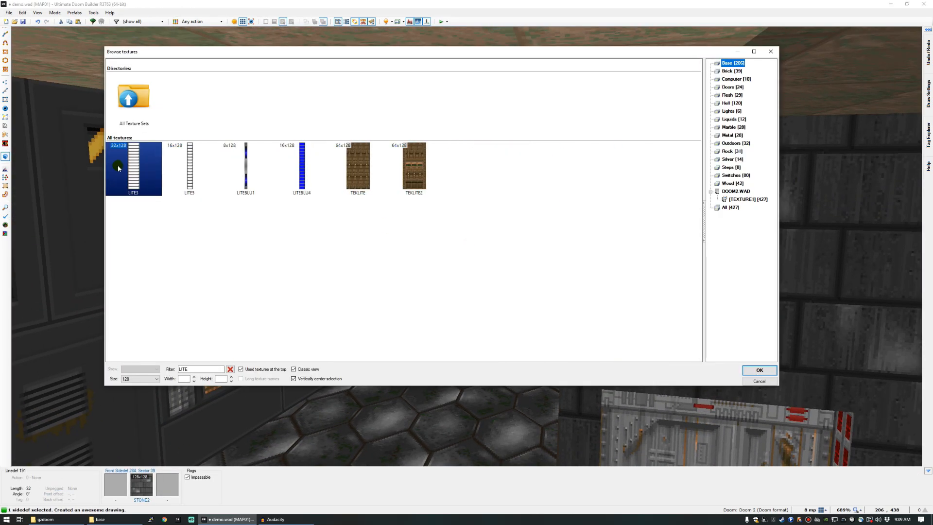
{"action": "double_click", "coordinate": [118, 167]}
{"action": "key", "text": "w"}
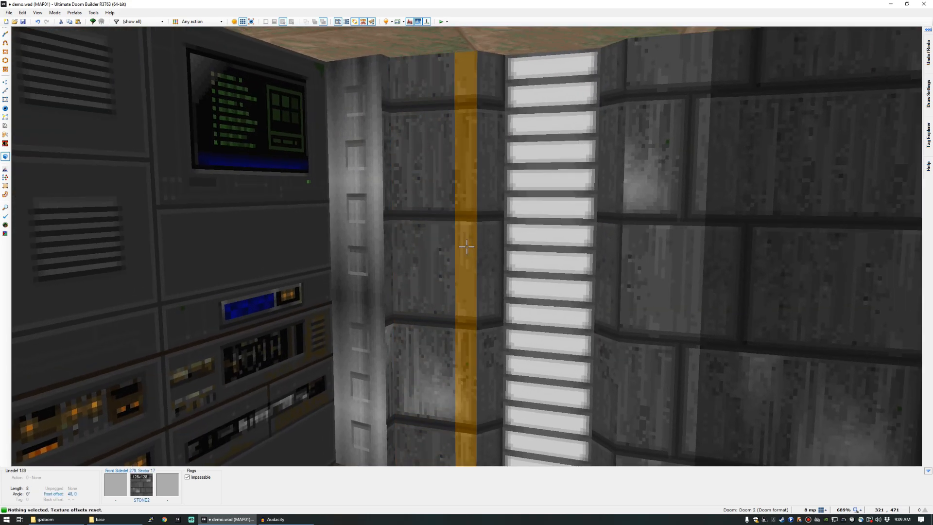
Apply the DOORSTOP texture to the two 8-unit wall strips bordering the light niche.
{"action": "left_click", "coordinate": [466, 247]}
{"action": "left_click", "coordinate": [466, 246]}
{"action": "right_click", "coordinate": [466, 247]}
{"action": "type", "text": "DPO"}
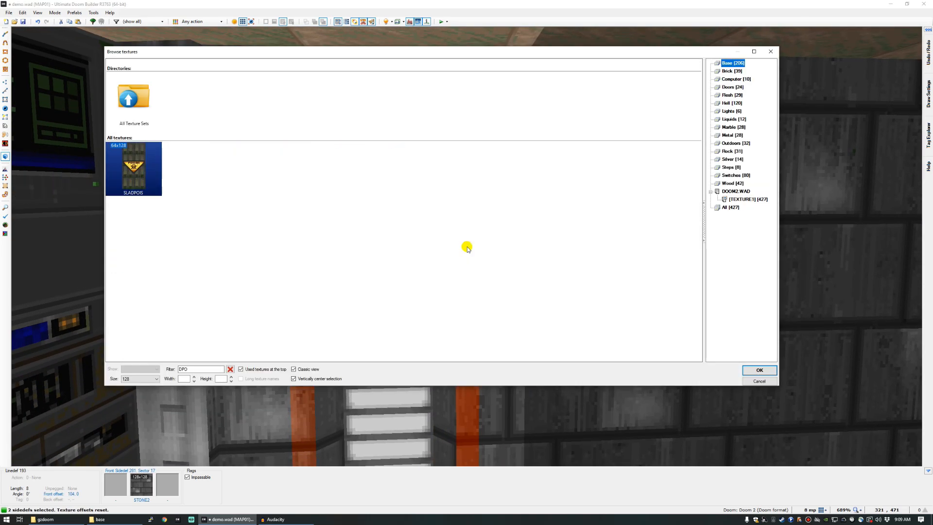
{"action": "key", "text": "BackSpace"}
{"action": "key", "text": "BackSpace"}
{"action": "type", "text": "OOR"}
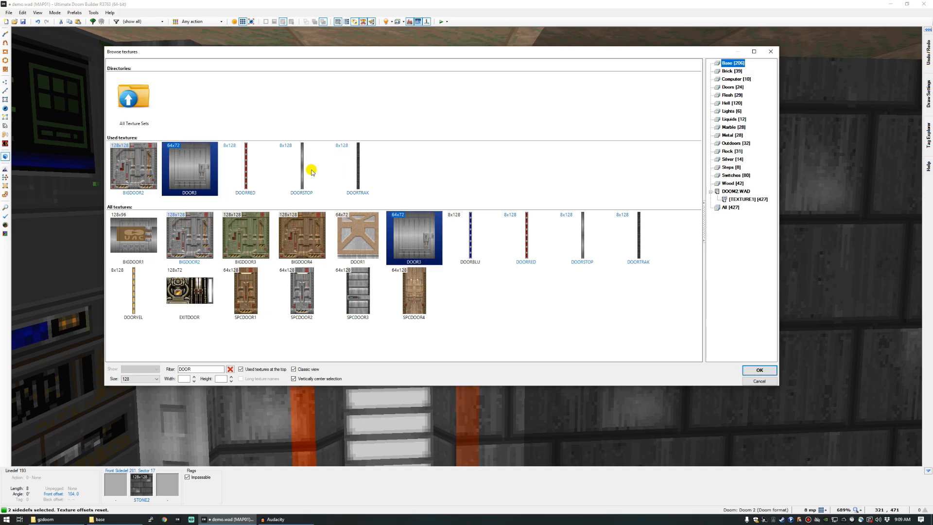
{"action": "double_click", "coordinate": [311, 171]}
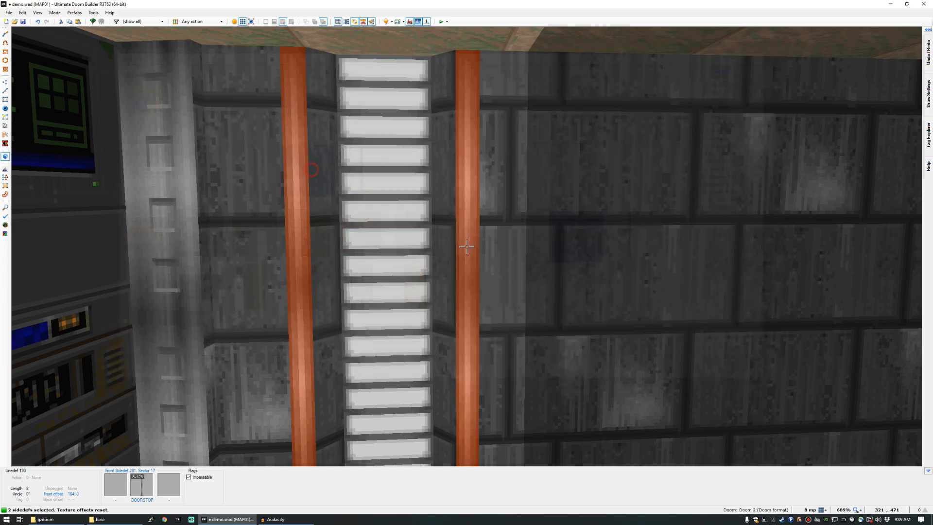
Apply the METAL texture to both angled side walls of the light niche.
{"action": "key", "text": "w"}
{"action": "left_click", "coordinate": [466, 247]}
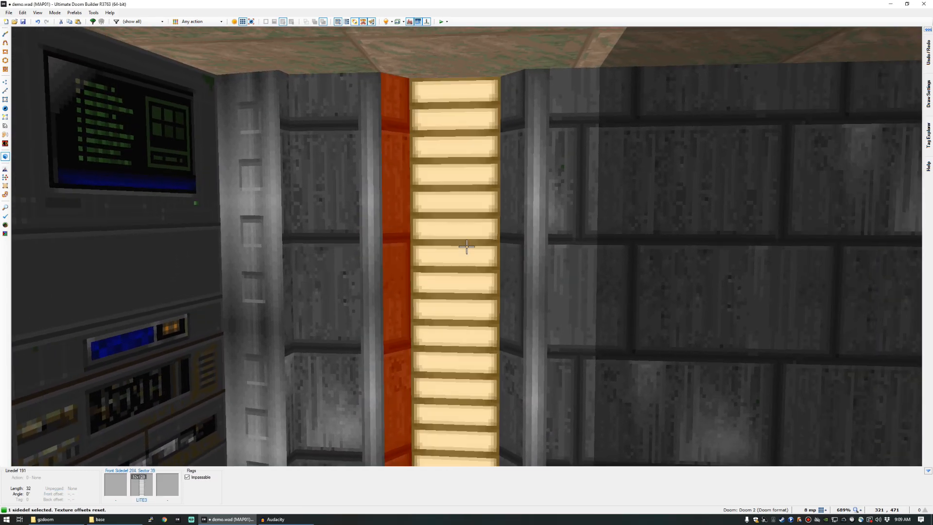
{"action": "left_click", "coordinate": [466, 247]}
{"action": "right_click", "coordinate": [467, 247]}
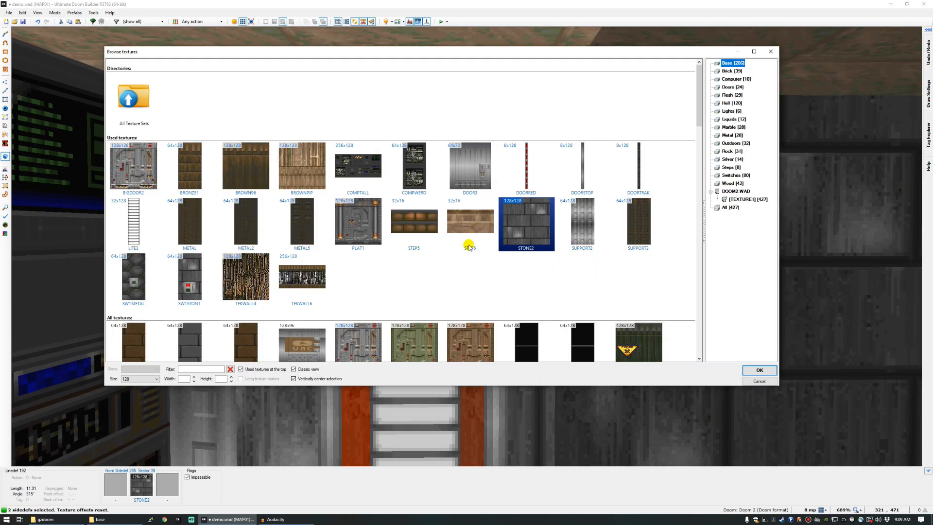
{"action": "type", "text": "MET"}
{"action": "double_click", "coordinate": [139, 179]}
{"action": "key", "text": "c"}
{"action": "key", "text": "w"}
{"action": "key", "text": "d"}
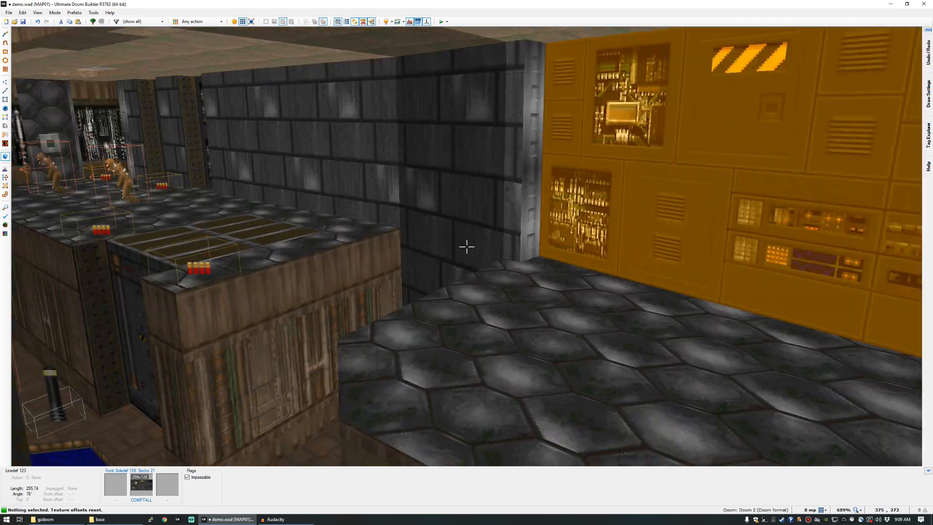
{"action": "key", "text": "w"}
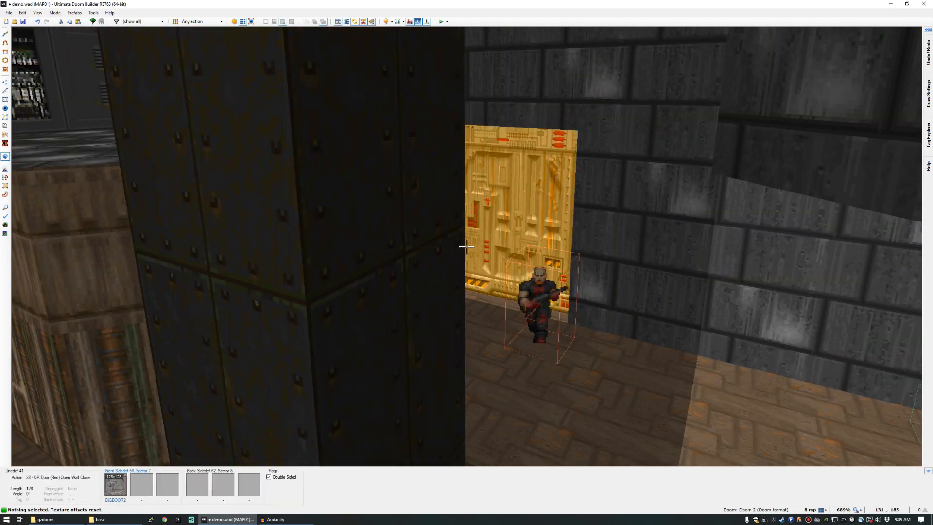
{"action": "key", "text": "w"}
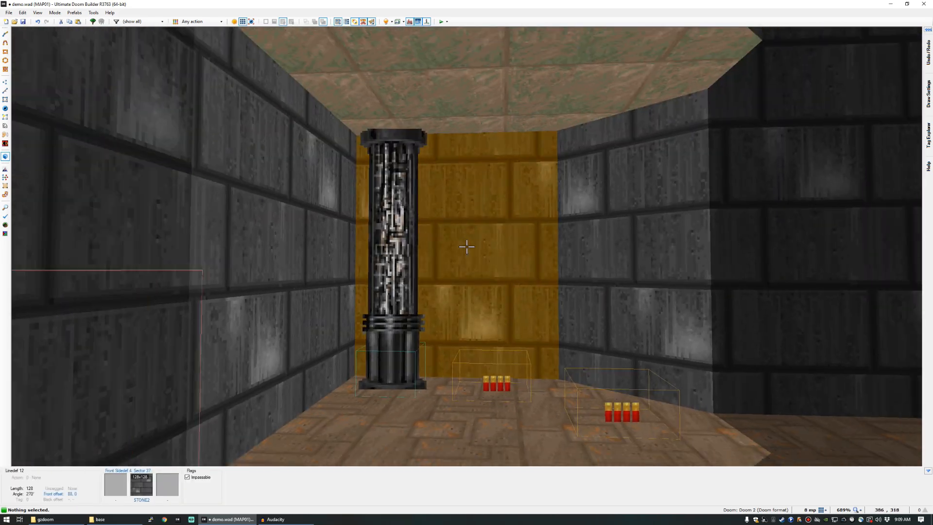
{"action": "key", "text": "s"}
{"action": "key", "text": "q"}
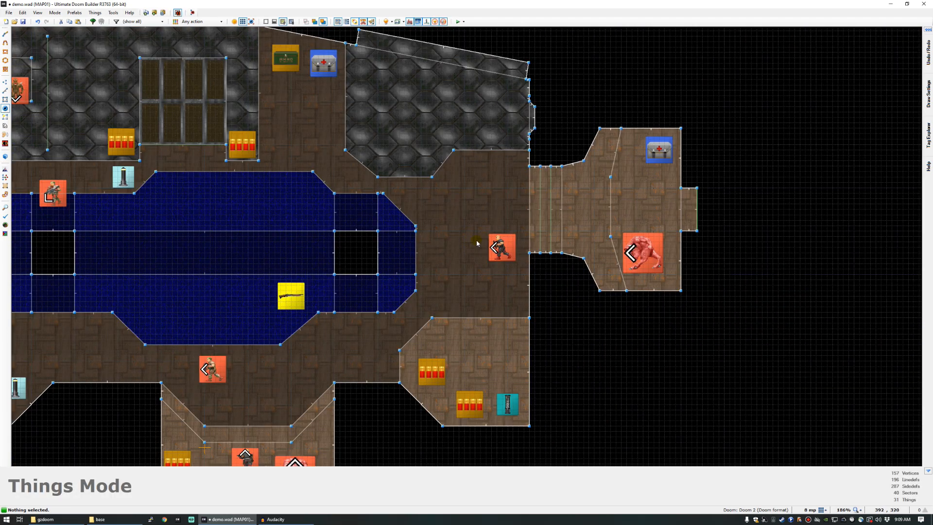
{"action": "scroll", "coordinate": [492, 381], "scroll_direction": "up", "scroll_amount": 7}
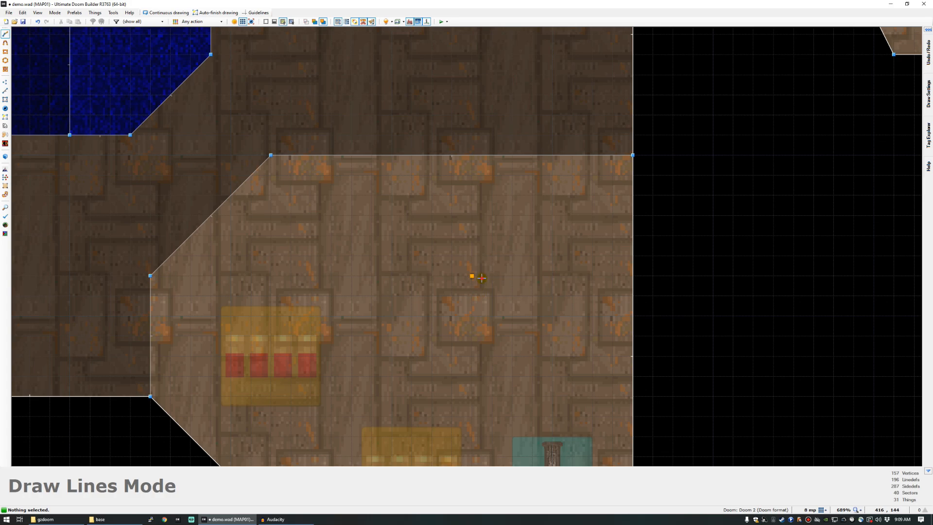
{"action": "key", "text": "Escape"}
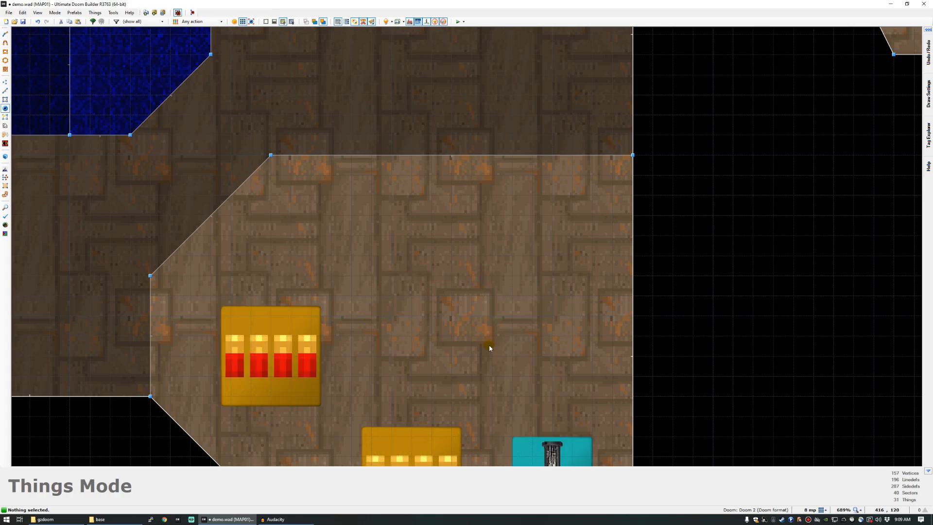
Copy the light niche sector from the east ledge and paste it against the east wall of the southeast alcove.
{"action": "scroll", "coordinate": [490, 345], "scroll_direction": "down", "scroll_amount": 5}
{"action": "scroll", "coordinate": [534, 340], "scroll_direction": "up", "scroll_amount": 2}
{"action": "scroll", "coordinate": [522, 289], "scroll_direction": "down", "scroll_amount": 3}
{"action": "scroll", "coordinate": [550, 34], "scroll_direction": "down", "scroll_amount": 4}
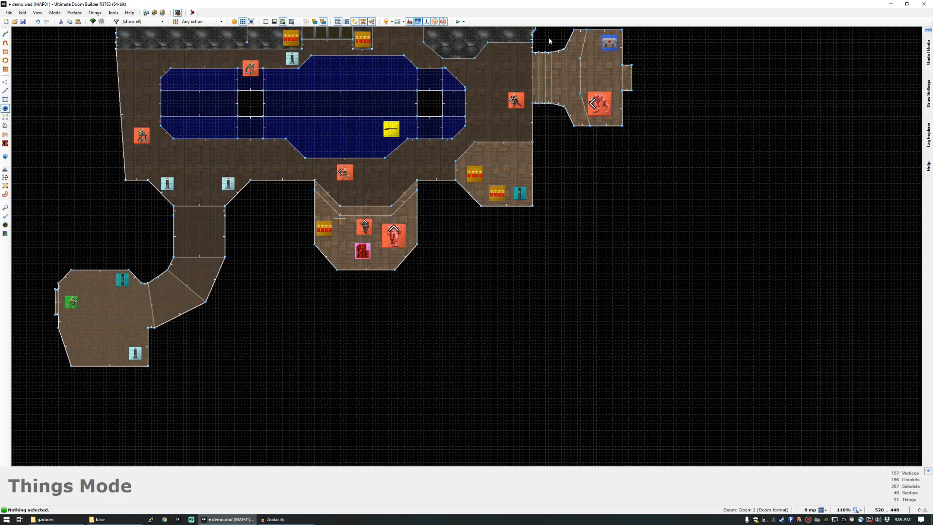
{"action": "key", "text": "s"}
{"action": "scroll", "coordinate": [530, 89], "scroll_direction": "up", "scroll_amount": 3}
{"action": "left_click", "coordinate": [540, 95]}
{"action": "key", "text": "ctrl+c"}
{"action": "scroll", "coordinate": [582, 424], "scroll_direction": "down", "scroll_amount": 2}
{"action": "scroll", "coordinate": [564, 445], "scroll_direction": "up", "scroll_amount": 4}
{"action": "key", "text": "ctrl+v"}
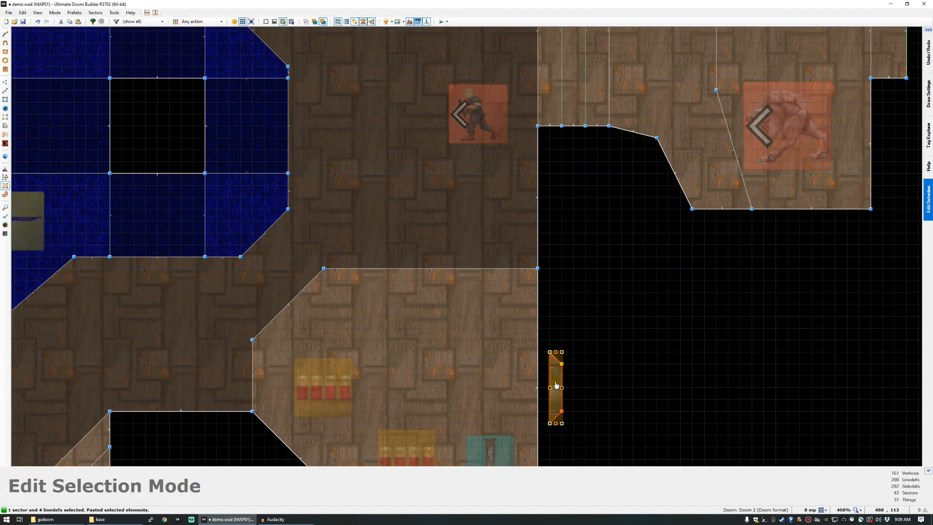
{"action": "left_click", "coordinate": [545, 369]}
Draw an 8-unit border line along the alcove's east wall on each side of the pasted light niche.
{"action": "scroll", "coordinate": [546, 360], "scroll_direction": "up", "scroll_amount": 3}
{"action": "key", "text": "d"}
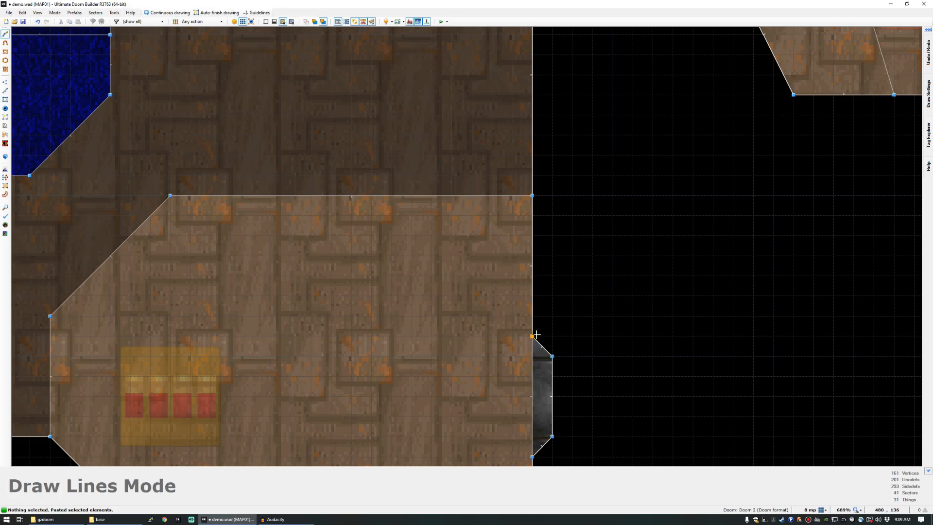
{"action": "right_click", "coordinate": [536, 315]}
{"action": "scroll", "coordinate": [536, 348], "scroll_direction": "down", "scroll_amount": 3}
{"action": "scroll", "coordinate": [527, 428], "scroll_direction": "up", "scroll_amount": 3}
{"action": "key", "text": "d"}
{"action": "left_click", "coordinate": [539, 361]}
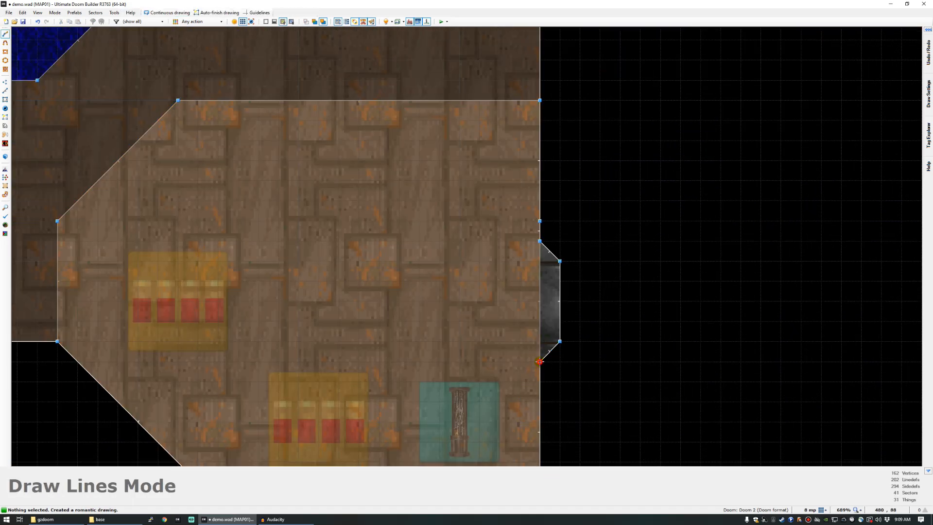
{"action": "right_click", "coordinate": [540, 381]}
Lower the pasted niche's ceiling to 128 and its floor to 0 to match the southeast alcove.
{"action": "key", "text": "w"}
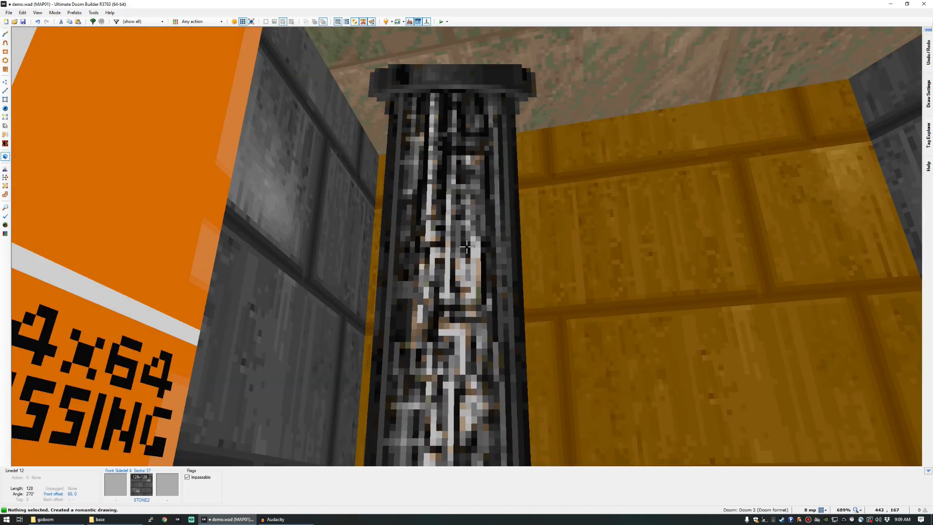
{"action": "key", "text": "d"}
{"action": "key", "text": "e"}
{"action": "key", "text": "d"}
{"action": "key", "text": "s"}
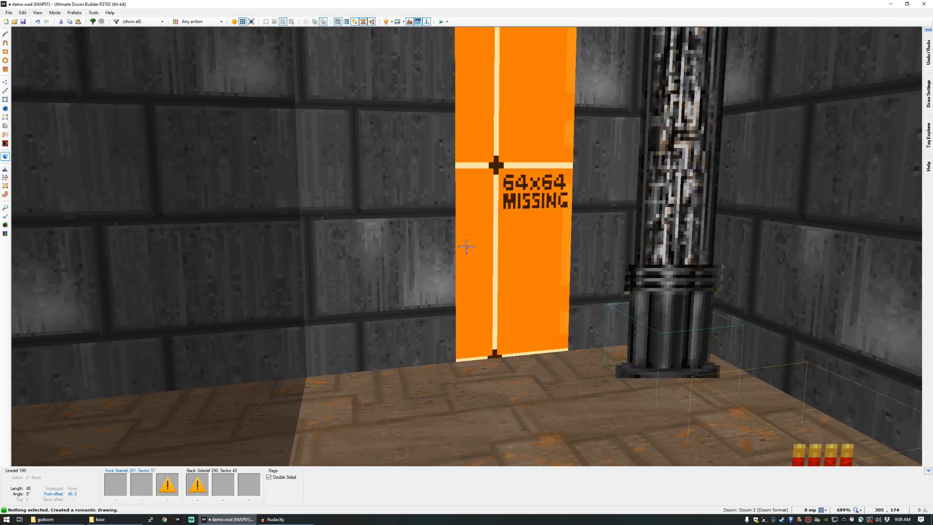
{"action": "key", "text": "e"}
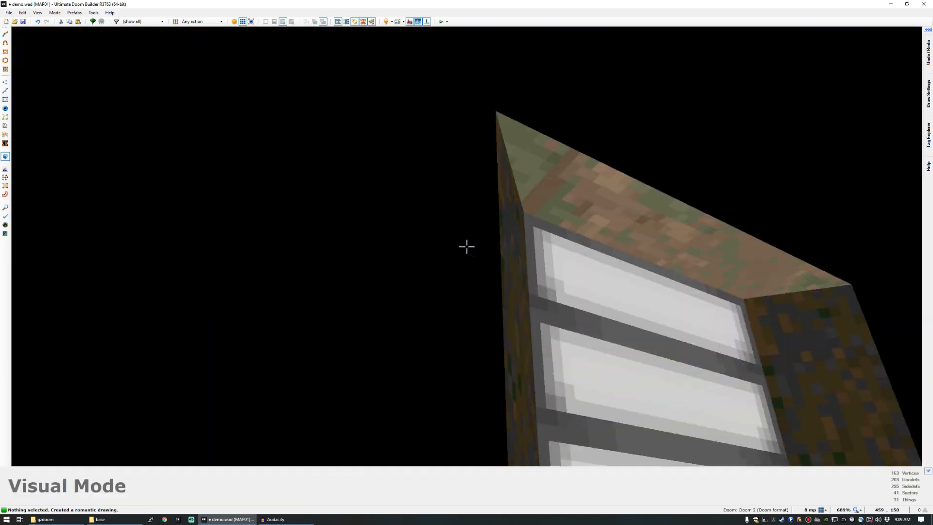
{"action": "key", "text": "d"}
{"action": "key", "text": "e"}
{"action": "key", "text": "d"}
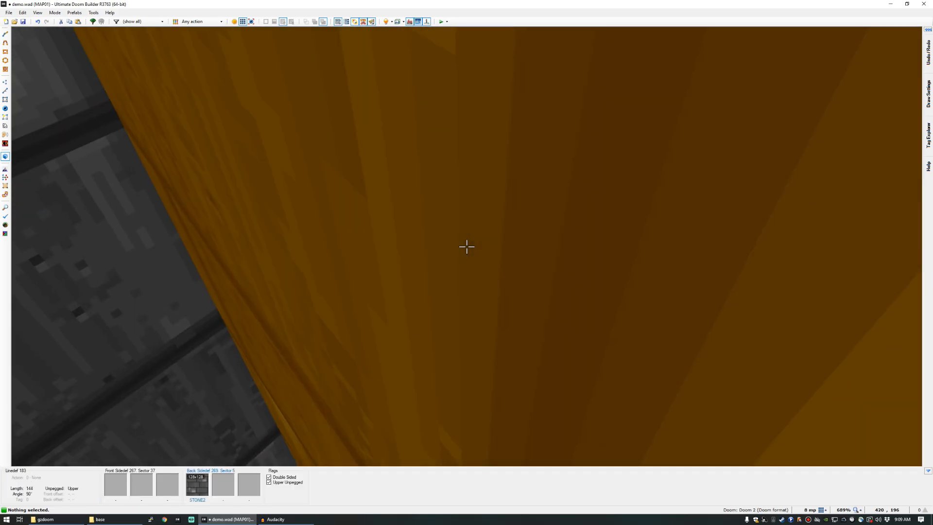
{"action": "key", "text": "e"}
{"action": "left_click", "coordinate": [467, 247]}
{"action": "key", "text": "e"}
{"action": "left_click", "coordinate": [467, 246]}
{"action": "key", "text": "d"}
{"action": "scroll", "coordinate": [466, 247], "scroll_direction": "down", "scroll_amount": 11}
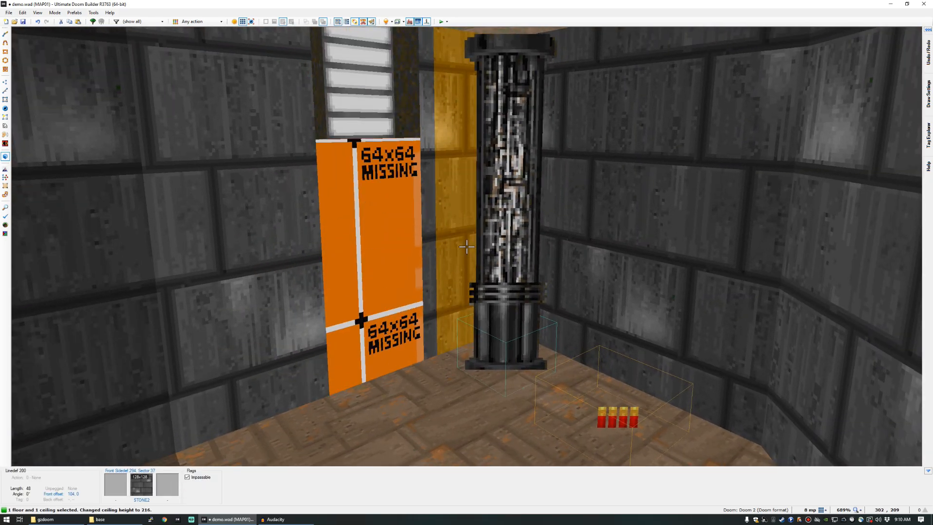
{"action": "scroll", "coordinate": [466, 247], "scroll_direction": "down", "scroll_amount": 5}
{"action": "key", "text": "c"}
Copy the alcove's FLOOR0_1 flat onto the floor of the light niche.
{"action": "key", "text": "e"}
{"action": "key", "text": "ctrl+c"}
{"action": "key", "text": "ctrl+v"}
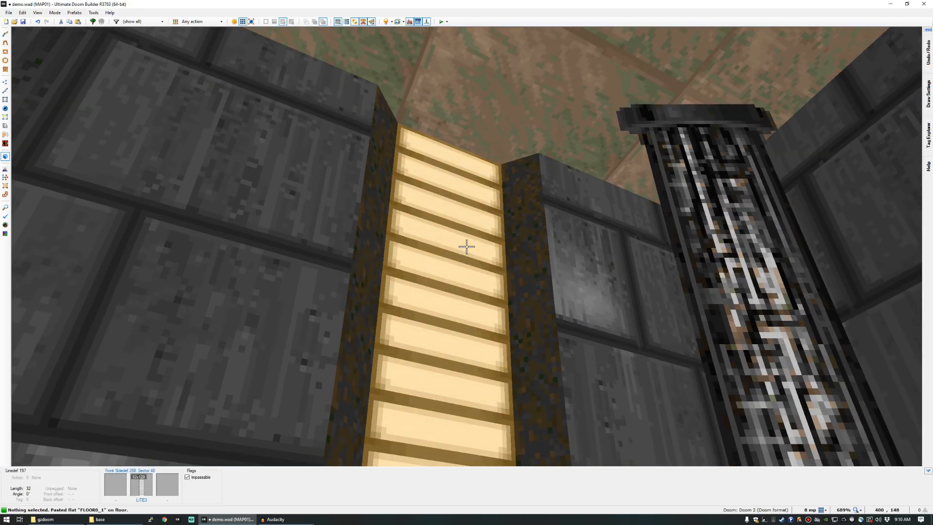
{"action": "key", "text": "d"}
{"action": "key", "text": "e"}
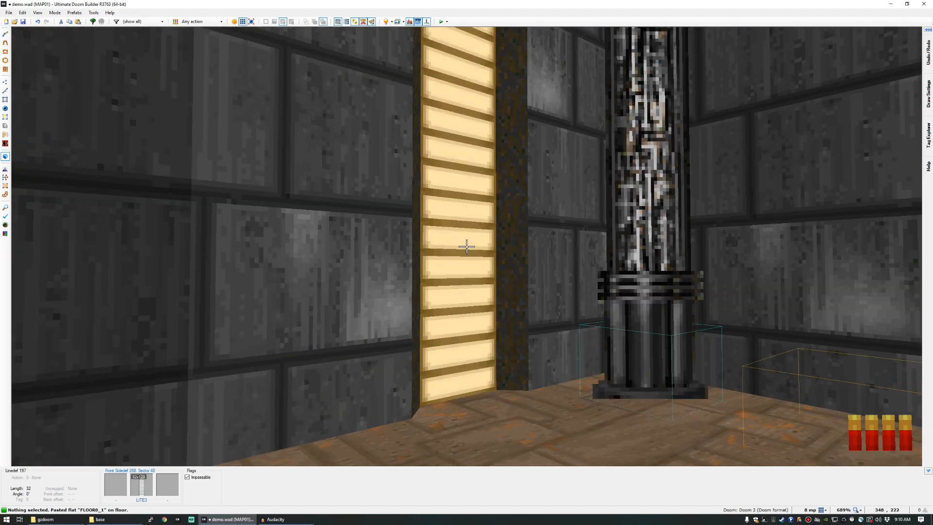
Change the southeast alcove's ceiling flat to MFLR8_1.
{"action": "key", "text": "d"}
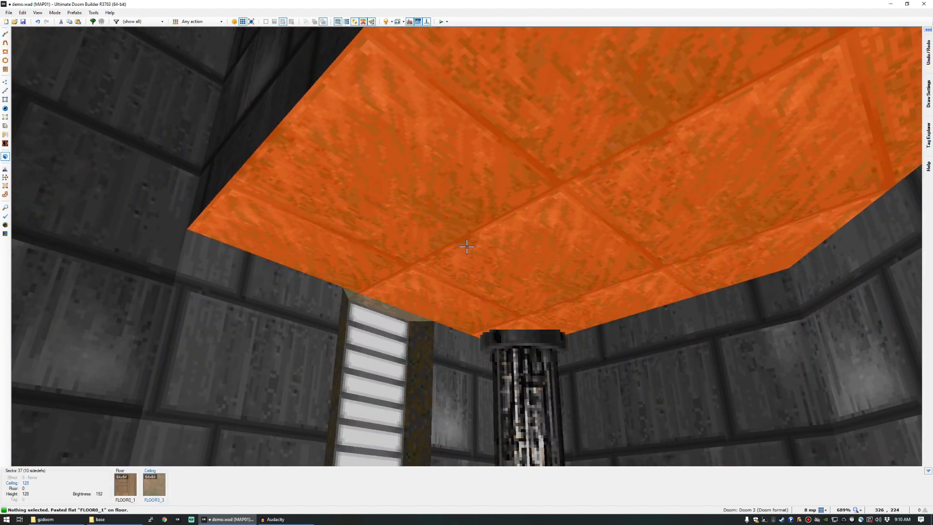
{"action": "left_click", "coordinate": [467, 247]}
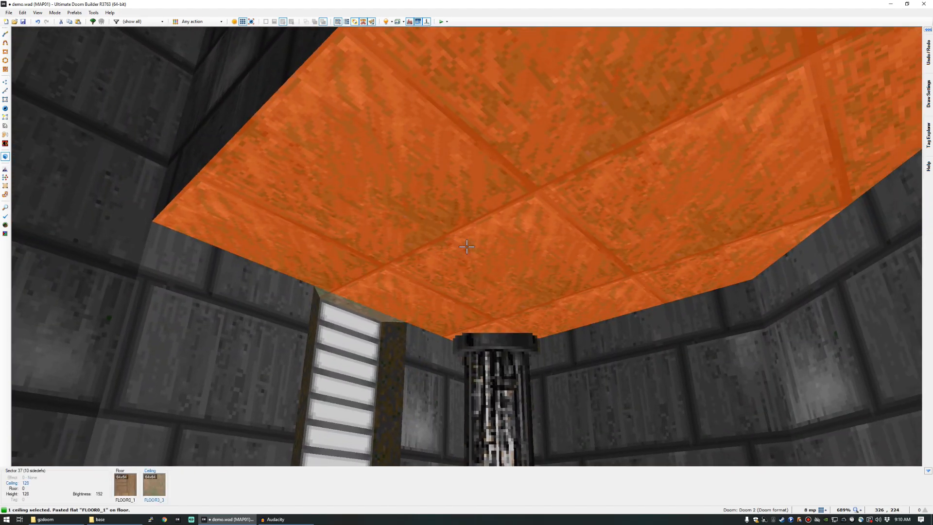
{"action": "middle_click", "coordinate": [467, 247]}
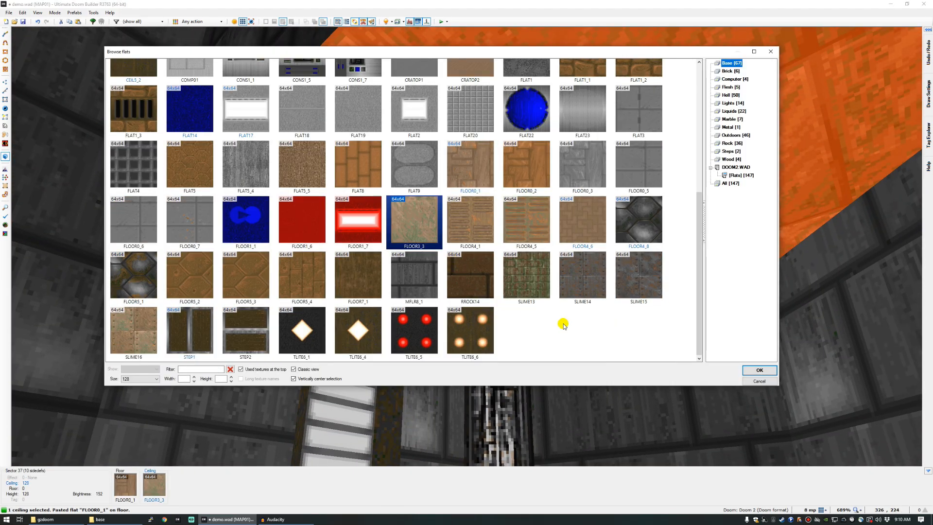
{"action": "double_click", "coordinate": [423, 286]}
{"action": "left_click", "coordinate": [467, 246]}
{"action": "key", "text": "d"}
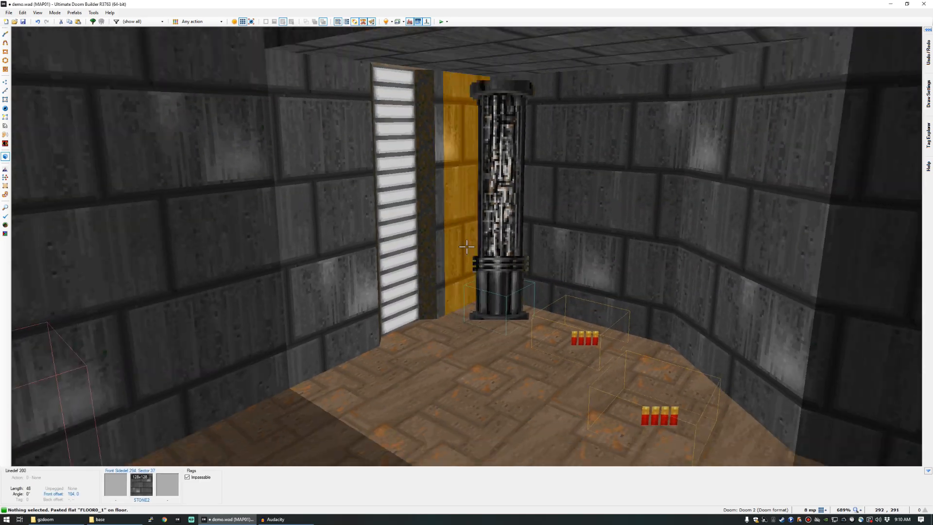
Join the light niche sector to the southeast alcove sector, removing the line that divides them.
{"action": "key", "text": "e"}
{"action": "key", "text": "d"}
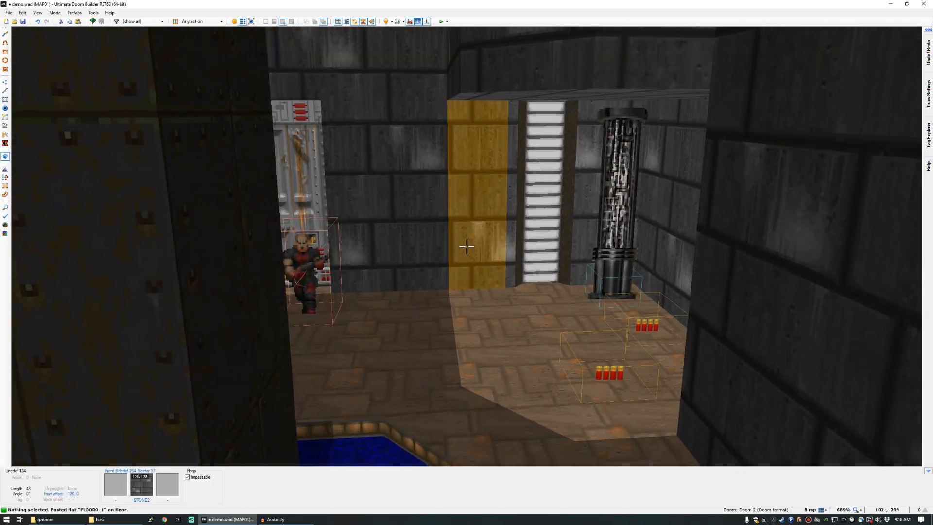
{"action": "key", "text": "q"}
{"action": "scroll", "coordinate": [467, 246], "scroll_direction": "down", "scroll_amount": 6}
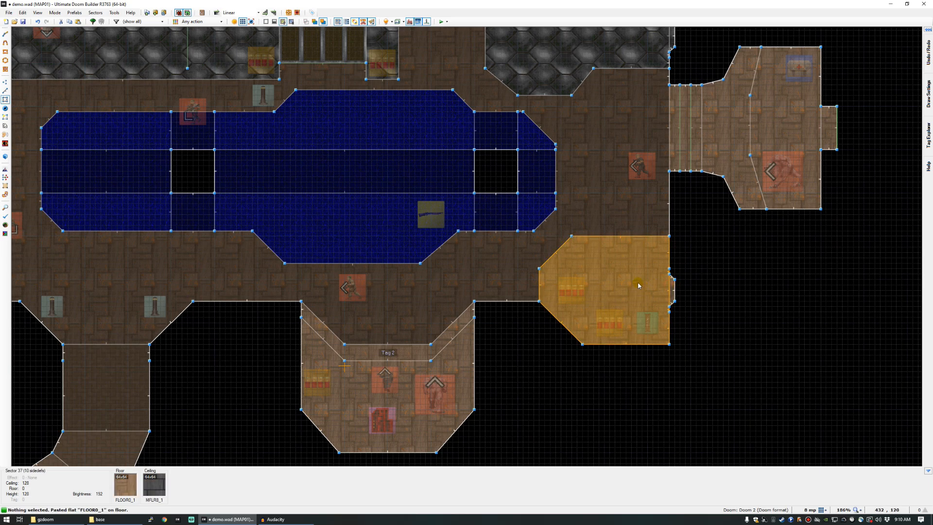
{"action": "scroll", "coordinate": [672, 294], "scroll_direction": "up", "scroll_amount": 5}
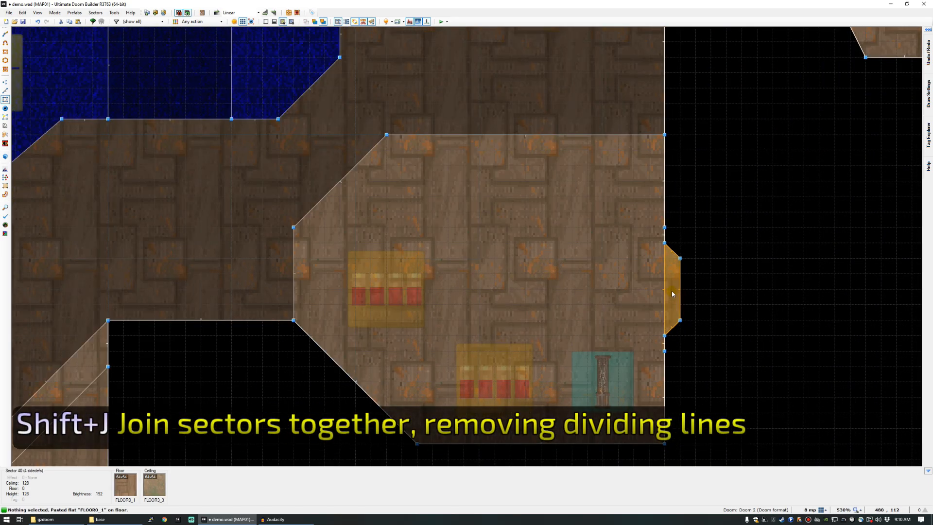
{"action": "left_click", "coordinate": [660, 278]}
{"action": "left_click", "coordinate": [670, 284]}
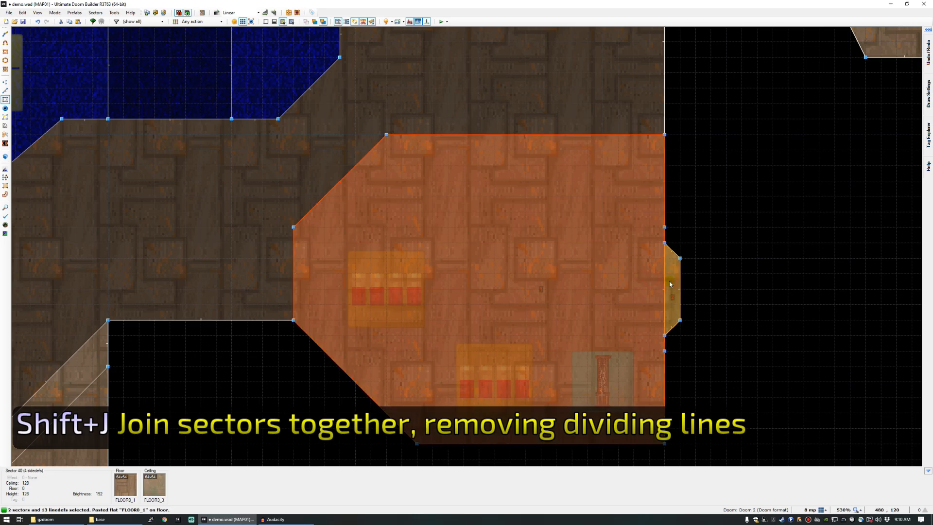
{"action": "key", "text": "shift+j"}
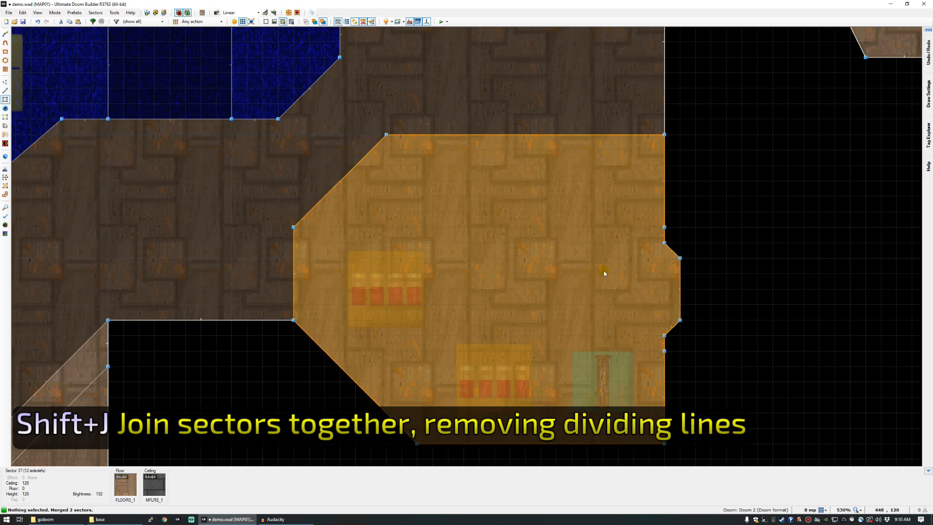
{"action": "key", "text": "w"}
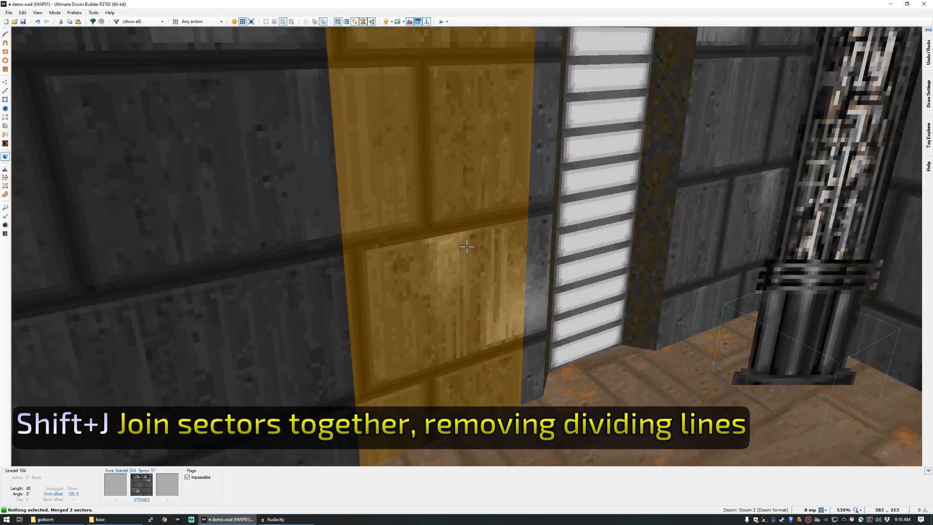
{"action": "key", "text": "w"}
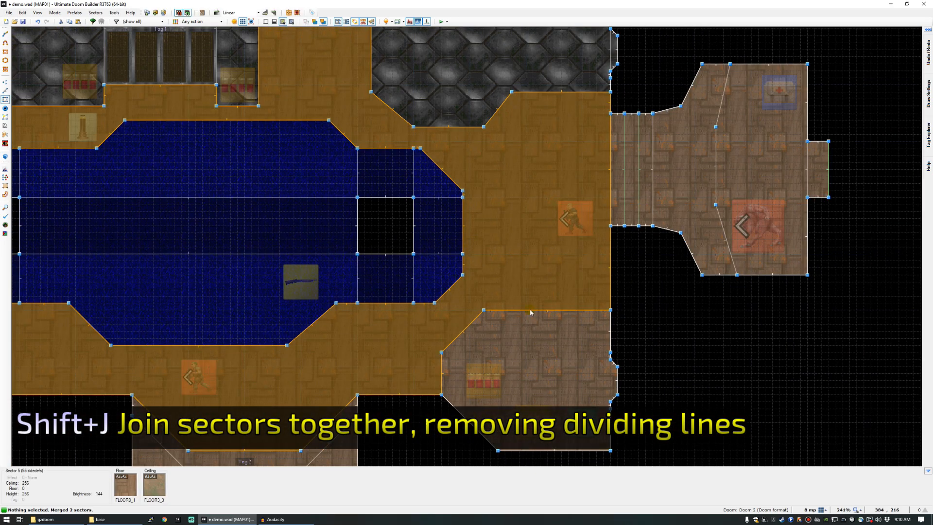
Assign special 17, Light Flickers (randomly), to the merged southeast alcove sector and save the map.
{"action": "right_click", "coordinate": [568, 355]}
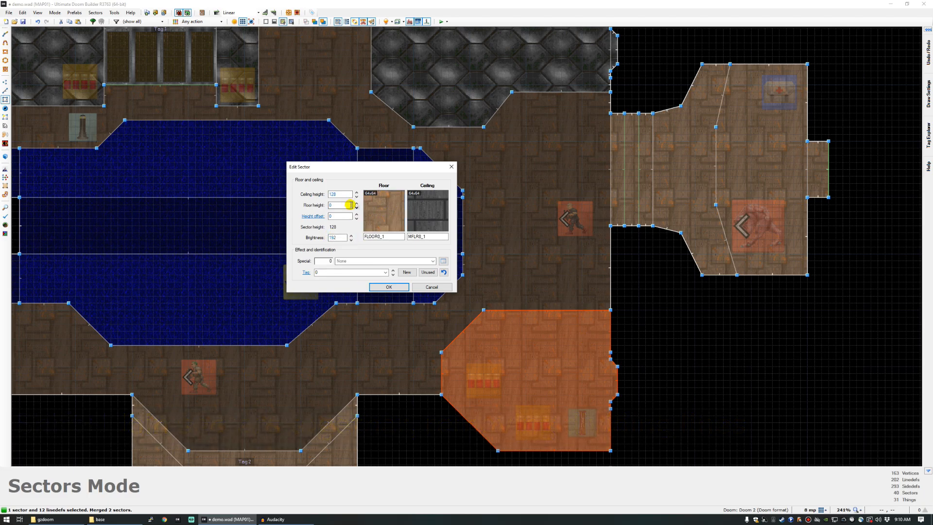
{"action": "left_click", "coordinate": [438, 260]}
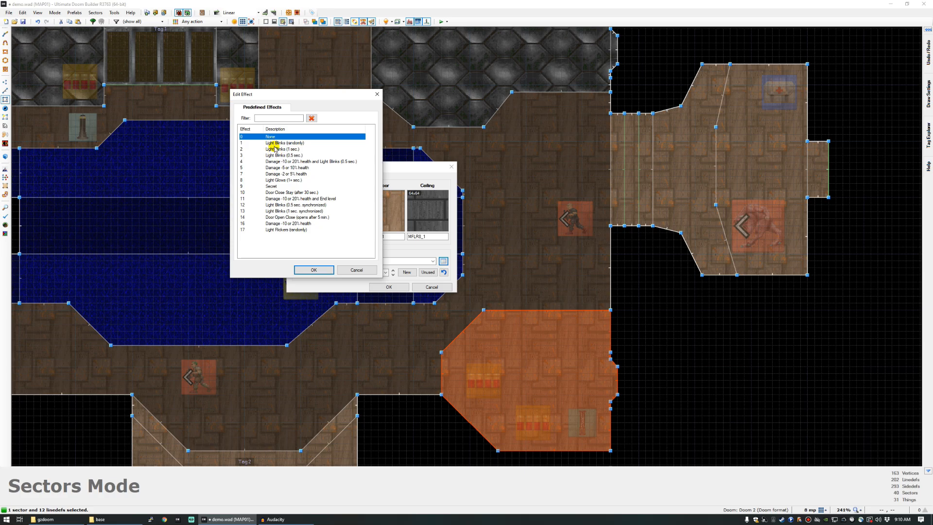
{"action": "left_click", "coordinate": [280, 229]}
{"action": "left_click", "coordinate": [311, 270]}
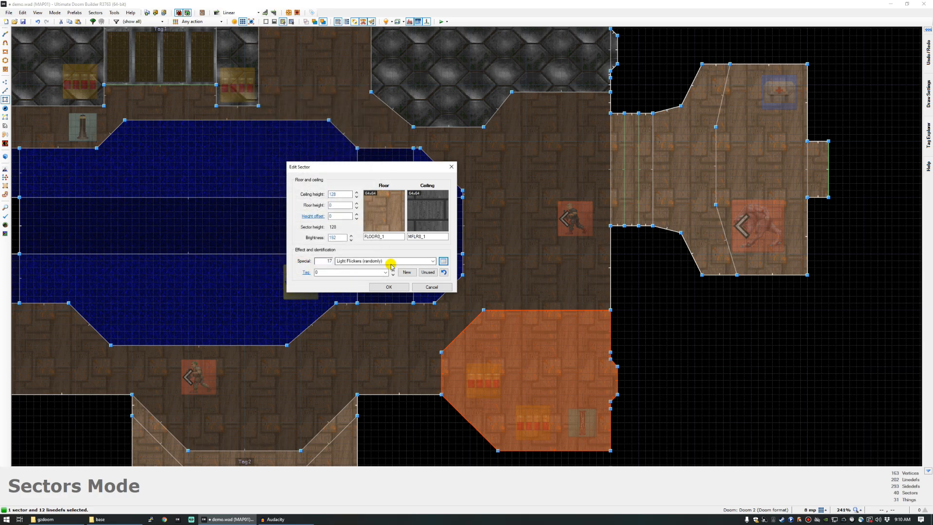
{"action": "left_click", "coordinate": [388, 287]}
{"action": "scroll", "coordinate": [271, 306], "scroll_direction": "down", "scroll_amount": 7}
{"action": "scroll", "coordinate": [271, 306], "scroll_direction": "up", "scroll_amount": 3}
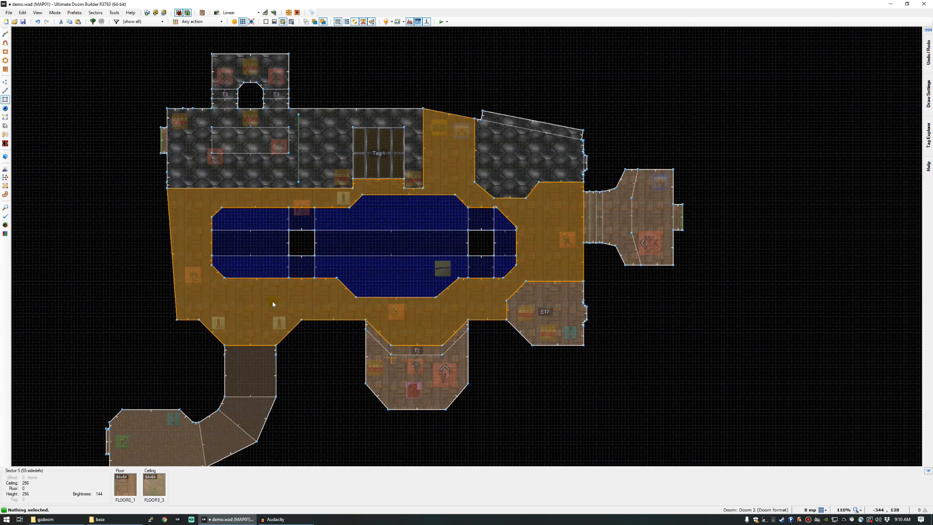
{"action": "scroll", "coordinate": [601, 215], "scroll_direction": "up", "scroll_amount": 4}
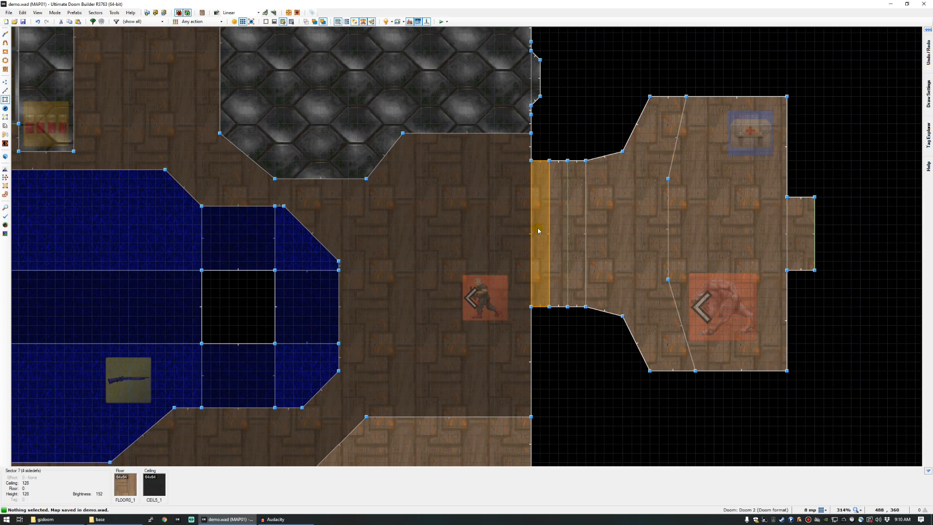
Lower the brightness of the three narrow sectors forming the red doorway on the east side, in steps of 16.
{"action": "scroll", "coordinate": [538, 230], "scroll_direction": "down", "scroll_amount": 3, "text": "ctrl"}
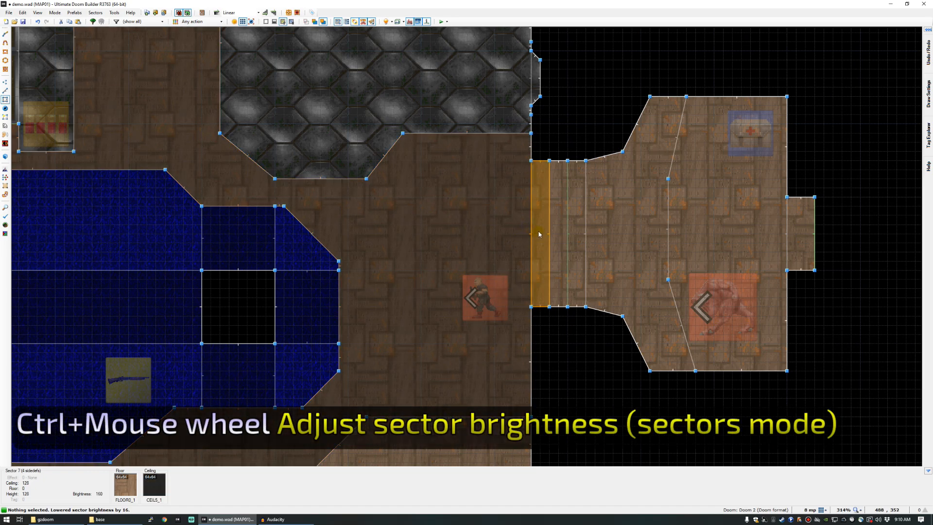
{"action": "scroll", "coordinate": [558, 224], "scroll_direction": "down", "scroll_amount": 3, "text": "ctrl"}
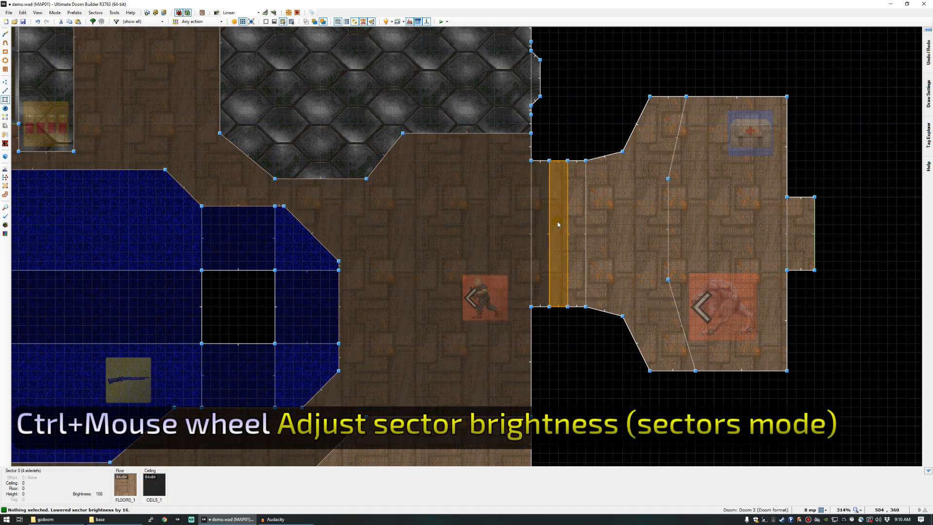
{"action": "scroll", "coordinate": [558, 223], "scroll_direction": "up", "scroll_amount": 1, "text": "ctrl"}
{"action": "scroll", "coordinate": [570, 221], "scroll_direction": "down", "scroll_amount": 1, "text": "ctrl"}
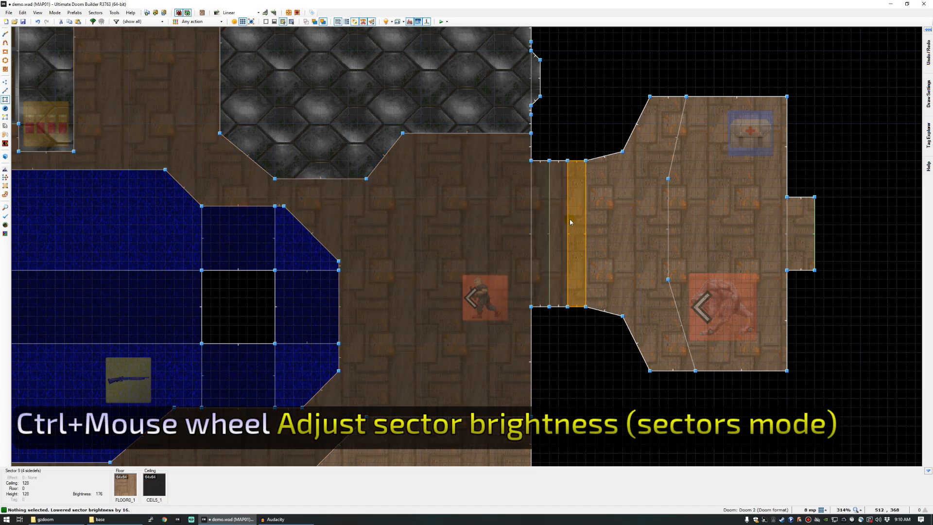
{"action": "scroll", "coordinate": [618, 220], "scroll_direction": "down", "scroll_amount": 1, "text": "ctrl"}
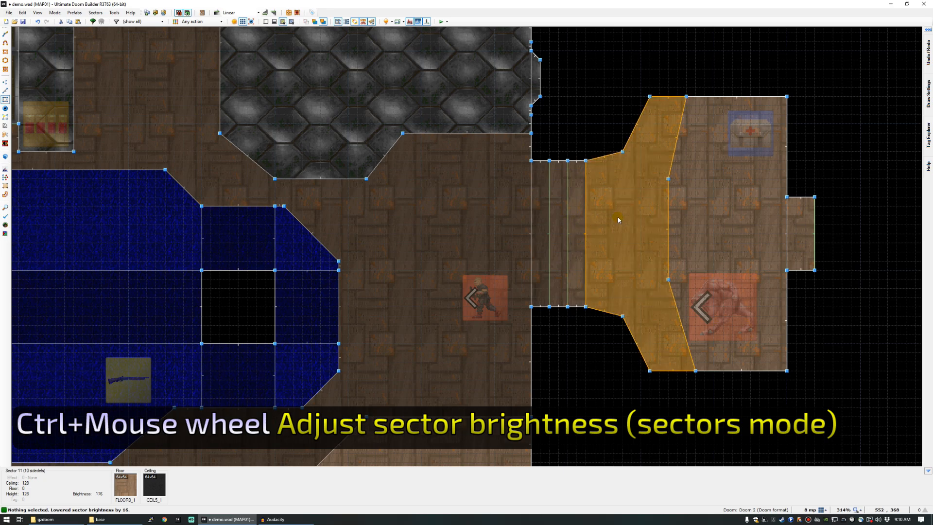
Save the map after checking the red doorway in 3D, and launch a test at skill 3 - Hurt me plenty.
{"action": "key", "text": "q"}
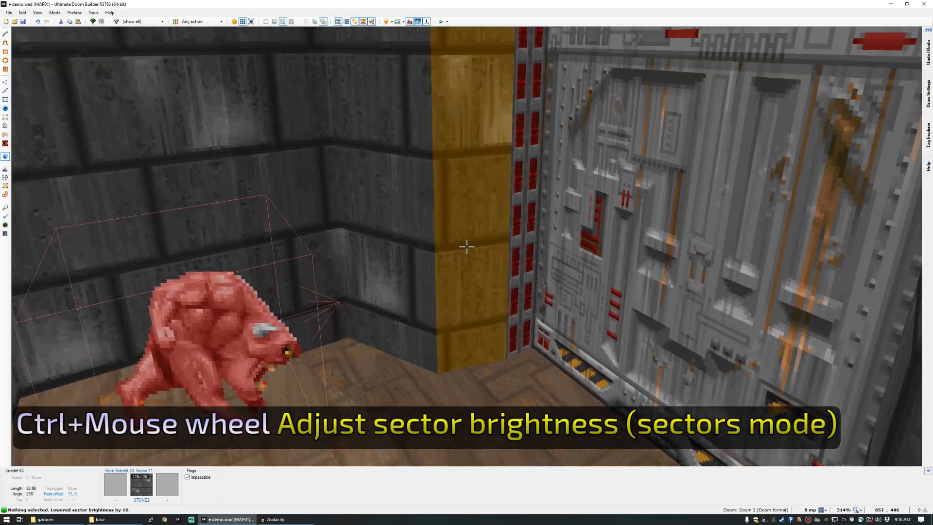
{"action": "key", "text": "q"}
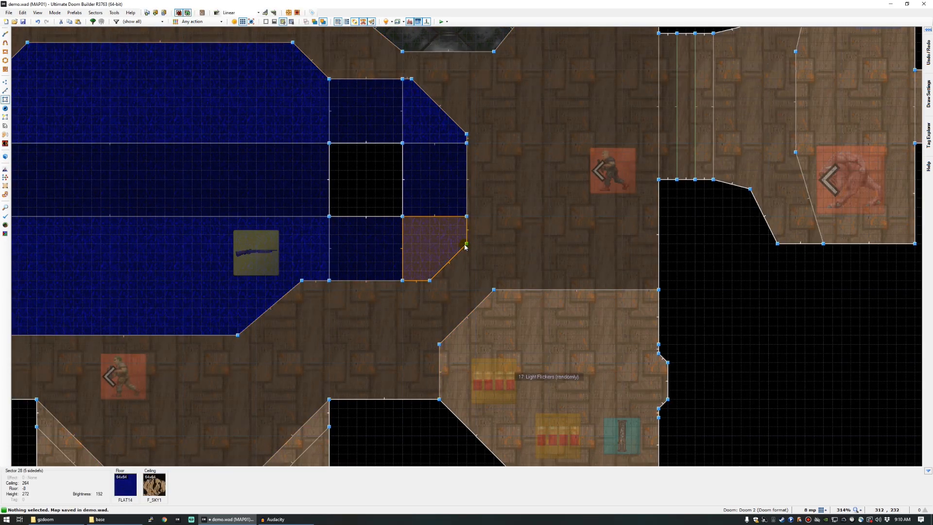
{"action": "left_click", "coordinate": [448, 22]}
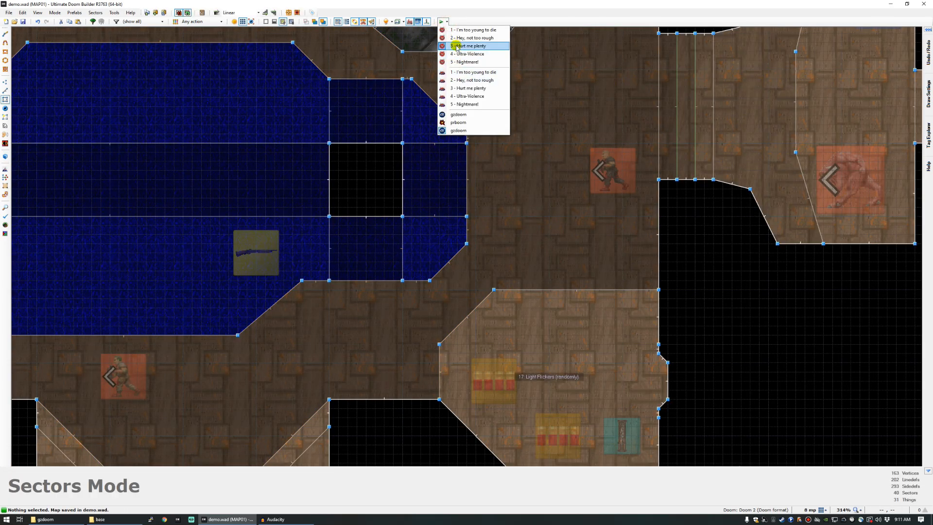
{"action": "left_click", "coordinate": [466, 45]}
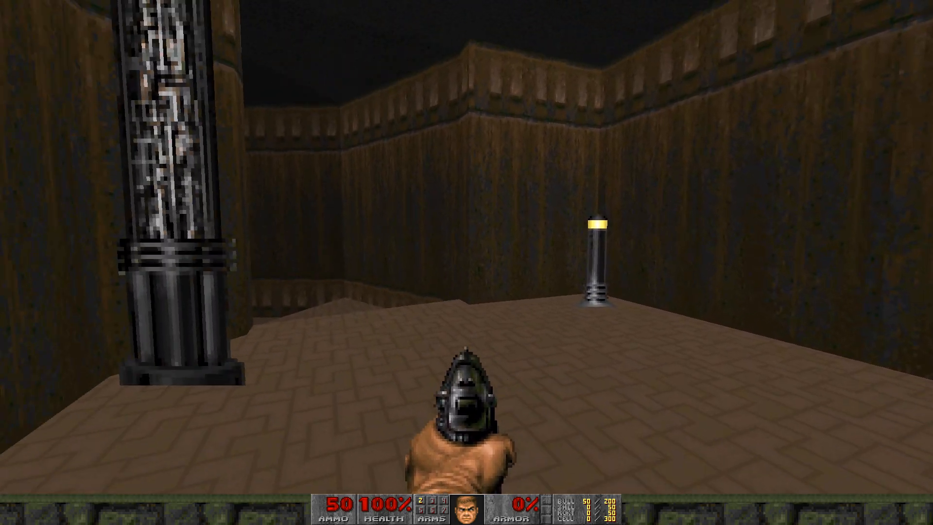
Play-test the map from the start room to the exit switch behind the red doorway, checking the lighting and fighting the monsters.
{"action": "key", "text": "w"}
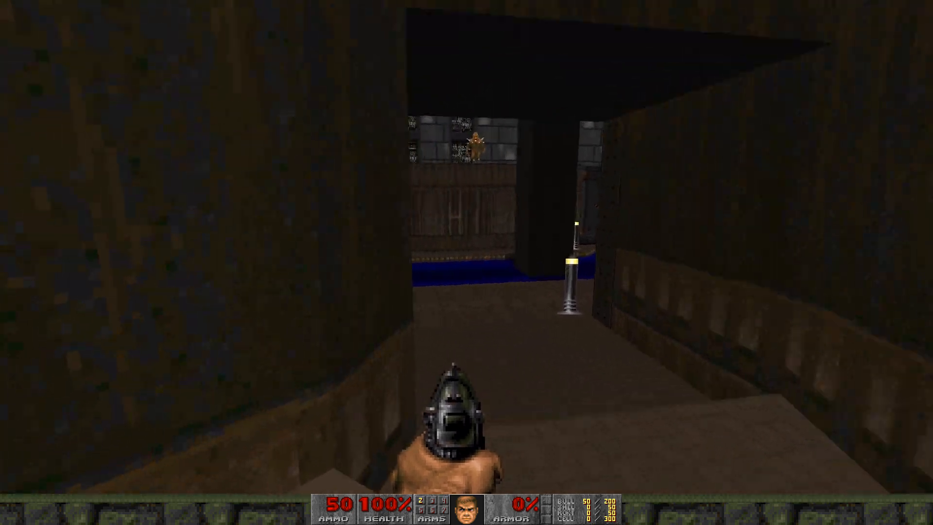
{"action": "key", "text": "w"}
{"action": "key", "text": "s"}
{"action": "left_click", "coordinate": [467, 263]}
{"action": "left_click", "coordinate": [467, 262]}
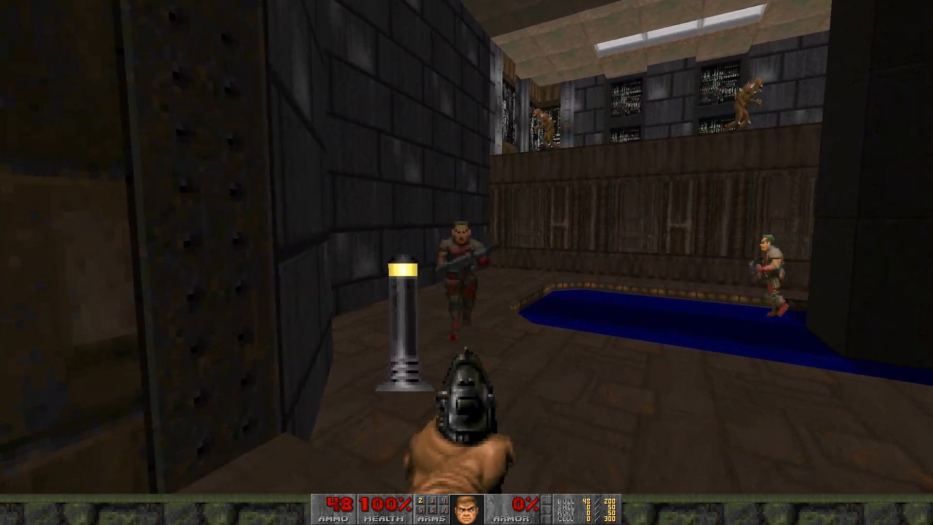
{"action": "left_click", "coordinate": [467, 263]}
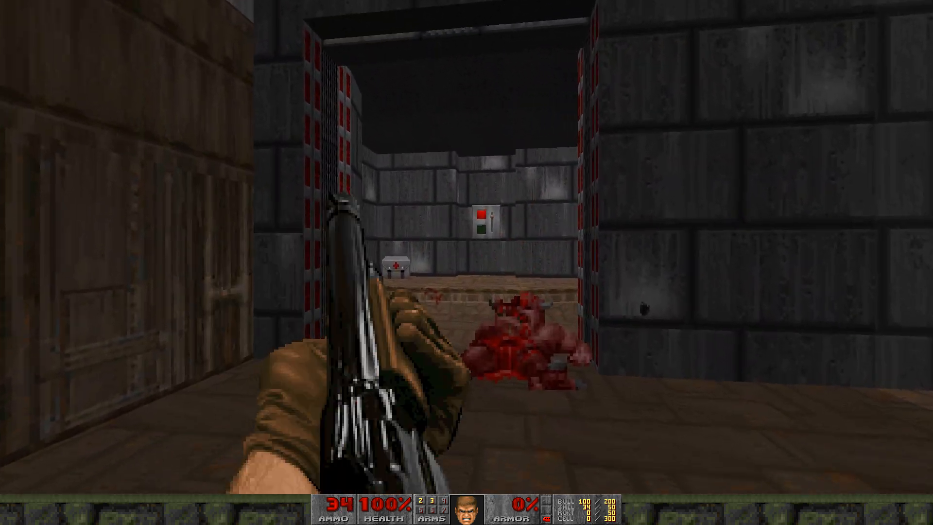
{"action": "key", "text": "w"}
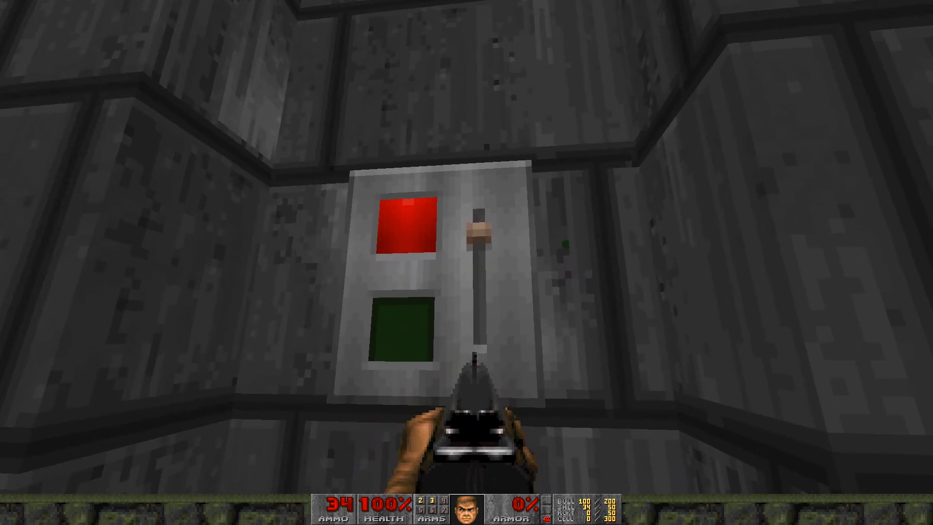
{"action": "key", "text": "e"}
{"action": "key", "text": "e"}
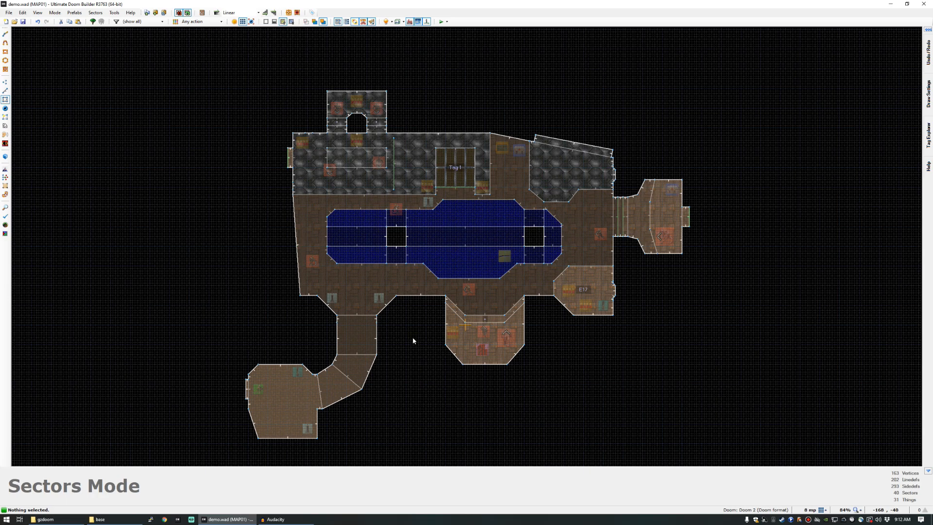
Copy all sectors of the map and create a new map using the GZDoom: Doom 2 (UDMF) configuration.
{"action": "left_click_drag", "start_coordinate": [209, 78], "coordinate": [750, 460]}
{"action": "key", "text": "ctrl+c"}
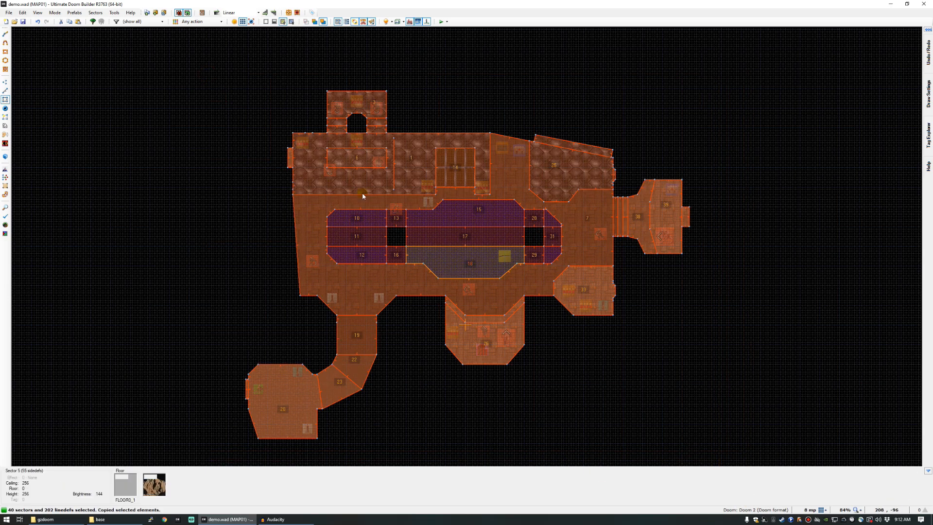
{"action": "left_click", "coordinate": [9, 13]}
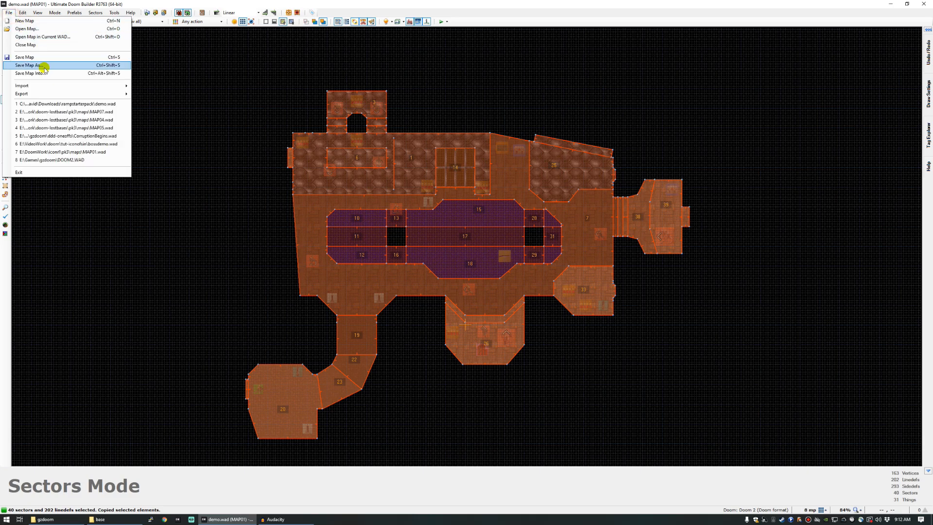
{"action": "left_click", "coordinate": [27, 21]}
{"action": "left_click", "coordinate": [298, 123]}
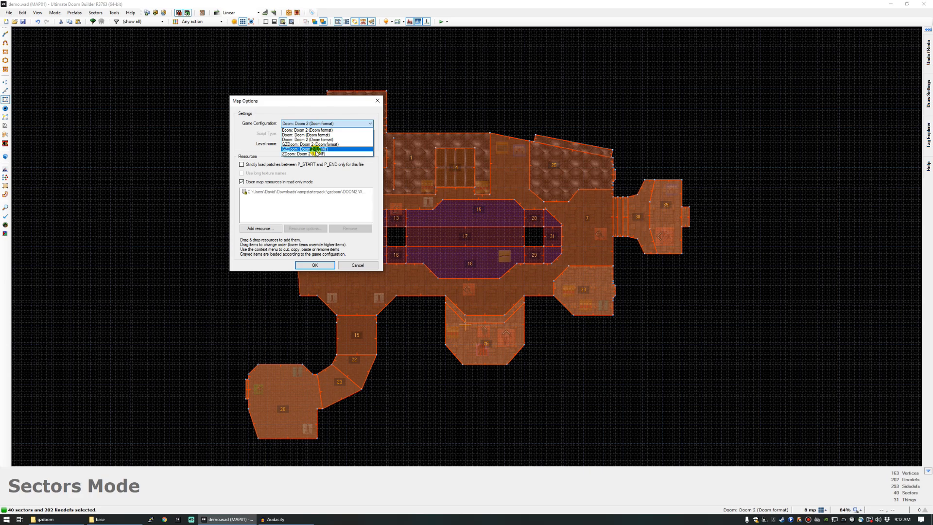
{"action": "left_click", "coordinate": [316, 149]}
{"action": "left_click", "coordinate": [315, 266]}
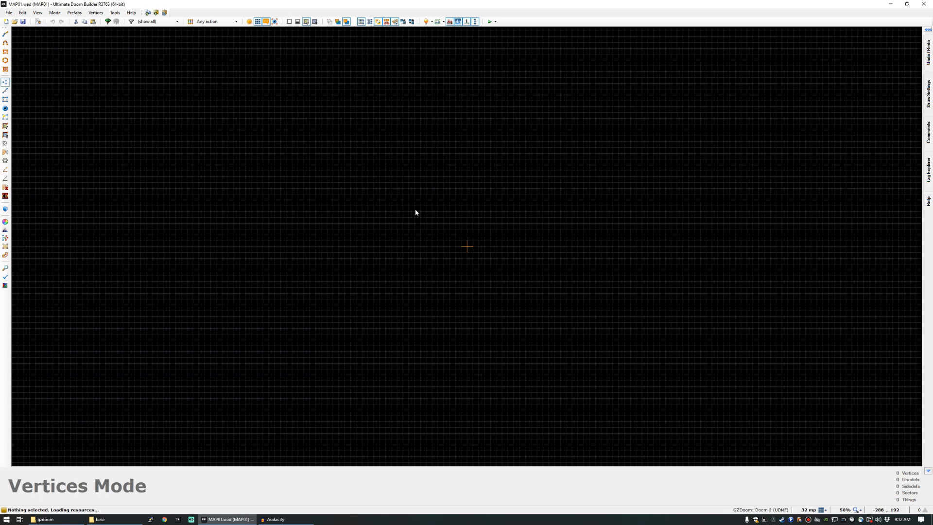
Paste the copied map geometry into the new UDMF map.
{"action": "key", "text": "ctrl+v"}
{"action": "key", "text": "Return"}
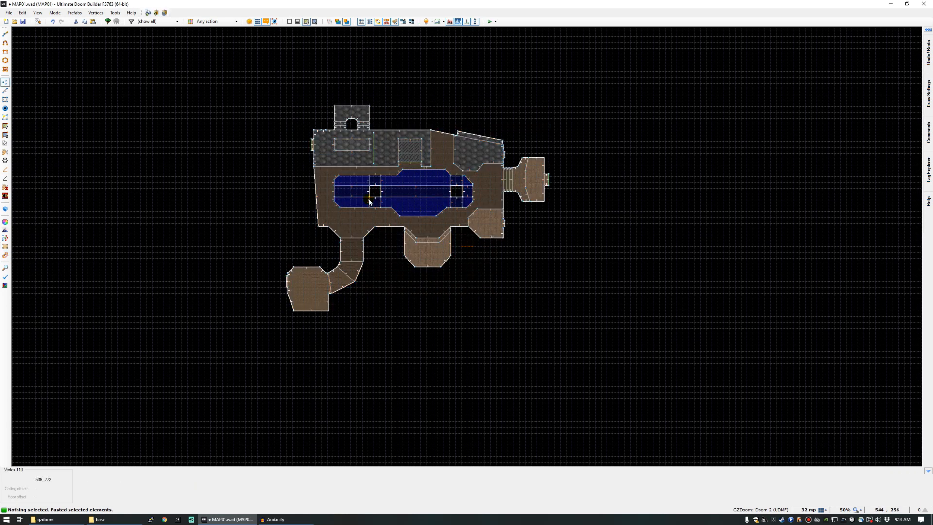
{"action": "scroll", "coordinate": [340, 182], "scroll_direction": "up", "scroll_amount": 3}
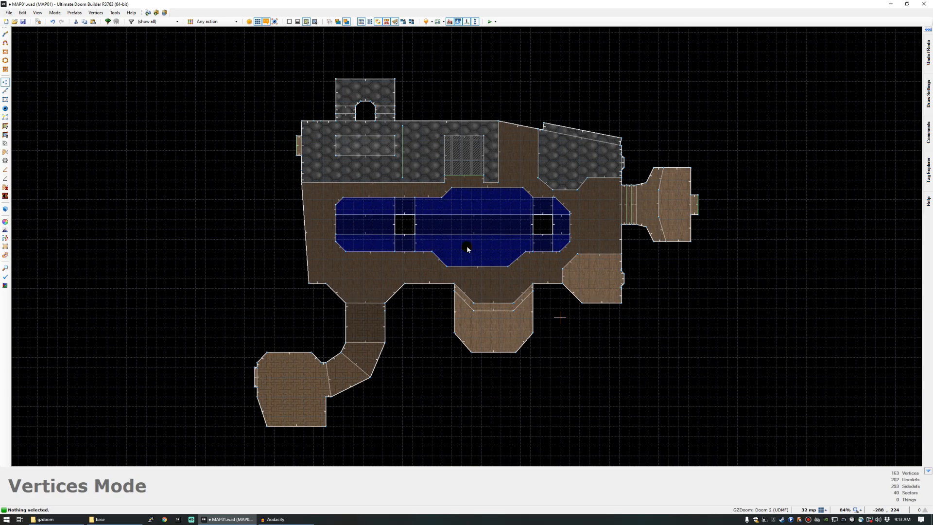
Examine the pasted map in 3D, including the pool hall, the start room, the raised ledge and its recessed ceiling light.
{"action": "key", "text": "q"}
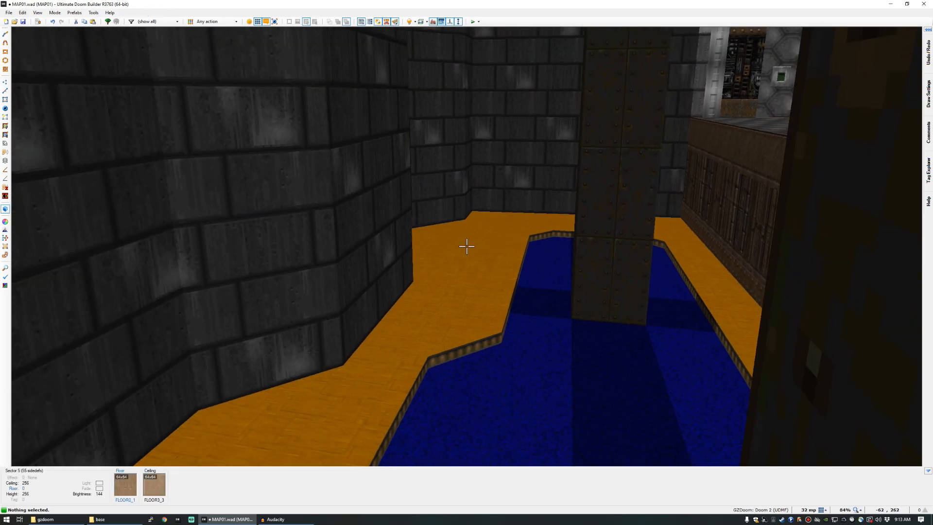
{"action": "key", "text": "e"}
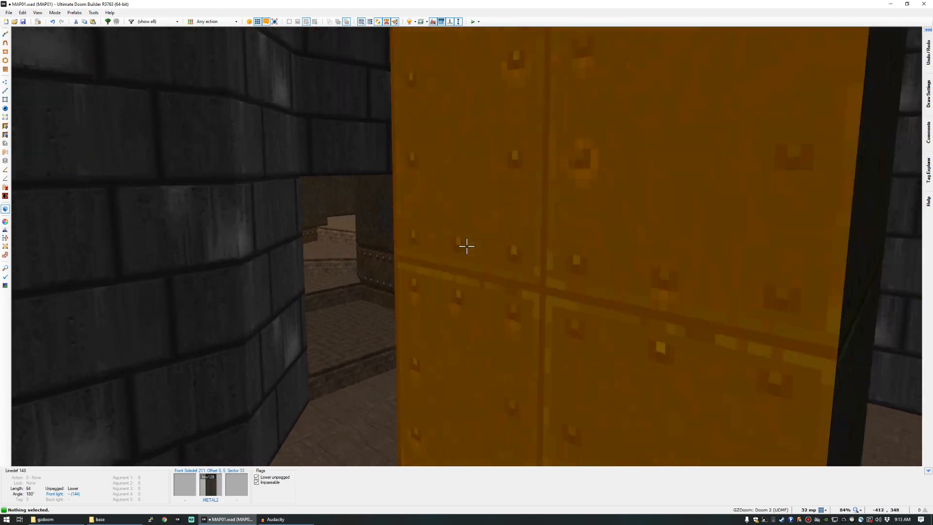
{"action": "key", "text": "e"}
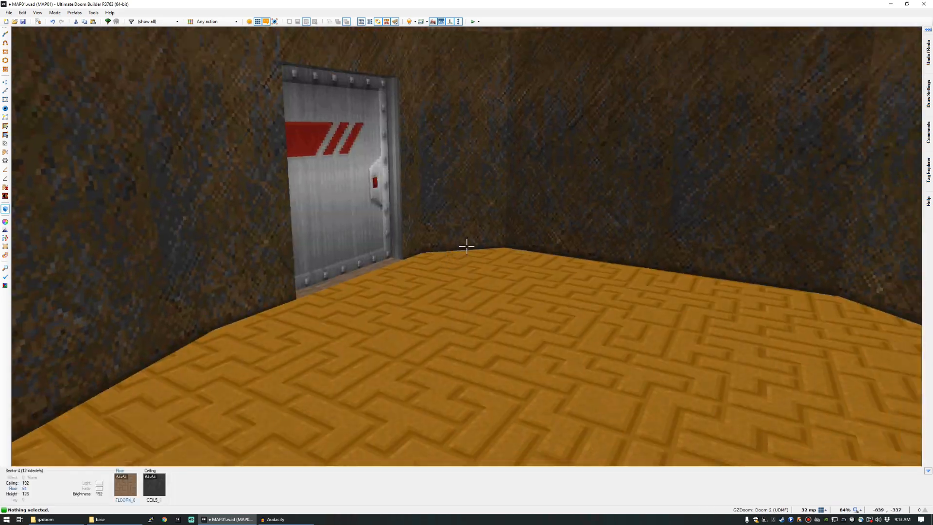
{"action": "key", "text": "e"}
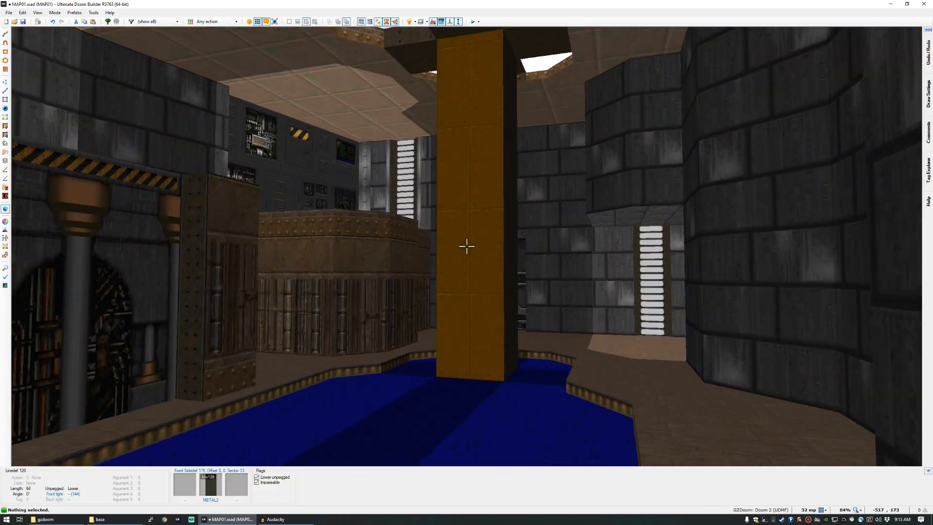
{"action": "key", "text": "e"}
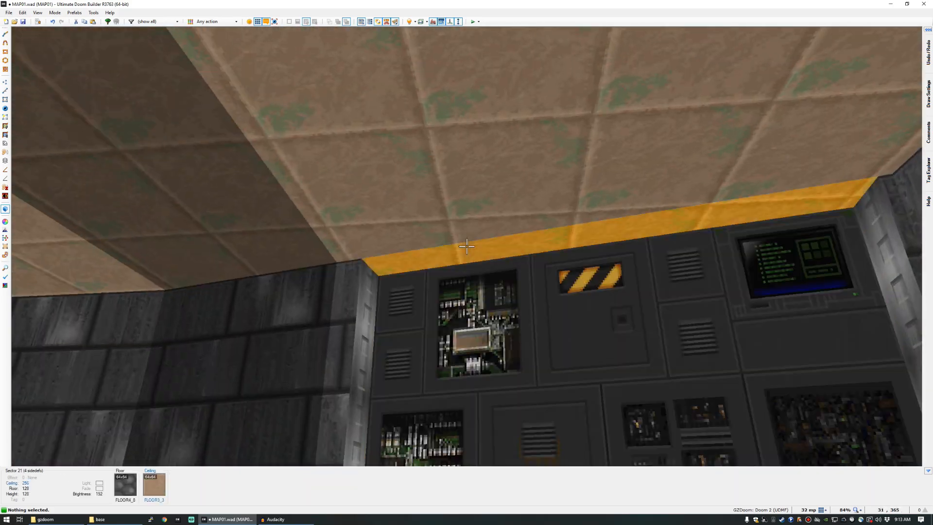
{"action": "key", "text": "e"}
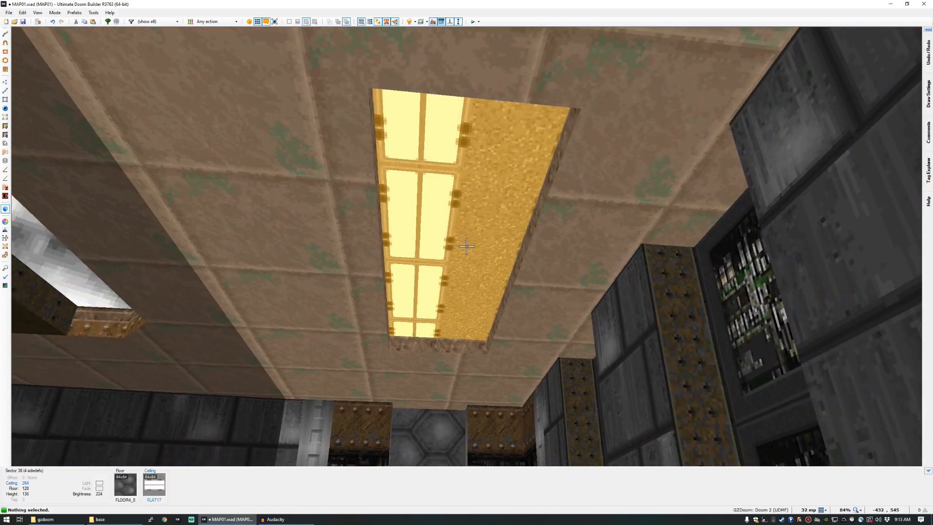
{"action": "key", "text": "e"}
{"action": "key", "text": "w"}
{"action": "scroll", "coordinate": [467, 246], "scroll_direction": "down", "scroll_amount": 5}
{"action": "scroll", "coordinate": [490, 306], "scroll_direction": "up", "scroll_amount": 4}
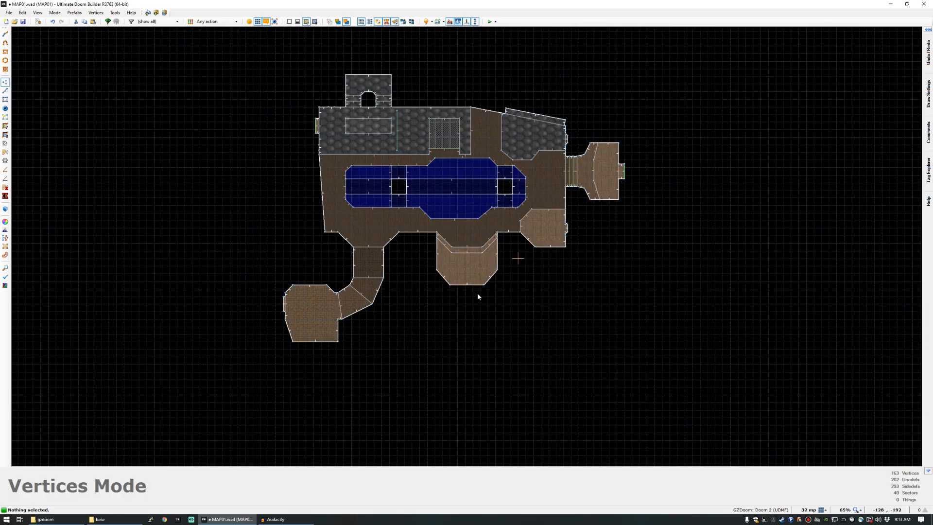
Display the ceiling textures in the 2D view and select all sectors of the map.
{"action": "scroll", "coordinate": [392, 148], "scroll_direction": "up", "scroll_amount": 1}
{"action": "left_click", "coordinate": [315, 22]}
{"action": "key", "text": "s"}
{"action": "left_click_drag", "start_coordinate": [222, 43], "coordinate": [741, 396]}
{"action": "scroll", "coordinate": [317, 42], "scroll_direction": "up", "scroll_amount": 3}
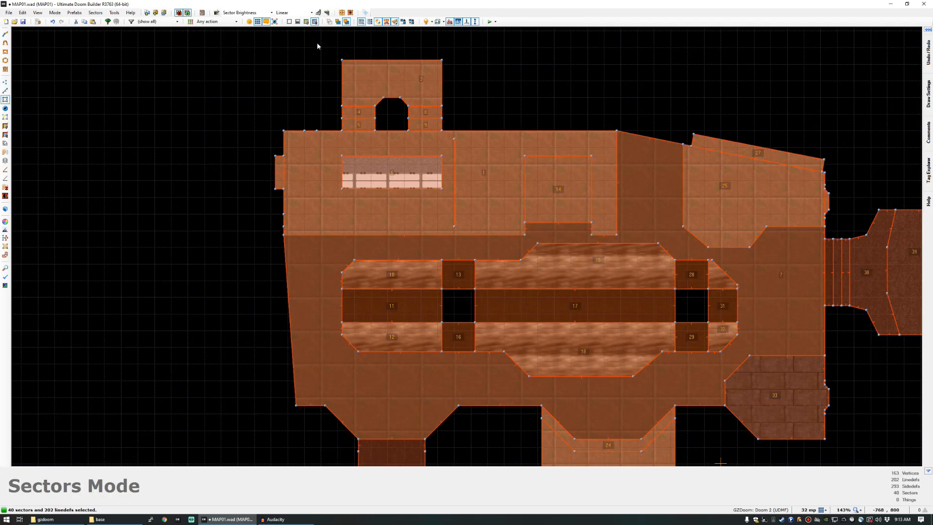
{"action": "key", "text": "d"}
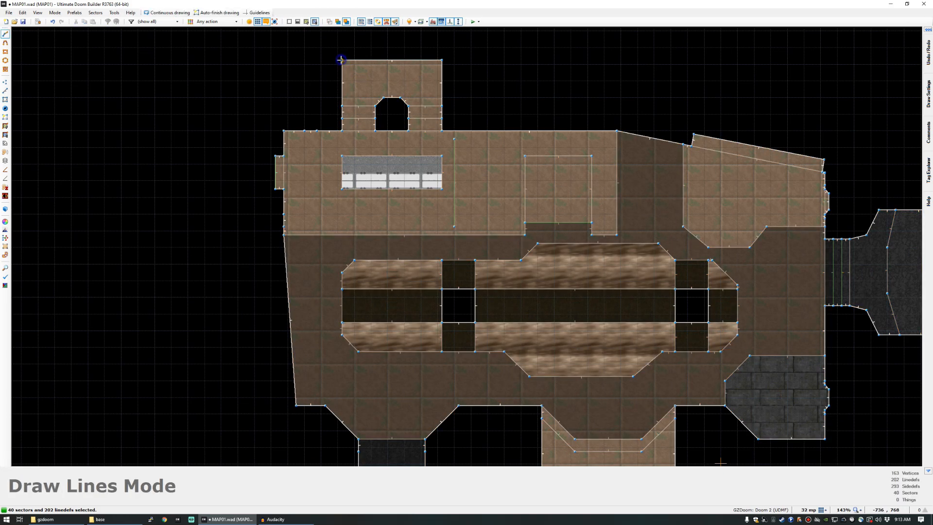
{"action": "key", "text": "Escape"}
{"action": "scroll", "coordinate": [346, 70], "scroll_direction": "down", "scroll_amount": 4}
{"action": "left_click_drag", "start_coordinate": [272, 55], "coordinate": [608, 309]}
{"action": "scroll", "coordinate": [344, 45], "scroll_direction": "up", "scroll_amount": 2}
{"action": "scroll", "coordinate": [346, 93], "scroll_direction": "up", "scroll_amount": 4}
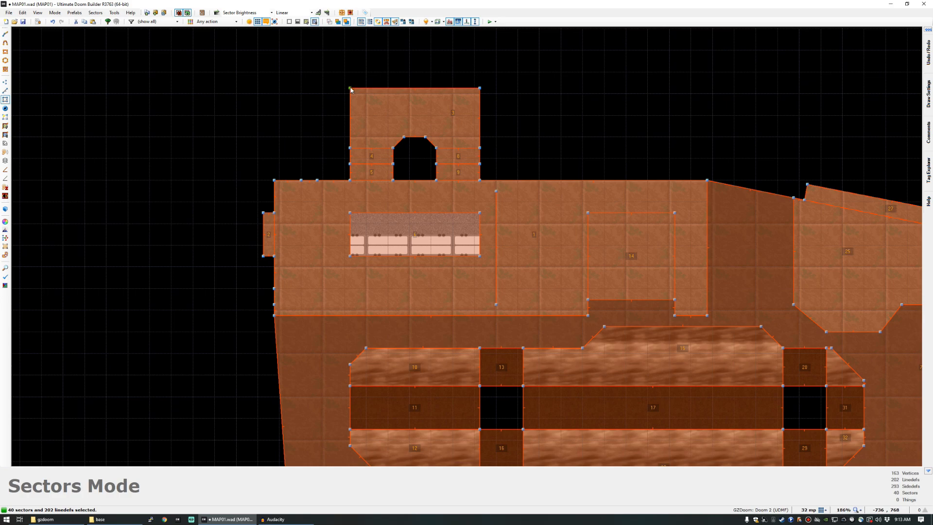
Shift the whole map on an 8 mp grid so the ceiling light's FLAT17 panels sit centred in their recess.
{"action": "key", "text": "d"}
{"action": "left_click_drag", "start_coordinate": [378, 122], "coordinate": [382, 135]}
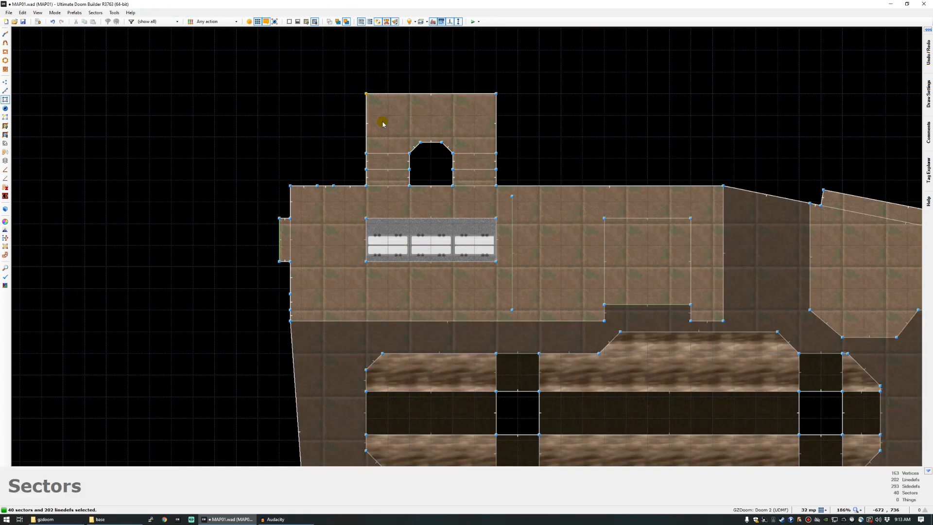
{"action": "key", "text": "bracketleft"}
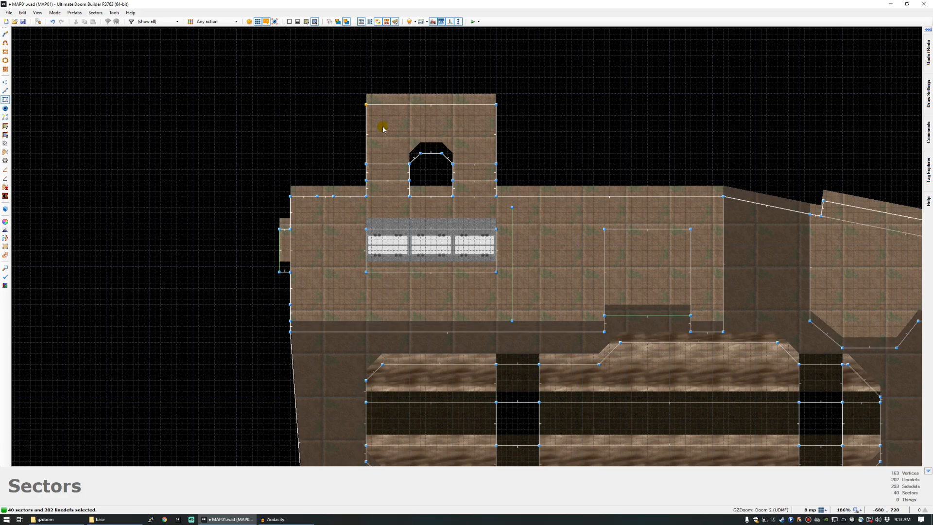
{"action": "left_click_drag", "start_coordinate": [383, 128], "coordinate": [383, 127]}
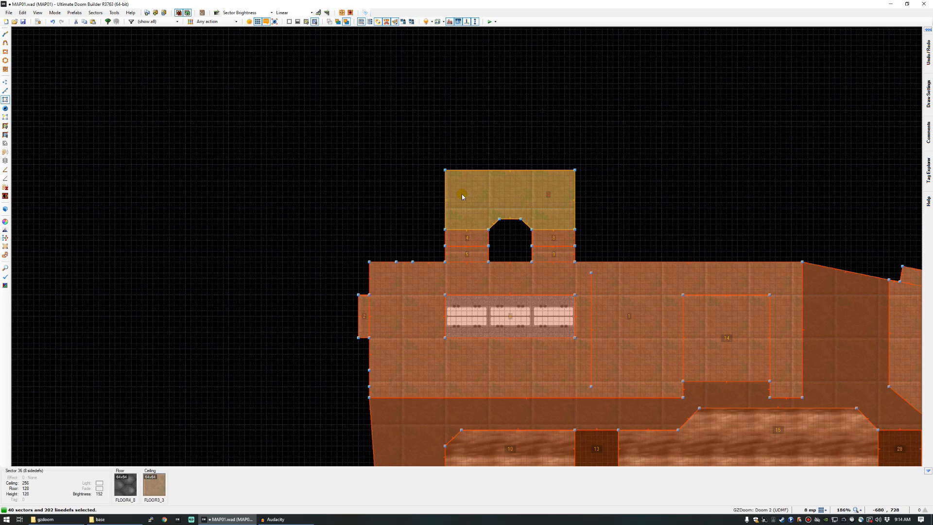
{"action": "scroll", "coordinate": [461, 238], "scroll_direction": "down", "scroll_amount": 5}
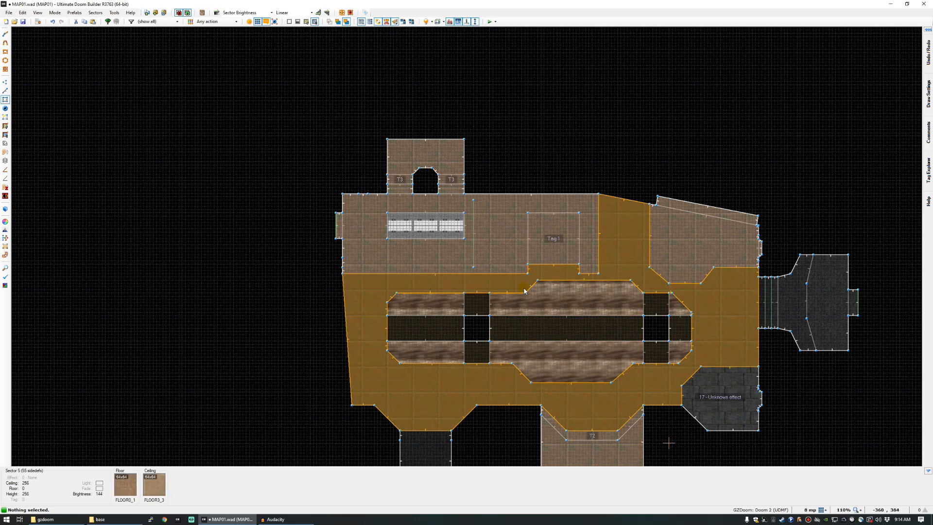
Check the realigned ceiling light in 3D and apply the FLOOR4_8 flat to the floor of the switch niche.
{"action": "key", "text": "q"}
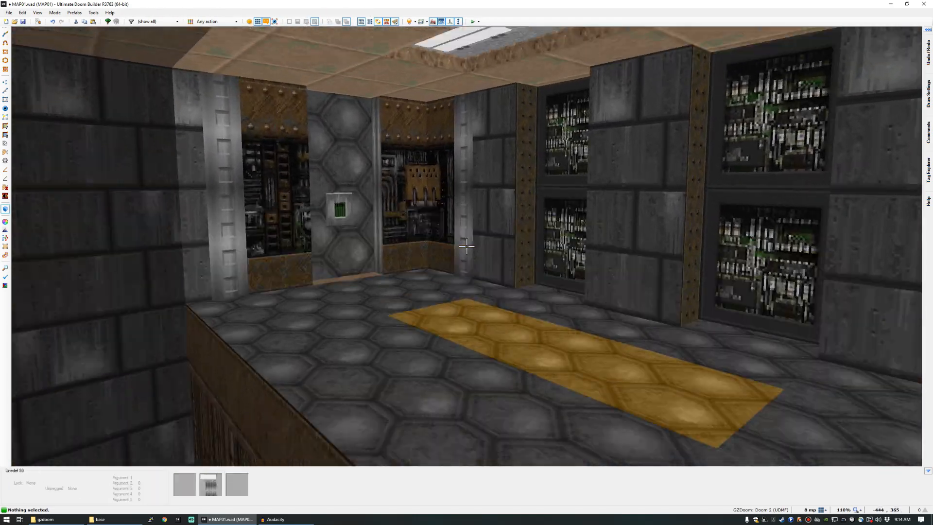
{"action": "key", "text": "a"}
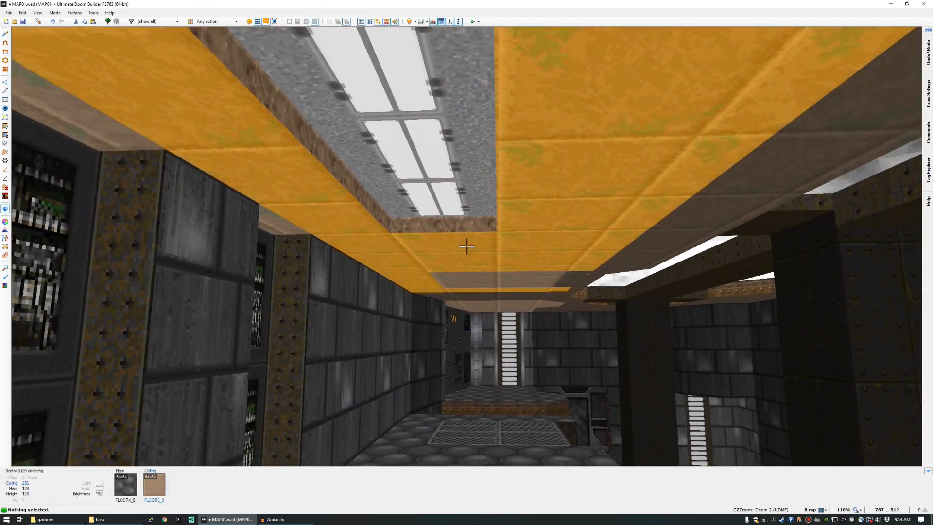
{"action": "key", "text": "w"}
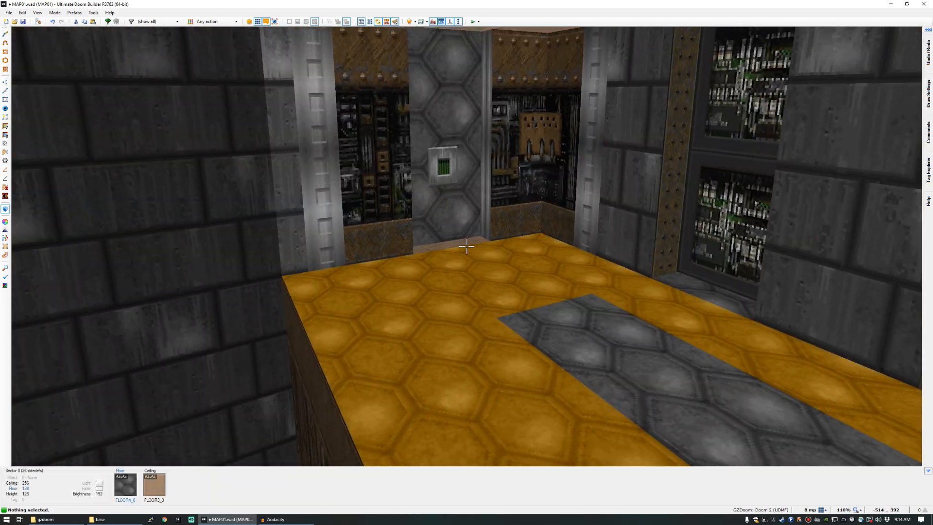
{"action": "key", "text": "w"}
{"action": "key", "text": "ctrl+v"}
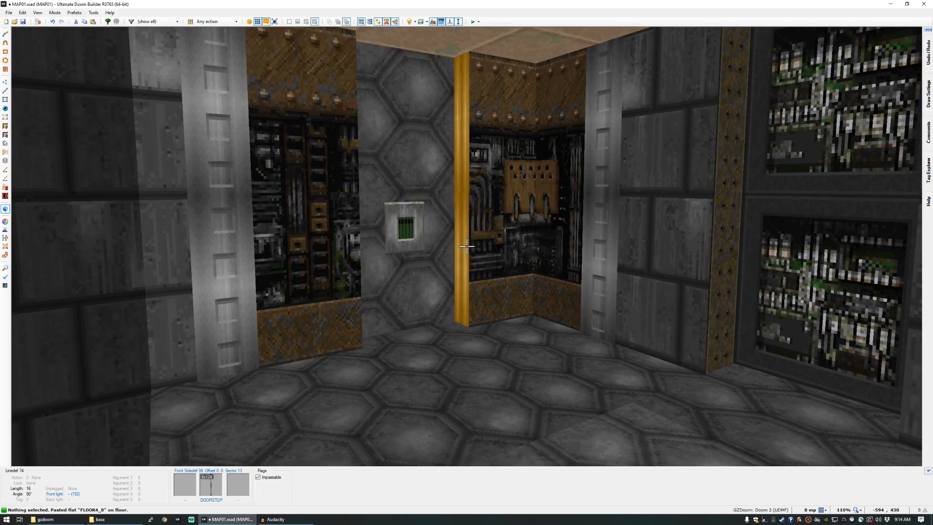
Save the converted map under the new file name udmf.wad.
{"action": "key", "text": "s"}
{"action": "key", "text": "w"}
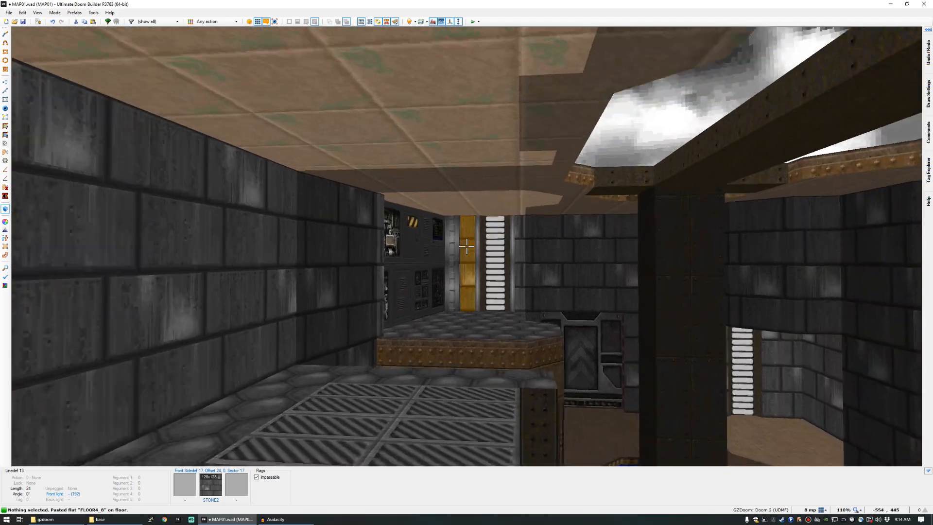
{"action": "key", "text": "w"}
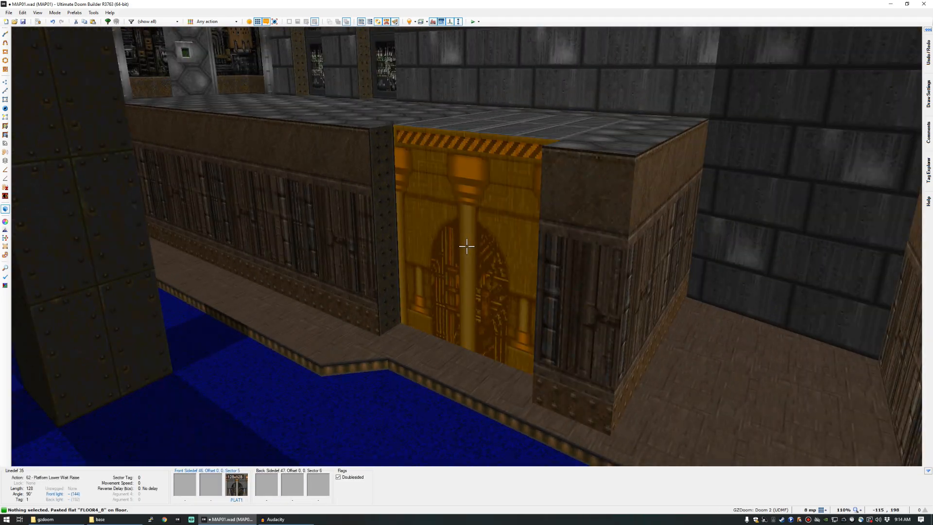
{"action": "key", "text": "q"}
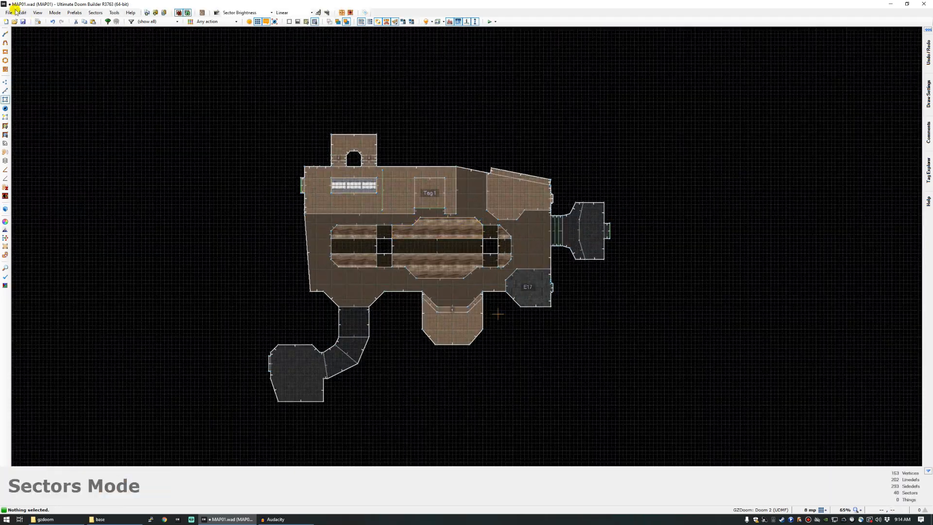
{"action": "left_click", "coordinate": [9, 12]}
{"action": "left_click", "coordinate": [16, 60]}
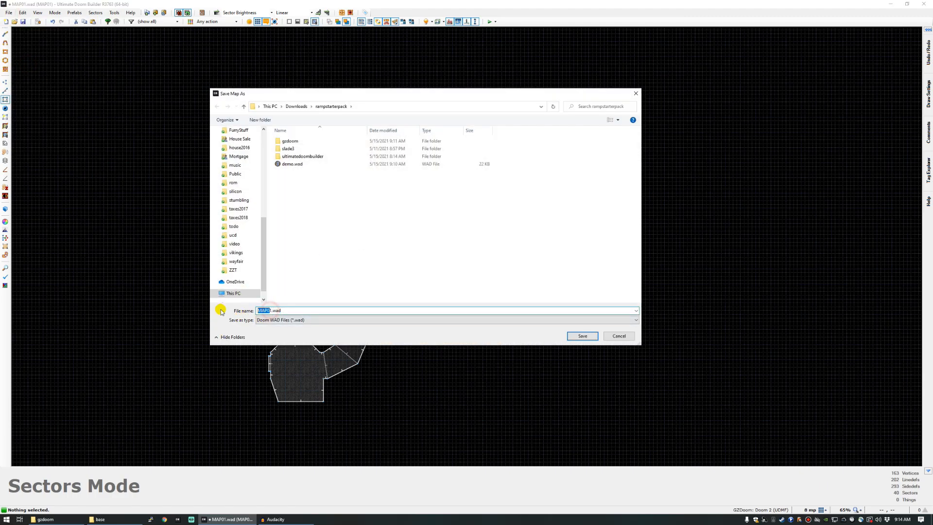
{"action": "type", "text": "ud"}
{"action": "key", "text": "Return"}
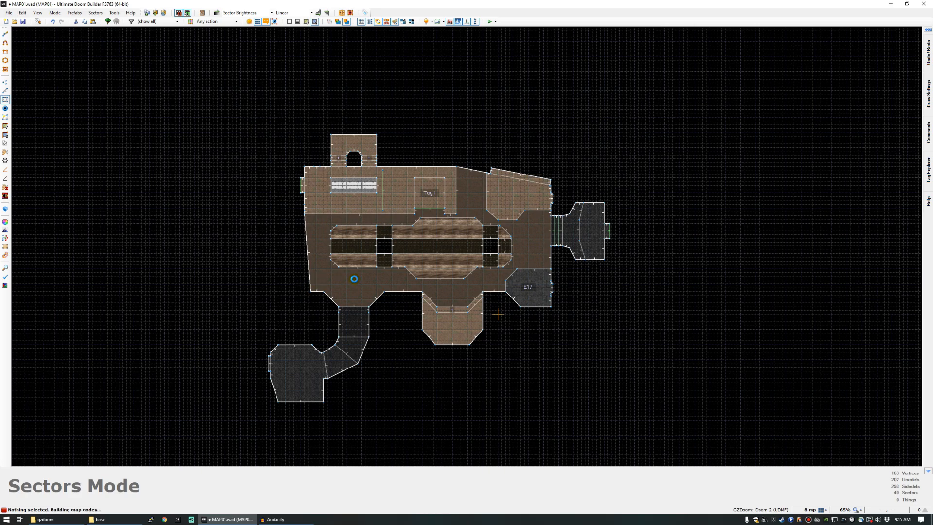
Try the FLAT5 flat on all the connected water floors of the pool.
{"action": "key", "text": "w"}
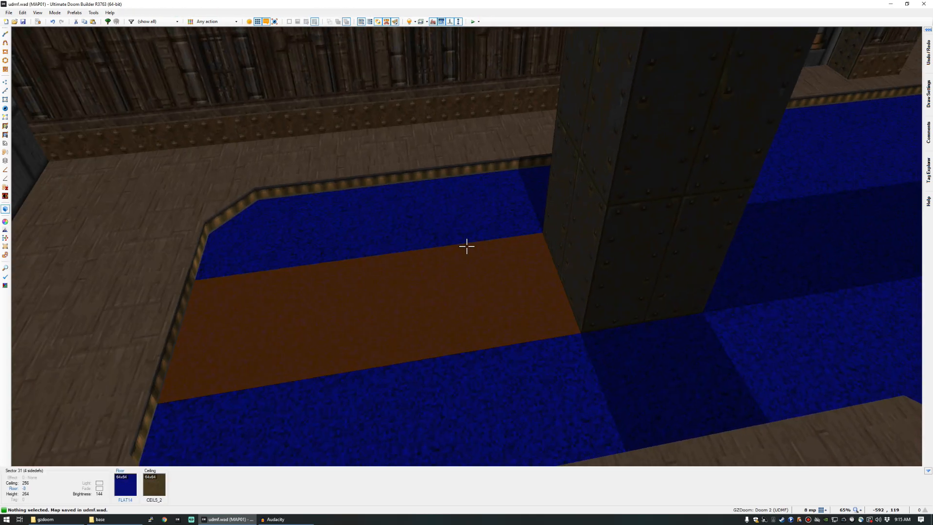
{"action": "left_click", "coordinate": [467, 246], "text": "shift"}
{"action": "middle_click", "coordinate": [466, 246]}
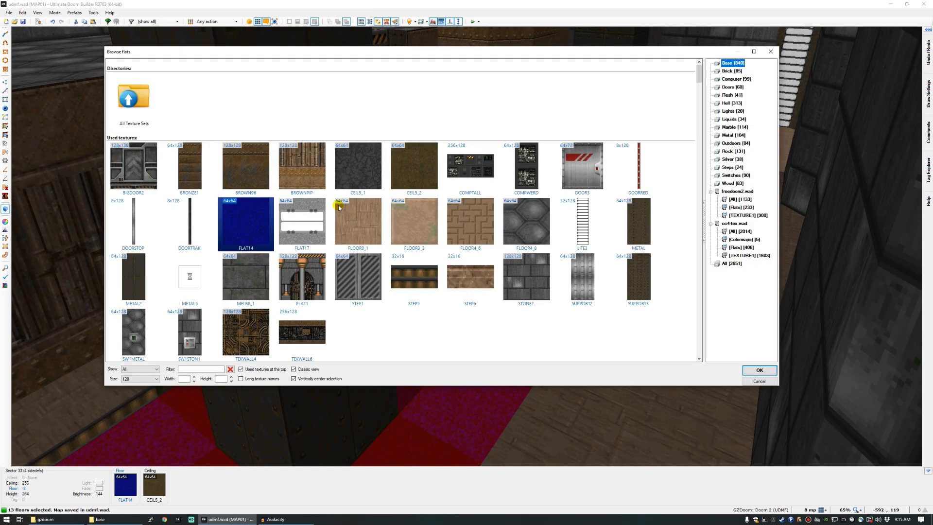
{"action": "scroll", "coordinate": [447, 205], "scroll_direction": "down", "scroll_amount": 10}
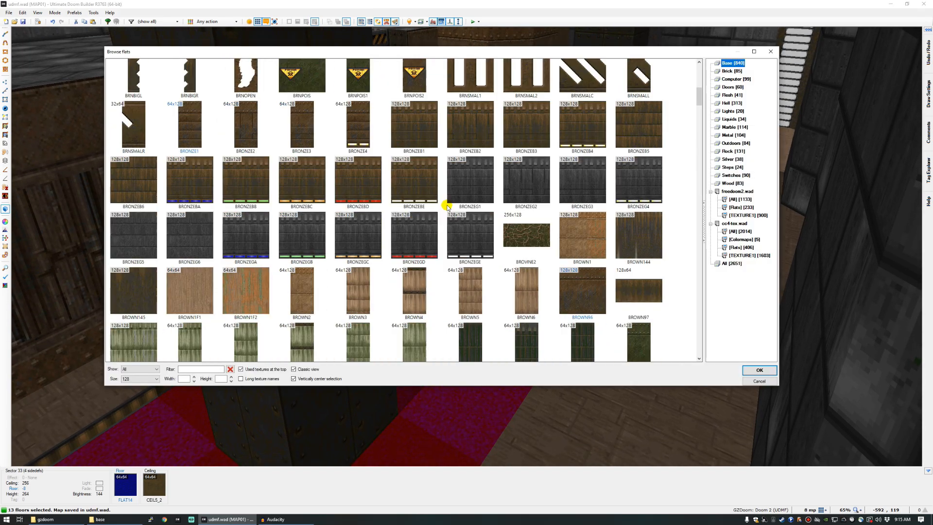
{"action": "type", "text": "FLAT"}
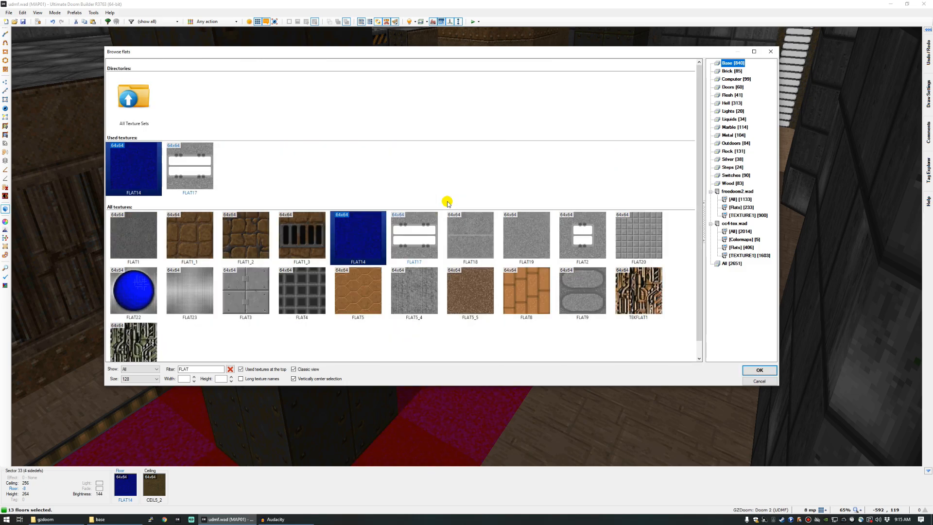
{"action": "double_click", "coordinate": [348, 283]}
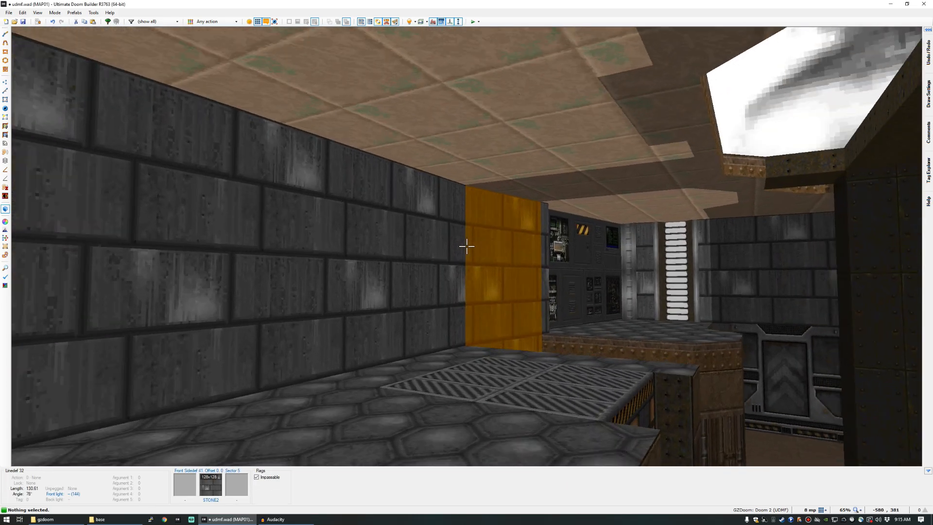
Select all the STONE2 wall surfaces around the pool hall and raised ledges, including the narrow sections beside the computer panels.
{"action": "key", "text": "w"}
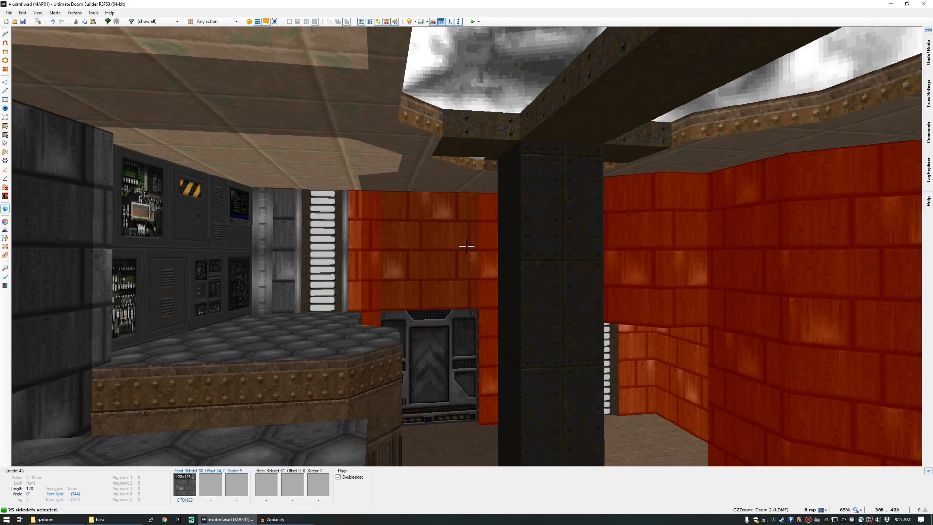
{"action": "key", "text": "w"}
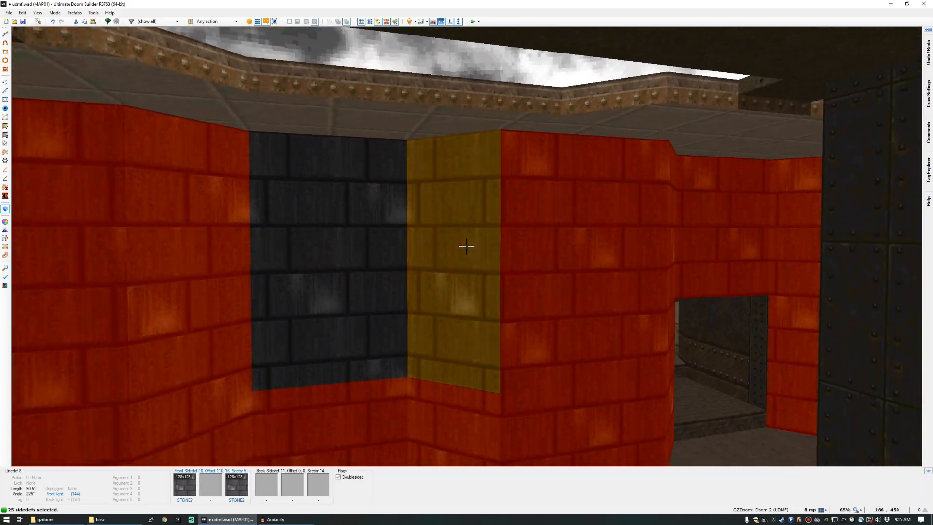
{"action": "left_click", "coordinate": [466, 246], "text": "shift"}
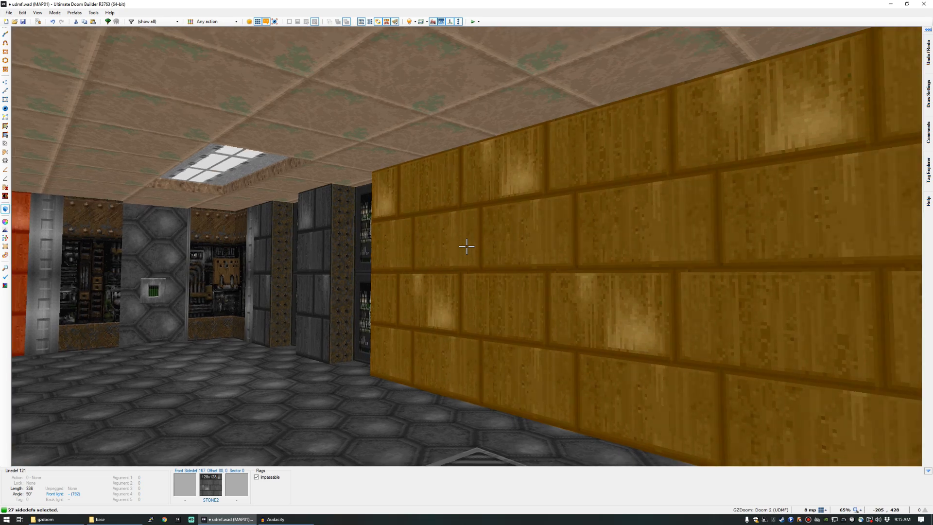
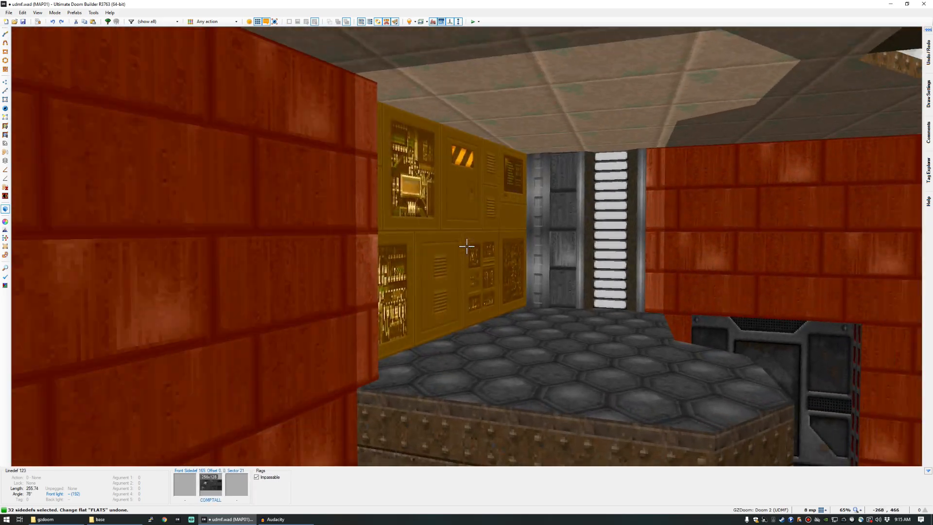
{"action": "key", "text": "s"}
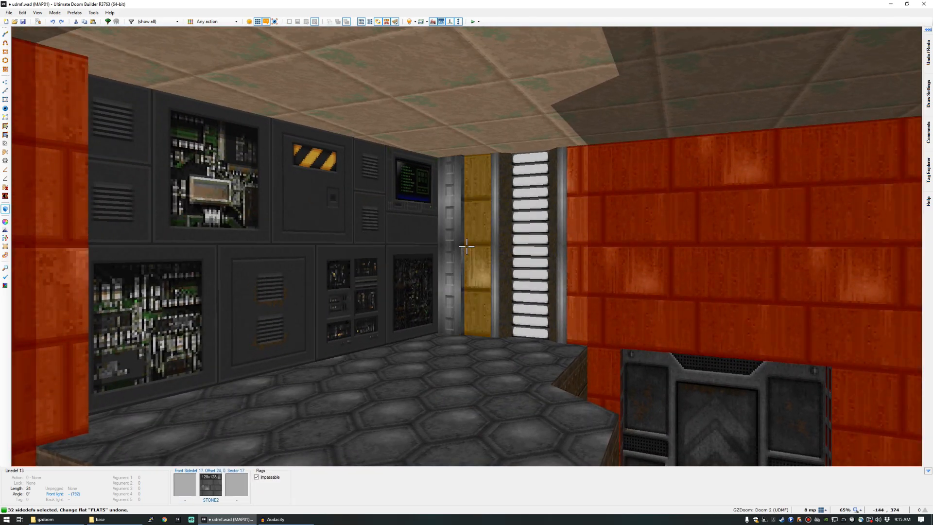
{"action": "key", "text": "w"}
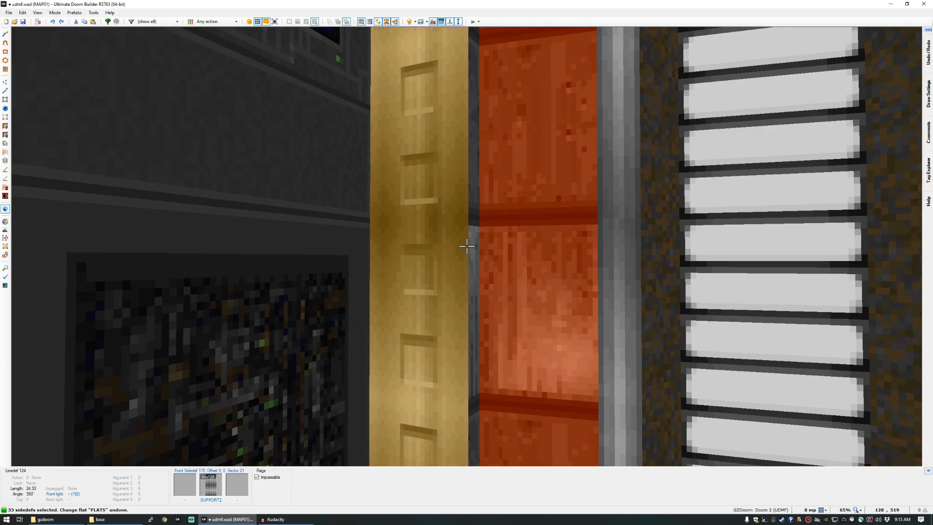
{"action": "left_click", "coordinate": [466, 247]}
{"action": "key", "text": "s"}
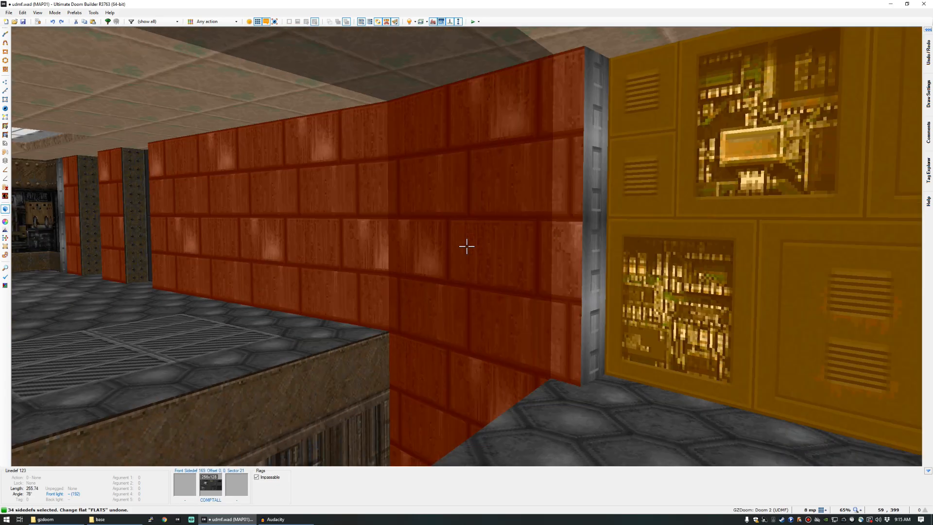
{"action": "key", "text": "w"}
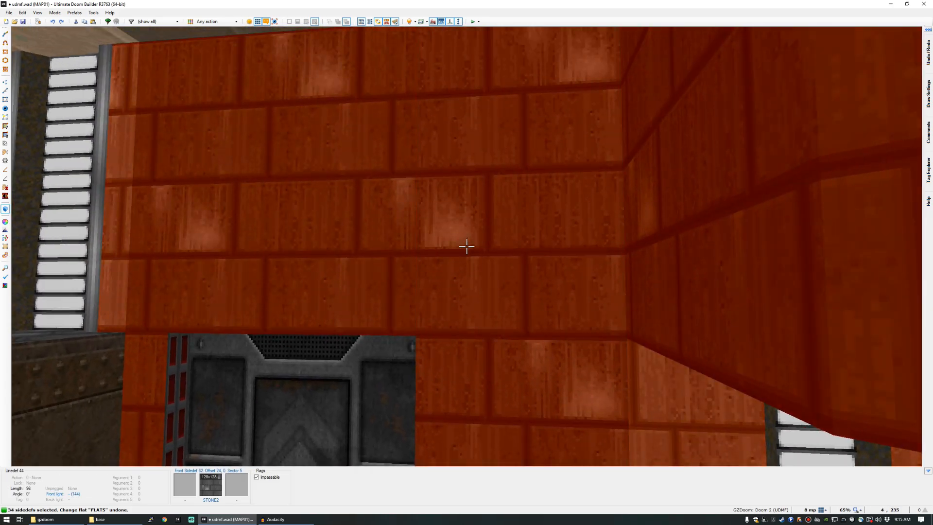
Try the FLOOR4_6 flat from freedoom2.wad as the texture of the selected walls.
{"action": "right_click", "coordinate": [467, 246]}
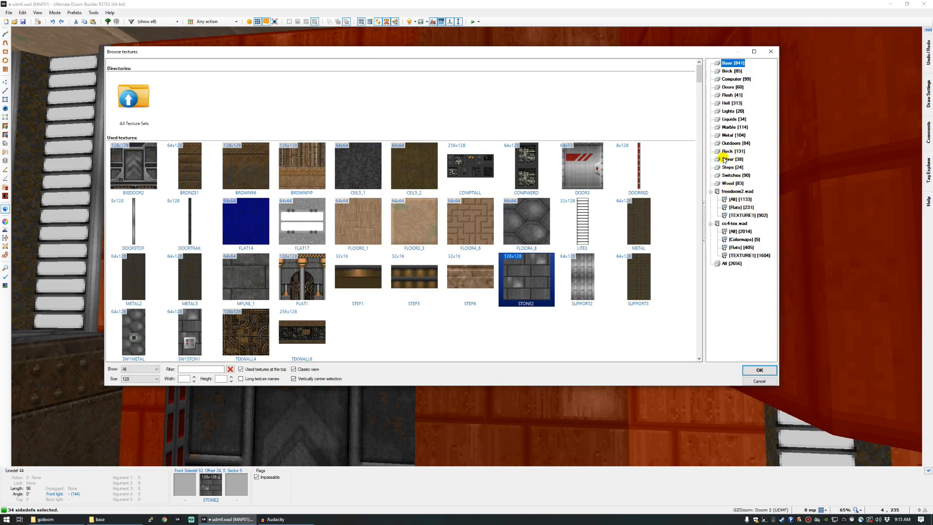
{"action": "left_click", "coordinate": [728, 120]}
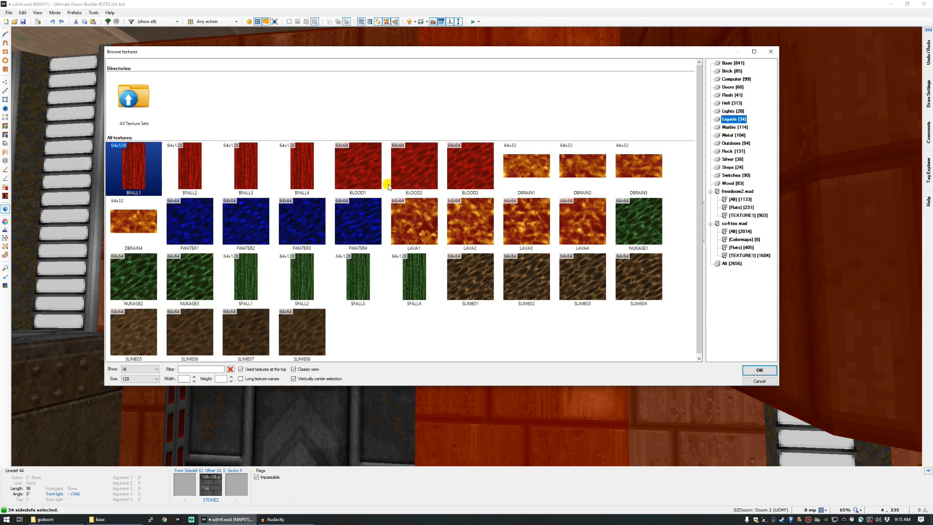
{"action": "left_click_drag", "start_coordinate": [562, 51], "coordinate": [563, 72]}
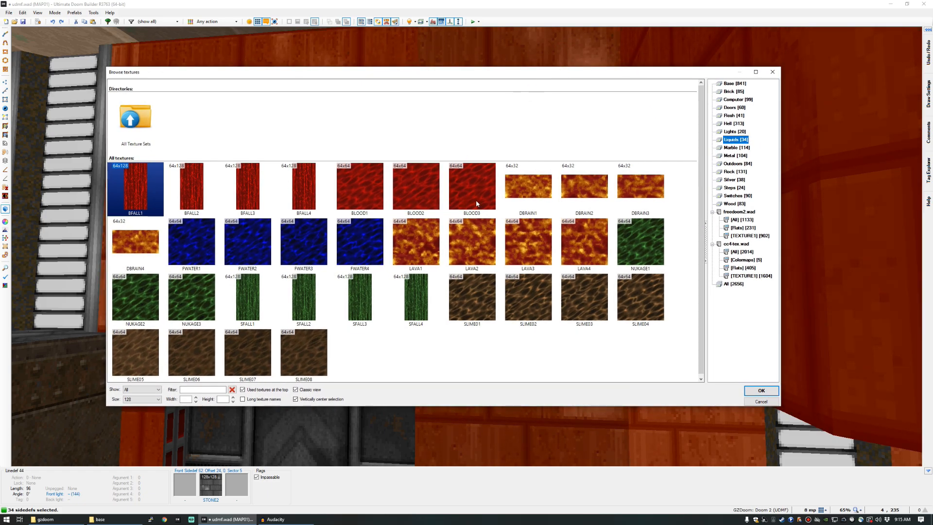
{"action": "left_click", "coordinate": [738, 236]}
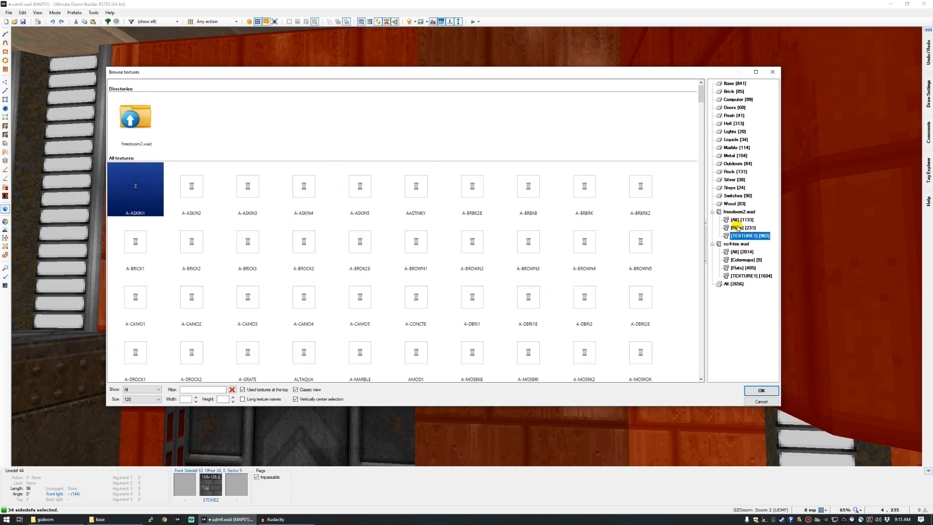
{"action": "left_click", "coordinate": [737, 227]}
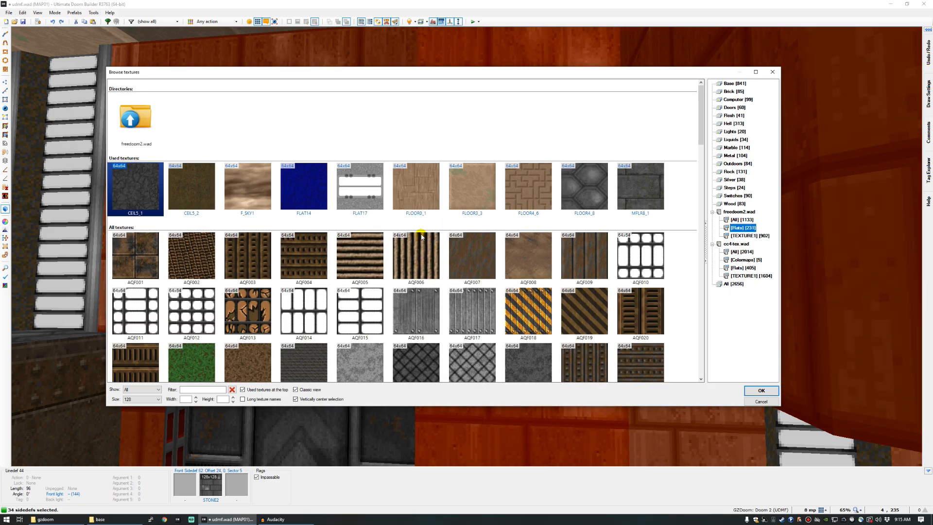
{"action": "double_click", "coordinate": [514, 189]}
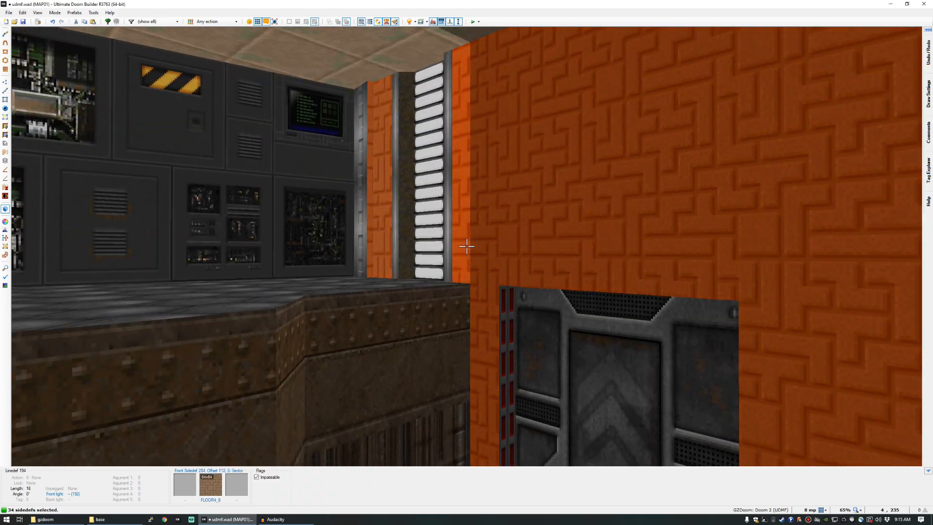
{"action": "key", "text": "w"}
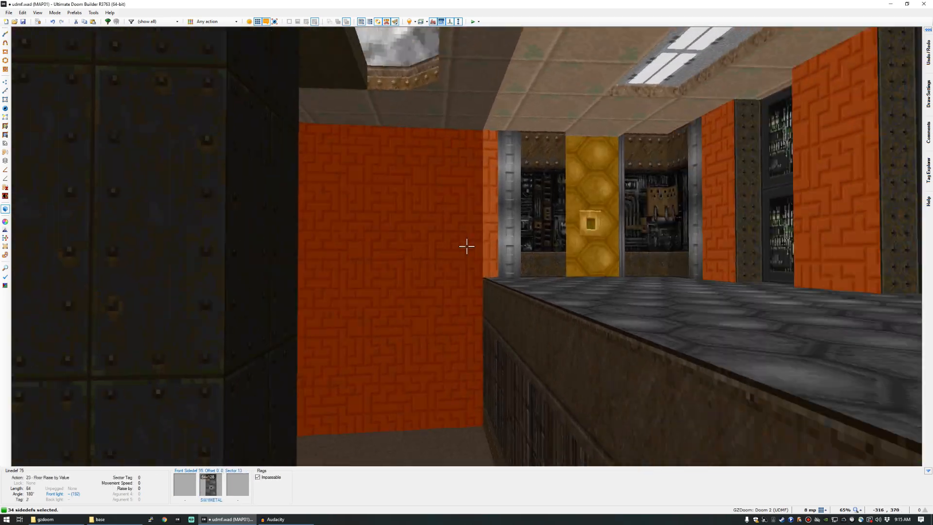
{"action": "key", "text": "w"}
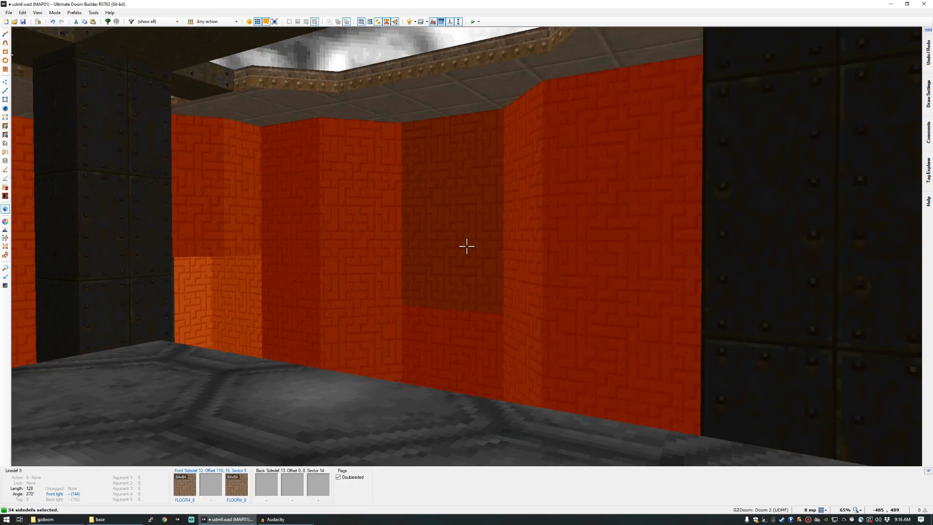
Apply the BRICKPL1 texture from cc4-tex.wad to the selected walls and check the retextured hall in 3D.
{"action": "key", "text": "t"}
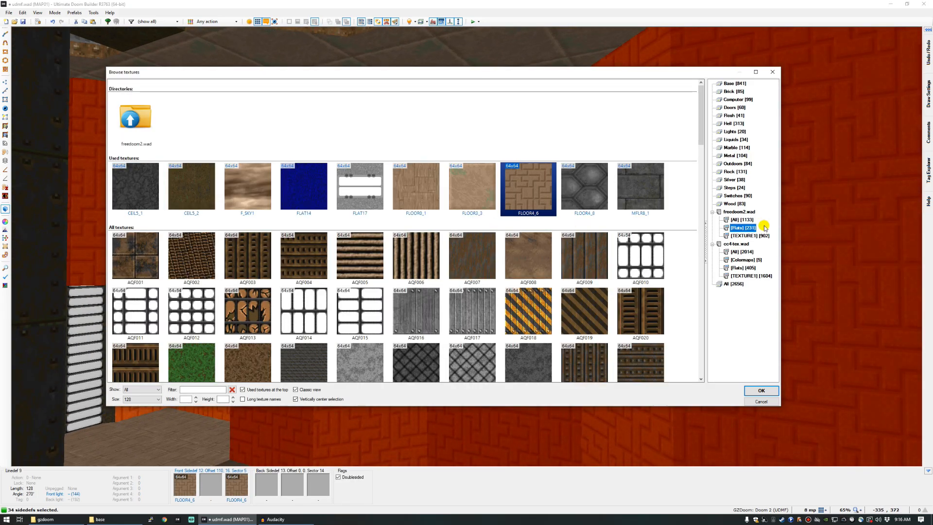
{"action": "left_click", "coordinate": [736, 252]}
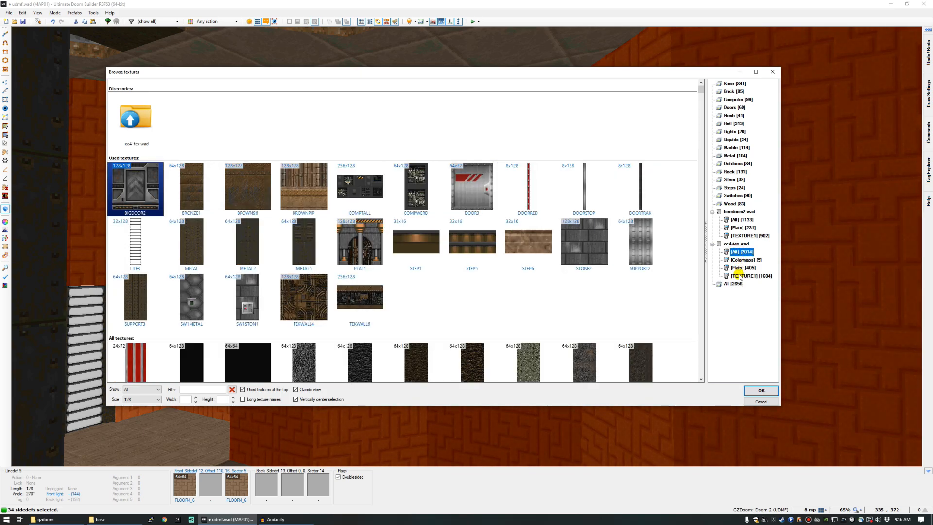
{"action": "scroll", "coordinate": [516, 210], "scroll_direction": "down", "scroll_amount": 10}
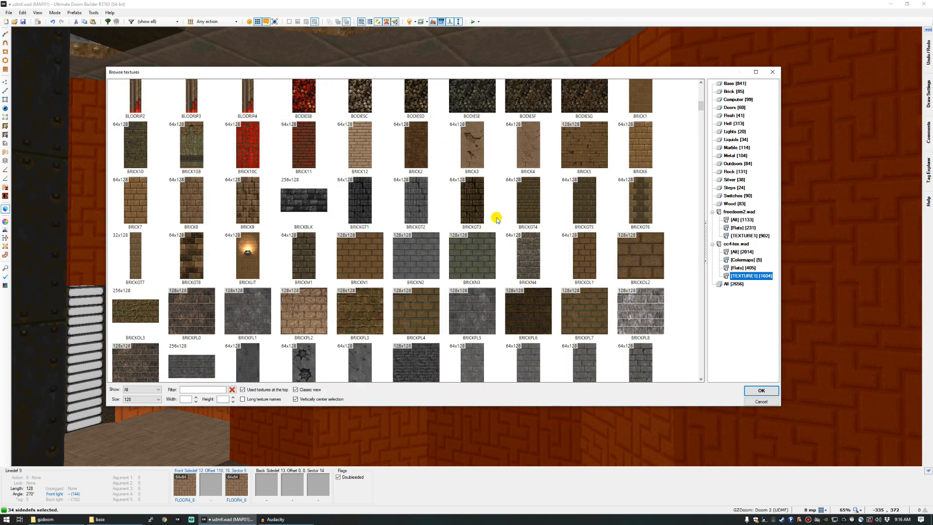
{"action": "left_click", "coordinate": [370, 203]}
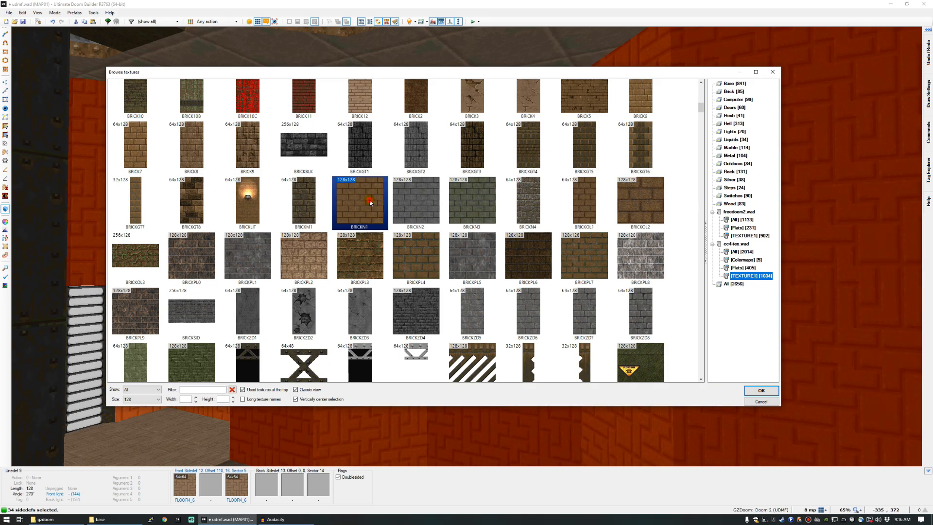
{"action": "double_click", "coordinate": [248, 255]}
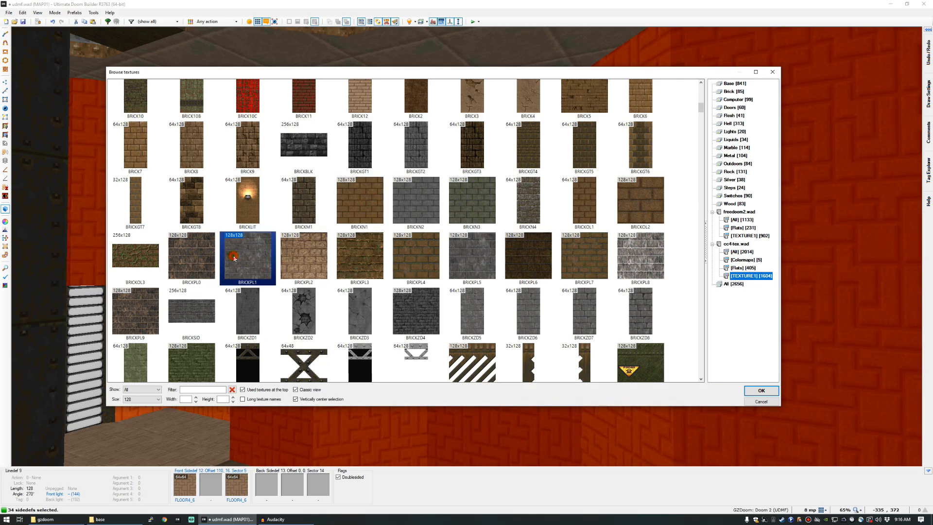
{"action": "key", "text": "d"}
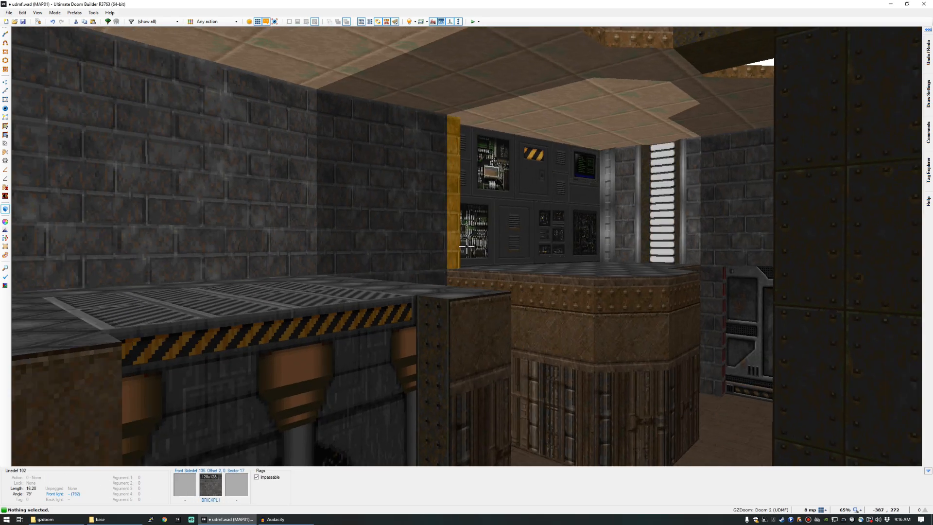
{"action": "key", "text": "w"}
{"action": "key", "text": "w"}
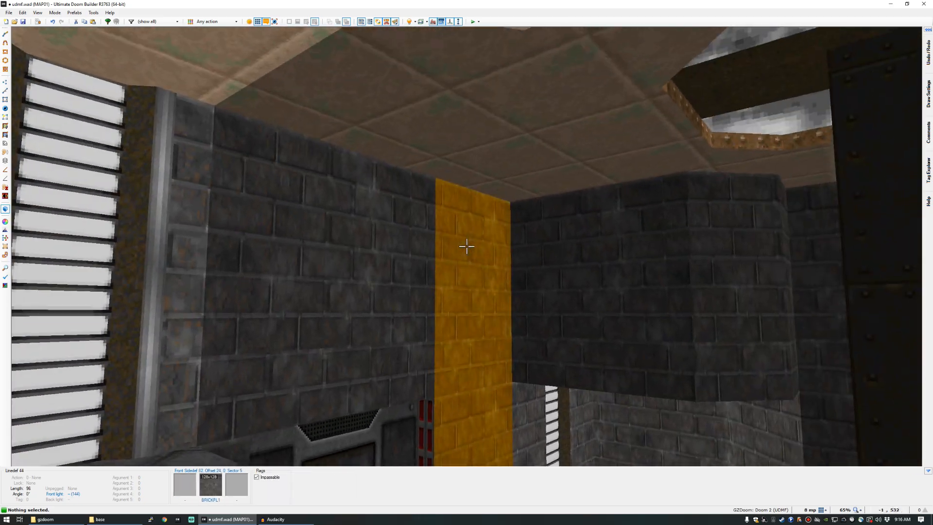
{"action": "key", "text": "w"}
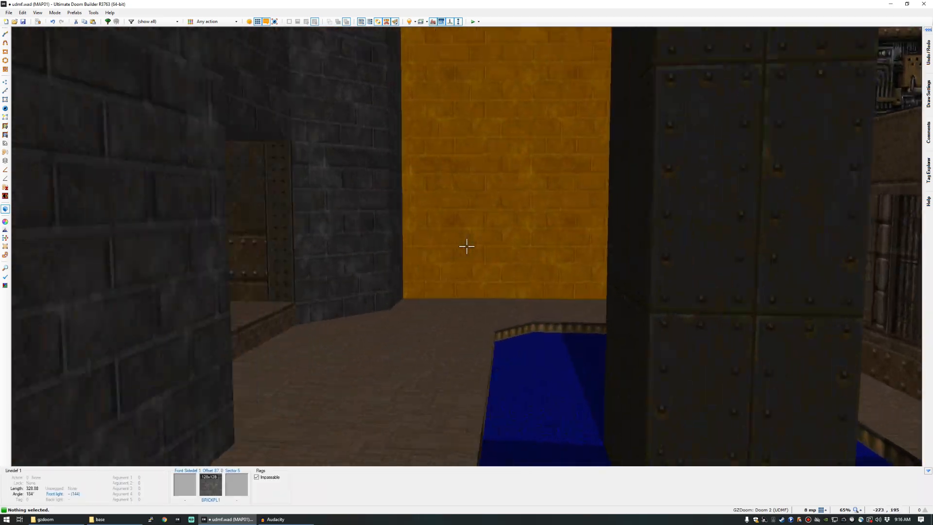
{"action": "key", "text": "w"}
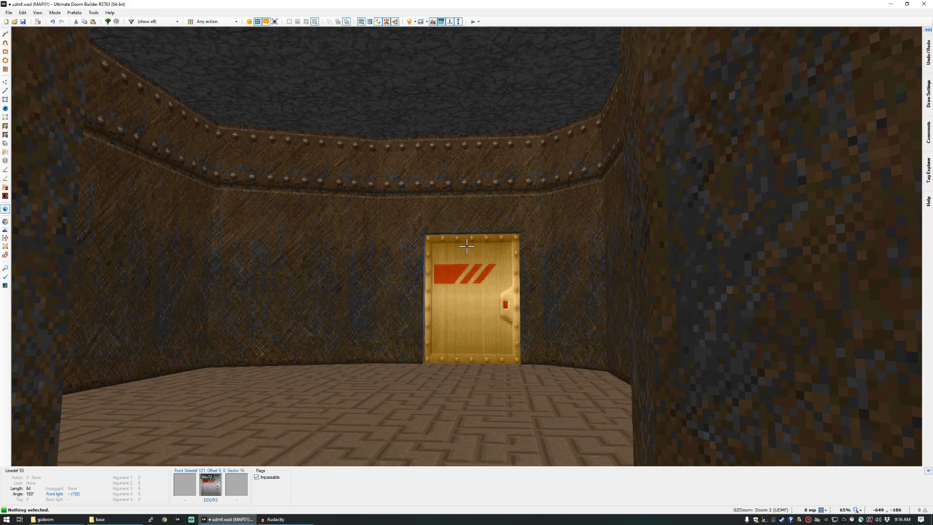
Open MAP01 from the earlier demo.wad file.
{"action": "key", "text": "w"}
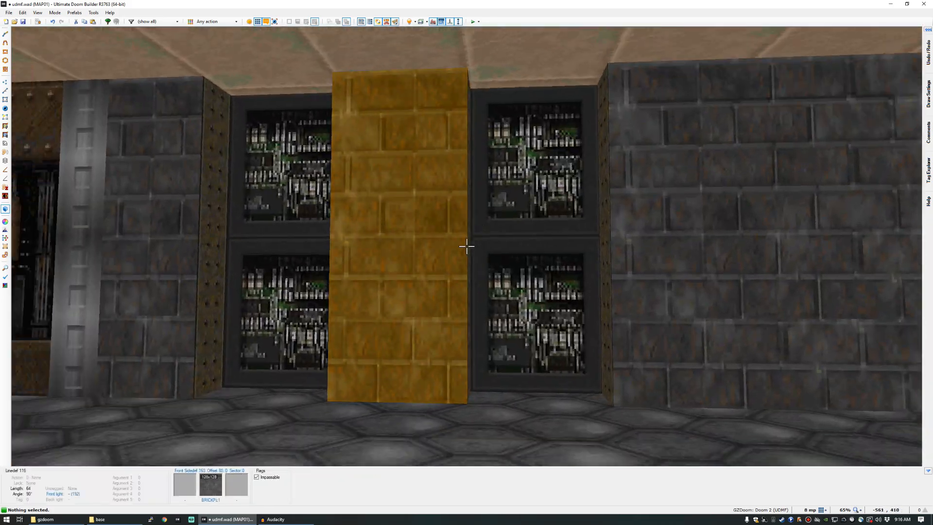
{"action": "key", "text": "q"}
{"action": "scroll", "coordinate": [467, 246], "scroll_direction": "down", "scroll_amount": 4}
{"action": "scroll", "coordinate": [395, 232], "scroll_direction": "up", "scroll_amount": 2}
{"action": "left_click", "coordinate": [9, 13]}
{"action": "left_click", "coordinate": [20, 30]}
{"action": "double_click", "coordinate": [299, 170]}
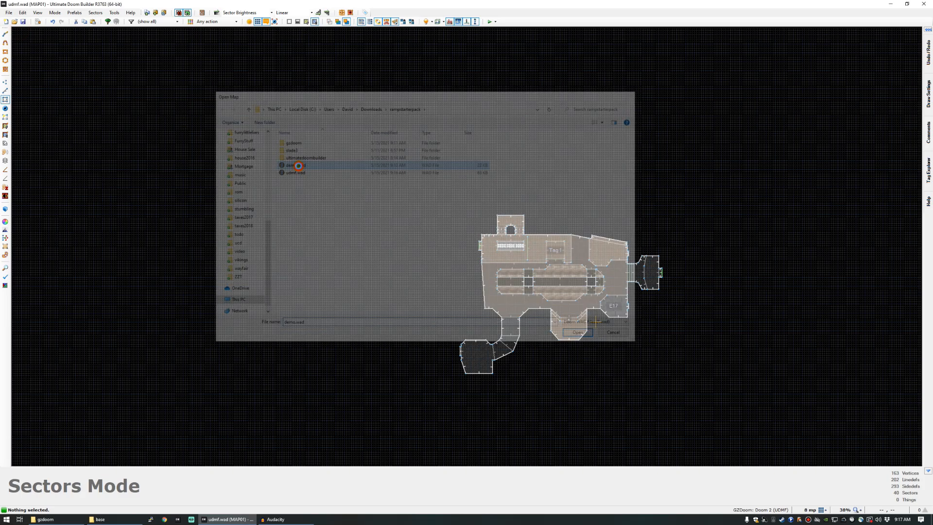
{"action": "left_click", "coordinate": [261, 298]}
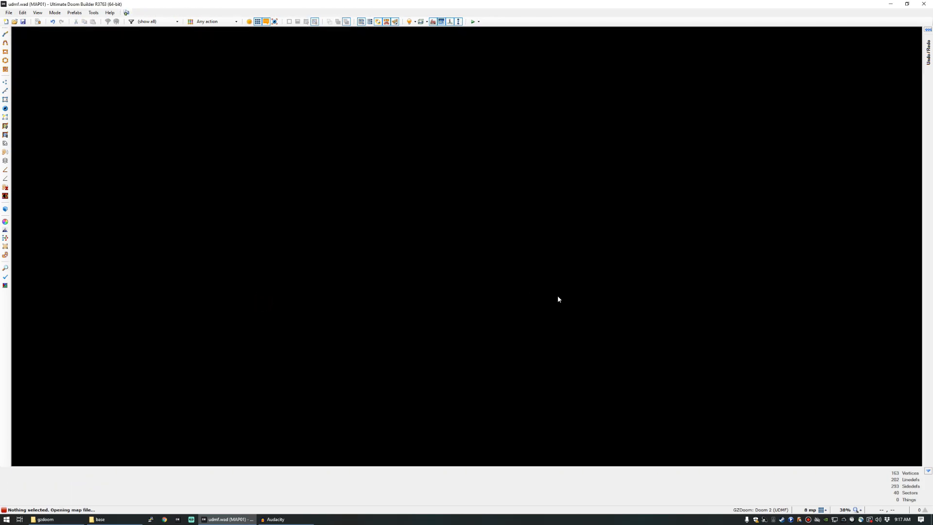
Select and copy all the things in the demo.wad map, and reopen MAP01 from udmf.wad.
{"action": "key", "text": "t"}
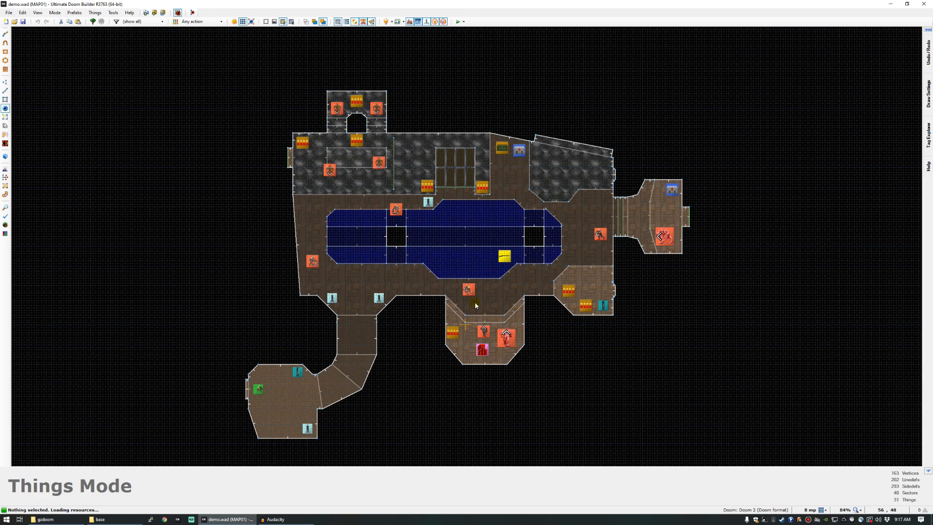
{"action": "left_click_drag", "start_coordinate": [189, 61], "coordinate": [735, 462]}
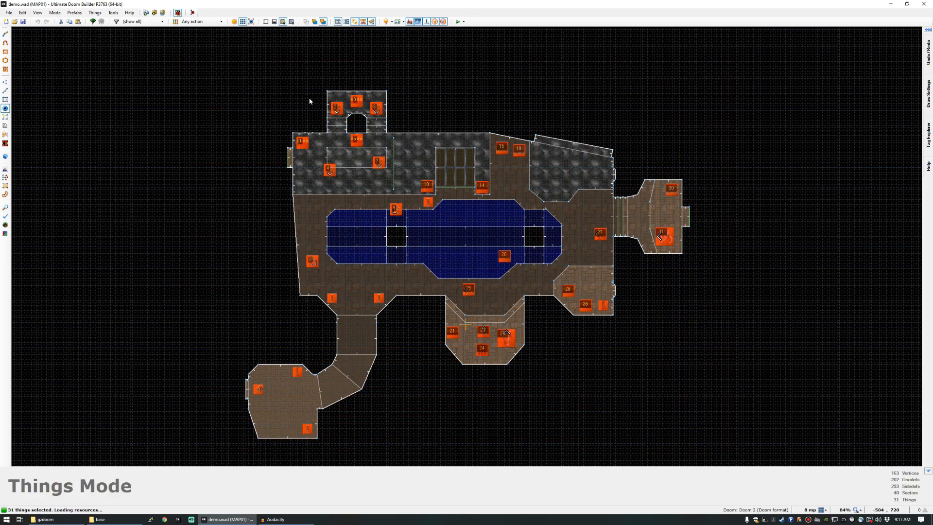
{"action": "left_click", "coordinate": [8, 14]}
{"action": "left_click", "coordinate": [63, 108]}
{"action": "left_click", "coordinate": [257, 301]}
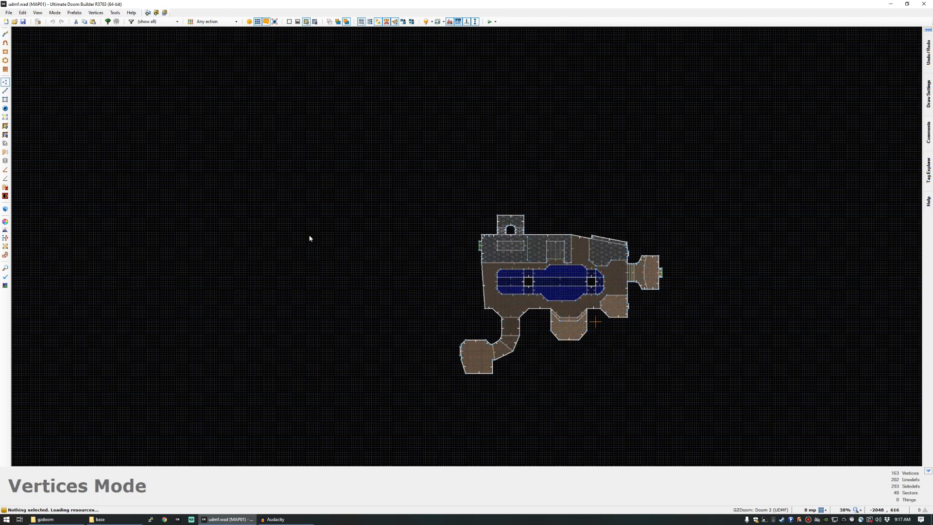
Paste the copied things into the UDMF map and accept their placement over the matching rooms.
{"action": "scroll", "coordinate": [605, 306], "scroll_direction": "up", "scroll_amount": 1}
{"action": "scroll", "coordinate": [604, 306], "scroll_direction": "up", "scroll_amount": 3}
{"action": "scroll", "coordinate": [298, 217], "scroll_direction": "down", "scroll_amount": 2}
{"action": "scroll", "coordinate": [288, 232], "scroll_direction": "up", "scroll_amount": 2}
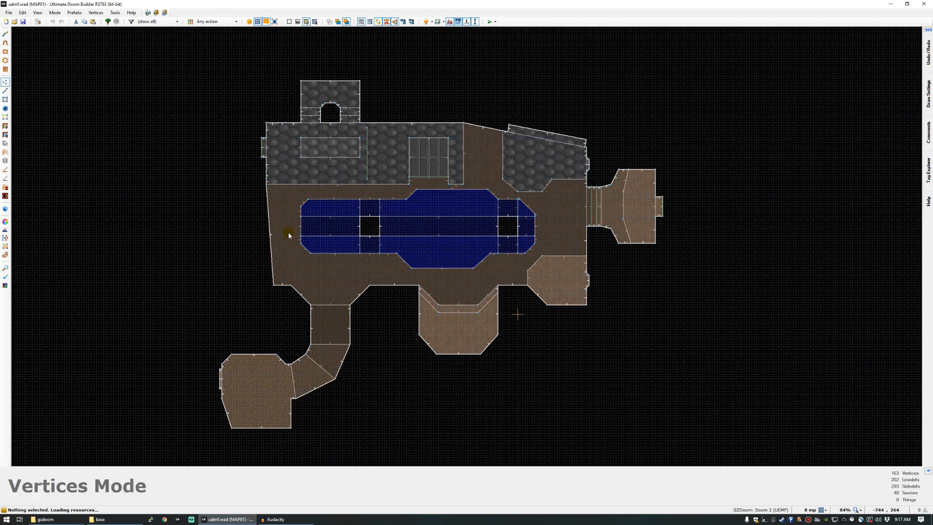
{"action": "key", "text": "ctrl+v"}
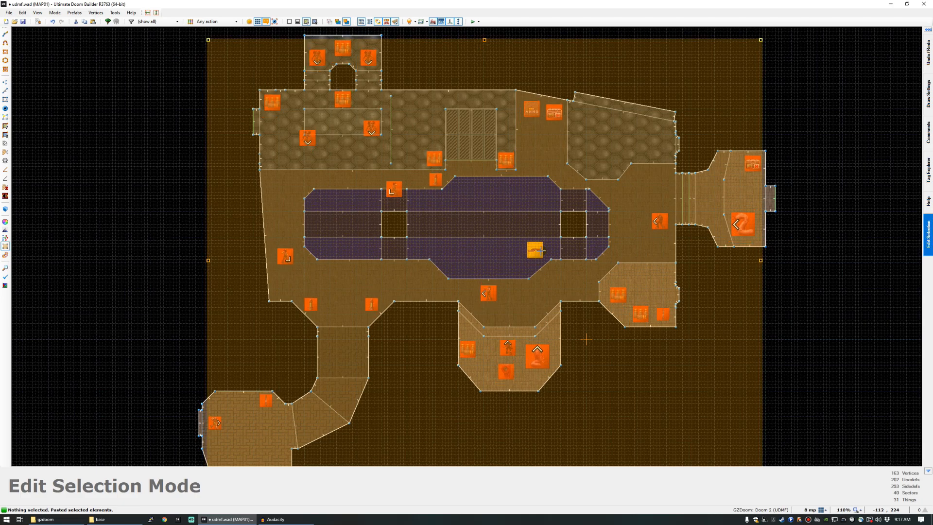
{"action": "key", "text": "Return"}
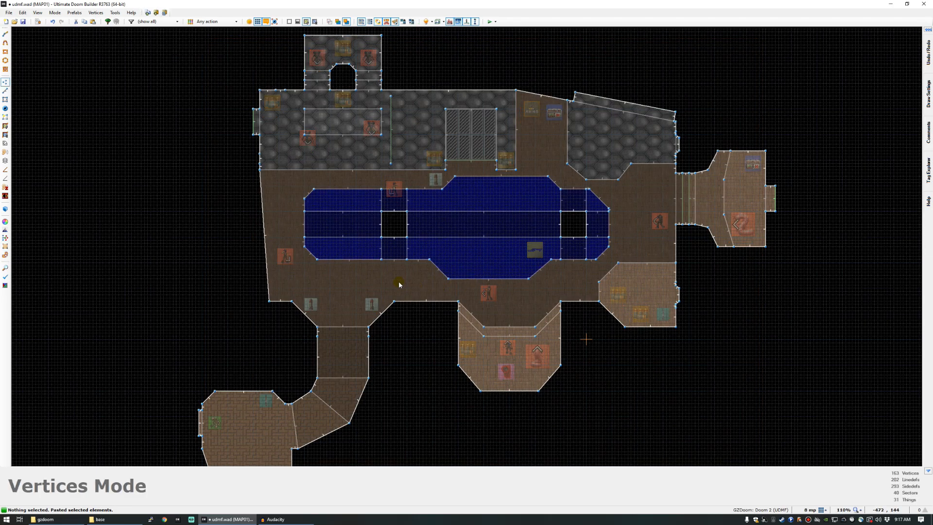
Try the FLOOR0_1 flat on all the connected pool floors in 3D and undo it.
{"action": "key", "text": "q"}
{"action": "key", "text": "d"}
{"action": "key", "text": "s"}
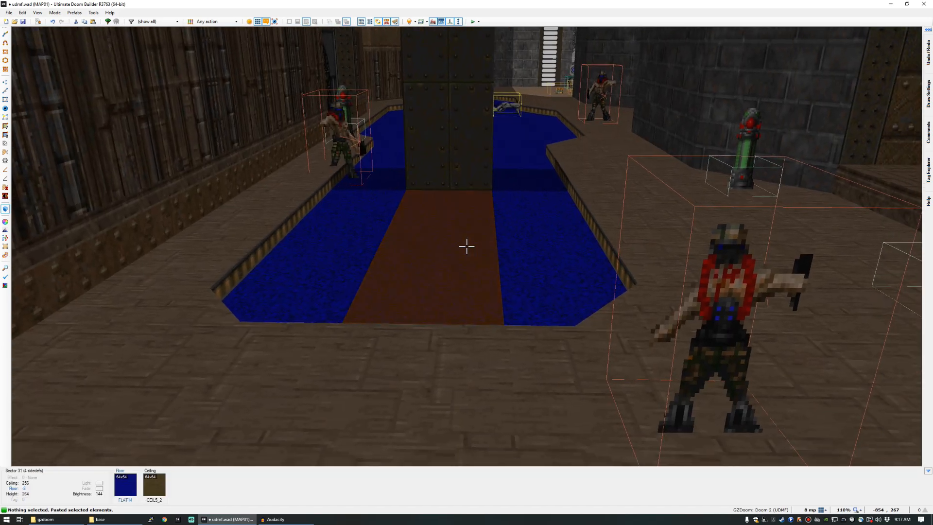
{"action": "left_click", "coordinate": [467, 246], "text": "shift"}
{"action": "key", "text": "w"}
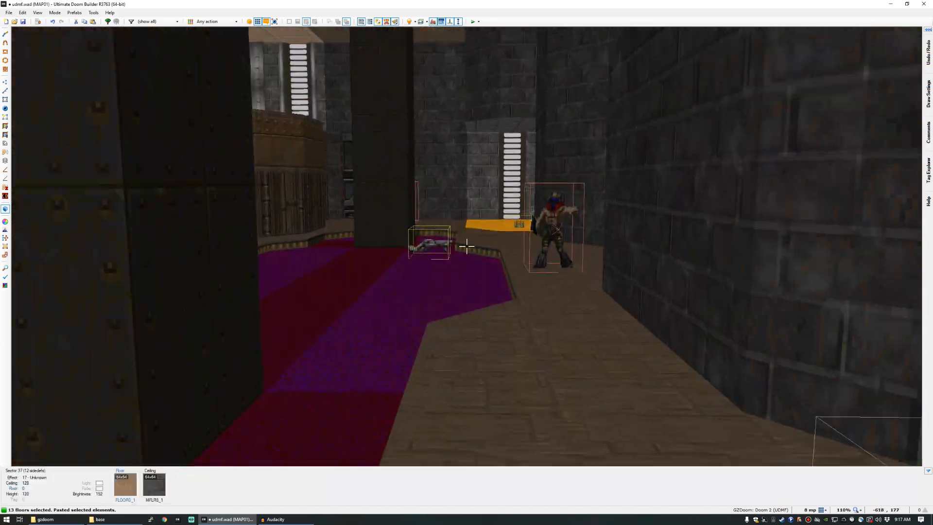
{"action": "right_click", "coordinate": [467, 246]}
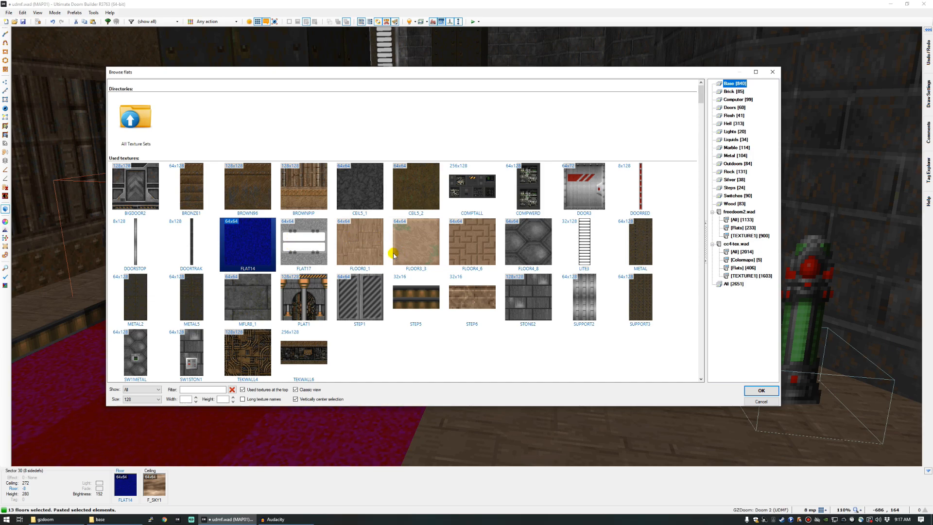
{"action": "double_click", "coordinate": [360, 253]}
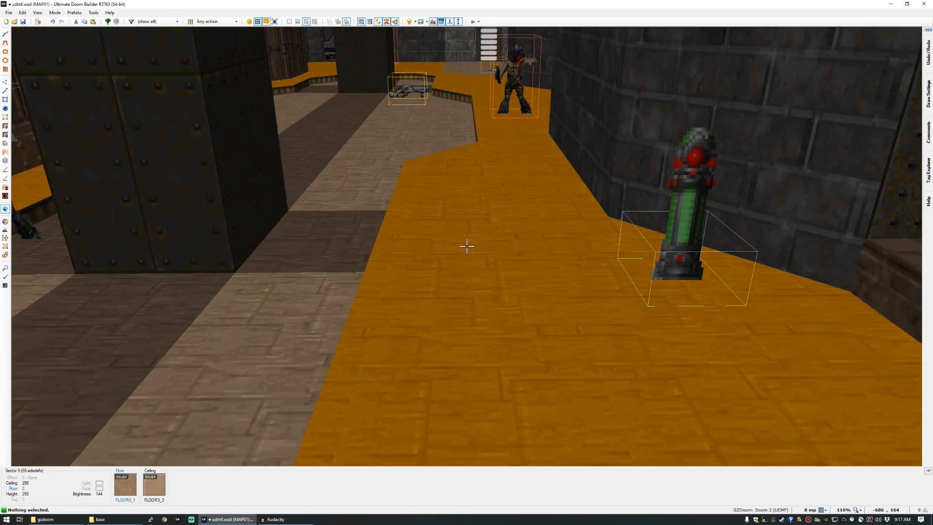
{"action": "key", "text": "ctrl+z"}
Apply the FWATER1 flat from freedoom2.wad to all the connected floors of the pool.
{"action": "left_click", "coordinate": [466, 246], "text": "shift"}
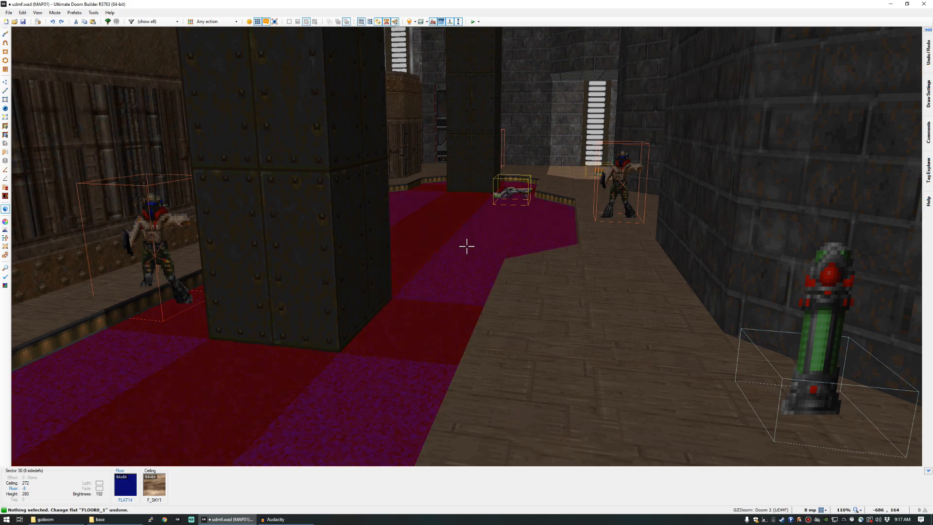
{"action": "right_click", "coordinate": [466, 246]}
{"action": "scroll", "coordinate": [614, 248], "scroll_direction": "down", "scroll_amount": 10}
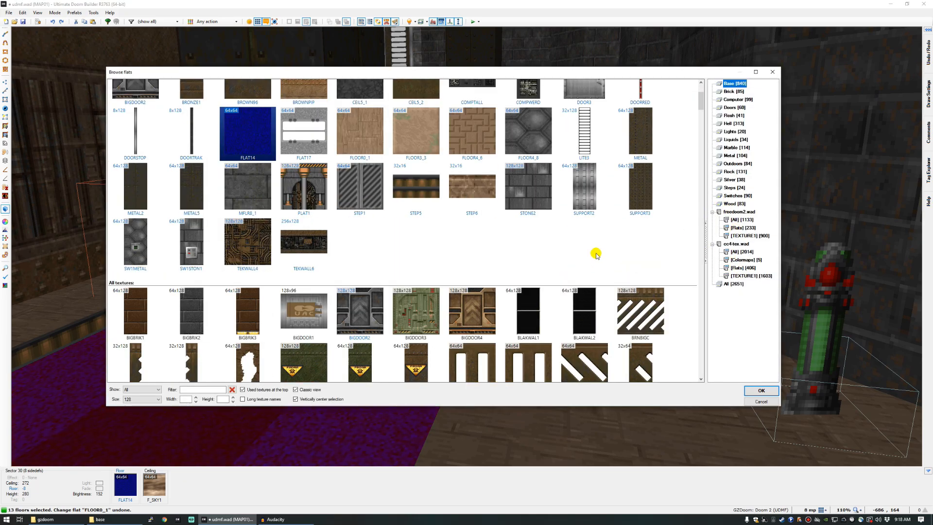
{"action": "left_click", "coordinate": [738, 228]}
{"action": "scroll", "coordinate": [457, 244], "scroll_direction": "down", "scroll_amount": 5}
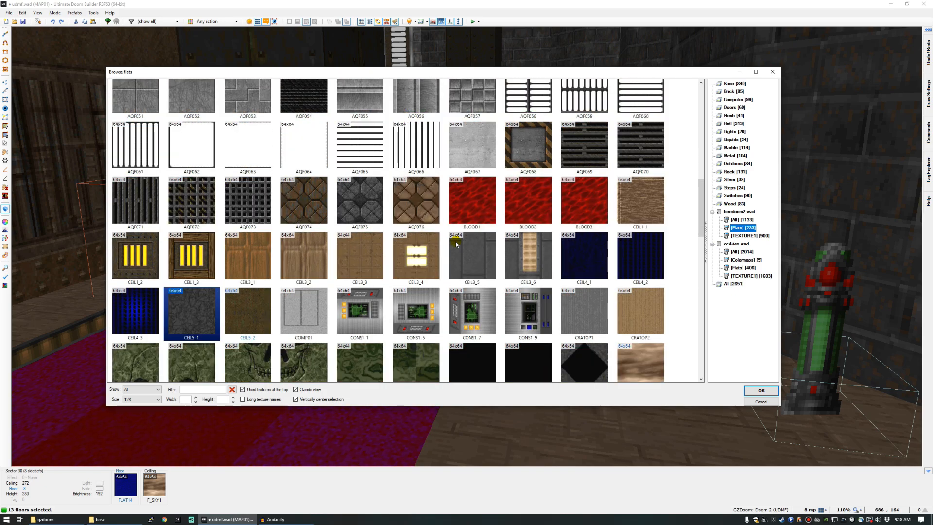
{"action": "scroll", "coordinate": [456, 244], "scroll_direction": "down", "scroll_amount": 5}
{"action": "scroll", "coordinate": [413, 274], "scroll_direction": "down", "scroll_amount": 3}
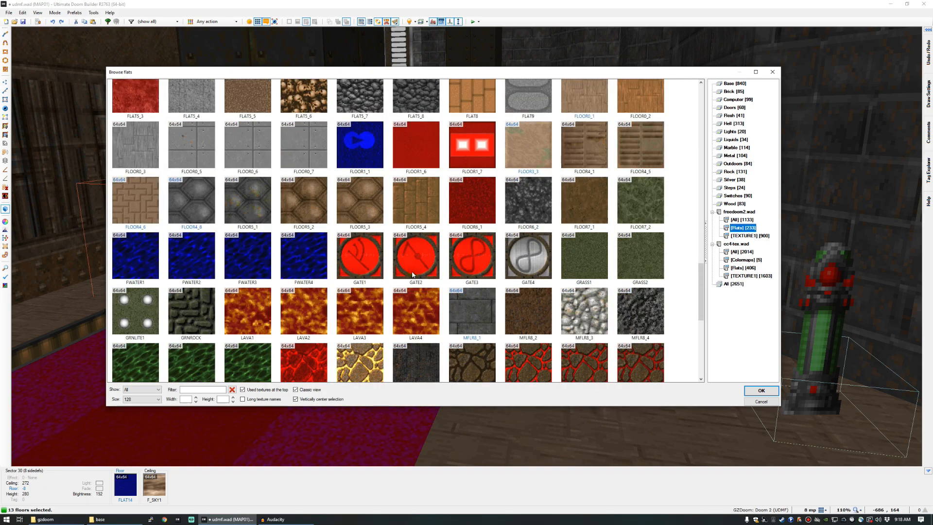
{"action": "double_click", "coordinate": [146, 252]}
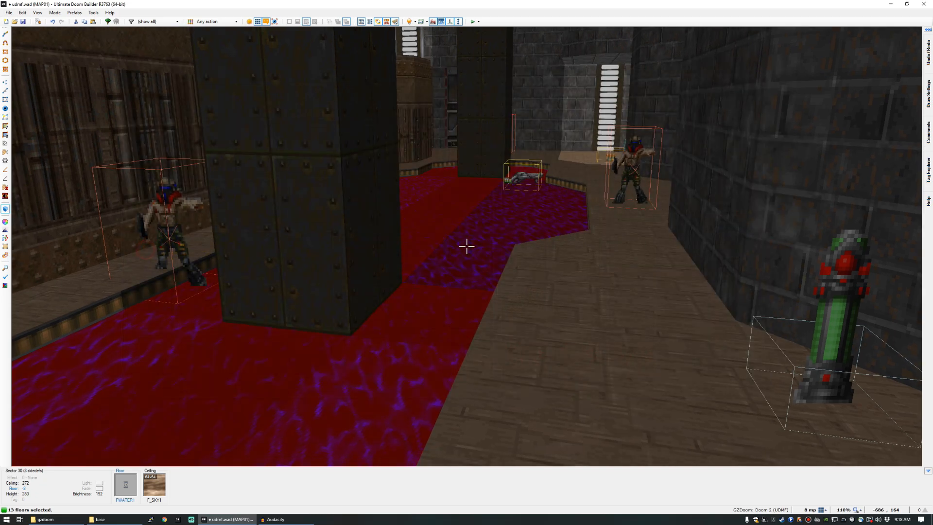
Examine the new water, the retextured walls and the placed monsters and items throughout the pool hall in 3D.
{"action": "key", "text": "w"}
{"action": "key", "text": "w"}
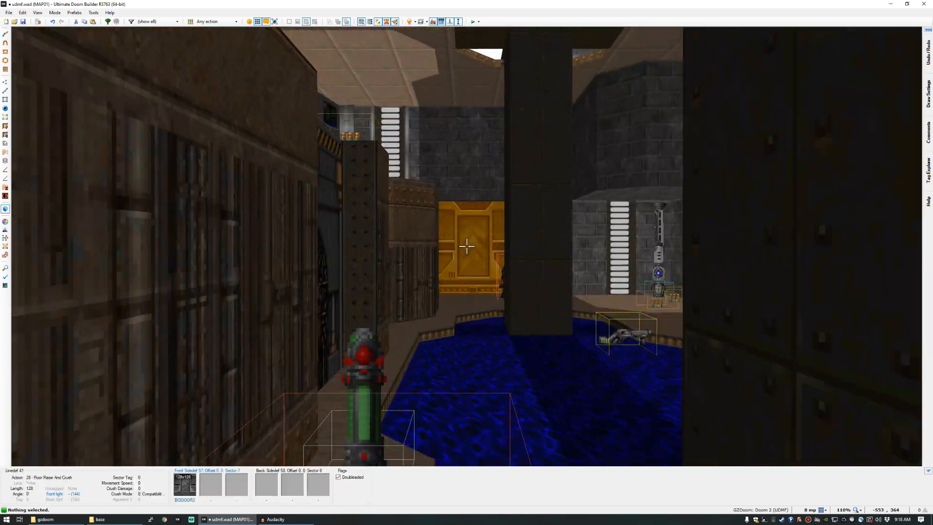
{"action": "key", "text": "s"}
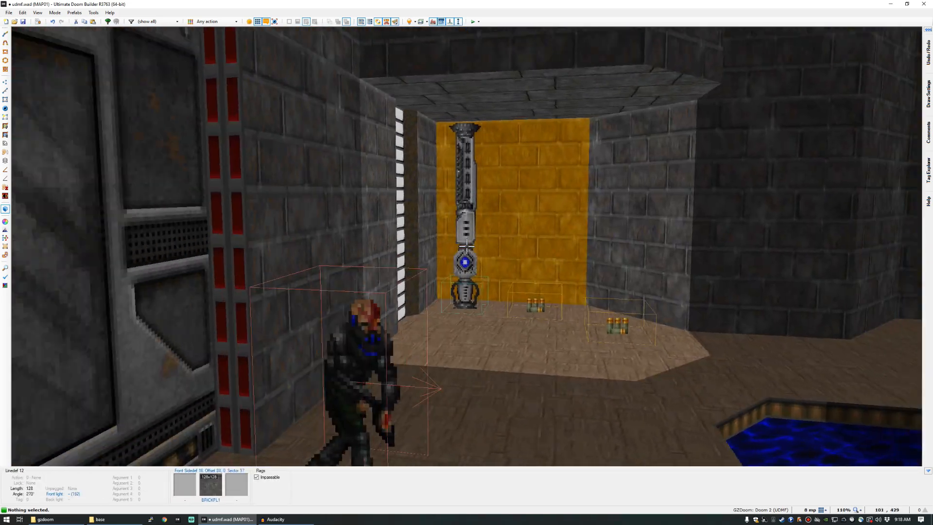
{"action": "key", "text": "w"}
{"action": "key", "text": "w"}
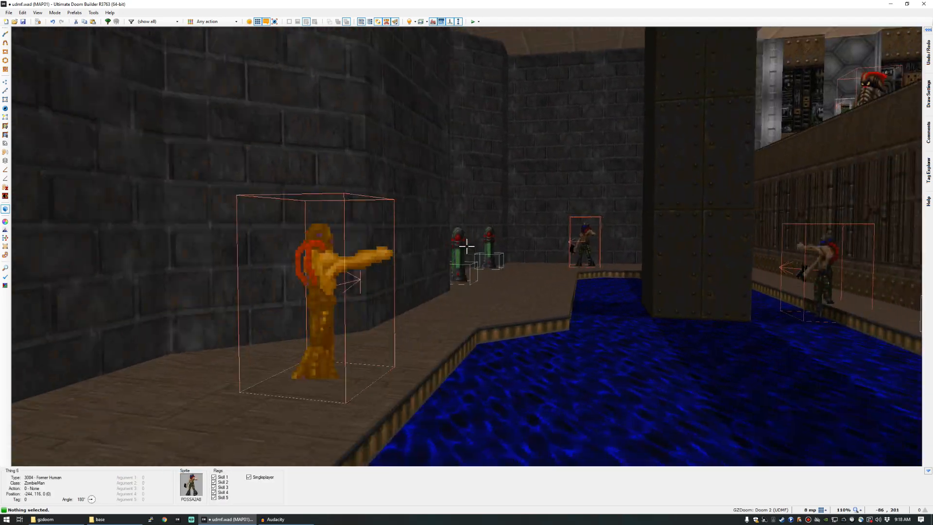
{"action": "key", "text": "w"}
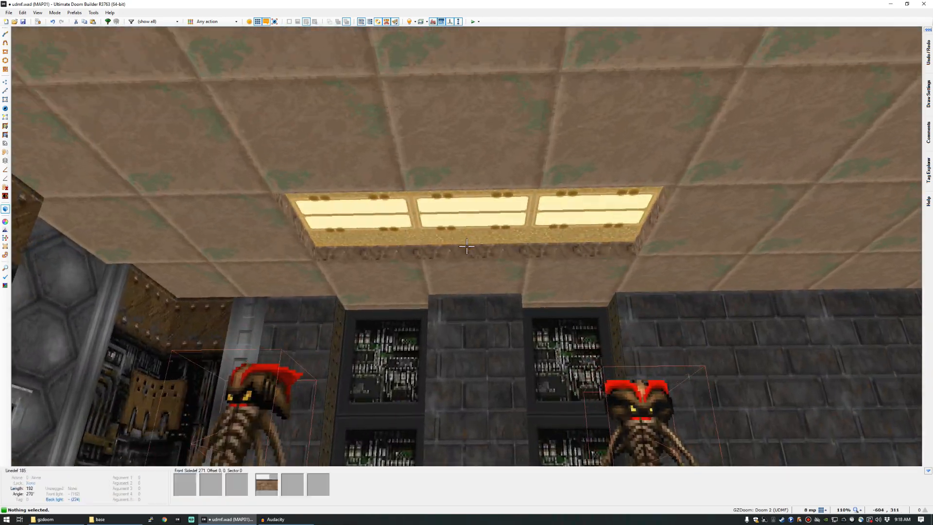
{"action": "key", "text": "w"}
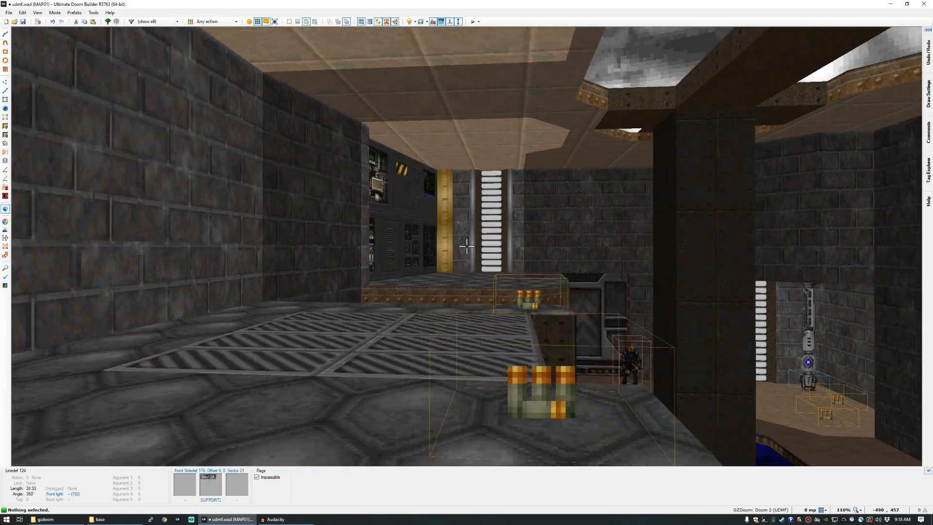
Return to the 2D vertices view and save the map.
{"action": "key", "text": "v"}
{"action": "scroll", "coordinate": [464, 238], "scroll_direction": "down", "scroll_amount": 2}
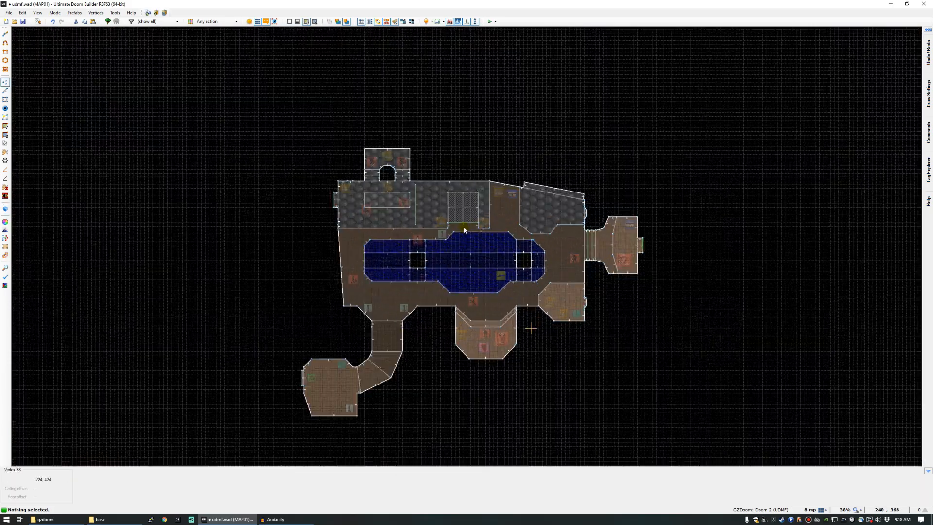
{"action": "scroll", "coordinate": [462, 231], "scroll_direction": "up", "scroll_amount": 3}
{"action": "key", "text": "ctrl+s"}
Shorten the free-standing line on the grey ledge by moving its pool-side vertex away from the ledge's edge.
{"action": "scroll", "coordinate": [404, 195], "scroll_direction": "up", "scroll_amount": 5}
{"action": "scroll", "coordinate": [397, 226], "scroll_direction": "down", "scroll_amount": 3}
{"action": "scroll", "coordinate": [392, 225], "scroll_direction": "up", "scroll_amount": 2}
{"action": "scroll", "coordinate": [375, 215], "scroll_direction": "down", "scroll_amount": 5}
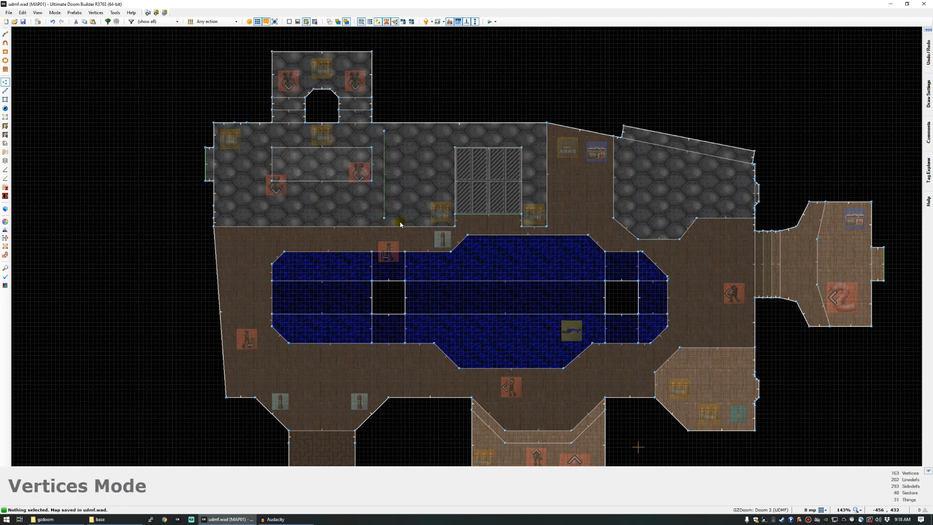
{"action": "scroll", "coordinate": [401, 224], "scroll_direction": "up", "scroll_amount": 4}
{"action": "left_click_drag", "start_coordinate": [389, 238], "coordinate": [389, 215]}
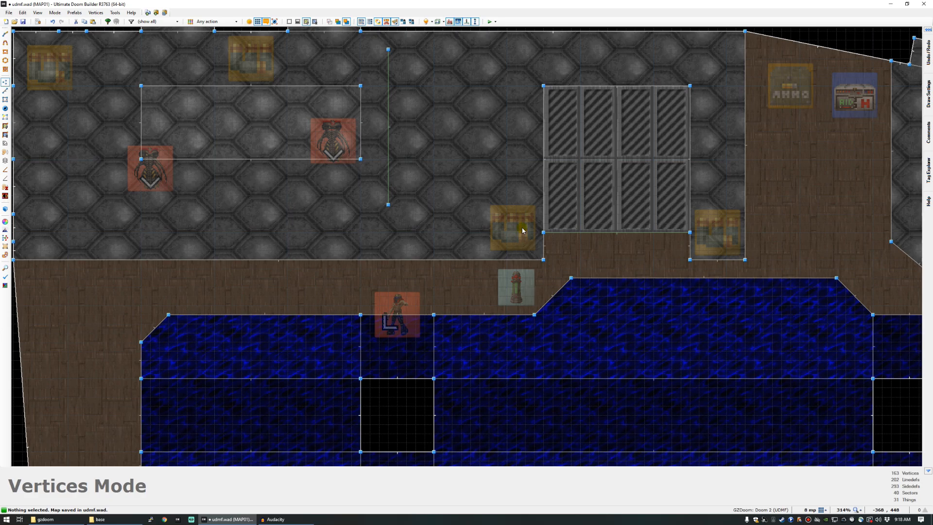
Move the shells box beside the lift away from the ledge's corner.
{"action": "key", "text": "t"}
{"action": "left_click_drag", "start_coordinate": [519, 238], "coordinate": [514, 113]}
{"action": "scroll", "coordinate": [509, 242], "scroll_direction": "up", "scroll_amount": 3}
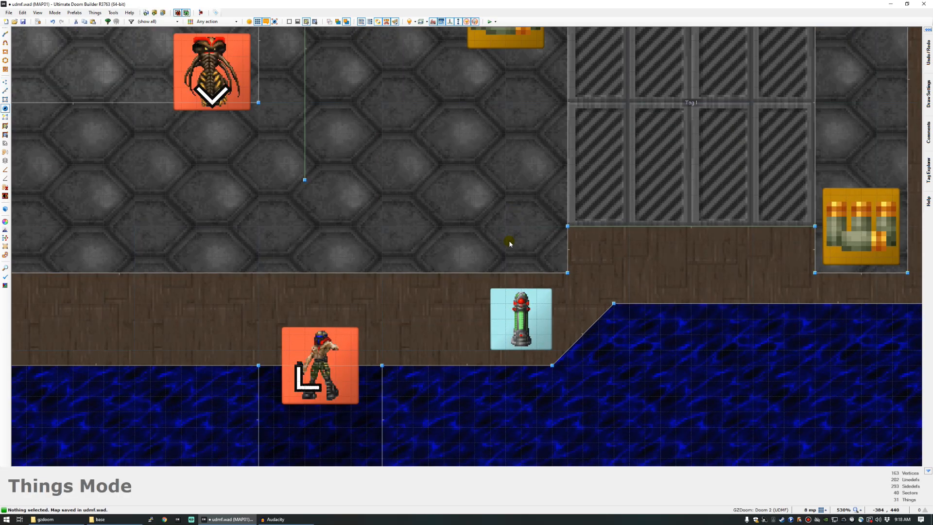
Draw a 16 by 16 square on the grey ledge, just inside its corner beside the lift.
{"action": "key", "text": "d"}
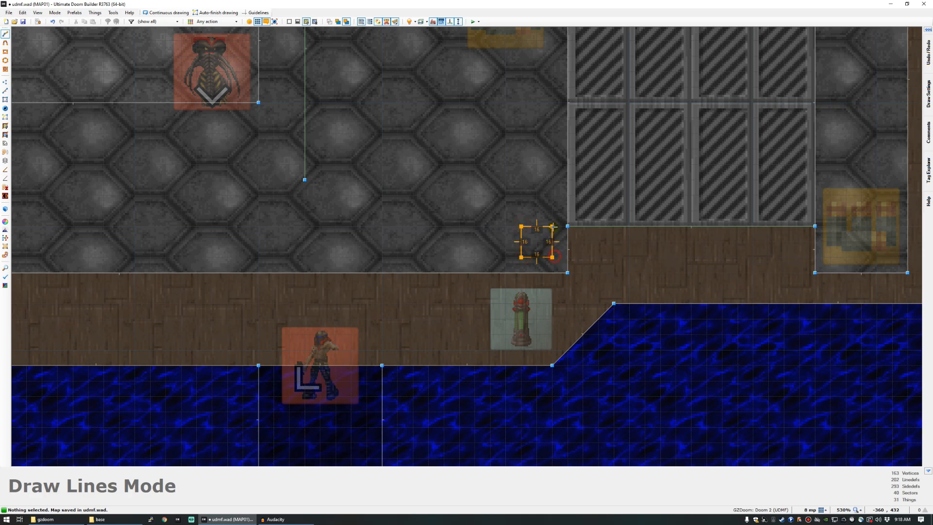
{"action": "left_click", "coordinate": [553, 227]}
{"action": "scroll", "coordinate": [505, 239], "scroll_direction": "down", "scroll_amount": 10}
{"action": "scroll", "coordinate": [474, 226], "scroll_direction": "up", "scroll_amount": 7}
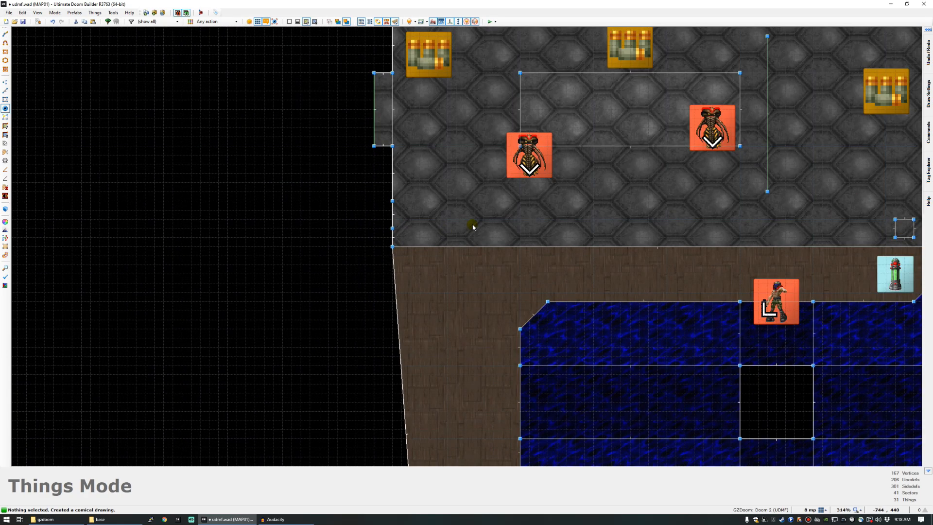
Draw a straight line from the small square's side to the ledge's far west wall, and check the area in 3D.
{"action": "scroll", "coordinate": [681, 222], "scroll_direction": "down", "scroll_amount": 1}
{"action": "scroll", "coordinate": [845, 225], "scroll_direction": "up", "scroll_amount": 2}
{"action": "key", "text": "d"}
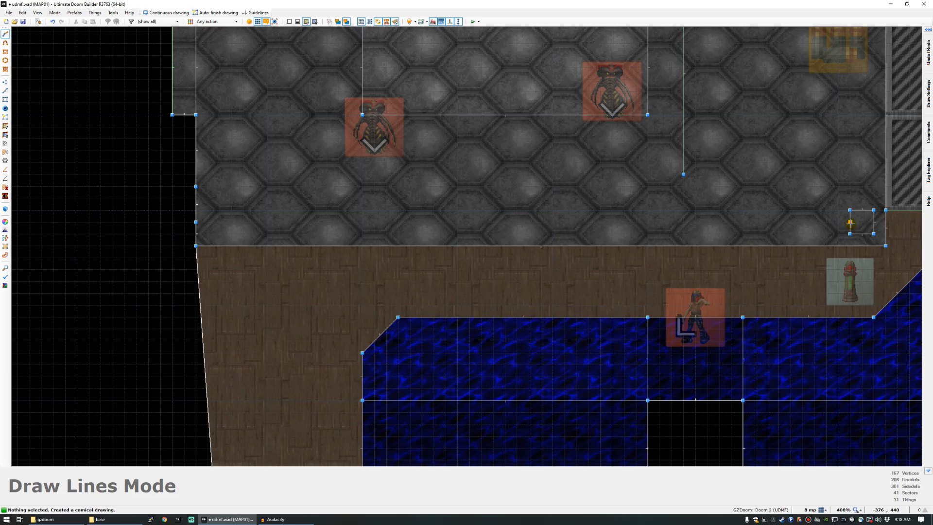
{"action": "left_click", "coordinate": [198, 222]}
{"action": "key", "text": "q"}
{"action": "key", "text": "s"}
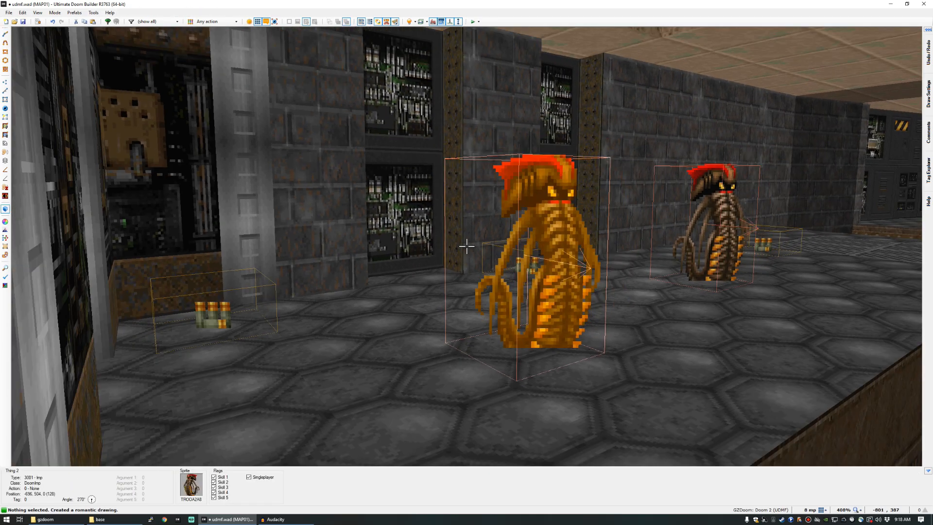
{"action": "key", "text": "q"}
Set the front middle texture of the long line along the grey ledge to BRNSMALC.
{"action": "scroll", "coordinate": [524, 231], "scroll_direction": "down", "scroll_amount": 3}
{"action": "key", "text": "l"}
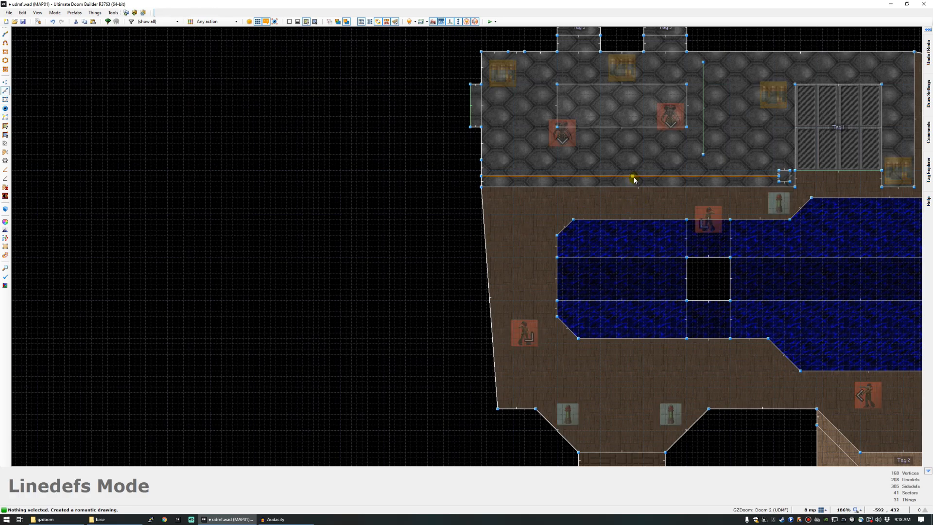
{"action": "right_click", "coordinate": [631, 177]}
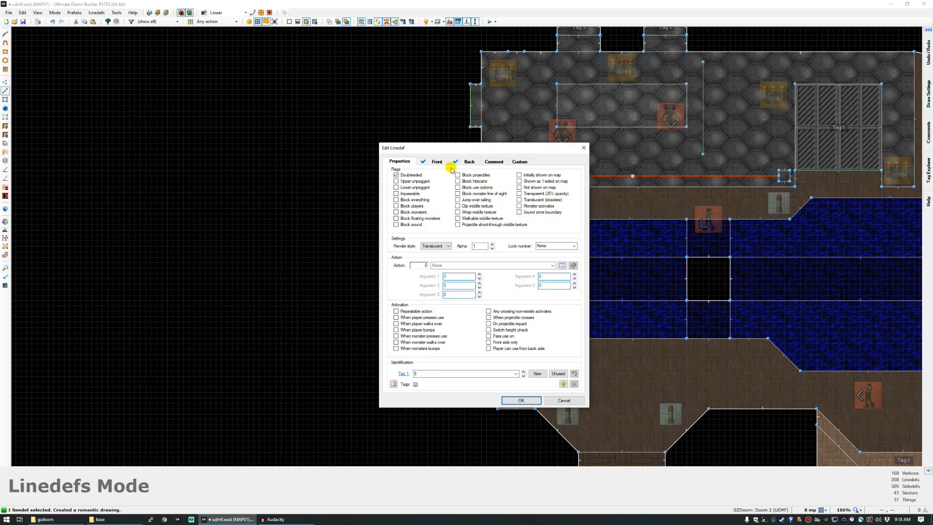
{"action": "left_click", "coordinate": [440, 162]}
{"action": "left_click", "coordinate": [533, 265]}
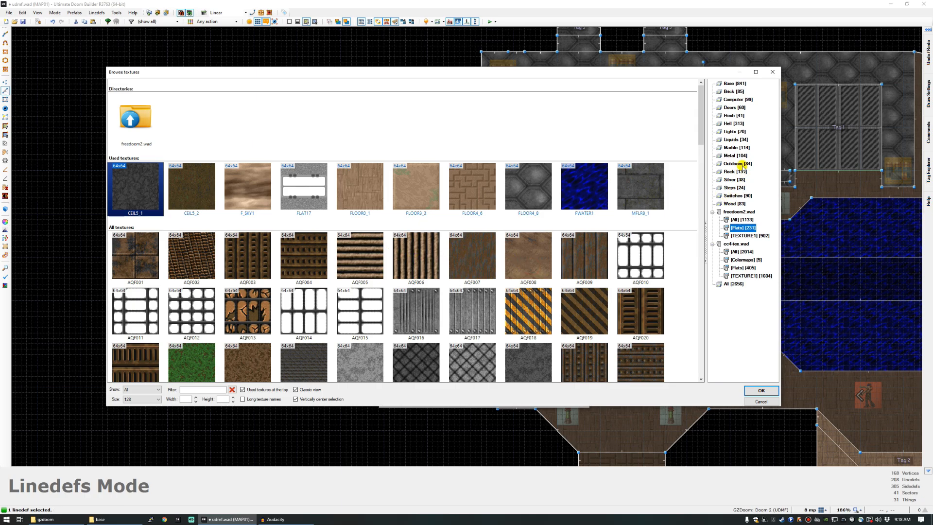
{"action": "type", "text": "BRN"}
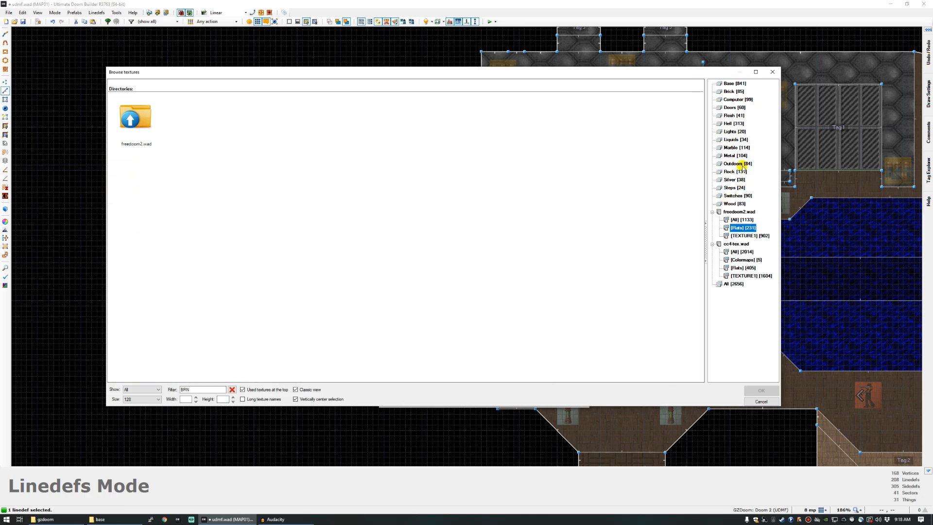
{"action": "left_click", "coordinate": [734, 283]}
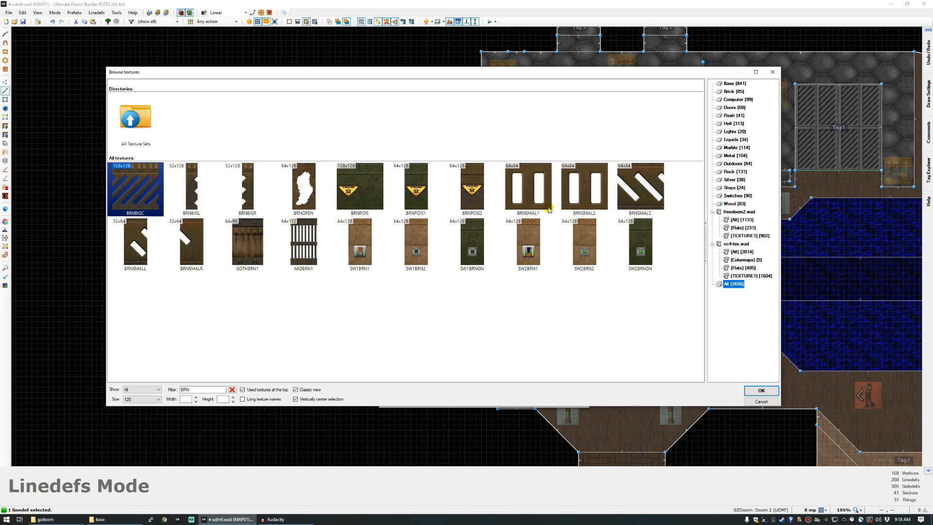
{"action": "double_click", "coordinate": [642, 179]}
Set the same ledge line's back middle texture to BRNSMALC and apply the linedef changes.
{"action": "left_click", "coordinate": [467, 161]}
{"action": "left_click", "coordinate": [551, 311]}
{"action": "type", "text": "BRNVC"}
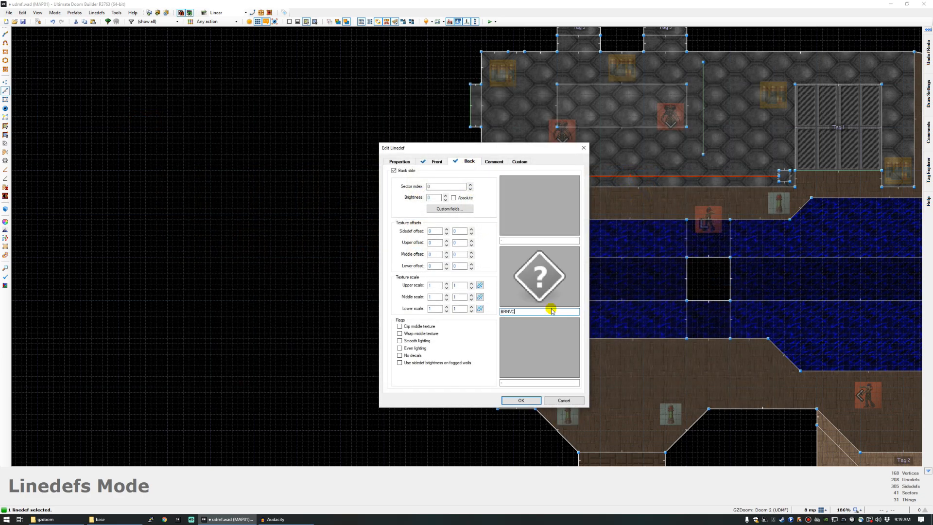
{"action": "key", "text": "BackSpace"}
{"action": "key", "text": "BackSpace"}
{"action": "type", "text": "SMAL"}
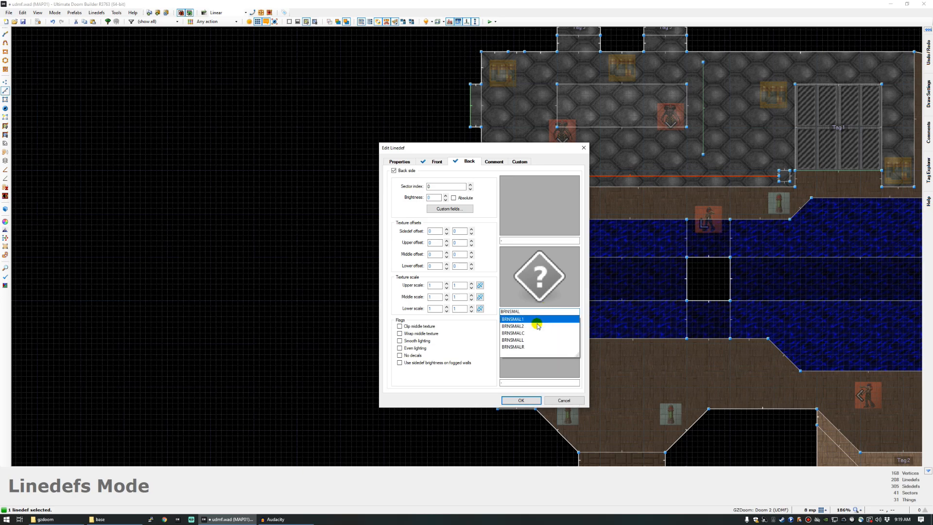
{"action": "left_click", "coordinate": [532, 333]}
{"action": "left_click", "coordinate": [521, 400]}
In the 3D view, make the railing lower unpegged with both of its sides selected.
{"action": "key", "text": "w"}
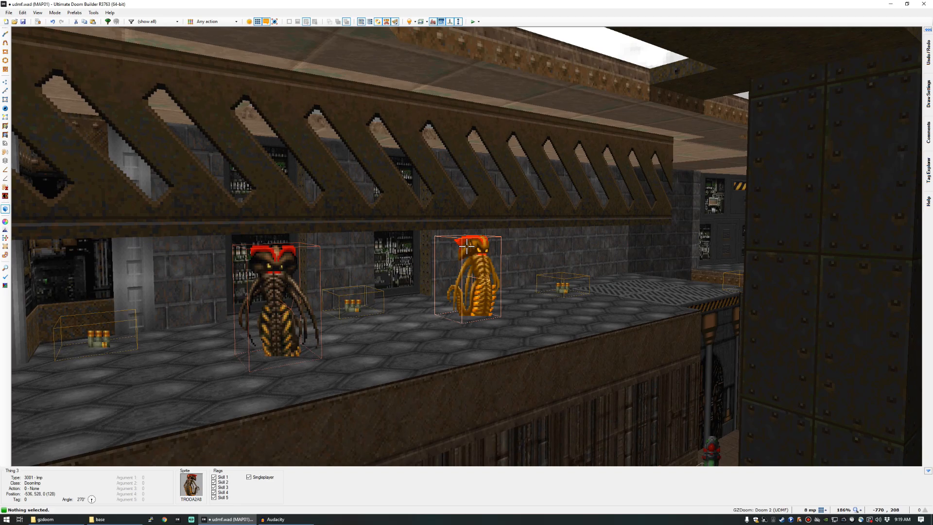
{"action": "key", "text": "a"}
{"action": "key", "text": "d"}
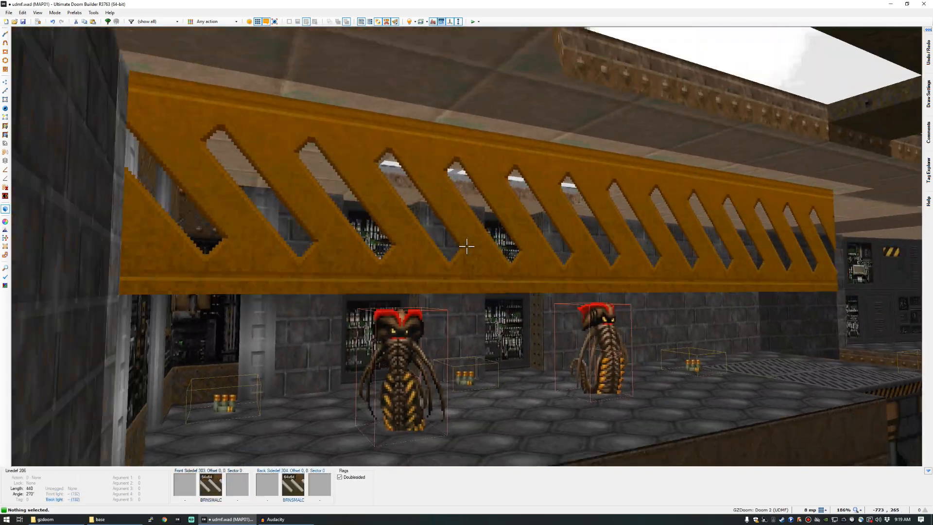
{"action": "left_click", "coordinate": [466, 247]}
{"action": "key", "text": "a"}
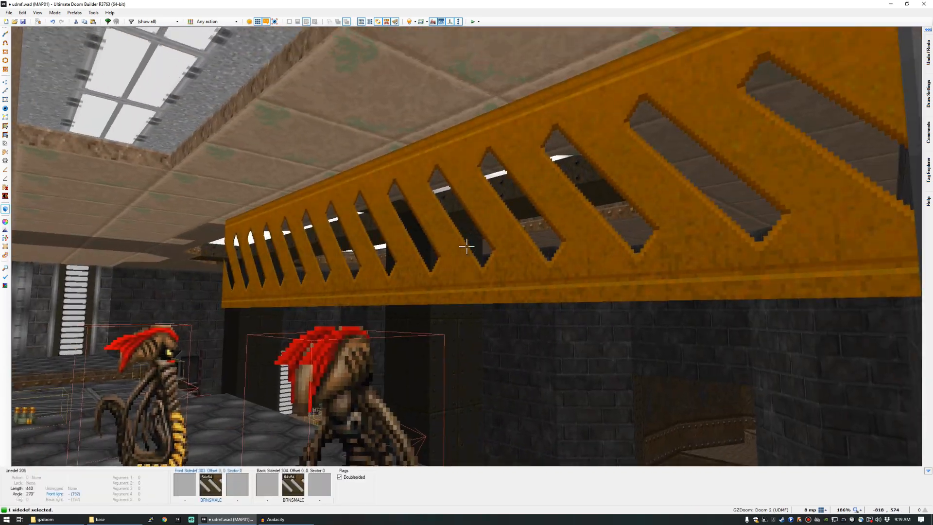
{"action": "key", "text": "d"}
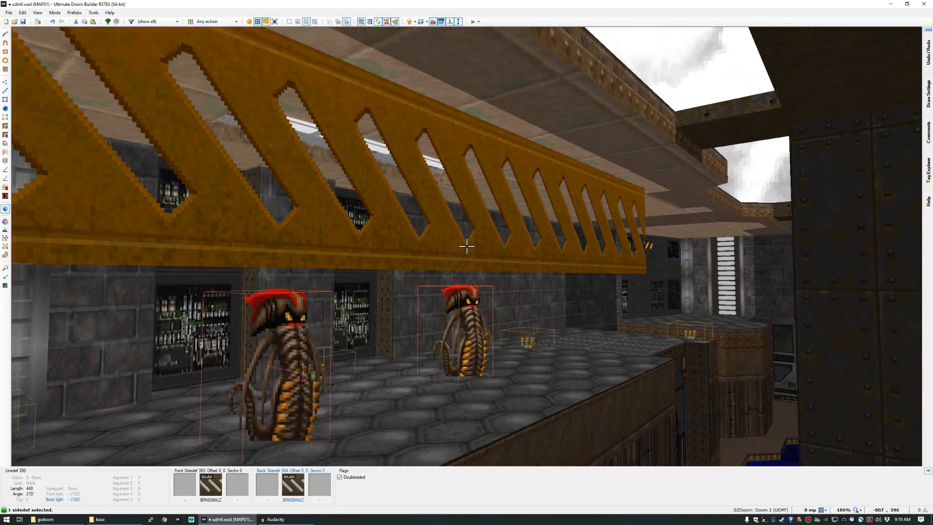
{"action": "left_click", "coordinate": [467, 246]}
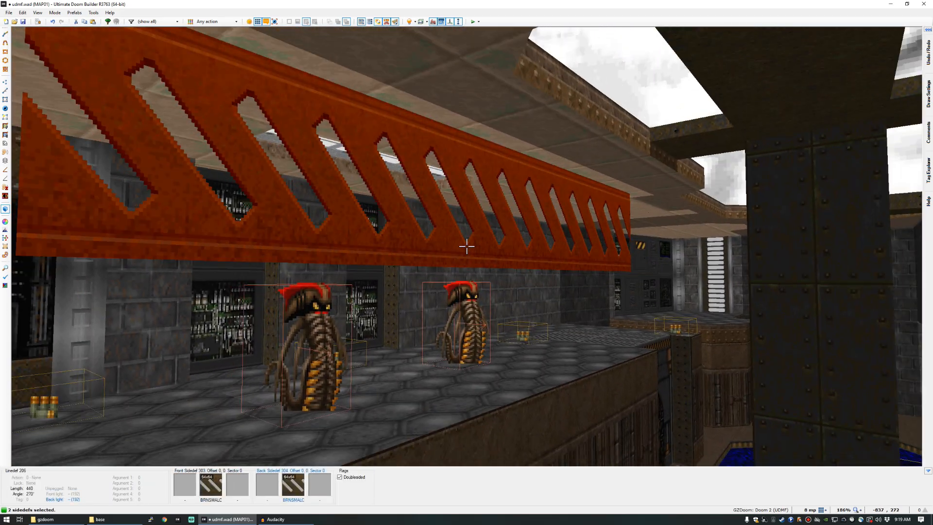
{"action": "key", "text": "l"}
{"action": "key", "text": "l"}
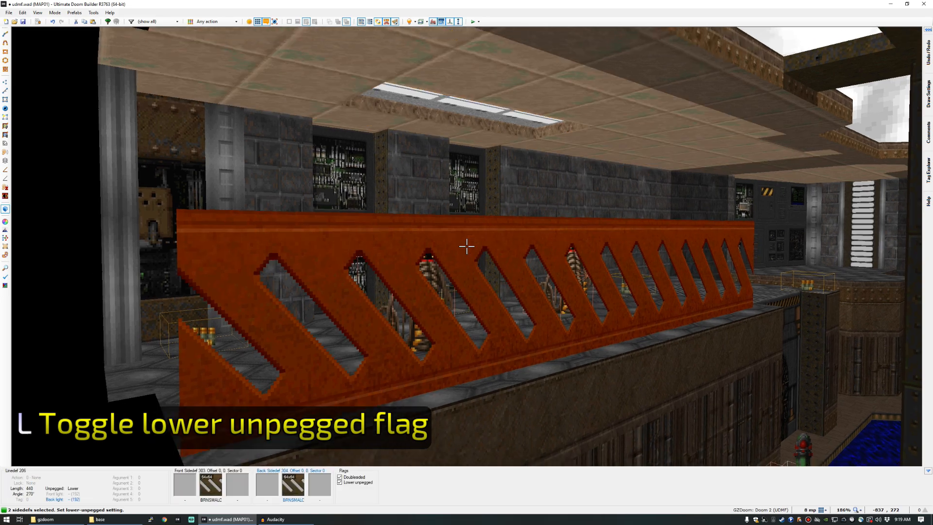
Raise the floor of the small square at the railing's end to height 192.
{"action": "key", "text": "c"}
{"action": "key", "text": "f"}
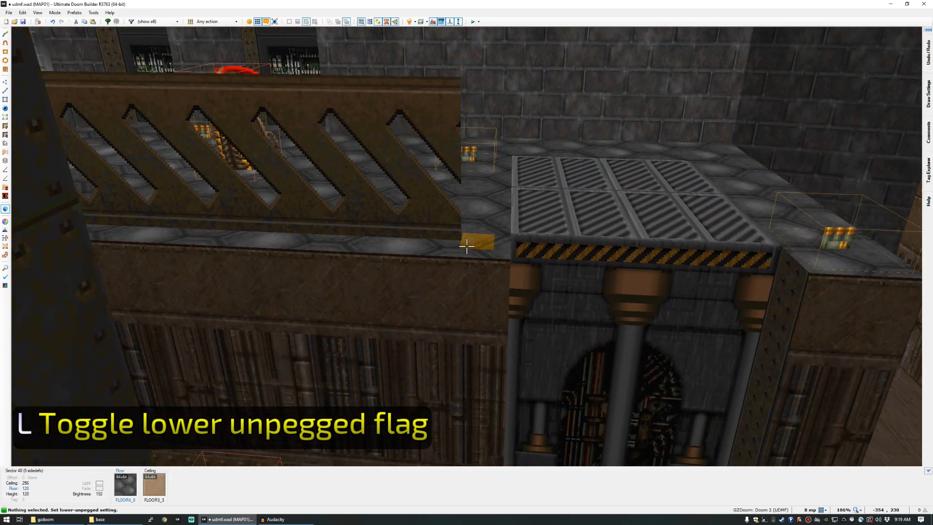
{"action": "left_click", "coordinate": [466, 247]}
{"action": "scroll", "coordinate": [466, 246], "scroll_direction": "up", "scroll_amount": 4}
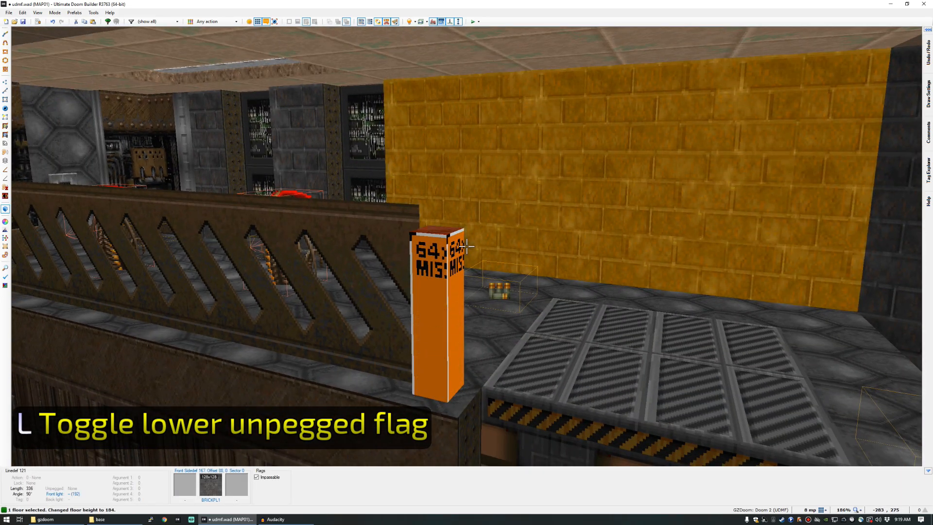
{"action": "scroll", "coordinate": [466, 246], "scroll_direction": "down", "scroll_amount": 1}
{"action": "key", "text": "c"}
Apply the METAL texture to all sides of the raised post and view it with the railing.
{"action": "left_click", "coordinate": [466, 246], "text": "shift"}
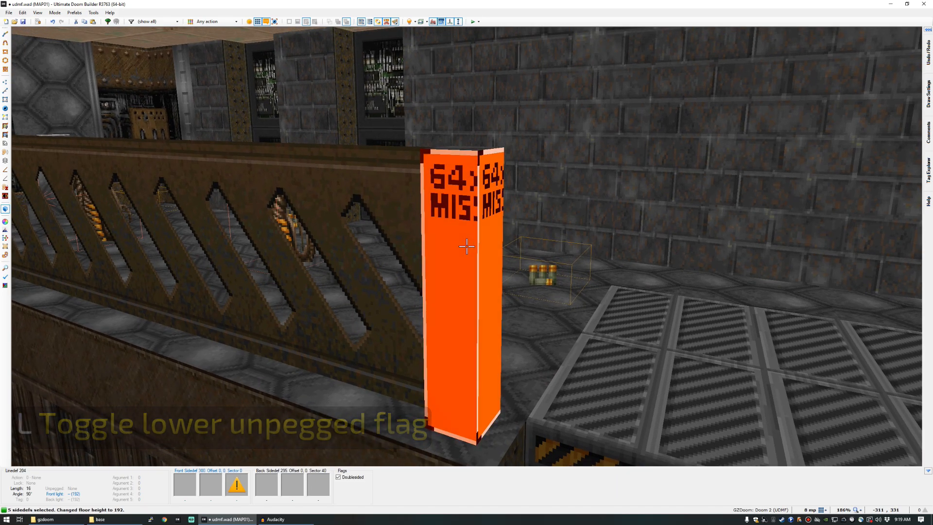
{"action": "middle_click", "coordinate": [467, 246]}
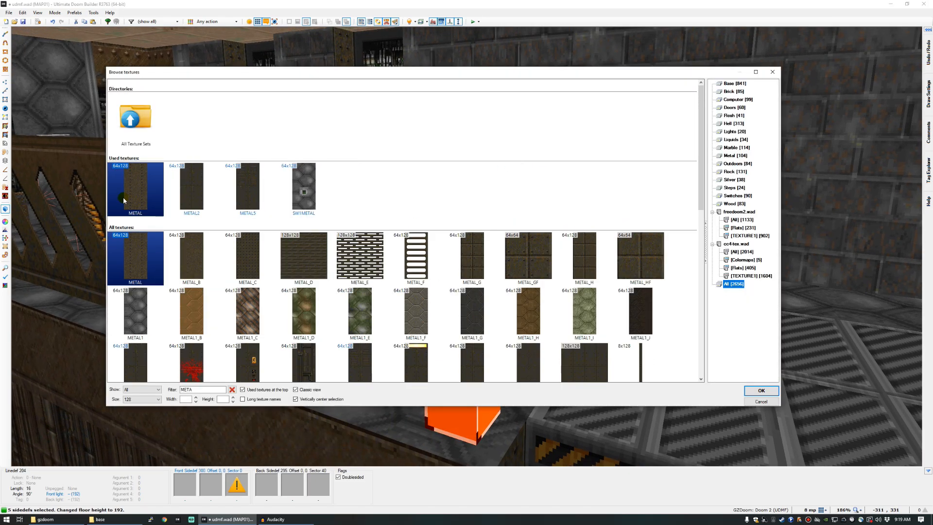
{"action": "double_click", "coordinate": [123, 200]}
{"action": "key", "text": "s"}
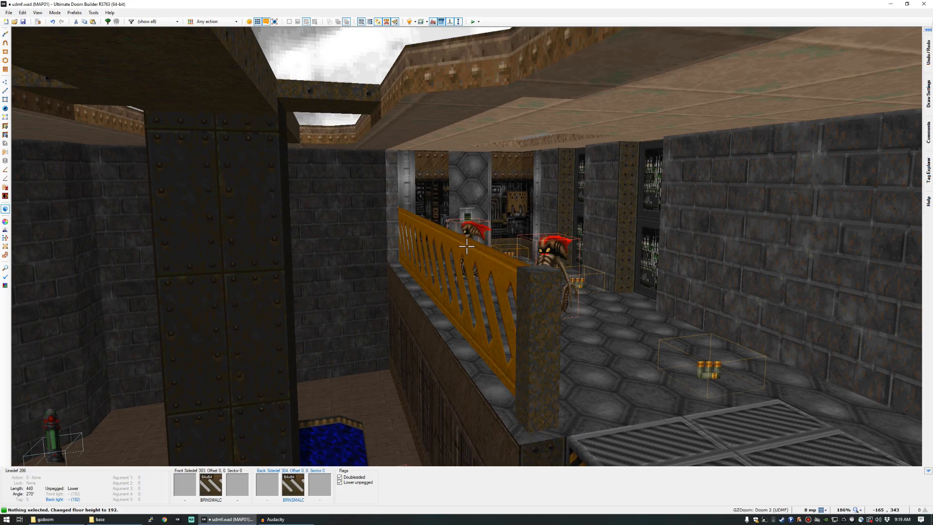
{"action": "key", "text": "w"}
Back in the 2D map, flag the long railing line as impassable.
{"action": "key", "text": "q"}
{"action": "scroll", "coordinate": [469, 248], "scroll_direction": "down", "scroll_amount": 1}
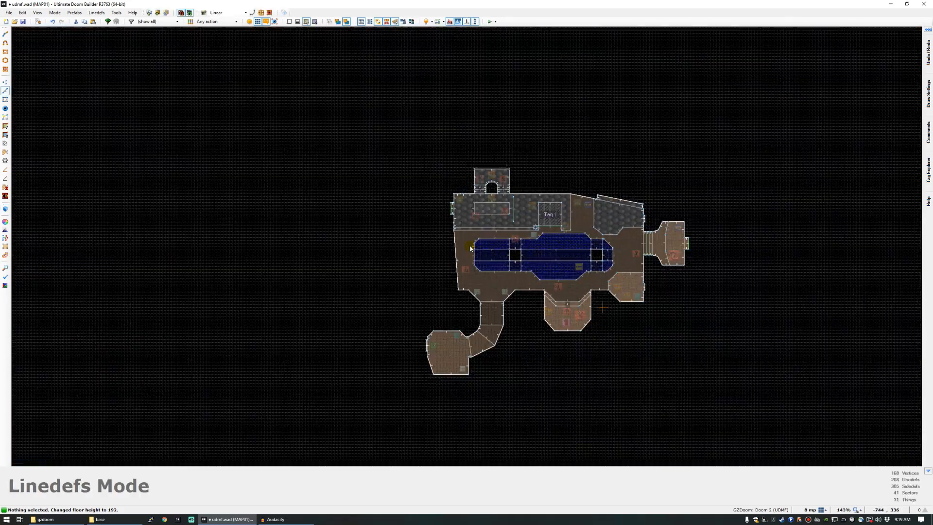
{"action": "scroll", "coordinate": [471, 248], "scroll_direction": "up", "scroll_amount": 2}
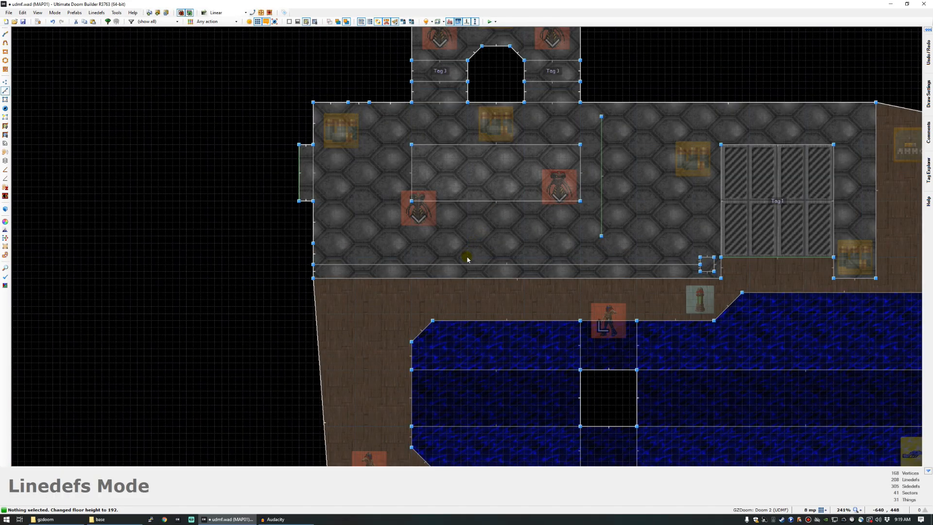
{"action": "right_click", "coordinate": [462, 264]}
{"action": "left_click_drag", "start_coordinate": [460, 148], "coordinate": [414, 95]}
{"action": "left_click", "coordinate": [442, 139]}
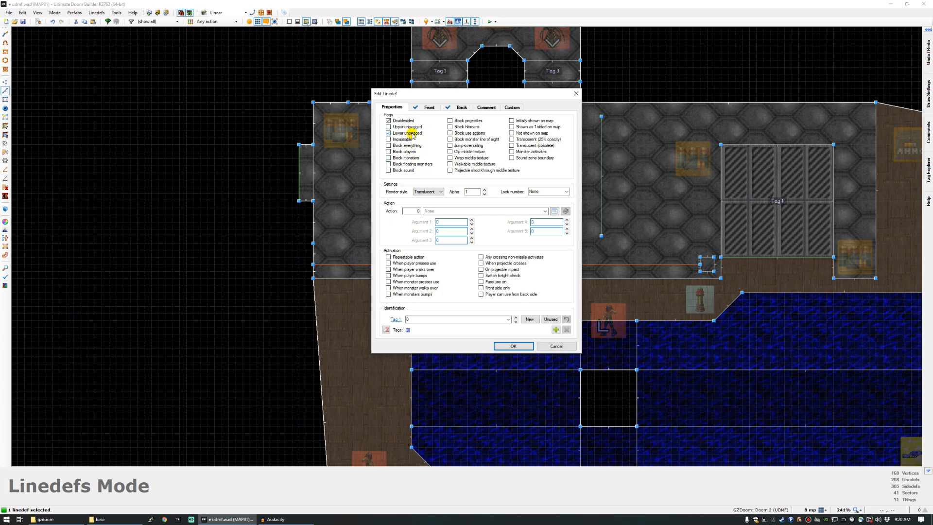
{"action": "left_click", "coordinate": [521, 348]}
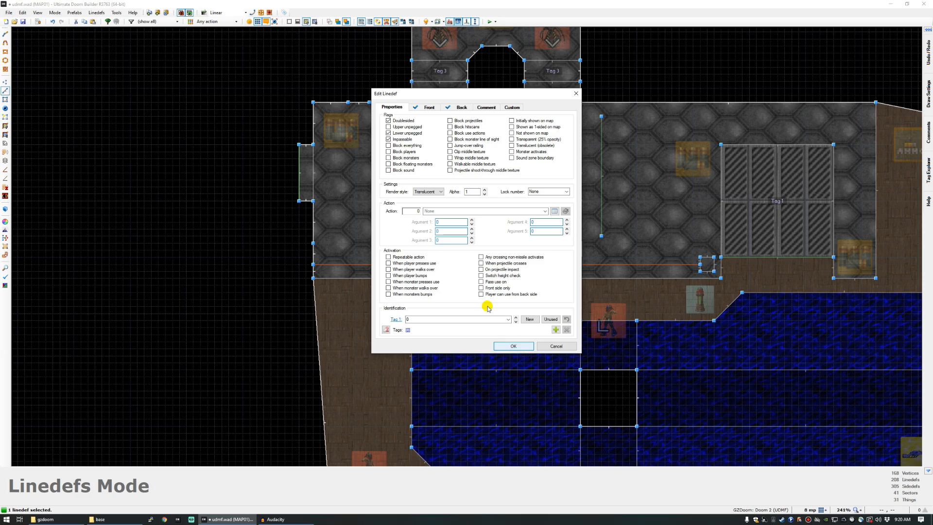
{"action": "left_click", "coordinate": [500, 348]}
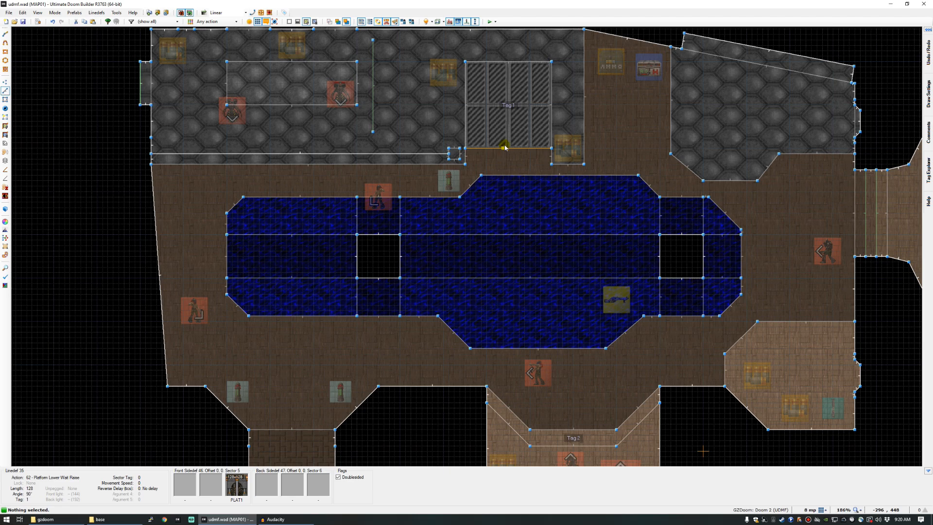
Fly through the map in 3D, examining the player start room and the pool hall.
{"action": "scroll", "coordinate": [514, 152], "scroll_direction": "down", "scroll_amount": 1}
{"action": "scroll", "coordinate": [514, 152], "scroll_direction": "down", "scroll_amount": 2}
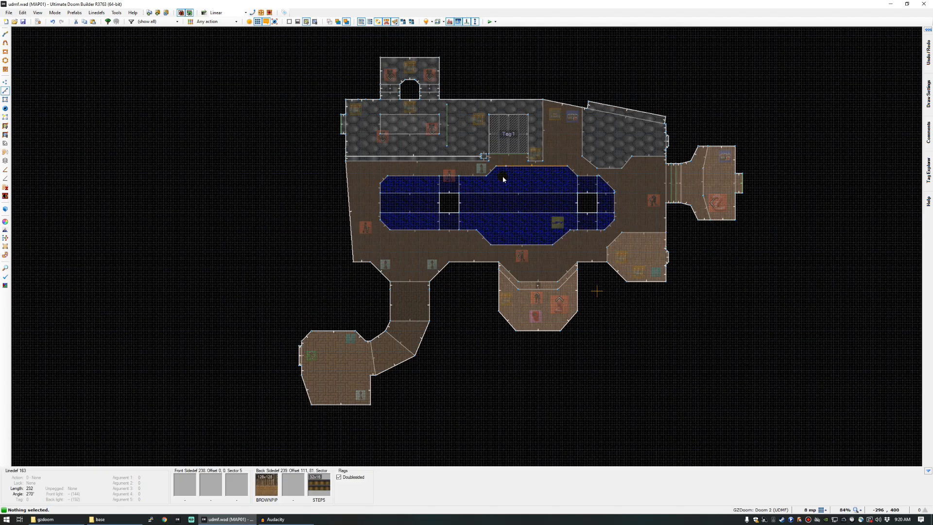
{"action": "key", "text": "w"}
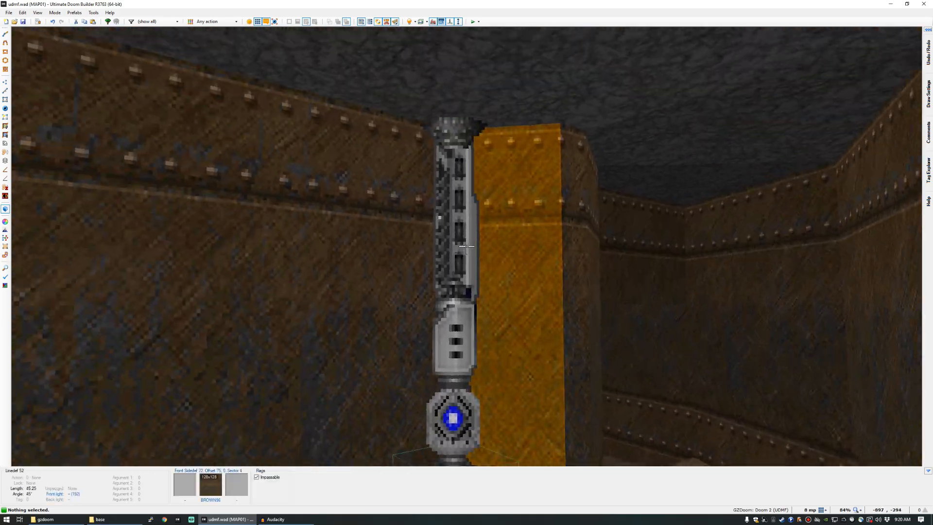
{"action": "key", "text": "d"}
{"action": "key", "text": "w"}
{"action": "key", "text": "s"}
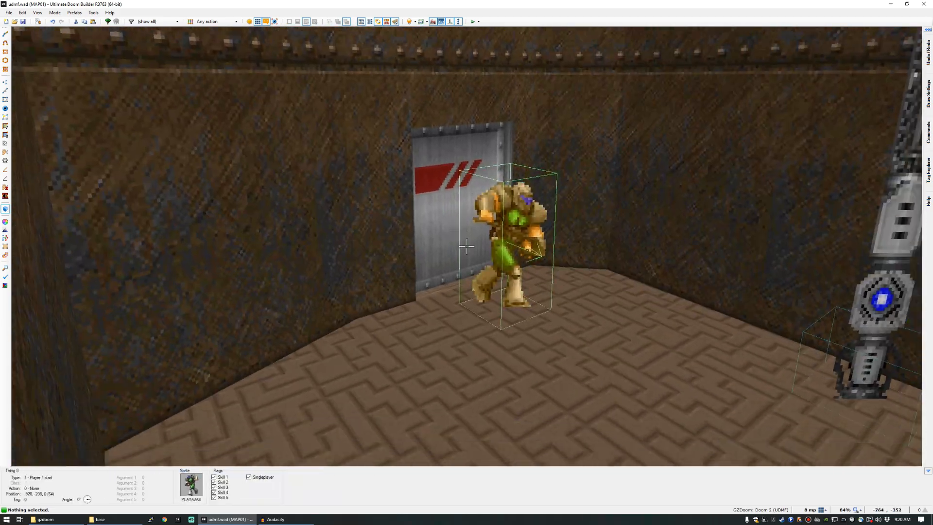
{"action": "key", "text": "w"}
{"action": "key", "text": "w"}
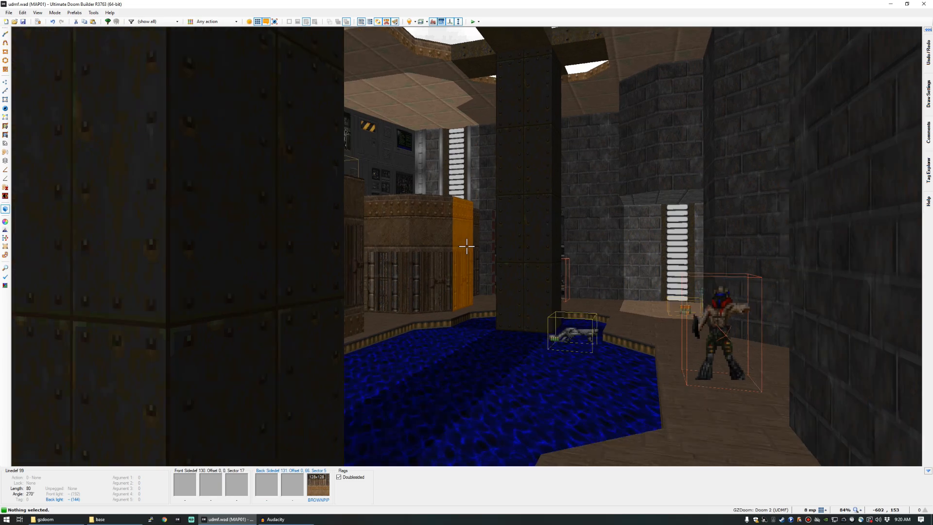
Open the properties of the lift's pool-side line in the 2D map and reset its action to 0.
{"action": "key", "text": "q"}
{"action": "scroll", "coordinate": [472, 241], "scroll_direction": "down", "scroll_amount": 1}
{"action": "scroll", "coordinate": [466, 207], "scroll_direction": "up", "scroll_amount": 7}
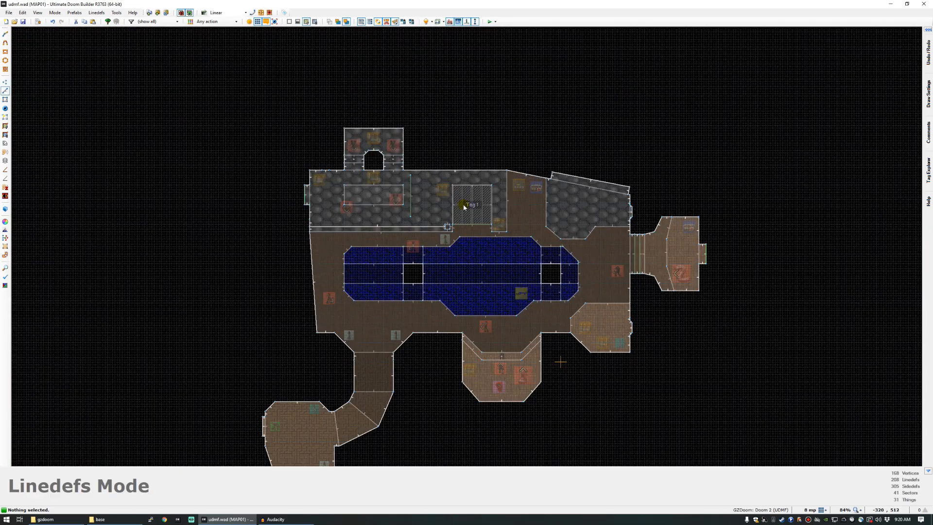
{"action": "right_click", "coordinate": [478, 260]}
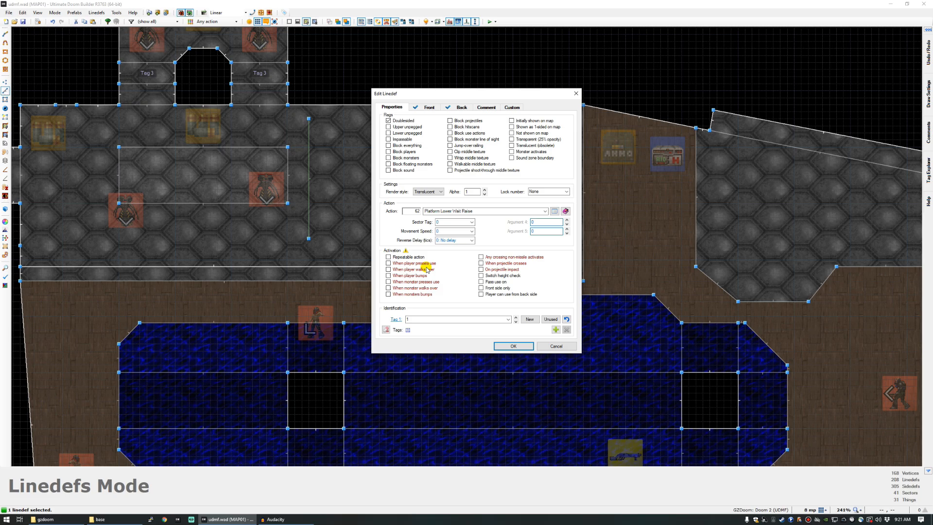
{"action": "left_click_drag", "start_coordinate": [413, 211], "coordinate": [440, 212]}
{"action": "type", "text": "0"}
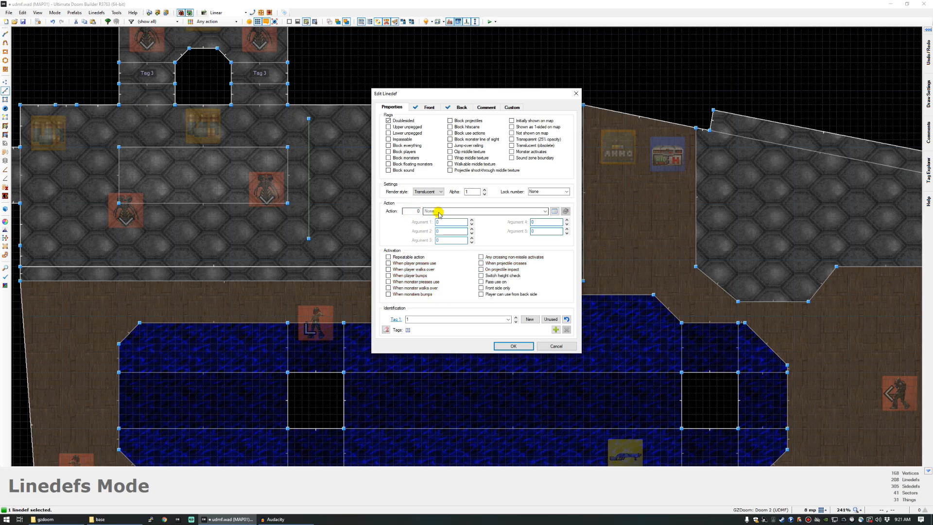
{"action": "left_click", "coordinate": [408, 226]}
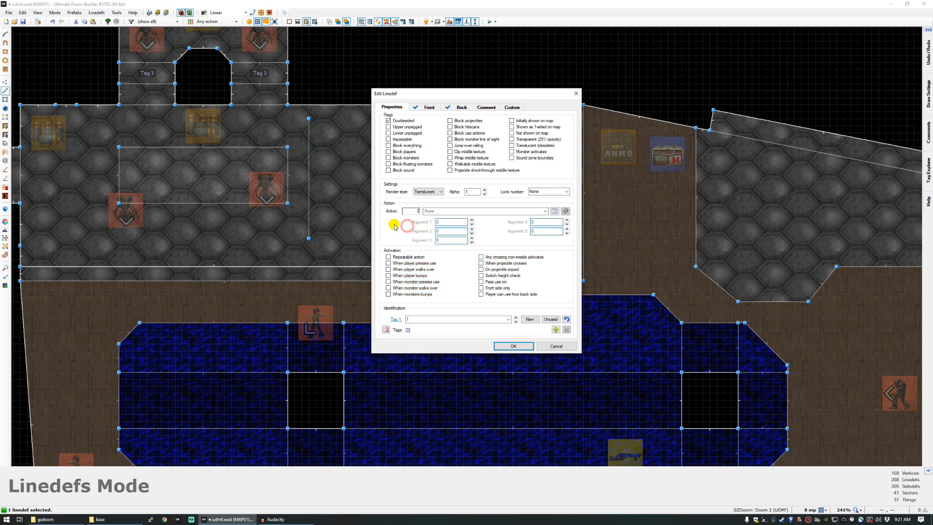
Assign the action 206 Platform Lower Wait Raise (lip) to the lift's pool-side line.
{"action": "left_click", "coordinate": [554, 211]}
{"action": "left_click_drag", "start_coordinate": [629, 131], "coordinate": [632, 130]}
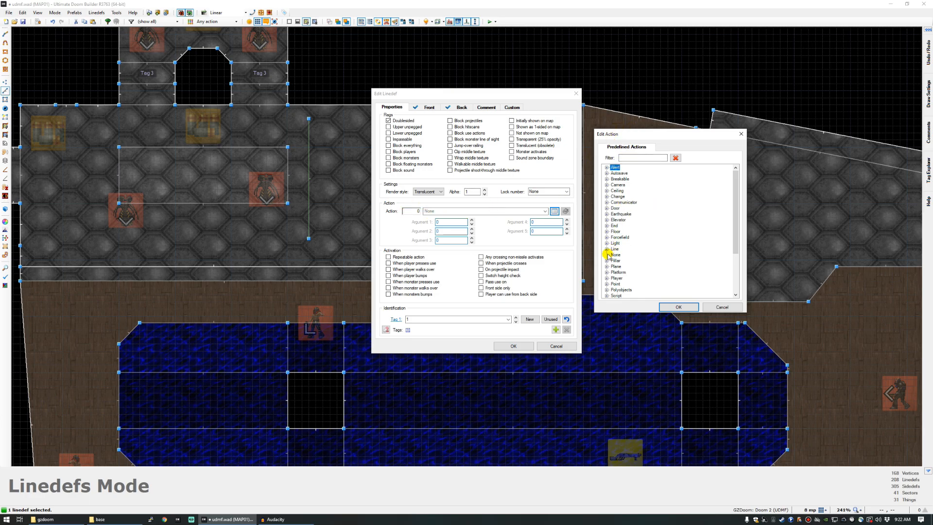
{"action": "left_click", "coordinate": [606, 272]}
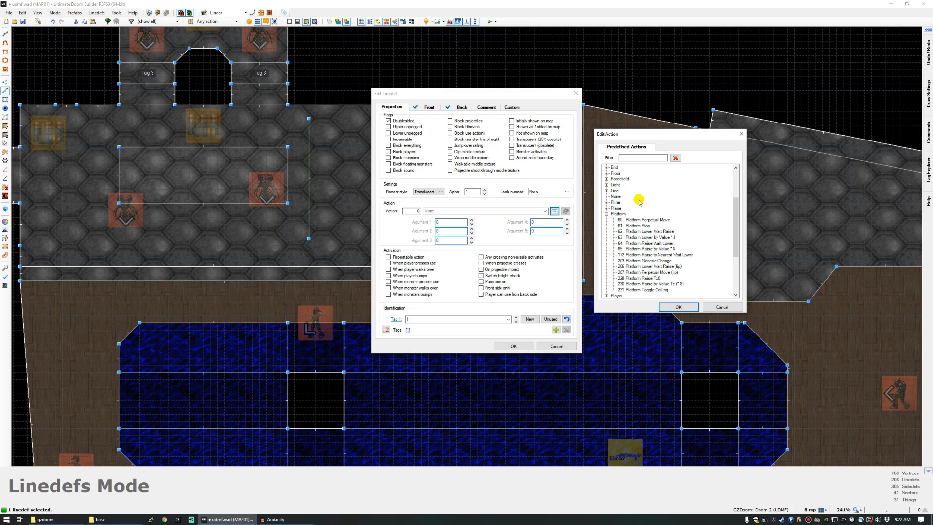
{"action": "scroll", "coordinate": [639, 202], "scroll_direction": "down", "scroll_amount": 1}
{"action": "left_click", "coordinate": [618, 196]}
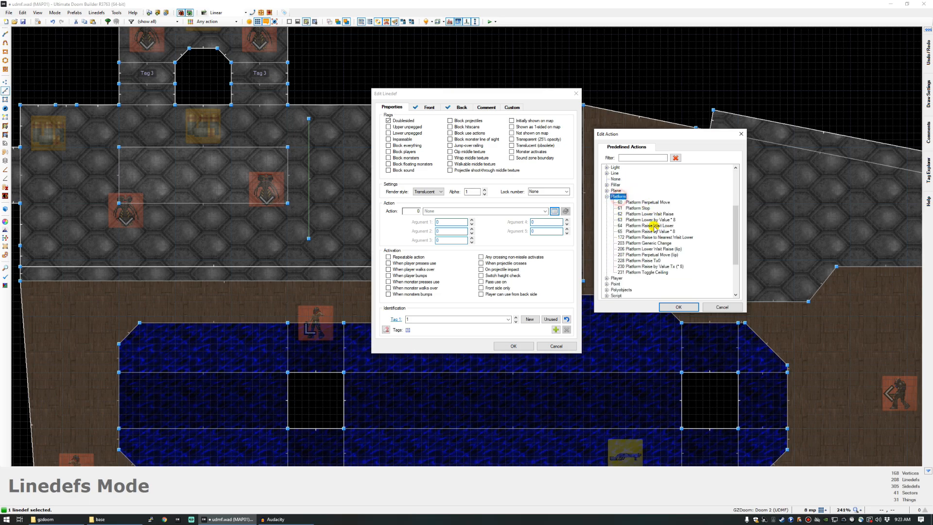
{"action": "left_click", "coordinate": [642, 249]}
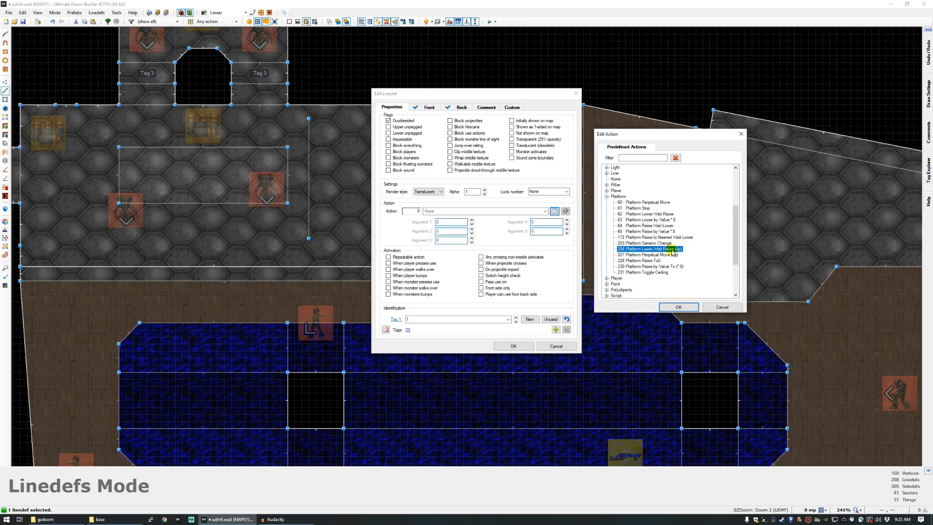
{"action": "left_click", "coordinate": [669, 307]}
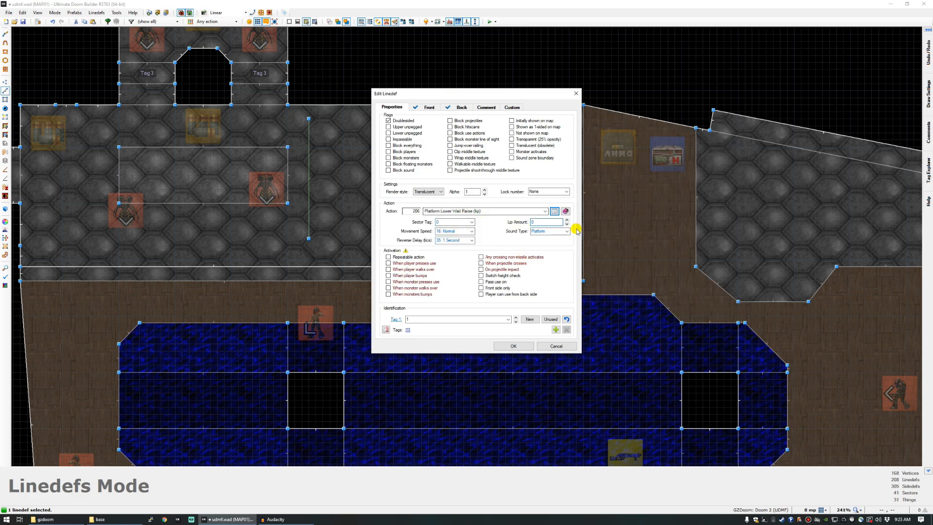
Set the lift action's lip amount to 8 and its sector tag to 1.
{"action": "left_click", "coordinate": [544, 222]}
{"action": "key", "text": "BackSpace"}
{"action": "type", "text": "8"}
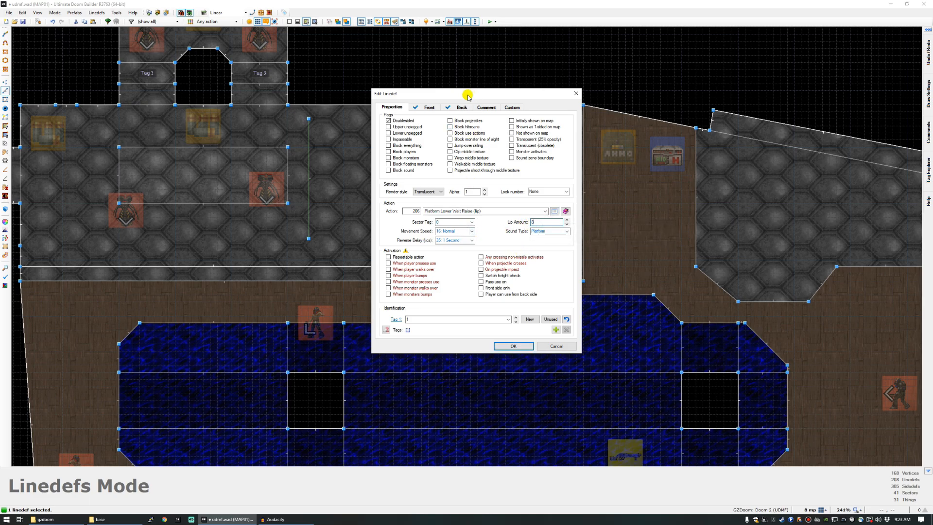
{"action": "left_click_drag", "start_coordinate": [465, 96], "coordinate": [653, 102]}
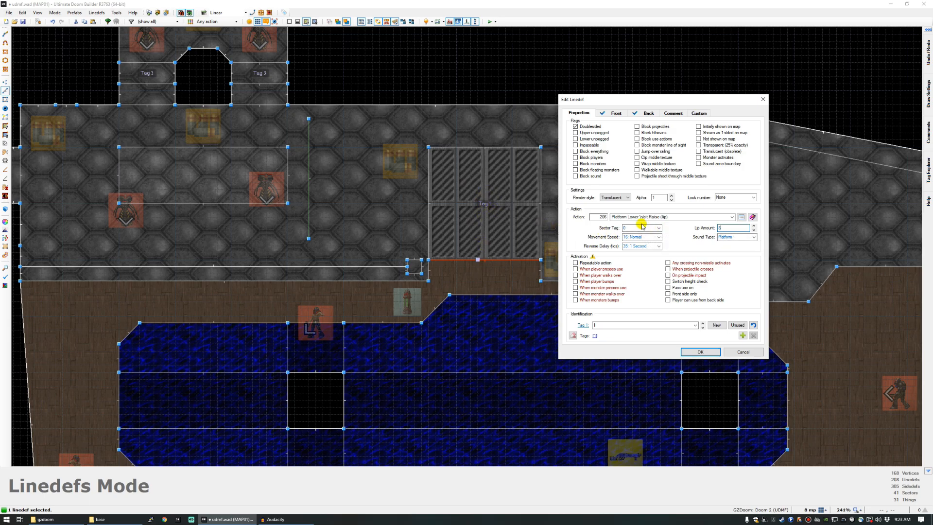
{"action": "left_click", "coordinate": [626, 228]}
{"action": "left_click", "coordinate": [658, 227]}
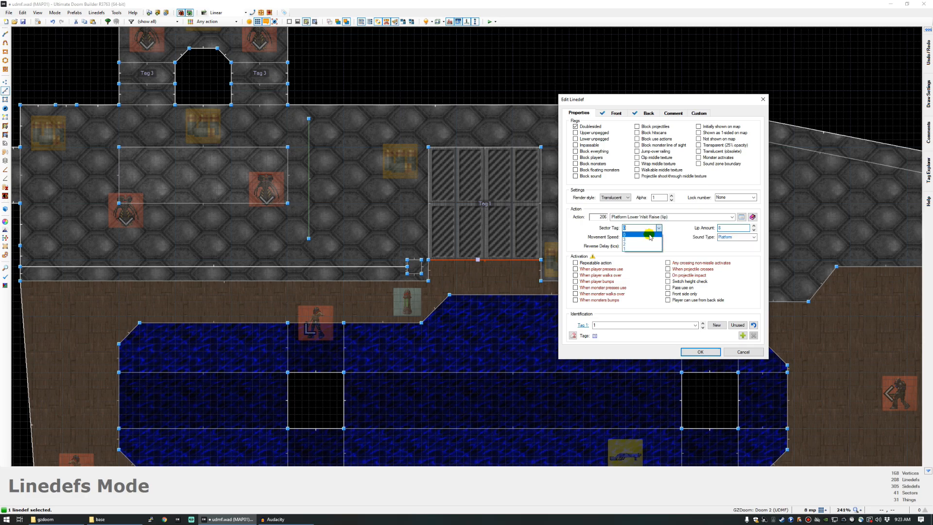
{"action": "left_click", "coordinate": [635, 250]}
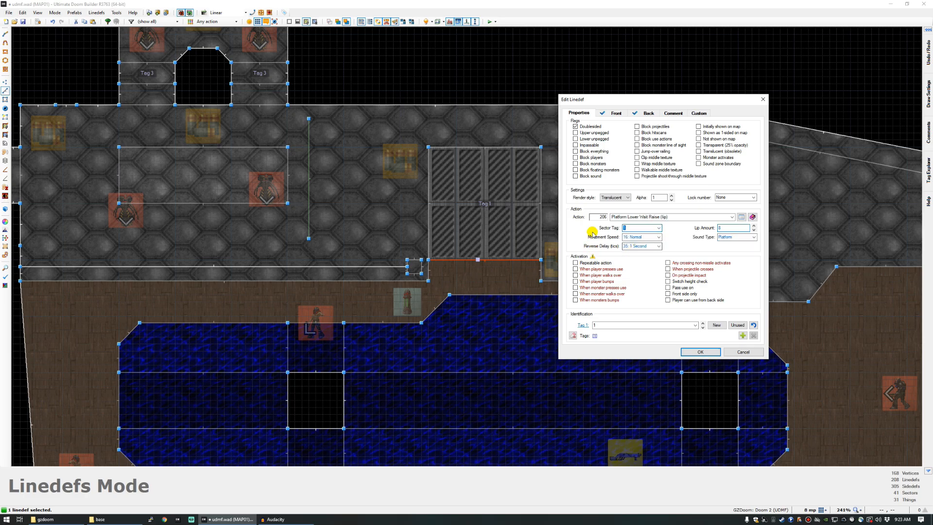
Reset the lift line's own identification tag to 0, keeping the action's sector tag at 1.
{"action": "left_click", "coordinate": [598, 324]}
{"action": "type", "text": "0"}
{"action": "left_click", "coordinate": [599, 325]}
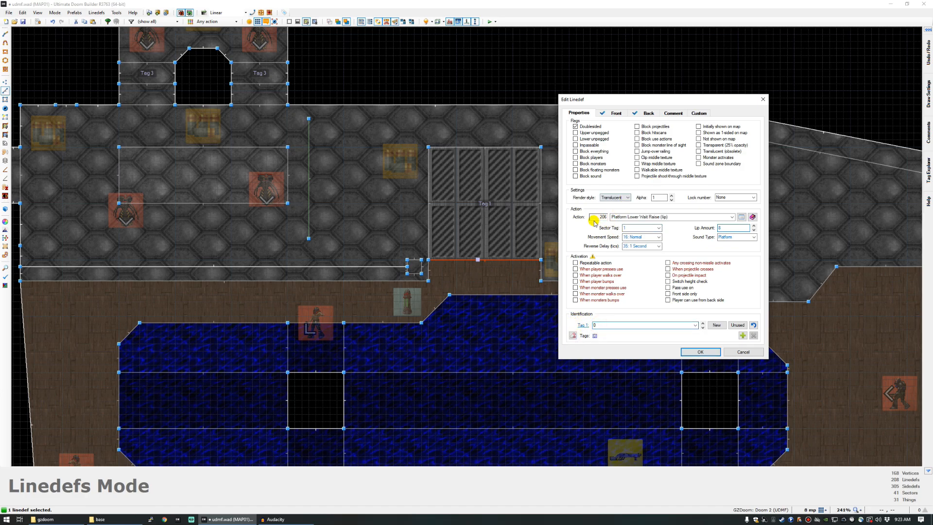
{"action": "left_click", "coordinate": [634, 227]}
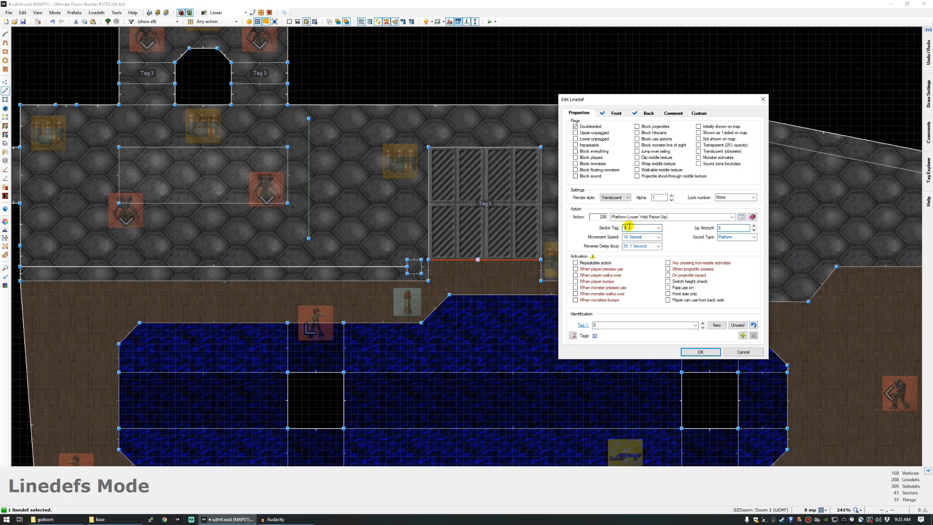
{"action": "left_click", "coordinate": [596, 325]}
Set the lift's movement speed to 64: Turbo and its reverse delay to 70: 2 Seconds.
{"action": "left_click", "coordinate": [659, 237]}
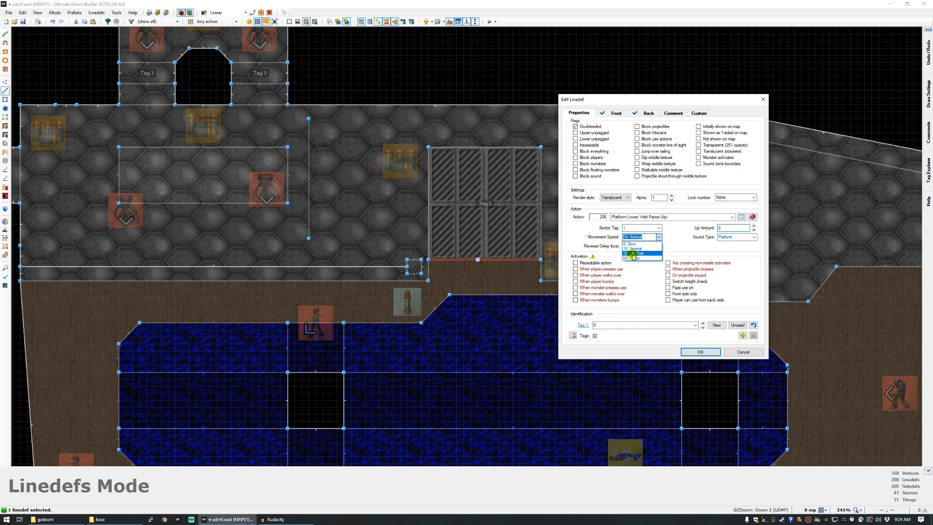
{"action": "left_click", "coordinate": [631, 258]}
{"action": "left_click", "coordinate": [657, 246]}
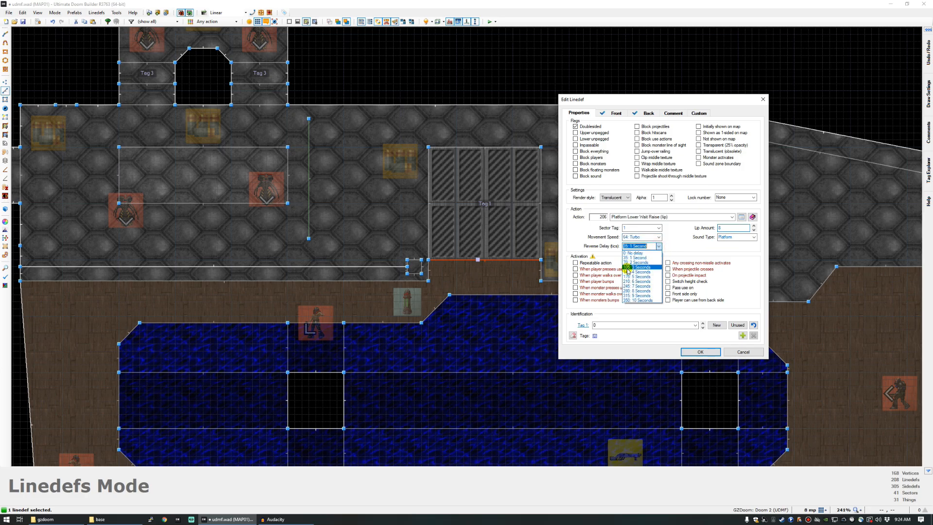
{"action": "left_click", "coordinate": [633, 262]}
{"action": "left_click", "coordinate": [681, 246]}
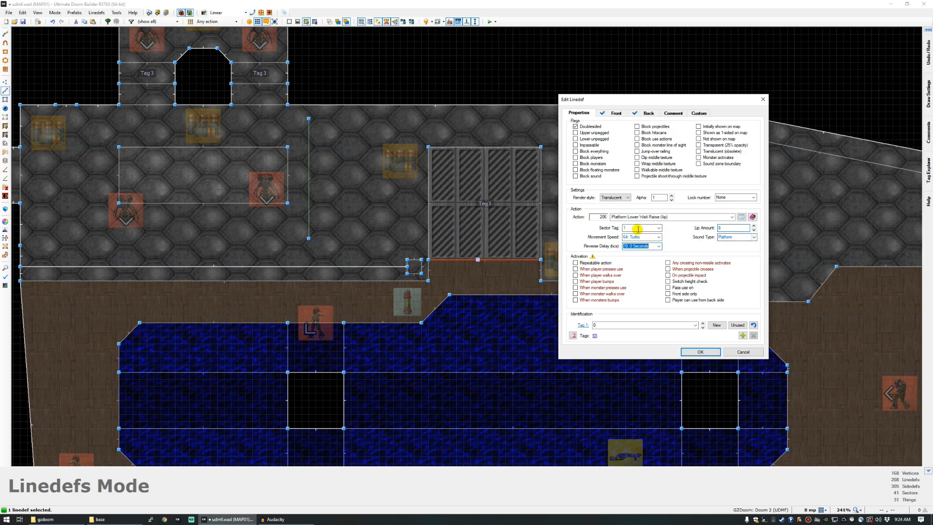
Make the lift line's action repeatable and apply the line properties.
{"action": "left_click", "coordinate": [576, 263]}
{"action": "left_click", "coordinate": [700, 351]}
{"action": "scroll", "coordinate": [578, 333], "scroll_direction": "down", "scroll_amount": 3}
{"action": "scroll", "coordinate": [329, 204], "scroll_direction": "up", "scroll_amount": 3}
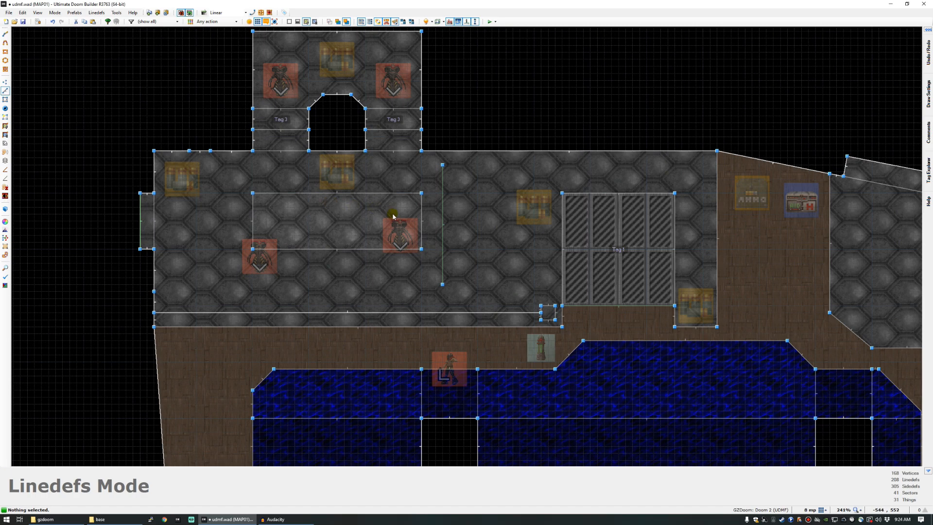
Assign the action 21 Floor Lower to Lowest Floor to the free-standing vertical trigger line in the ledge room west of the lift.
{"action": "right_click", "coordinate": [442, 229]}
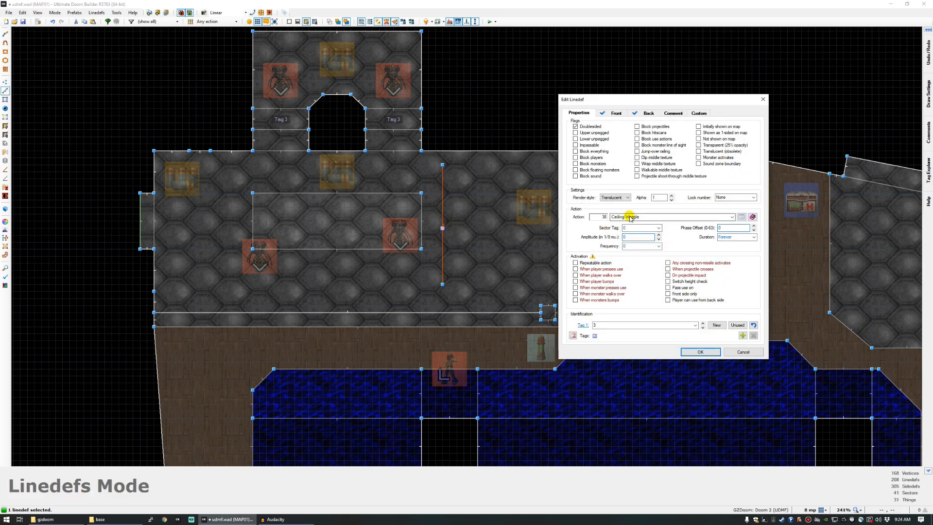
{"action": "left_click", "coordinate": [611, 217]}
{"action": "left_click", "coordinate": [742, 217]}
{"action": "scroll", "coordinate": [628, 217], "scroll_direction": "down", "scroll_amount": 4}
{"action": "scroll", "coordinate": [622, 236], "scroll_direction": "up", "scroll_amount": 4}
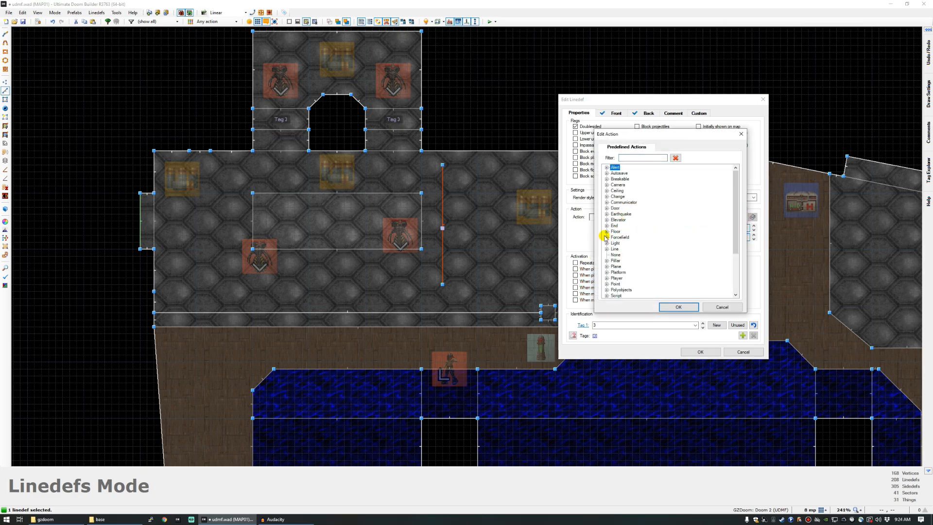
{"action": "left_click", "coordinate": [606, 231]}
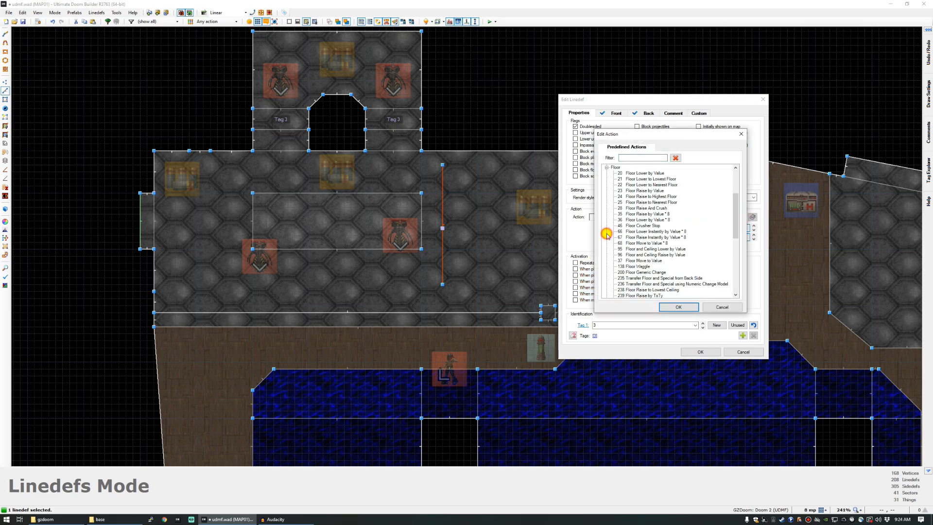
{"action": "left_click", "coordinate": [646, 179]}
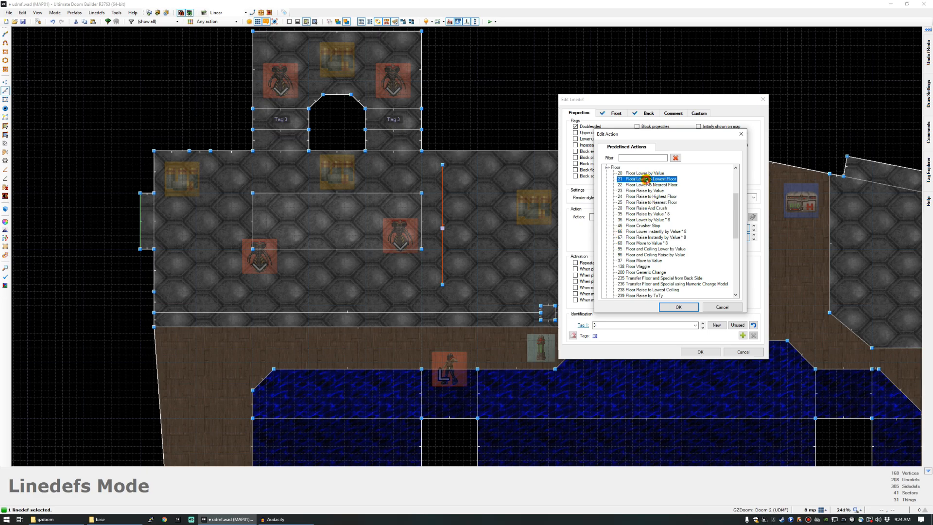
{"action": "left_click", "coordinate": [679, 306]}
{"action": "double_click", "coordinate": [651, 174]}
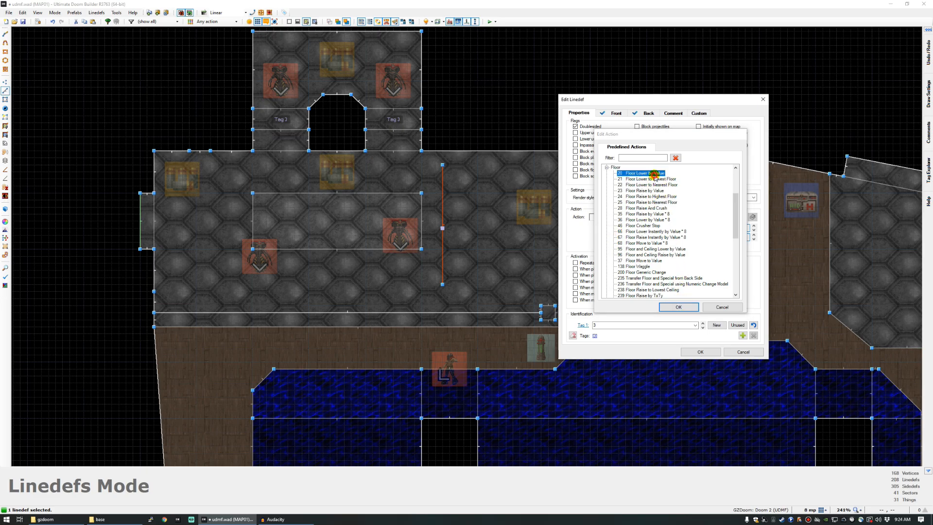
{"action": "left_click", "coordinate": [638, 246]}
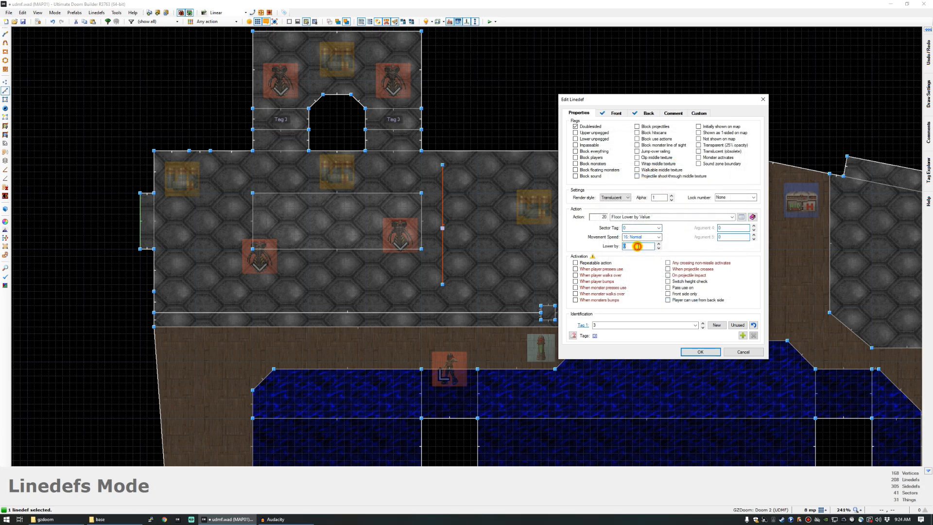
{"action": "left_click", "coordinate": [740, 217]}
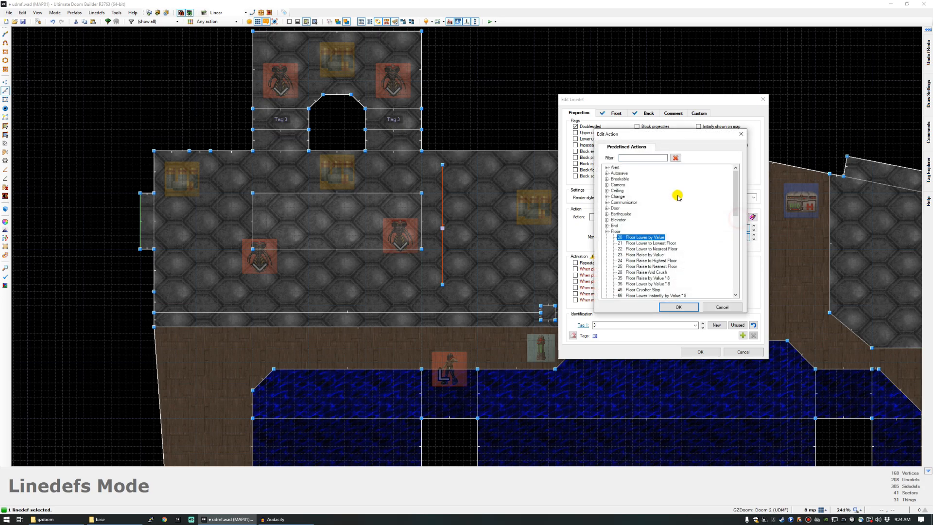
{"action": "left_click", "coordinate": [651, 243]}
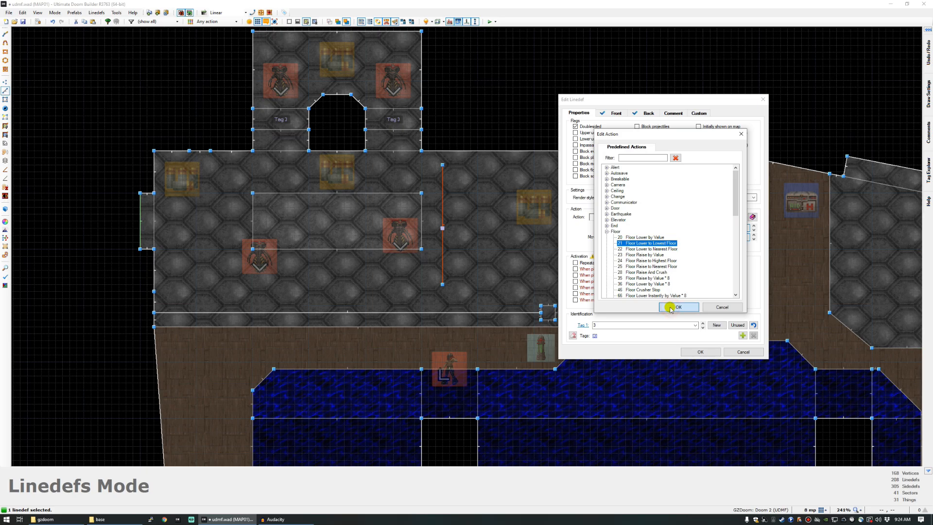
{"action": "left_click", "coordinate": [671, 308]}
Set the trigger line's sector tag to 3 and its movement speed to 64: Turbo.
{"action": "left_click", "coordinate": [632, 228]}
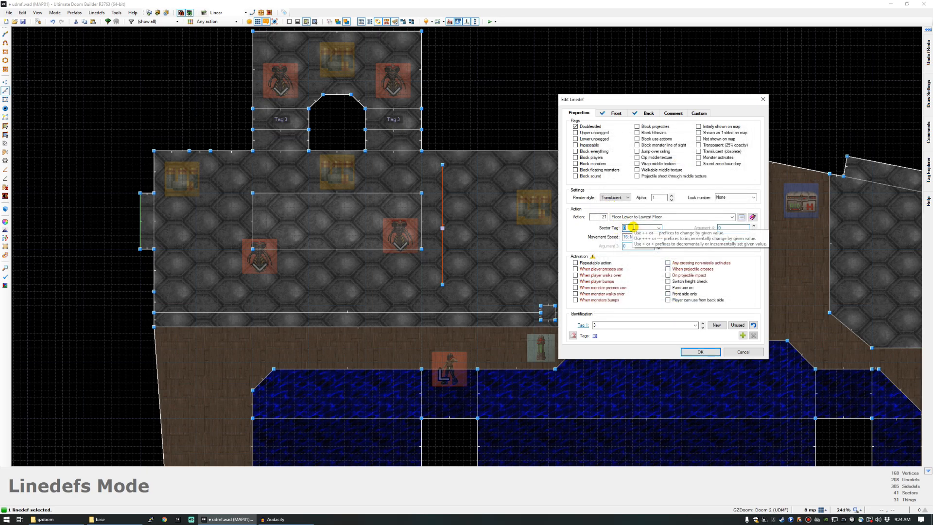
{"action": "type", "text": "3"}
{"action": "left_click", "coordinate": [658, 237]}
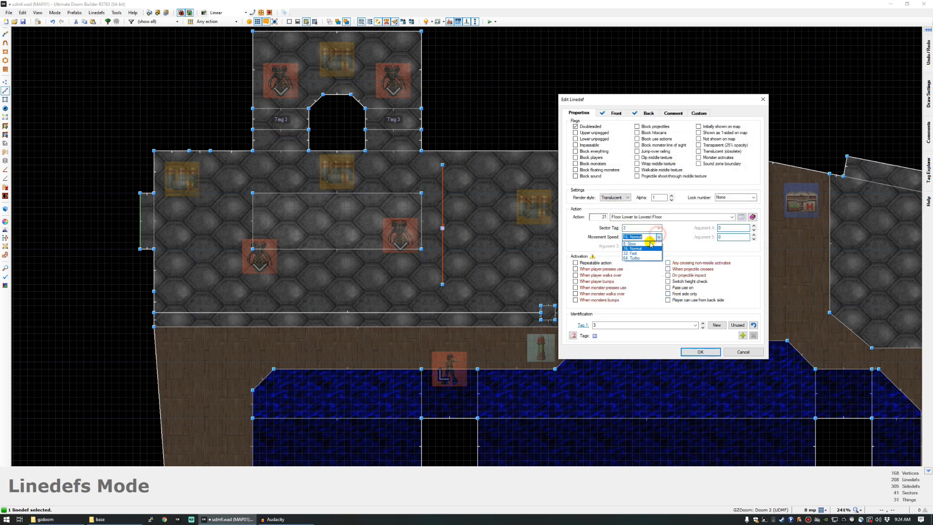
{"action": "left_click", "coordinate": [636, 258]}
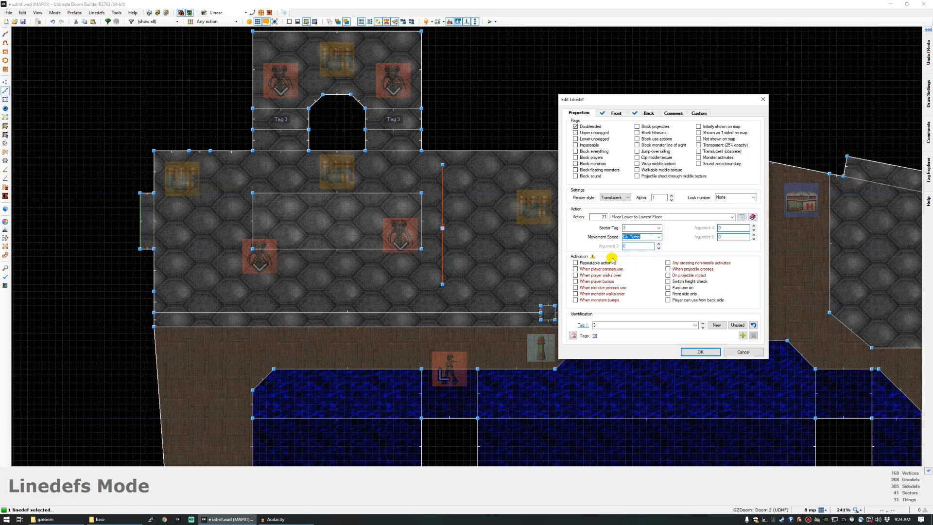
Activate the trigger line when the player walks over it, clear the line's own tag, and apply the properties.
{"action": "left_click", "coordinate": [596, 263]}
{"action": "left_click", "coordinate": [585, 264]}
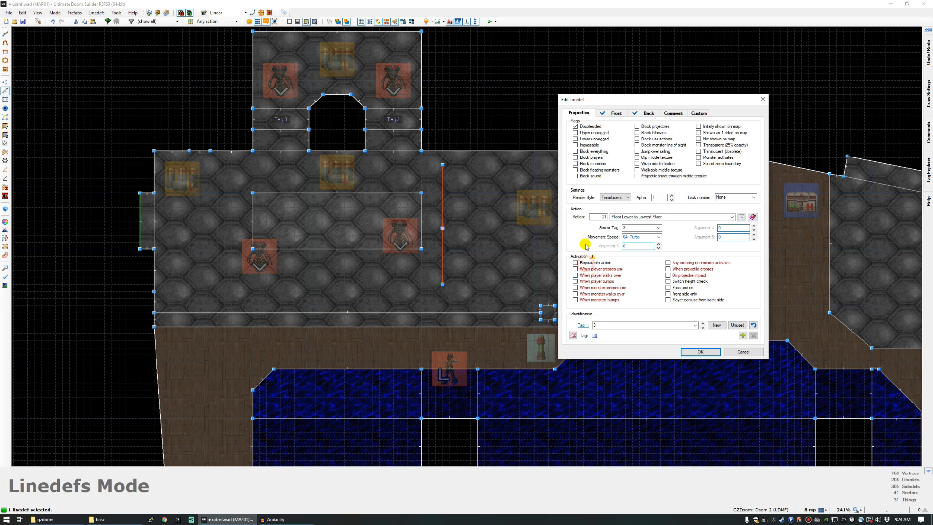
{"action": "left_click", "coordinate": [596, 276]}
{"action": "left_click", "coordinate": [573, 335]}
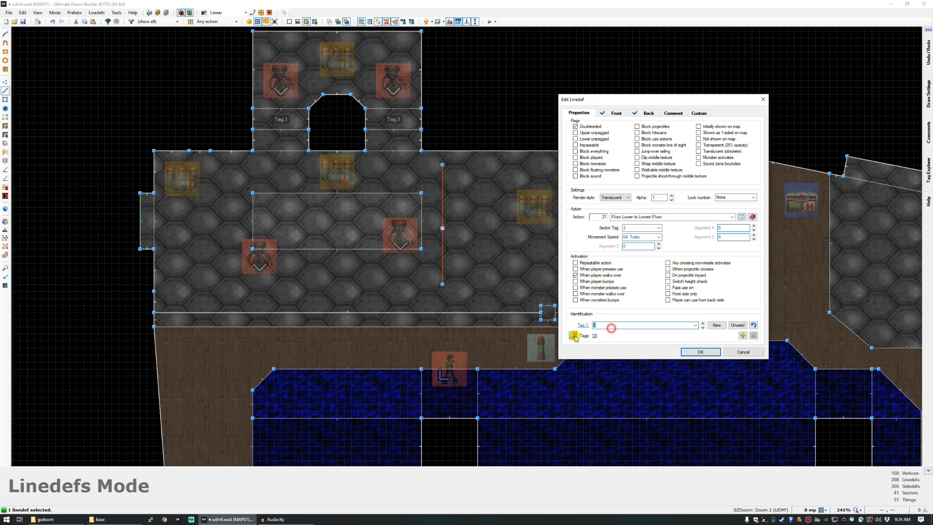
{"action": "left_click", "coordinate": [691, 352]}
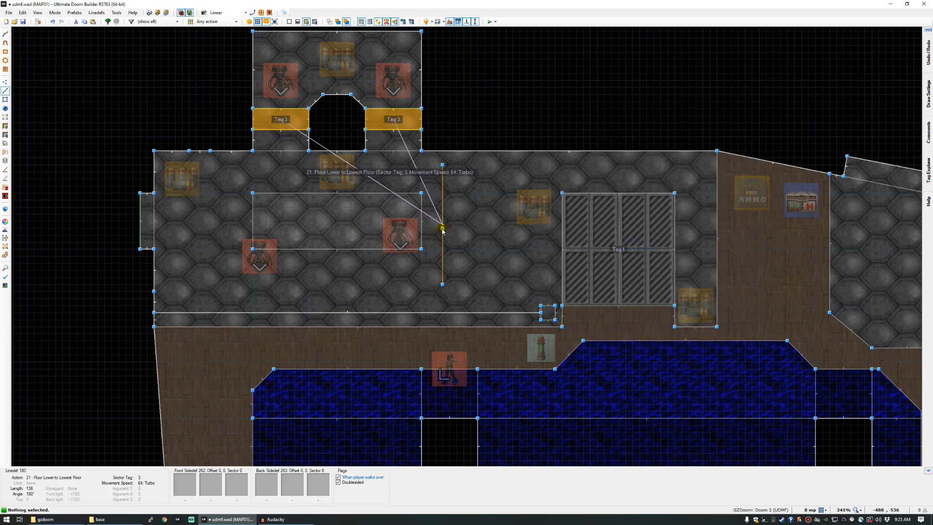
Assign the action 21 Floor Lower to Lowest Floor to the outer line of the small alcove at the ledge room's west end.
{"action": "scroll", "coordinate": [614, 309], "scroll_direction": "down", "scroll_amount": 6}
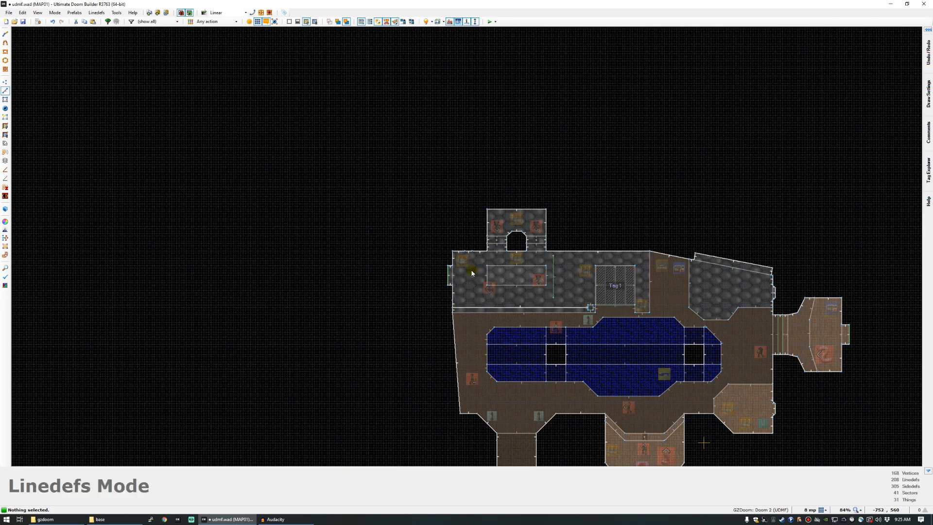
{"action": "right_click", "coordinate": [446, 279]}
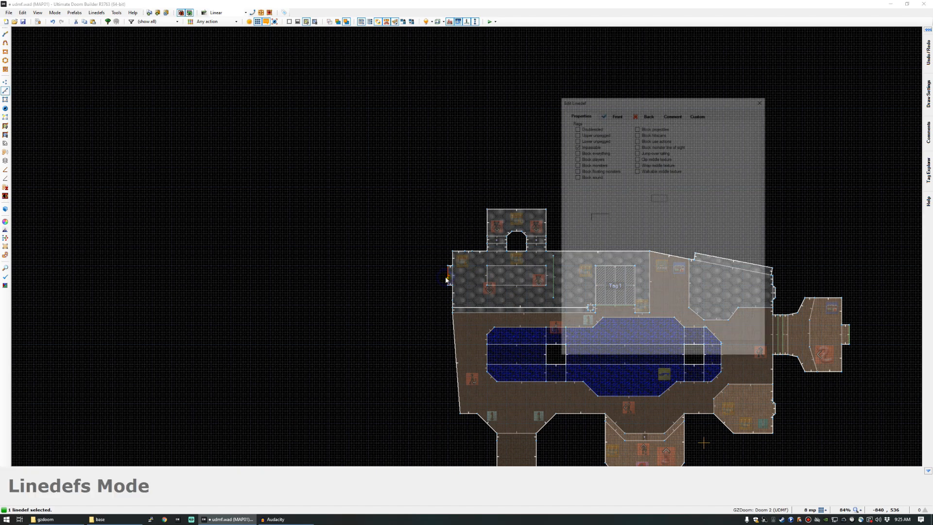
{"action": "left_click", "coordinate": [739, 216]}
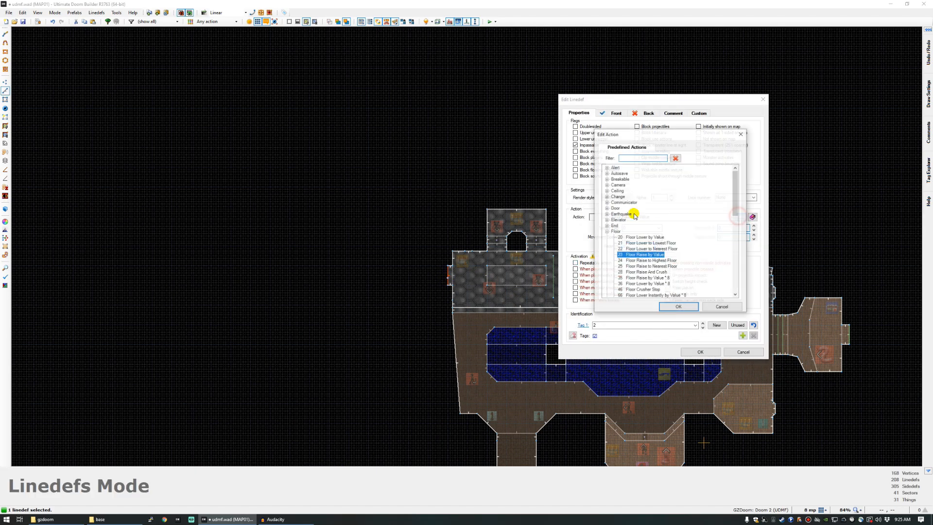
{"action": "left_click", "coordinate": [644, 224]}
{"action": "left_click", "coordinate": [678, 307]}
Point the alcove line's action at sector tag 2 with 16: Normal speed, activated when the player presses use.
{"action": "left_click", "coordinate": [658, 228]}
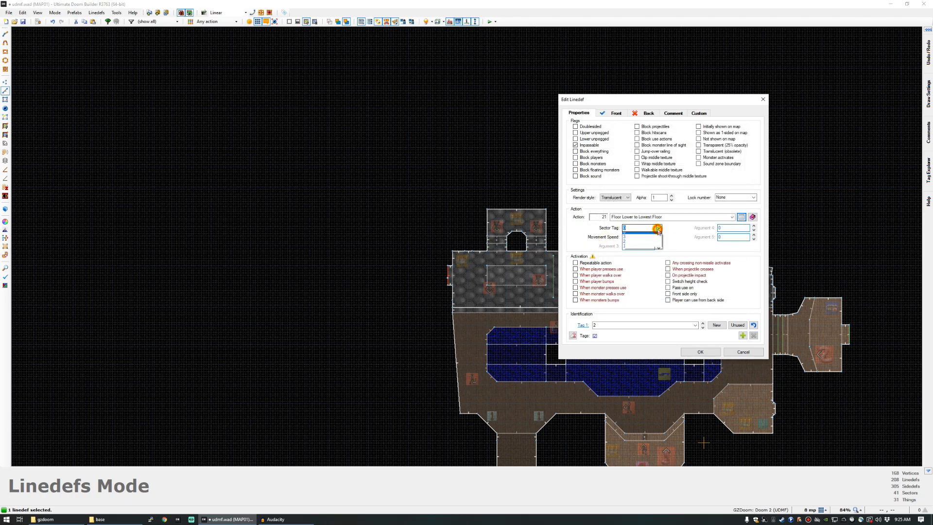
{"action": "left_click", "coordinate": [629, 243]}
{"action": "left_click", "coordinate": [646, 237]}
{"action": "left_click", "coordinate": [646, 247]}
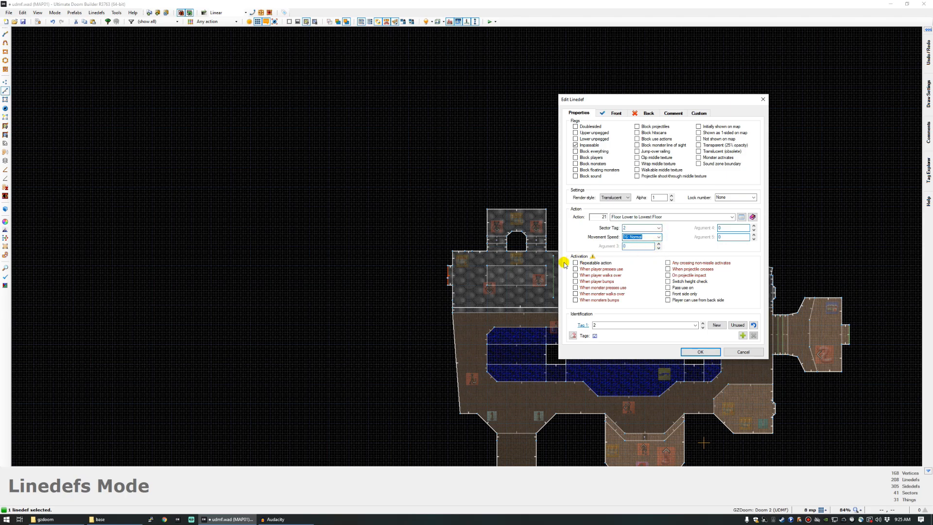
{"action": "left_click", "coordinate": [589, 269]}
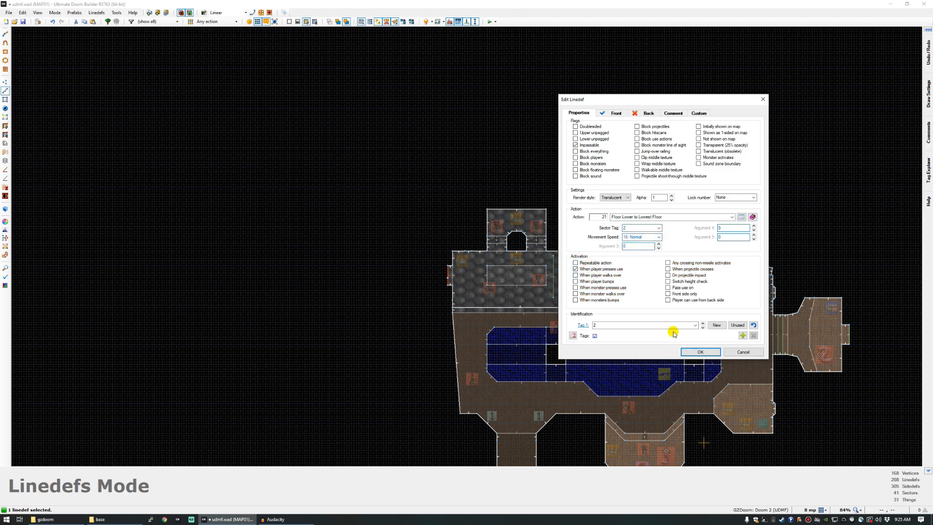
Apply the alcove line's properties and assign the action 202 Door Generic to both lines of the door leading to the east exit room.
{"action": "left_click", "coordinate": [690, 351]}
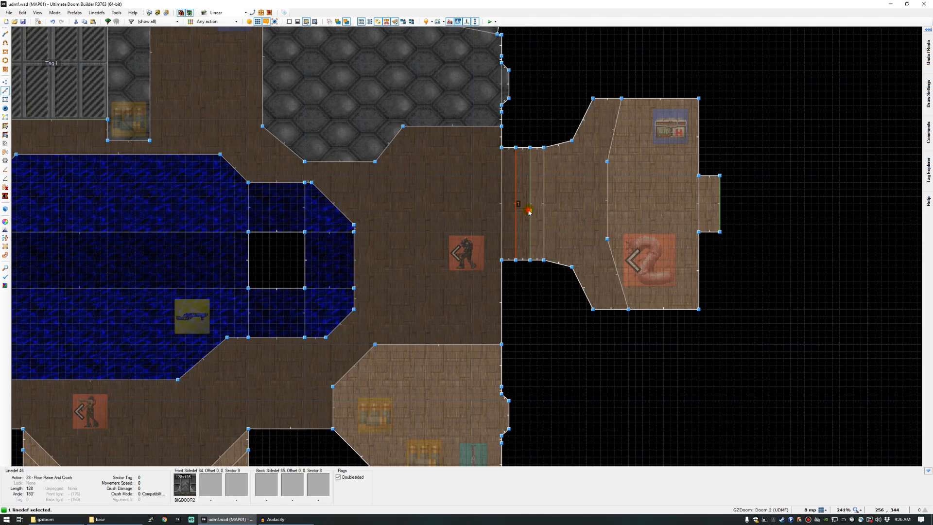
{"action": "right_click", "coordinate": [517, 208]}
{"action": "left_click", "coordinate": [630, 244]}
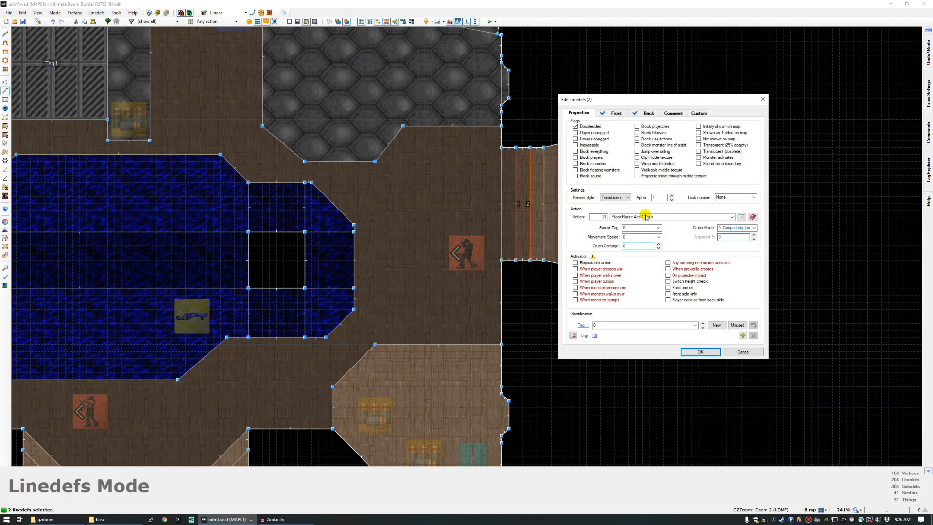
{"action": "left_click_drag", "start_coordinate": [641, 99], "coordinate": [601, 166]}
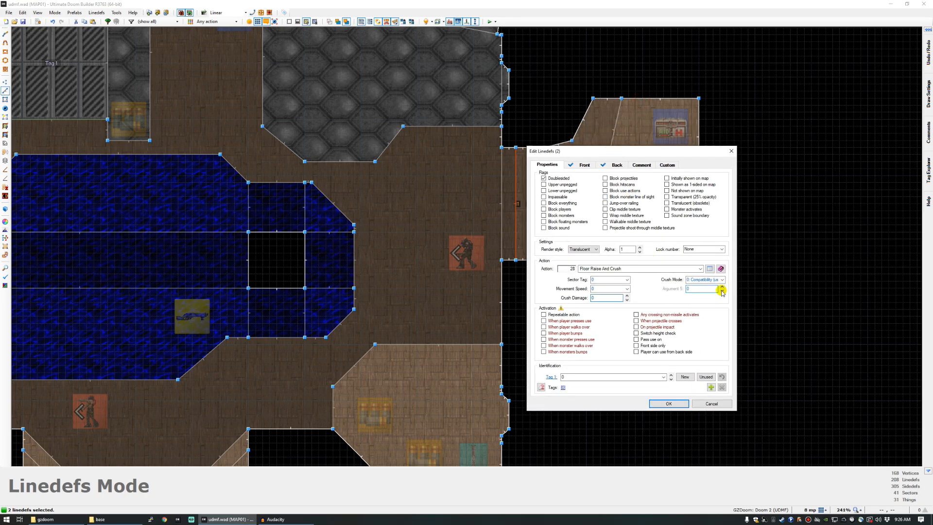
{"action": "left_click", "coordinate": [709, 269]}
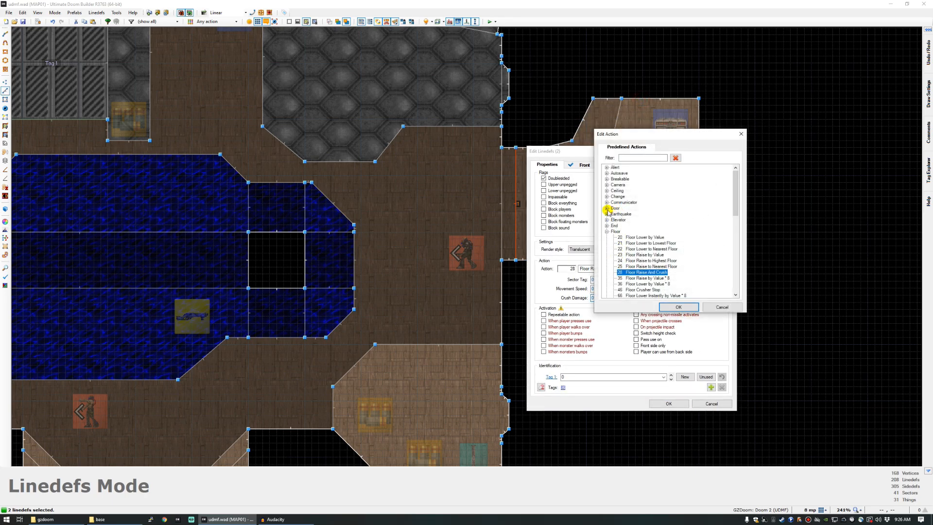
{"action": "left_click", "coordinate": [606, 208]}
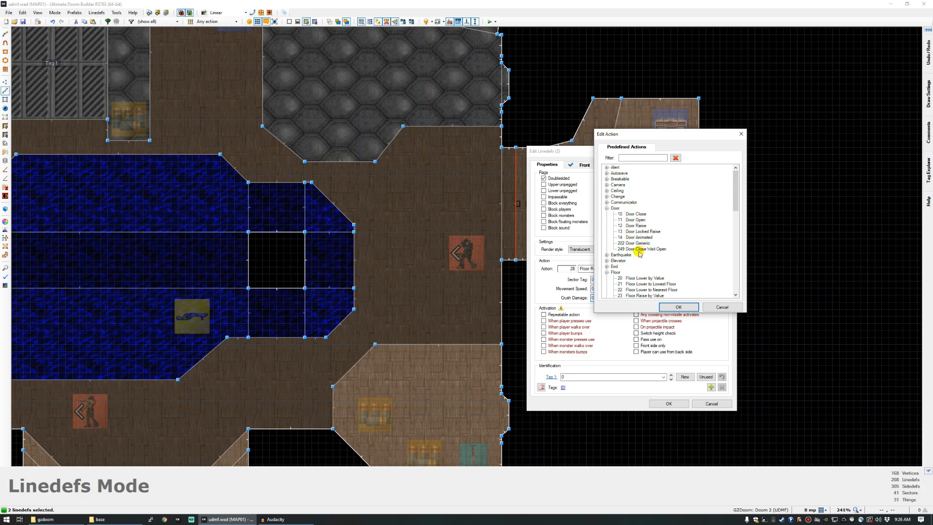
{"action": "left_click", "coordinate": [635, 226]}
{"action": "left_click", "coordinate": [638, 243]}
{"action": "left_click", "coordinate": [678, 307]}
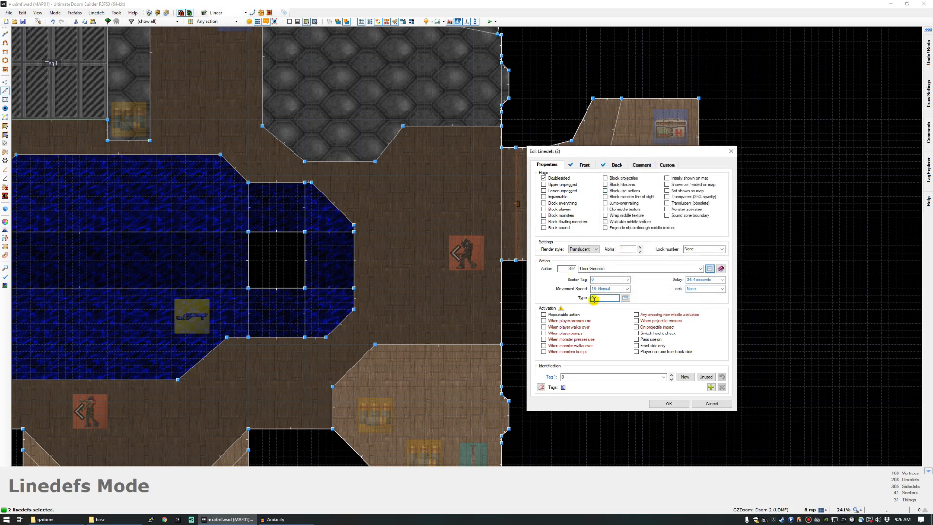
Make the door lines' action repeatable and activated when the player presses use.
{"action": "left_click", "coordinate": [627, 280]}
{"action": "left_click", "coordinate": [627, 279]}
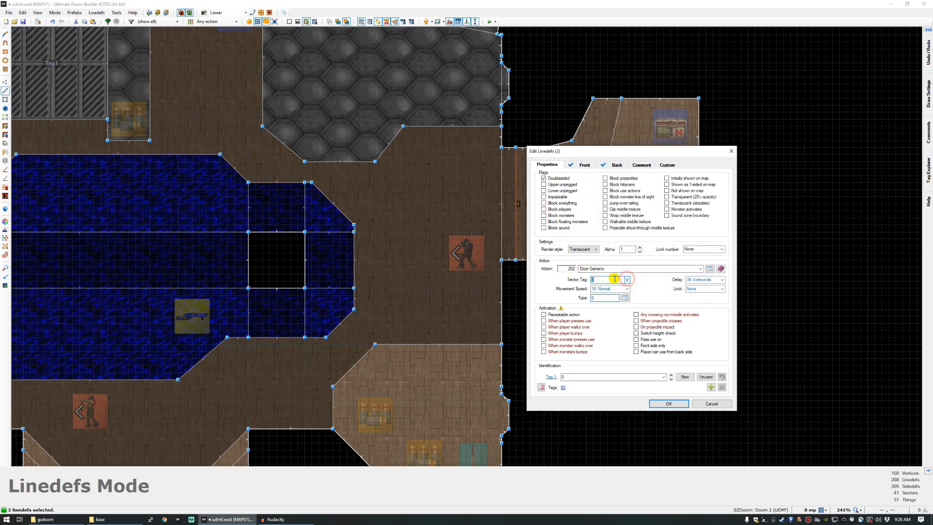
{"action": "left_click", "coordinate": [544, 314]}
{"action": "left_click", "coordinate": [544, 321]}
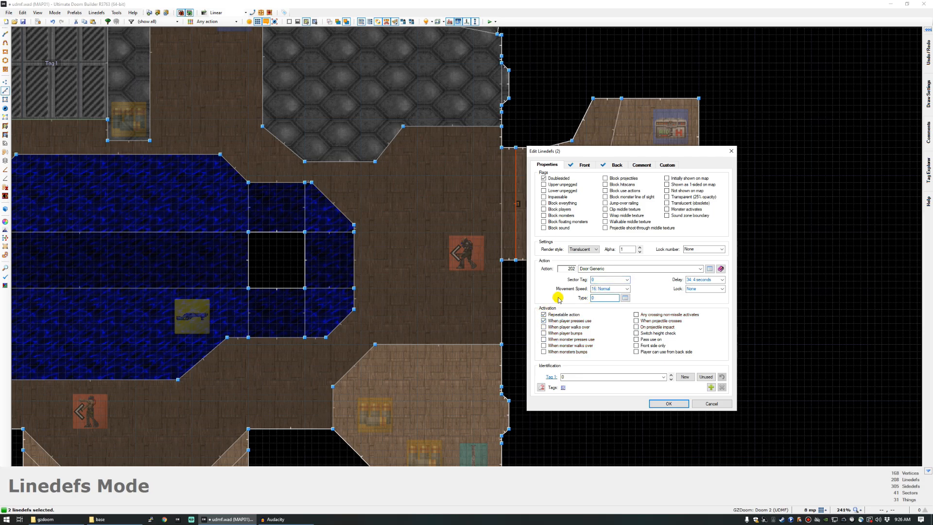
Set the door's movement speed to 32: Fast and its type to 0: Open Close.
{"action": "left_click", "coordinate": [627, 288]}
{"action": "left_click", "coordinate": [607, 301]}
{"action": "left_click", "coordinate": [625, 298]}
{"action": "left_click_drag", "start_coordinate": [285, 134], "coordinate": [510, 227]}
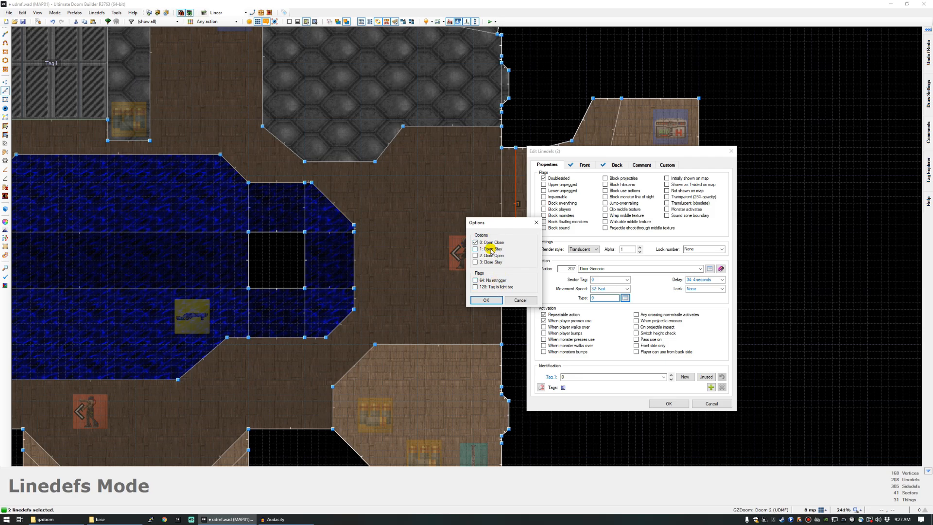
{"action": "left_click", "coordinate": [486, 299]}
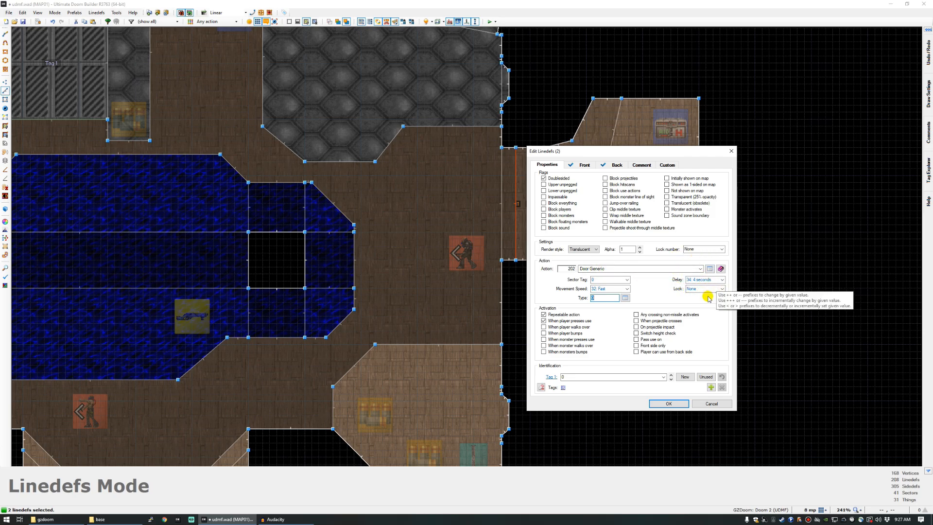
Lock the door with any red key, apply the properties, and save the map.
{"action": "left_click", "coordinate": [718, 288]}
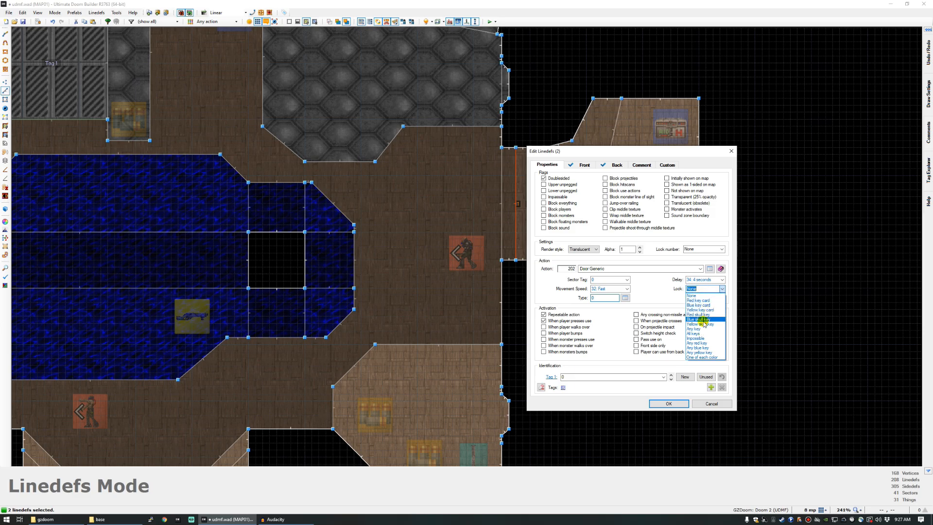
{"action": "left_click", "coordinate": [699, 343]}
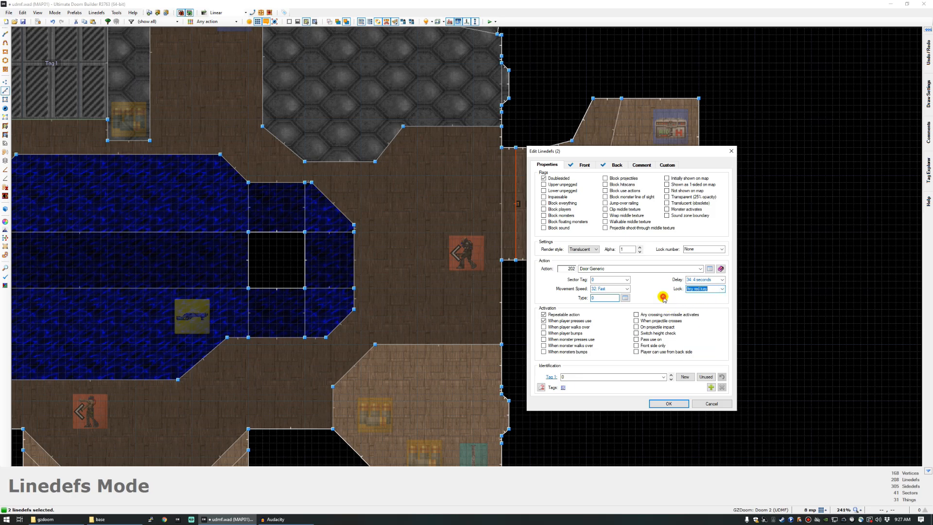
{"action": "left_click", "coordinate": [669, 403]}
{"action": "key", "text": "ctrl+s"}
{"action": "left_click", "coordinate": [490, 21]}
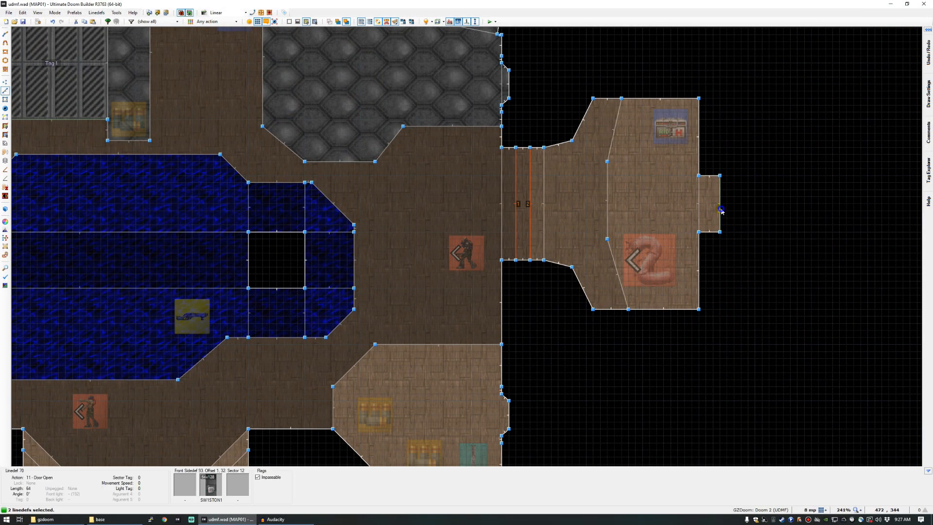
{"action": "right_click", "coordinate": [718, 213]}
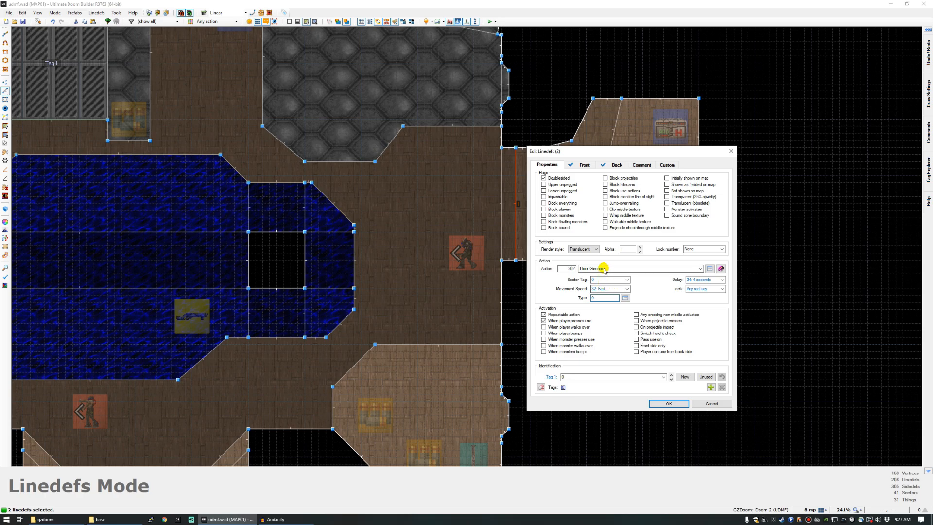
{"action": "left_click", "coordinate": [710, 268]}
{"action": "left_click", "coordinate": [721, 307]}
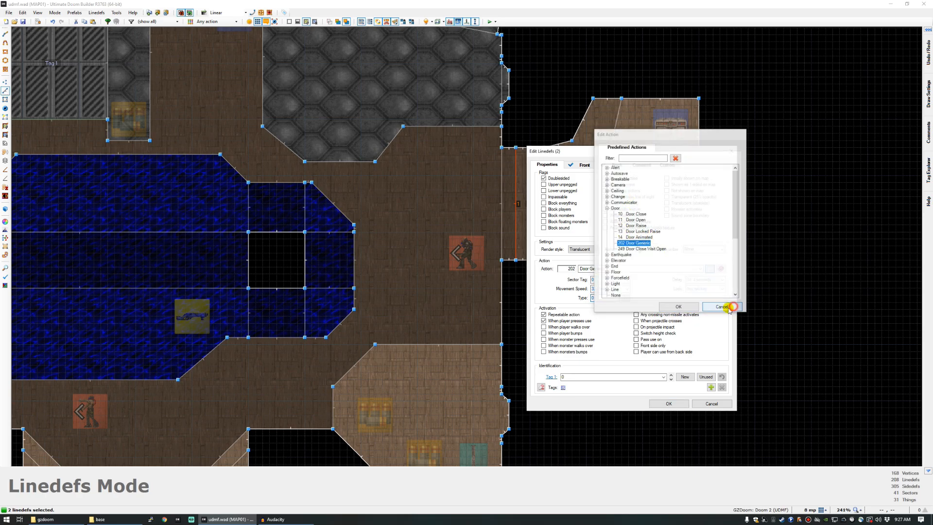
{"action": "left_click", "coordinate": [711, 403]}
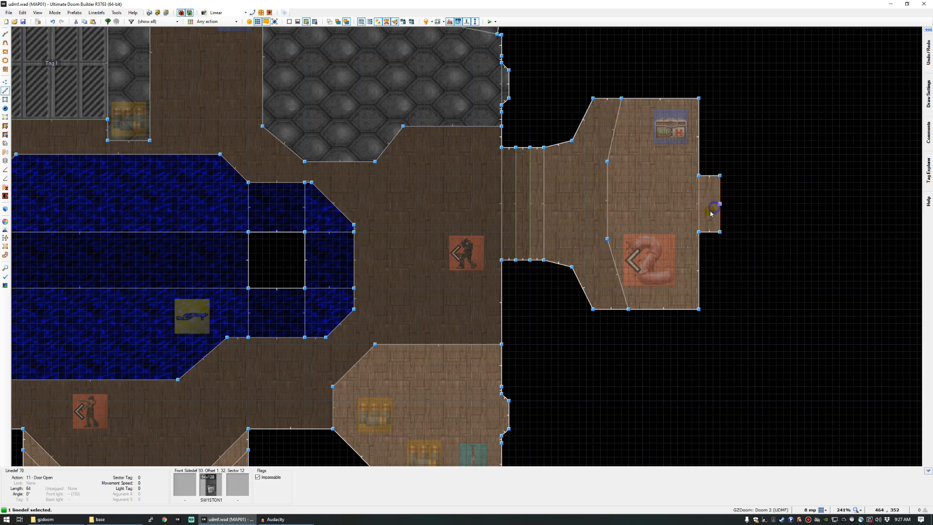
Assign the action 243 End Normal to the switch line at the east end of the exit room.
{"action": "right_click", "coordinate": [718, 207]}
{"action": "left_click", "coordinate": [710, 268]}
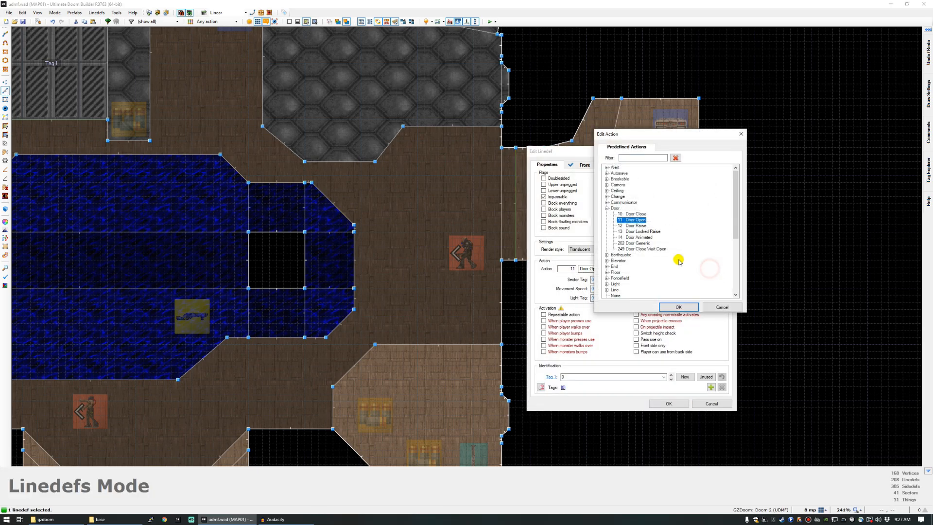
{"action": "left_click", "coordinate": [607, 208]}
{"action": "left_click", "coordinate": [606, 226]}
{"action": "left_click", "coordinate": [631, 237]}
{"action": "left_click", "coordinate": [675, 306]}
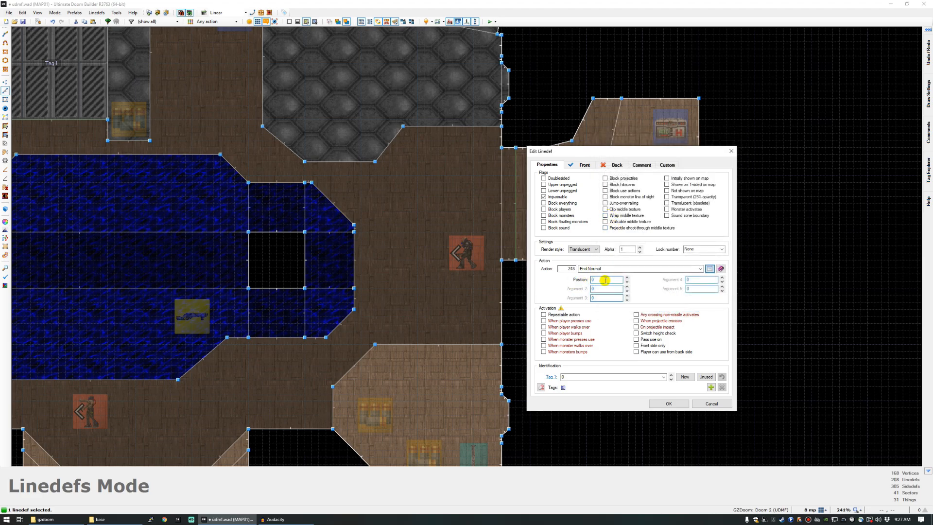
Activate the exit switch line when the player presses use, apply its properties, and save the map.
{"action": "left_click", "coordinate": [595, 282]}
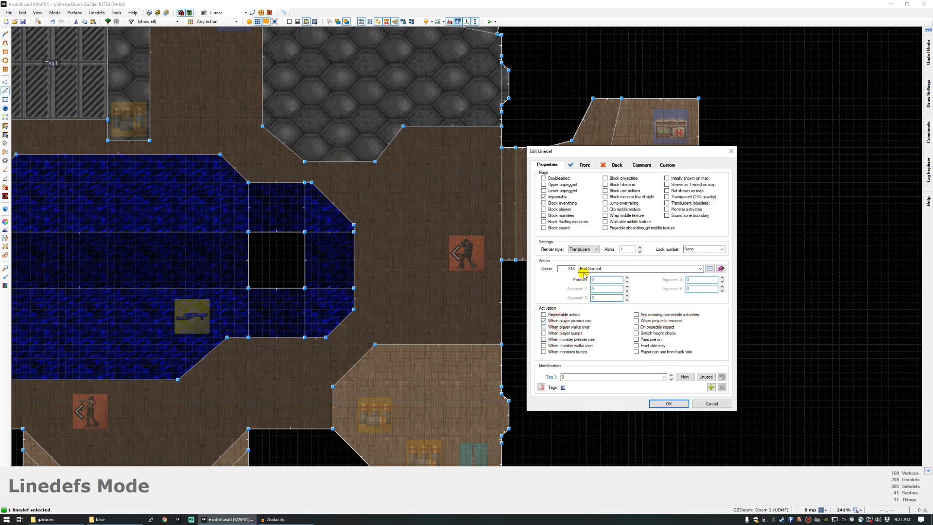
{"action": "left_click", "coordinate": [657, 403]}
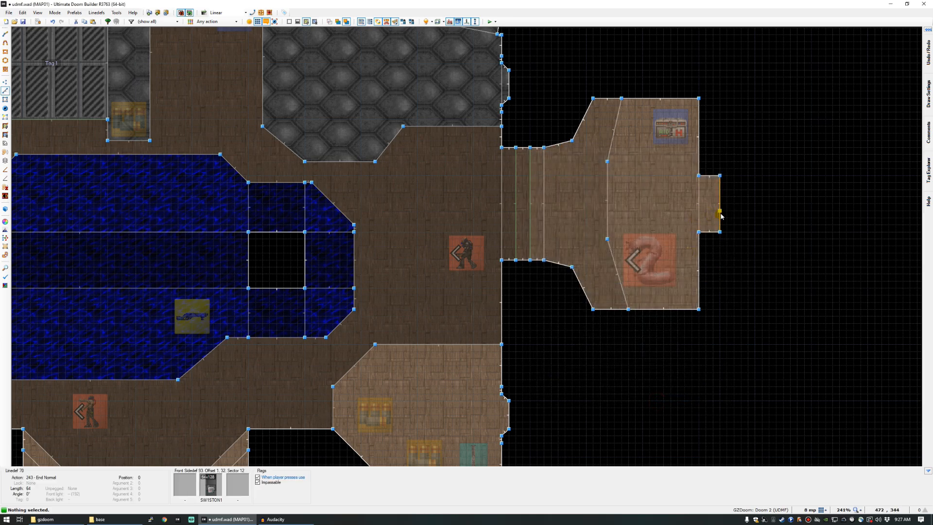
{"action": "key", "text": "ctrl+s"}
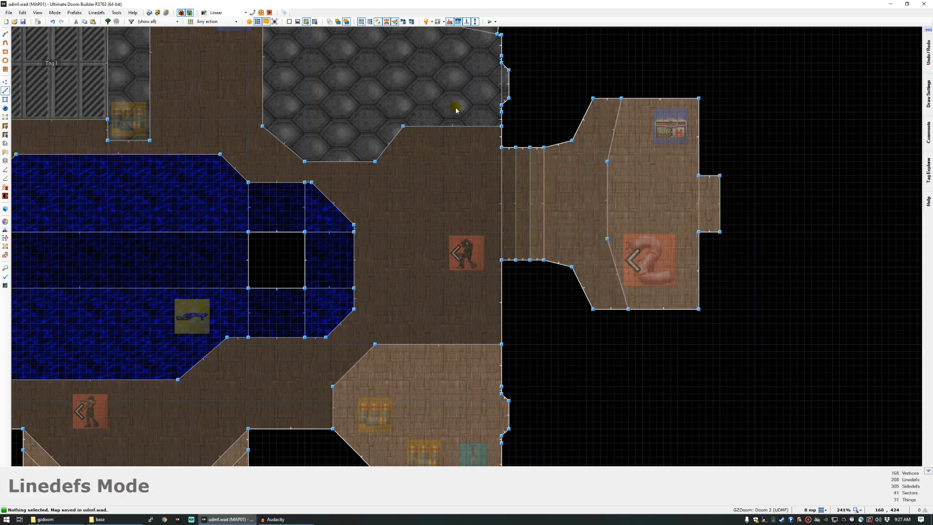
Test the map in the game and open the red-key door to the exit room.
{"action": "left_click", "coordinate": [489, 21]}
{"action": "key", "text": "w"}
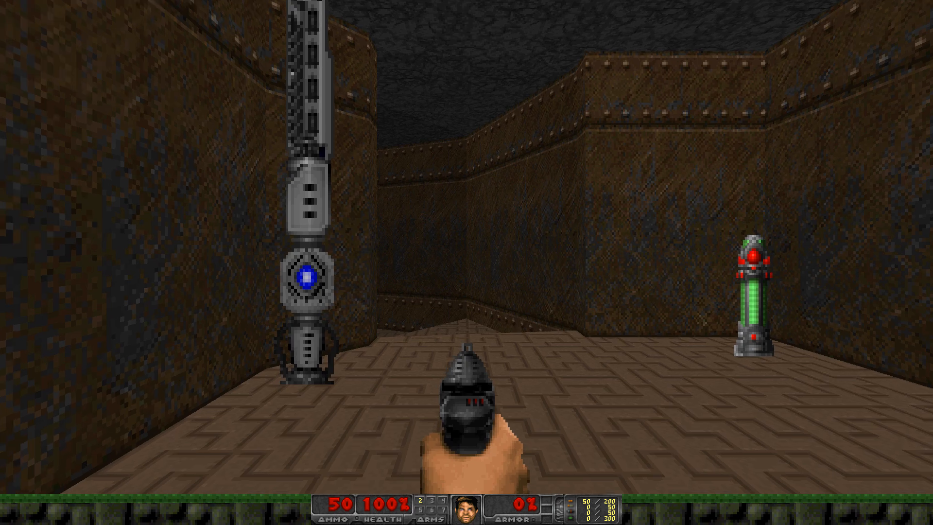
{"action": "key", "text": "w"}
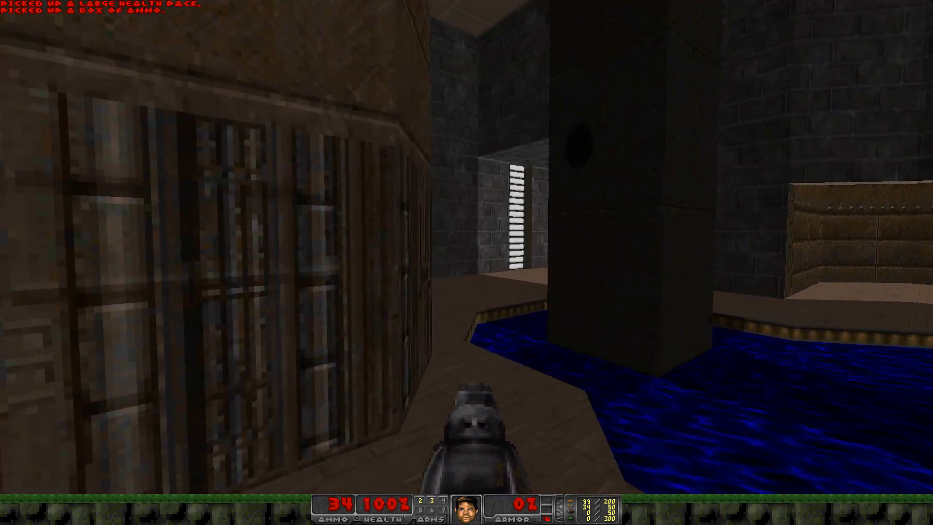
{"action": "key", "text": "w"}
{"action": "key", "text": "e"}
{"action": "key", "text": "s"}
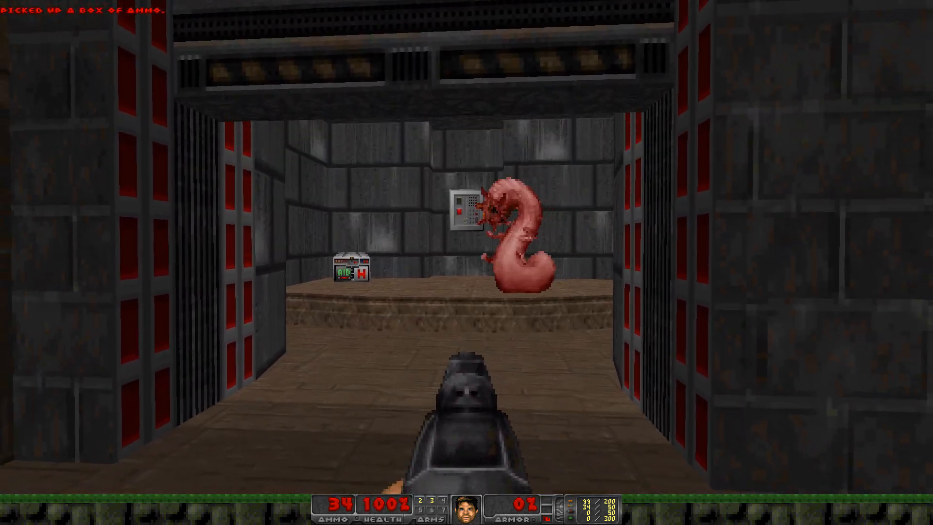
Shoot the monster in the exit room, go inside, and use the exit switch to end the level.
{"action": "key", "text": "s"}
{"action": "left_click", "coordinate": [467, 262]}
{"action": "left_click", "coordinate": [466, 262]}
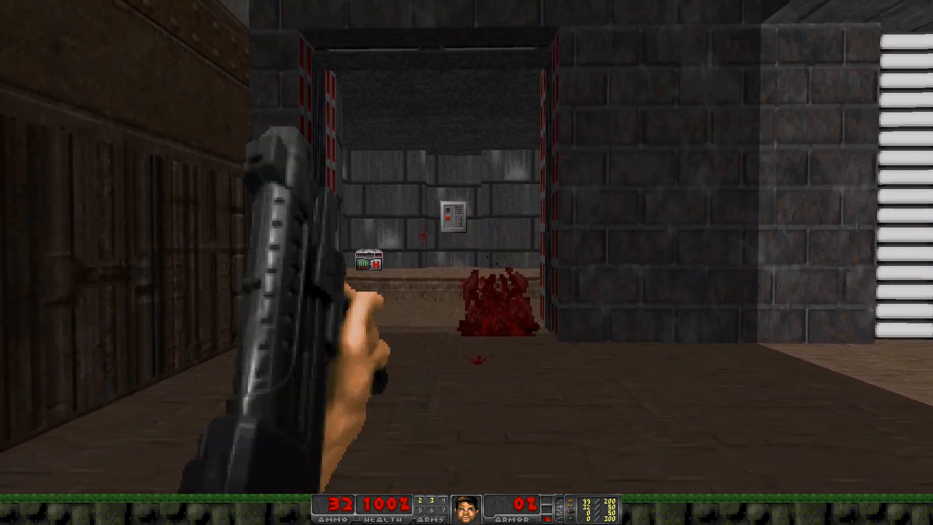
{"action": "key", "text": "w"}
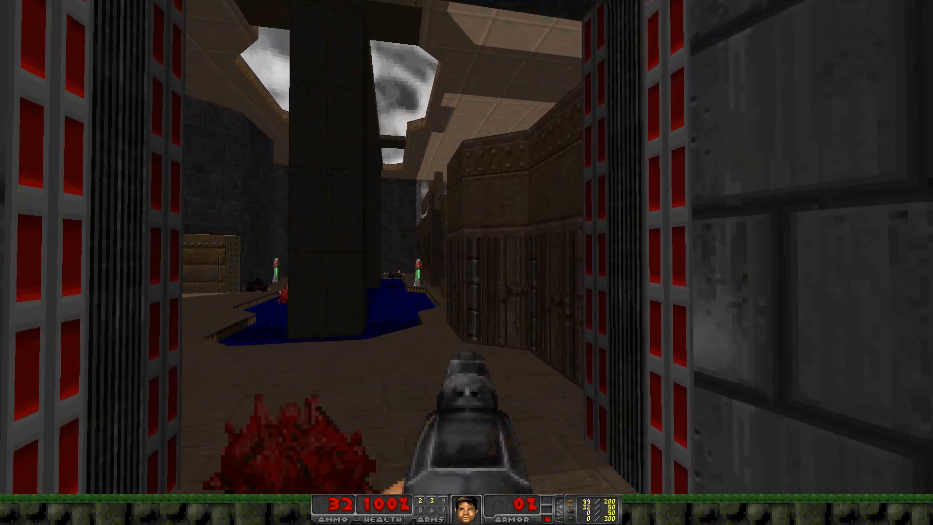
{"action": "key", "text": "w"}
{"action": "key", "text": "e"}
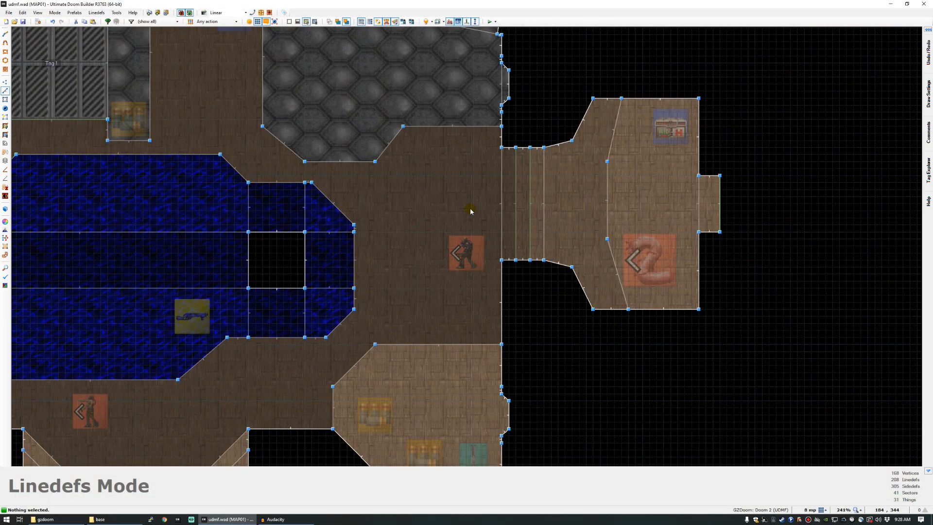
Look over the whole map layout in the editor and save the map.
{"action": "scroll", "coordinate": [467, 219], "scroll_direction": "down", "scroll_amount": 6}
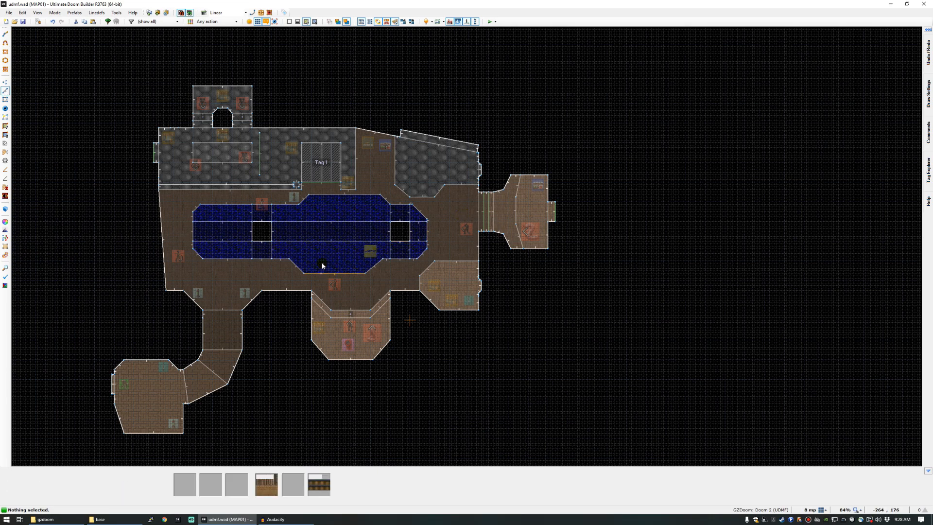
{"action": "scroll", "coordinate": [170, 253], "scroll_direction": "up", "scroll_amount": 5}
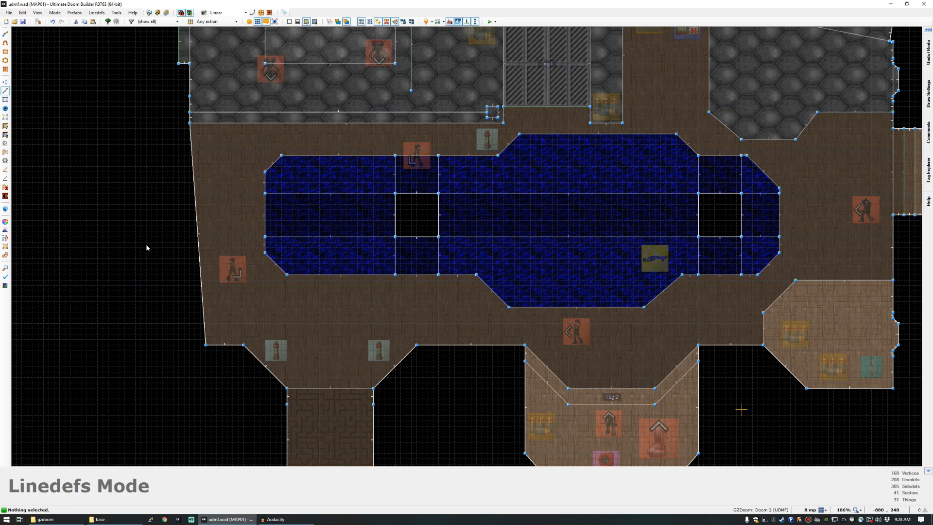
{"action": "scroll", "coordinate": [146, 245], "scroll_direction": "down", "scroll_amount": 7}
{"action": "scroll", "coordinate": [215, 221], "scroll_direction": "up", "scroll_amount": 2}
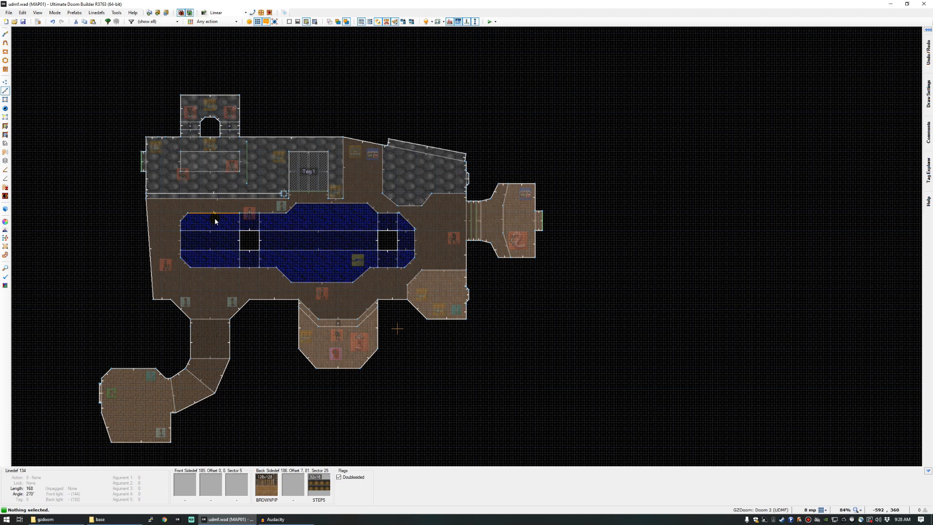
{"action": "key", "text": "ctrl+s"}
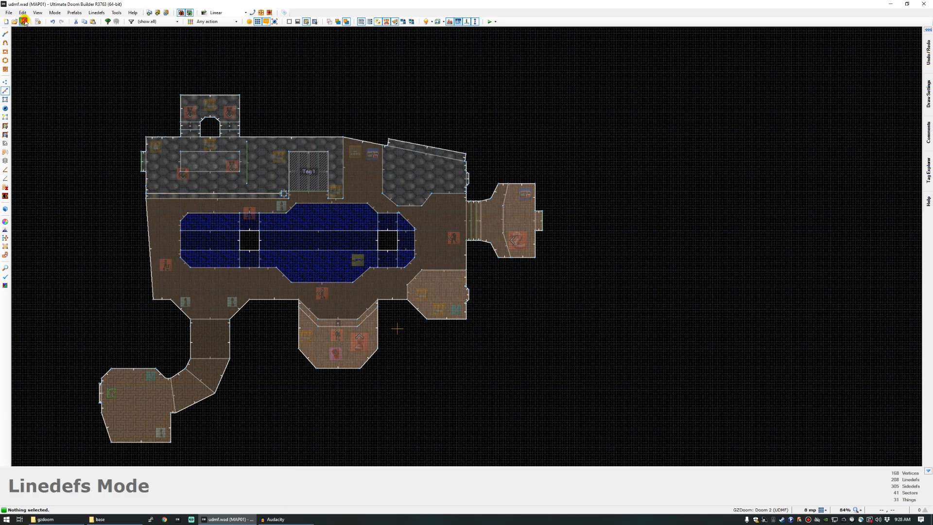